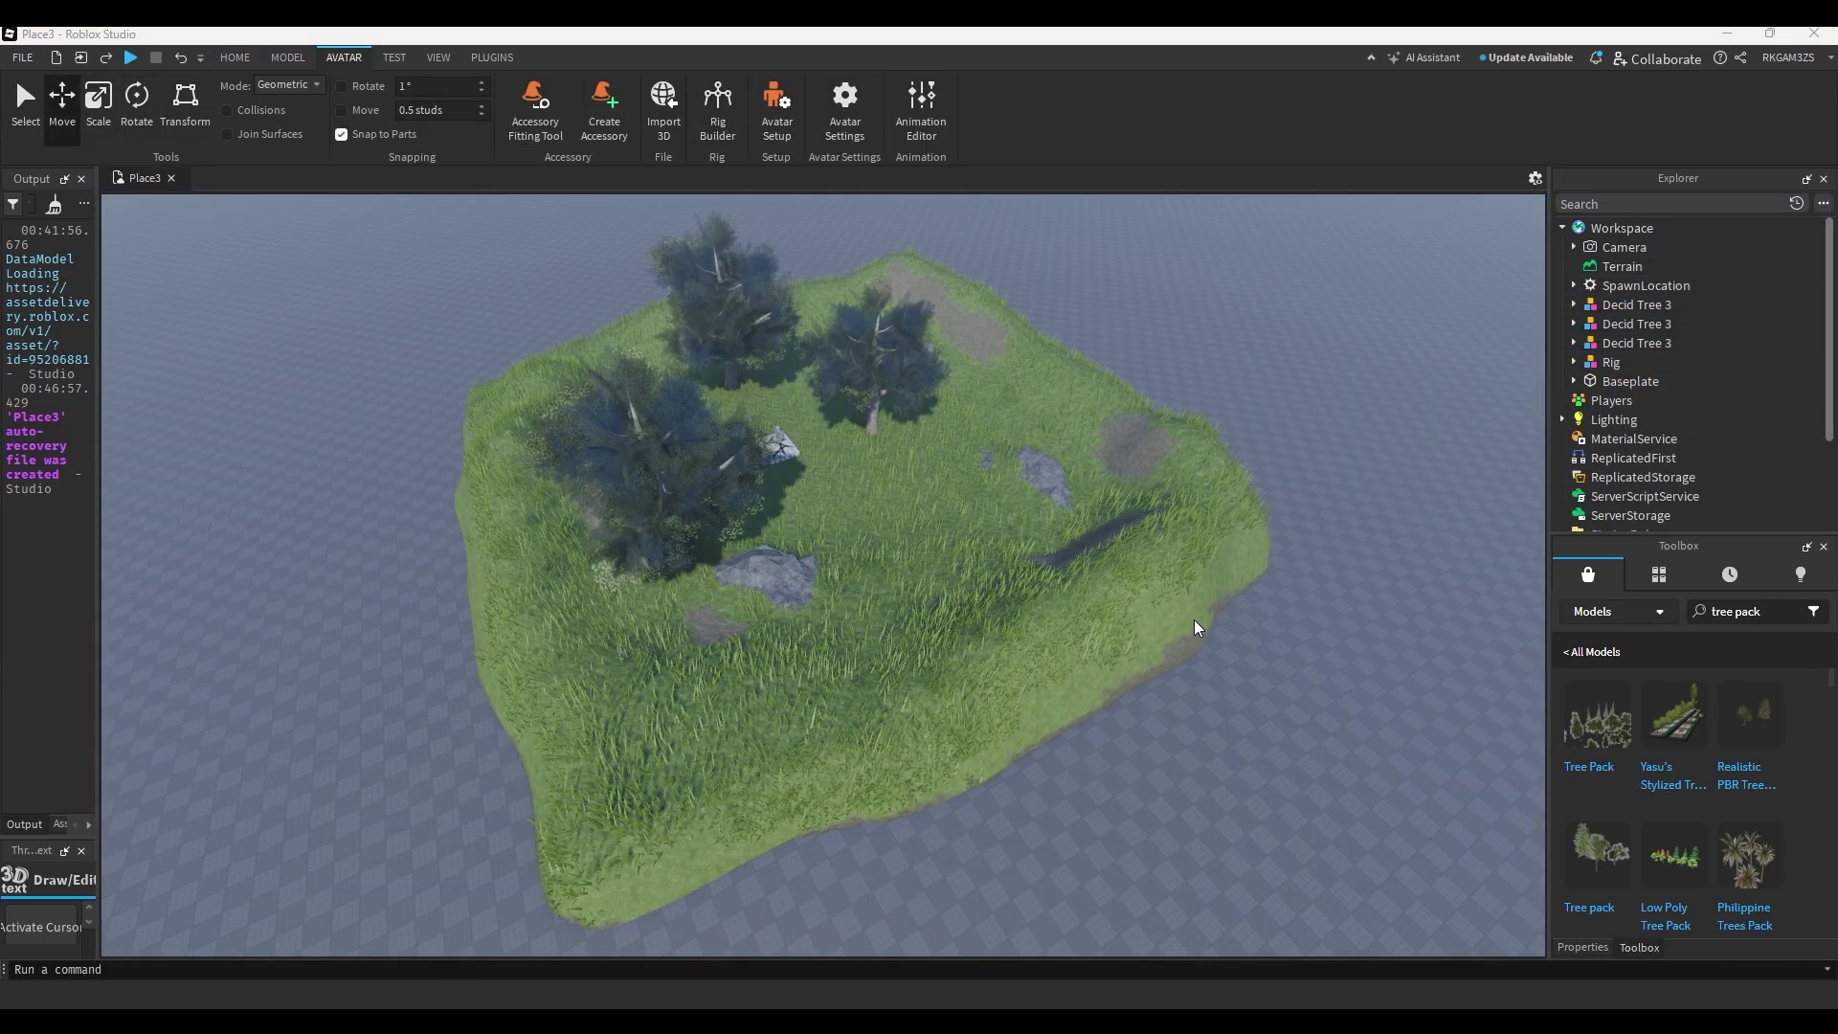
Inspect the grassy terrain island and its three trees from several angles and distances.
key("w")
right_click_drag(1194, 627, 1194, 632)
key("s")
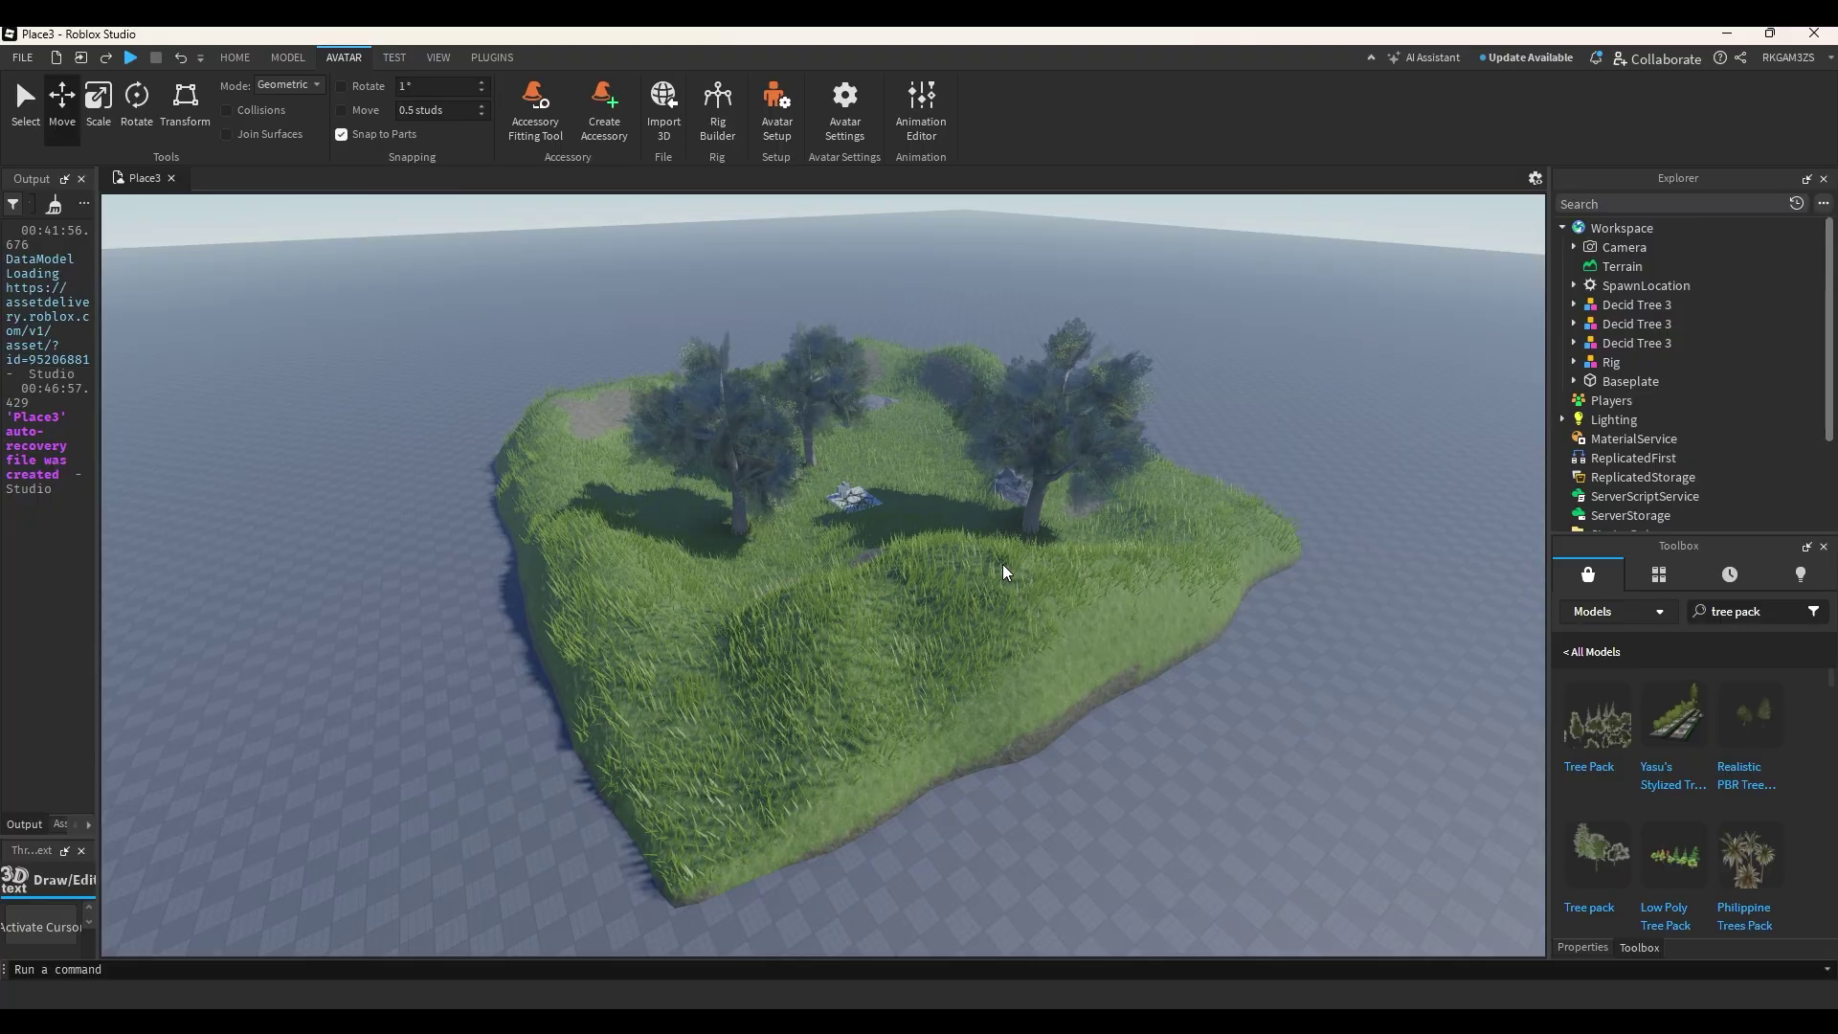
key("w")
right_click_drag(1002, 565, 1009, 557)
scroll(1009, 558, "down", 3)
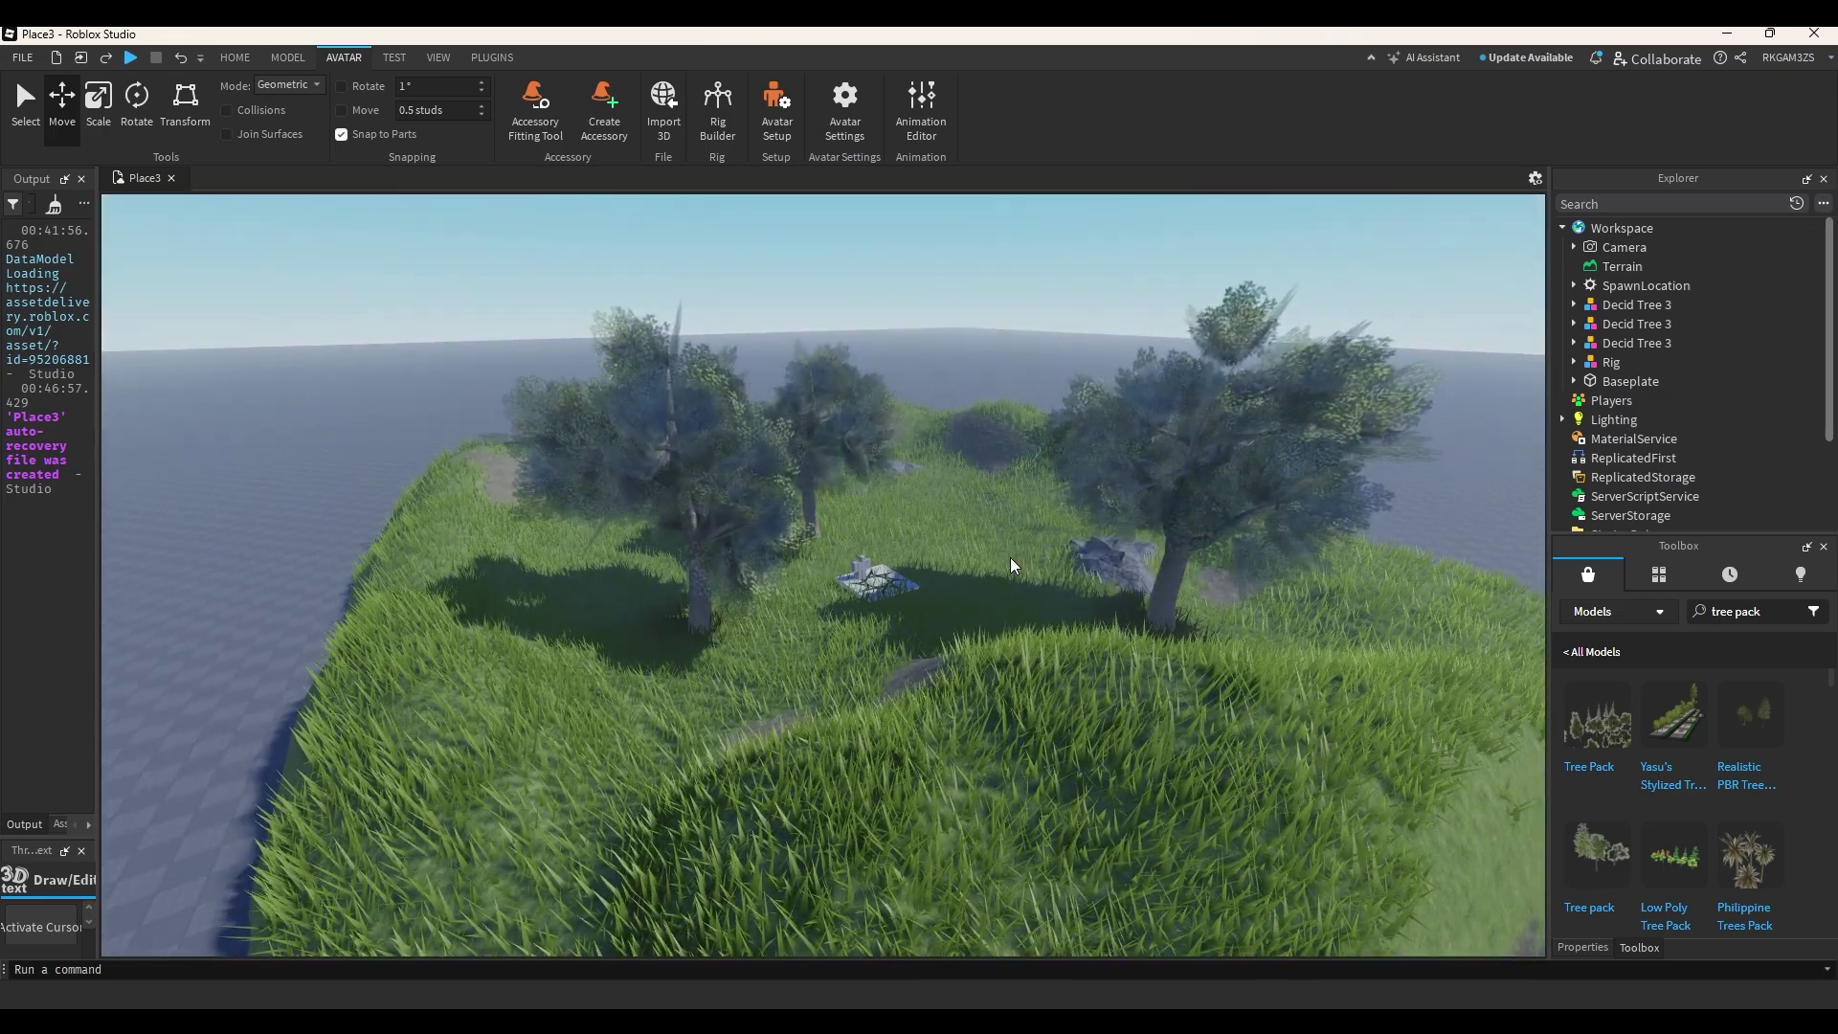
scroll(709, 592, "down", 3)
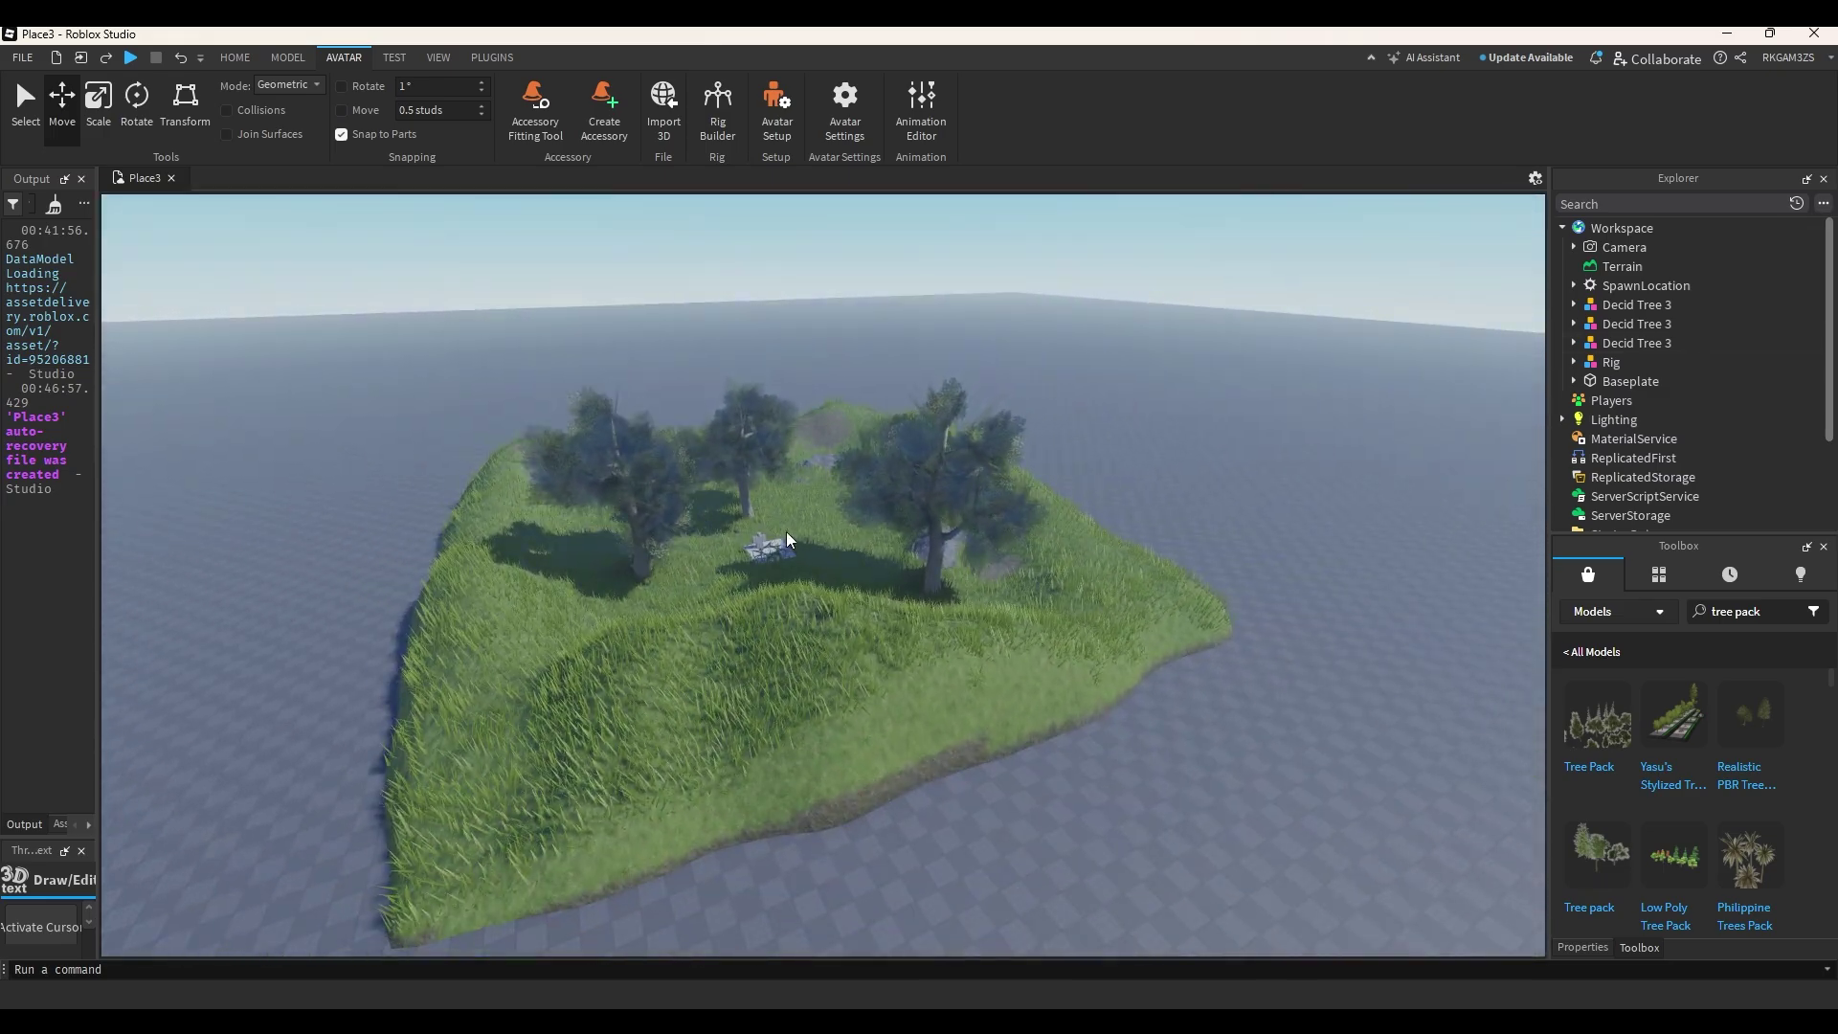
Duplicate the tree behind the Rig and place the copy on the baseplate just beyond the terrain's far edge.
scroll(825, 550, "up", 7)
key("w")
right_click_drag(847, 585, 1083, 623)
key("s")
key("d")
key("s")
key("w")
key("d")
key("w")
key("a")
key("s")
left_click(788, 526)
key("ctrl+d")
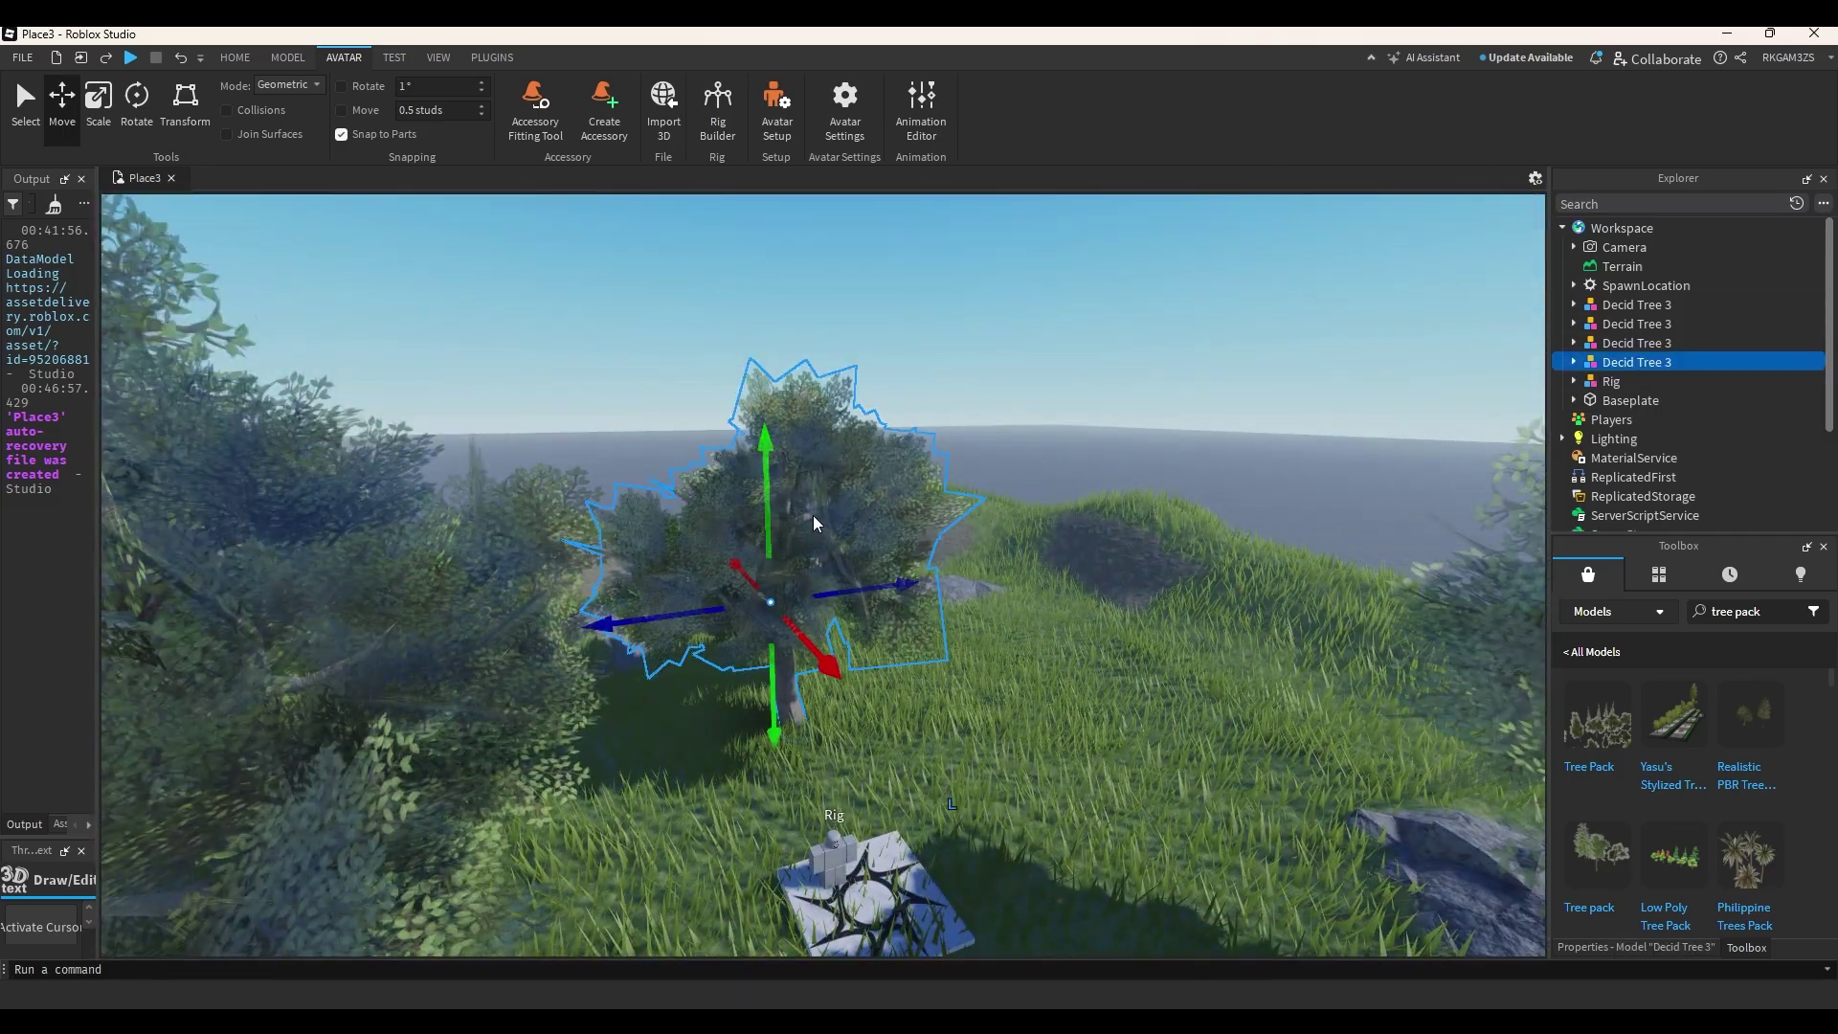
key("w")
left_click_drag(813, 521, 829, 616)
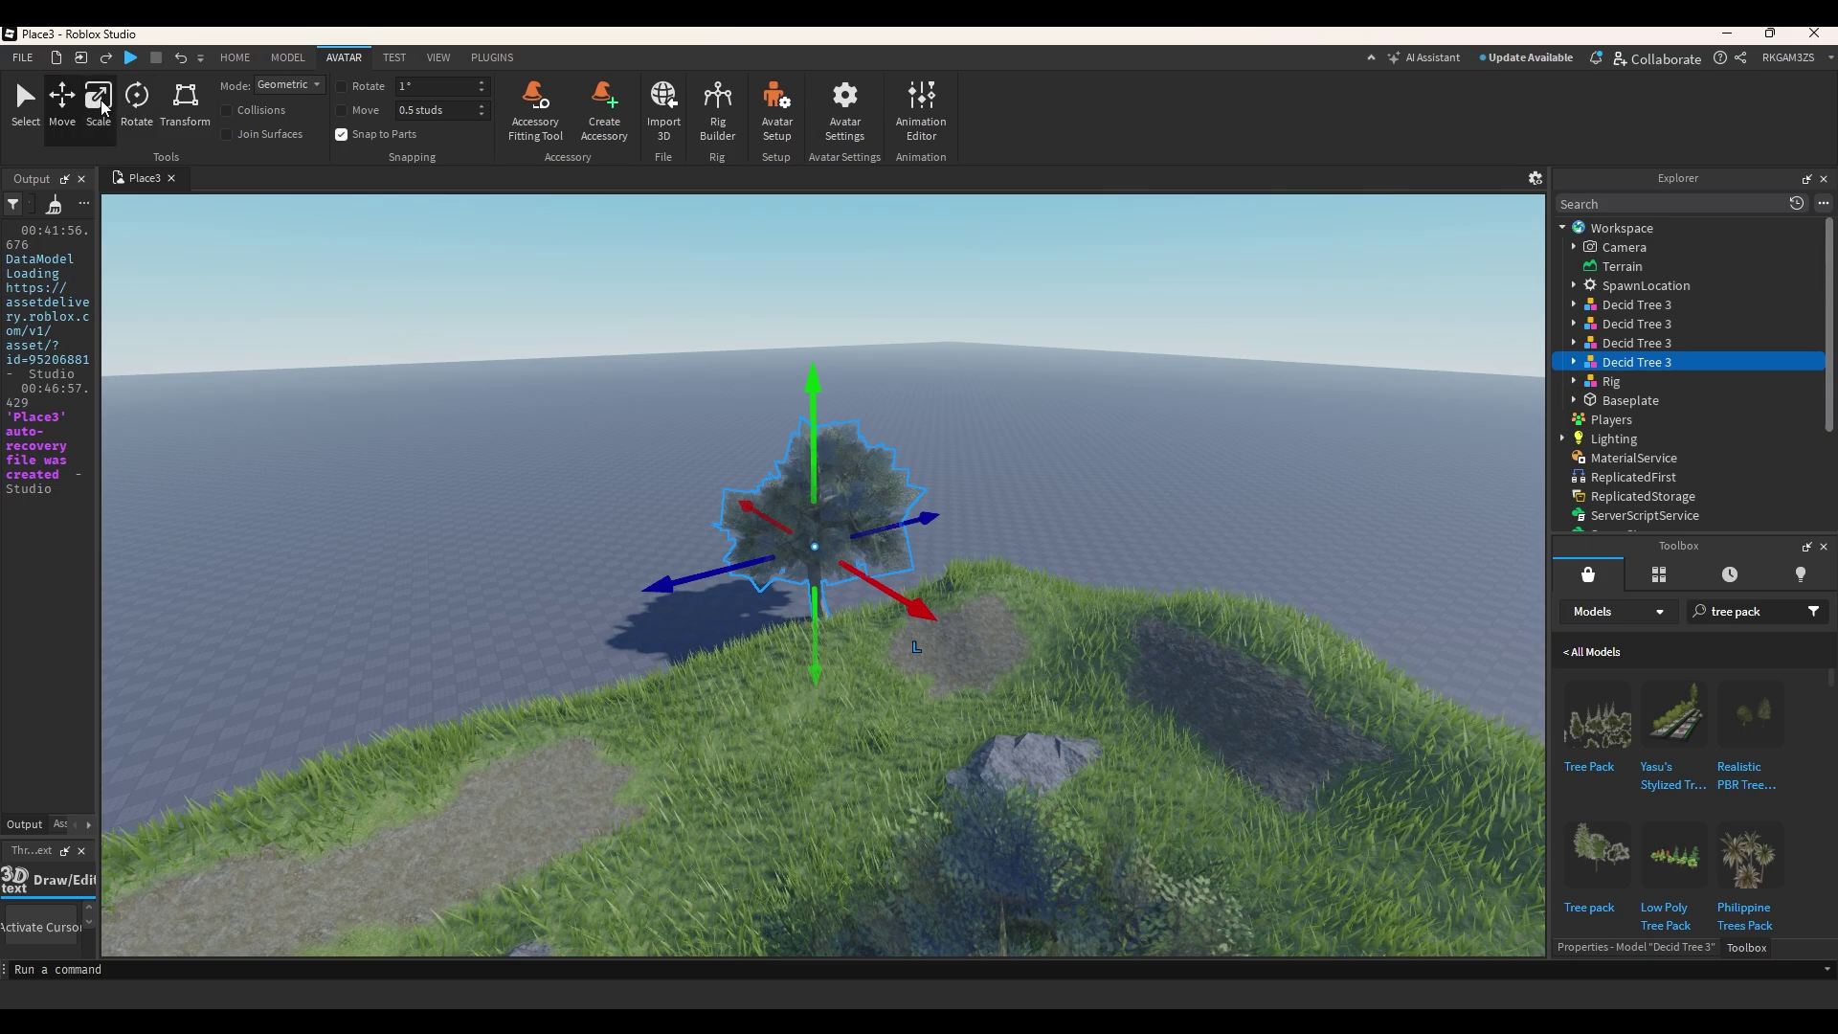
Enlarge the new tree copy behind the terrain's far edge with the Scale tool.
left_click(101, 101)
left_click_drag(814, 408, 814, 379)
key("s")
key("a")
Duplicate the enlarged tree and move the copy along the far side of the terrain, clear of its neighbour.
left_click(64, 103)
left_click(65, 104)
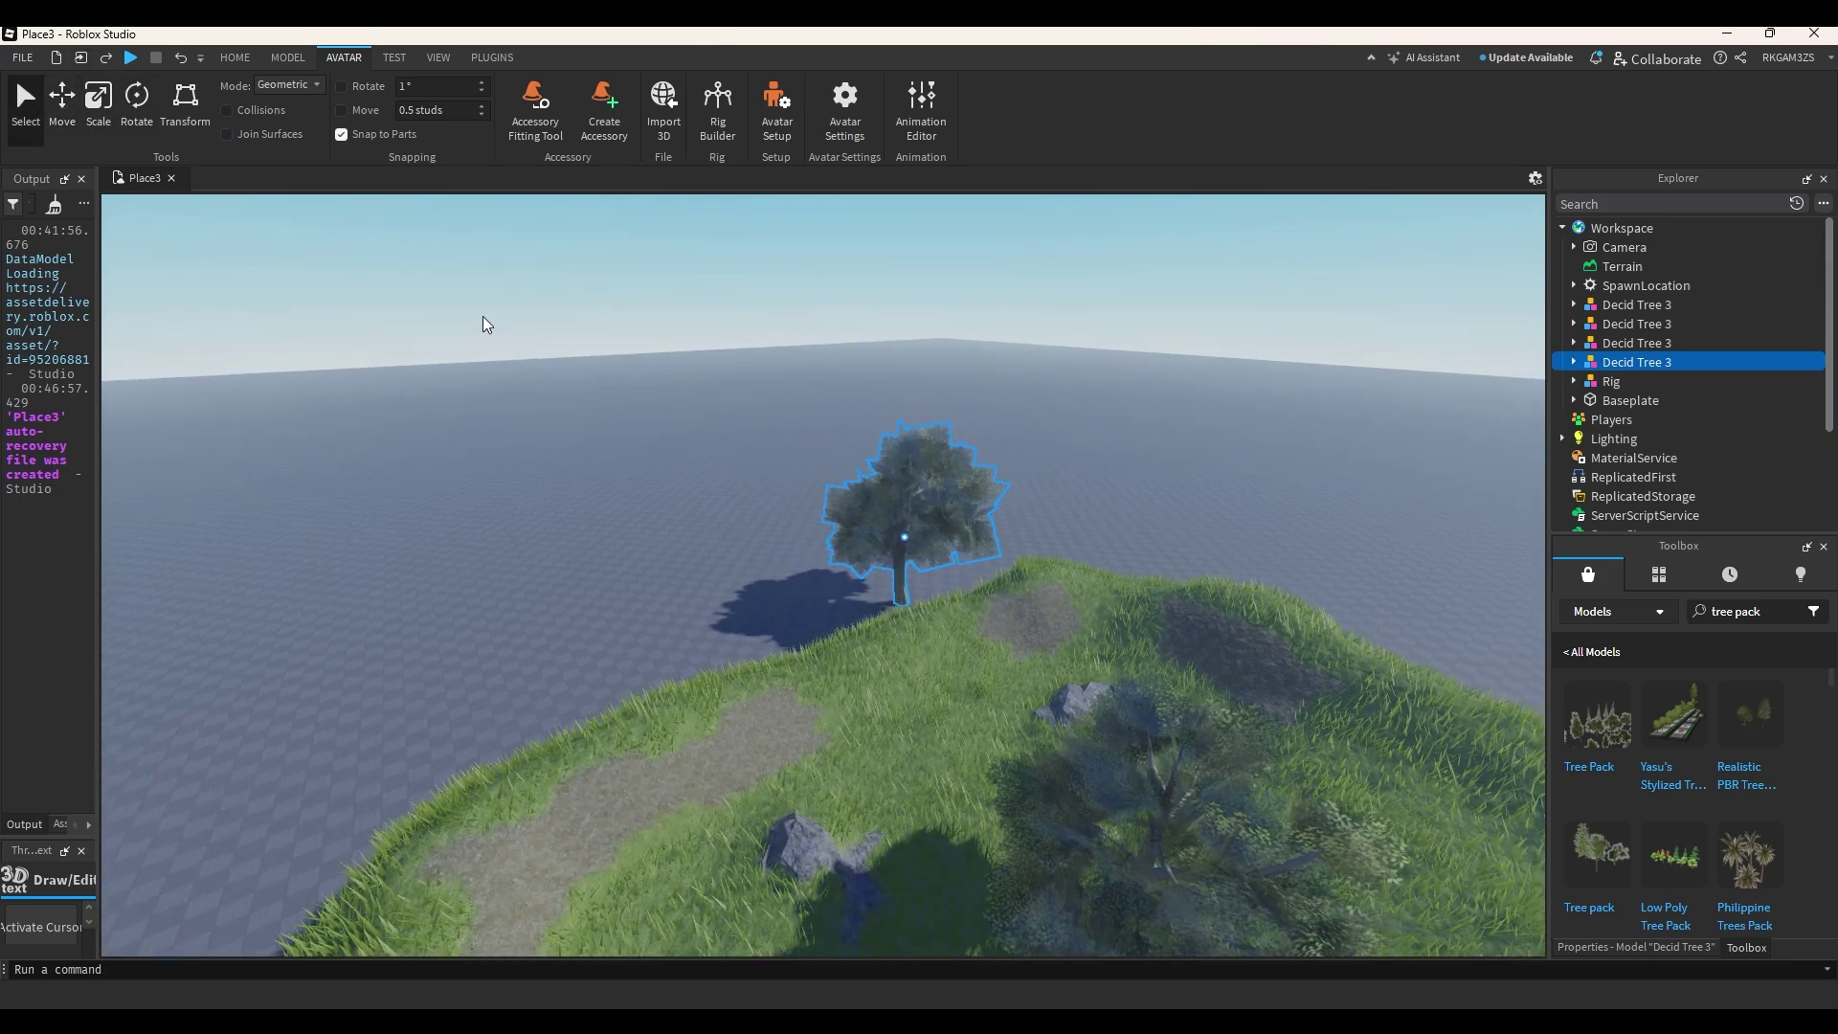
left_click(65, 104)
key("ctrl+d")
left_click_drag(960, 517, 1075, 487)
left_click_drag(1154, 534, 1311, 583)
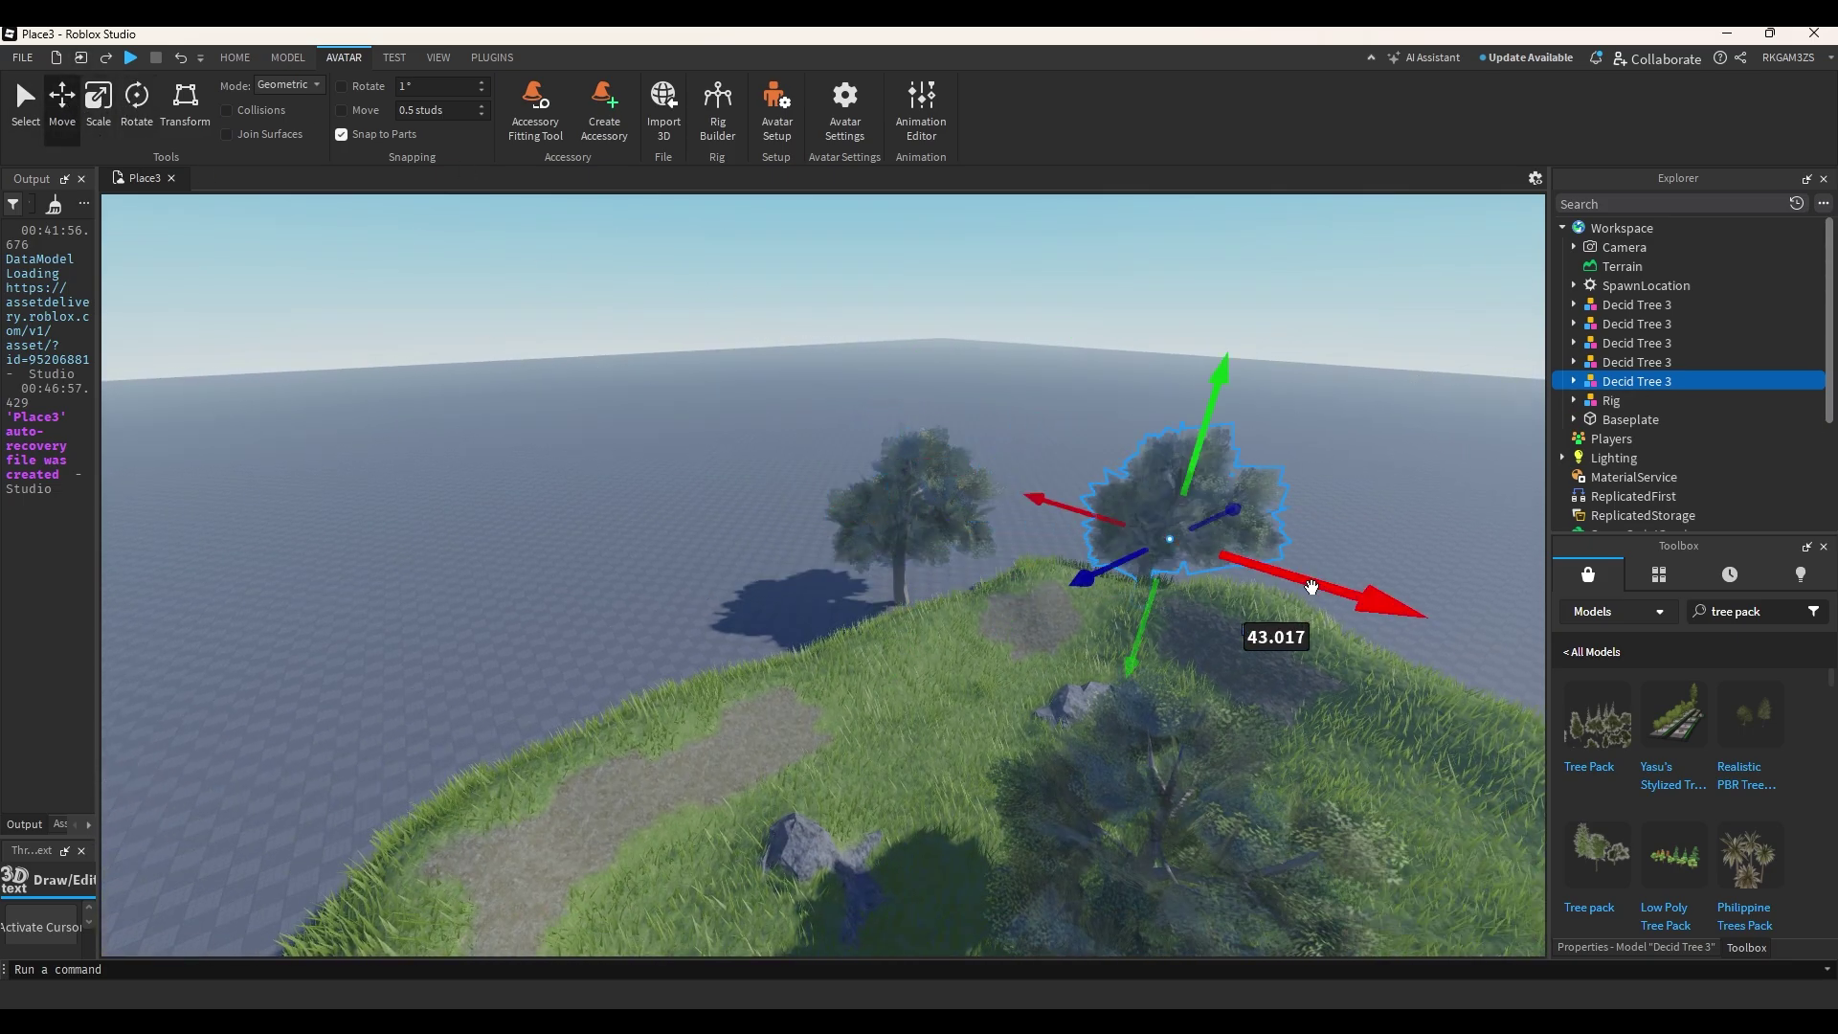
left_click_drag(1219, 507, 1308, 463)
Enlarge the second outer tree and rotate it so that it differs from its neighbour.
left_click(102, 109)
left_click_drag(1304, 367, 1313, 338)
left_click(137, 103)
key("f")
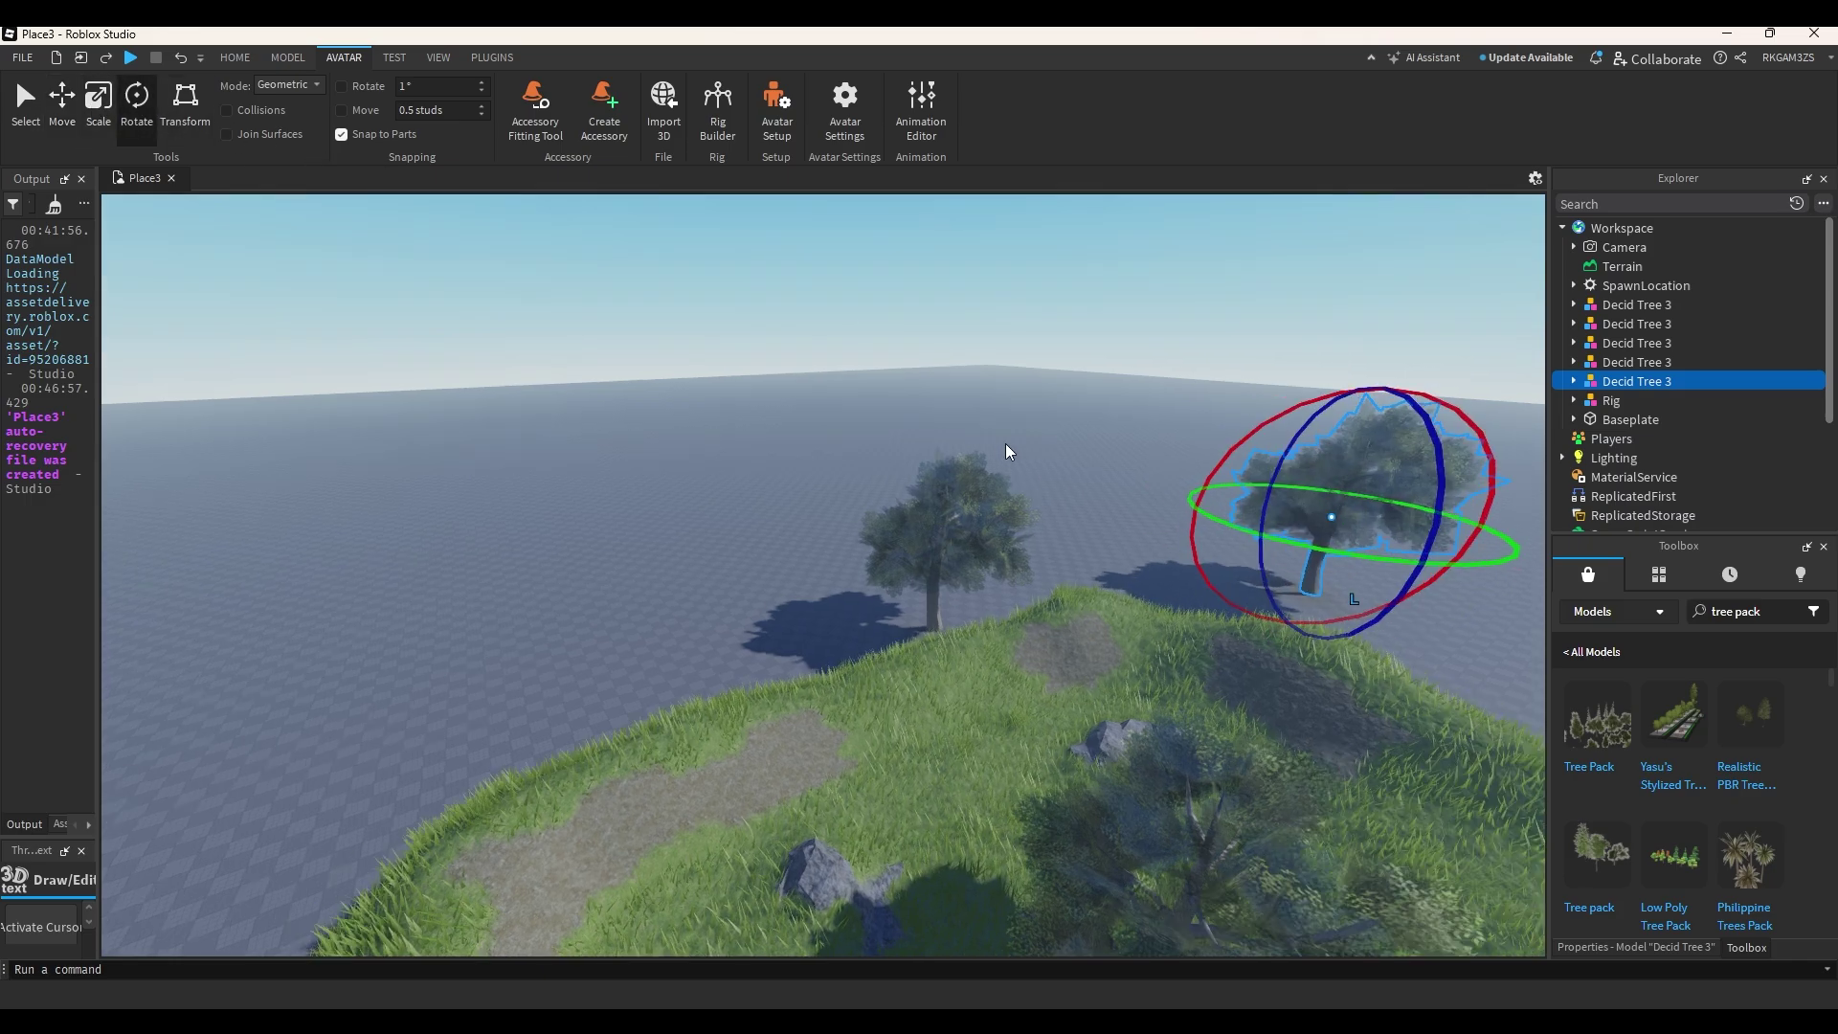
Duplicate the rotated tree and place the copy on the baseplate outside the terrain's side corner.
key("ctrl+2")
key("ctrl+d")
left_click_drag(1005, 513, 1255, 679)
Rotate the tree outside the terrain's side corner to lean it, and enlarge it.
key("ctrl+3")
scroll(900, 431, "down", 2)
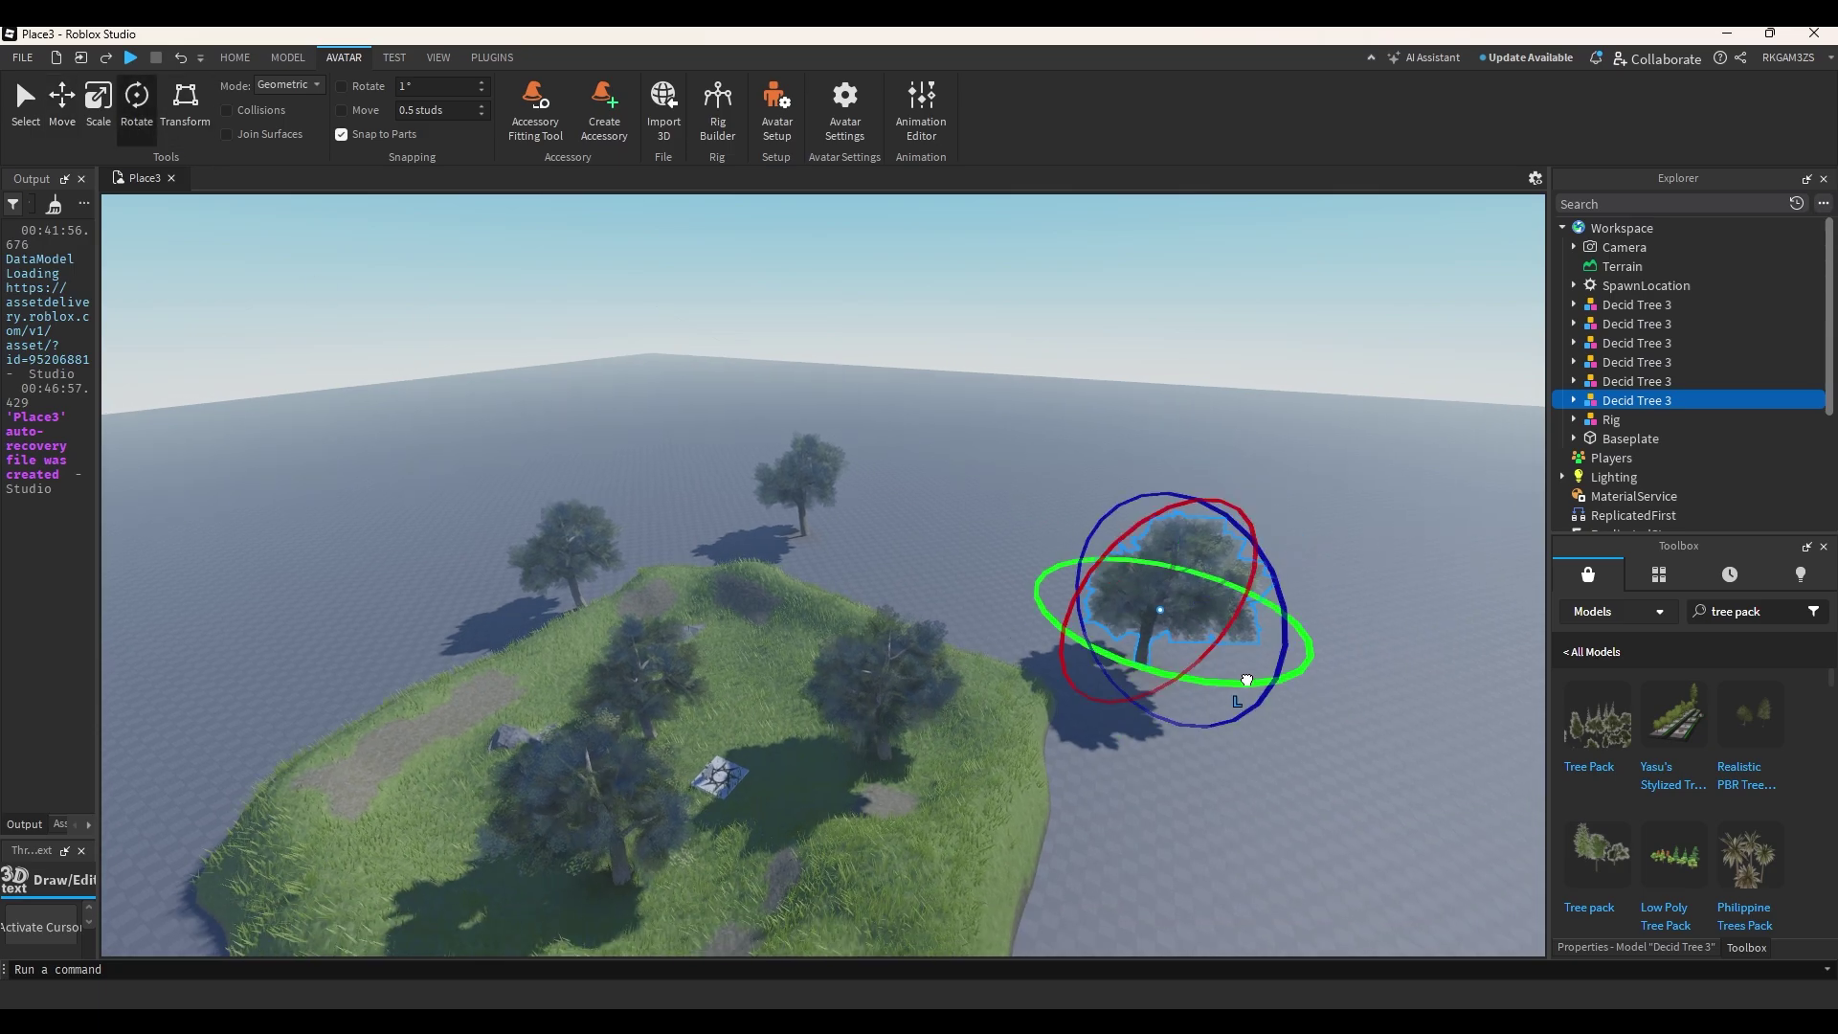
key("ctrl+4")
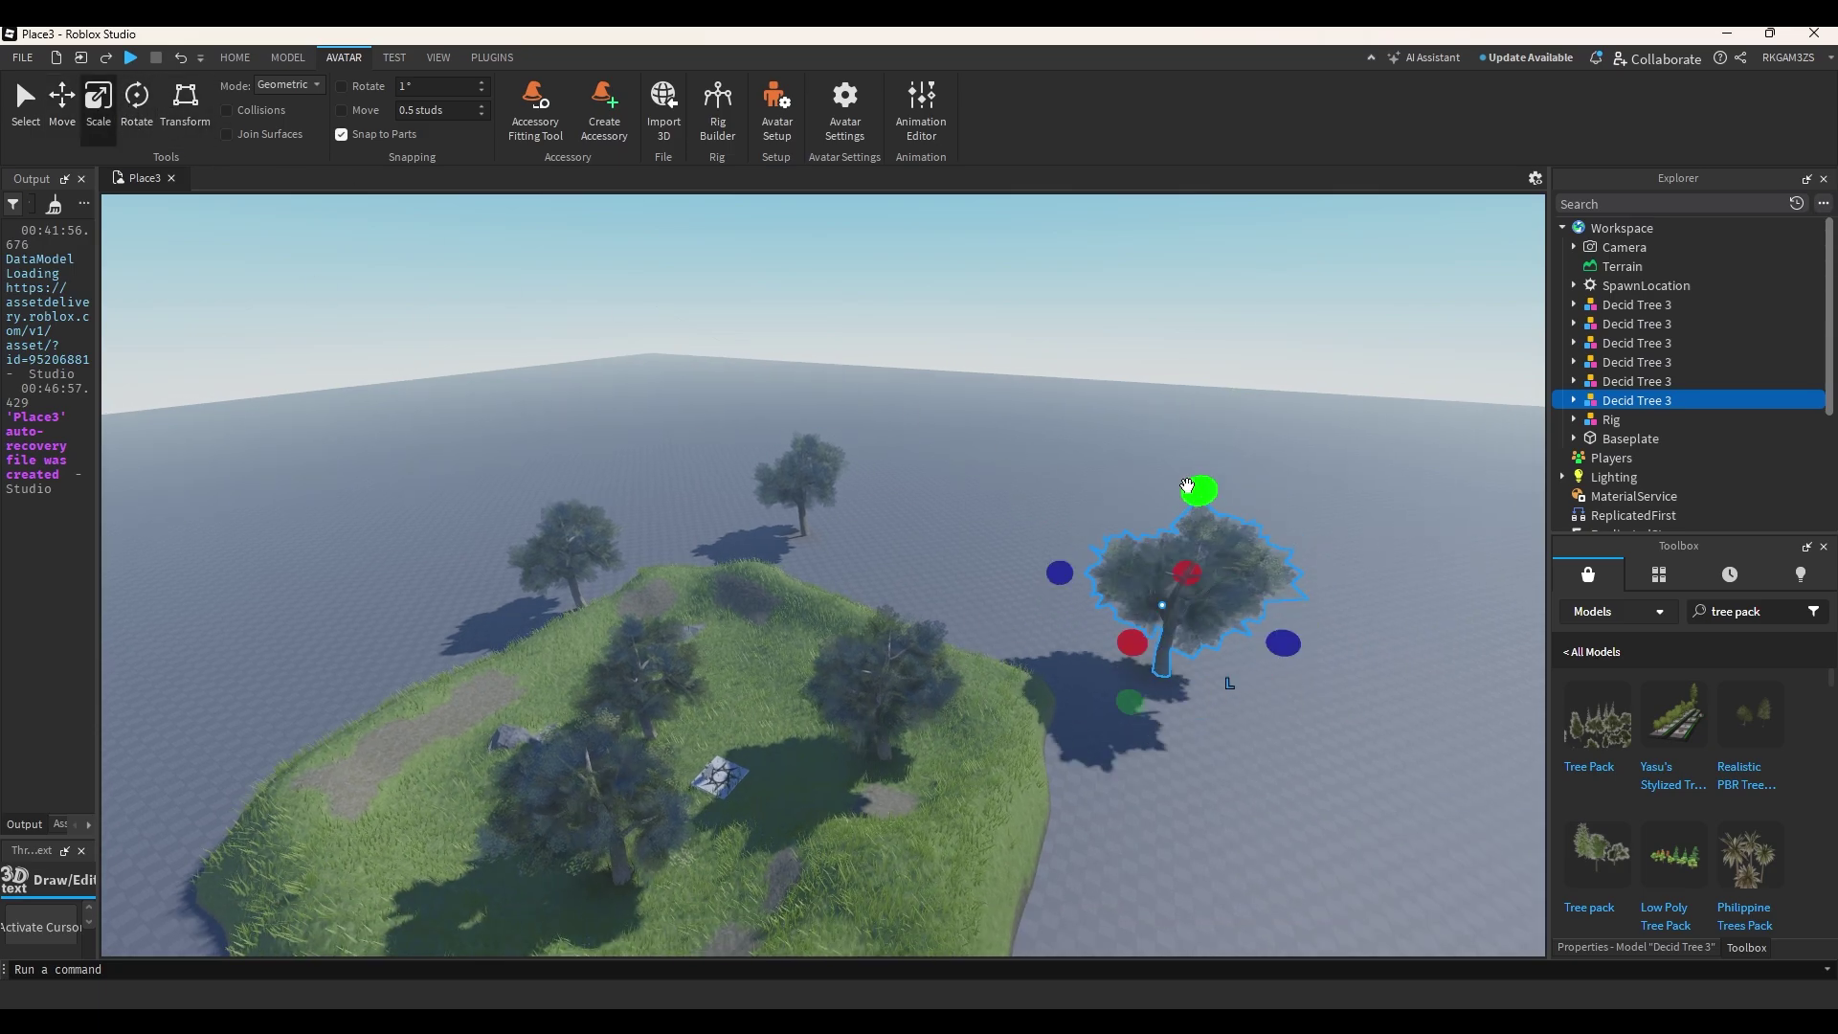
Duplicate the tree behind the terrain and place the copy on the baseplate in front of its near edge.
right_click_drag(996, 575, 1017, 589)
scroll(1017, 588, "down", 2)
left_click(902, 306)
key("ctrl+d")
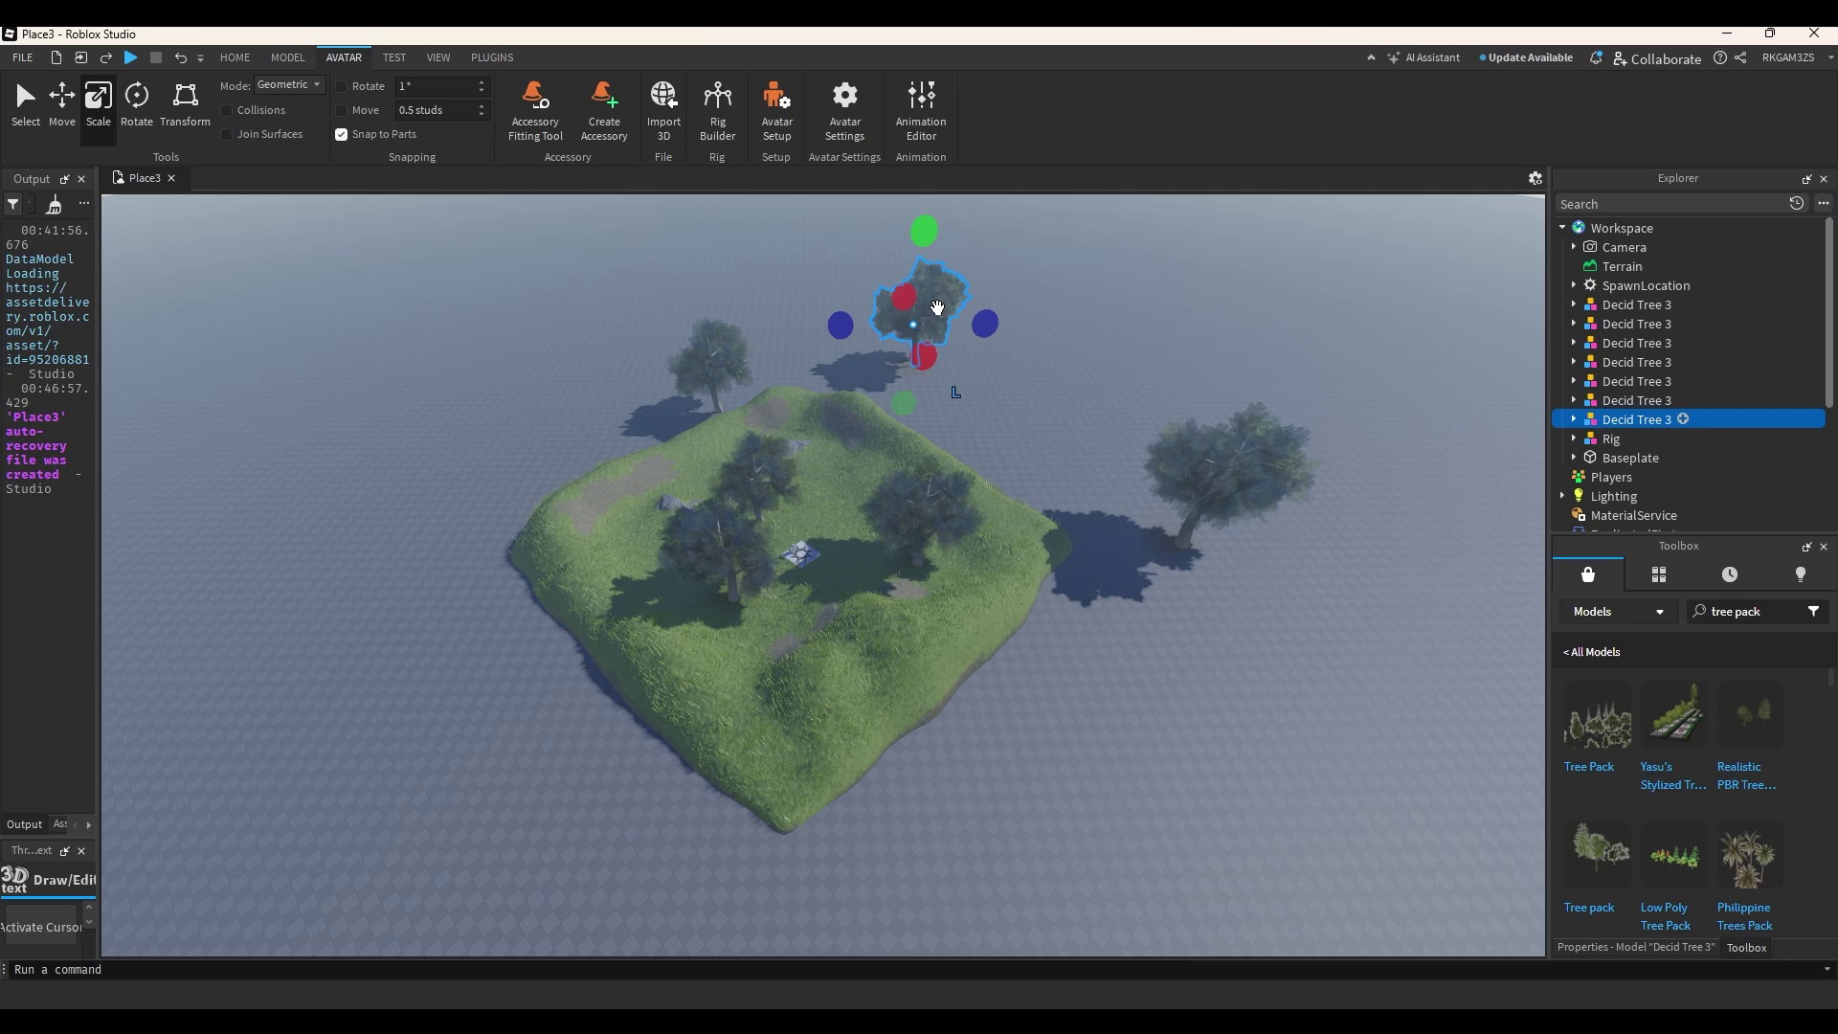
scroll(933, 308, "down", 2)
left_click_drag(933, 308, 578, 850)
Enlarge the tree copy in front of the terrain's near edge and deselect it.
key("ctrl+2")
key("ctrl+4")
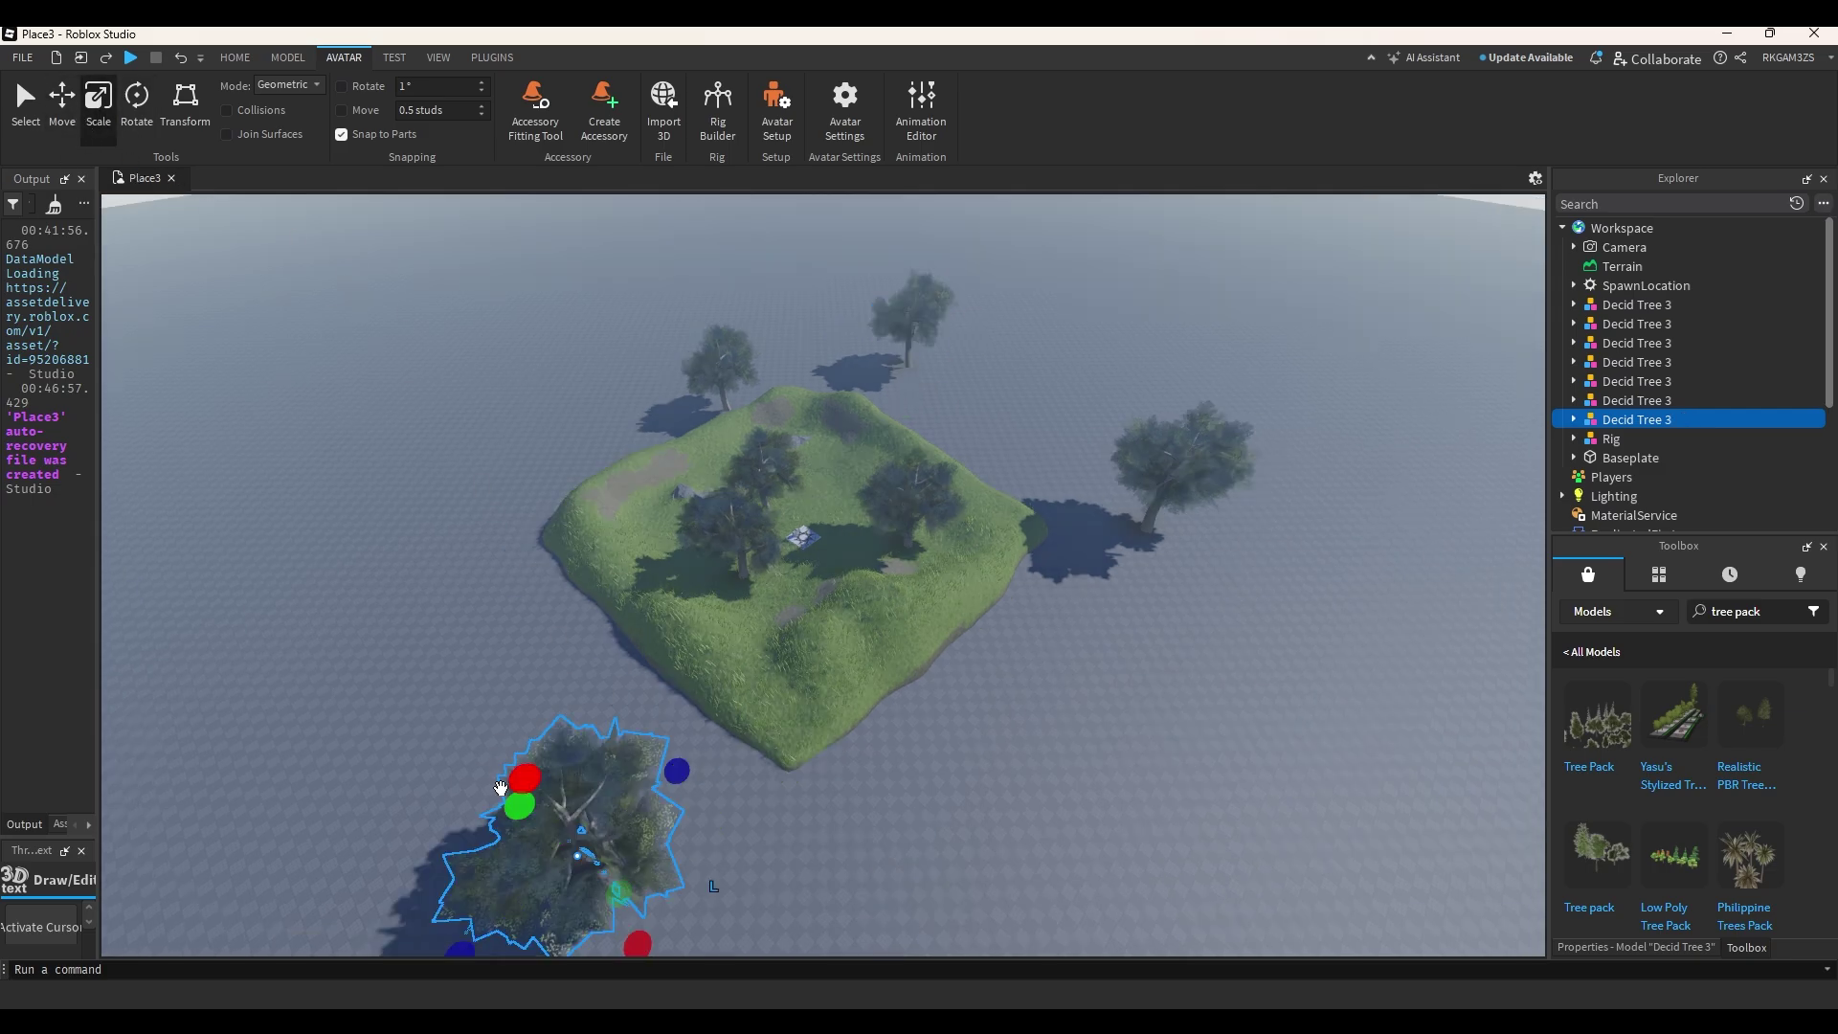
left_click_drag(519, 771, 500, 765)
key("ctrl+4")
left_click(936, 809)
Duplicate the large leaning tree and place the copy on the baseplate at the opposite side of the terrain.
scroll(751, 480, "up", 2)
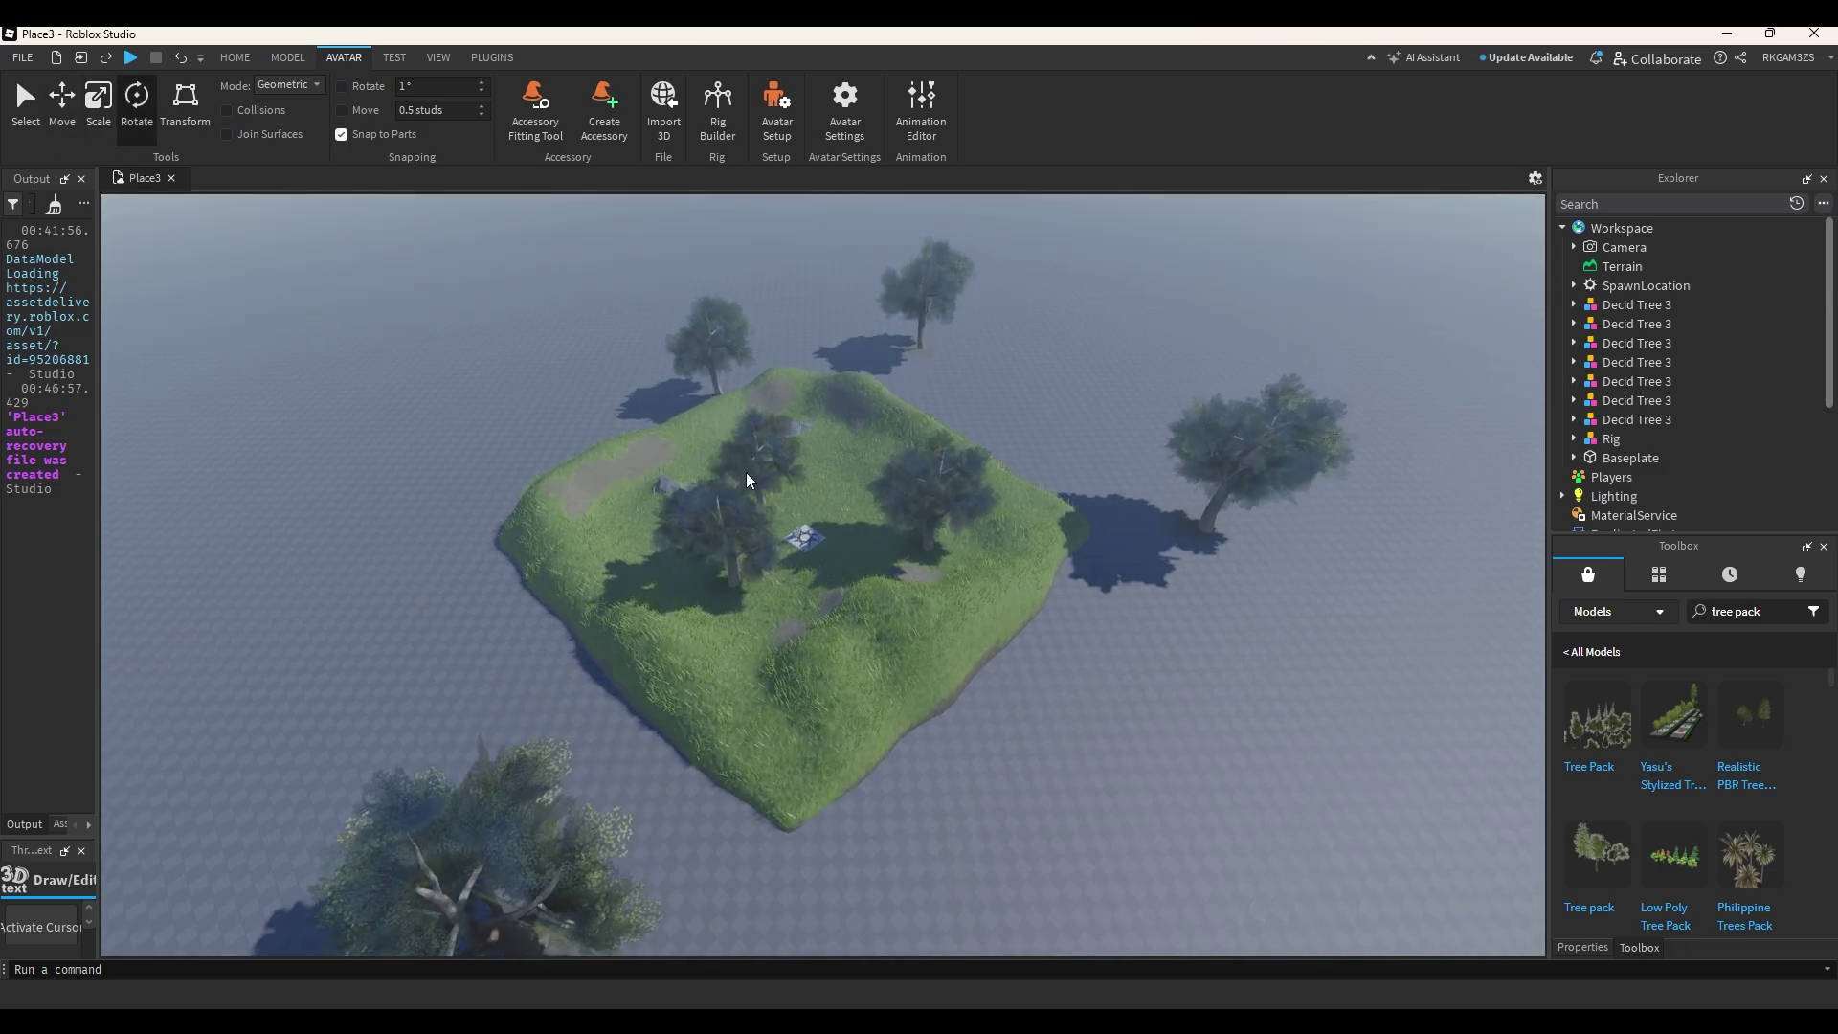
scroll(1384, 477, "up", 3)
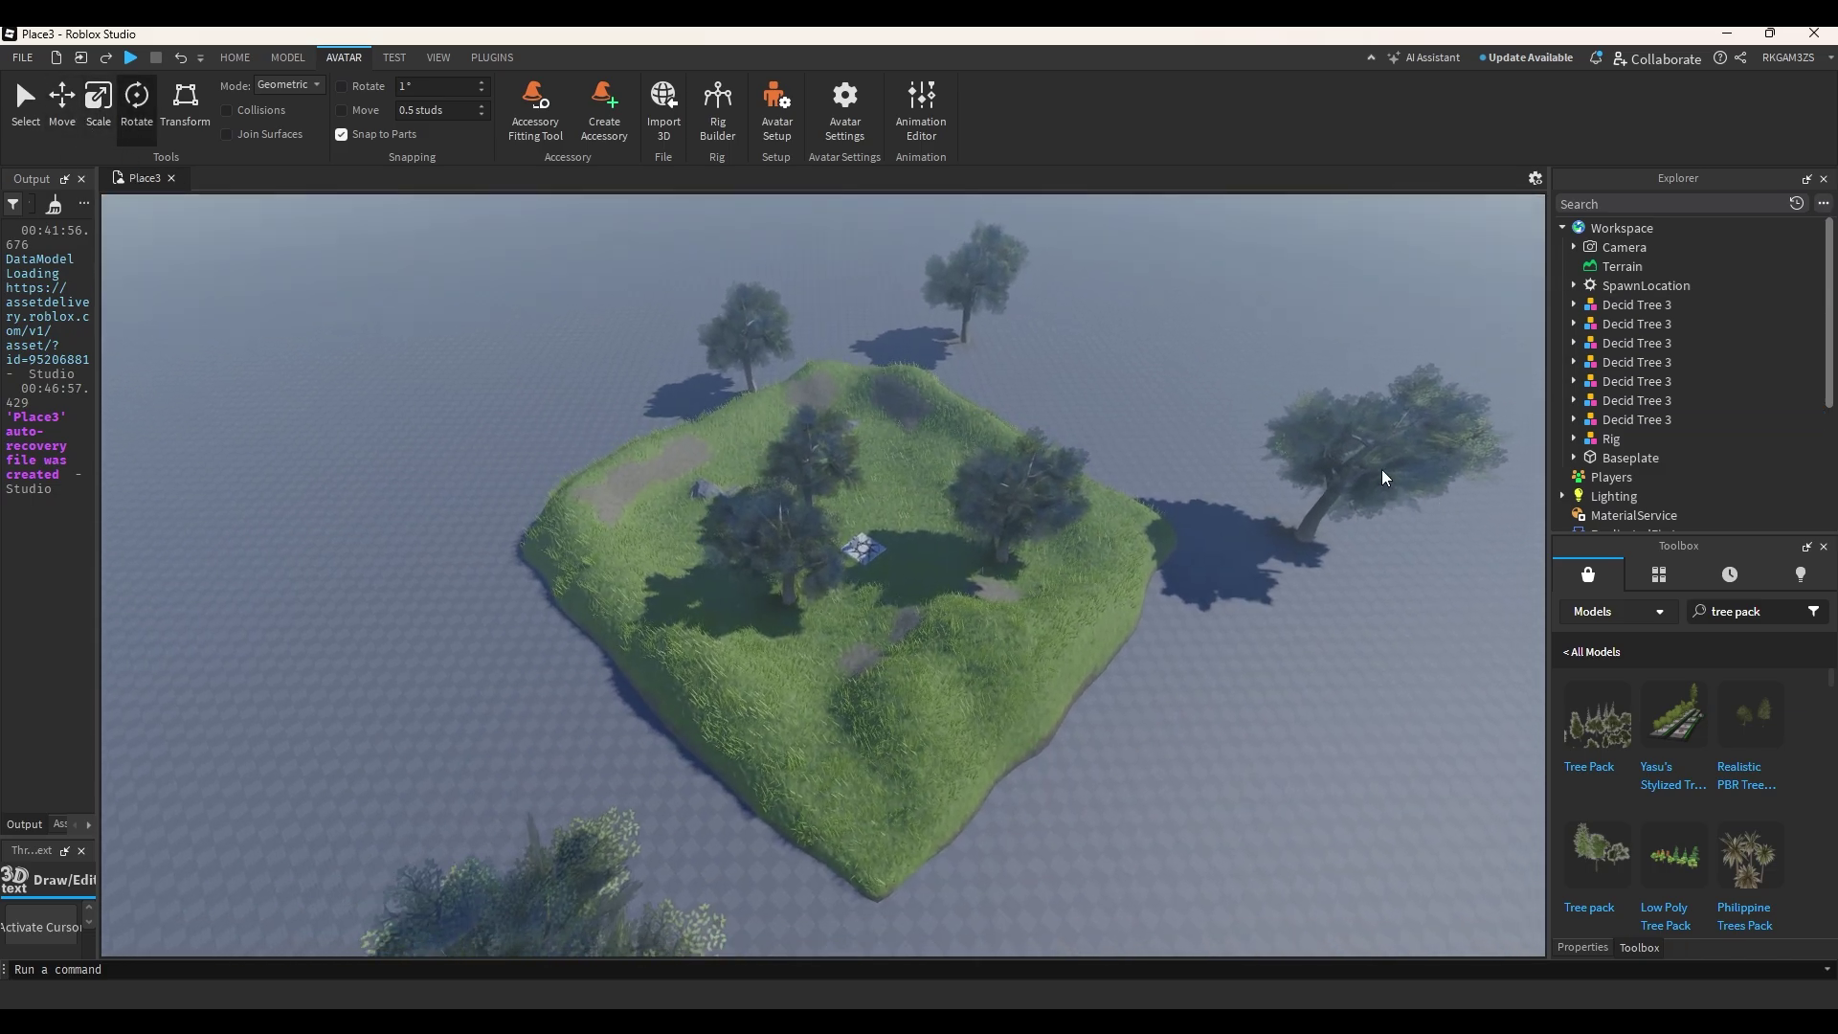
left_click(1384, 477)
key("ctrl+d")
left_click_drag(1384, 477, 410, 657)
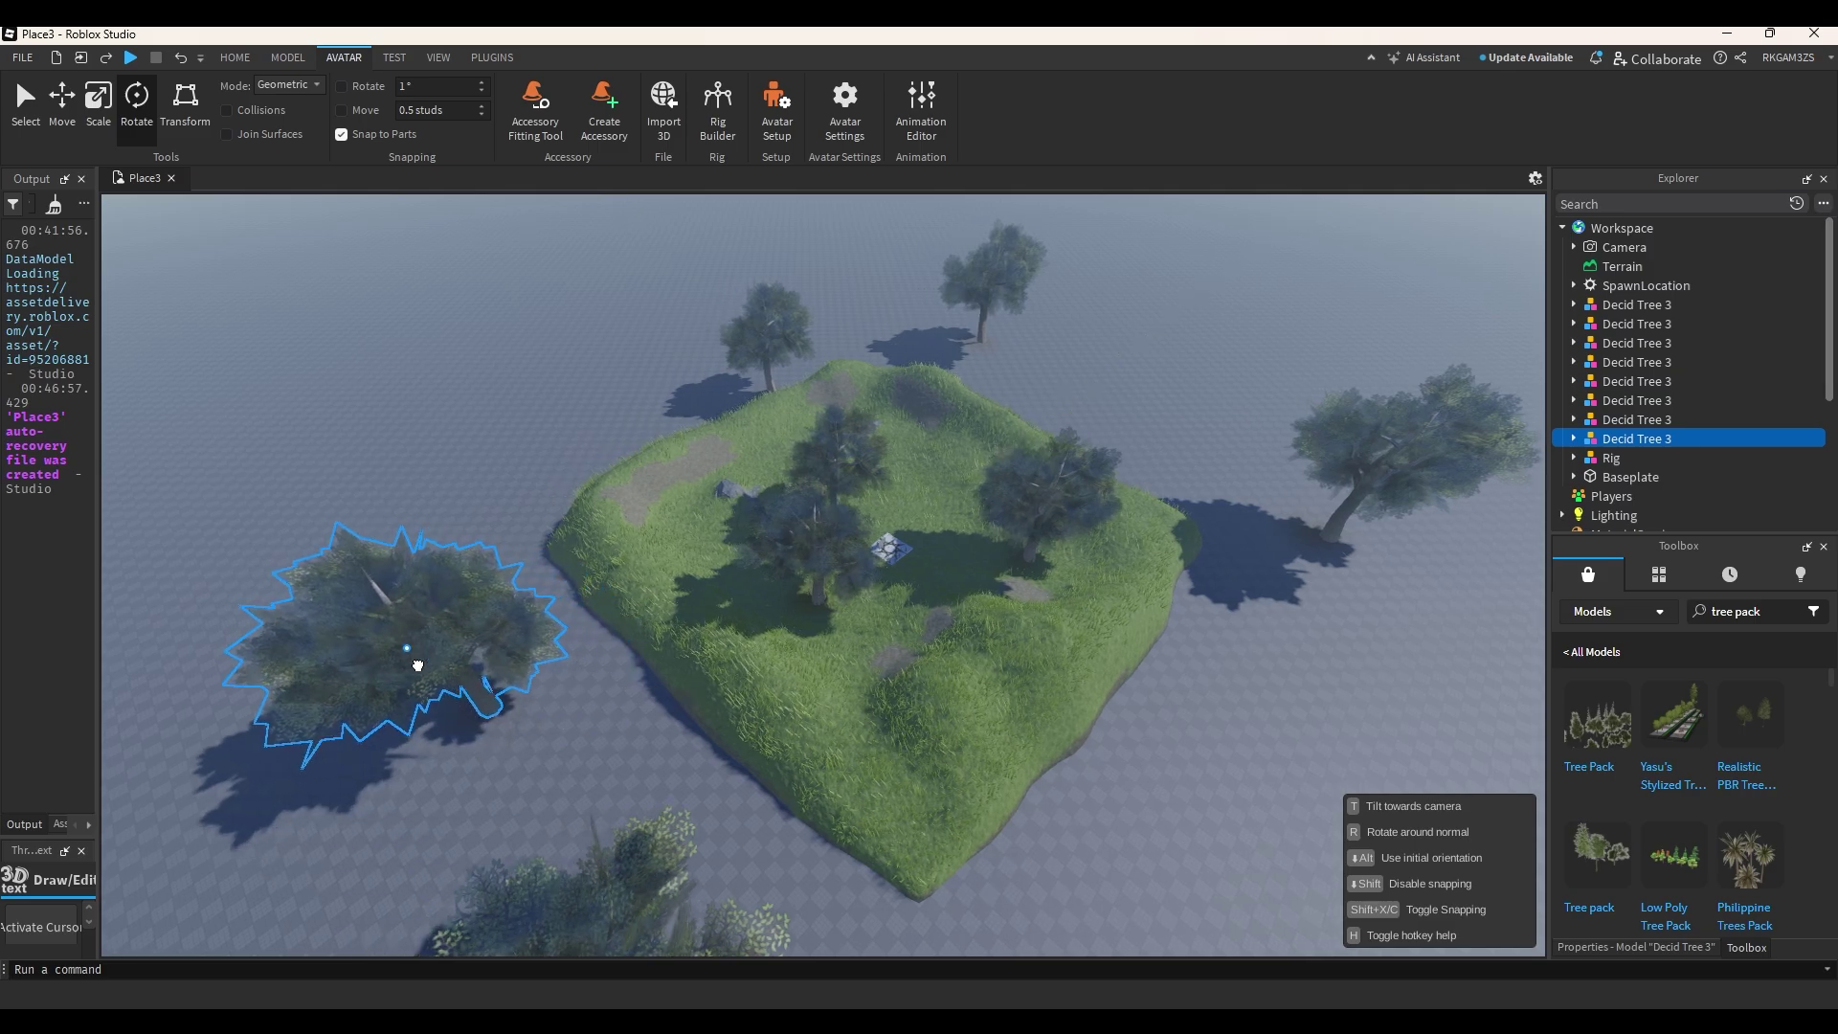
Enlarge the newly placed large tree and adjust its position beside the terrain.
left_click(99, 106)
left_click_drag(358, 577, 464, 698)
key("ctrl+2")
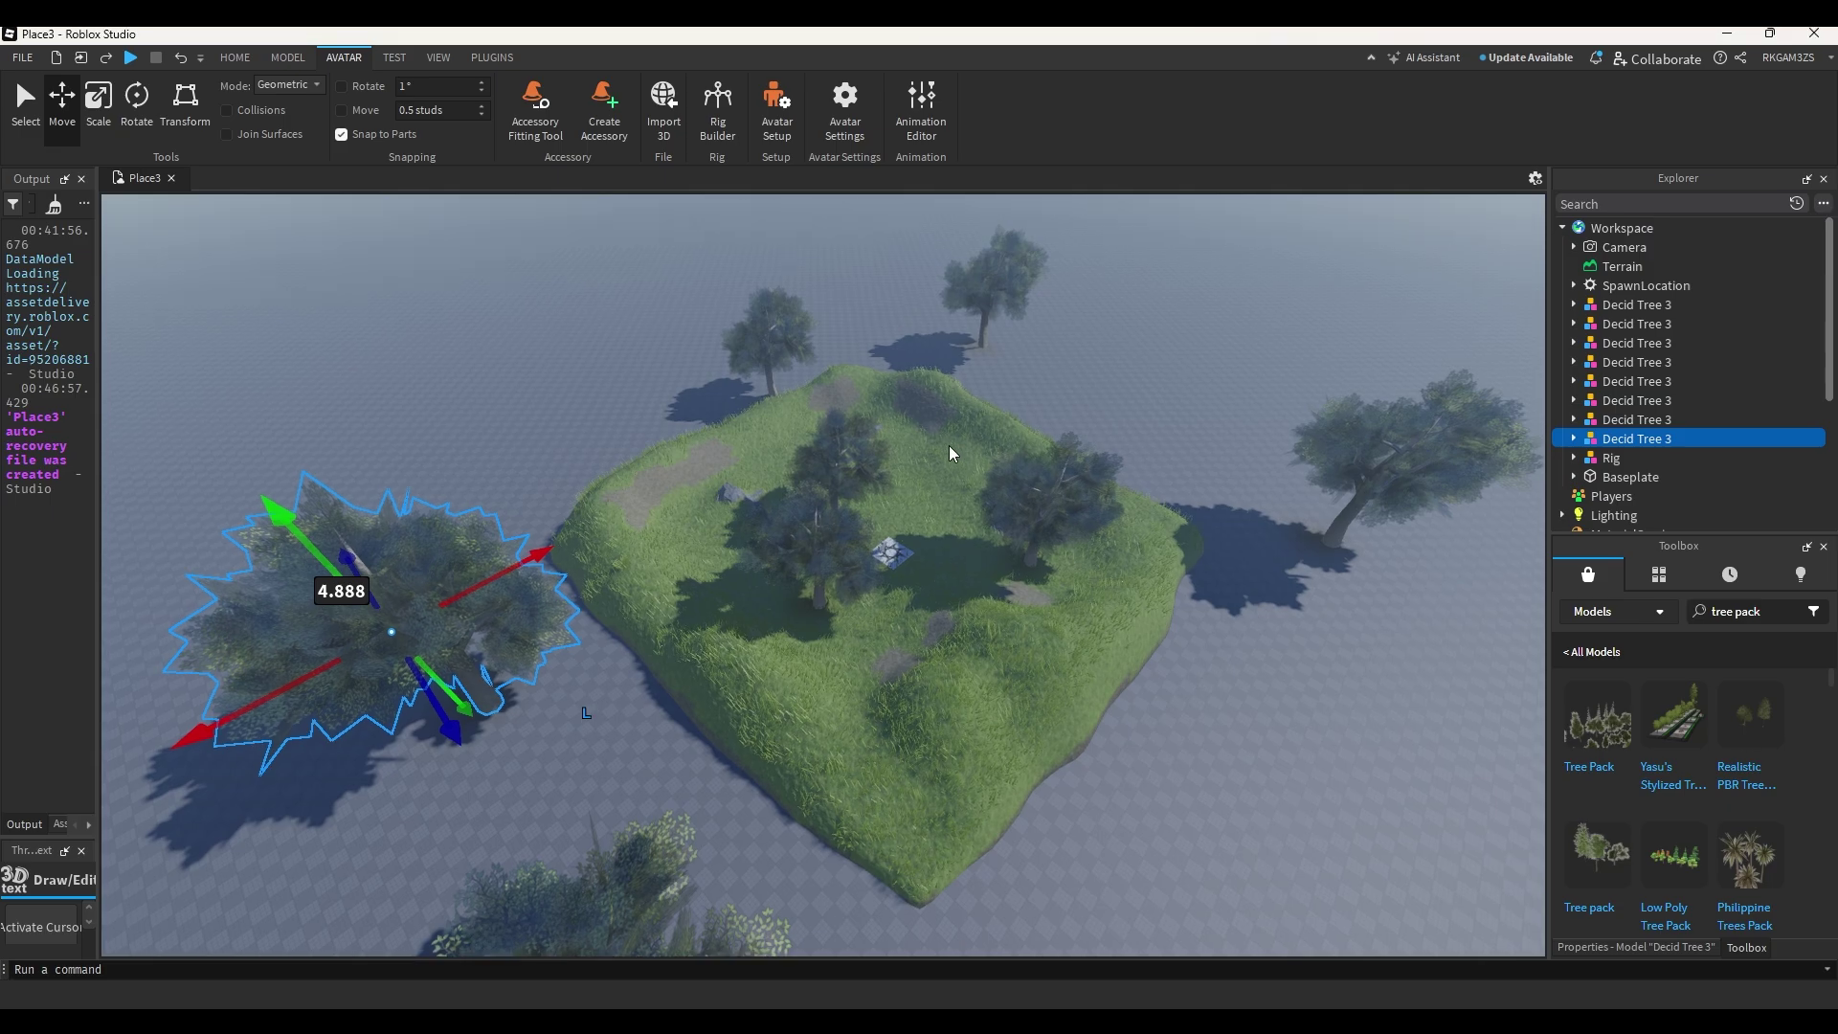
right_click_drag(952, 450, 967, 462)
left_click(235, 58)
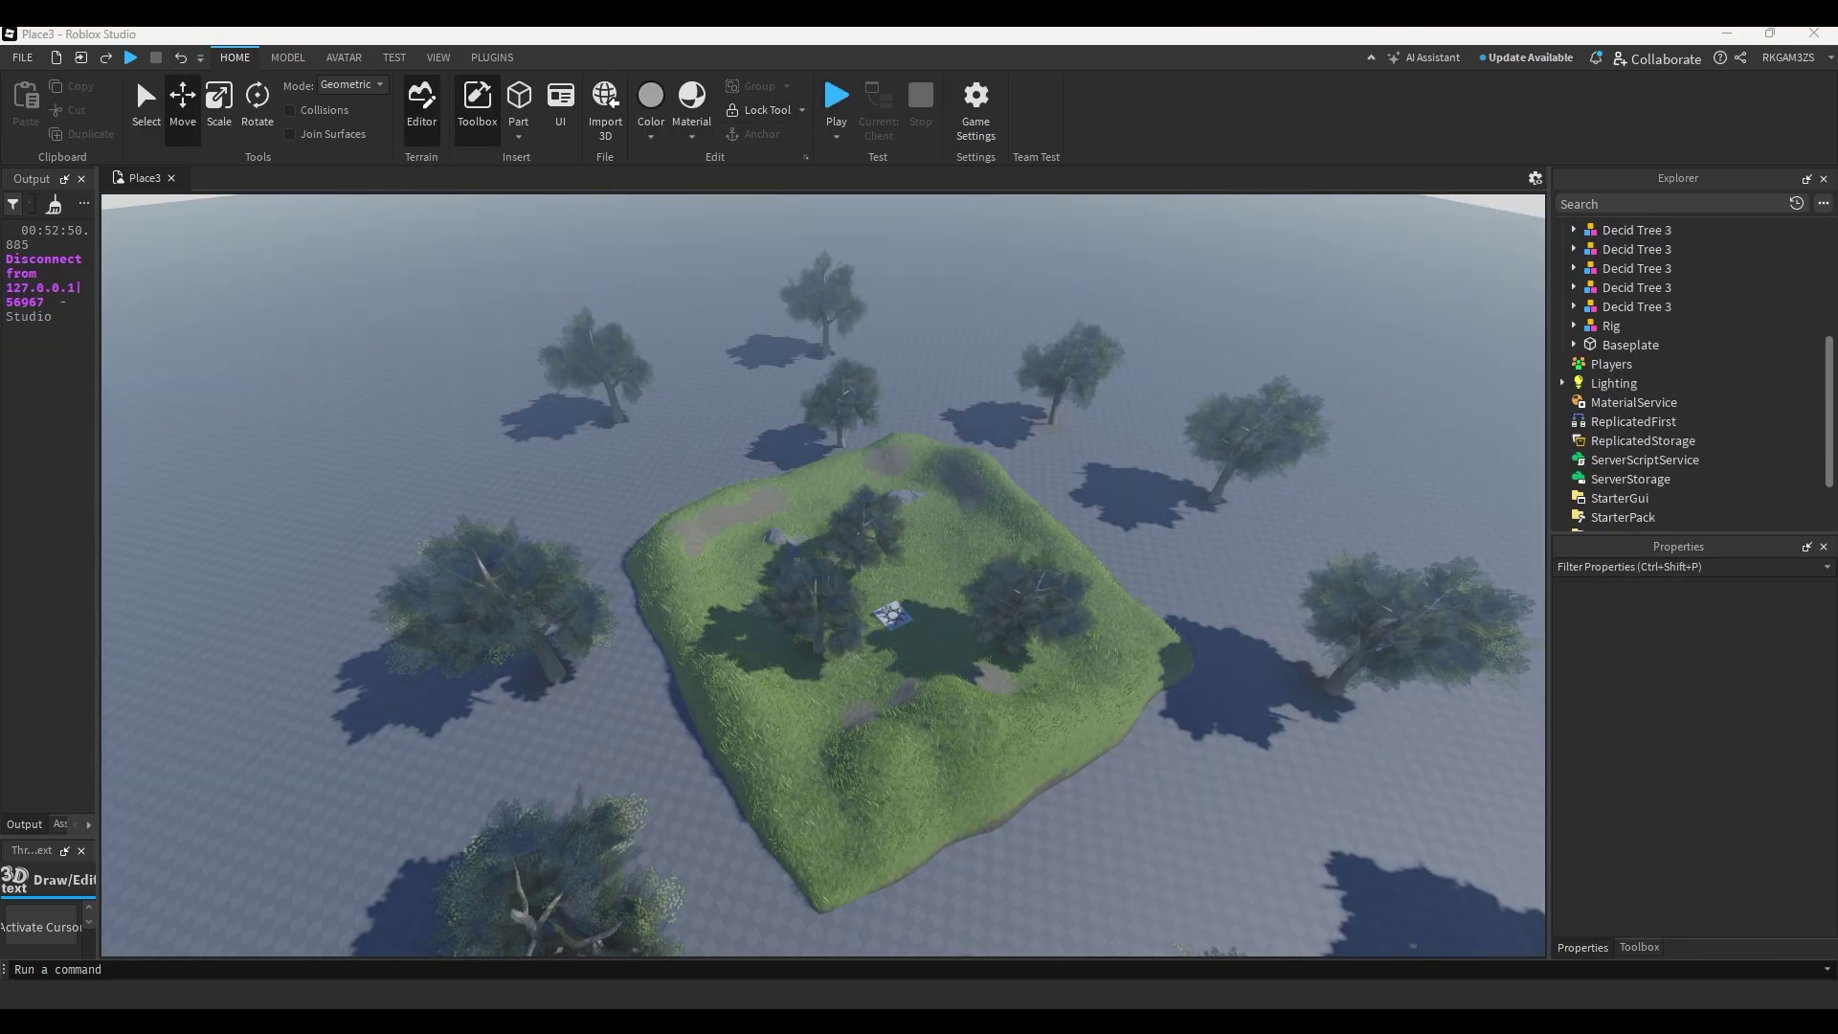
Examine the Rig on the spawn location and the surrounding grass and trees at close range.
key("d")
right_click_drag(724, 417, 727, 415)
left_click(858, 574)
key("f")
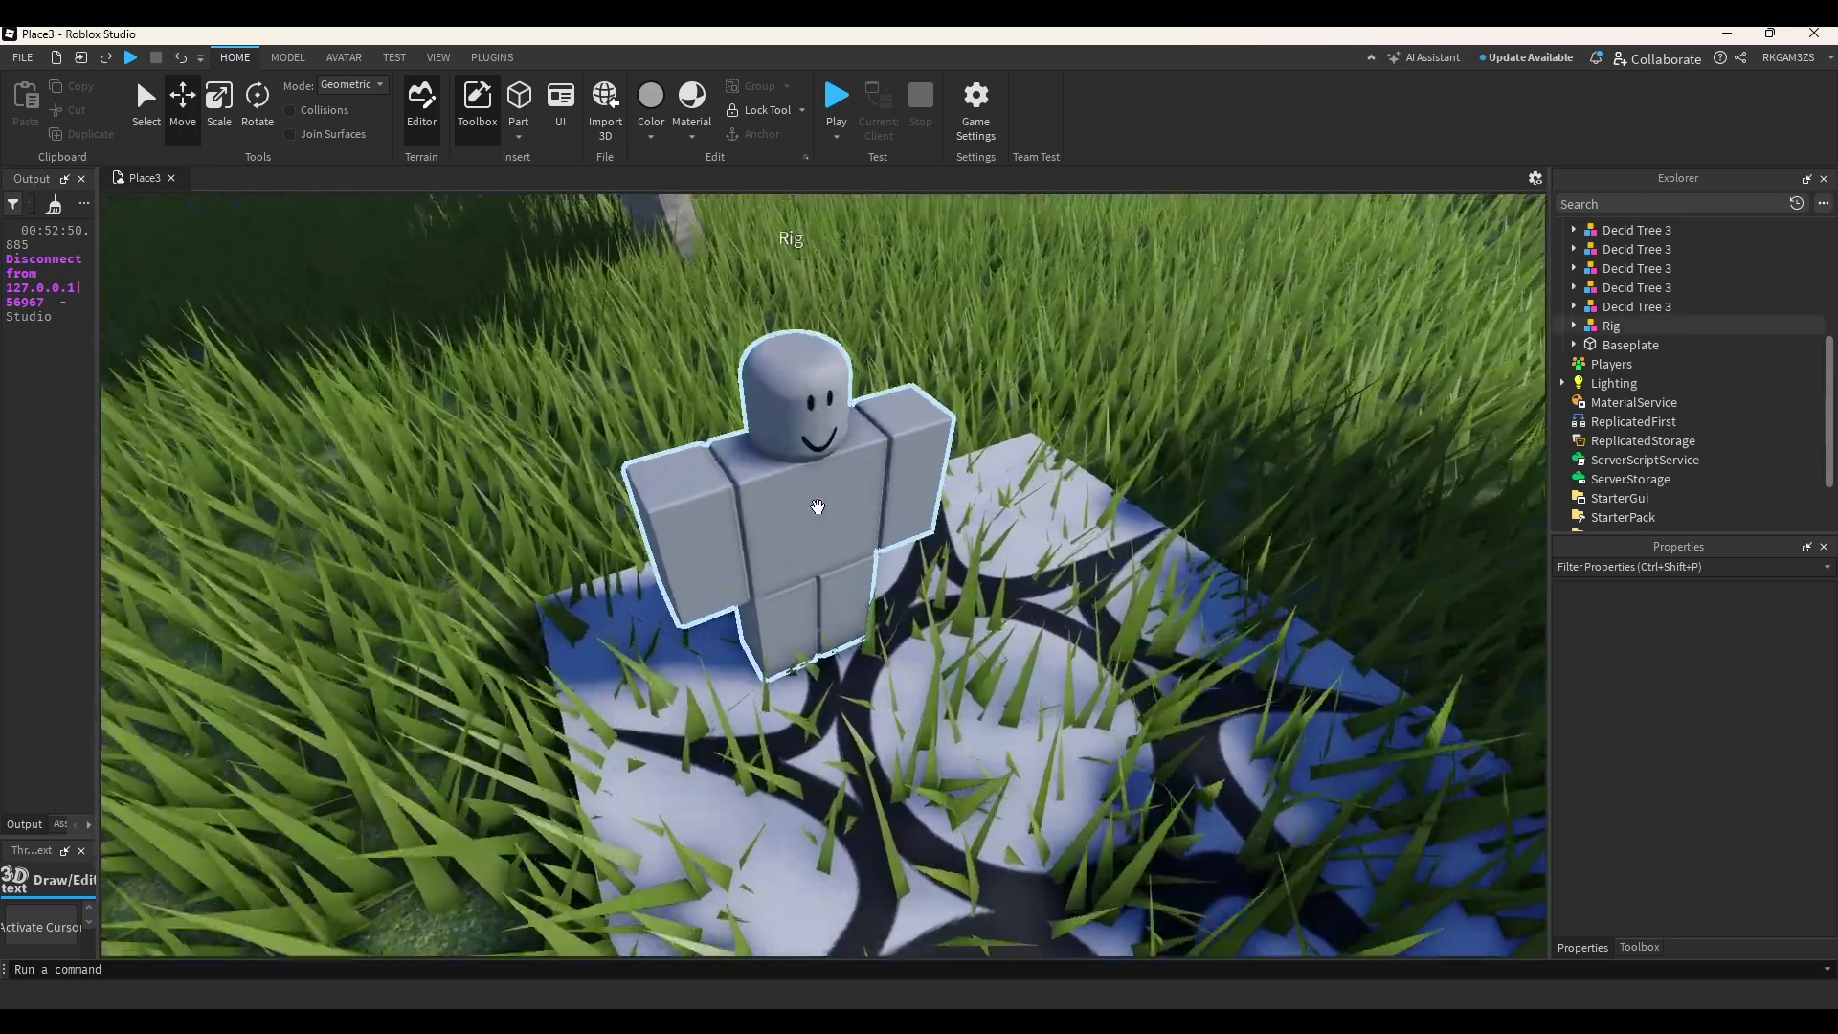
right_click_drag(817, 506, 637, 413)
key("w")
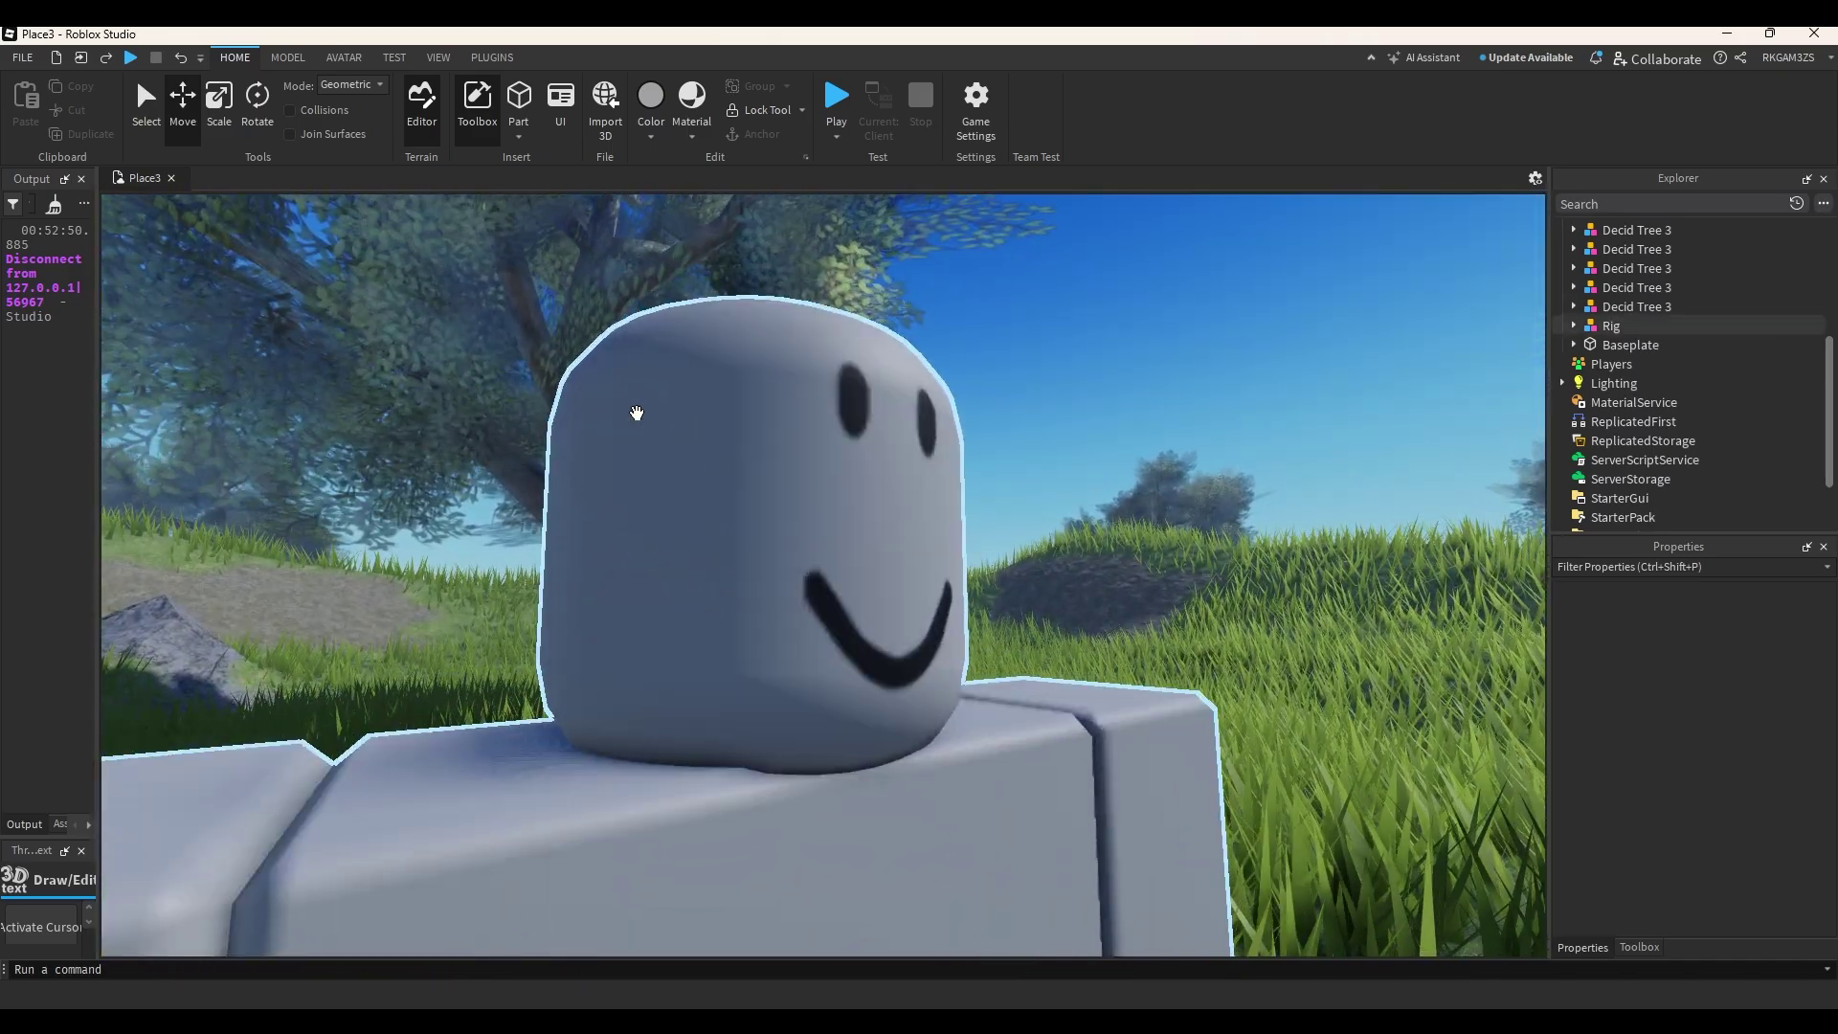
right_click_drag(794, 383, 982, 425)
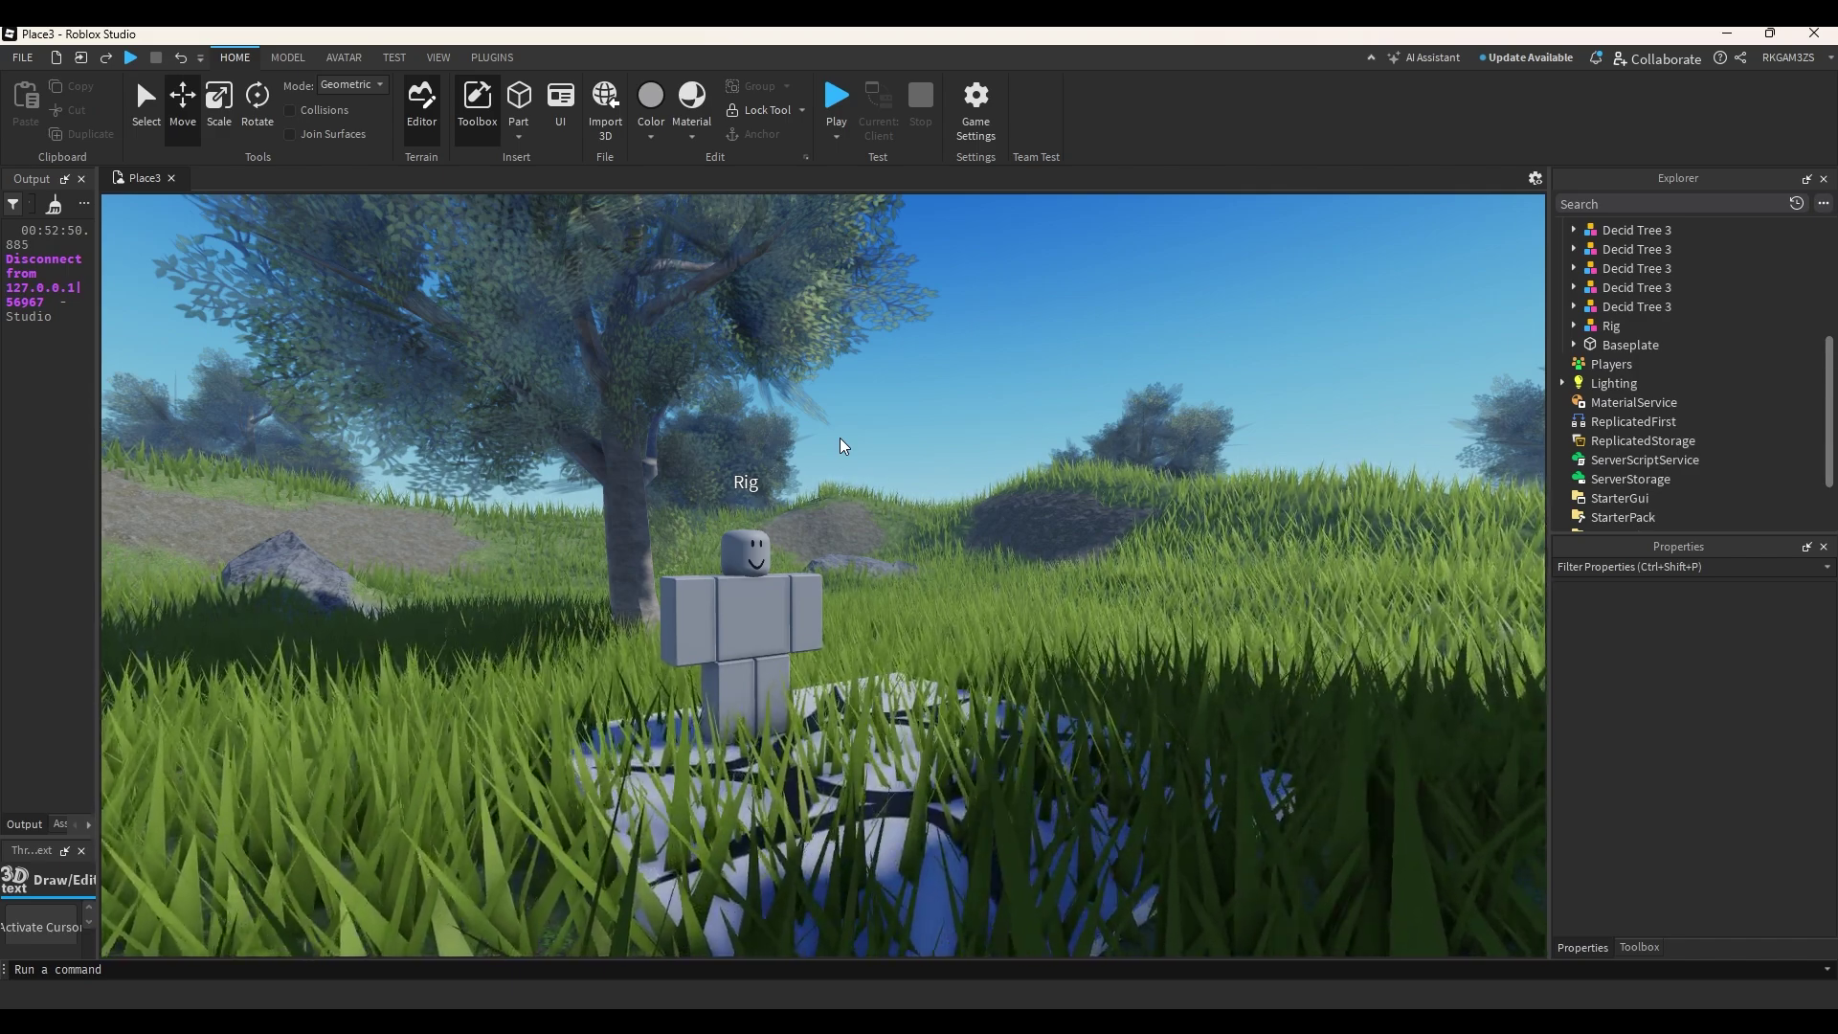
right_click_drag(875, 466, 882, 468)
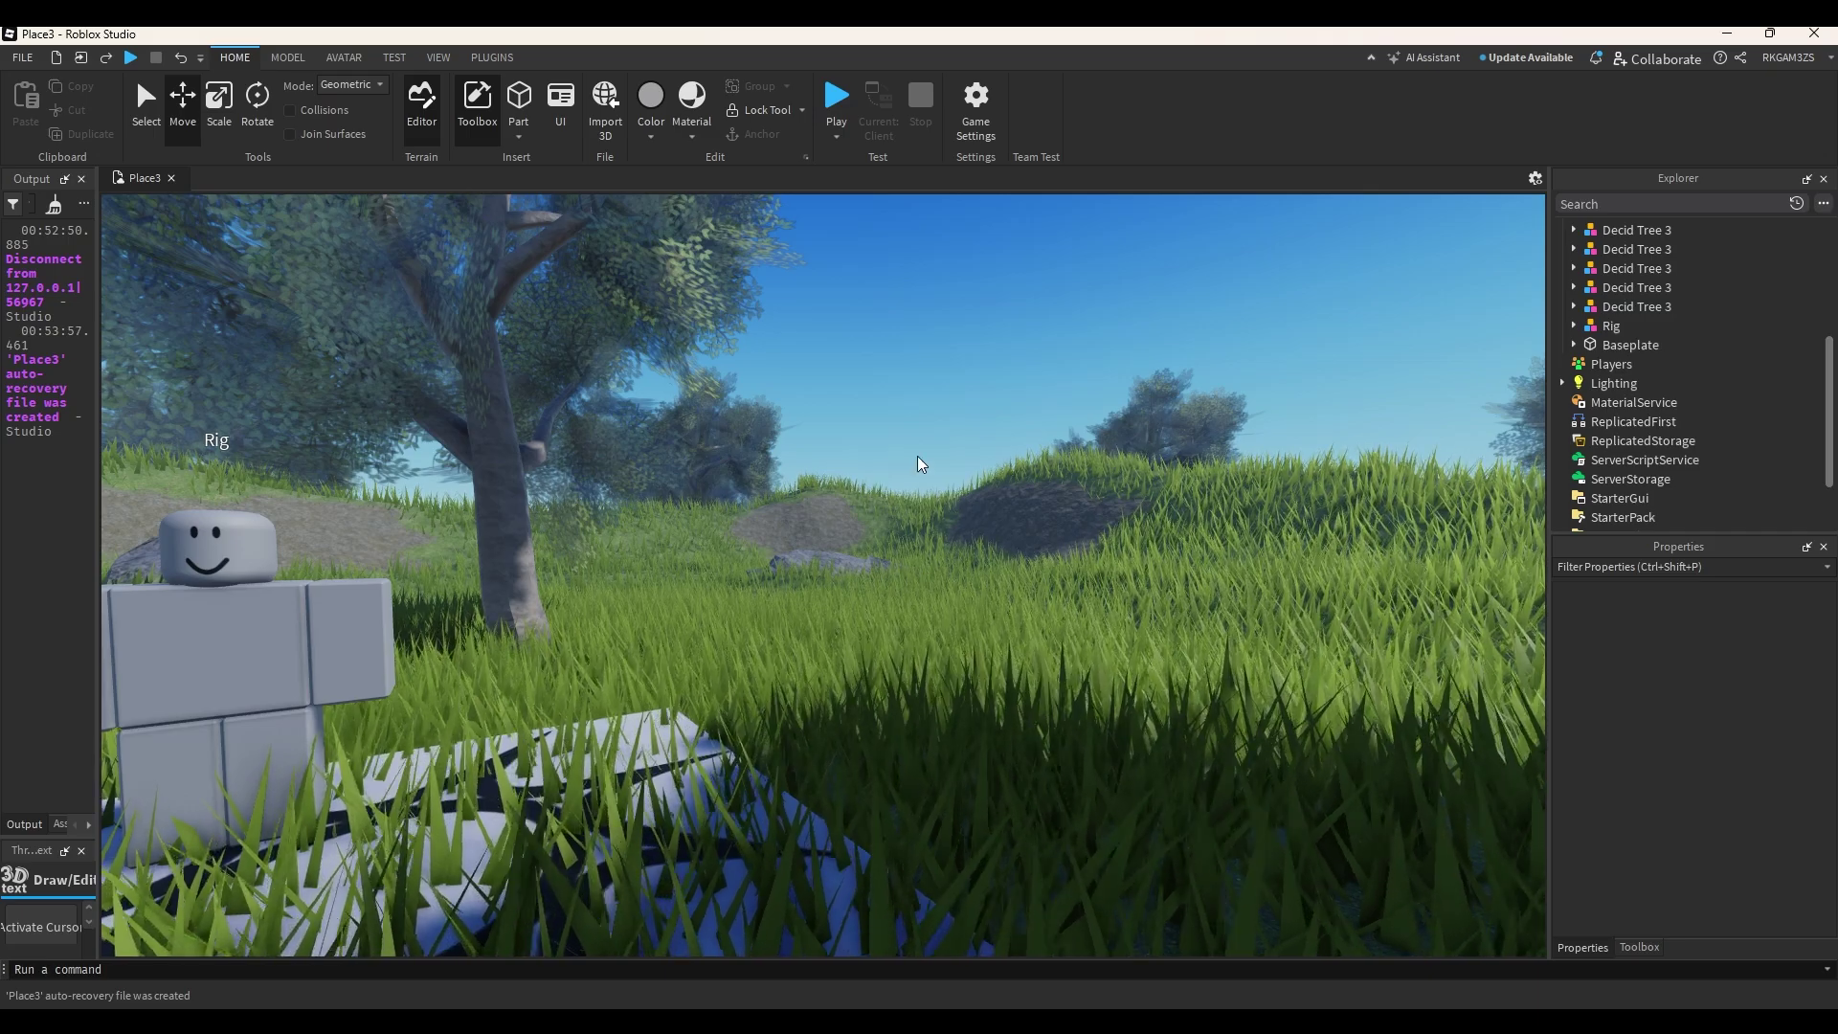
right_click_drag(917, 456, 906, 454)
Examine the terrain and its ring of outer trees from above, from ground level and from the side.
scroll(906, 454, "down", 12)
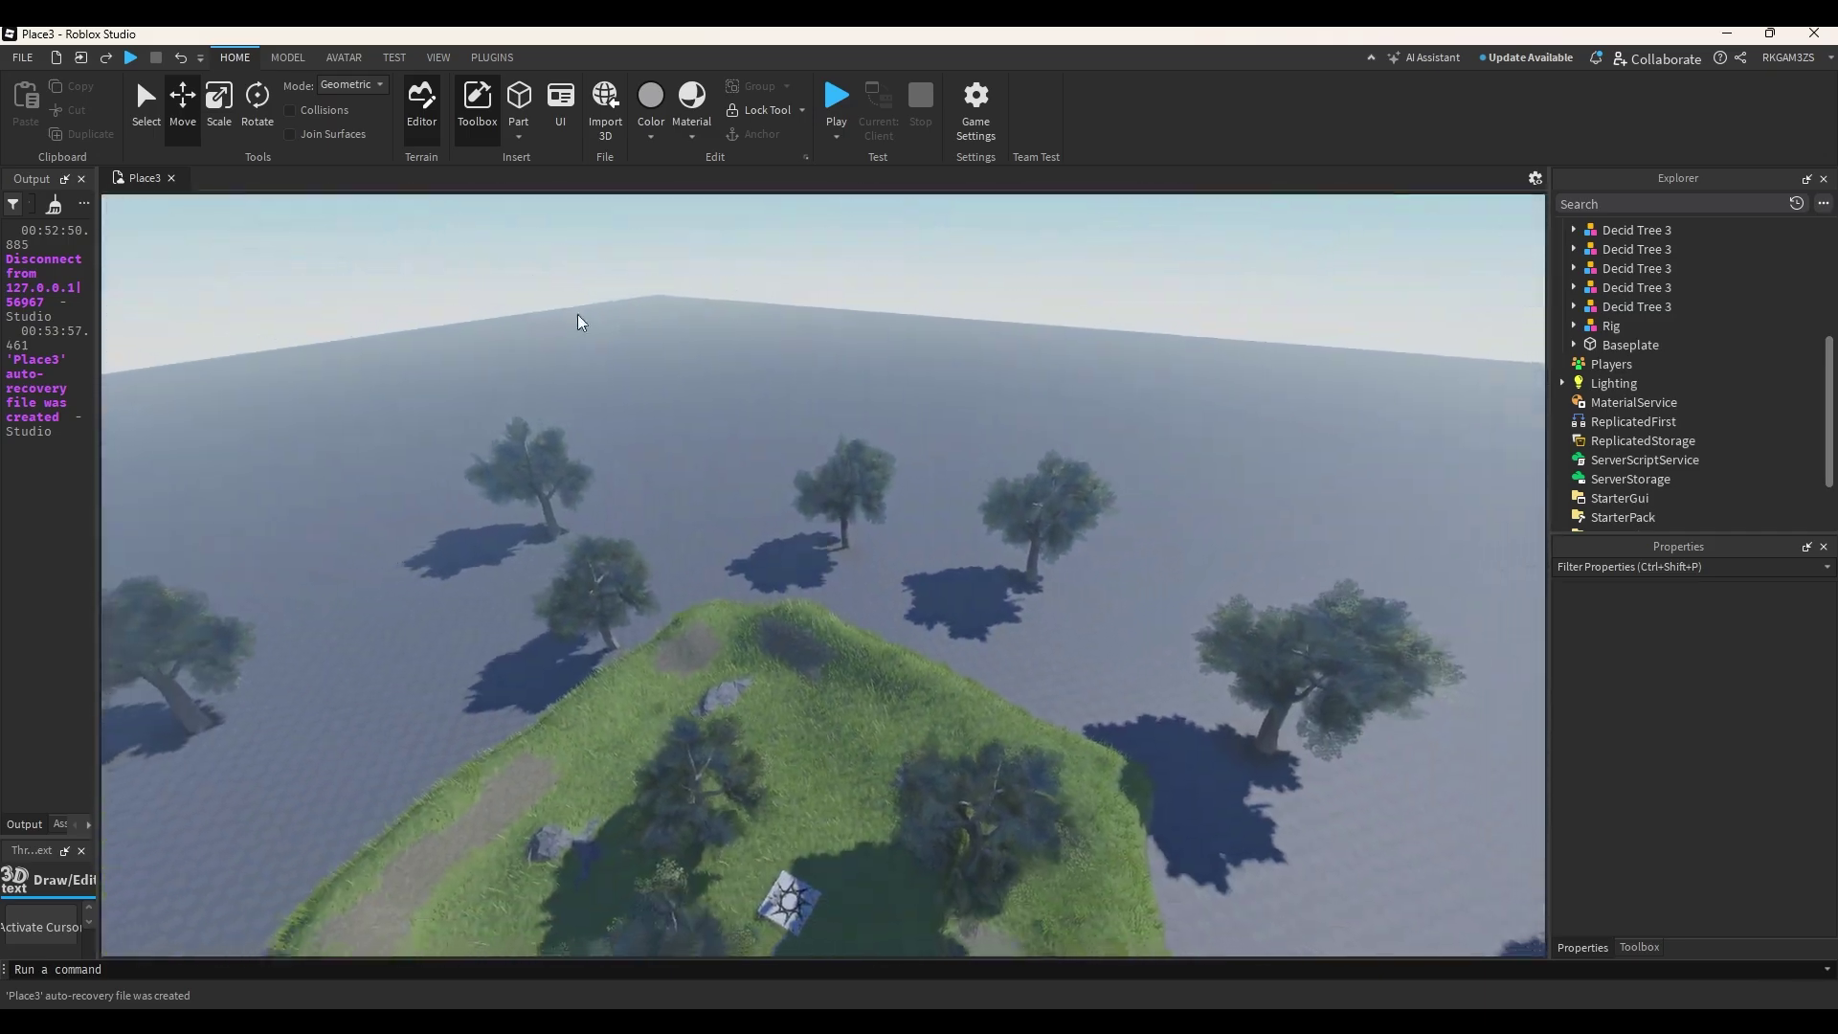
right_click_drag(577, 314, 561, 325)
scroll(561, 325, "down", 8)
scroll(881, 624, "up", 8)
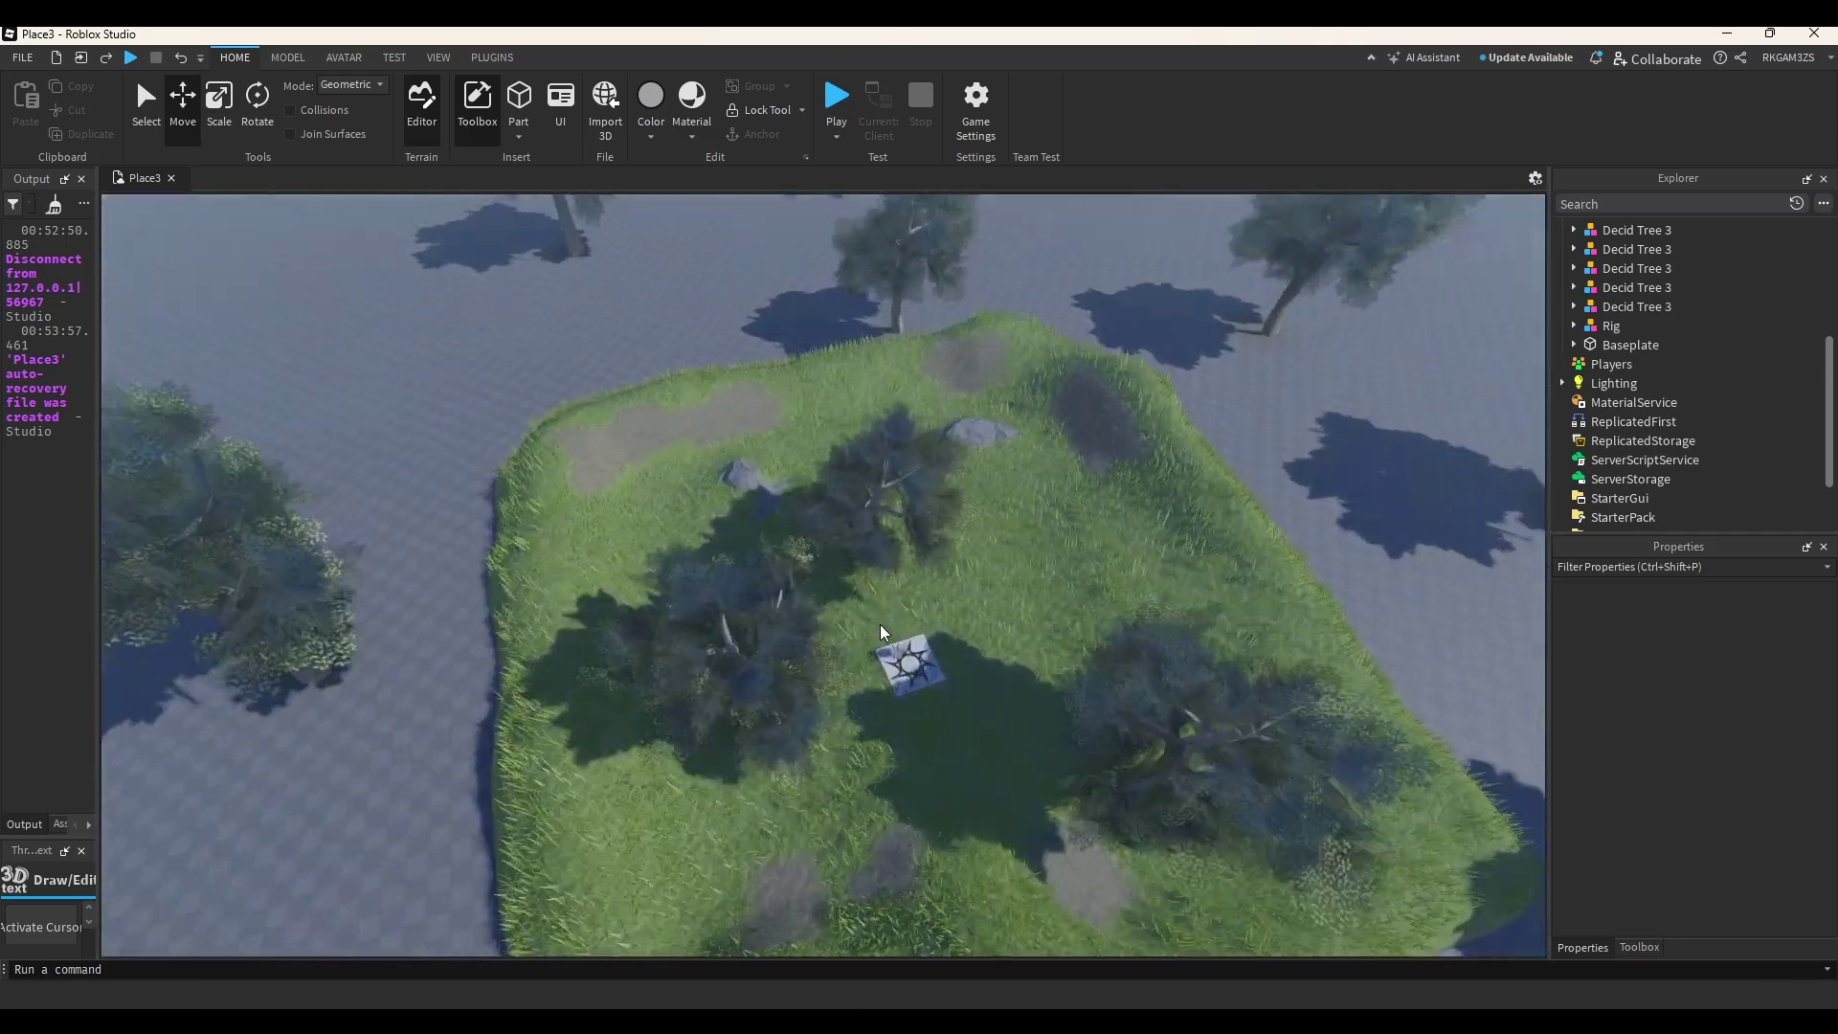
scroll(958, 603, "up", 8)
right_click_drag(1024, 583, 652, 486)
scroll(1043, 572, "up", 3)
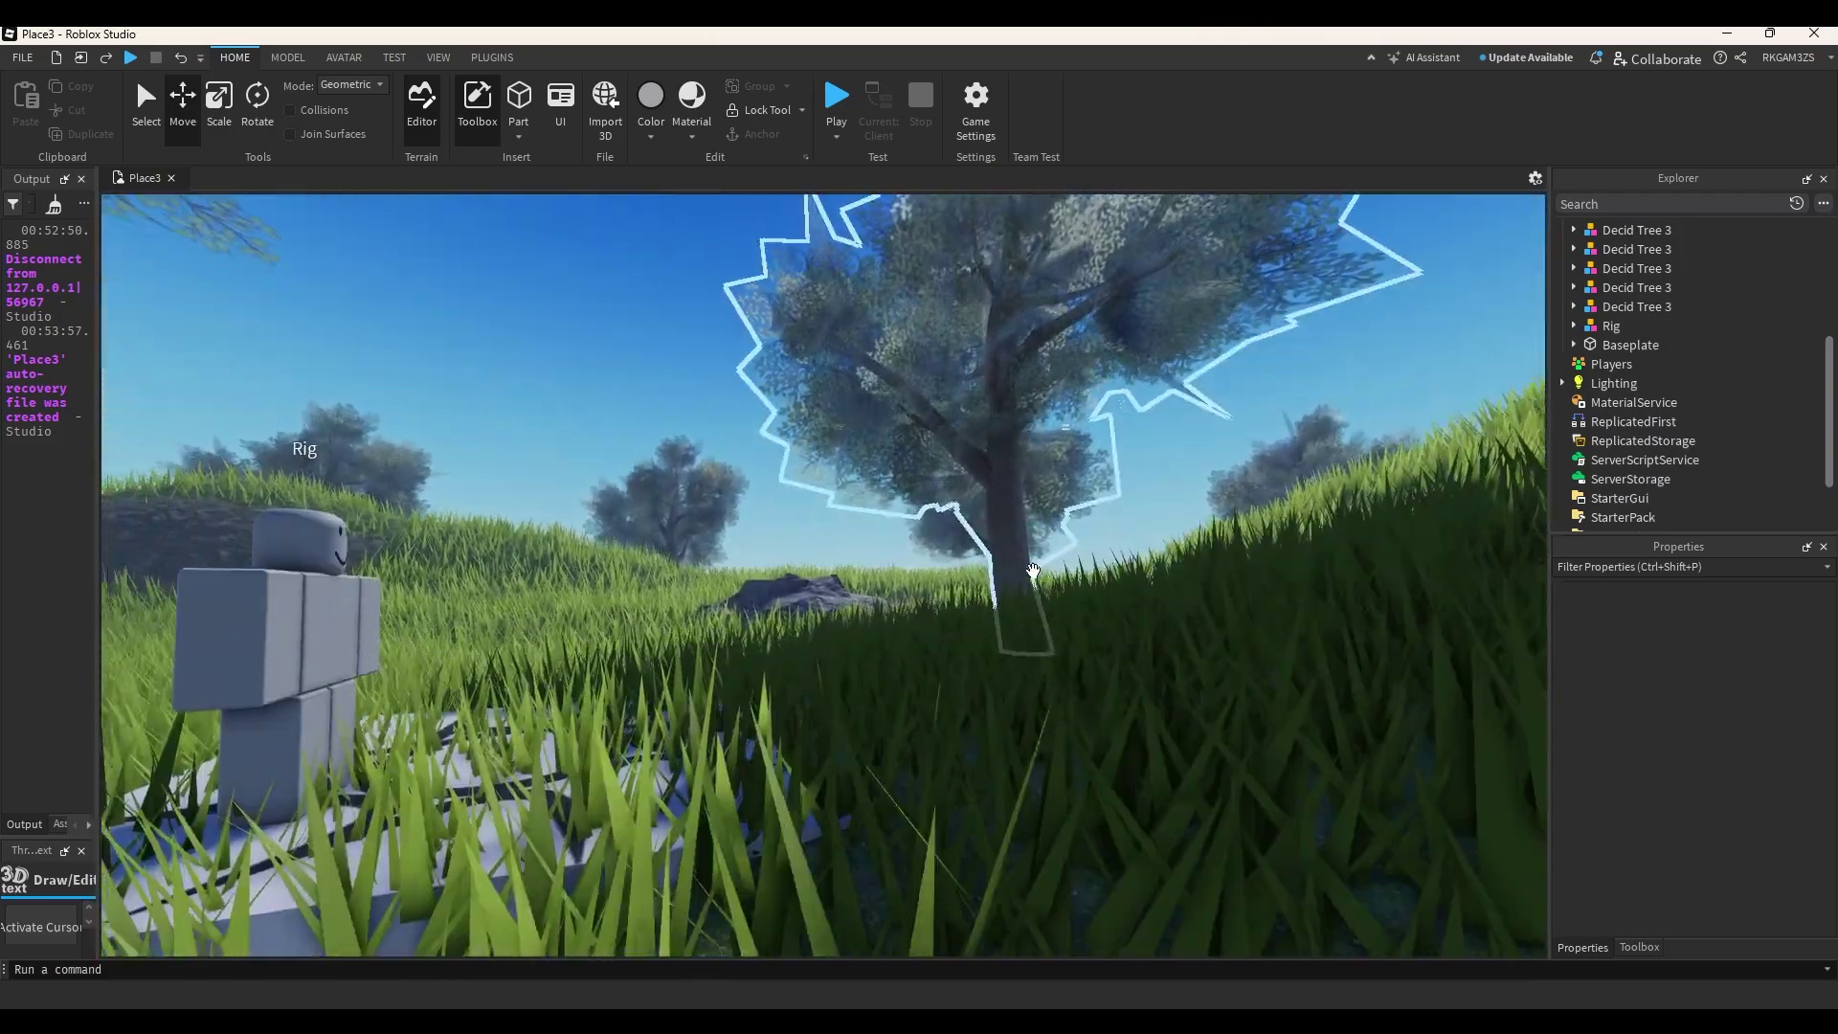
key("d")
key("a")
key("d")
key("w")
key("s")
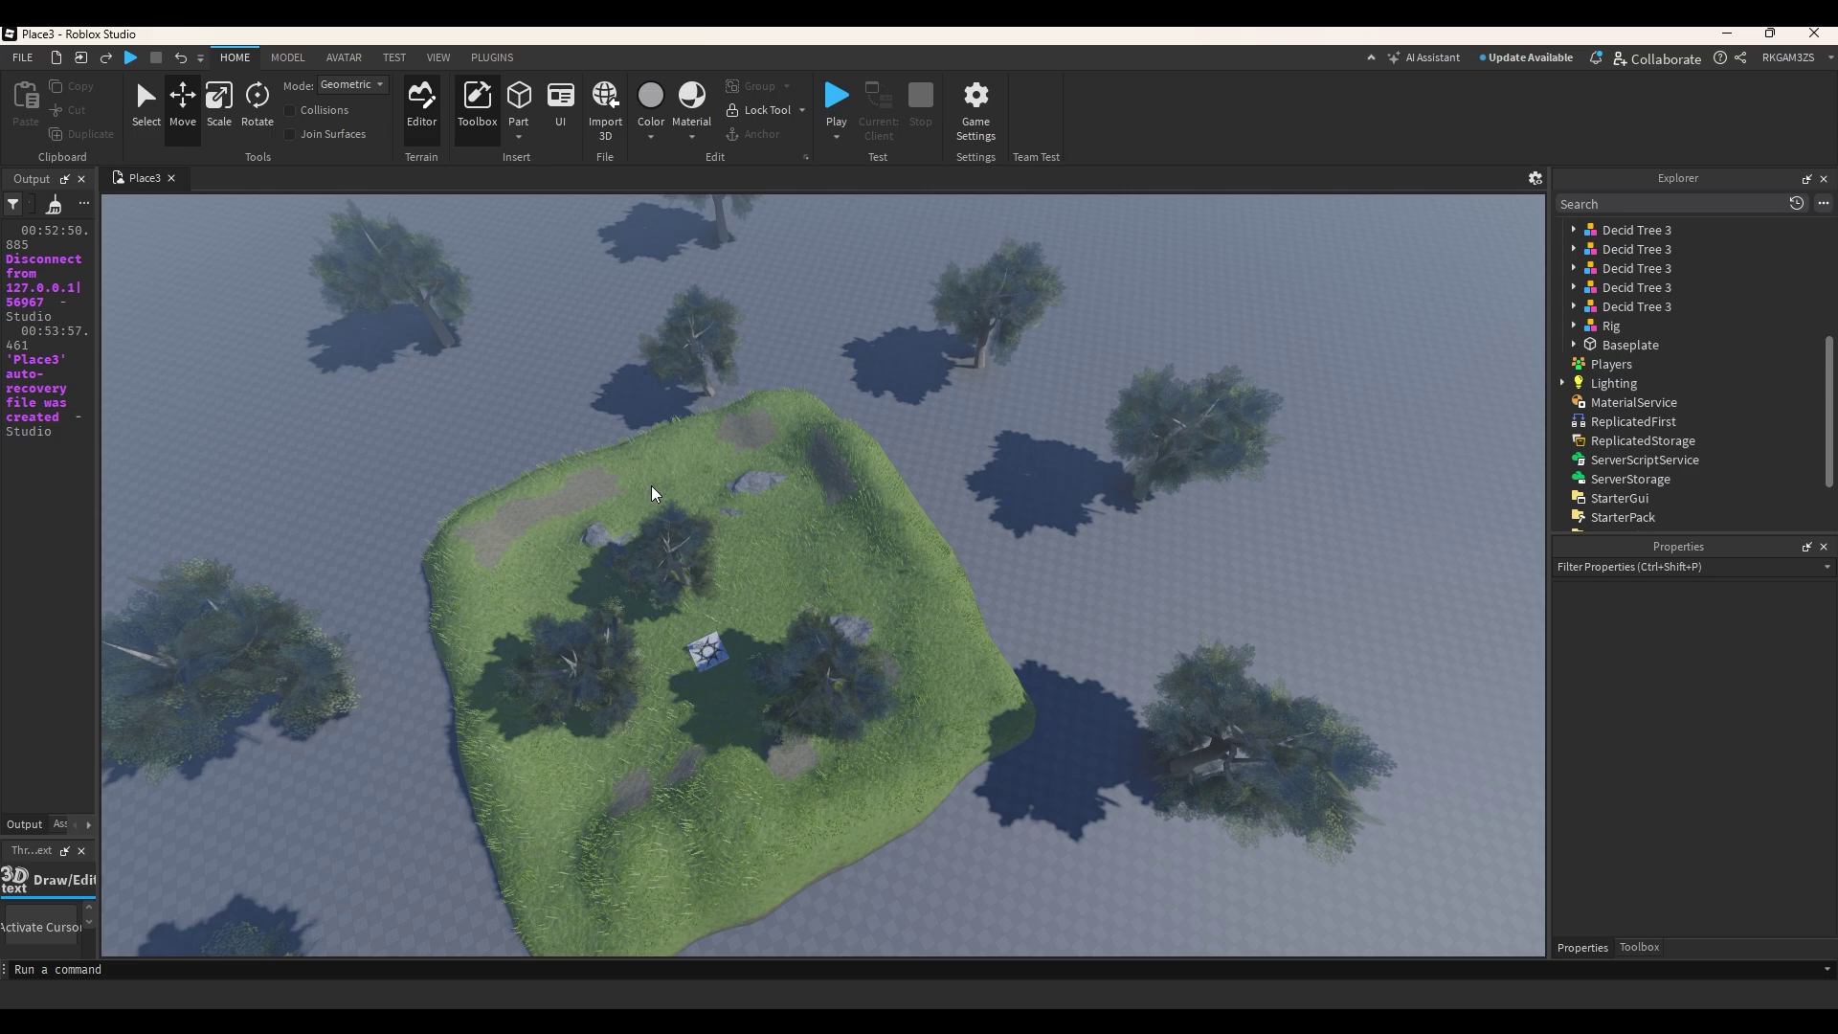
right_click_drag(659, 487, 917, 622)
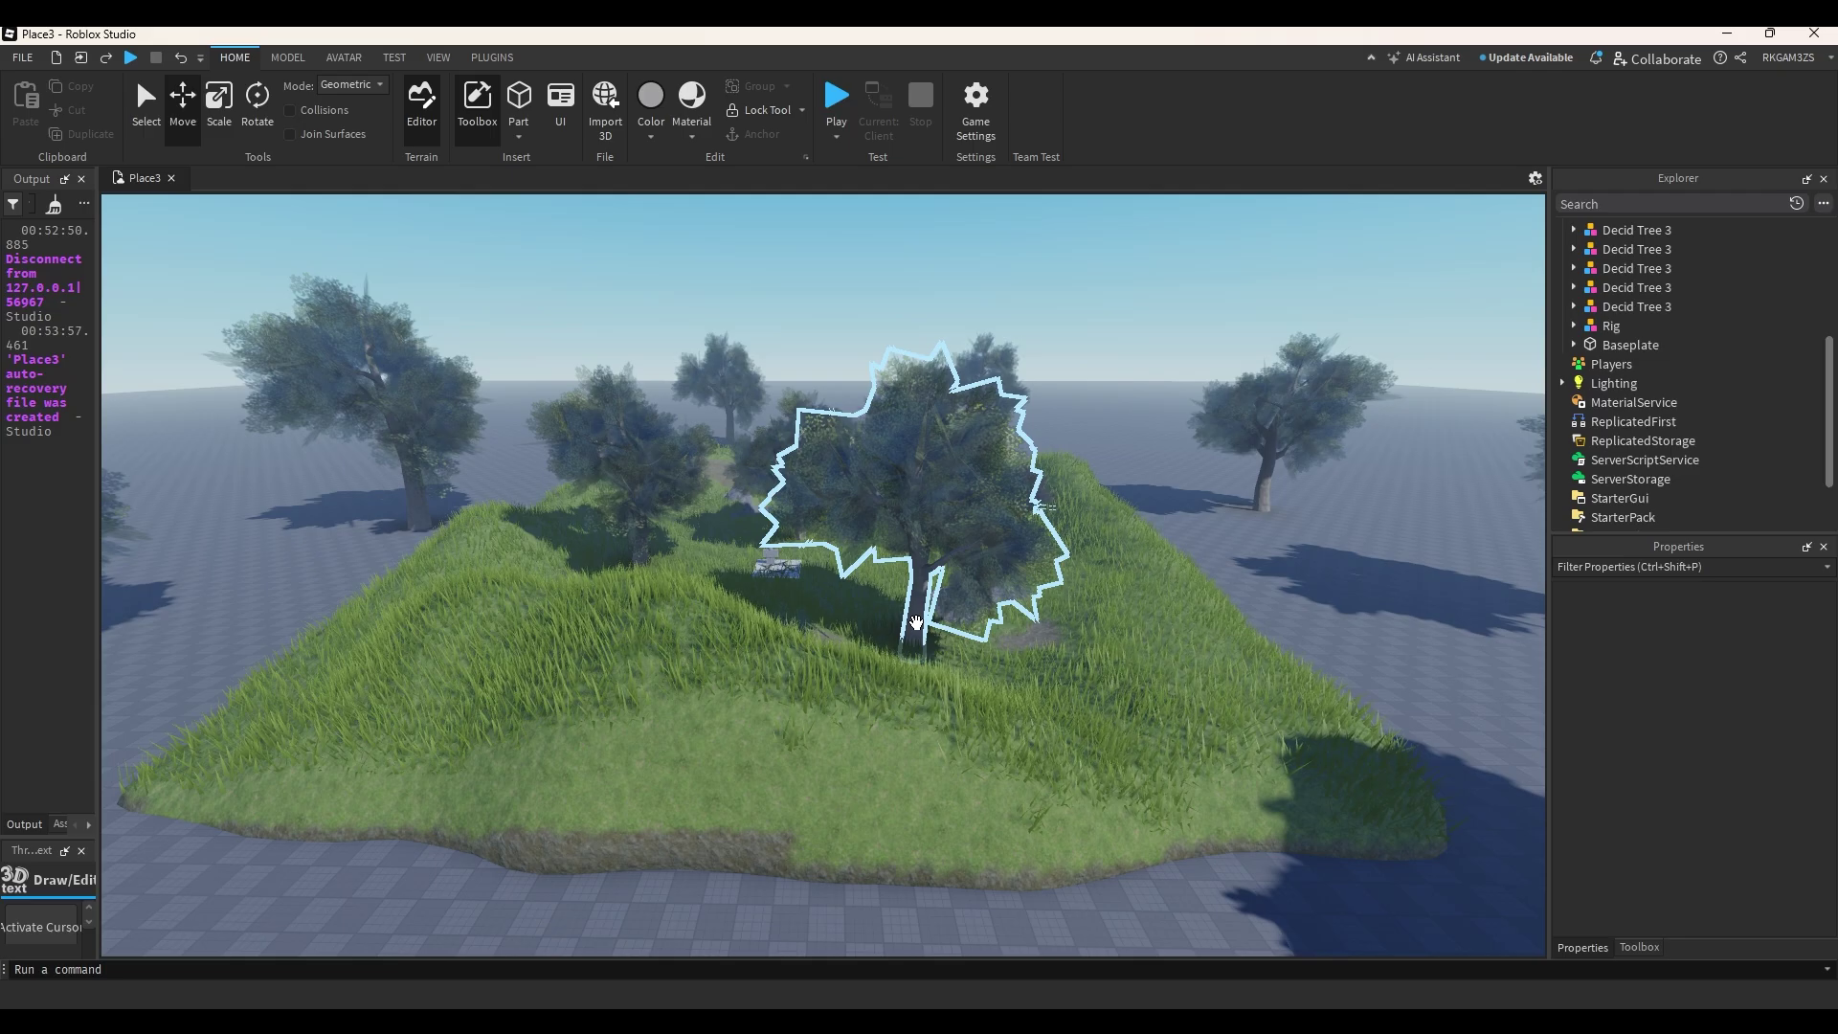
scroll(776, 515, "up", 6)
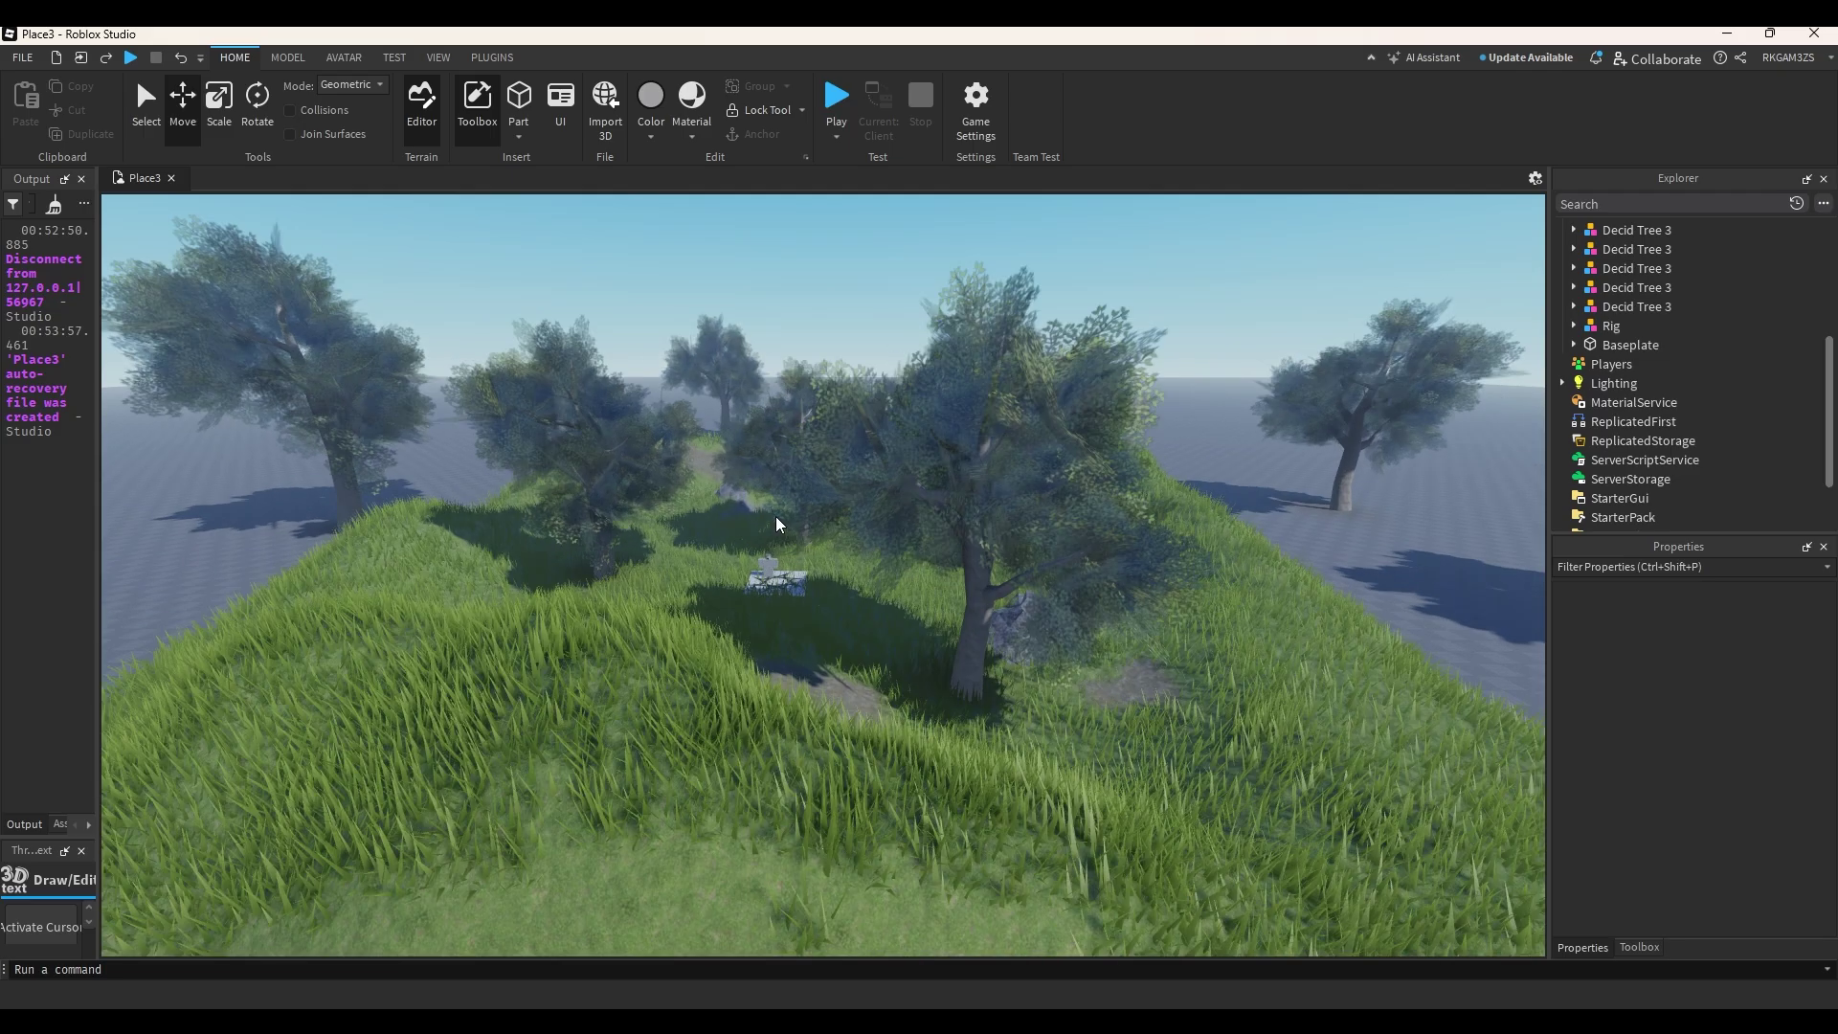
right_click_drag(766, 514, 774, 516)
scroll(773, 515, "down", 5)
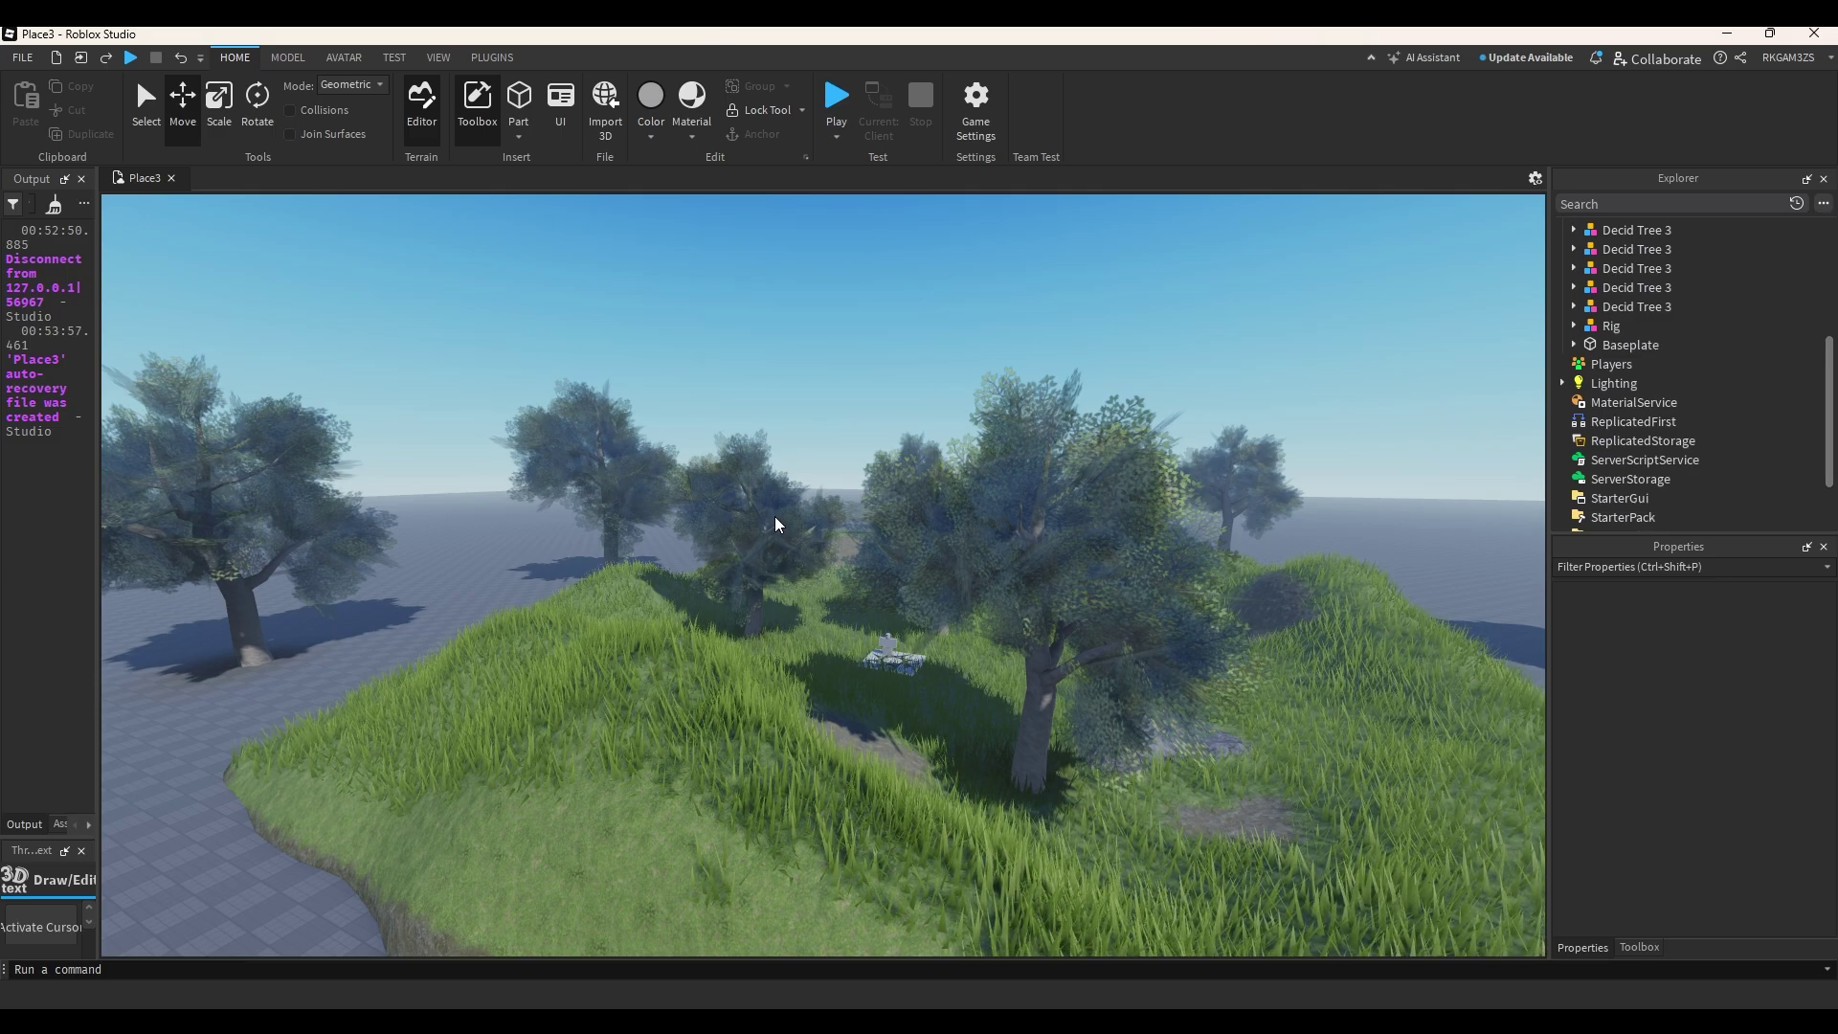
Add a ColorCorrectionEffect to Lighting.
left_click(1562, 383)
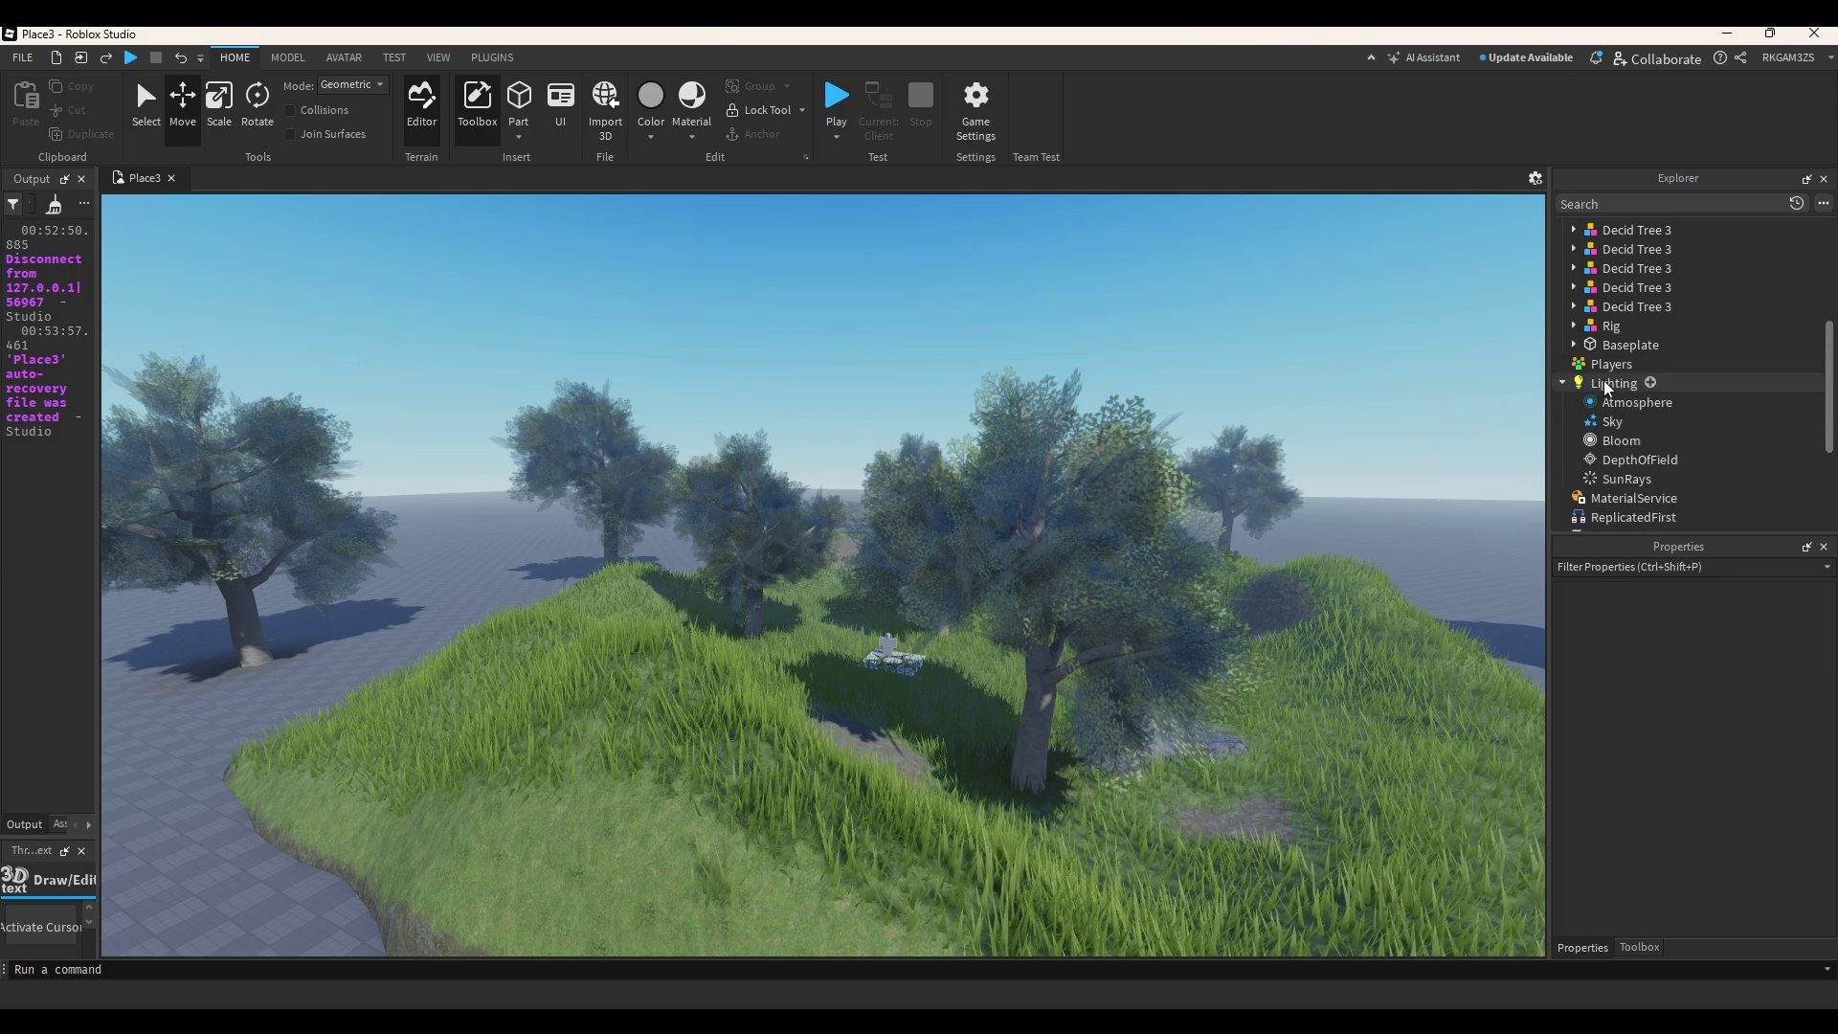
left_click(1605, 381)
left_click(1651, 383)
type("colo")
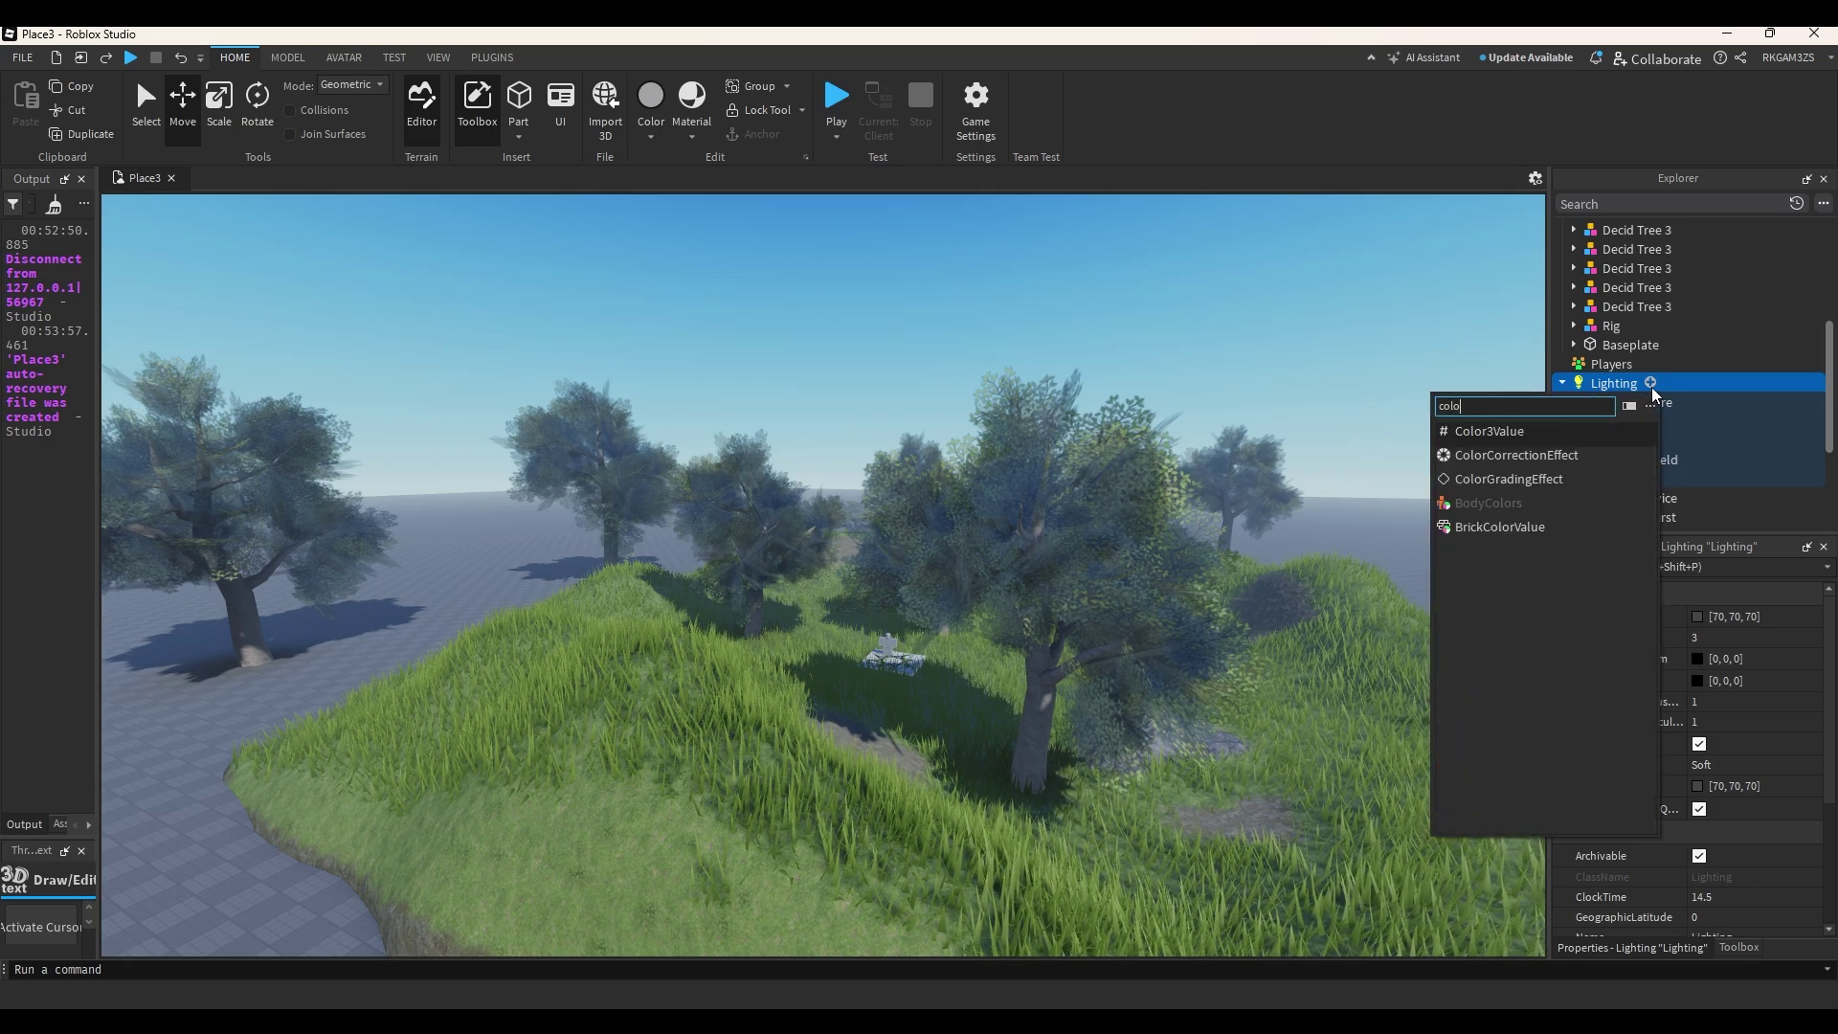
left_click(1480, 456)
Set the color correction's Brightness to 0.05 and its Saturation to 0.5.
left_click(1749, 739)
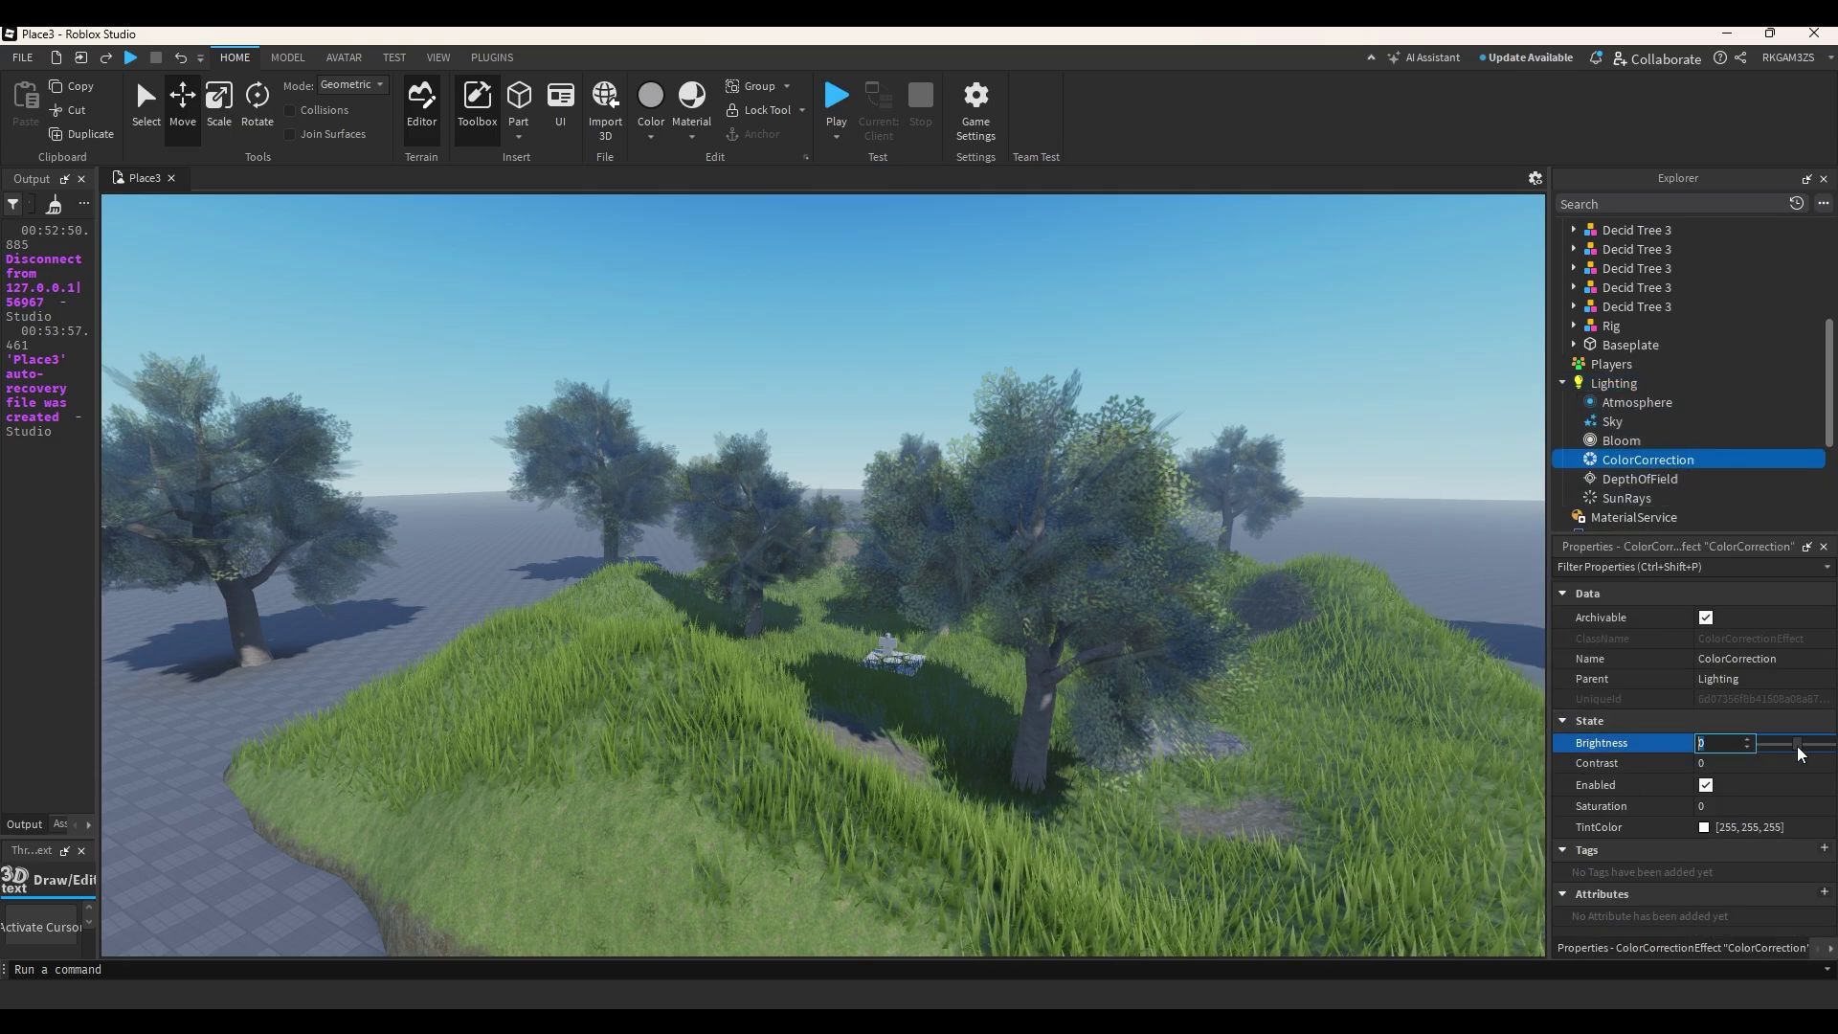
left_click(1749, 741)
left_click(1750, 741)
left_click(1743, 806)
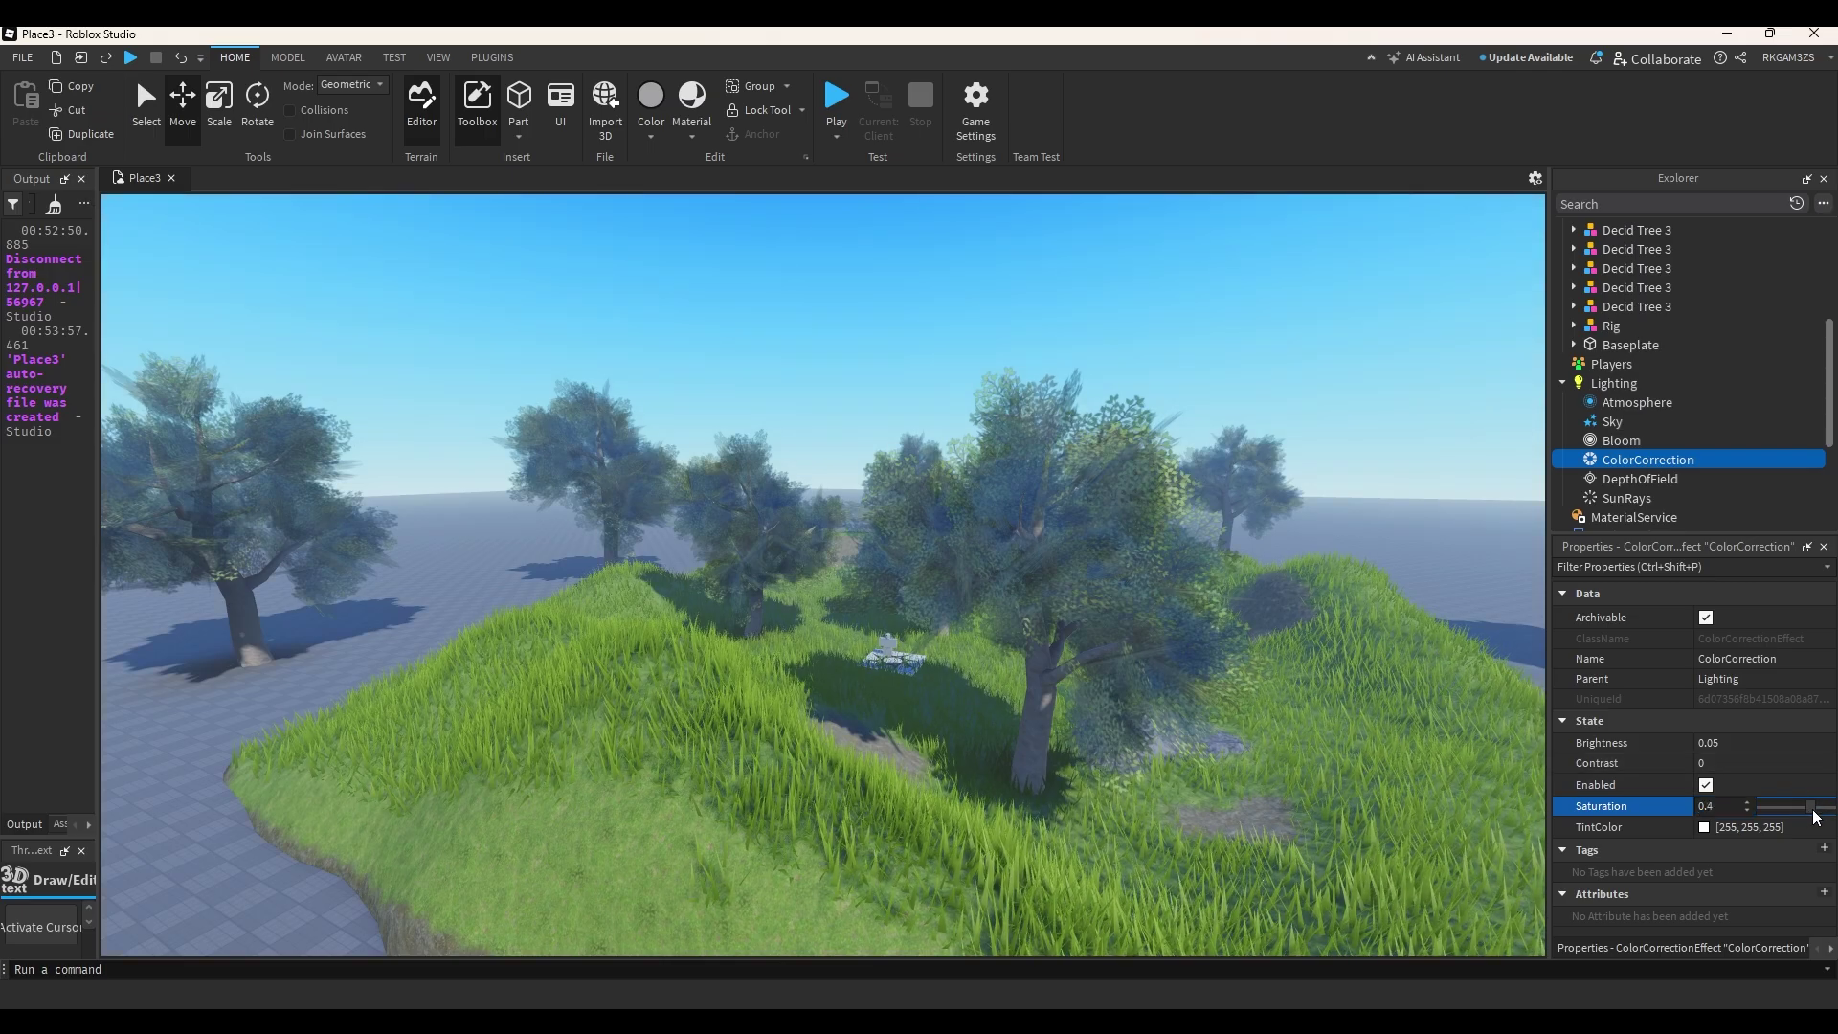
Examine the color-corrected scene from above and from ground level beside the Rig.
scroll(1689, 366, "up", 5)
scroll(1237, 420, "down", 3)
right_click_drag(1237, 420, 1239, 415)
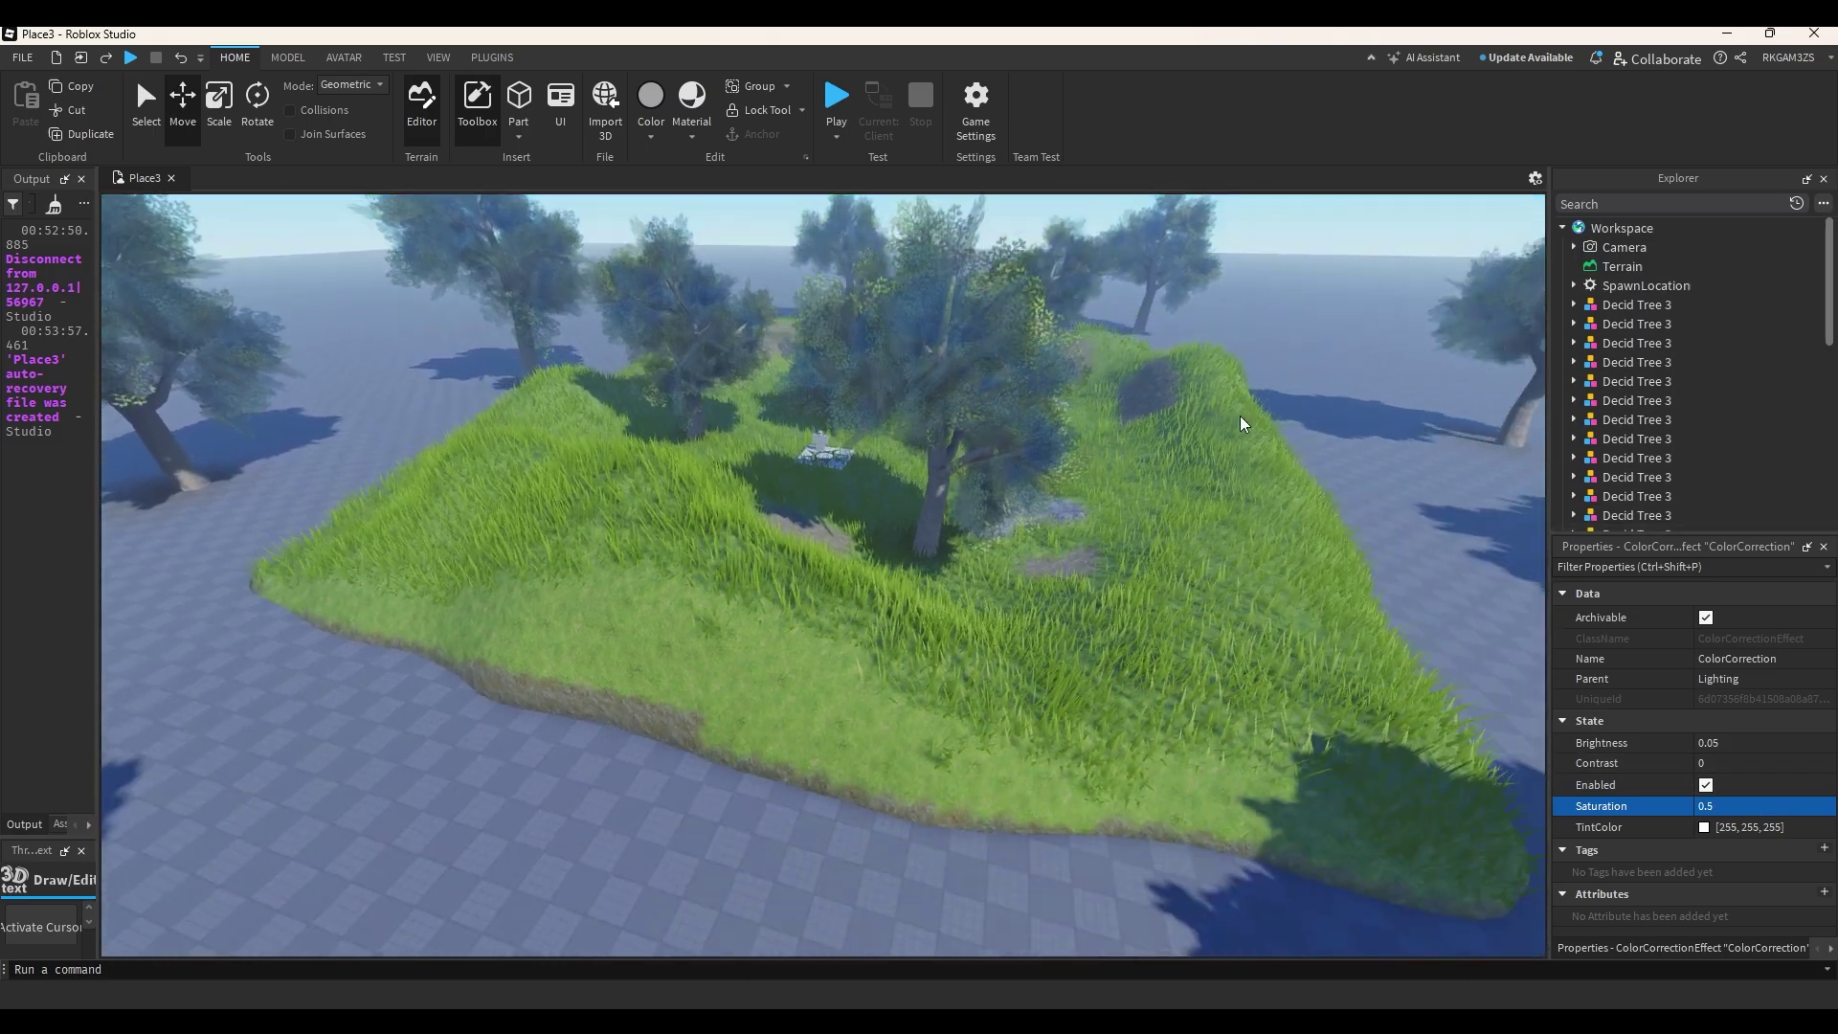
scroll(1295, 412, "down", 4)
scroll(831, 485, "up", 6)
right_click_drag(842, 324, 870, 329)
scroll(843, 331, "up", 2)
key("s")
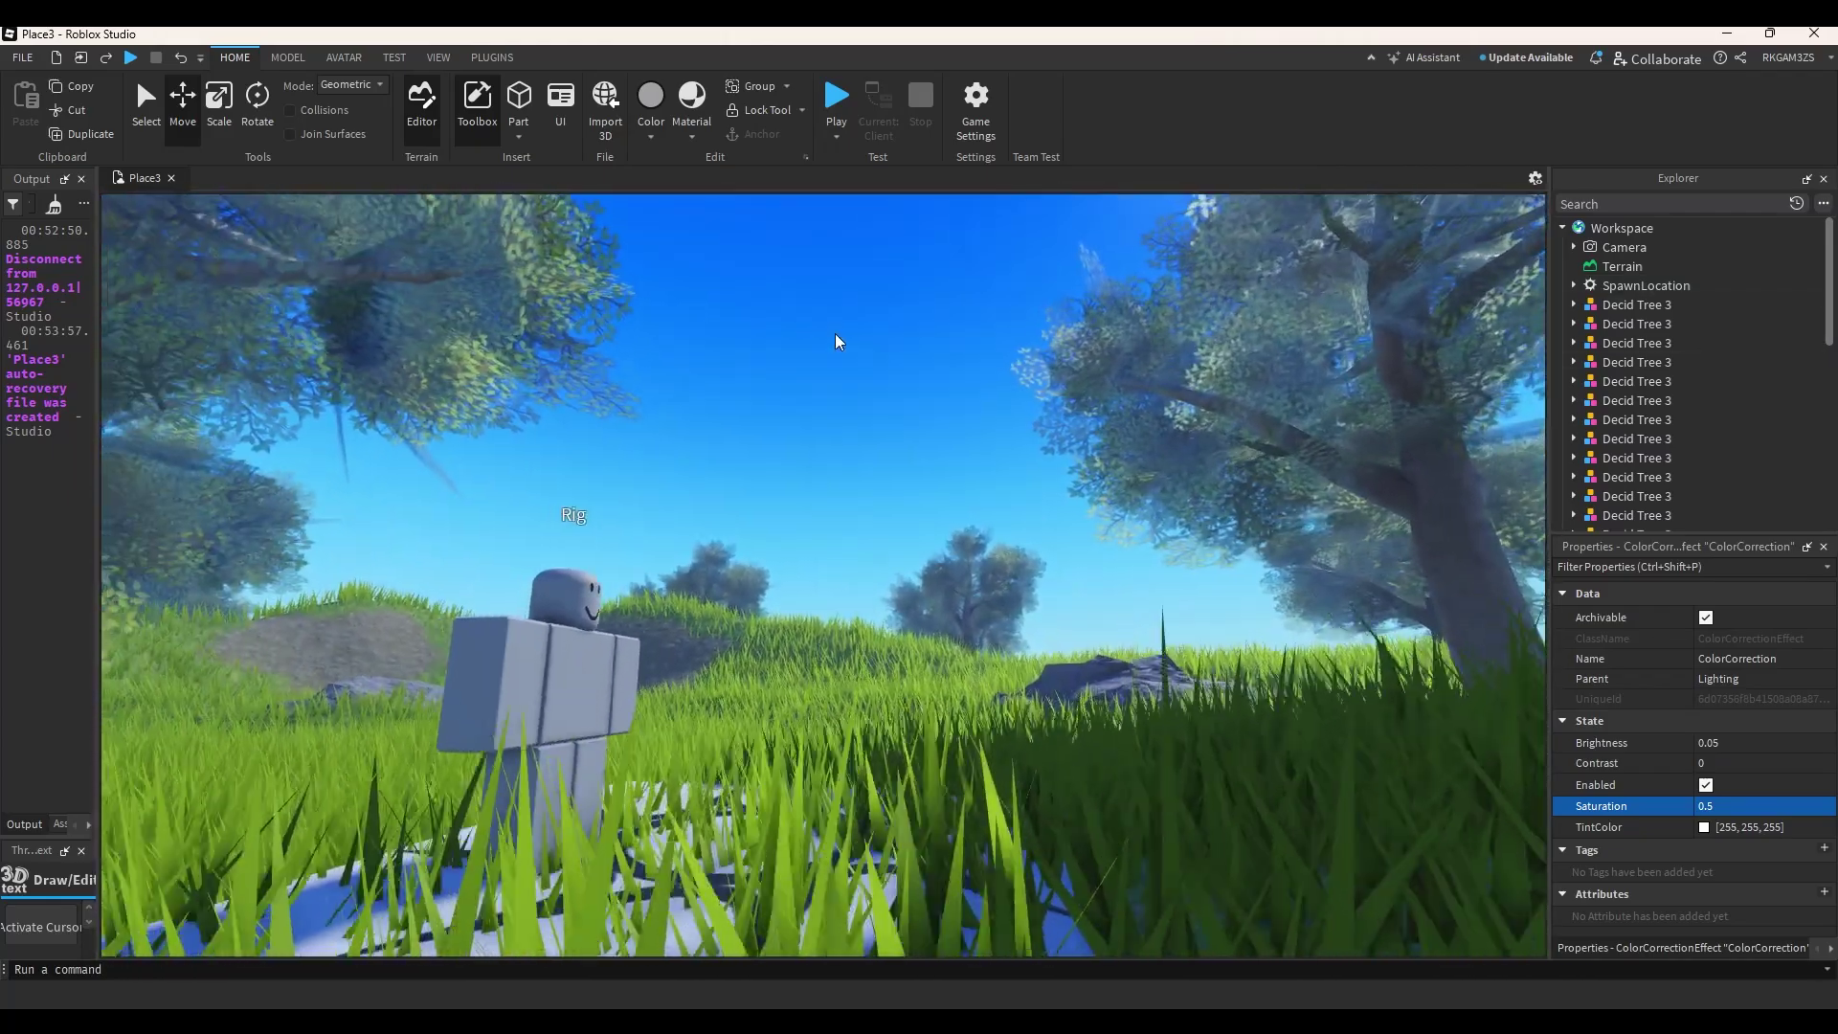
Add a Clouds object to the Terrain.
left_click(1613, 269)
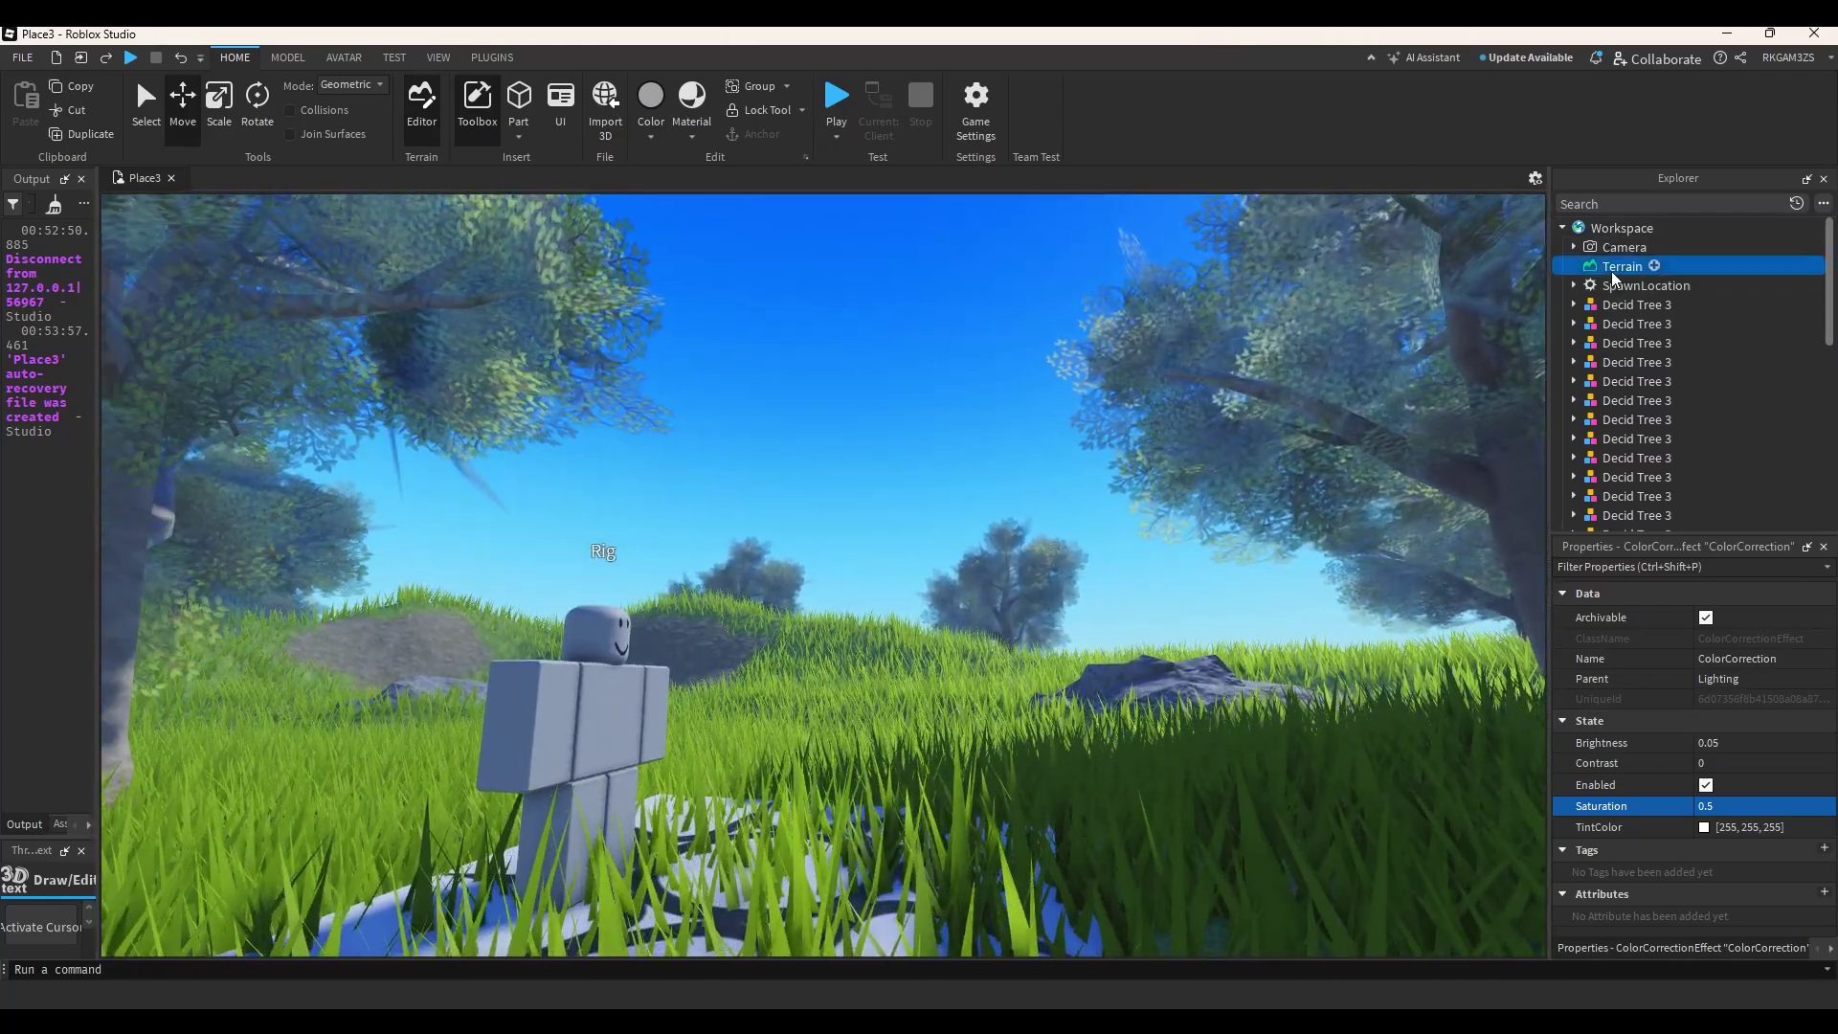
left_click(1655, 268)
type("clouds")
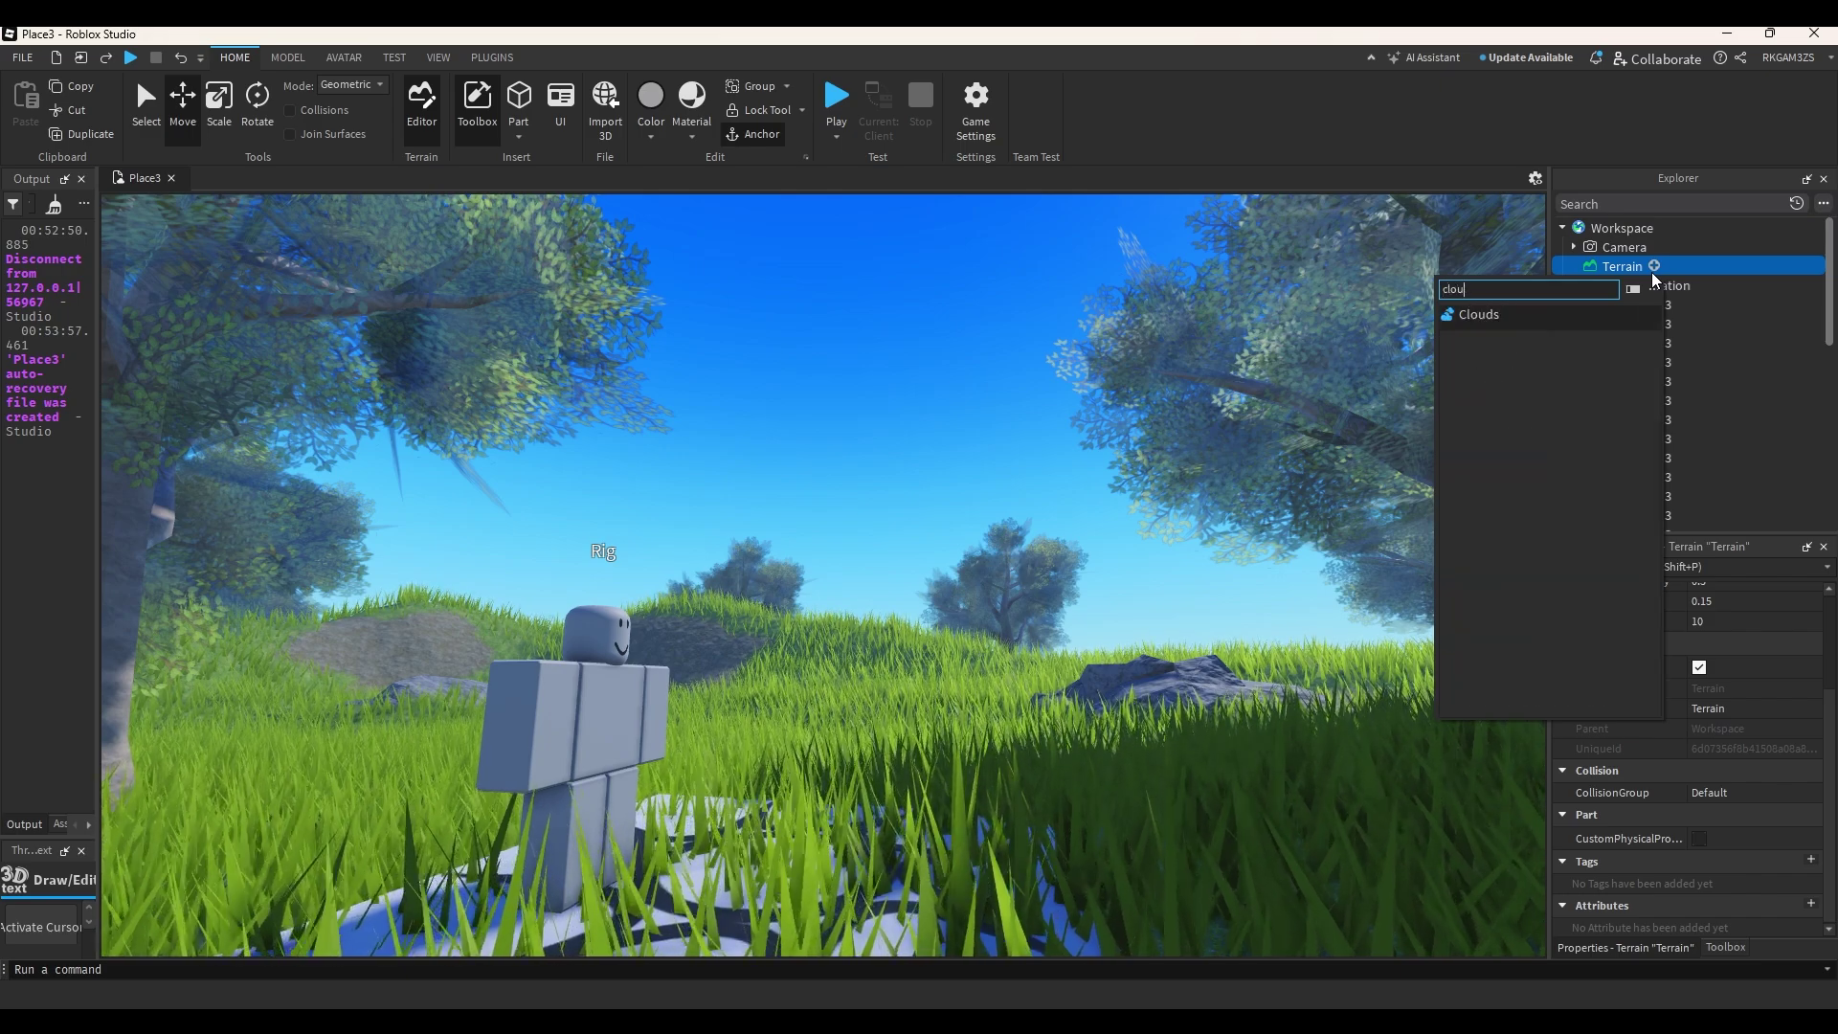
left_click(1609, 312)
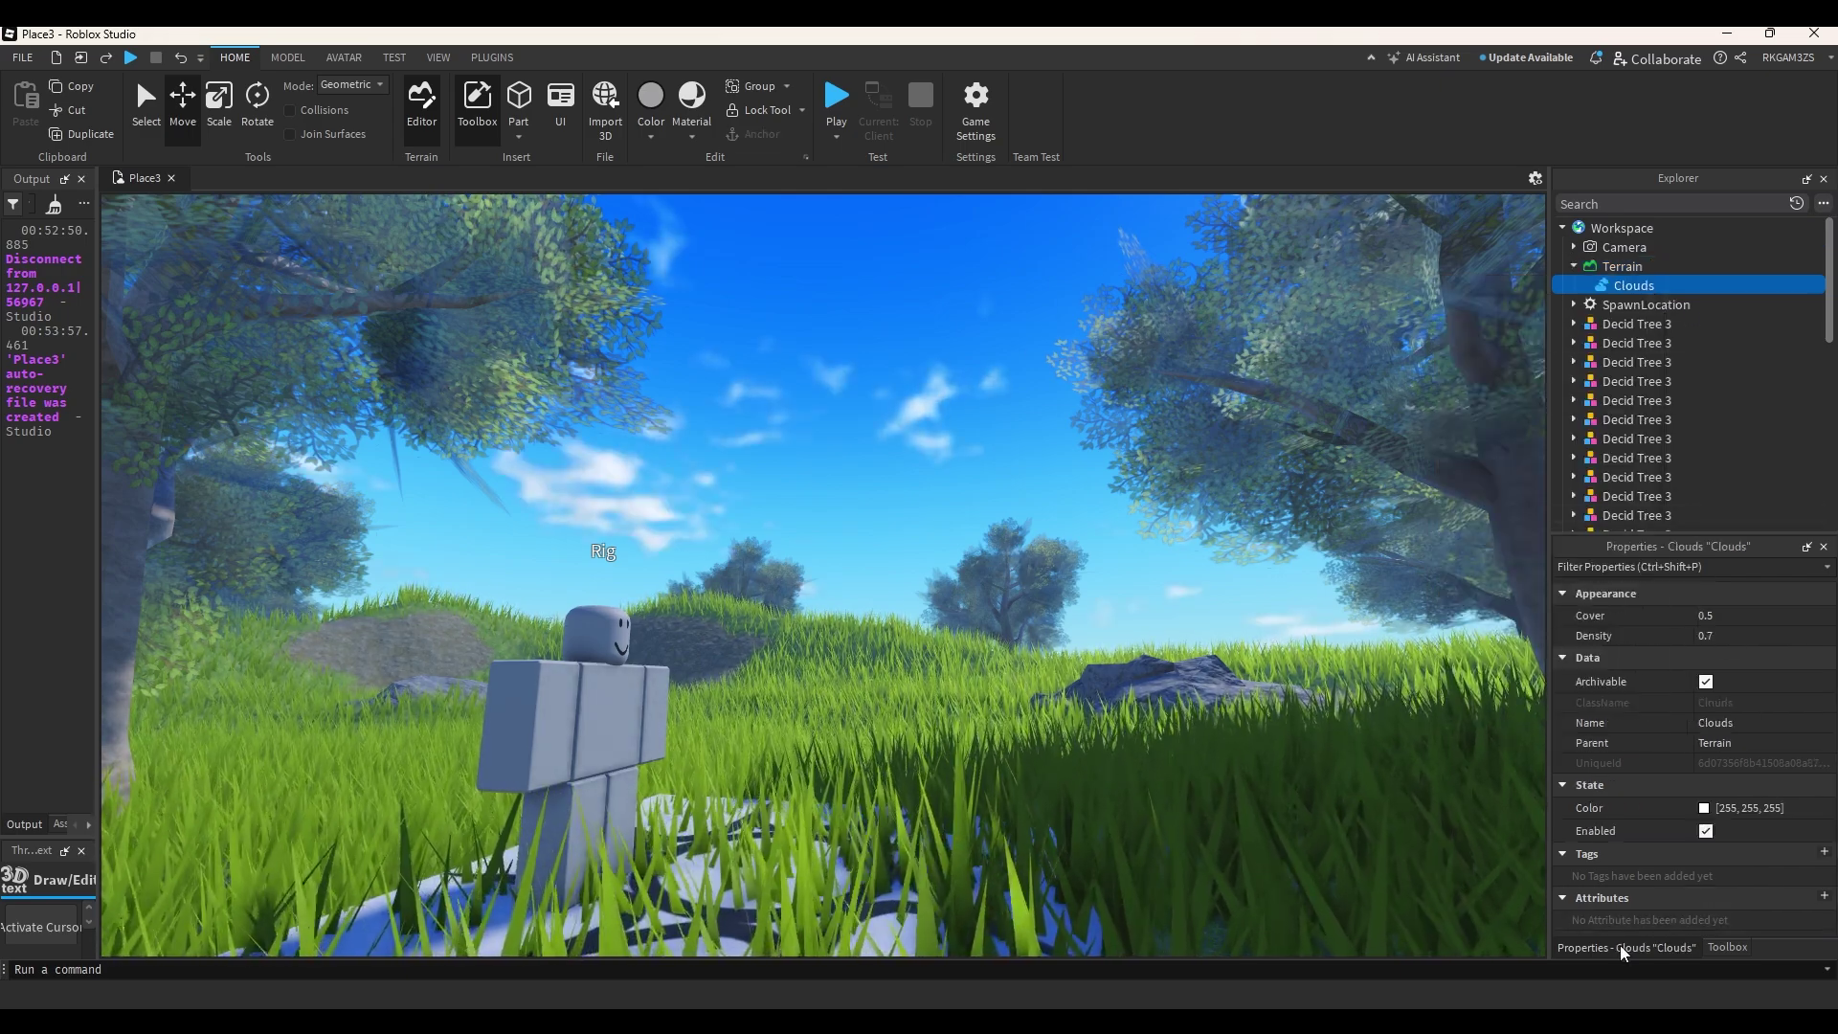
Set the clouds' Cover to 0.575 and their Density to 1.
left_click(1794, 616)
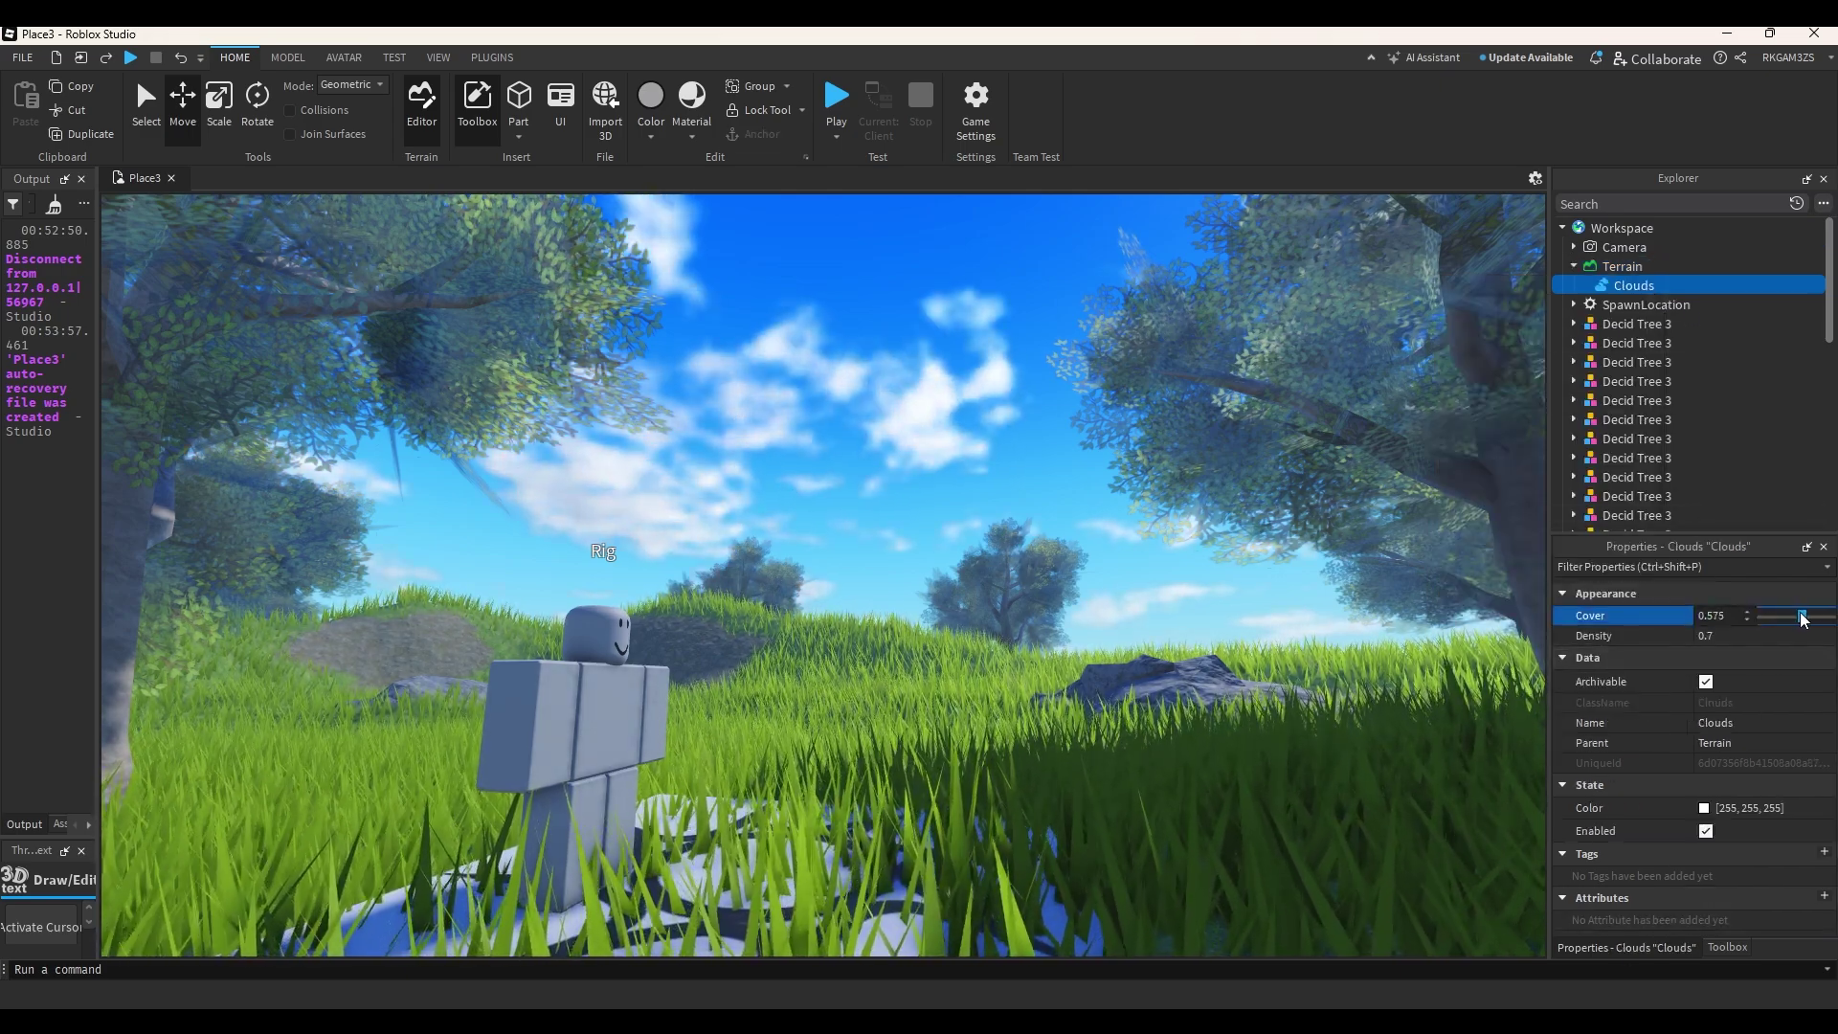
left_click(1791, 636)
left_click_drag(1791, 644, 1833, 638)
Examine the cloudy sky, trees and grass around the Rig from several ground-level angles.
right_click_drag(1128, 639, 1129, 640)
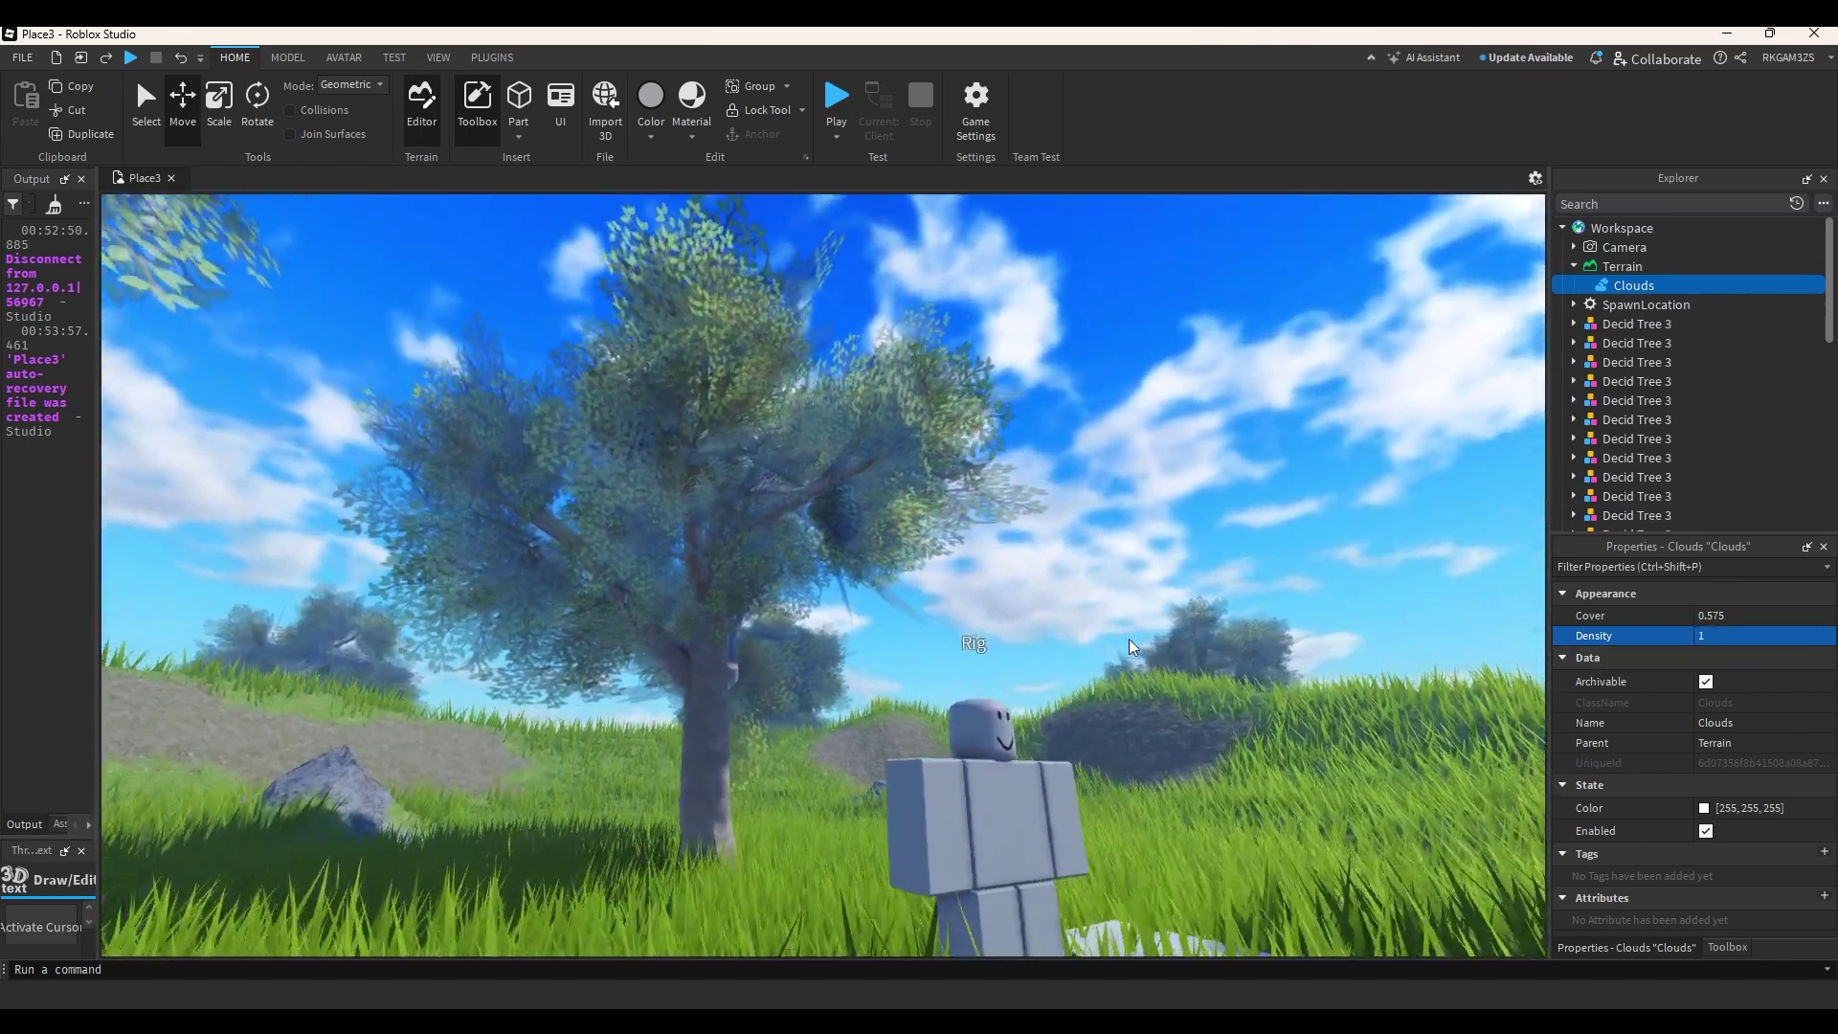
scroll(1129, 640, "up", 3)
left_click(1149, 478)
scroll(1150, 476, "down", 3)
right_click_drag(1150, 476, 1148, 478)
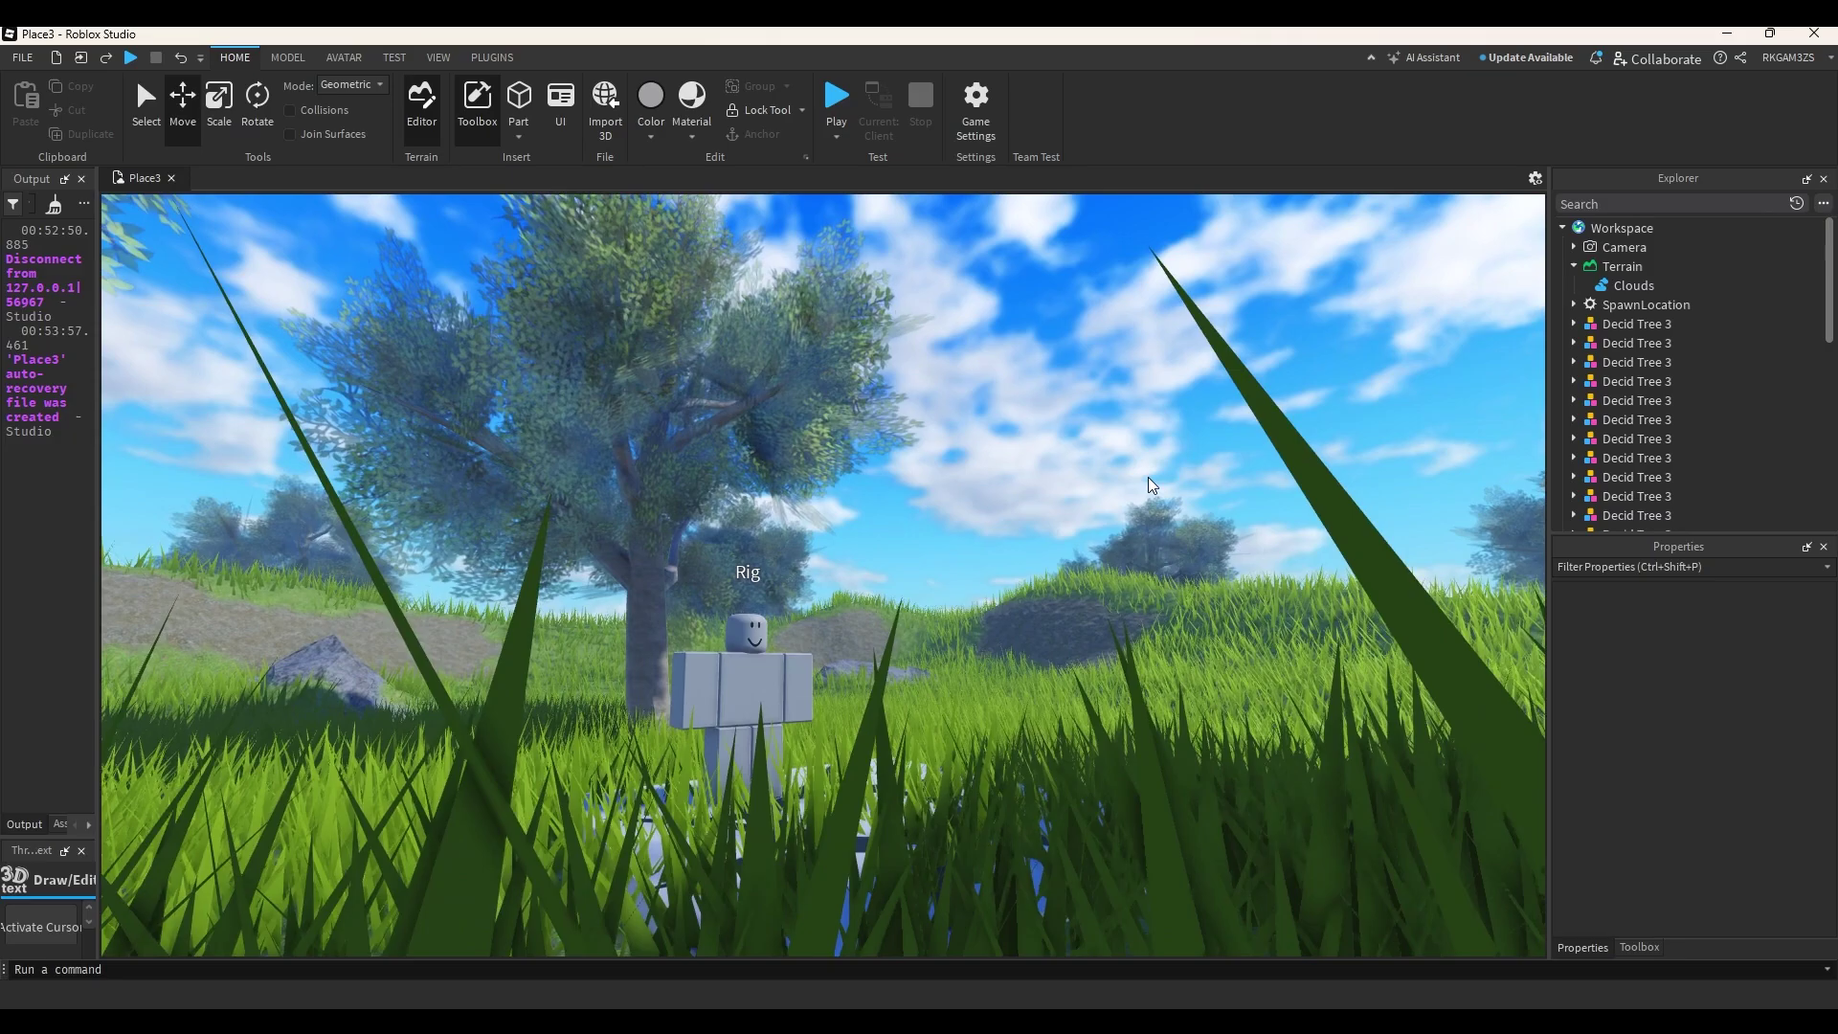
scroll(1151, 478, "up", 1)
scroll(933, 475, "up", 2)
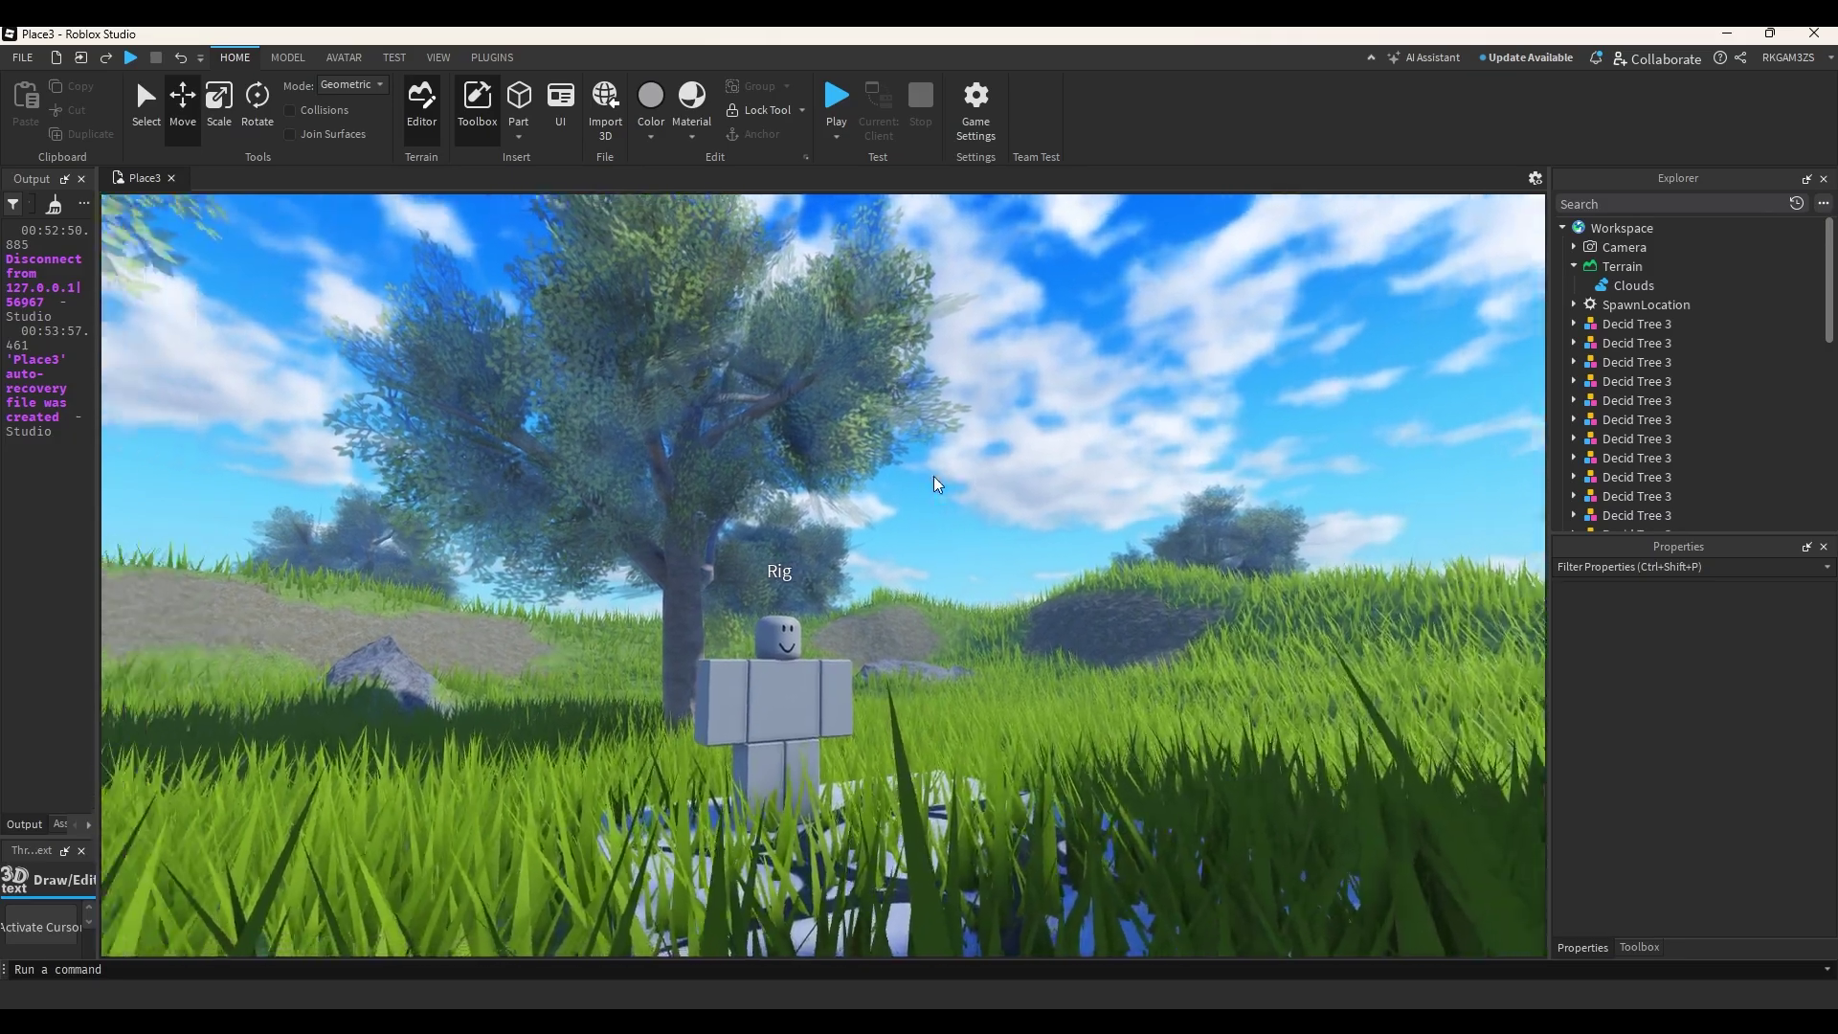
right_click_drag(934, 475, 934, 475)
scroll(933, 475, "down", 2)
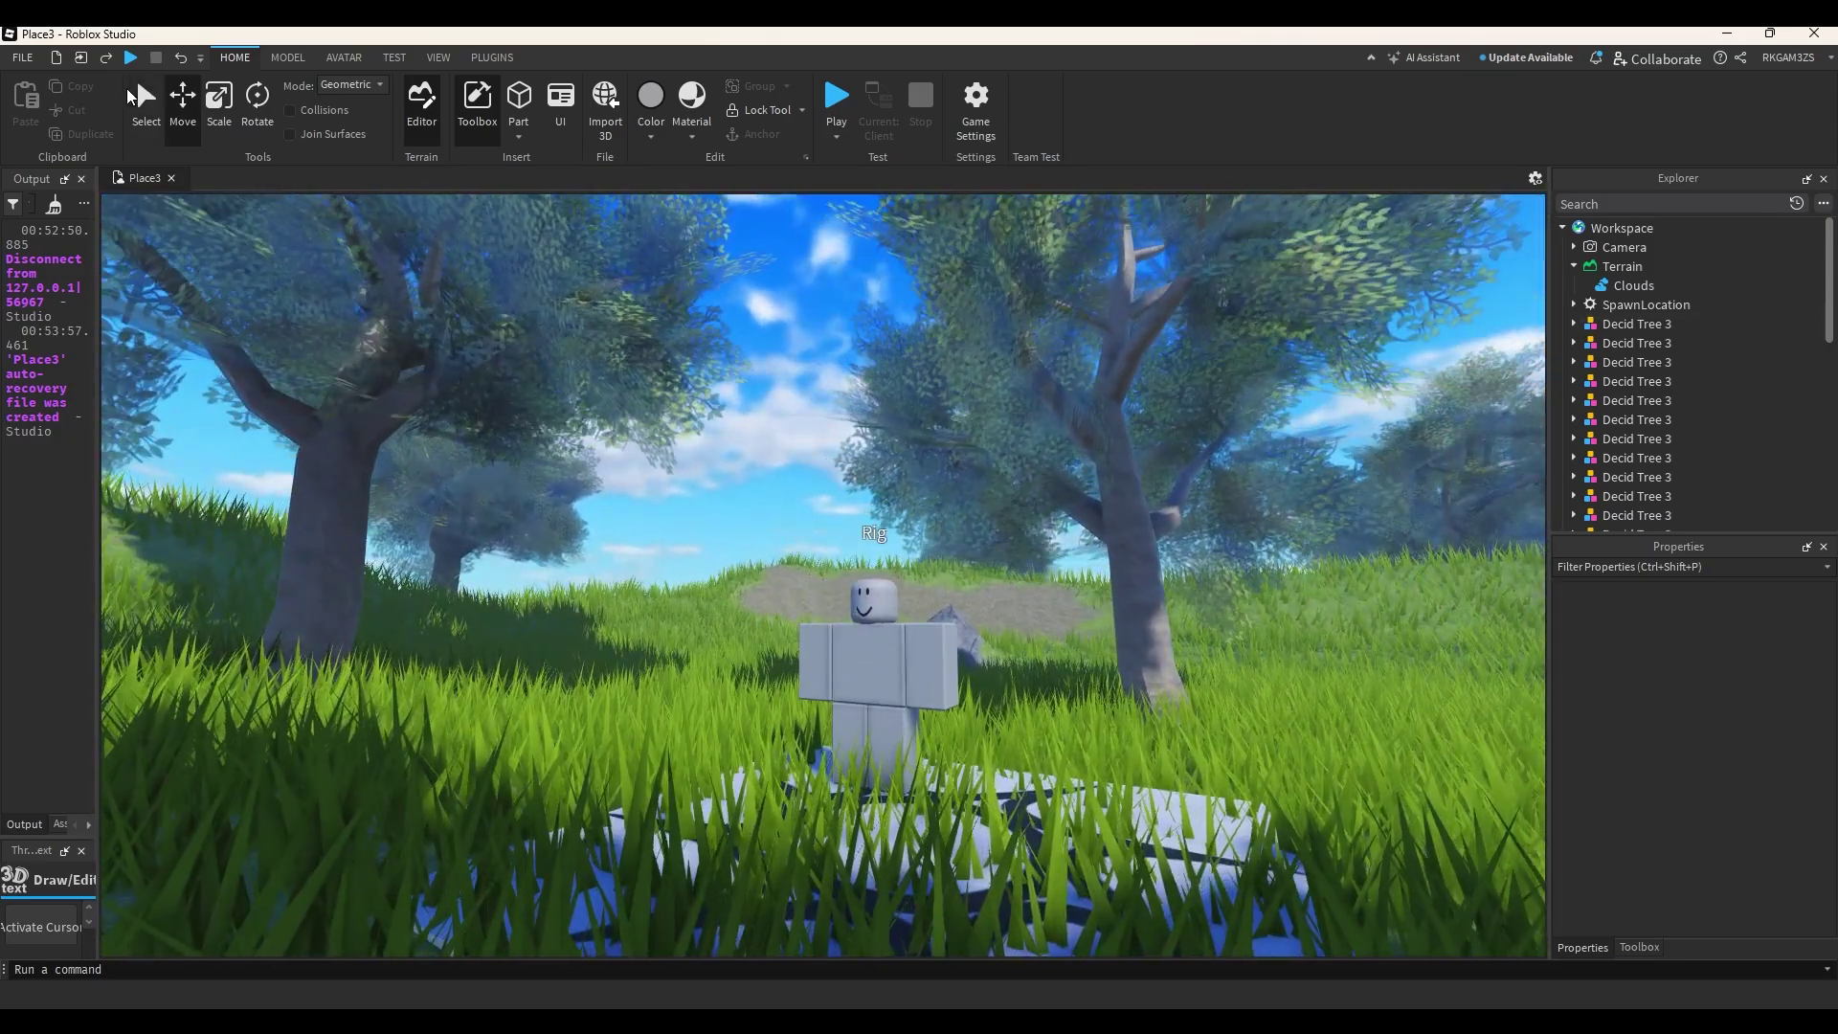
scroll(1044, 354, "up", 2)
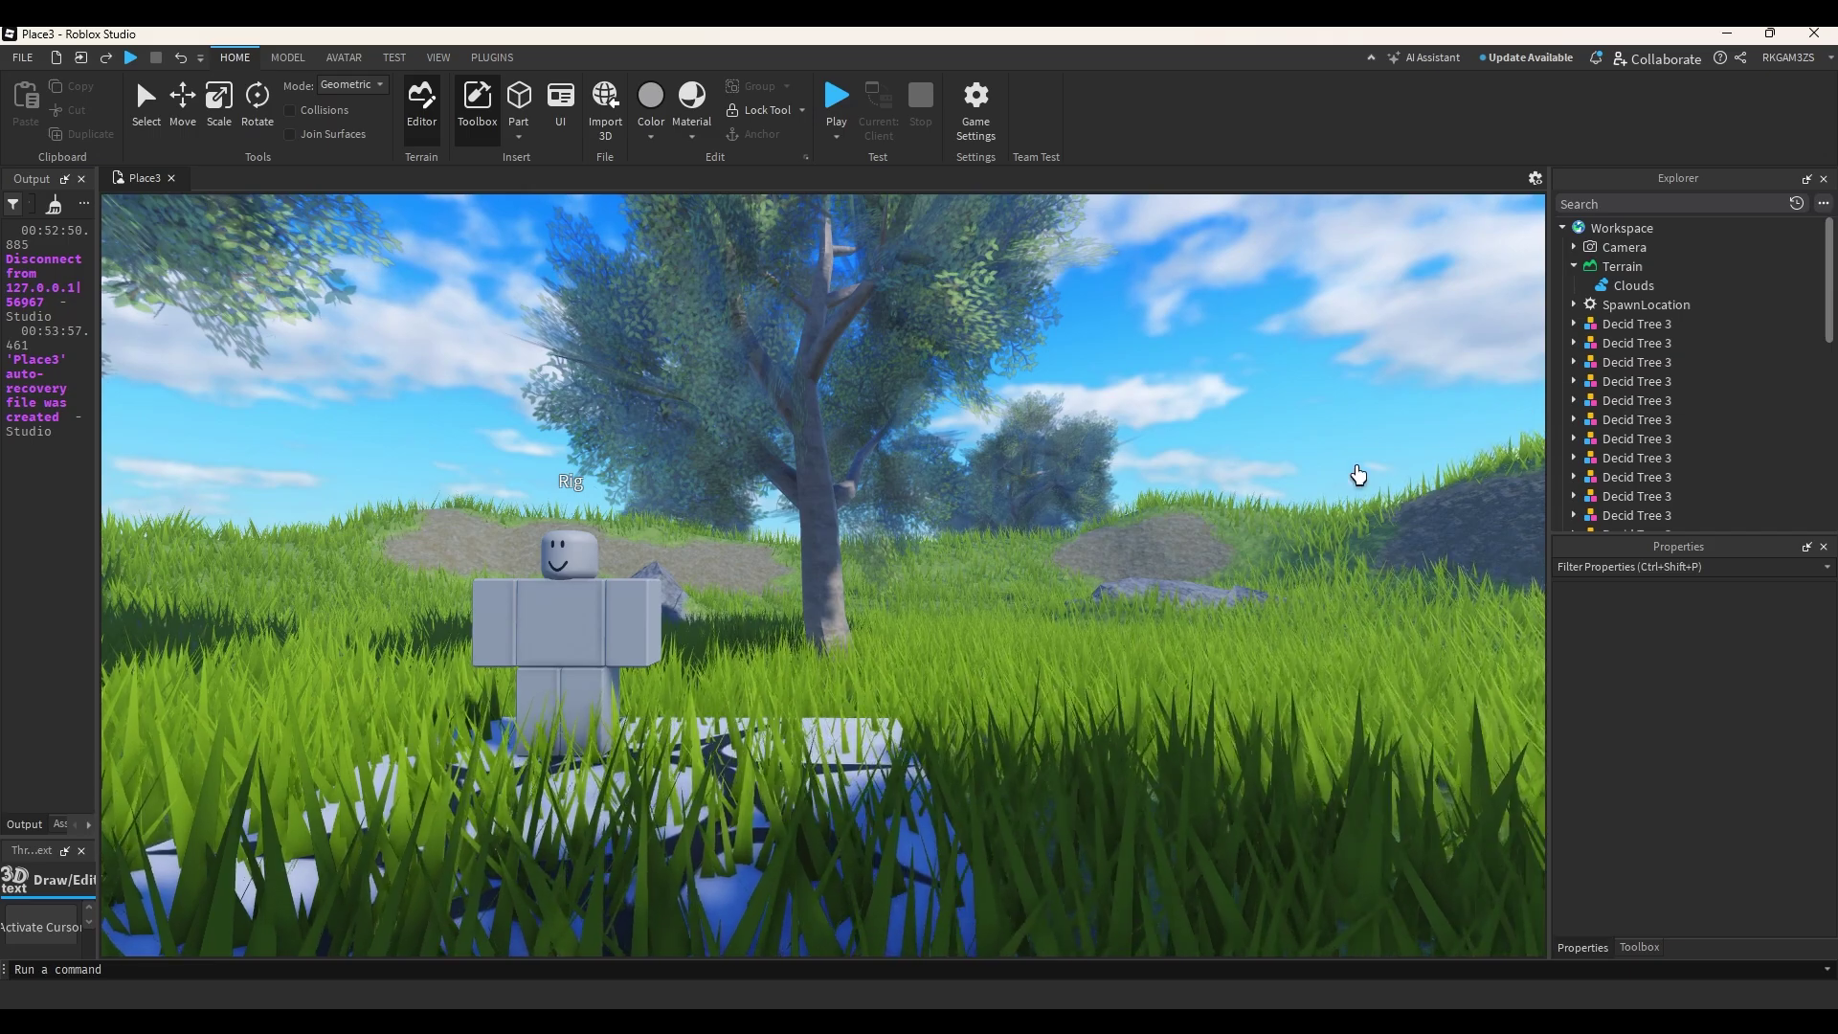
right_click_drag(1359, 472, 1359, 472)
Set the ColorCorrection's Saturation to -0.5 and its Contrast to 0.3.
scroll(1714, 371, "down", 10)
scroll(1653, 402, "up", 2)
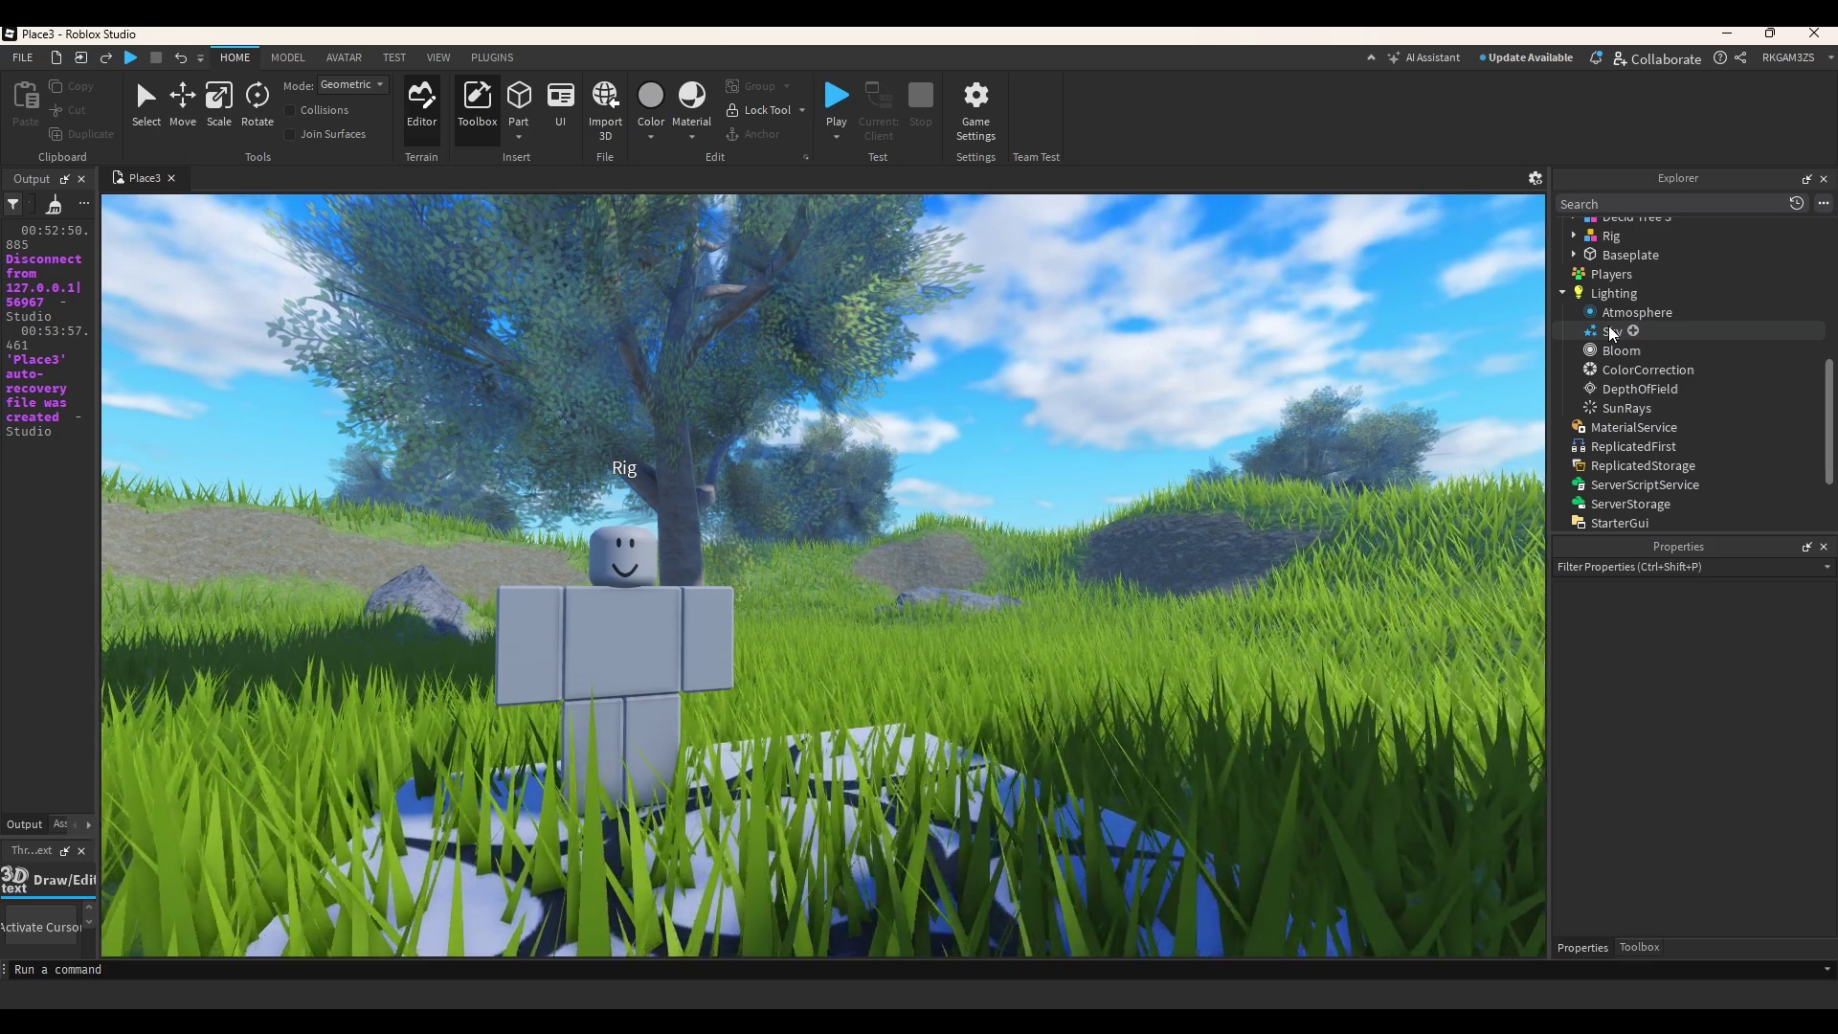
left_click(1635, 373)
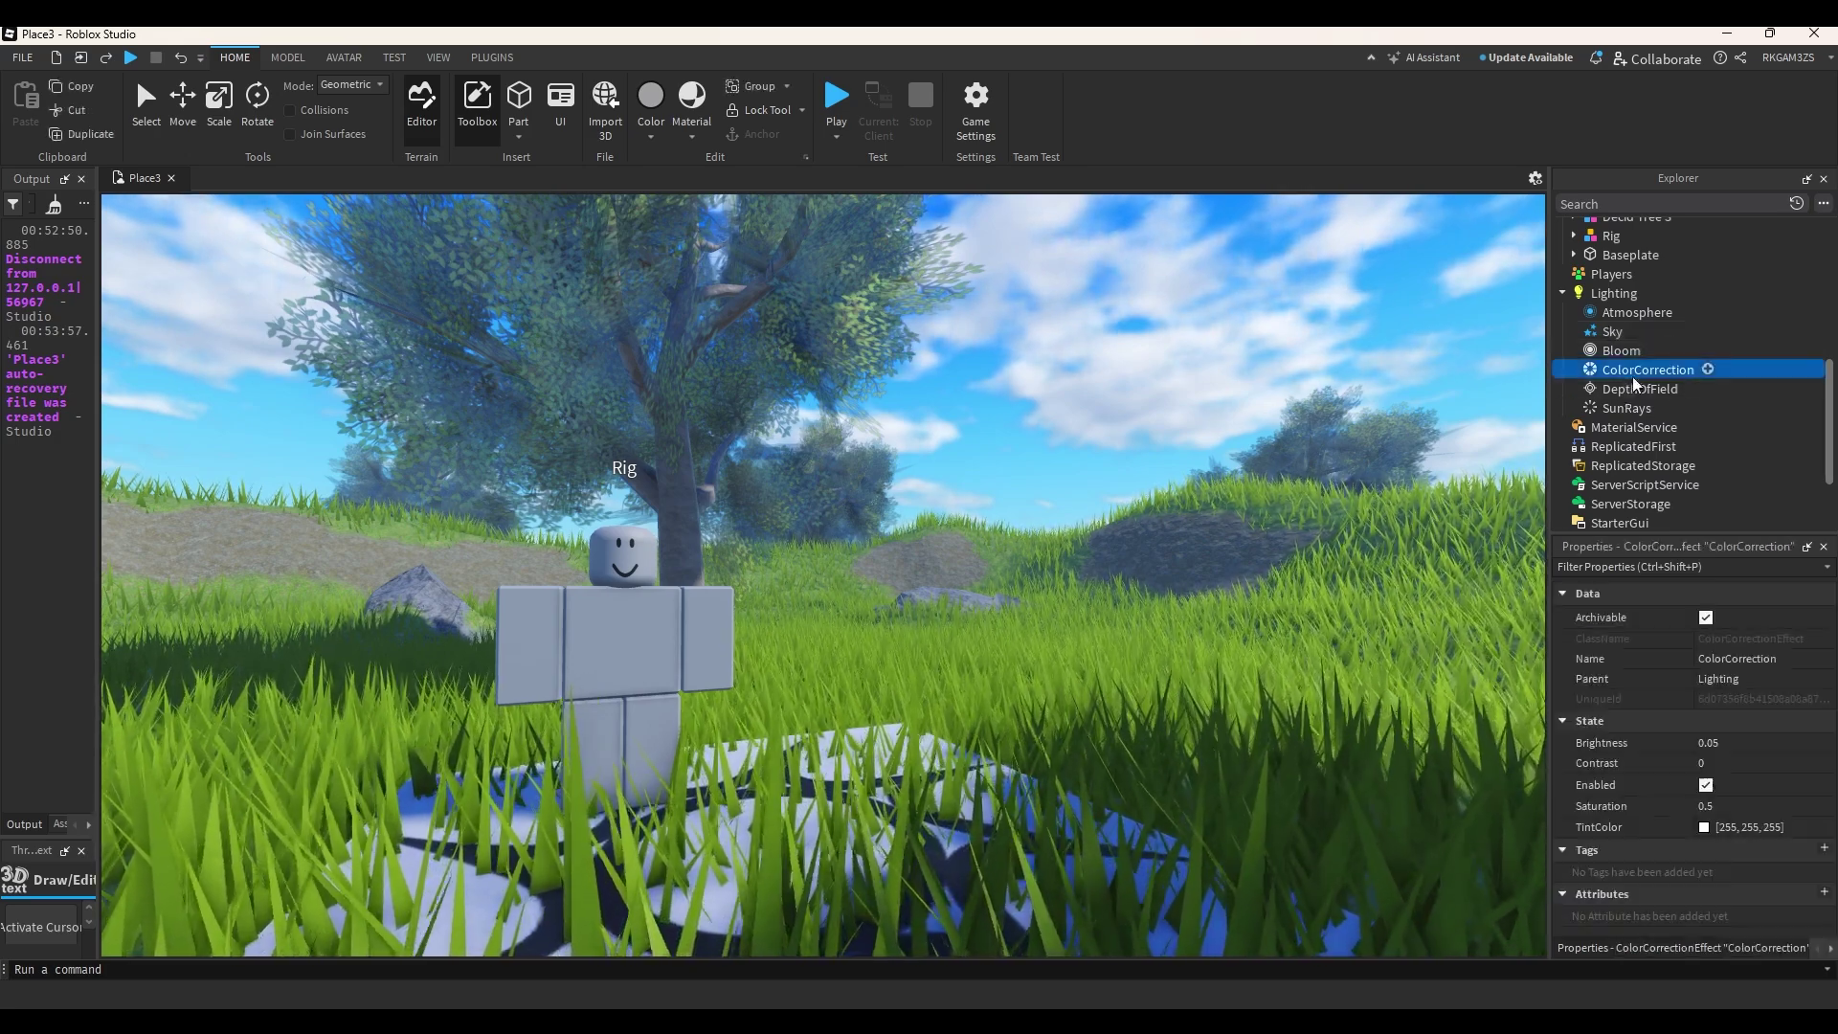
left_click(1727, 808)
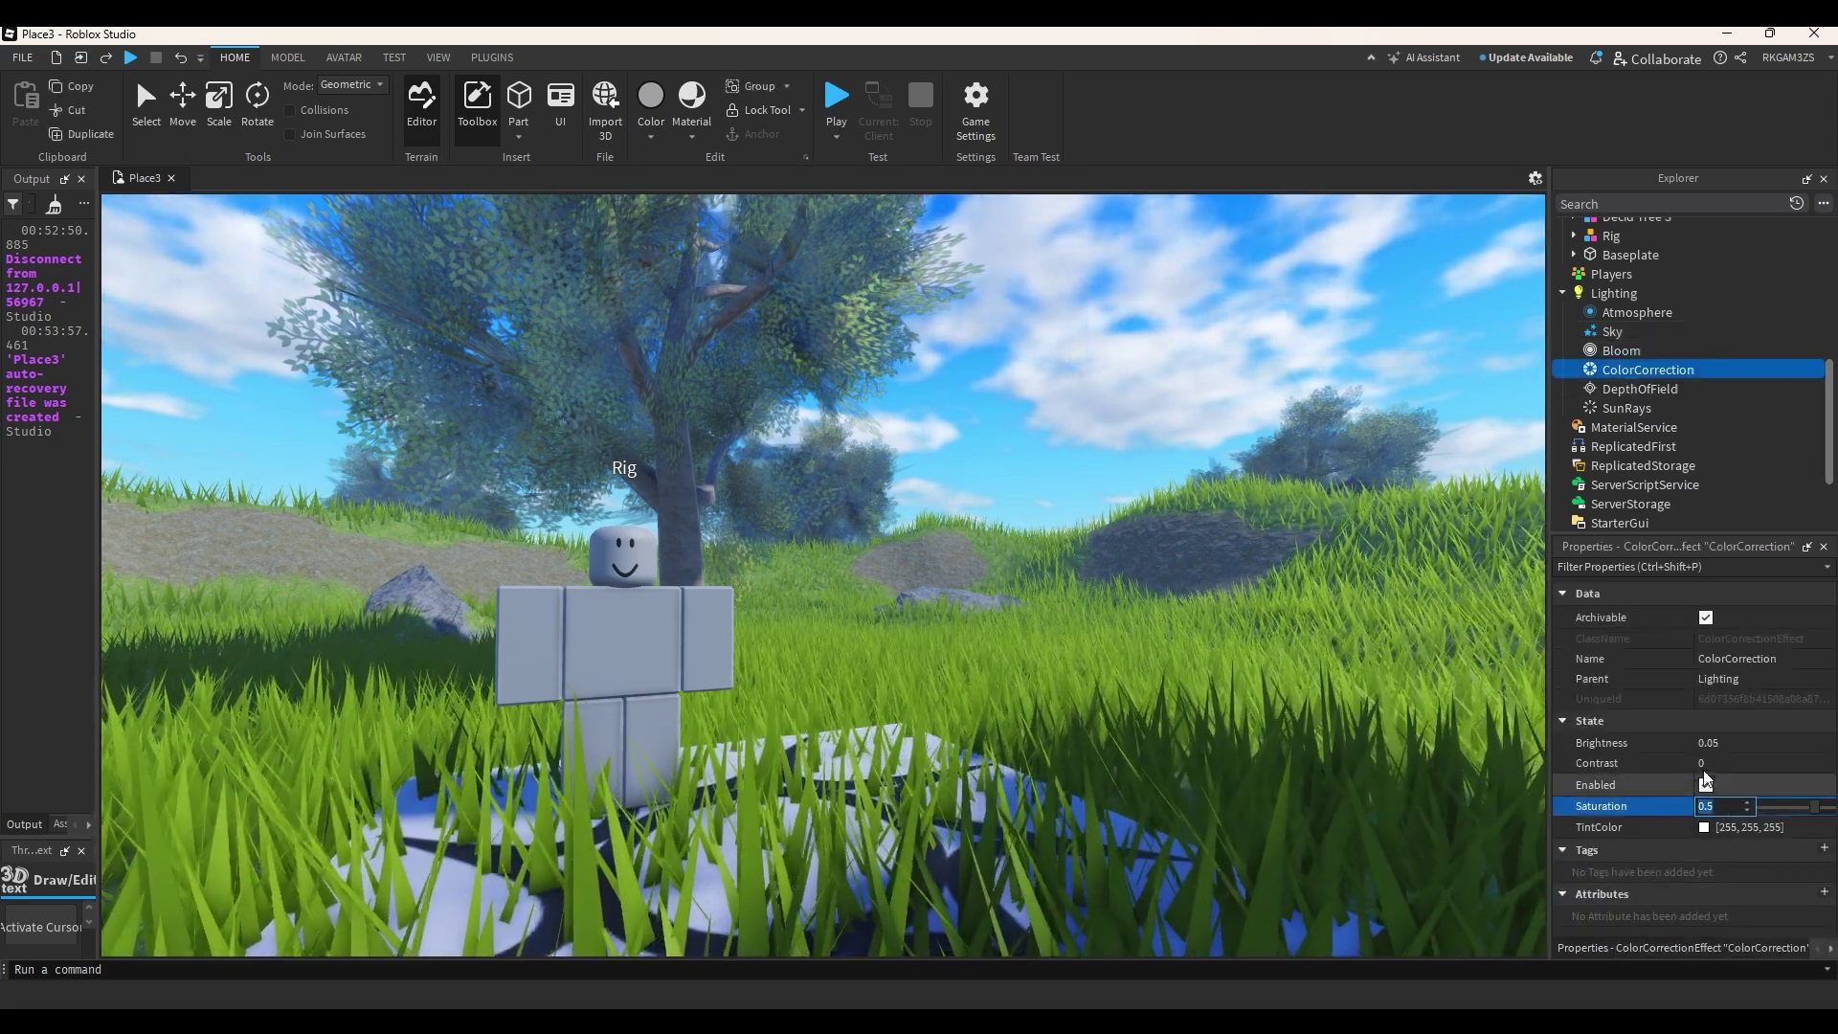
type("-0.5")
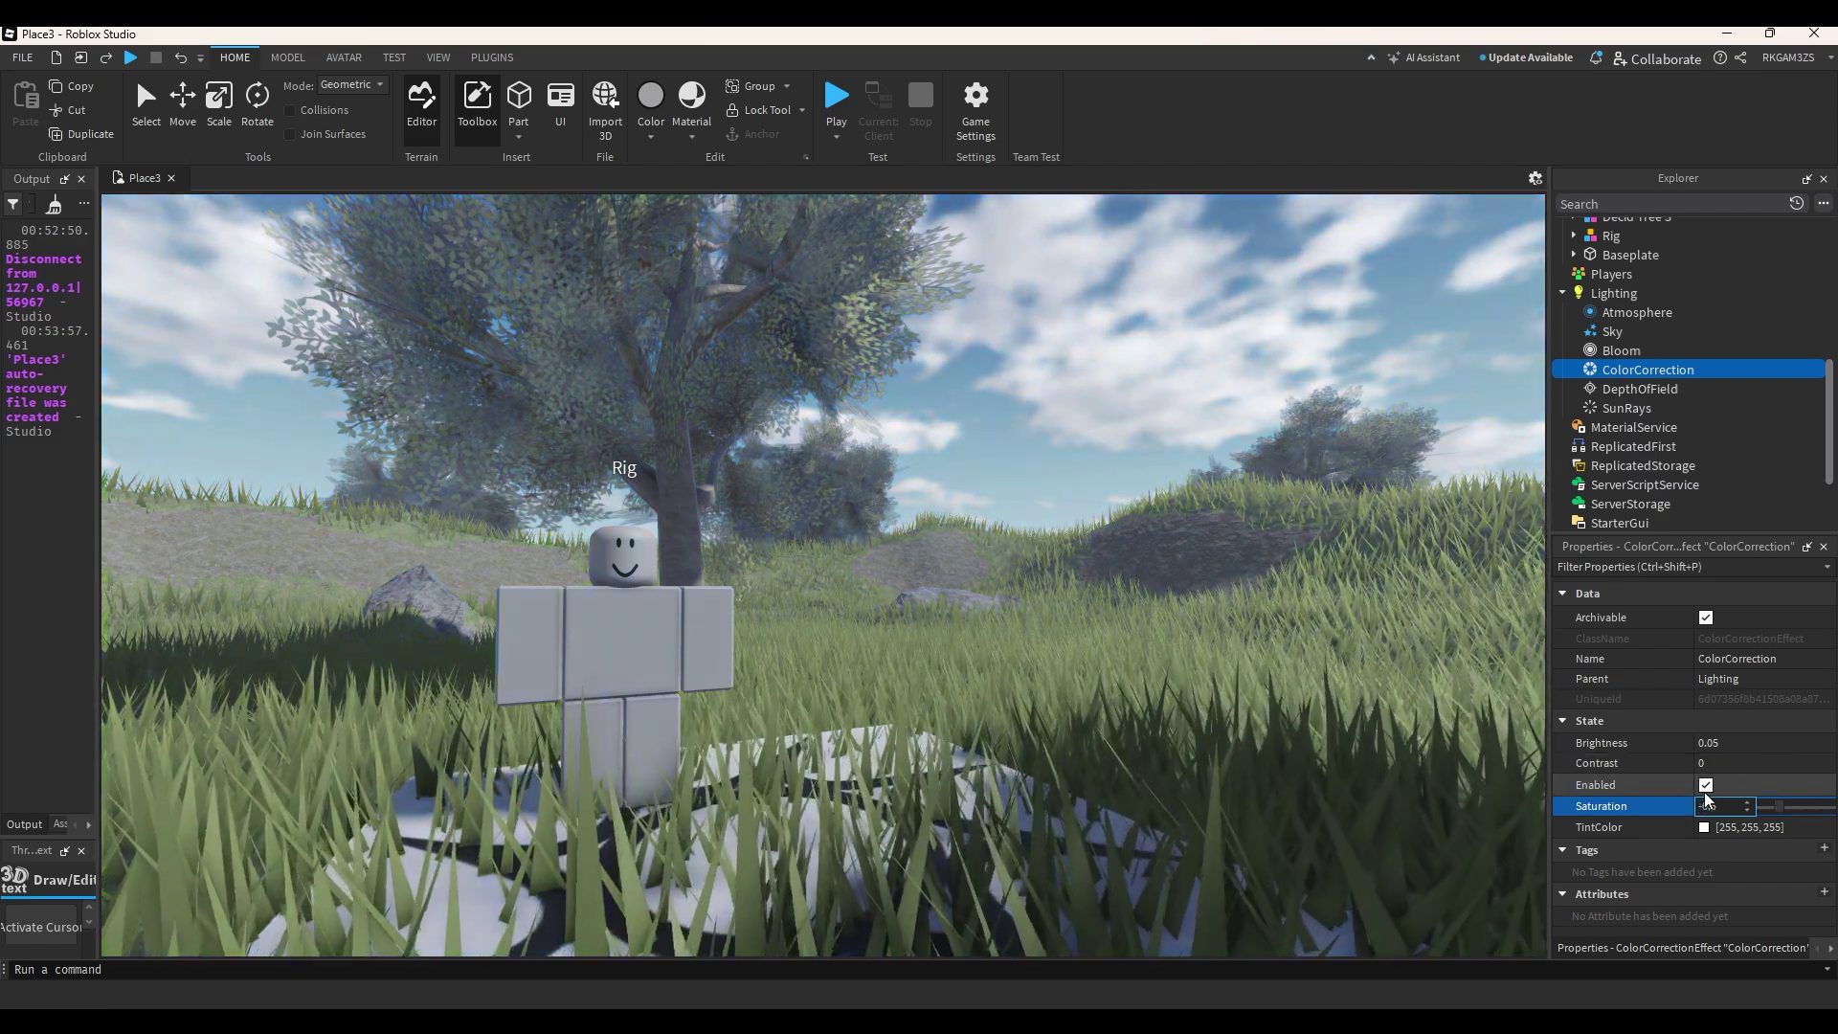
left_click(1804, 765)
type("0.3")
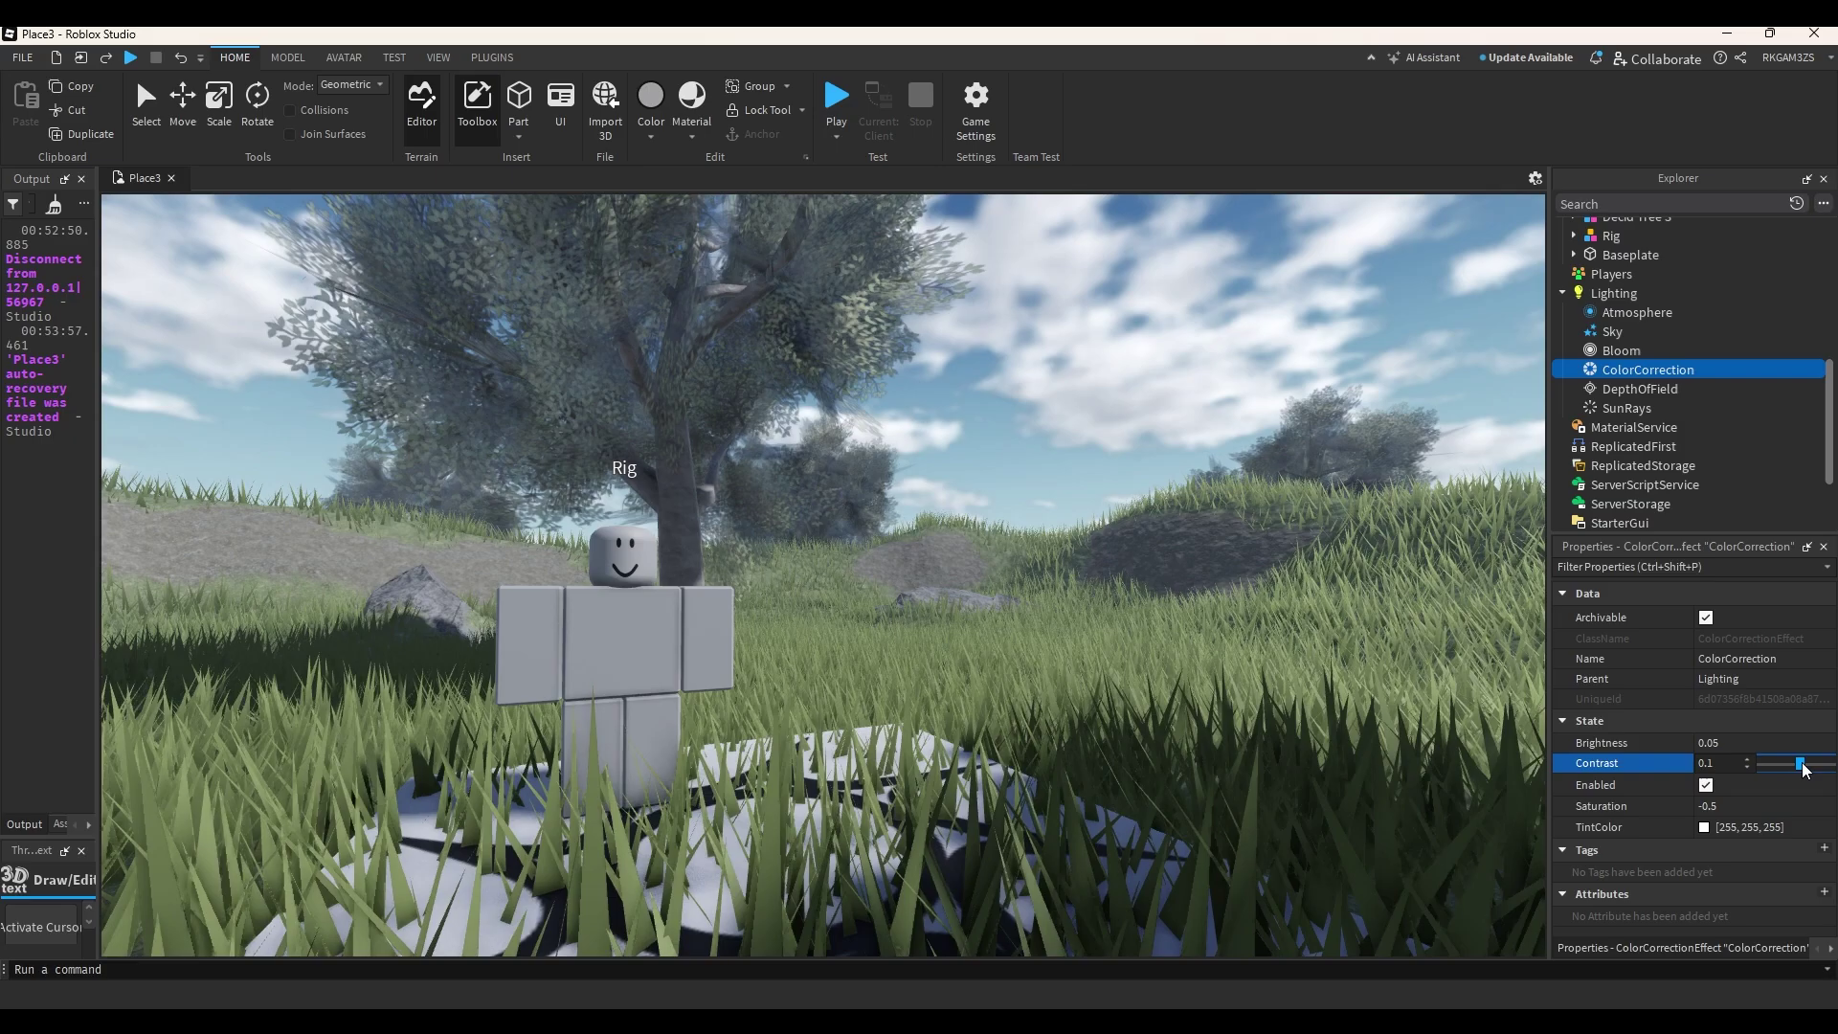
Set the ColorCorrection's Brightness to -0.04 and lower its Saturation to -0.6.
left_click(1794, 745)
type("-0.04")
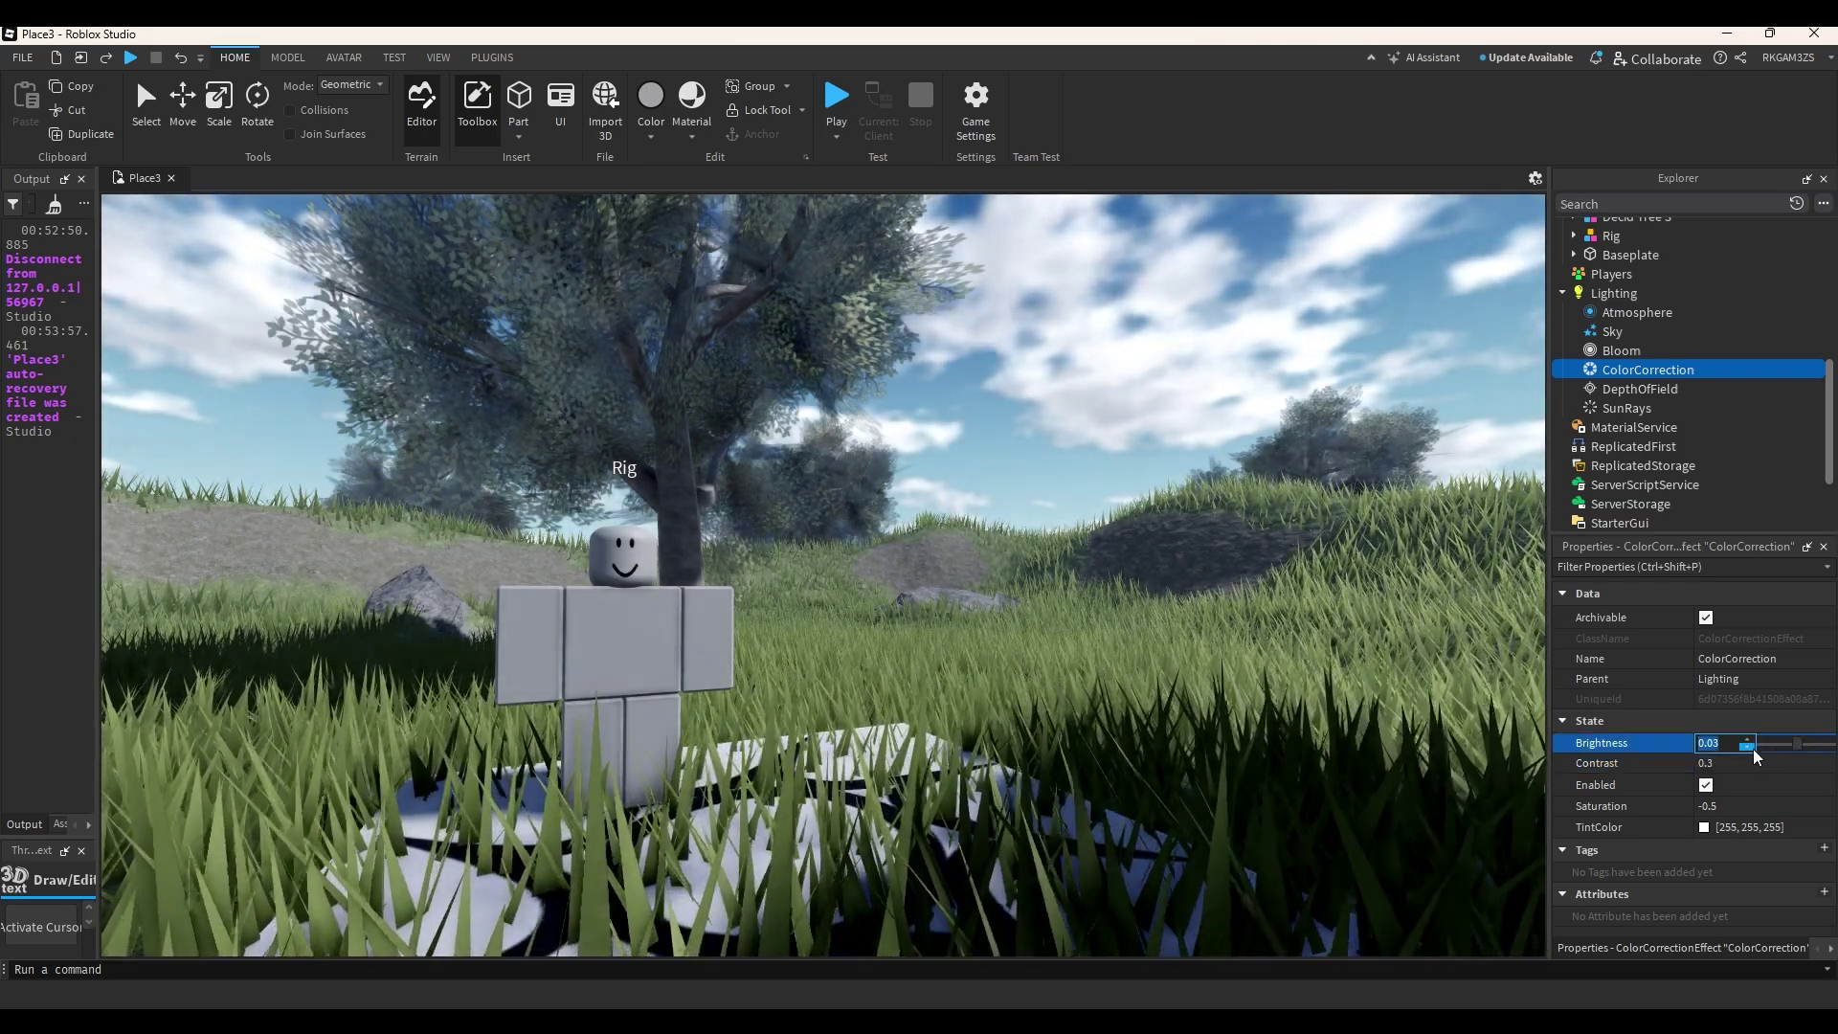
left_click(1758, 807)
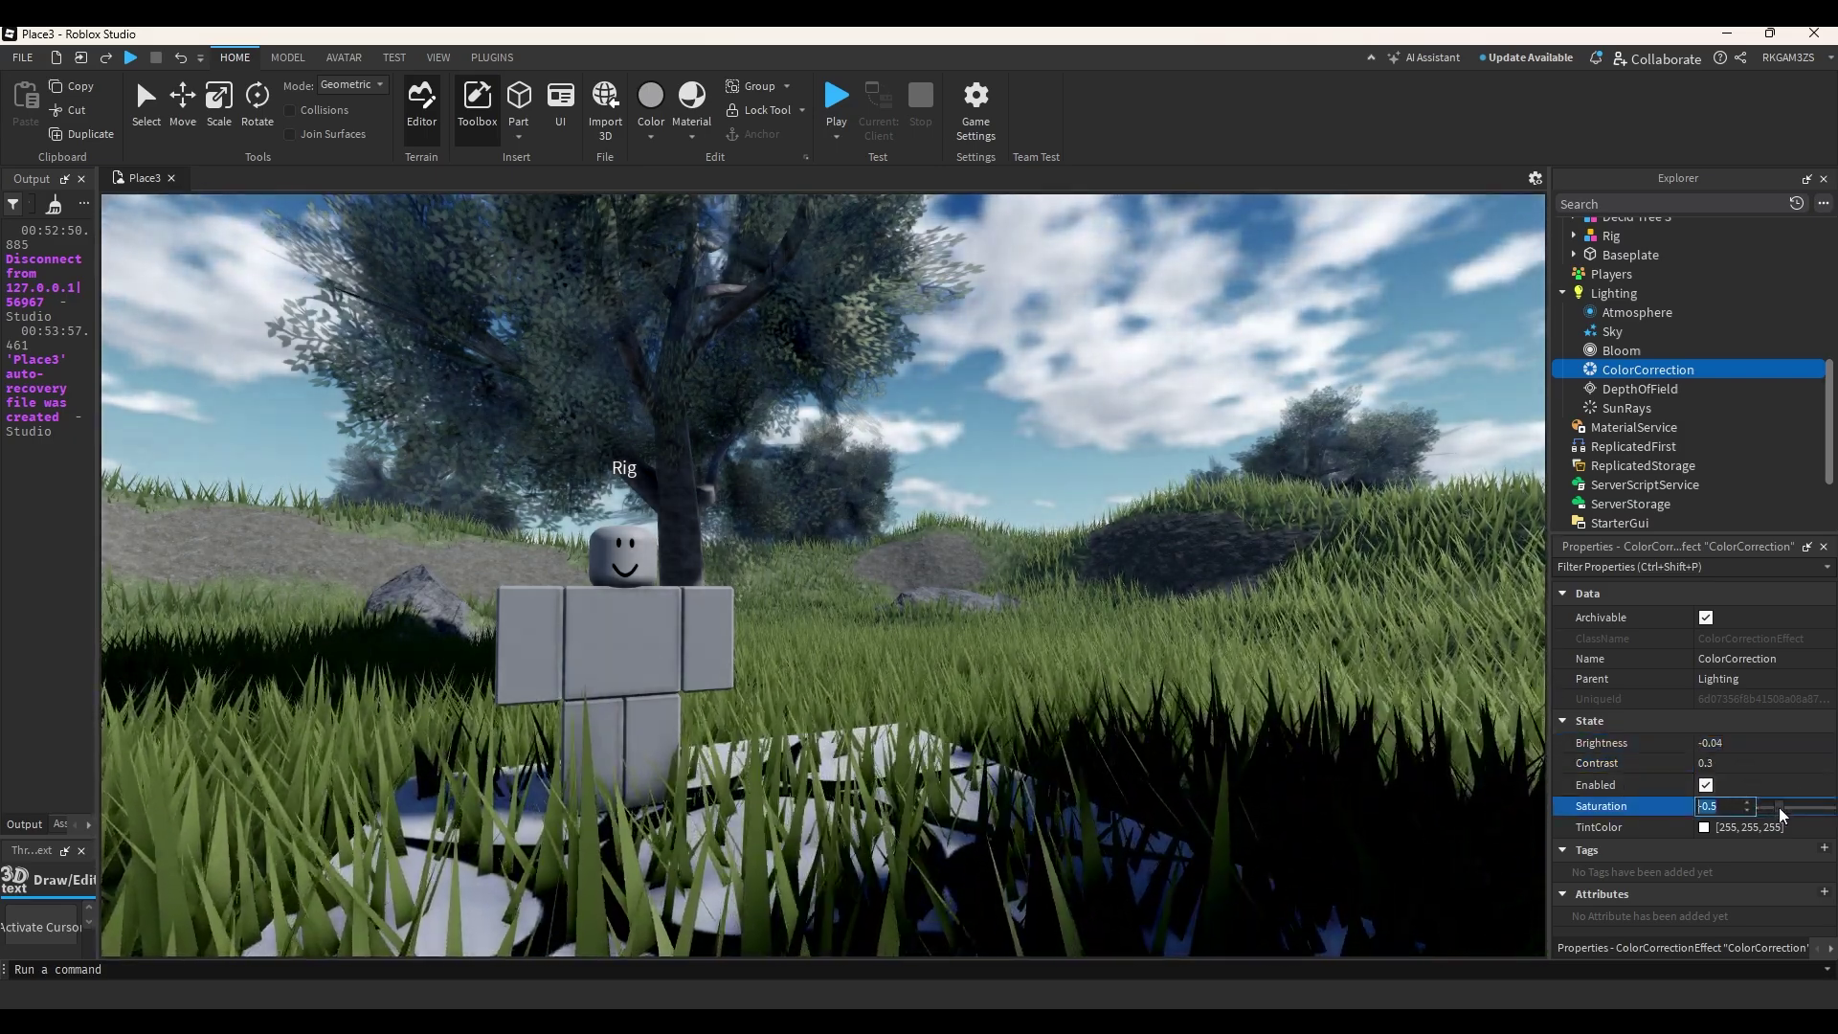
left_click_drag(1779, 807, 1775, 806)
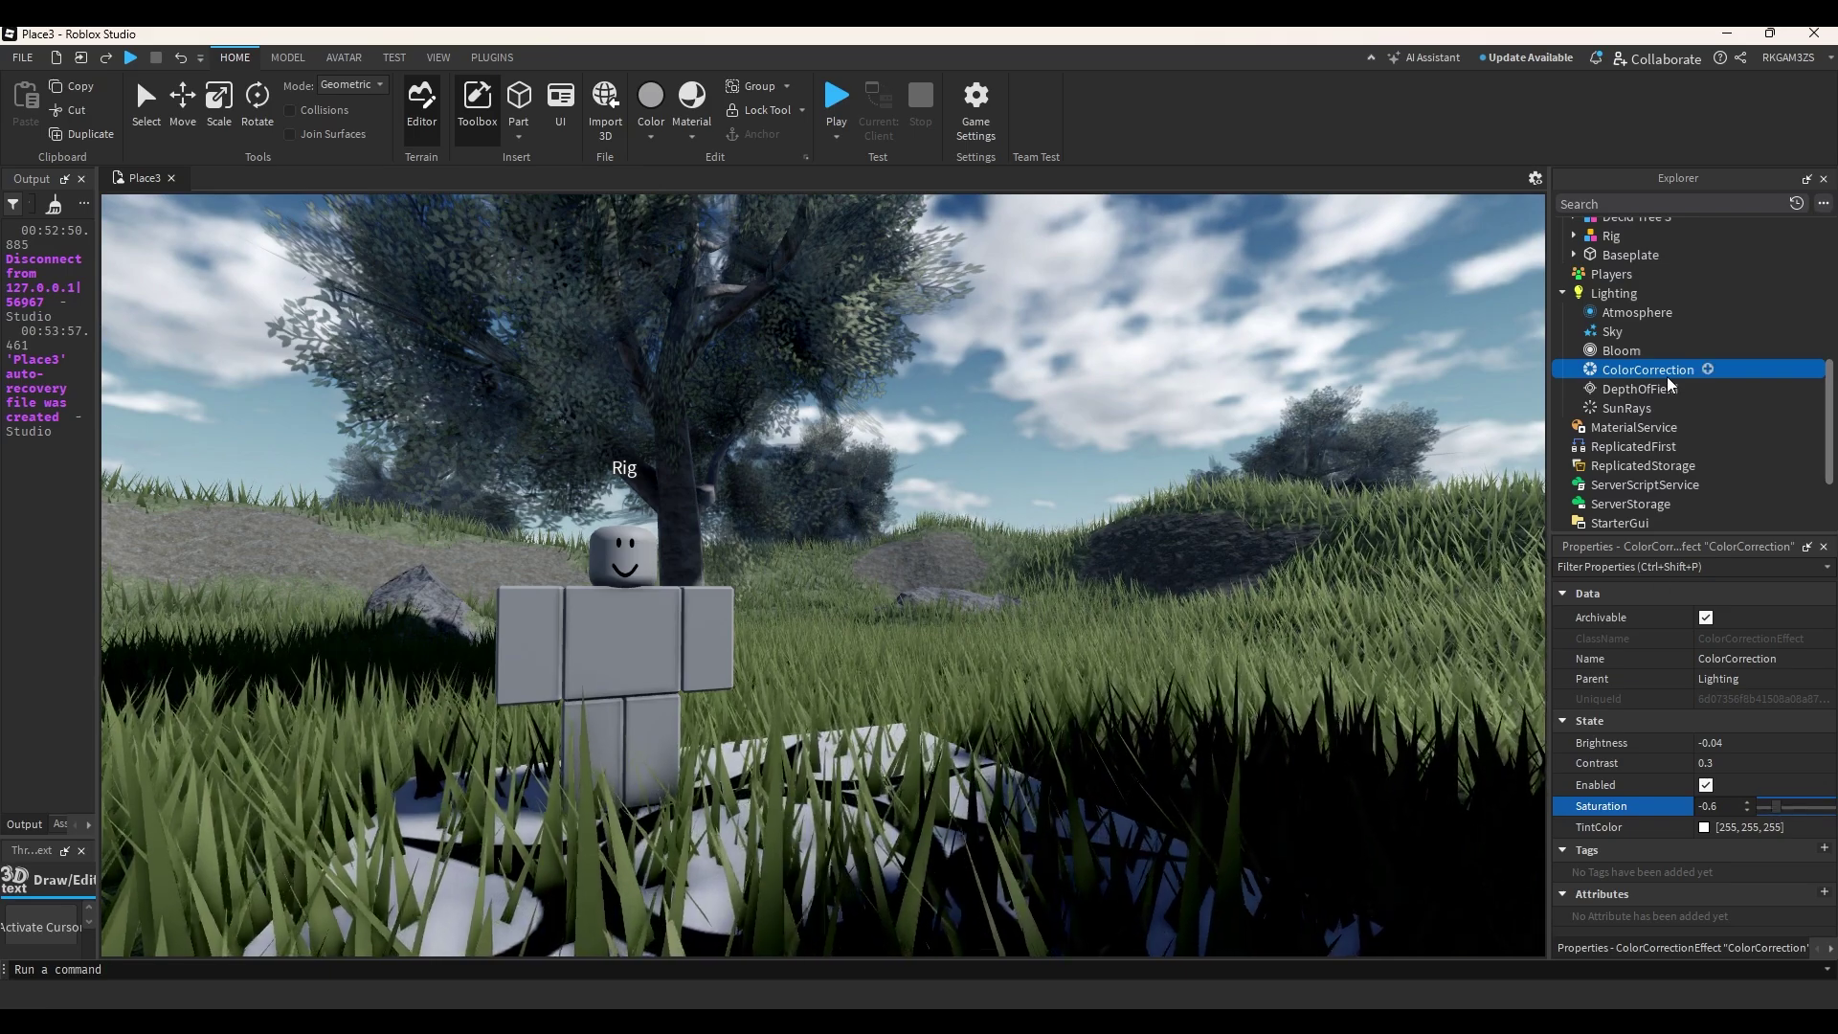
Delete the Sky object from Lighting.
left_click(1614, 335)
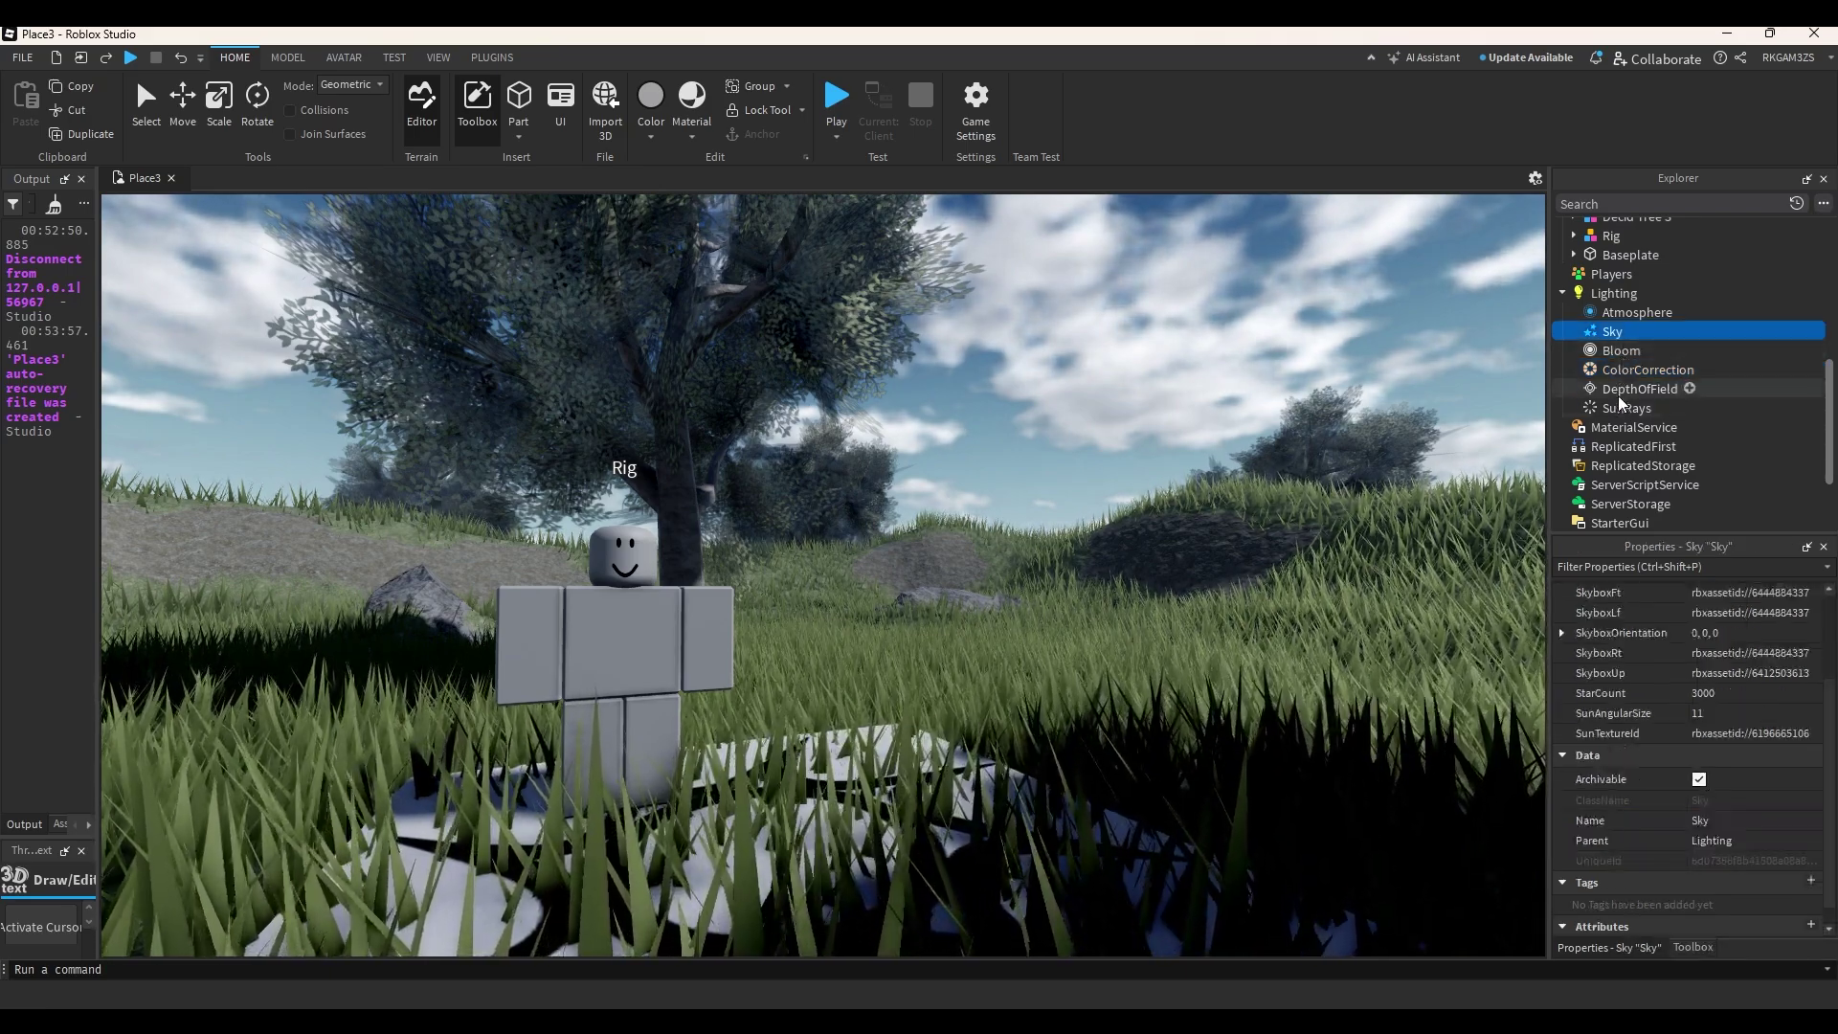
key("Delete")
Search the Toolbox models for "black skybox" and insert the Solid Black Skybox.
left_click(1643, 946)
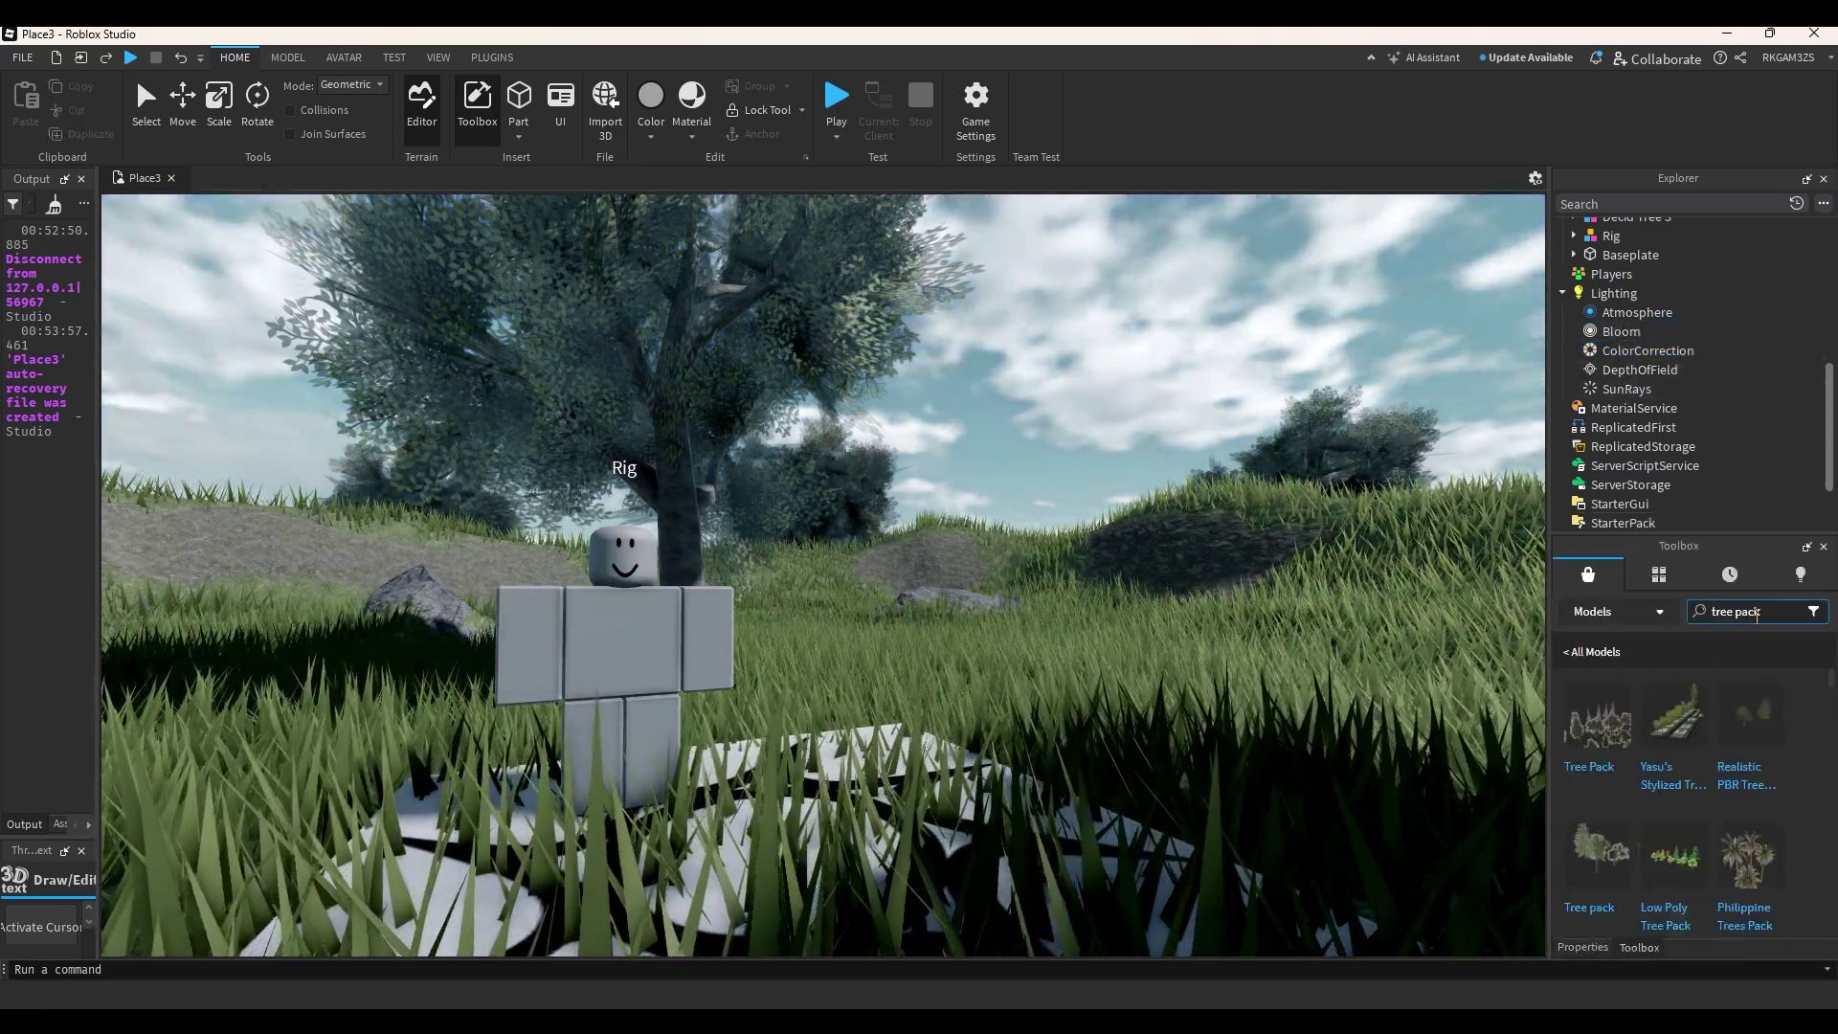
left_click(1634, 613)
left_click(1748, 608)
key("BackSpace")
key("BackSpace")
key("BackSpace")
key("BackSpace")
key("BackSpace")
key("BackSpace")
key("BackSpace")
key("BackSpace")
key("BackSpace")
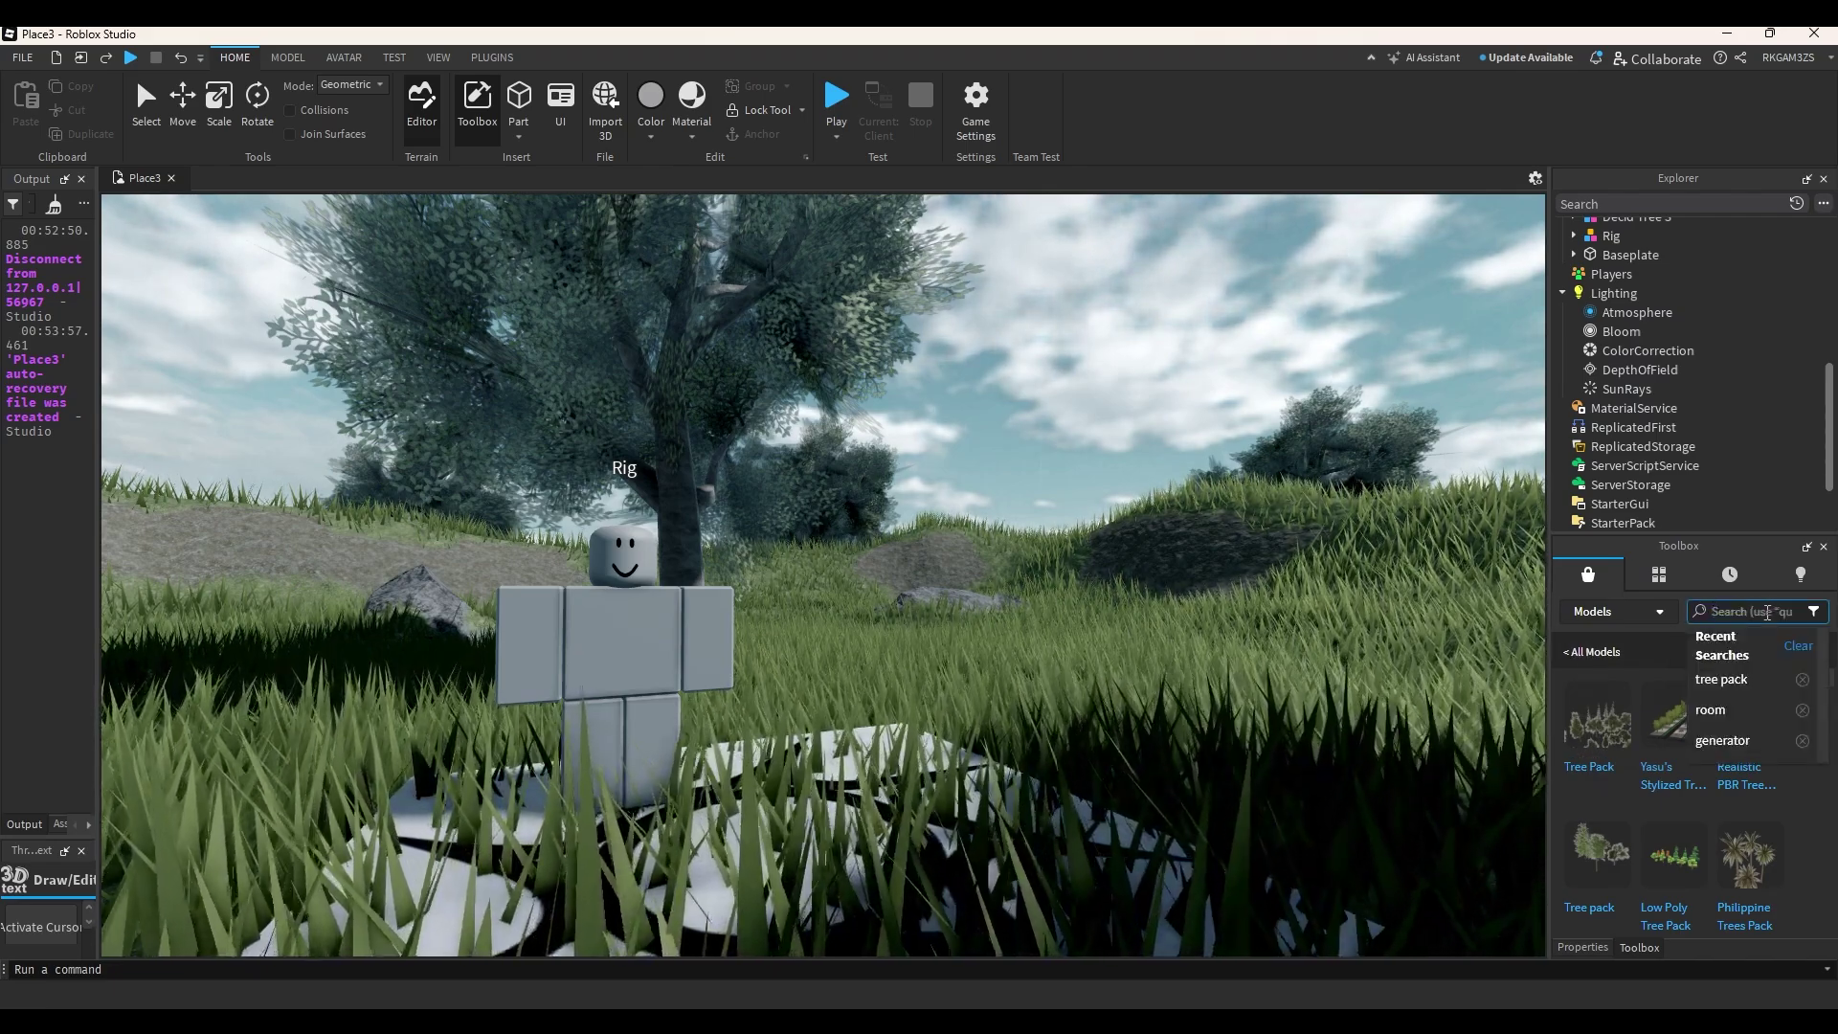
type("black skybox")
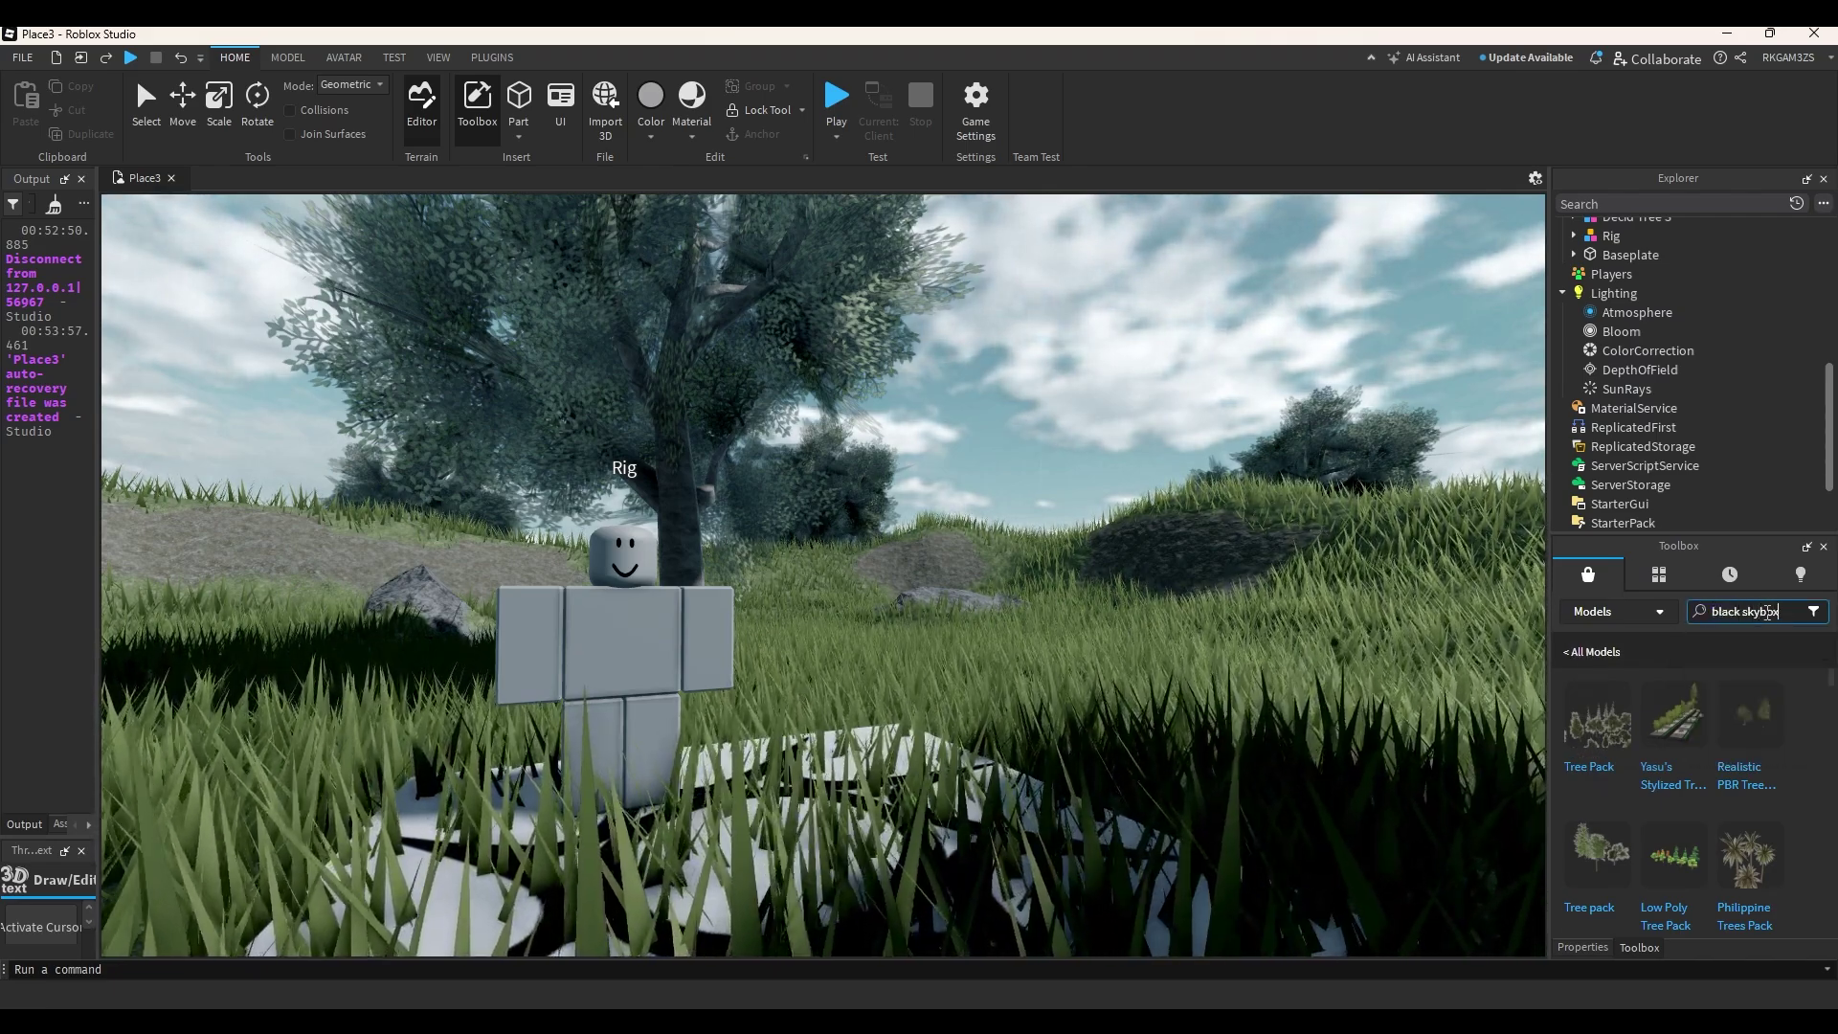
key("Return")
left_click(1599, 728)
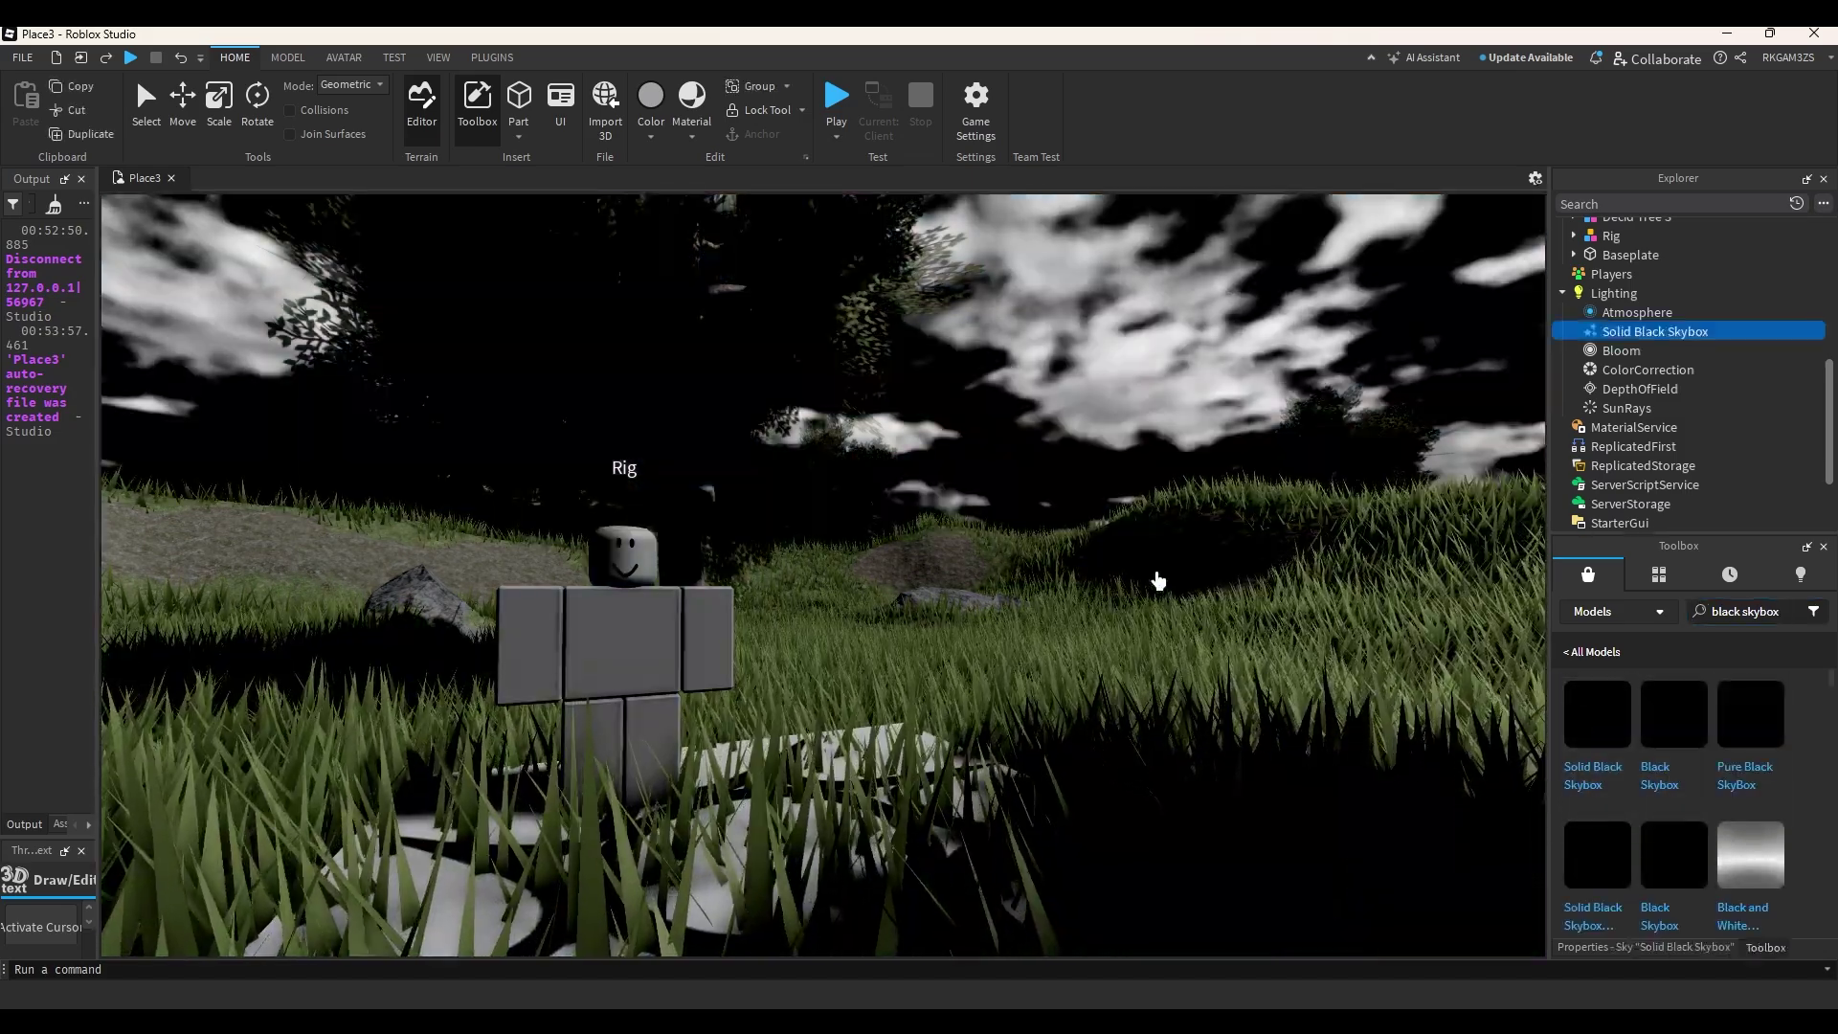
Raise the Cover of the Terrain's clouds to 0.726.
scroll(1628, 287, "up", 5)
left_click(1634, 286)
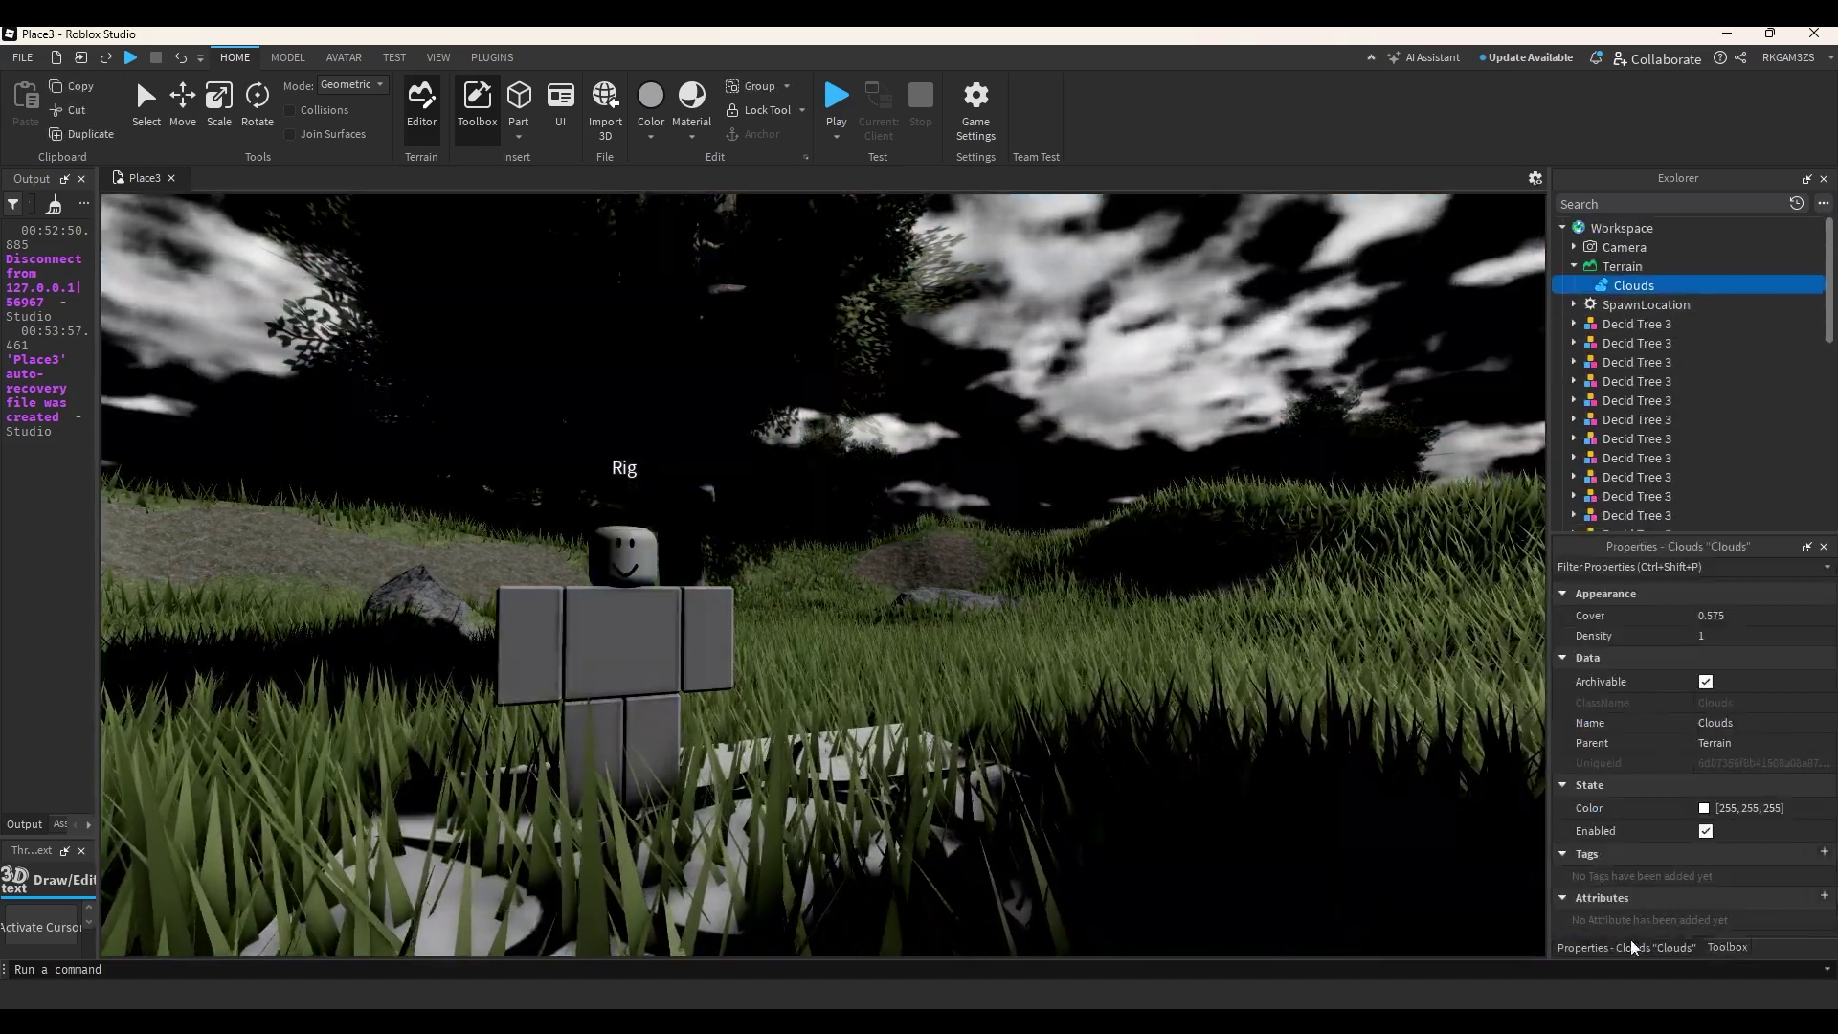
left_click(1752, 616)
left_click_drag(1800, 618, 1813, 616)
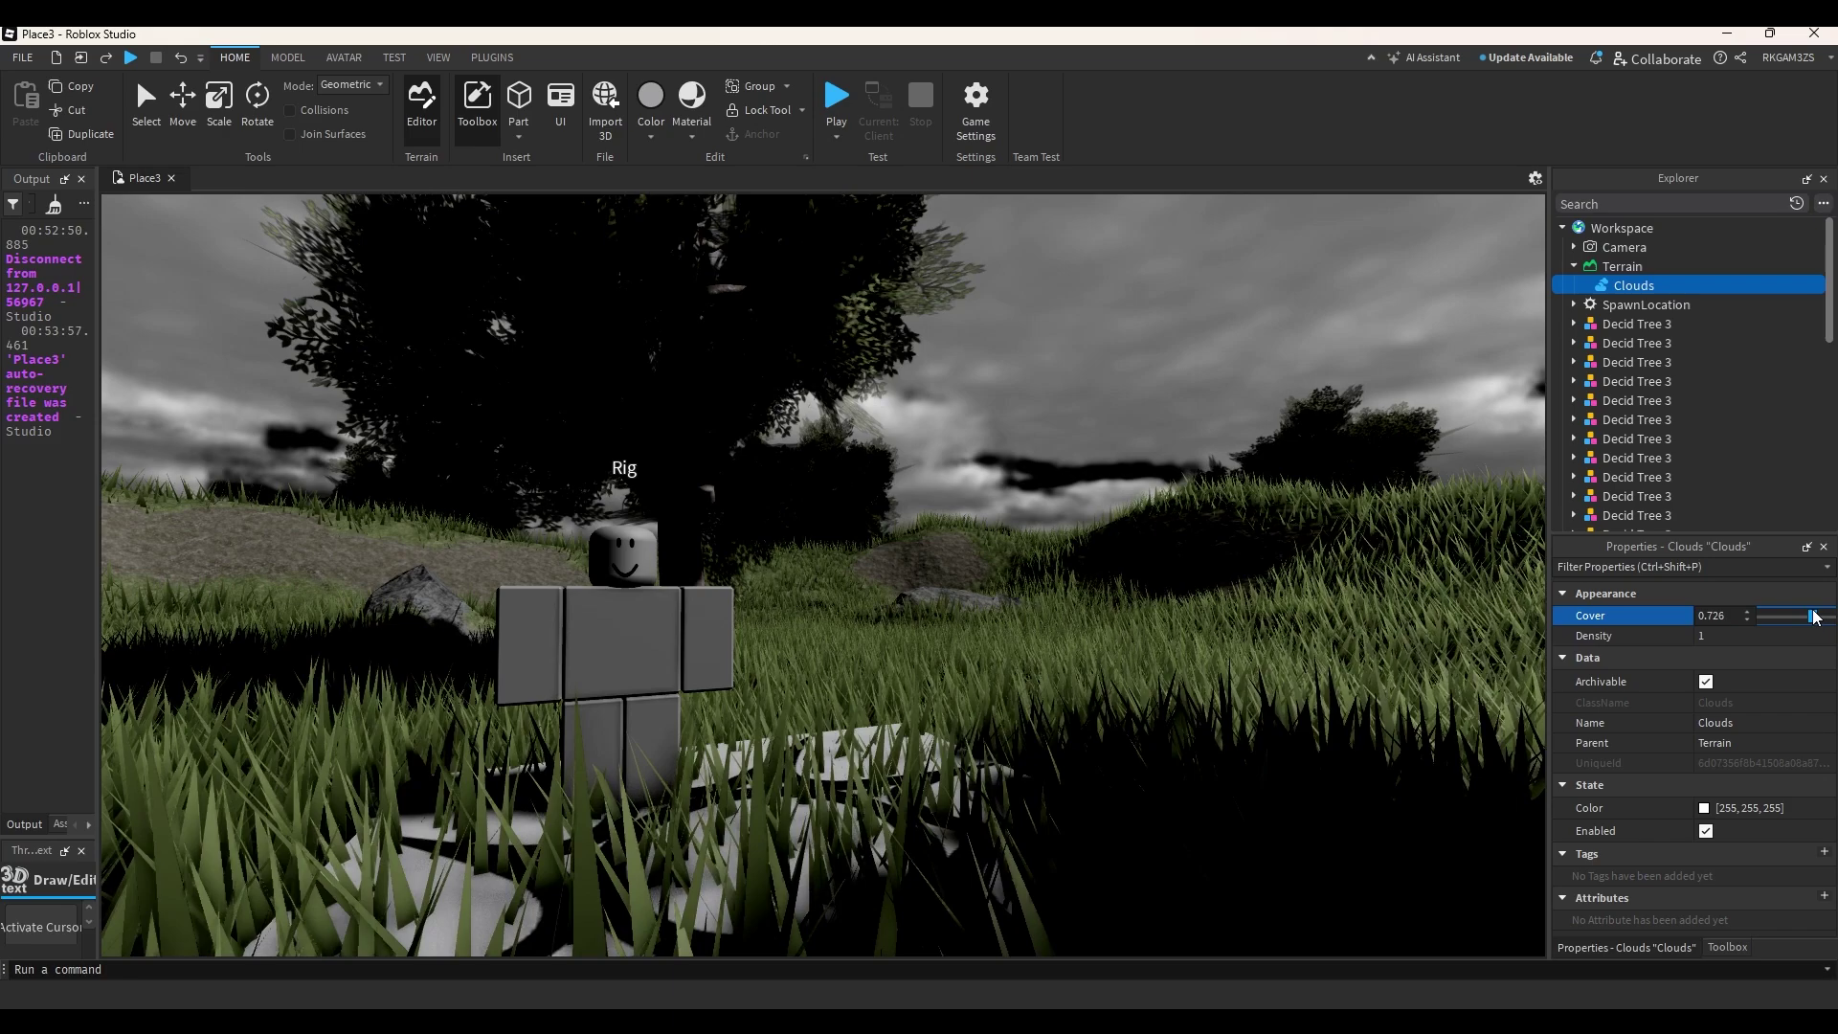
Set the clouds' Color to [84, 84, 84] and readjust their Cover.
left_click(1729, 814)
left_click_drag(1144, 460, 1136, 485)
left_click(1050, 696)
right_click_drag(1088, 697, 1185, 705)
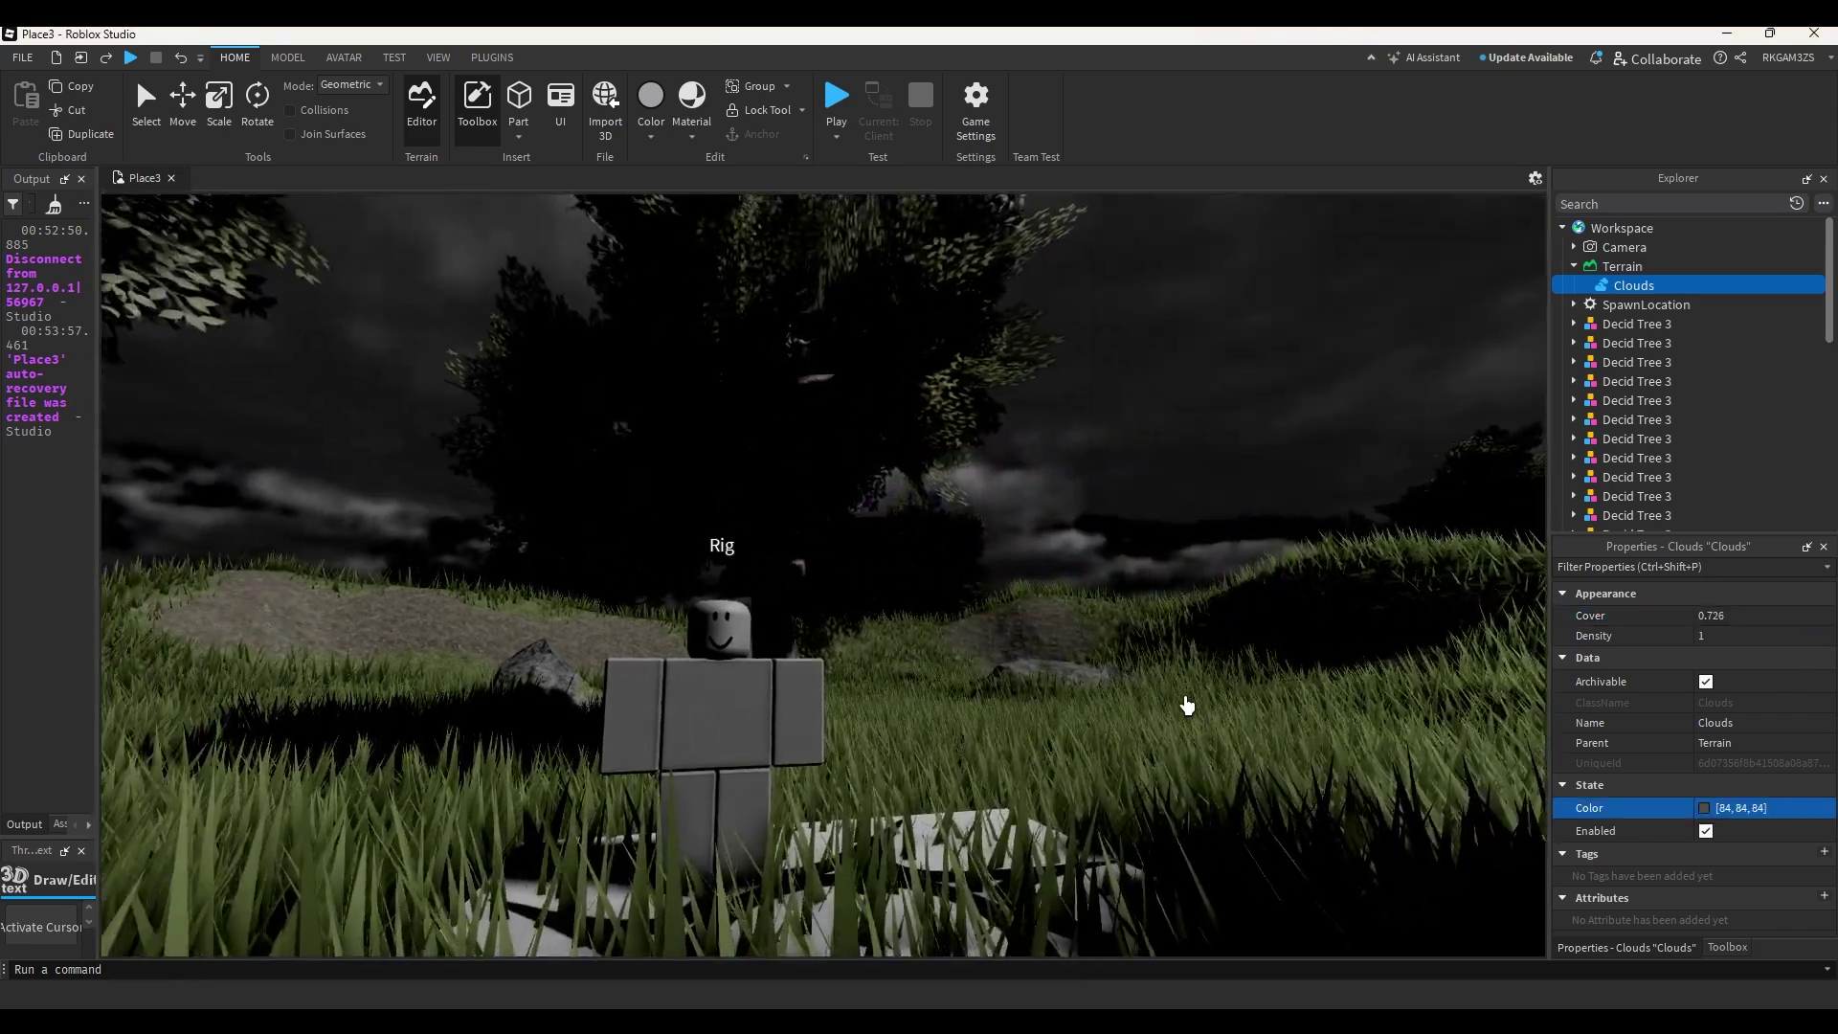
left_click(1773, 614)
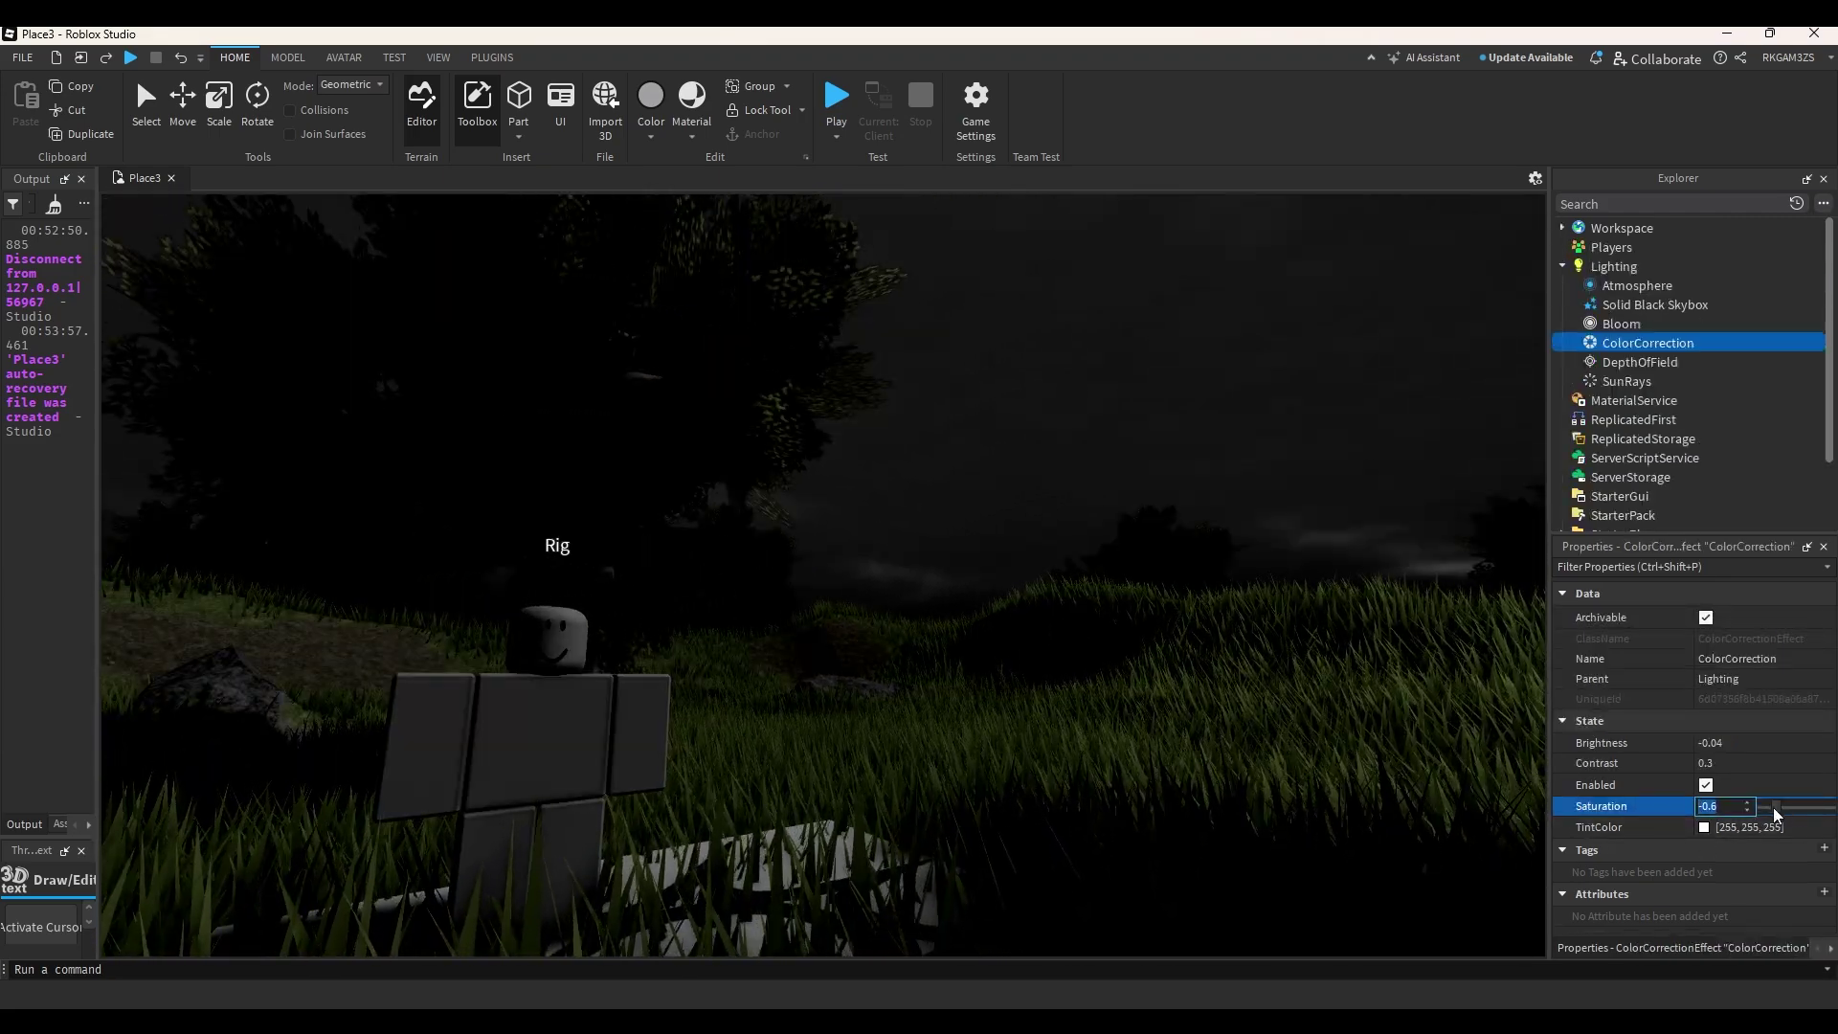
Set the ColorCorrection's Saturation to -0.7 and its Brightness to 0.2, checking the dark scene around the Rig.
left_click_drag(1773, 807, 1771, 808)
left_click(1764, 745)
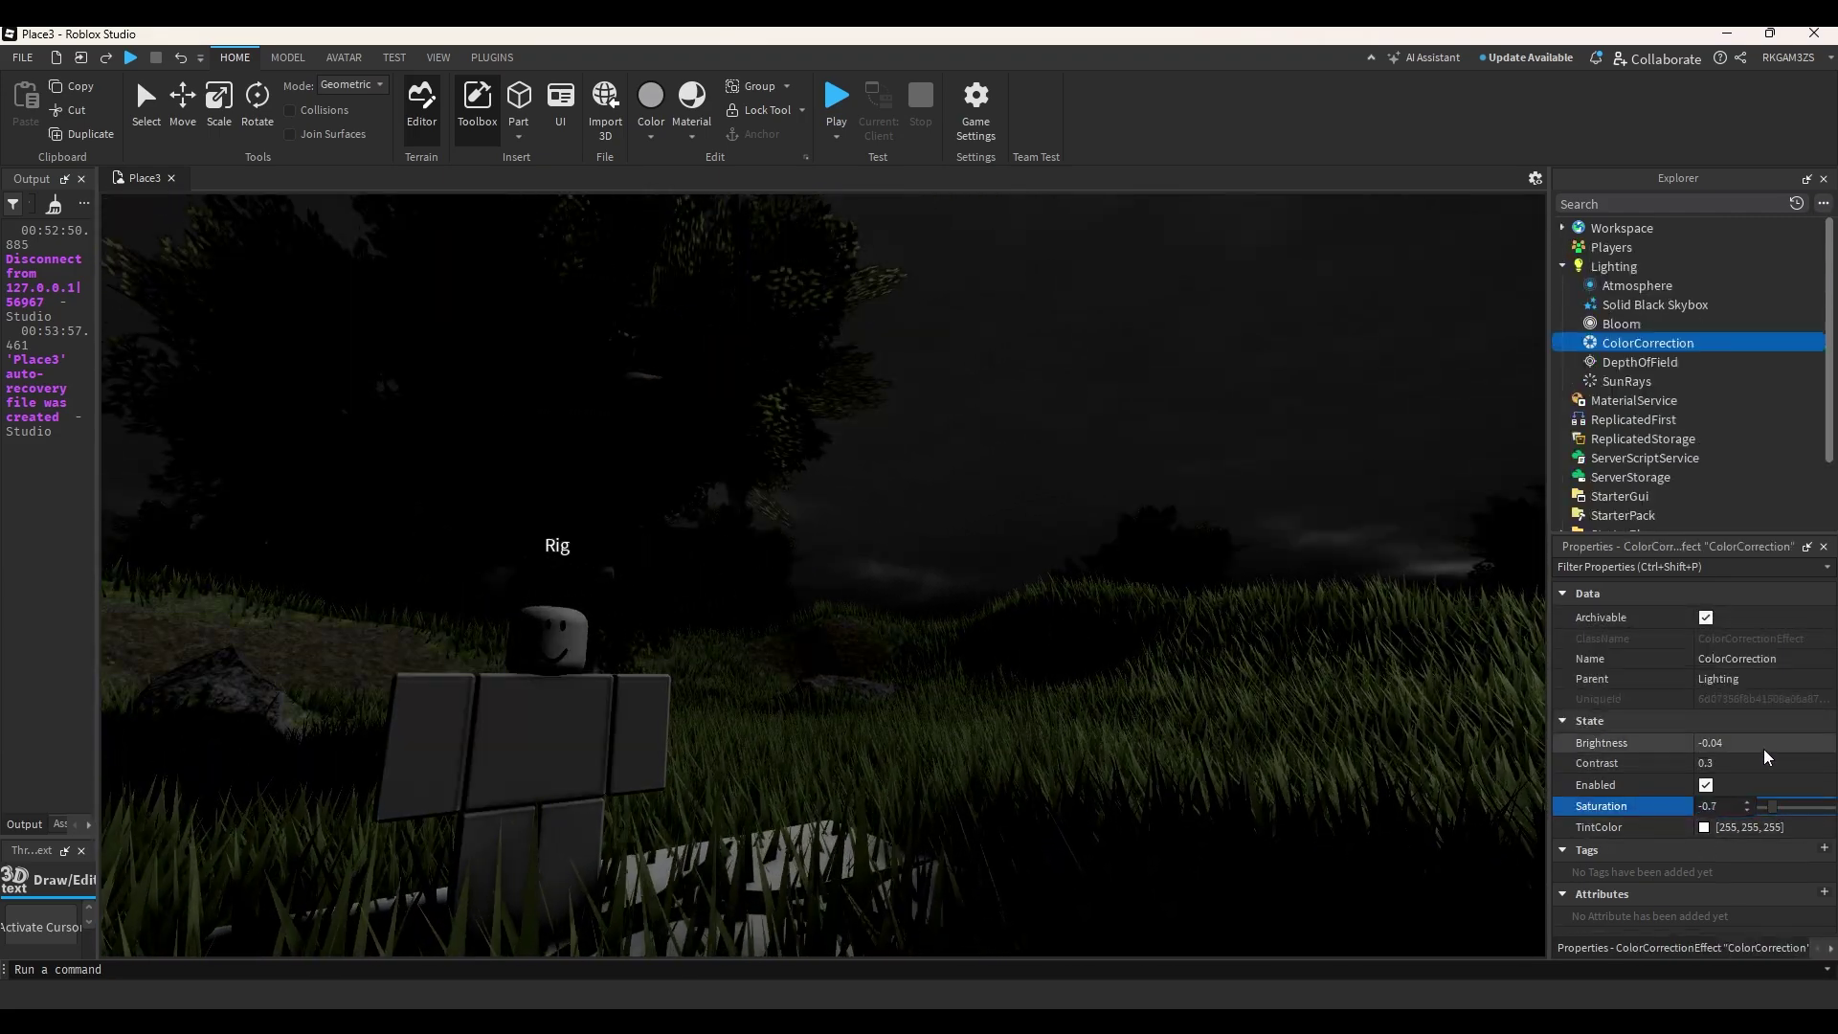
left_click_drag(1797, 744, 1807, 745)
key("d")
mouse_move(910, 640)
right_mouse_down()
mouse_move(894, 640)
mouse_move(936, 640)
right_mouse_up()
right_click_drag(1223, 669, 1232, 662)
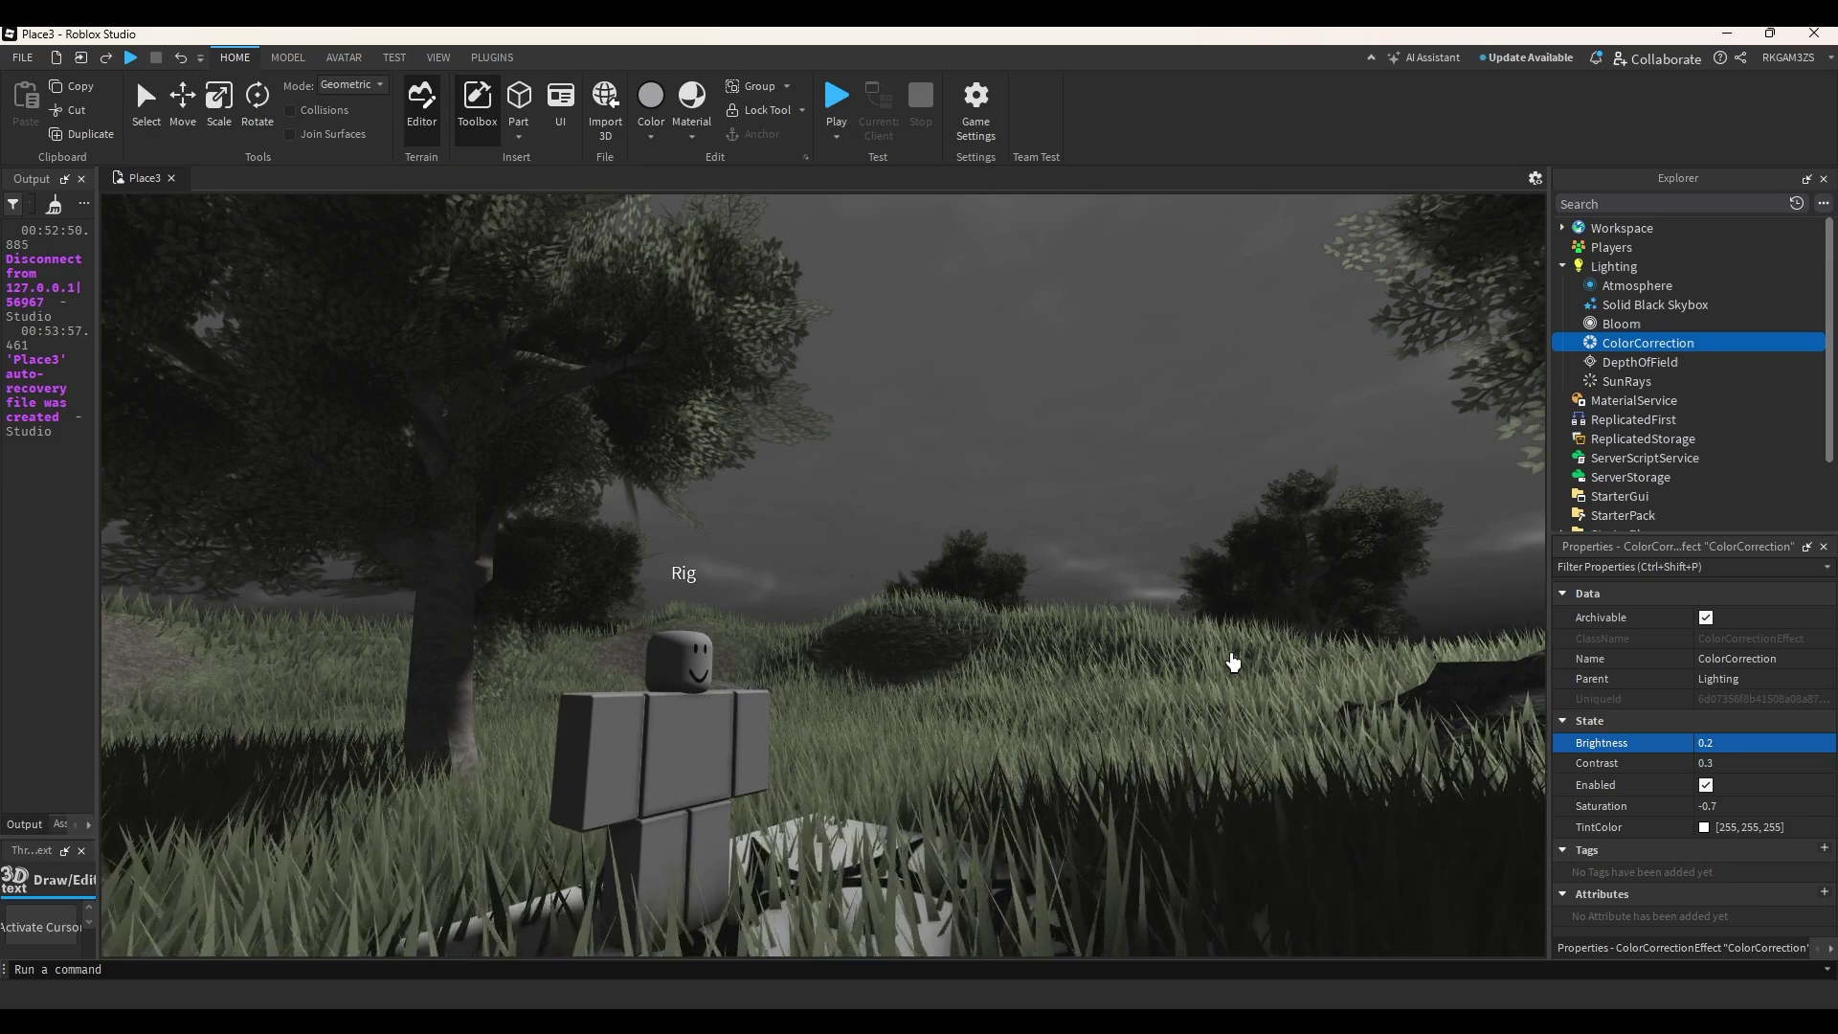
Disable the ColorCorrection effect and delete the Solid Black Skybox from Lighting.
left_click(1705, 785)
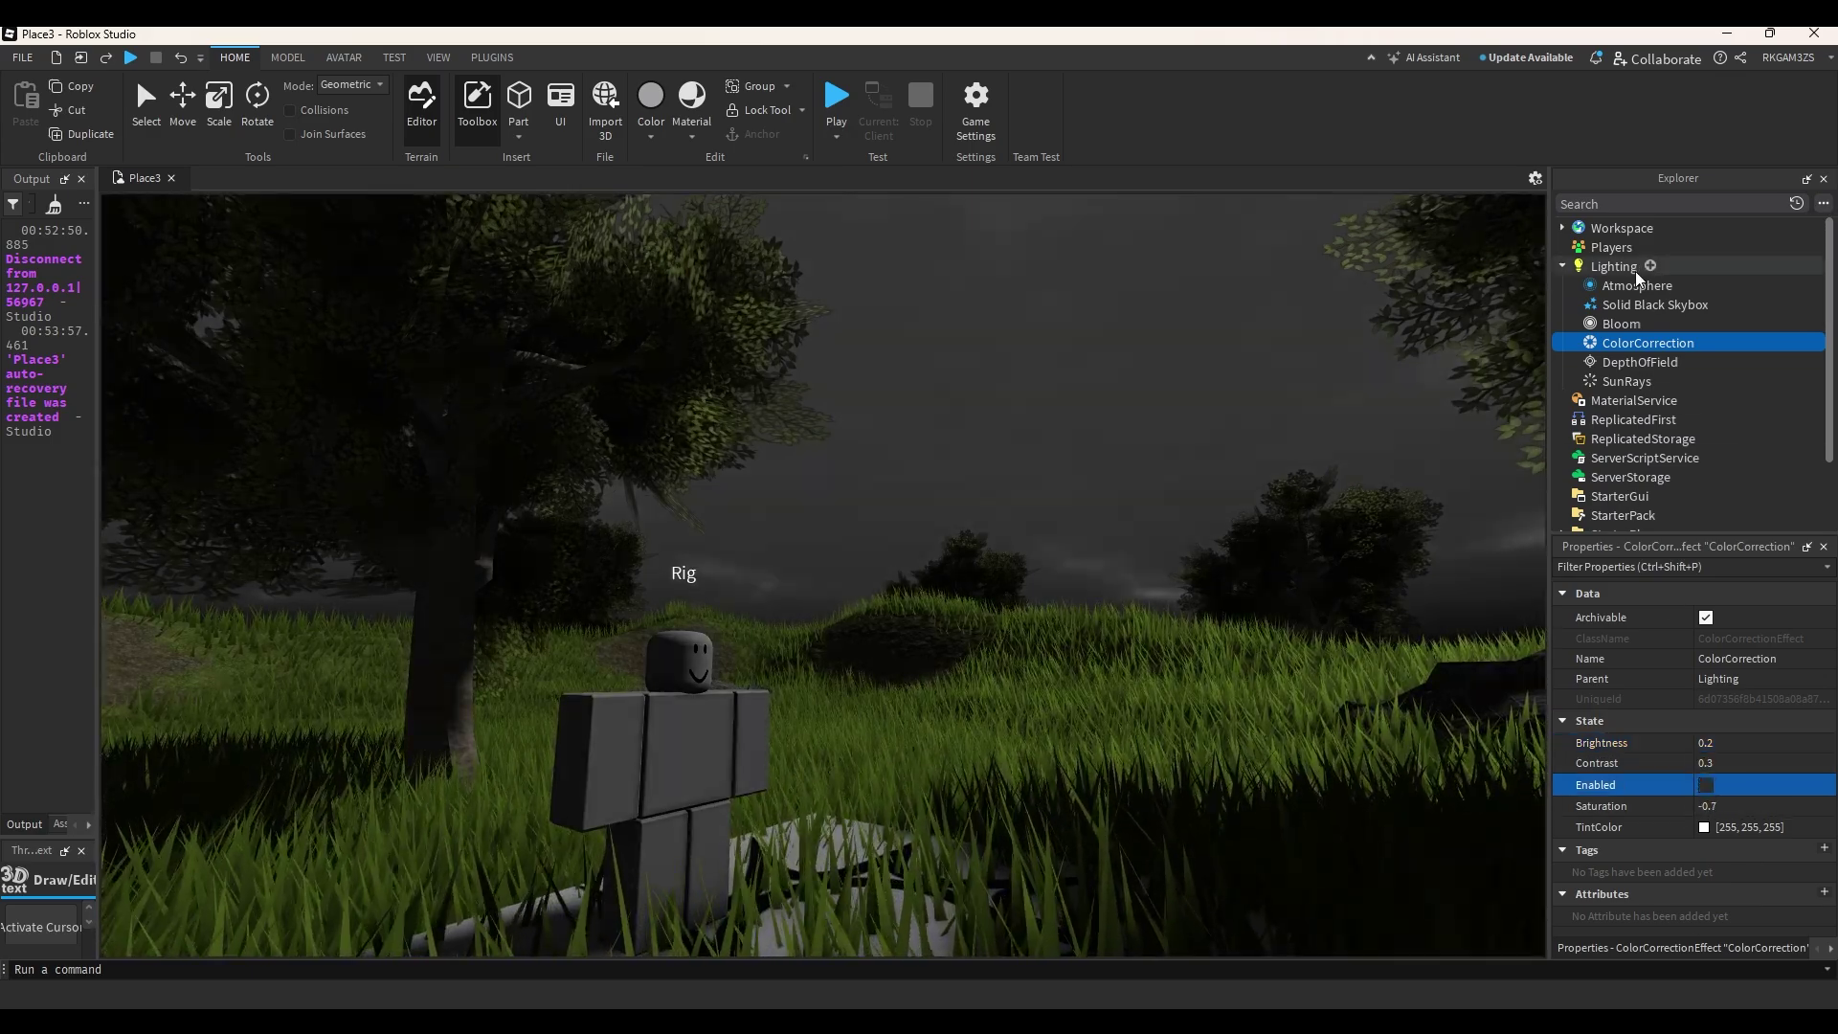
left_click(1616, 304)
key("Delete")
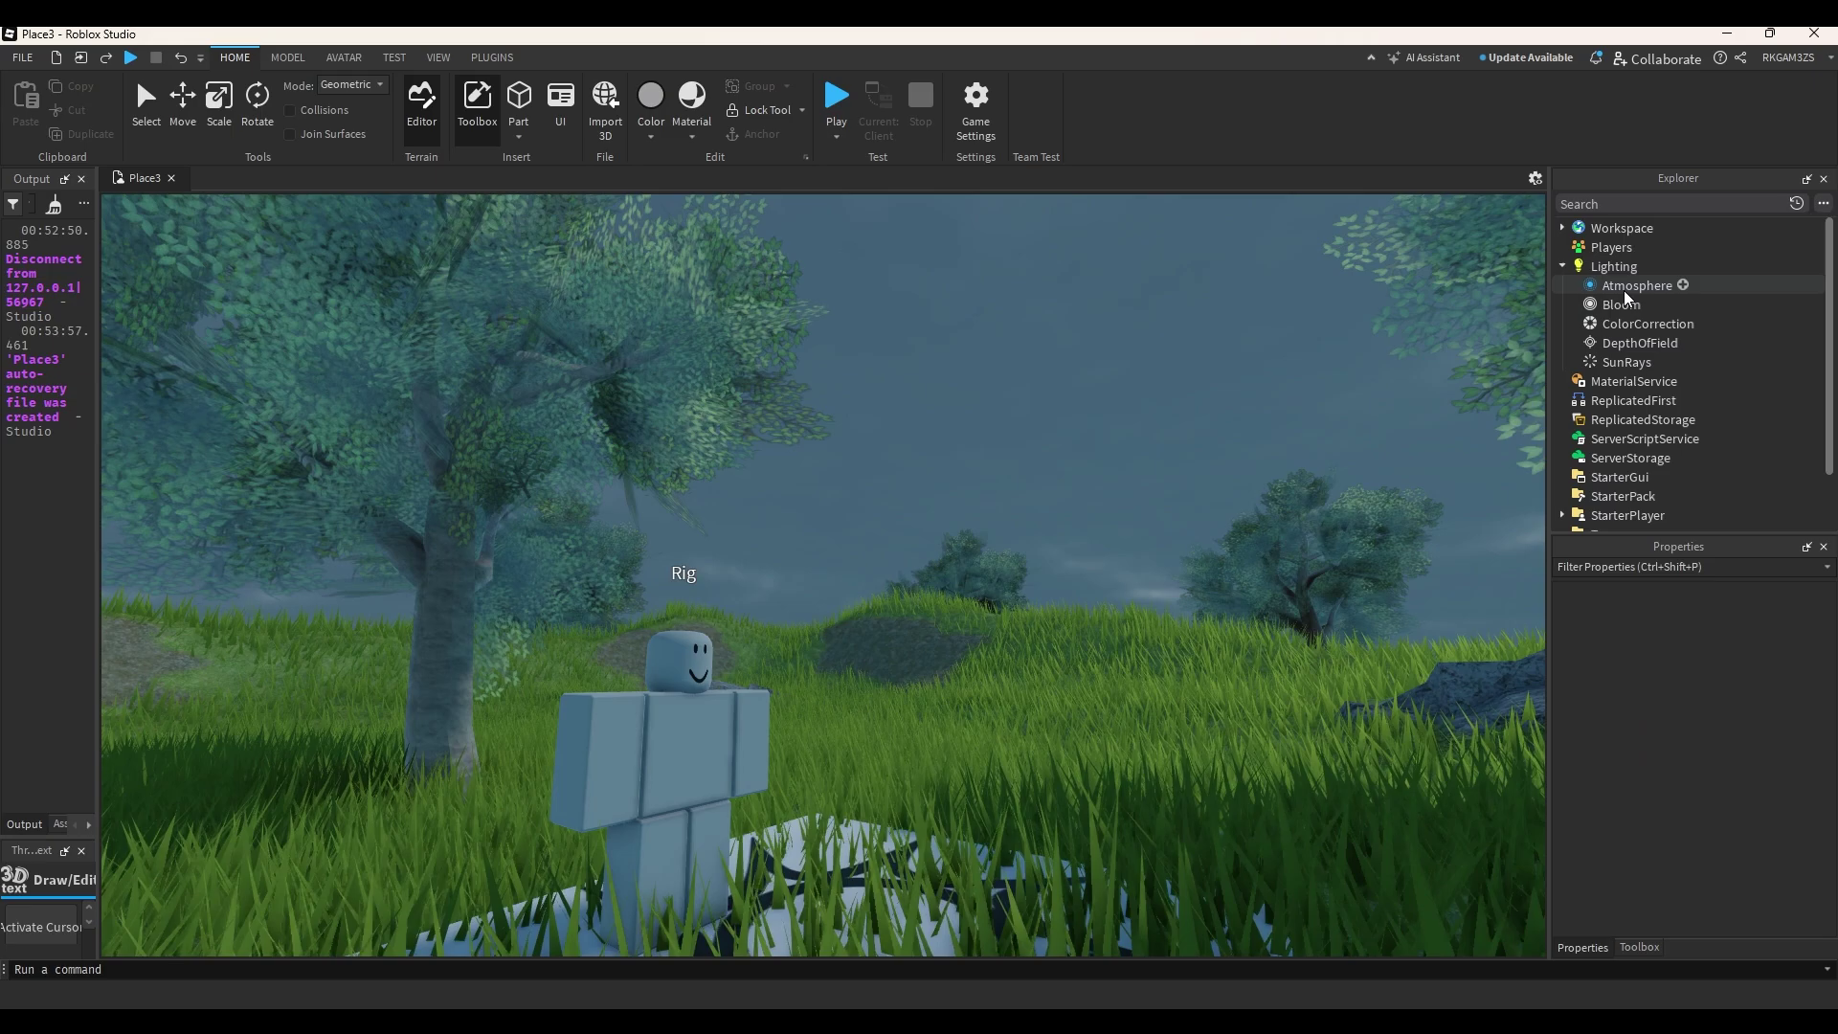
Set the clouds' Cover to 0.548 and their Color back to [255, 255, 255].
left_click(1562, 228)
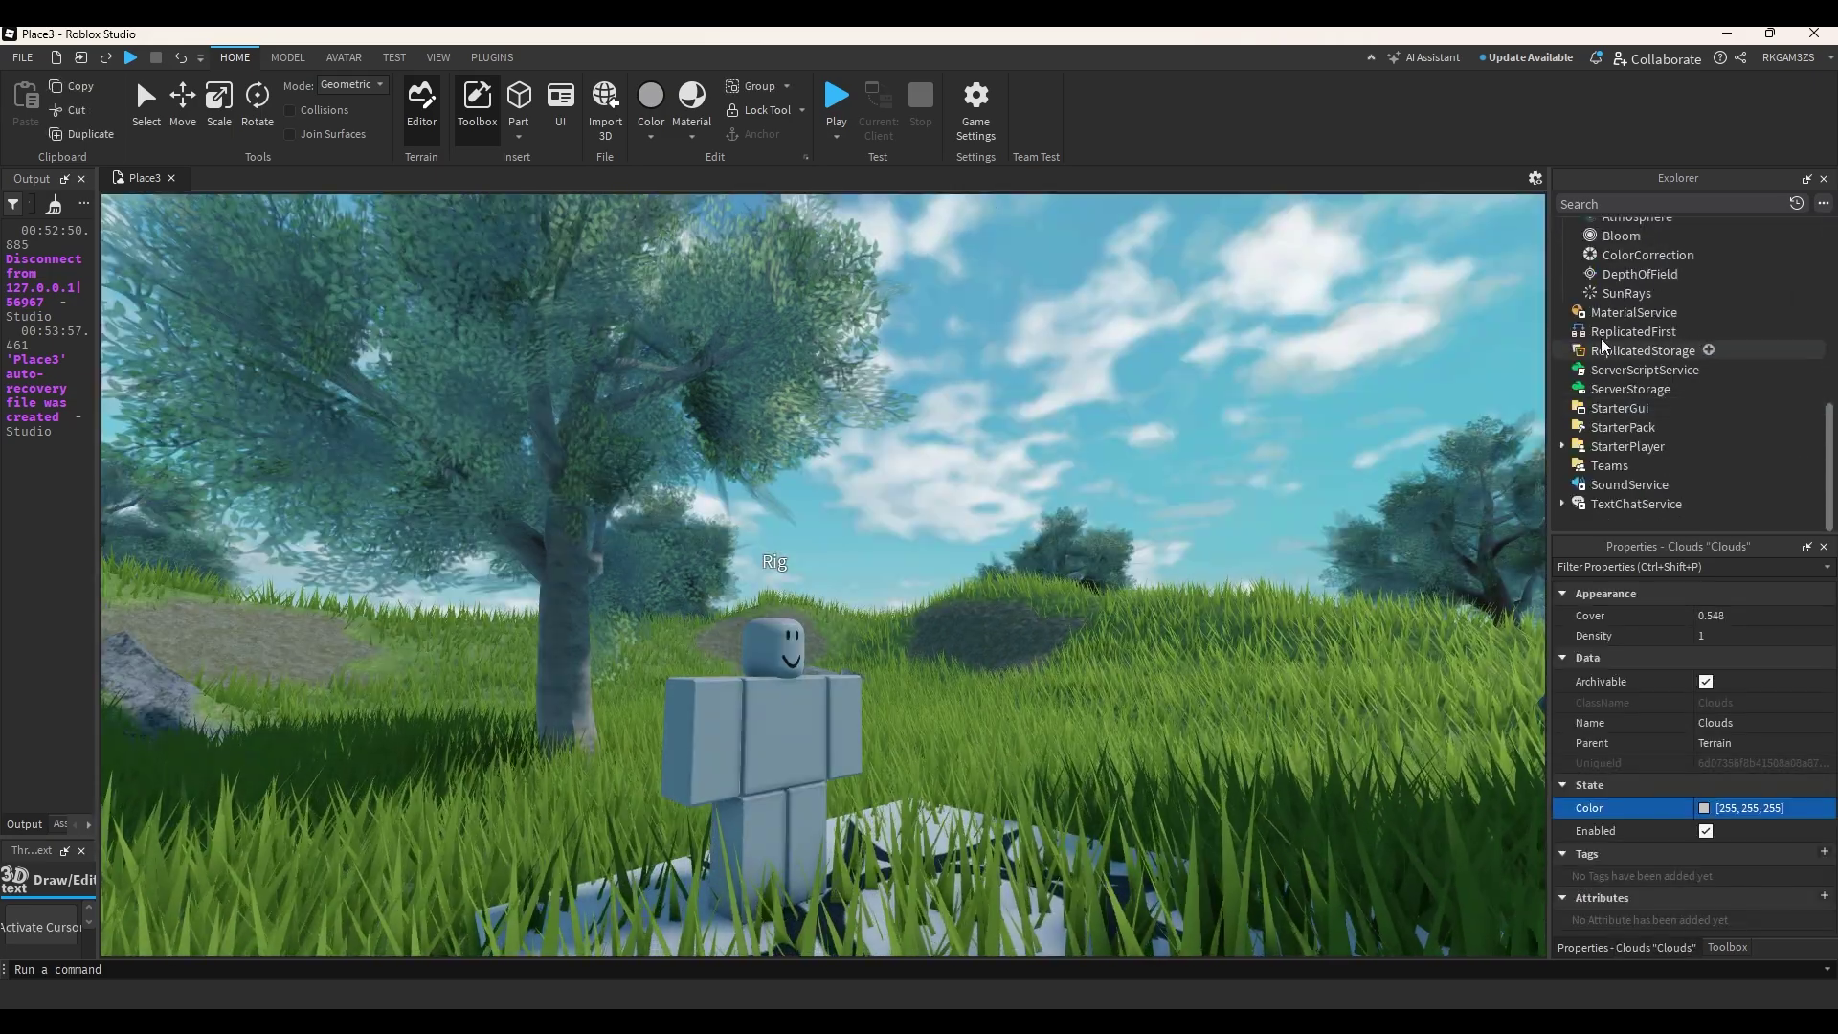
Re-enable the ColorCorrection effect and set its Saturation to 0.5.
scroll(1628, 364, "up", 3)
left_click(1648, 427)
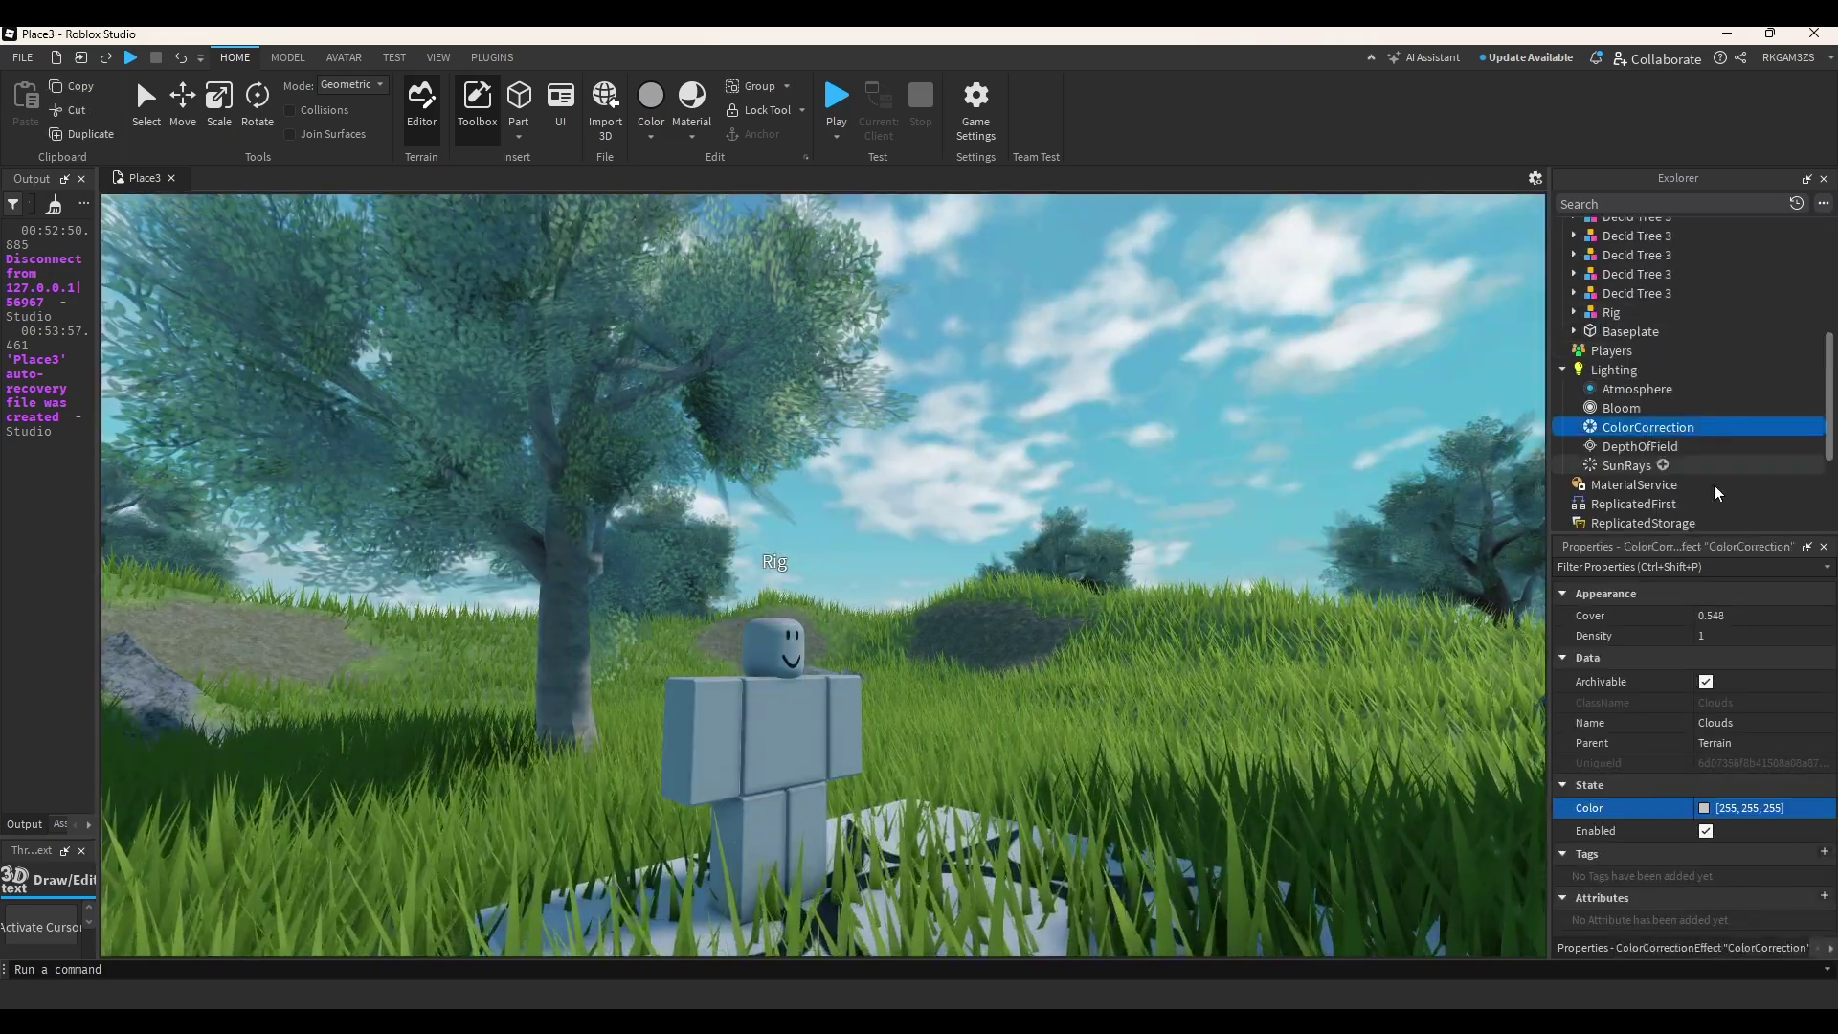
left_click(1705, 785)
left_click(1748, 807)
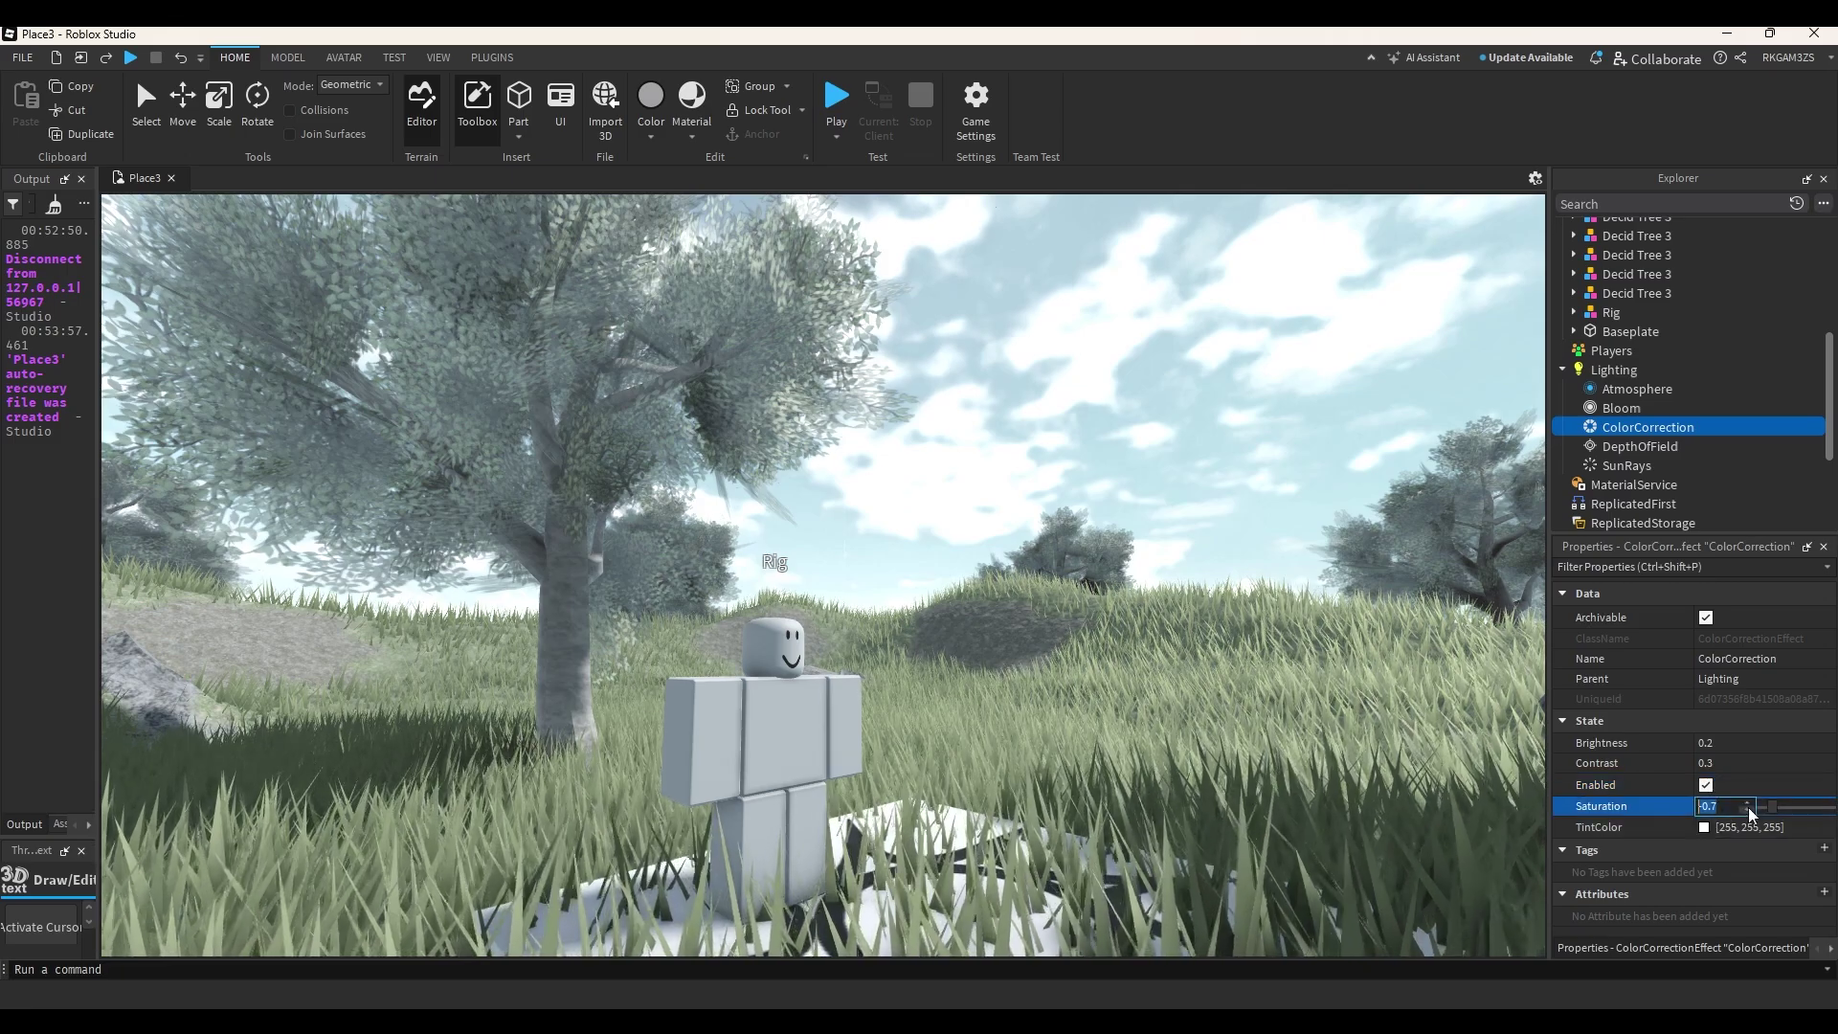
type("0.5")
key("Return")
left_click(1746, 766)
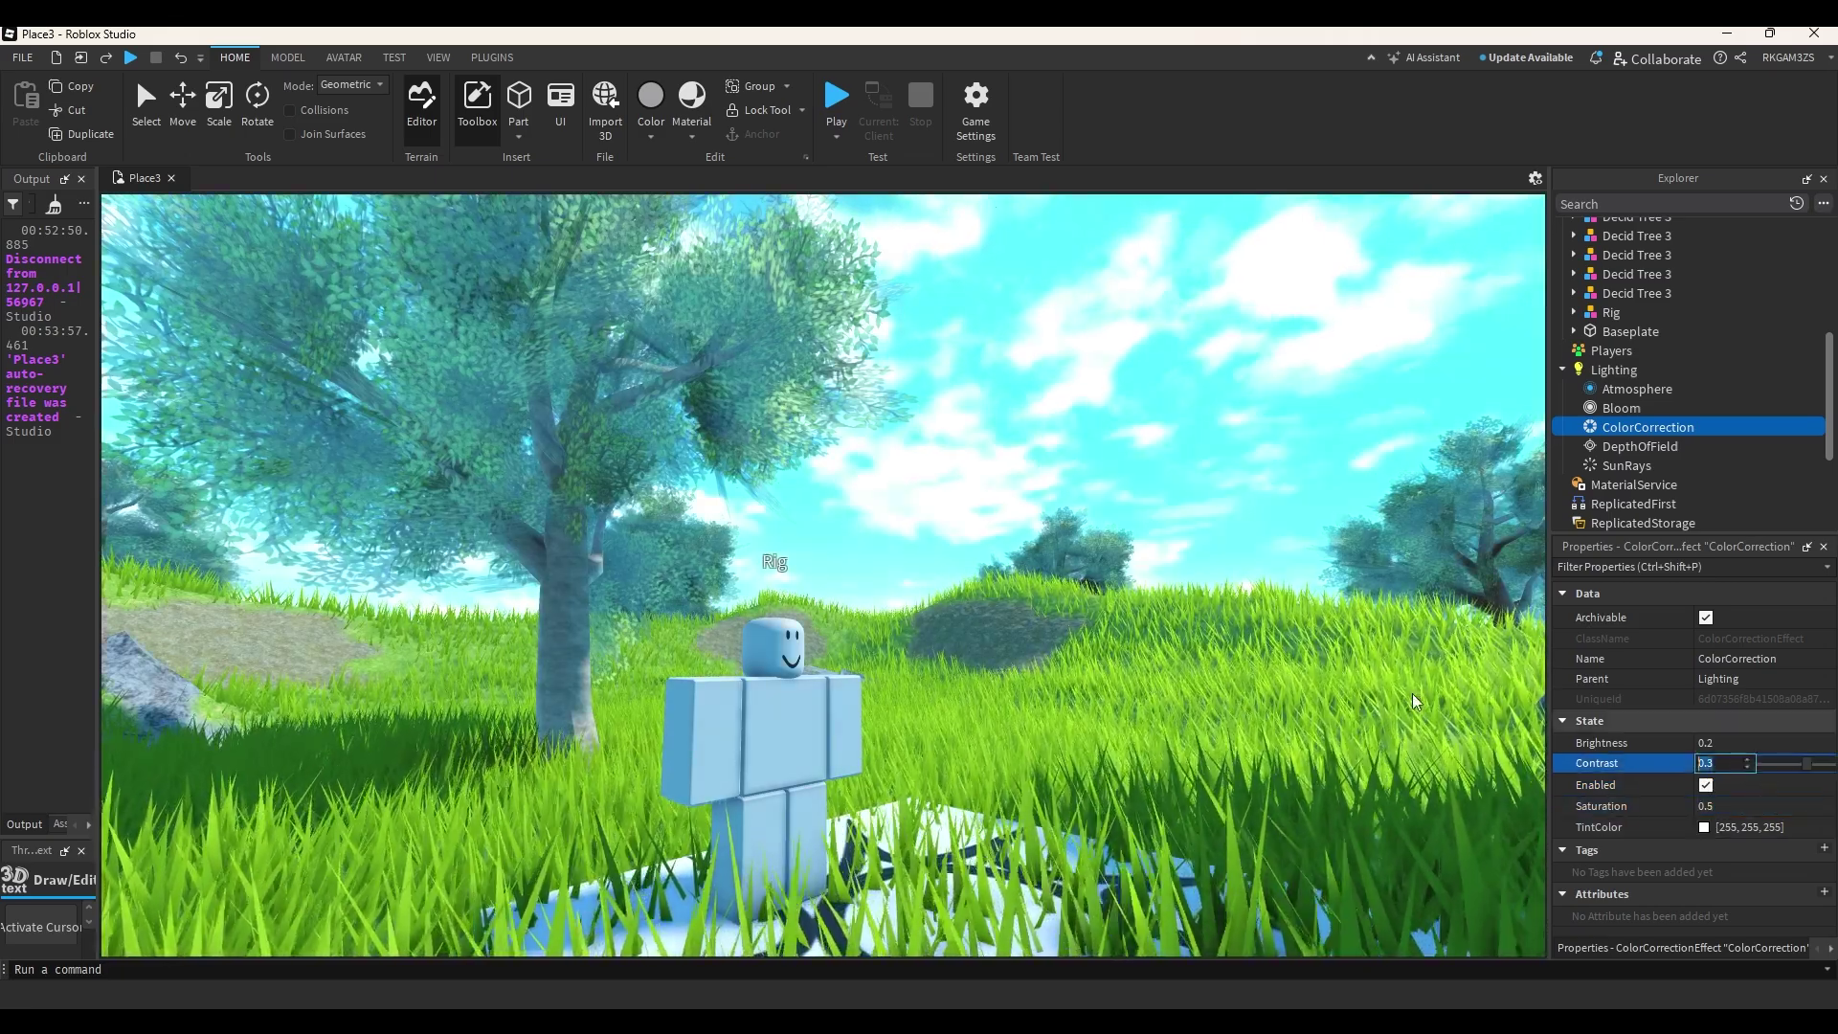
scroll(1128, 517, "down", 2)
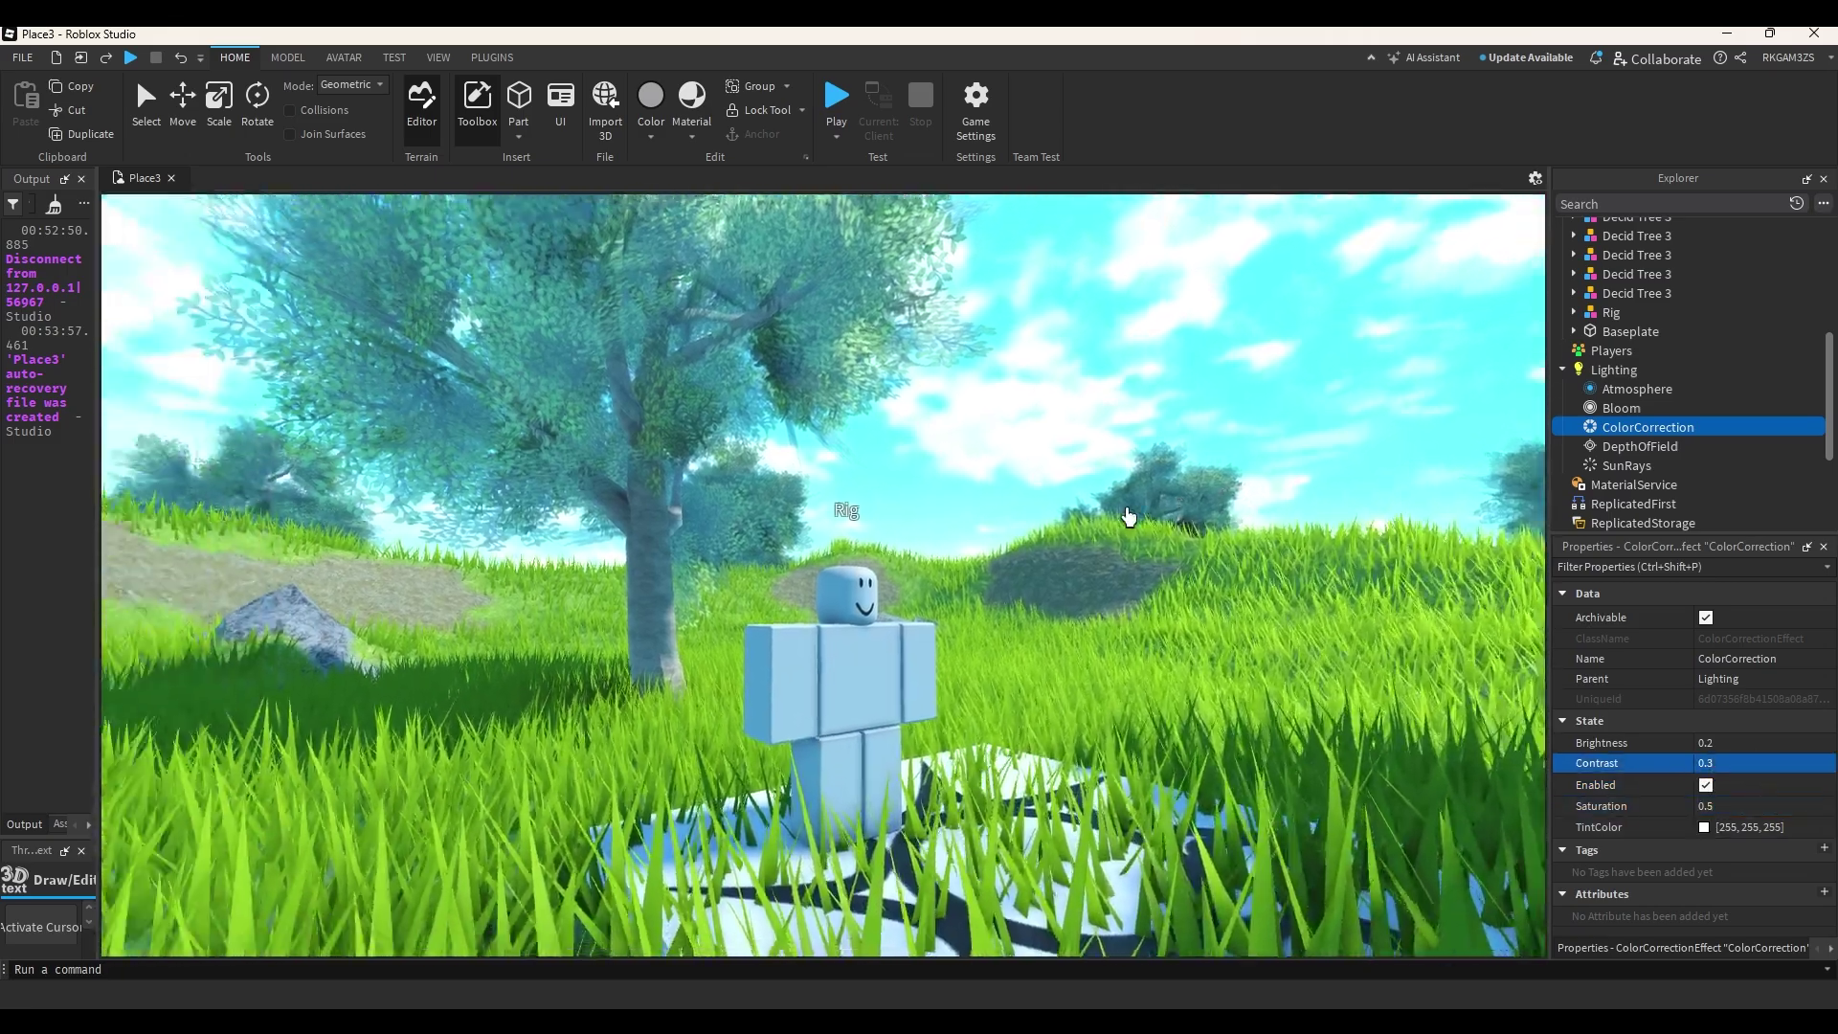
scroll(1130, 518, "down", 2)
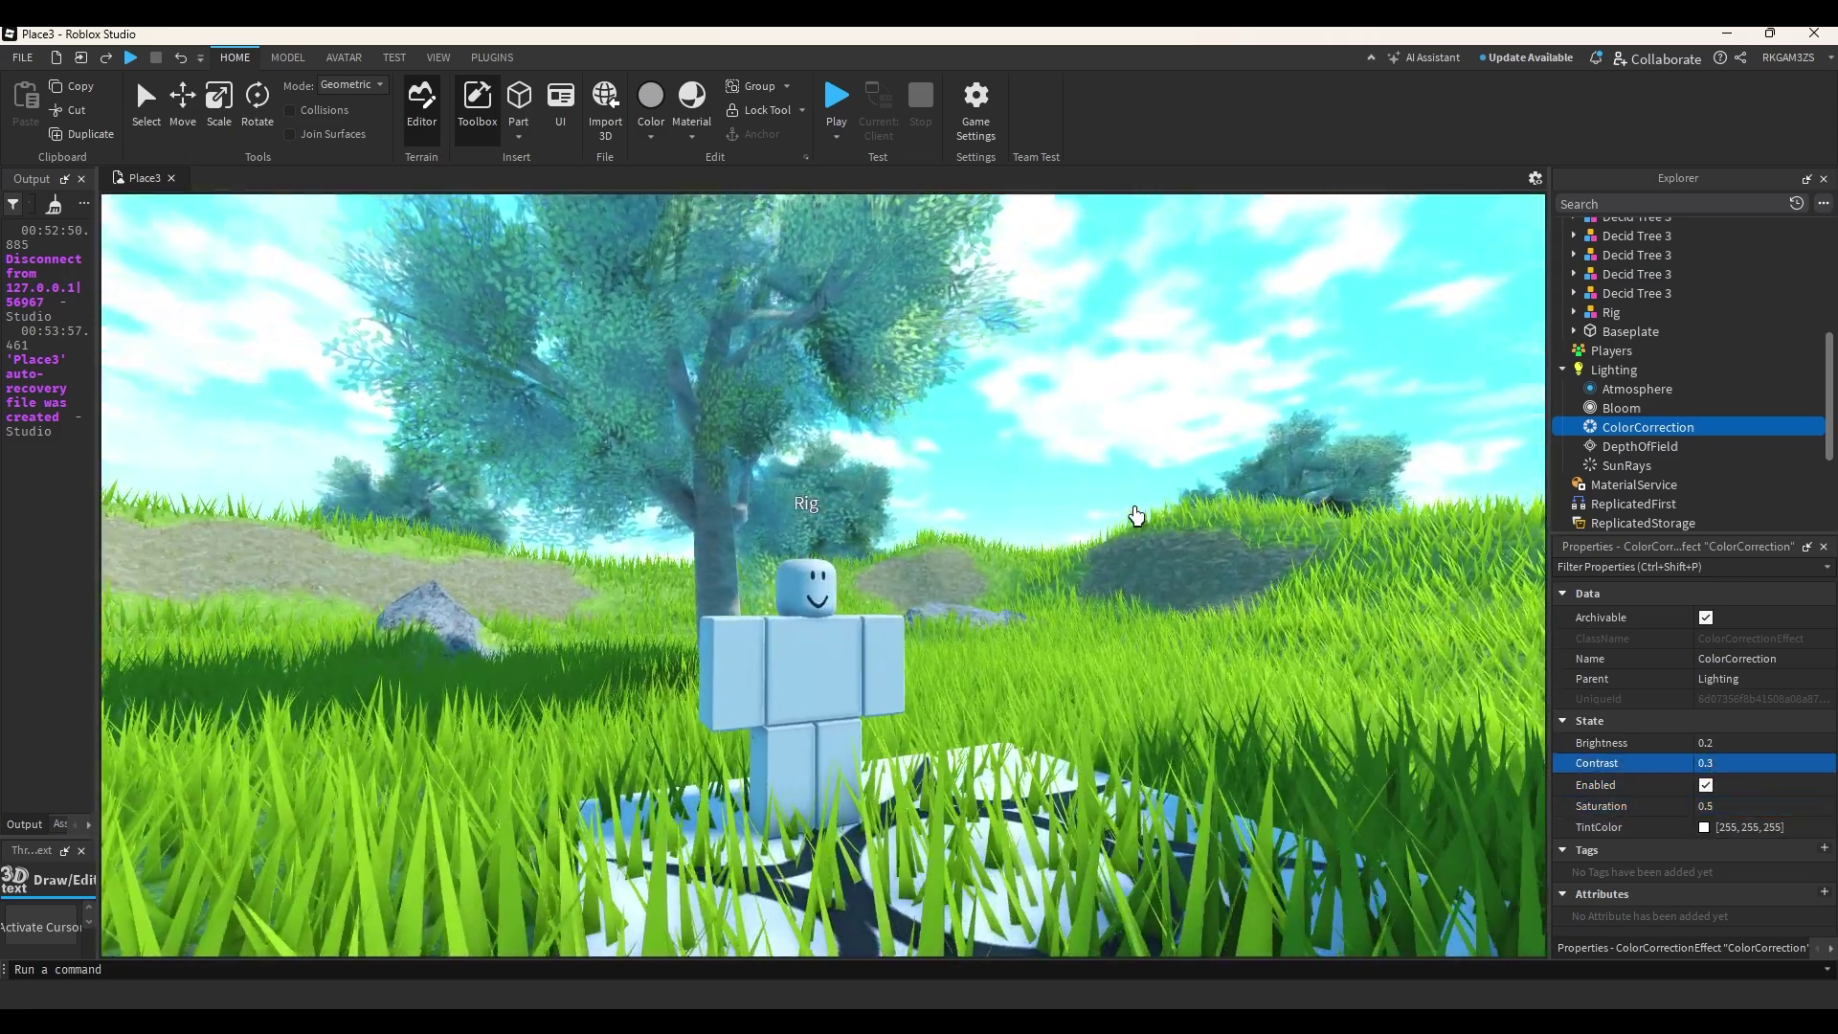
scroll(1169, 508, "up", 3)
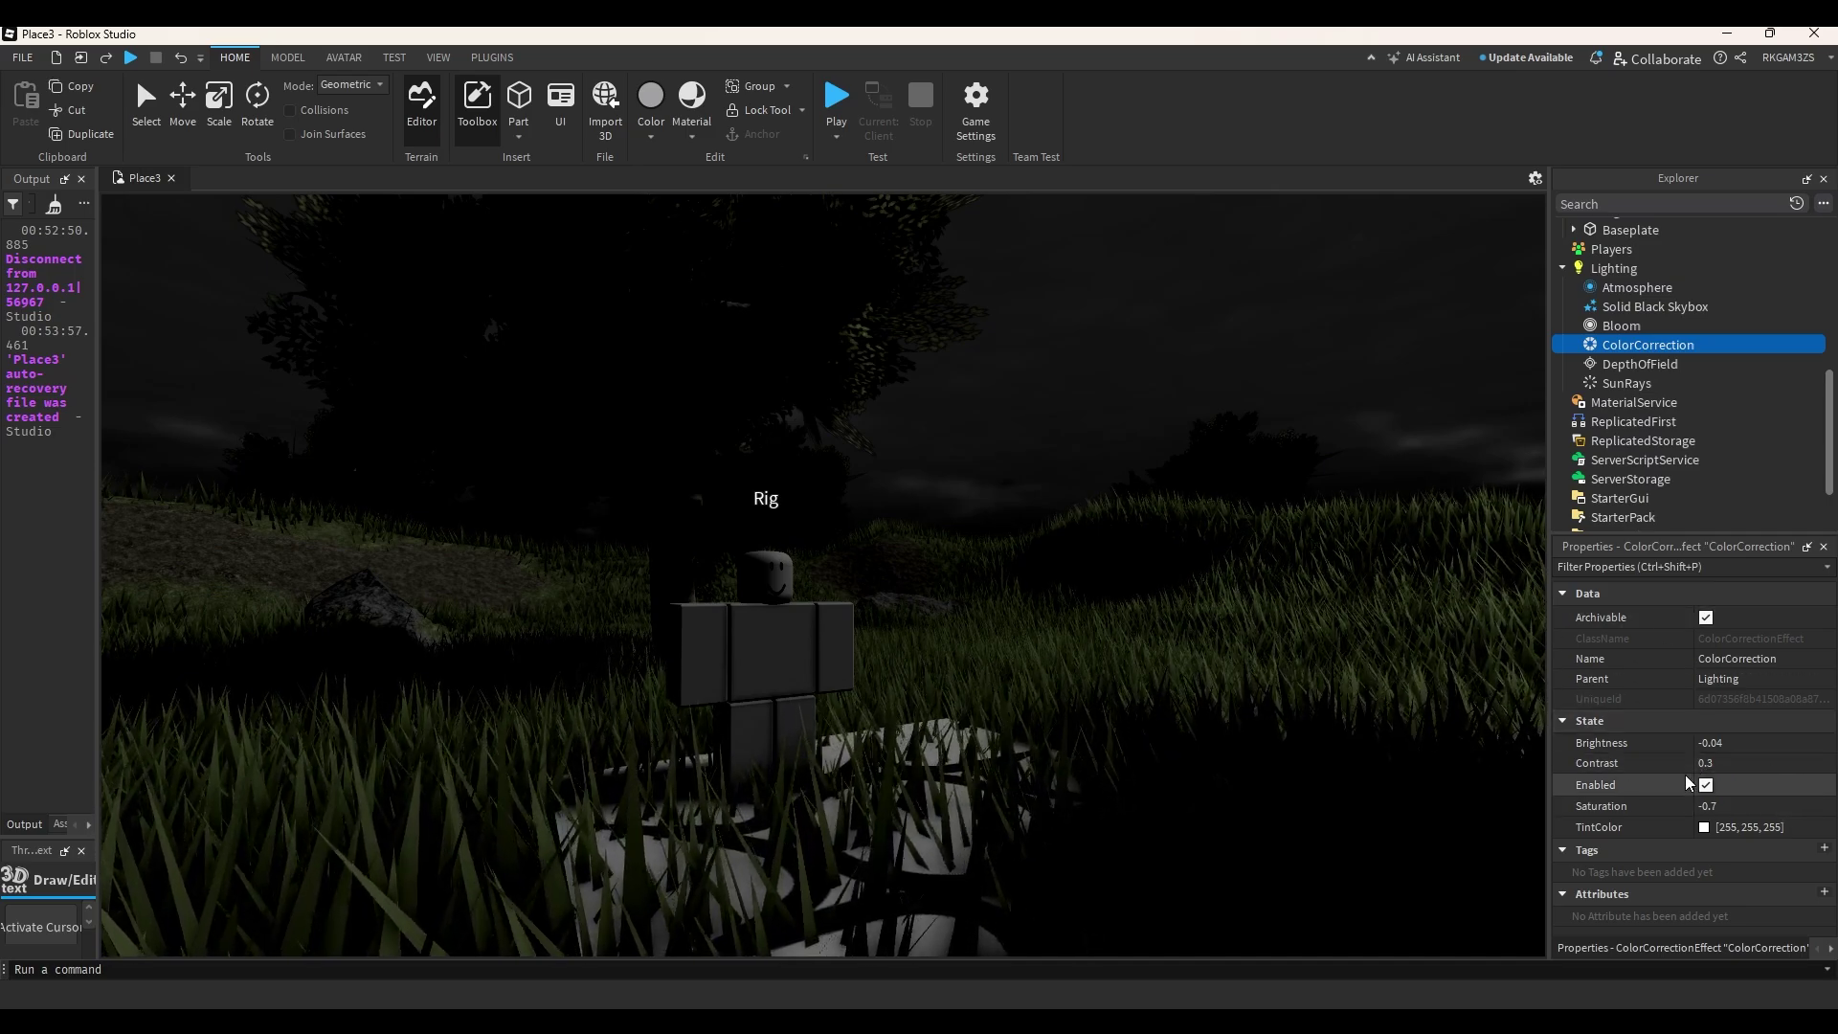
Set the ColorCorrection's Saturation to -0.6 and its Brightness to 0.1, checking the dark scene around the Rig.
left_click(1718, 807)
left_click_drag(1781, 806, 1779, 810)
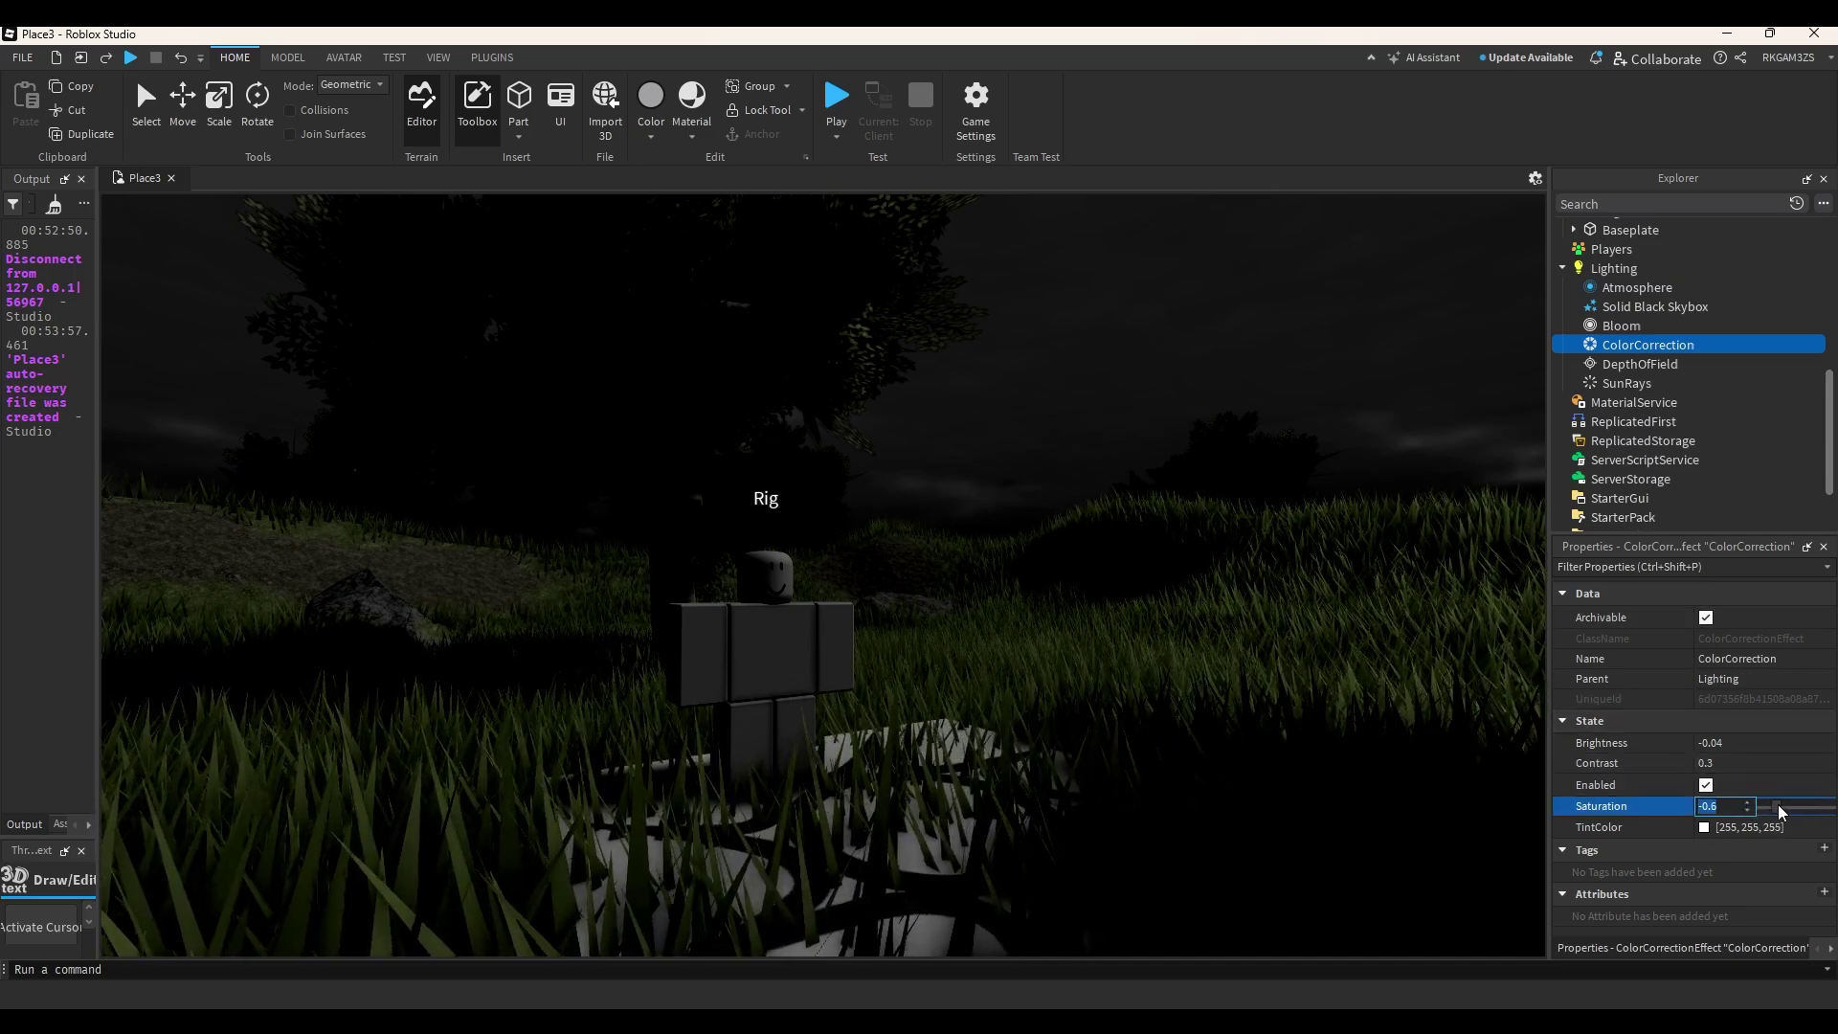
left_click(1739, 764)
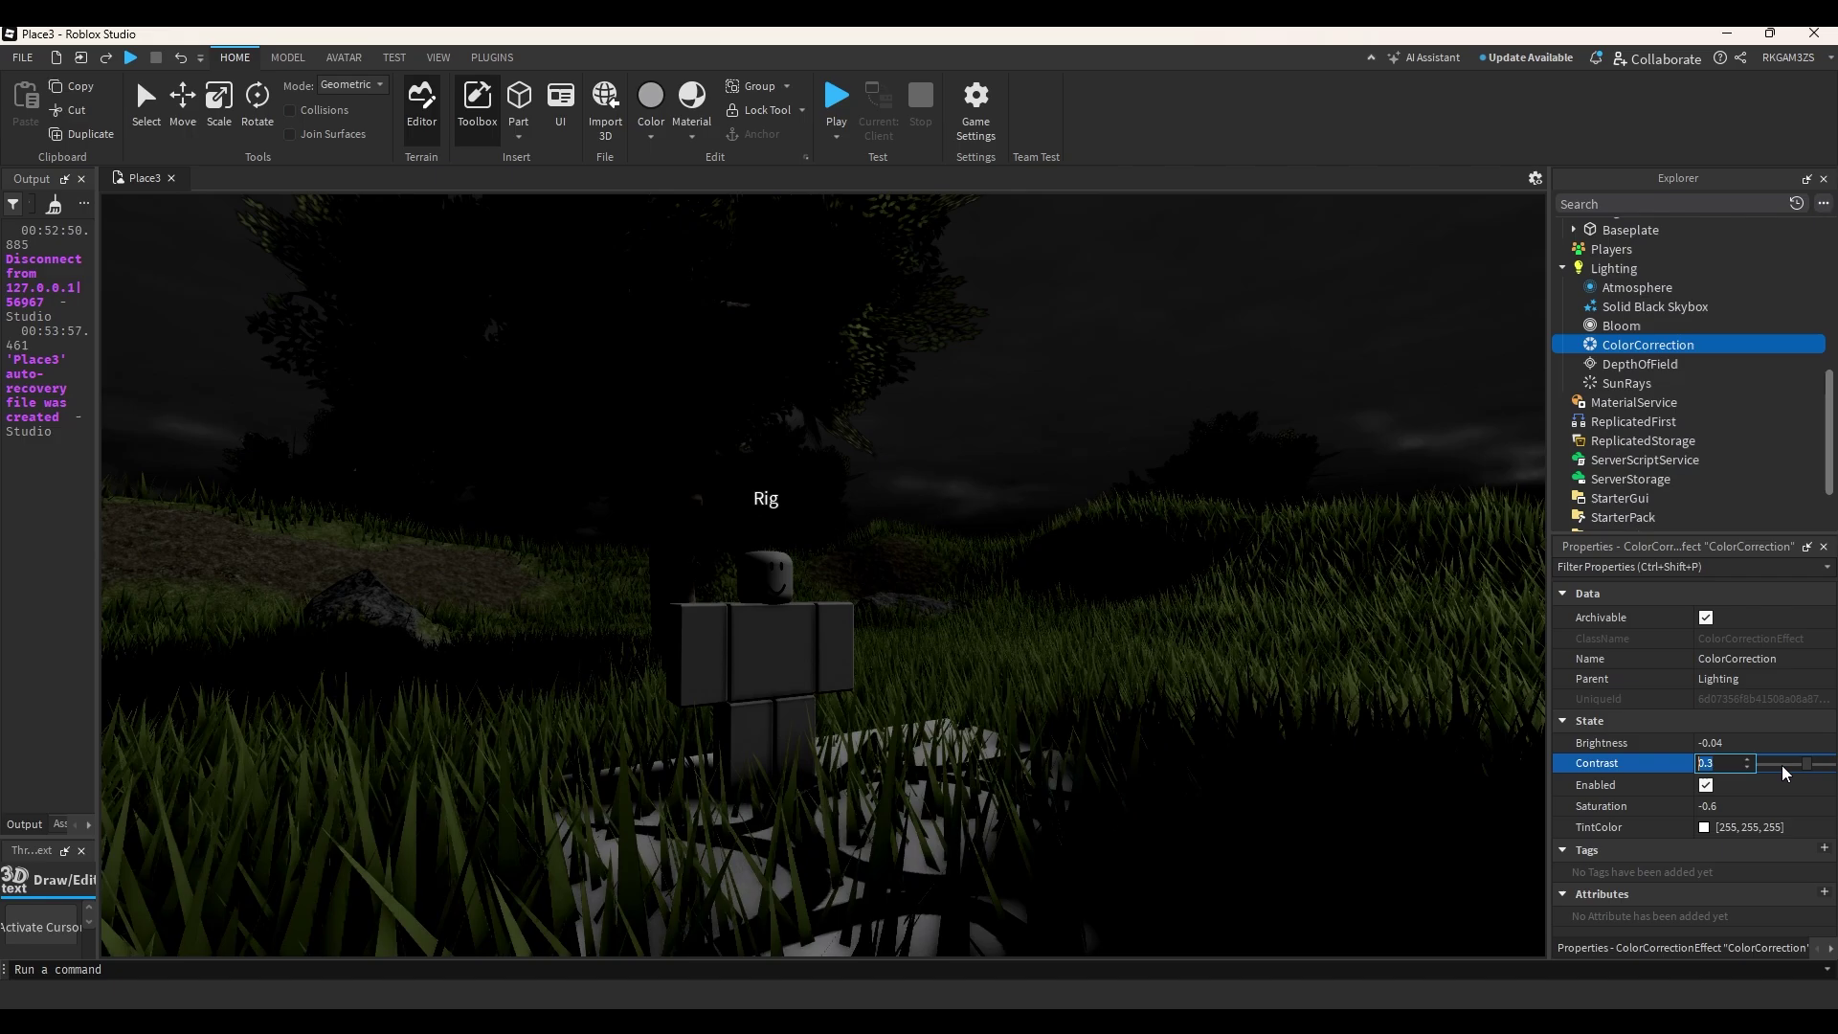
right_click_drag(1379, 718, 1174, 678)
left_click(1724, 743)
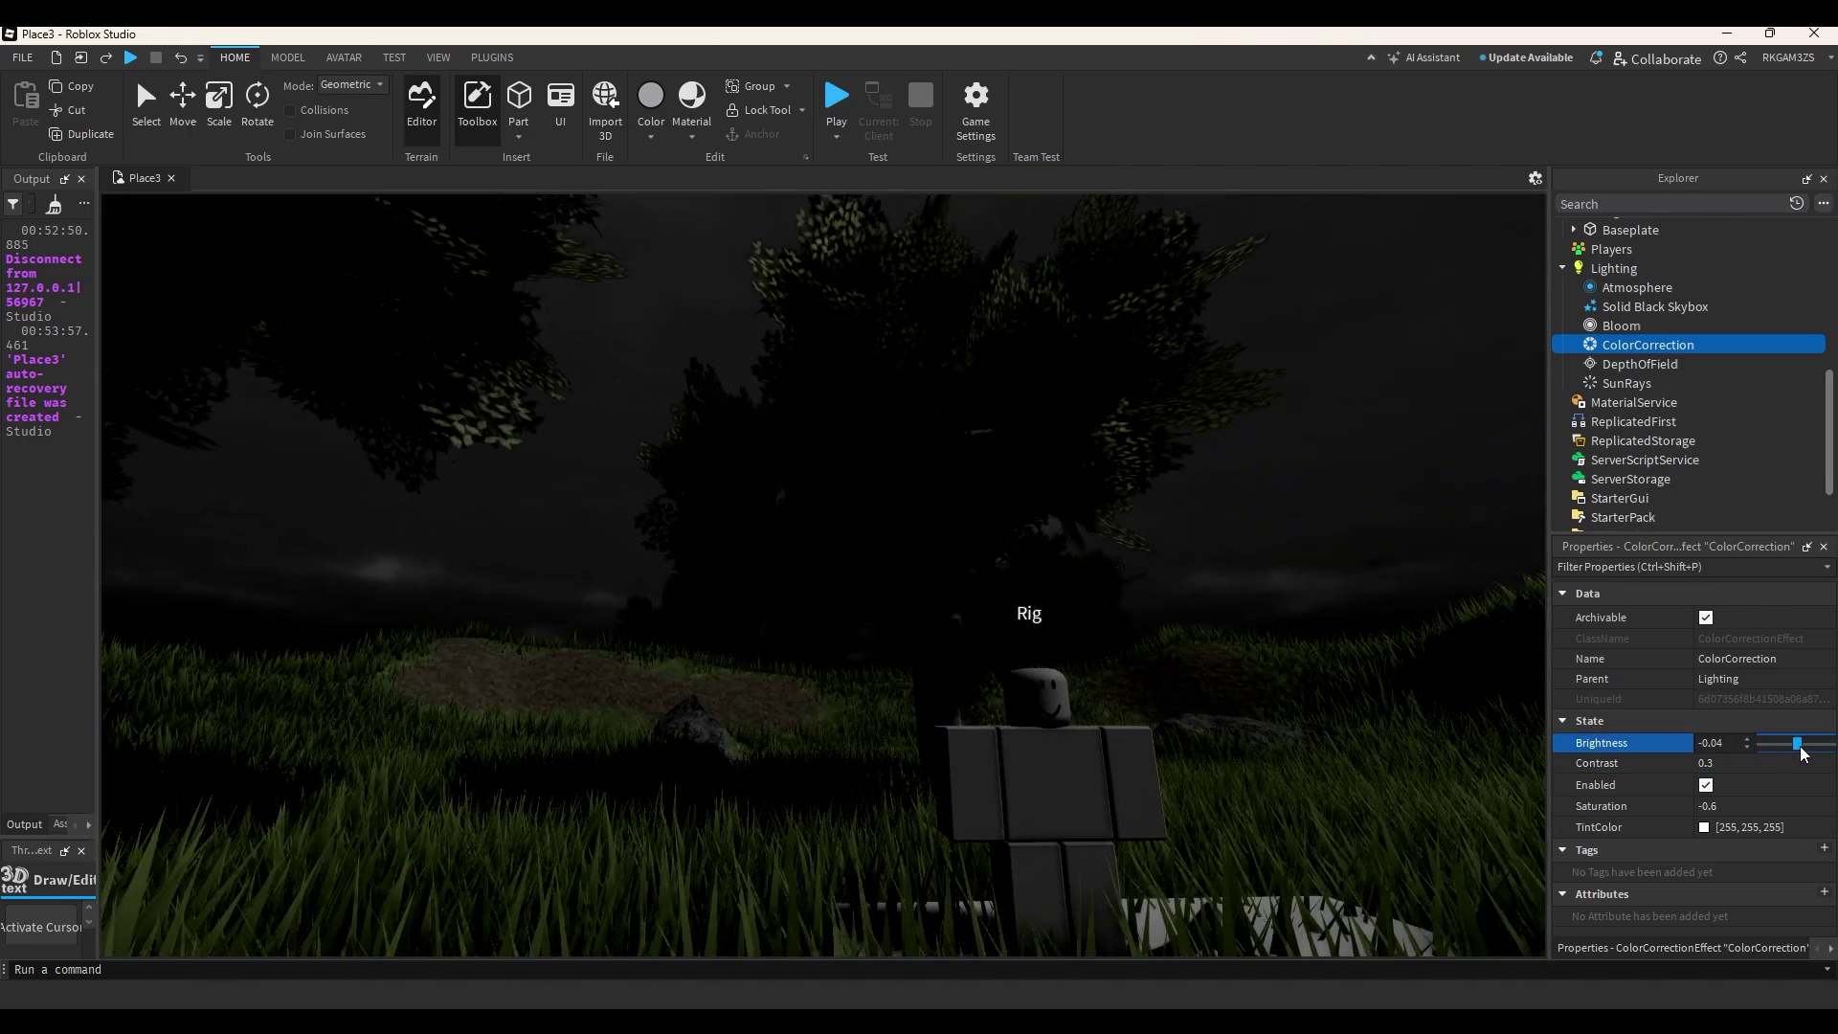
left_click_drag(1799, 745, 1804, 746)
right_click_drag(843, 675, 961, 698)
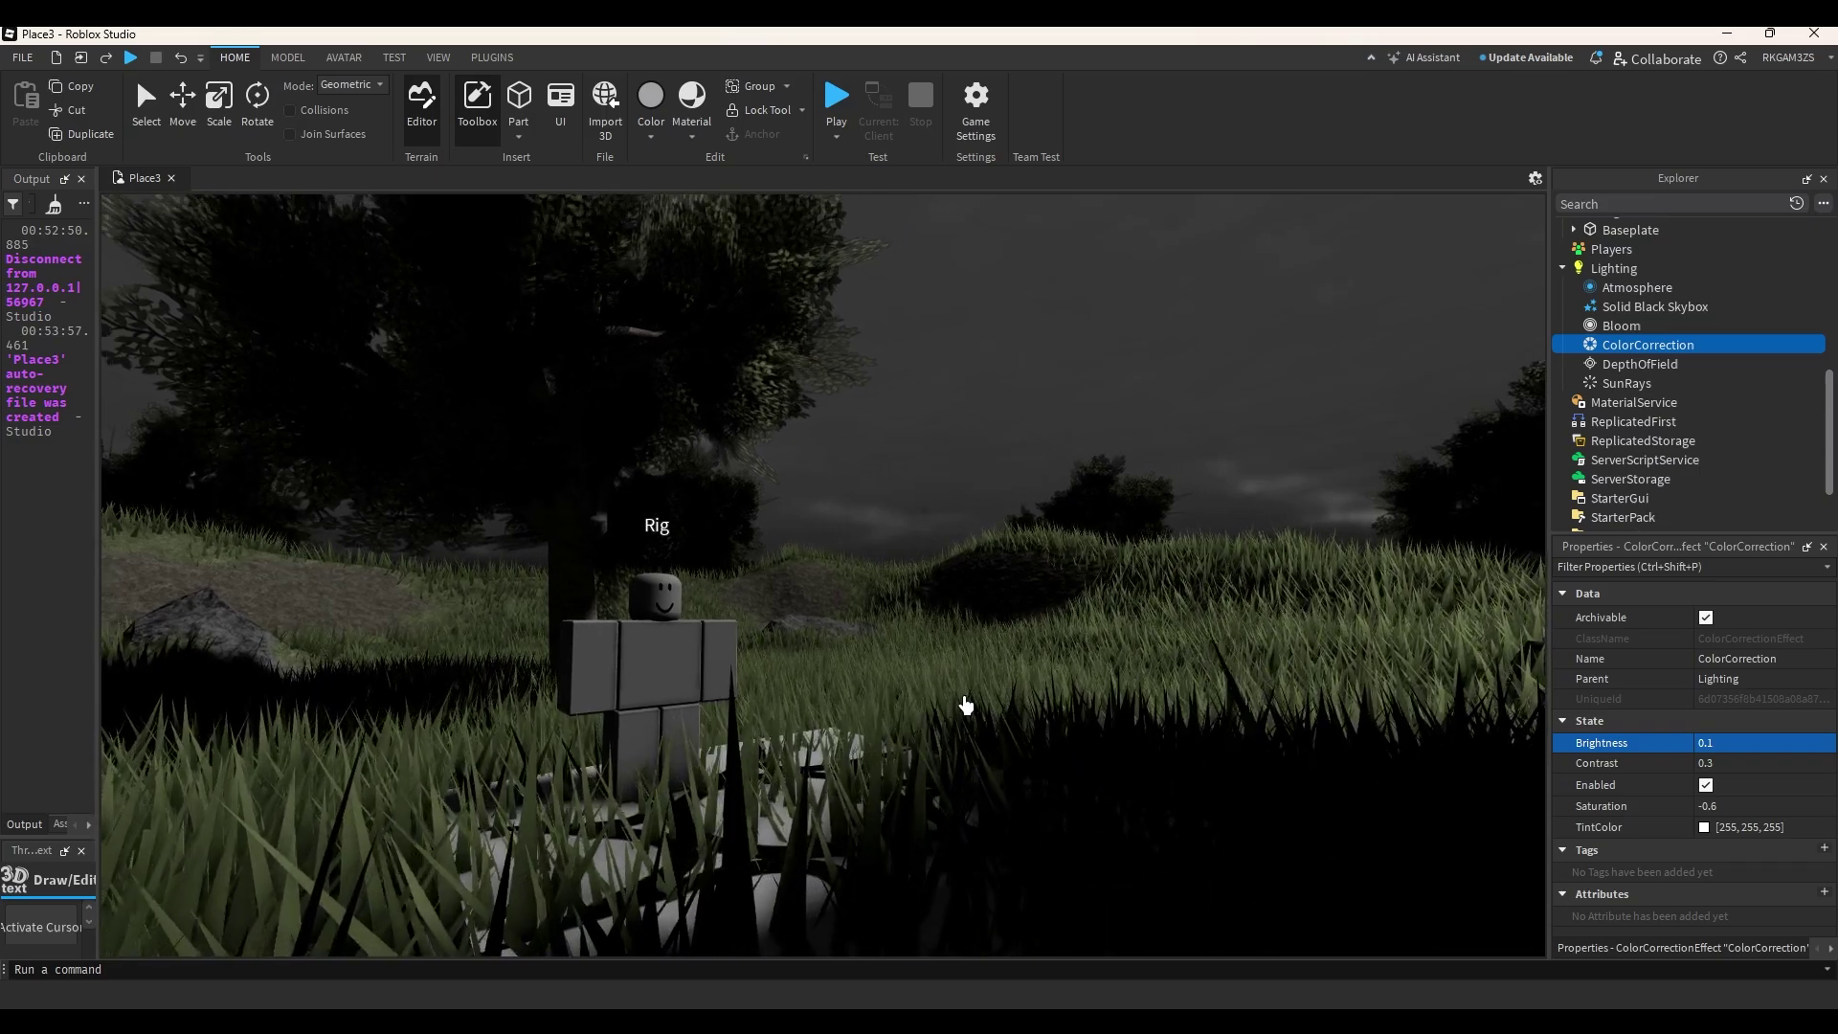
right_click_drag(1032, 734, 1036, 734)
key("s")
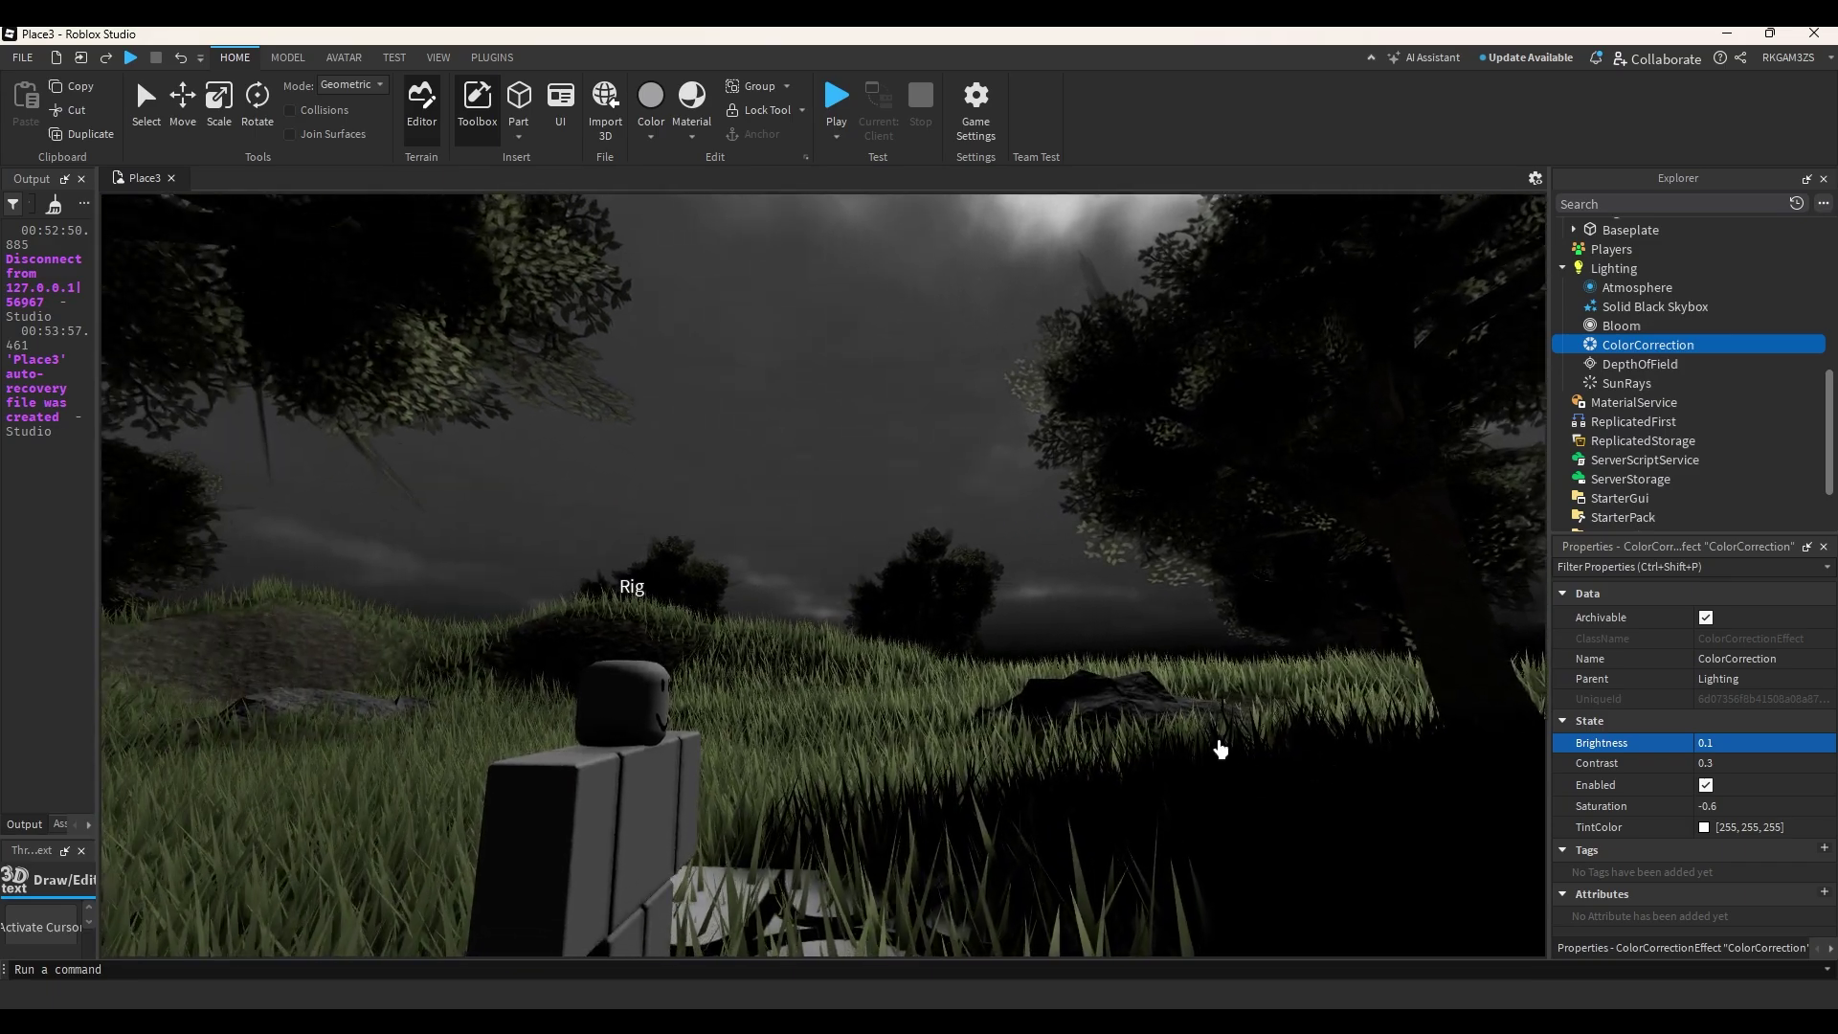
Undo the dark-mood color correction changes and the black skybox until the original Sky is restored.
left_click(180, 57)
left_click(180, 58)
left_click(180, 57)
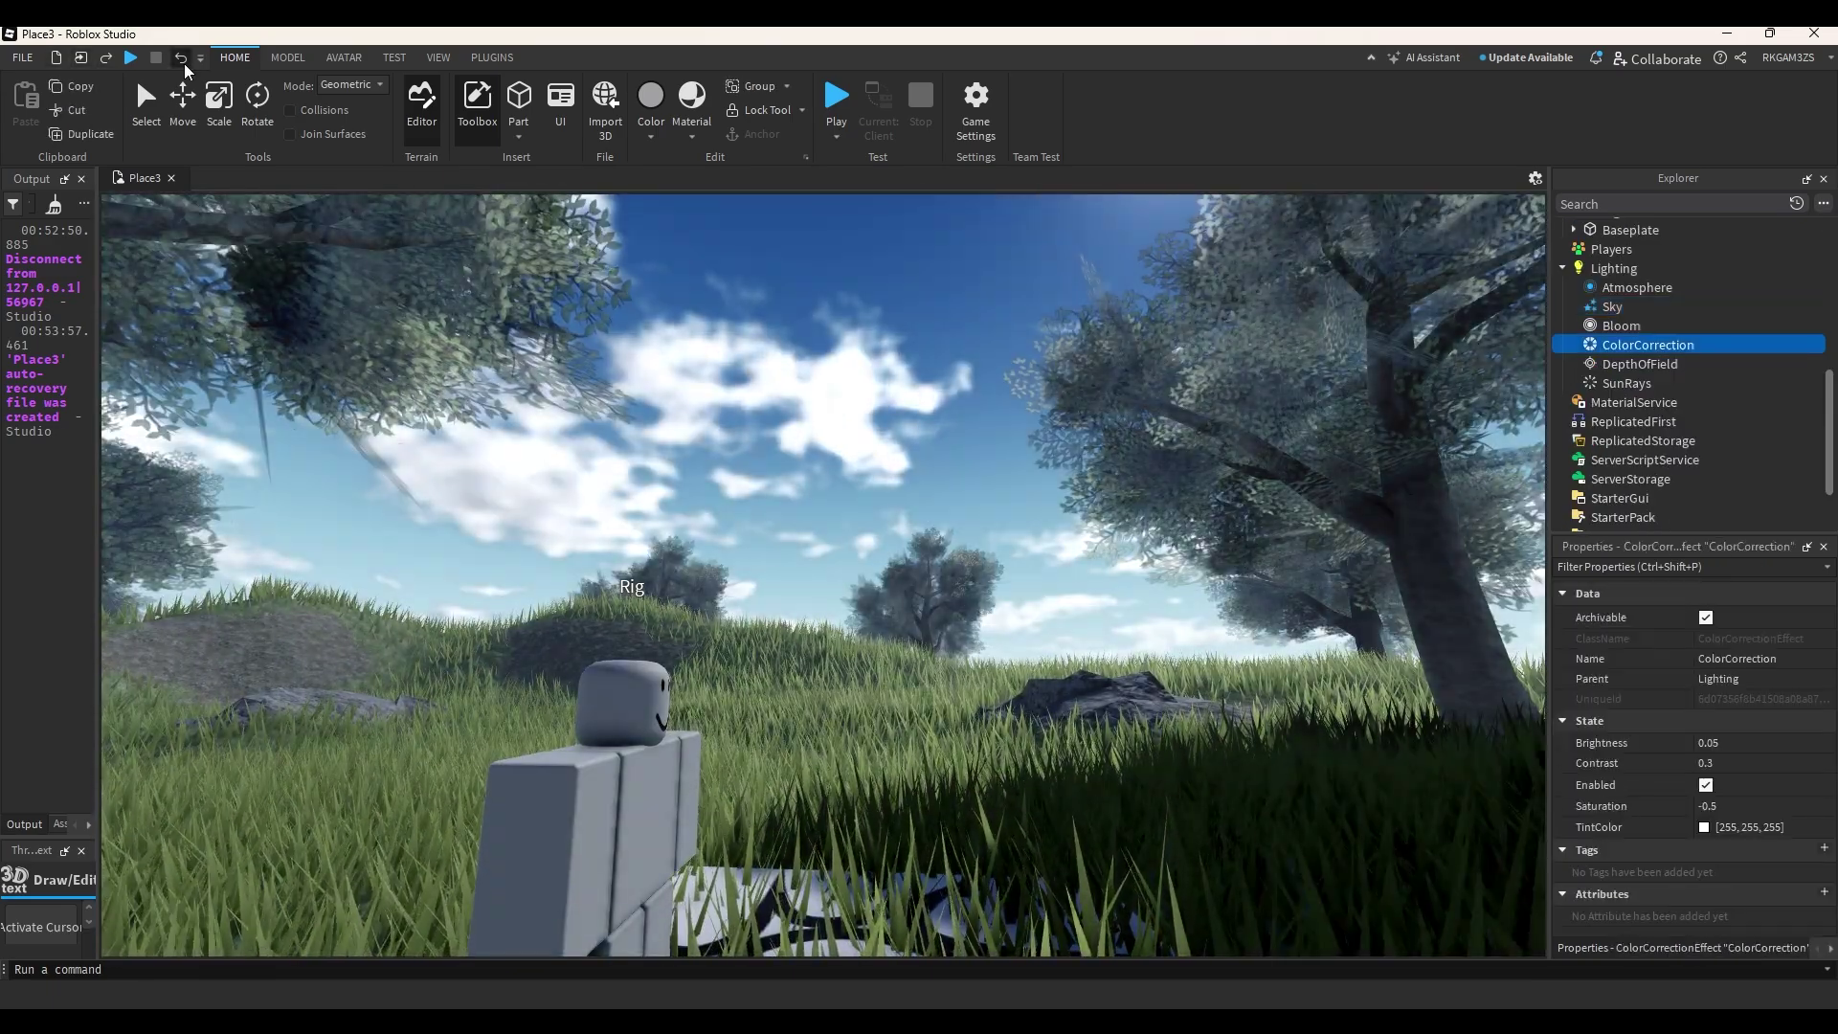
left_click(180, 57)
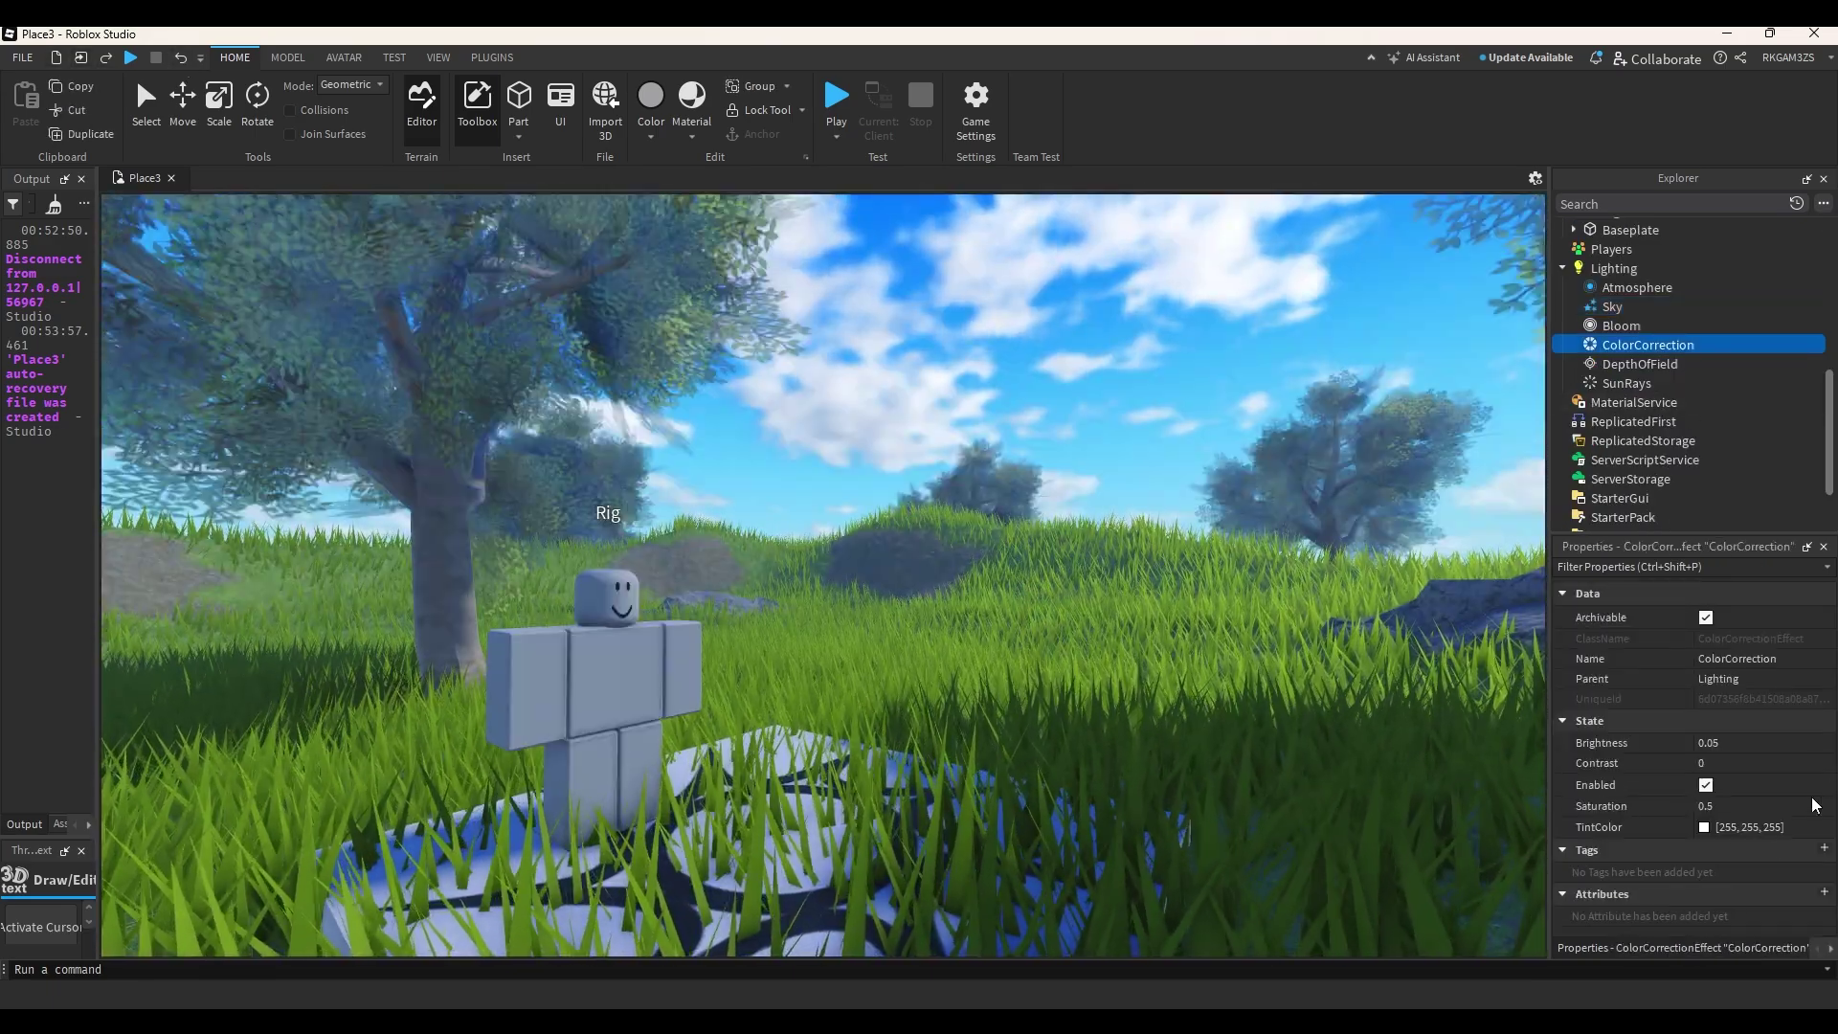
Set the ColorCorrection's Contrast to 0.2 and check the bright scene around the Rig.
left_click(1745, 763)
left_click(1802, 766)
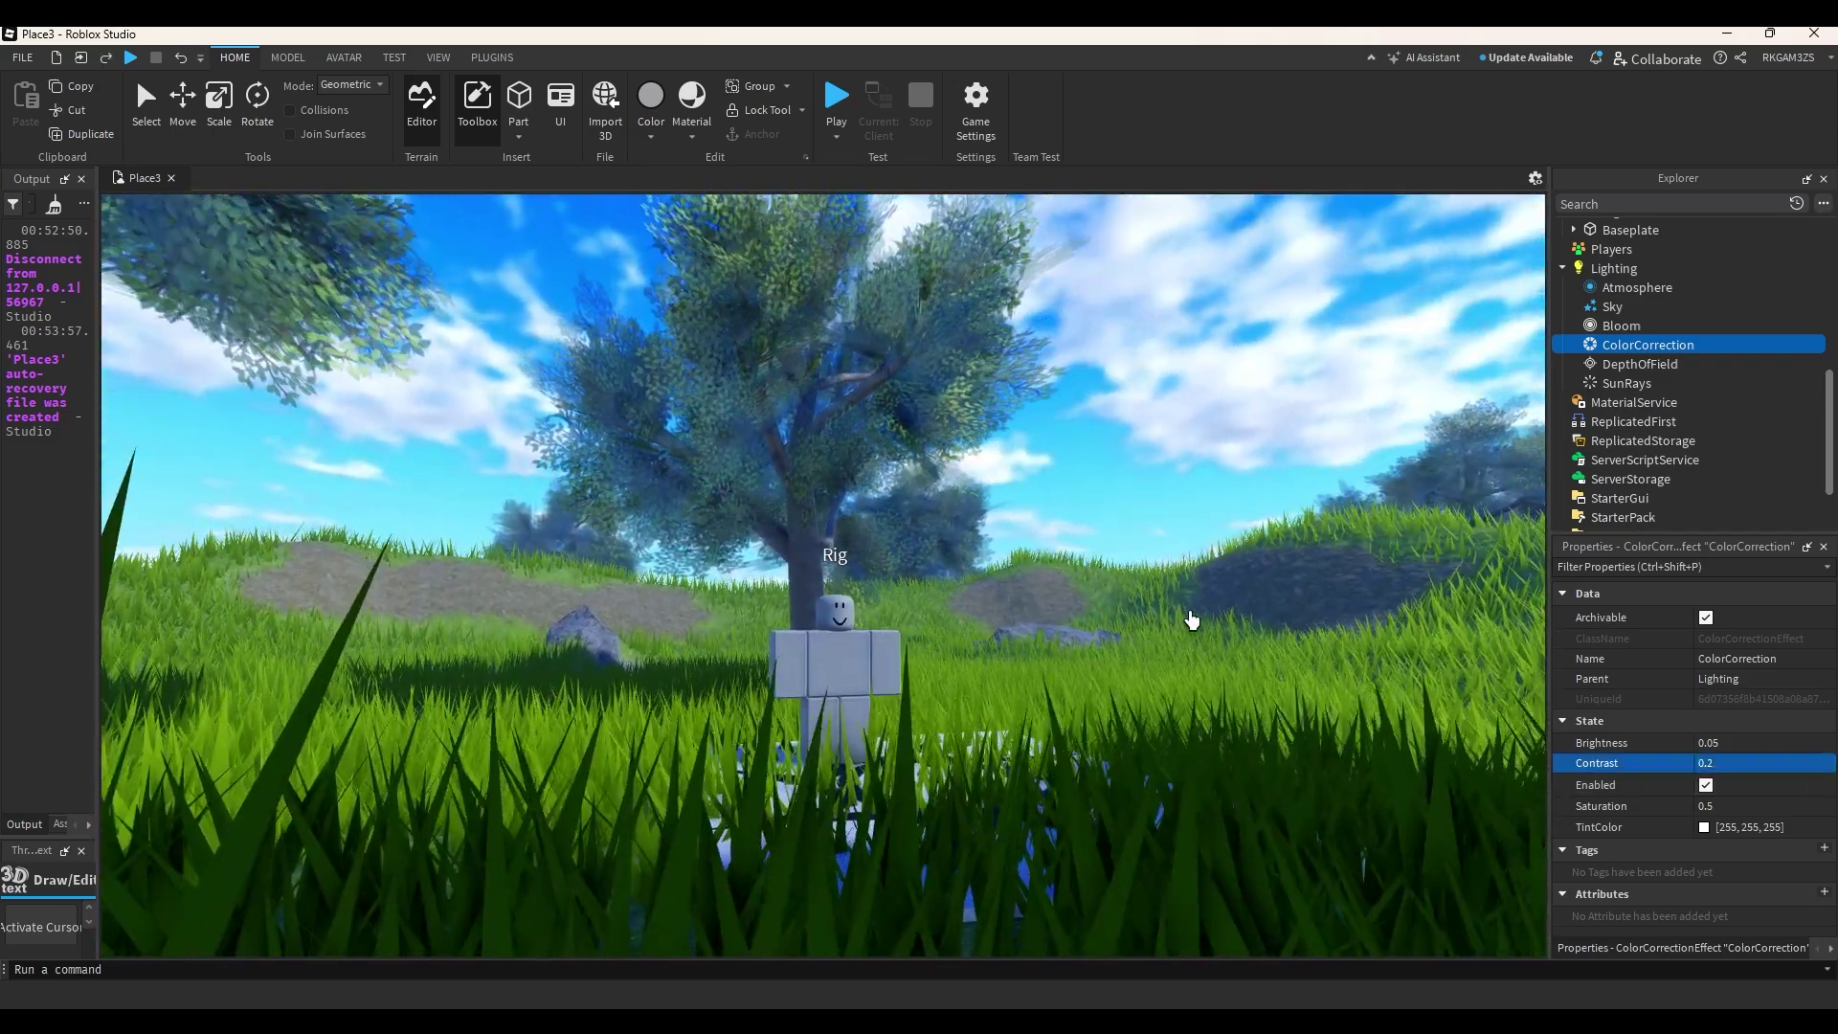
key("e")
right_click_drag(1192, 620, 1192, 620)
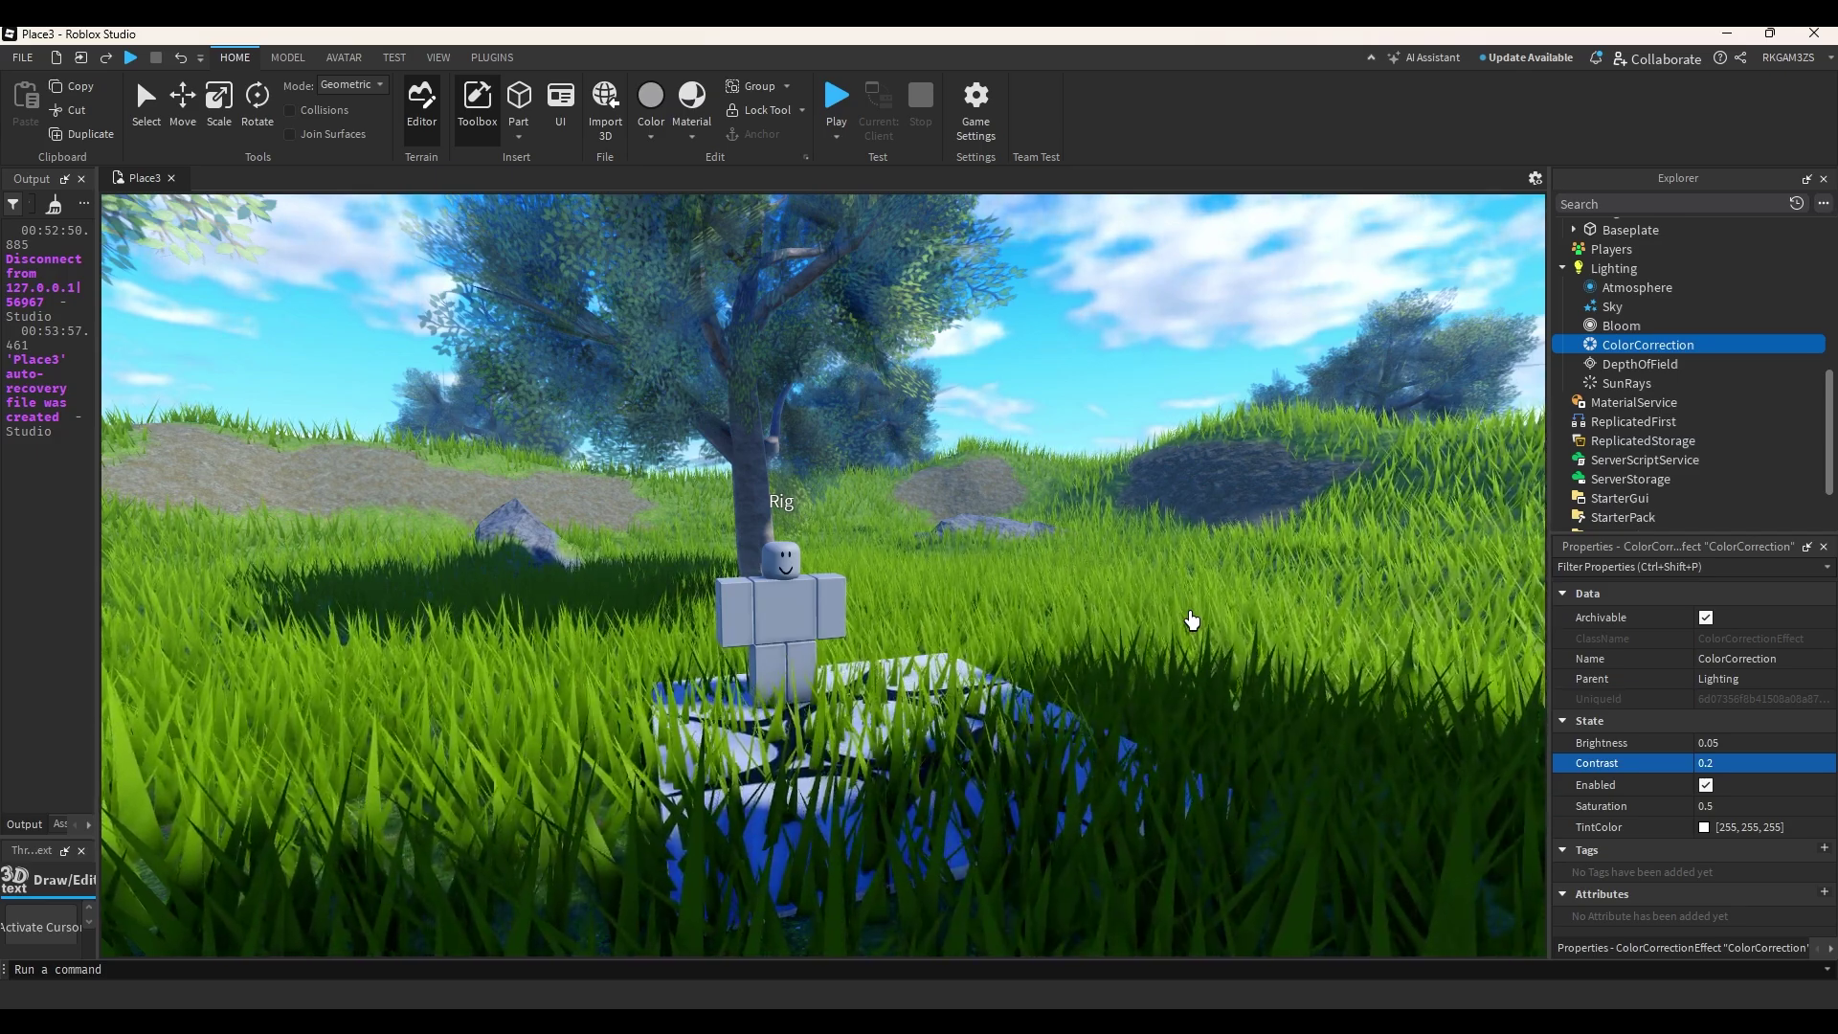
right_click_drag(1184, 616, 1148, 585)
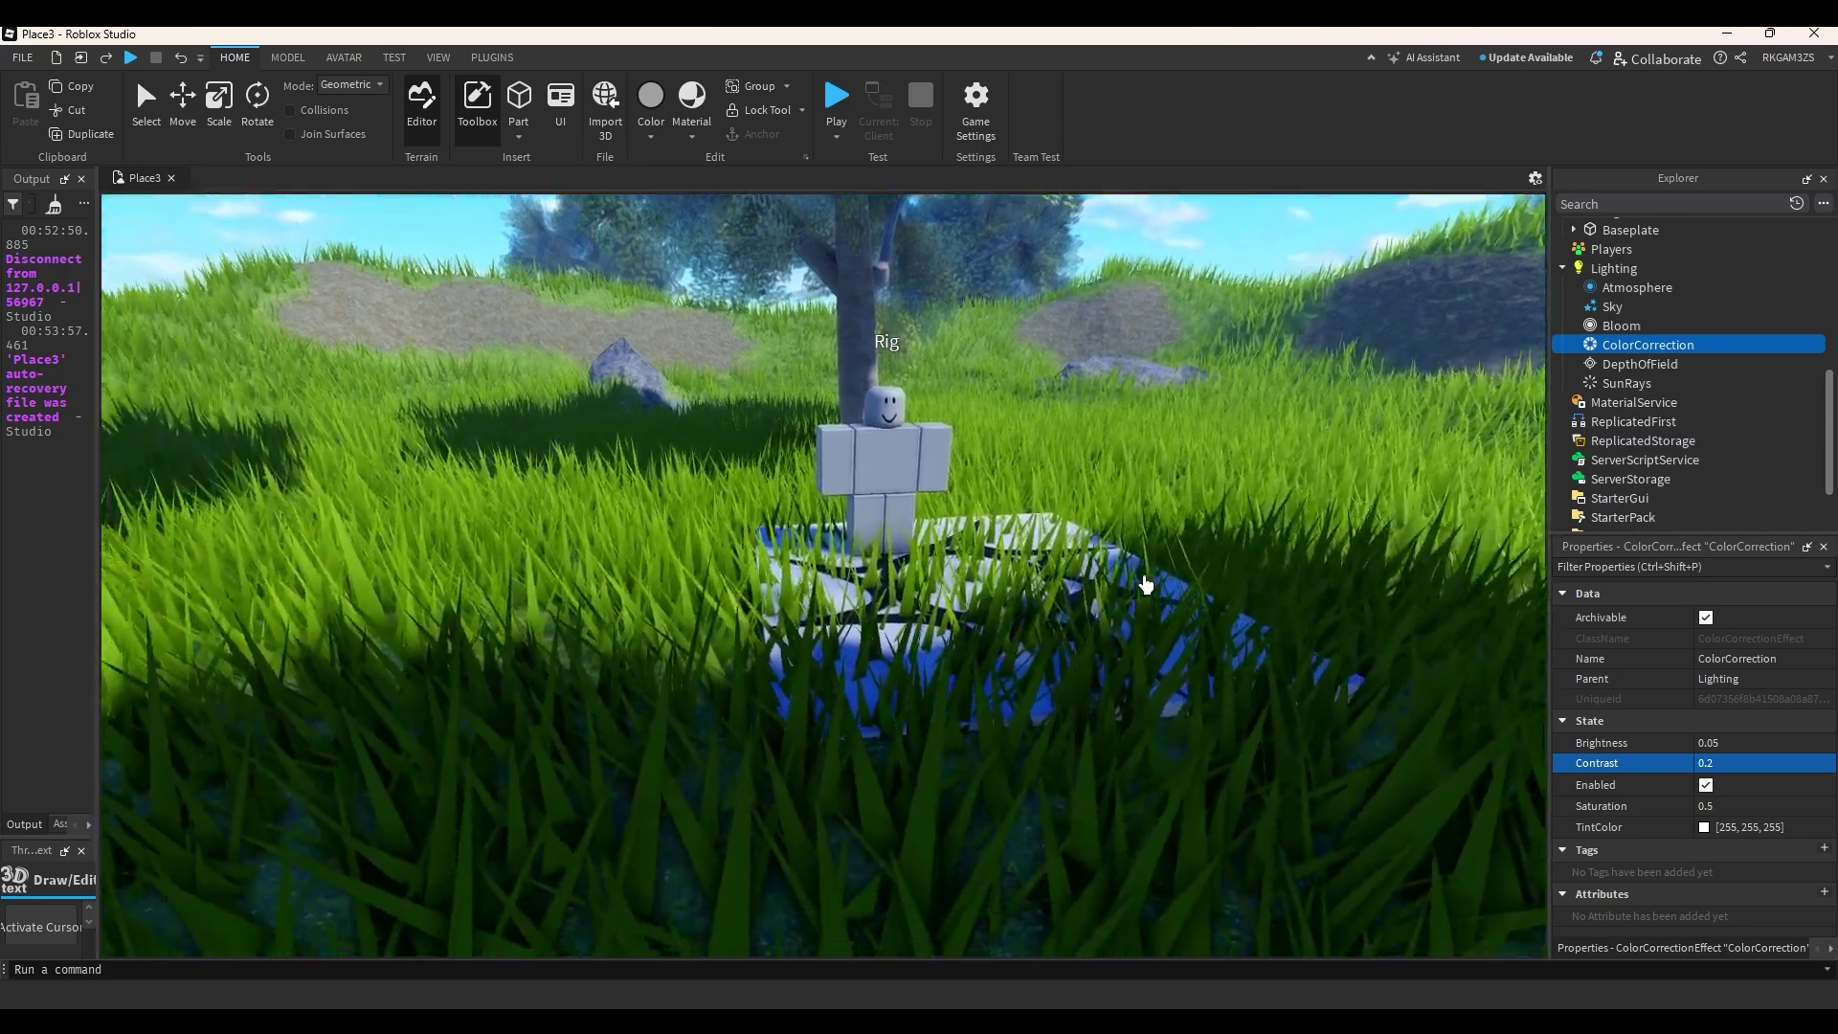
scroll(1147, 584, "down", 2)
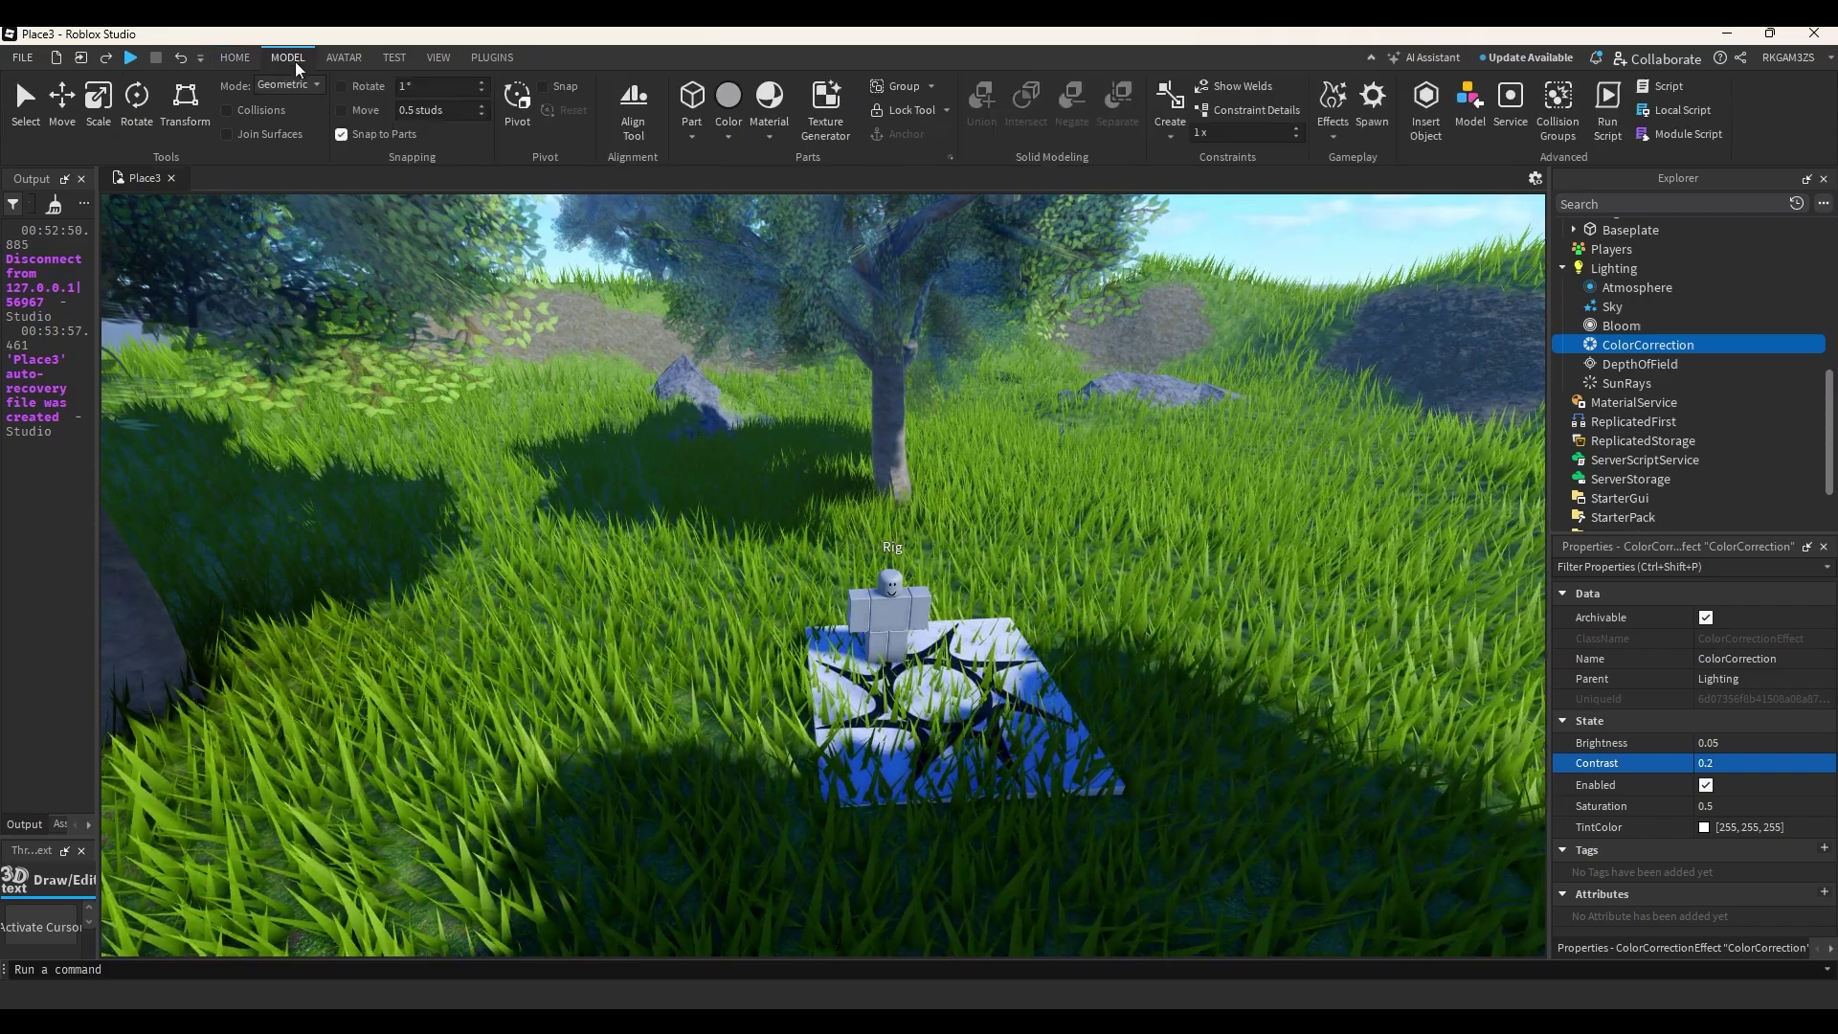
left_click(344, 58)
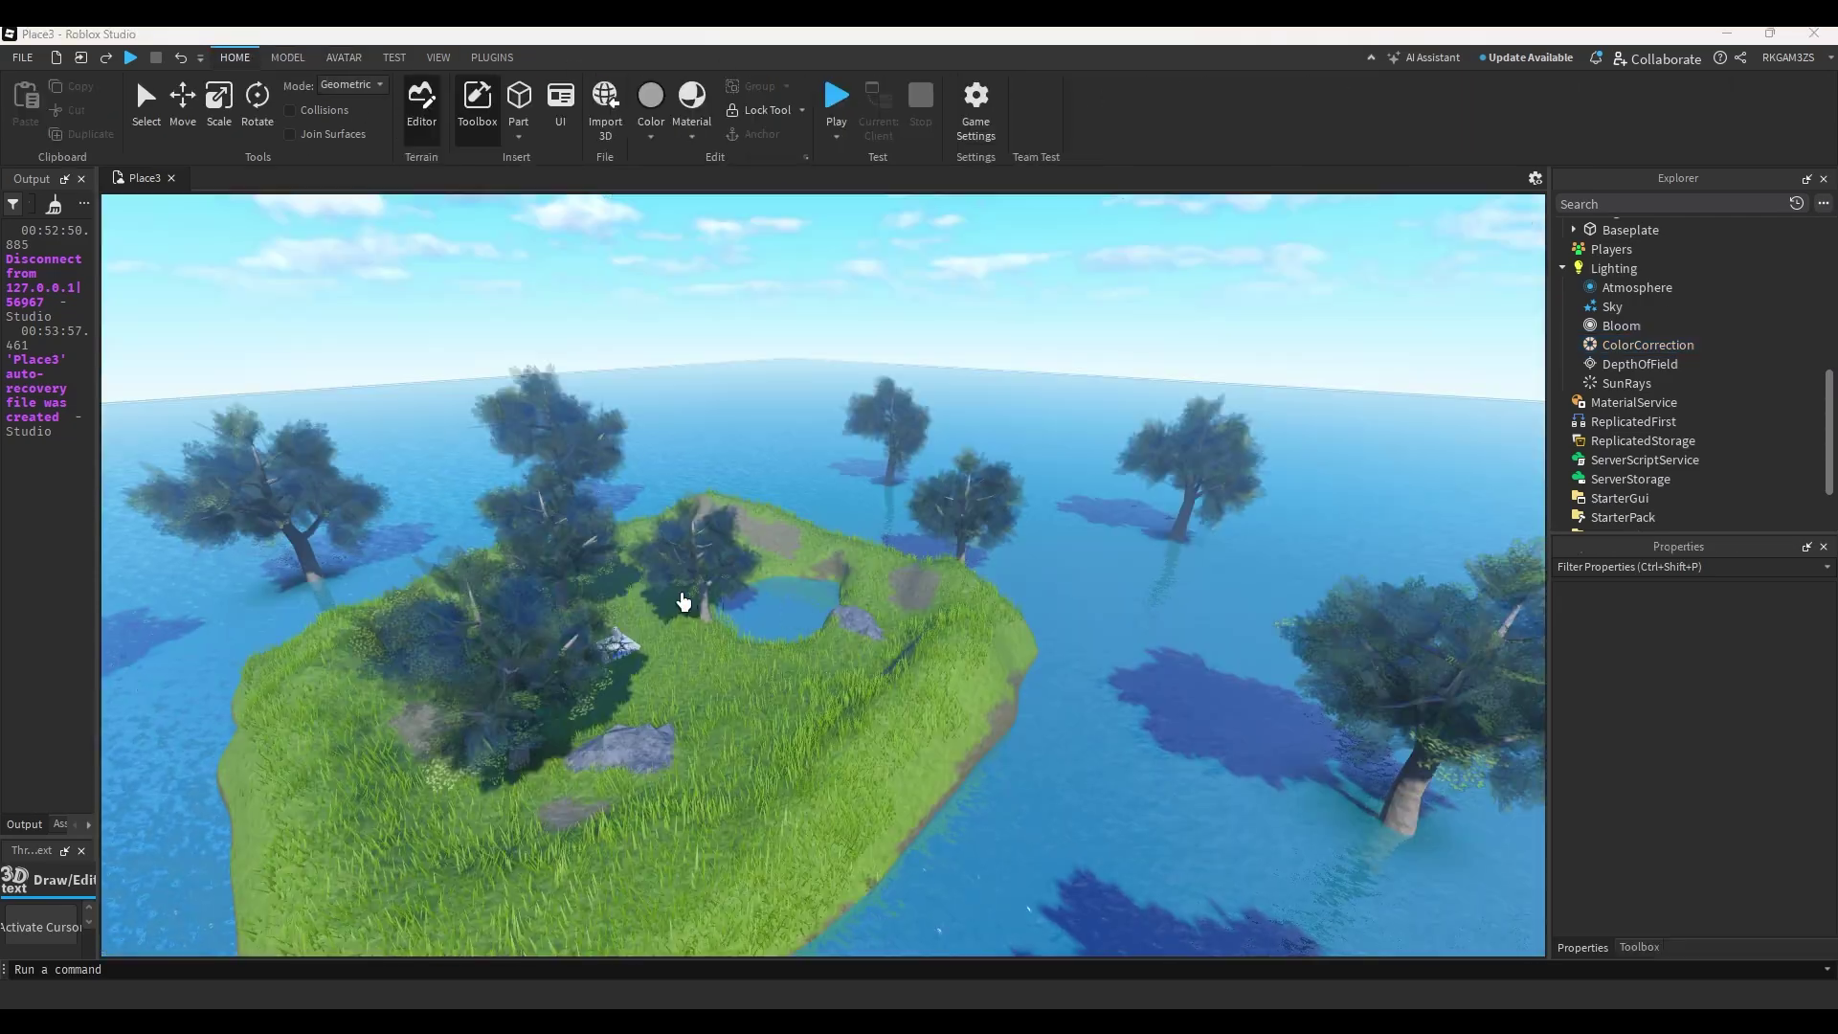
Fly over the island to the pond and examine its water from above and at ground level.
scroll(674, 602, "up", 5)
key("w")
mouse_move(674, 601)
right_mouse_down()
mouse_move(583, 574)
mouse_move(674, 601)
right_mouse_up()
key("s")
key("w")
key("s")
key("w")
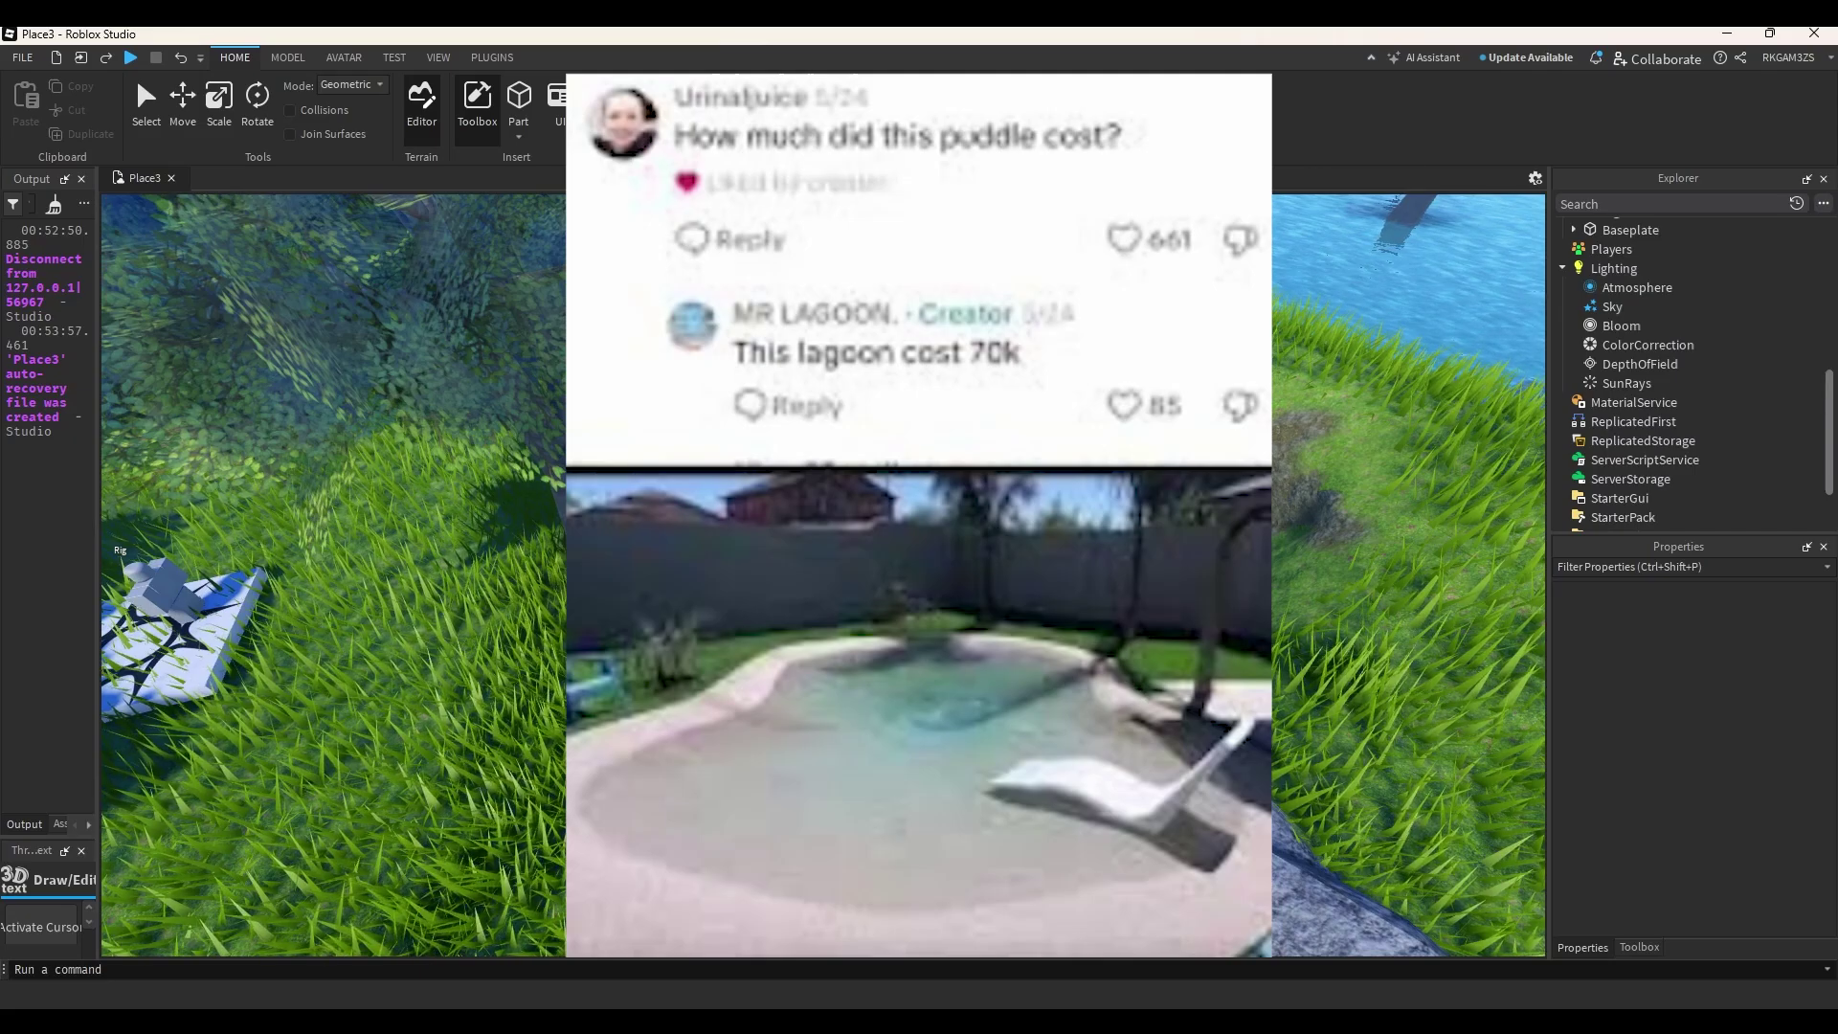
key("d")
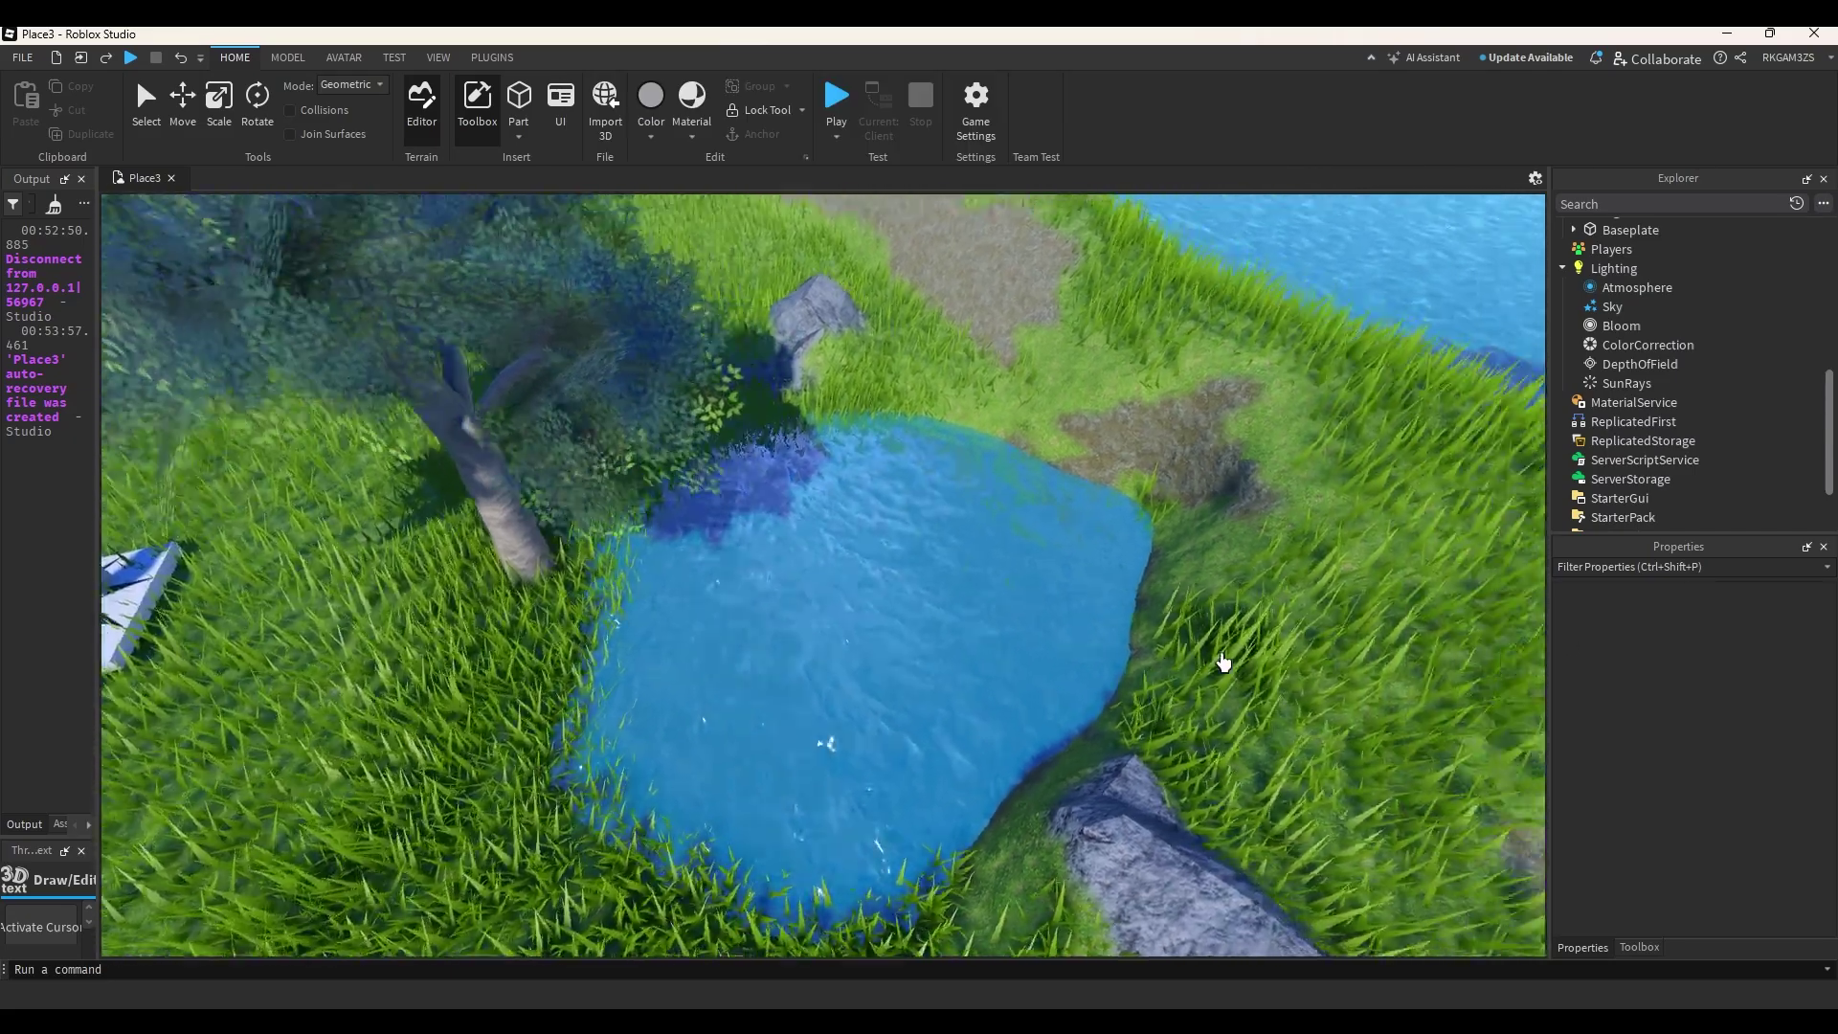
right_click_drag(1219, 663, 1283, 646)
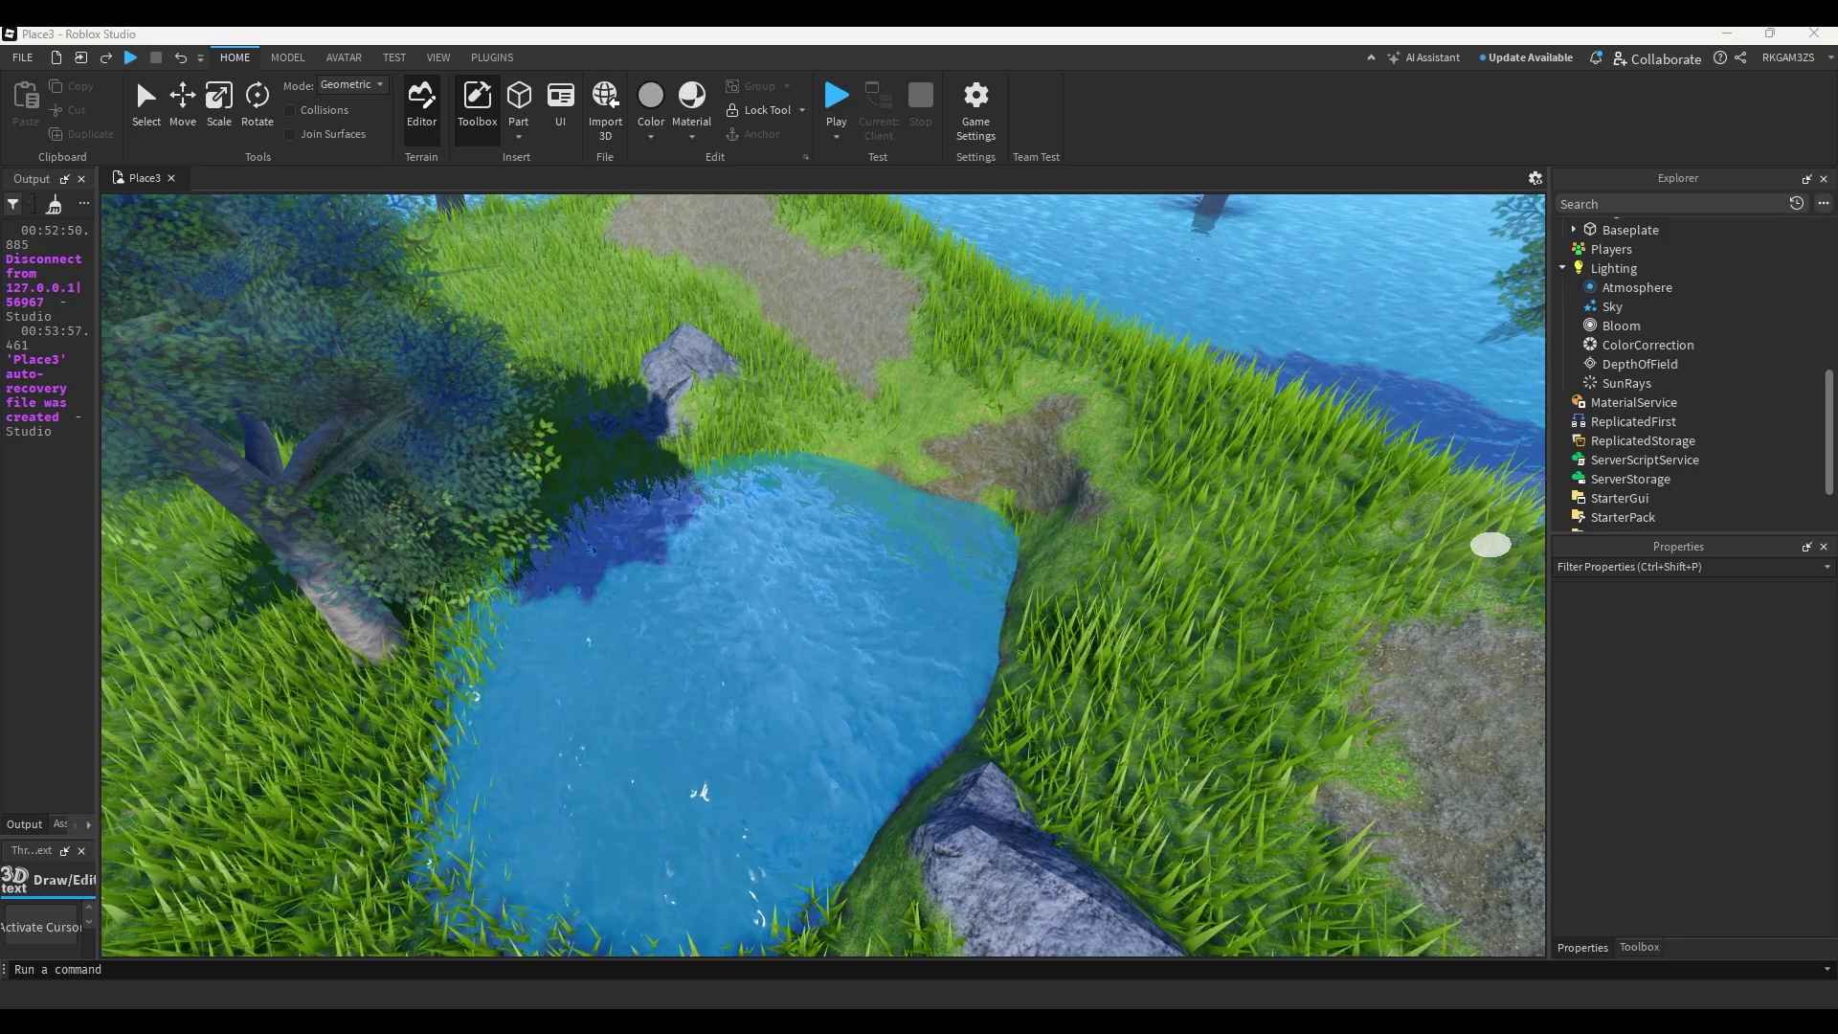
right_click_drag(1292, 613, 1138, 667)
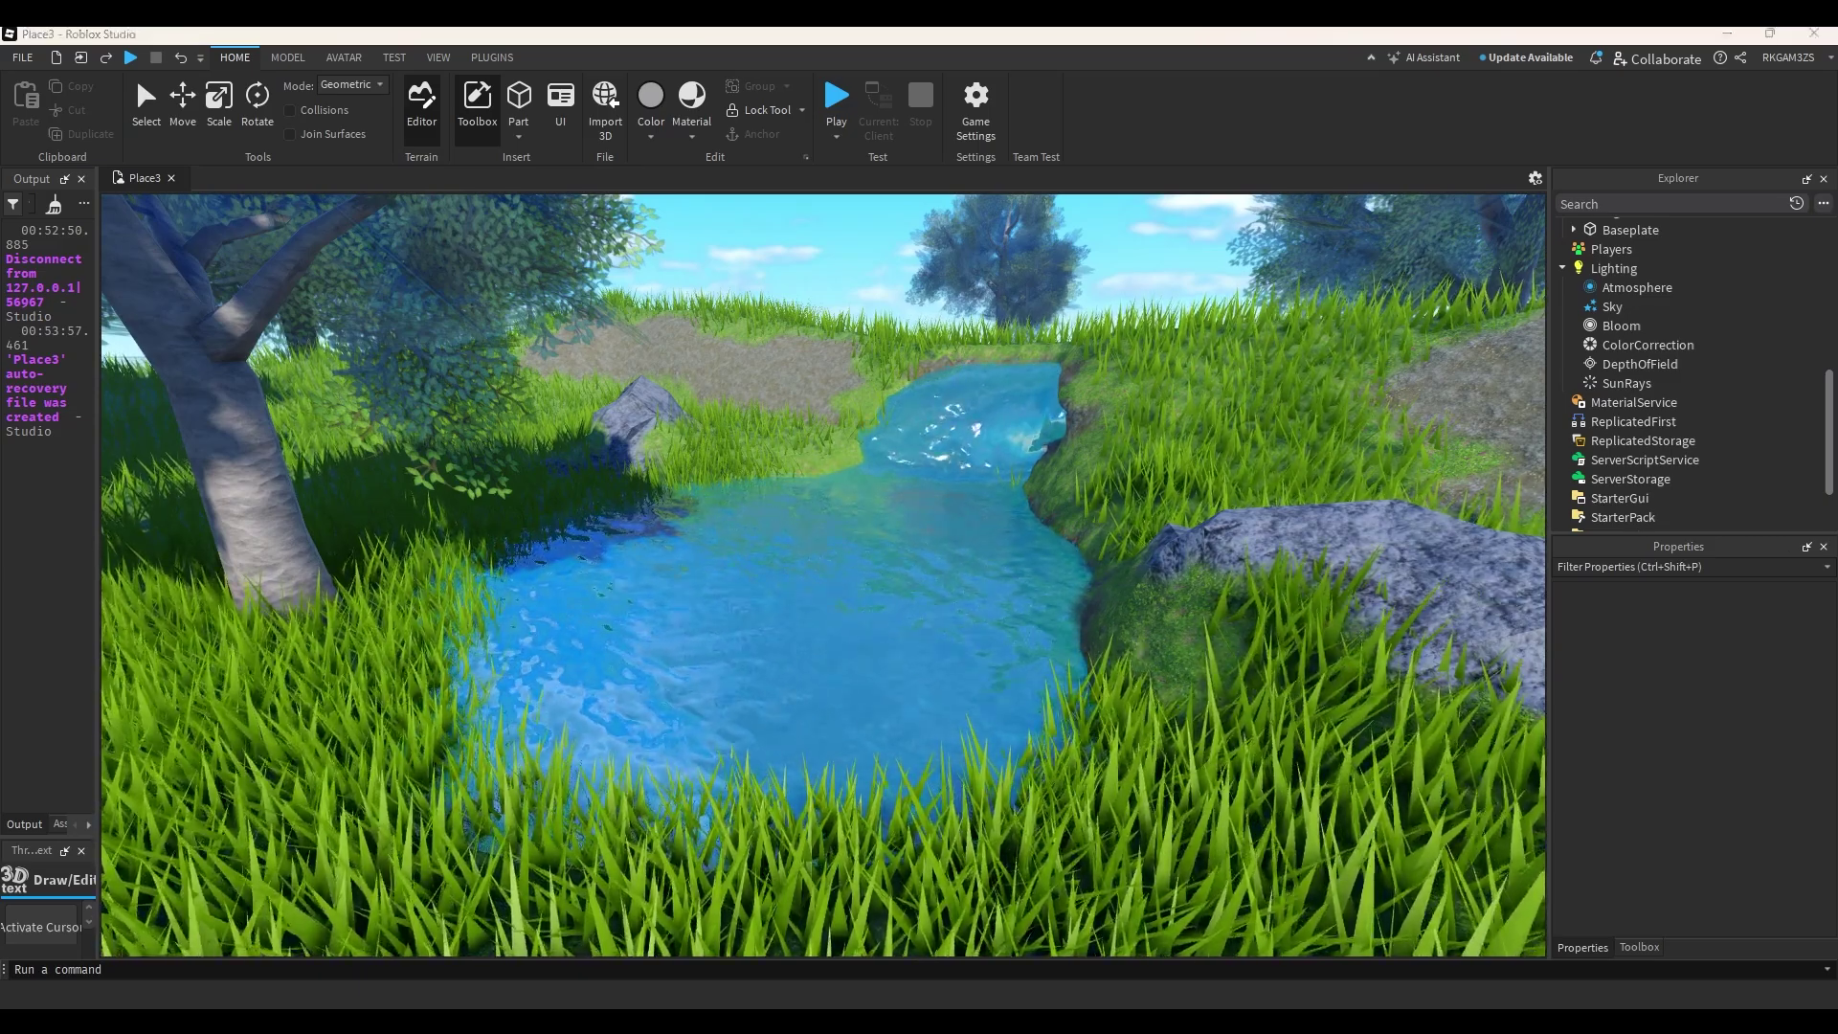
Set the Terrain's WaterTransparency to 1 and its WaterWaveSize to 1.
scroll(1632, 354, "up", 10)
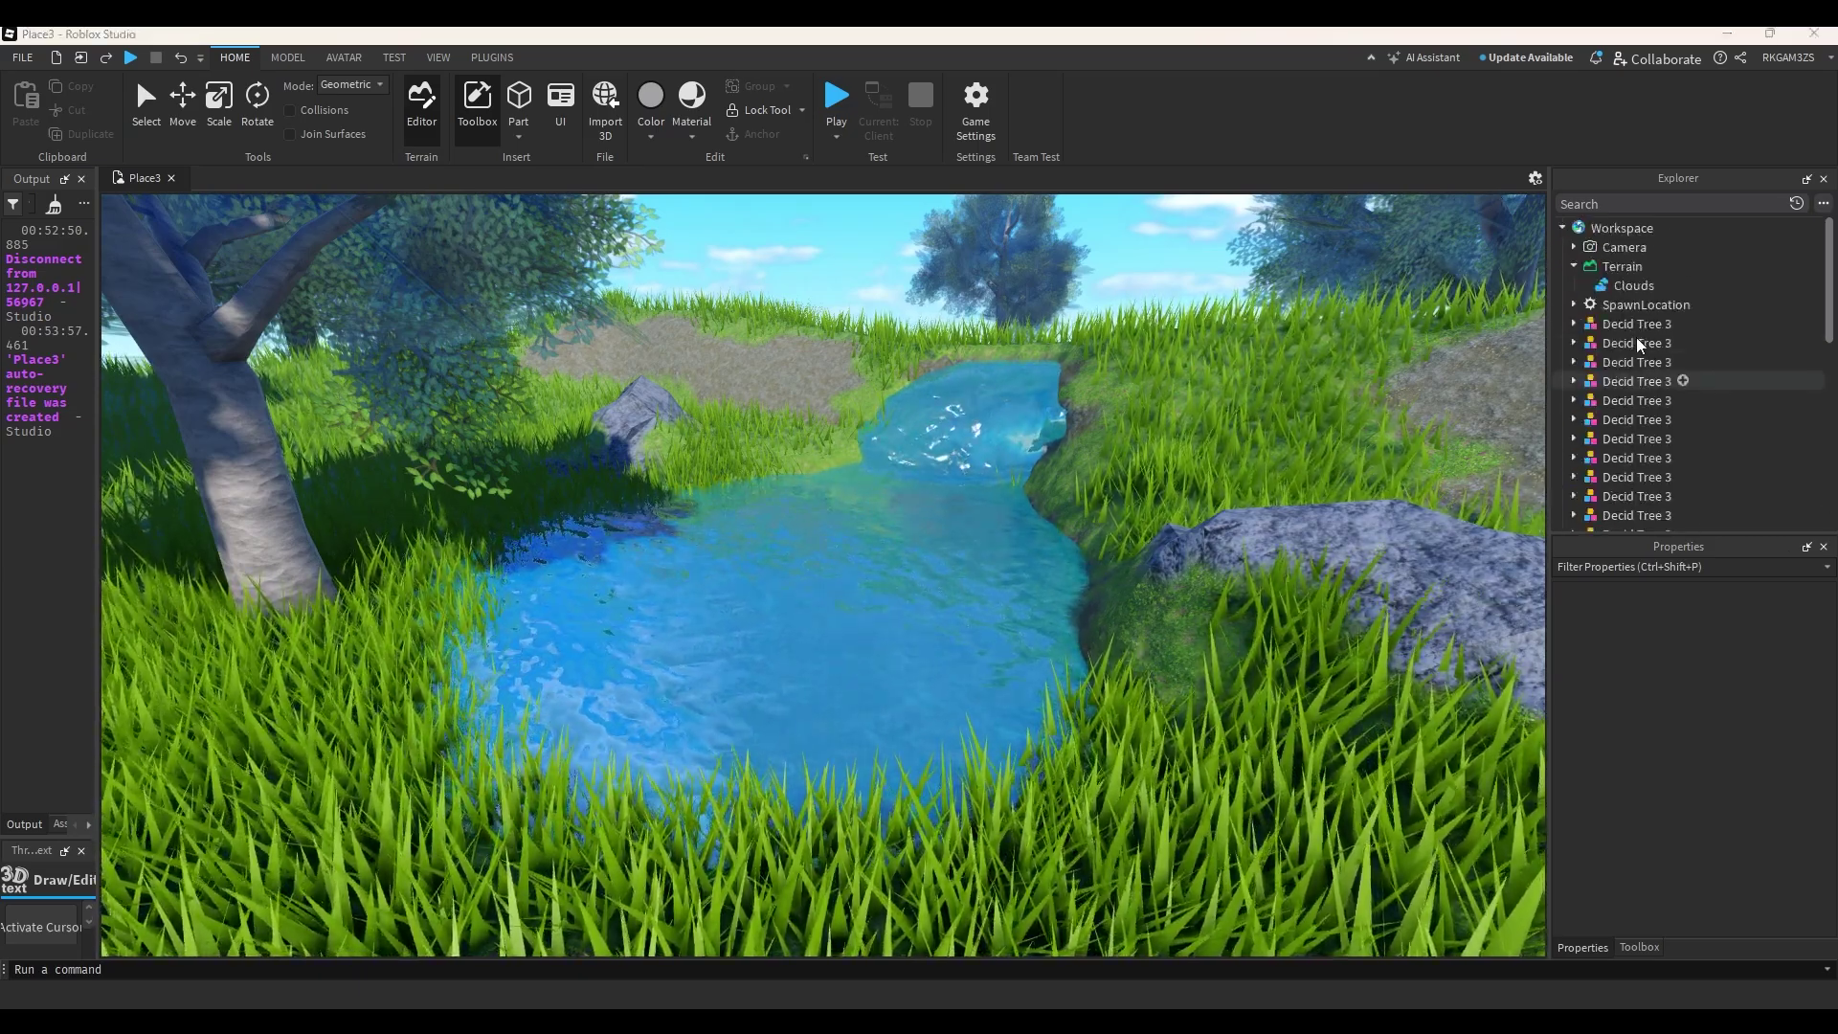
left_click(1622, 268)
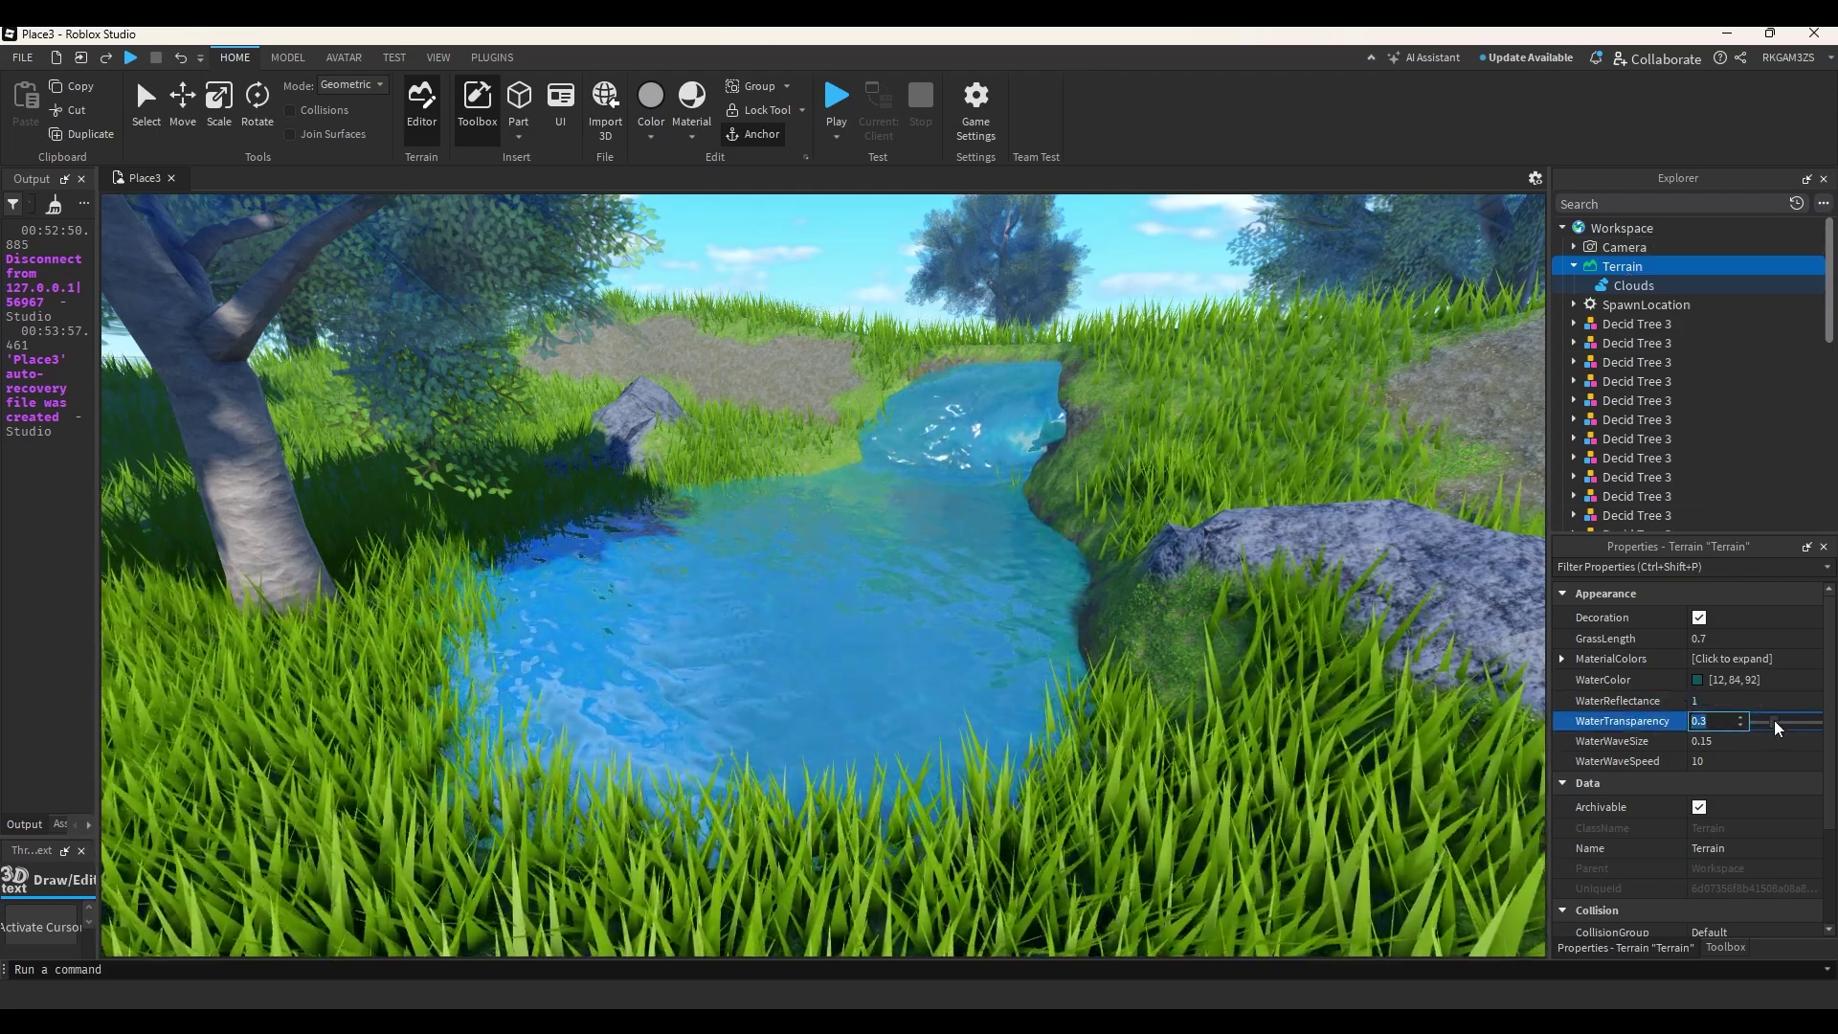
left_click_drag(1774, 720, 1821, 721)
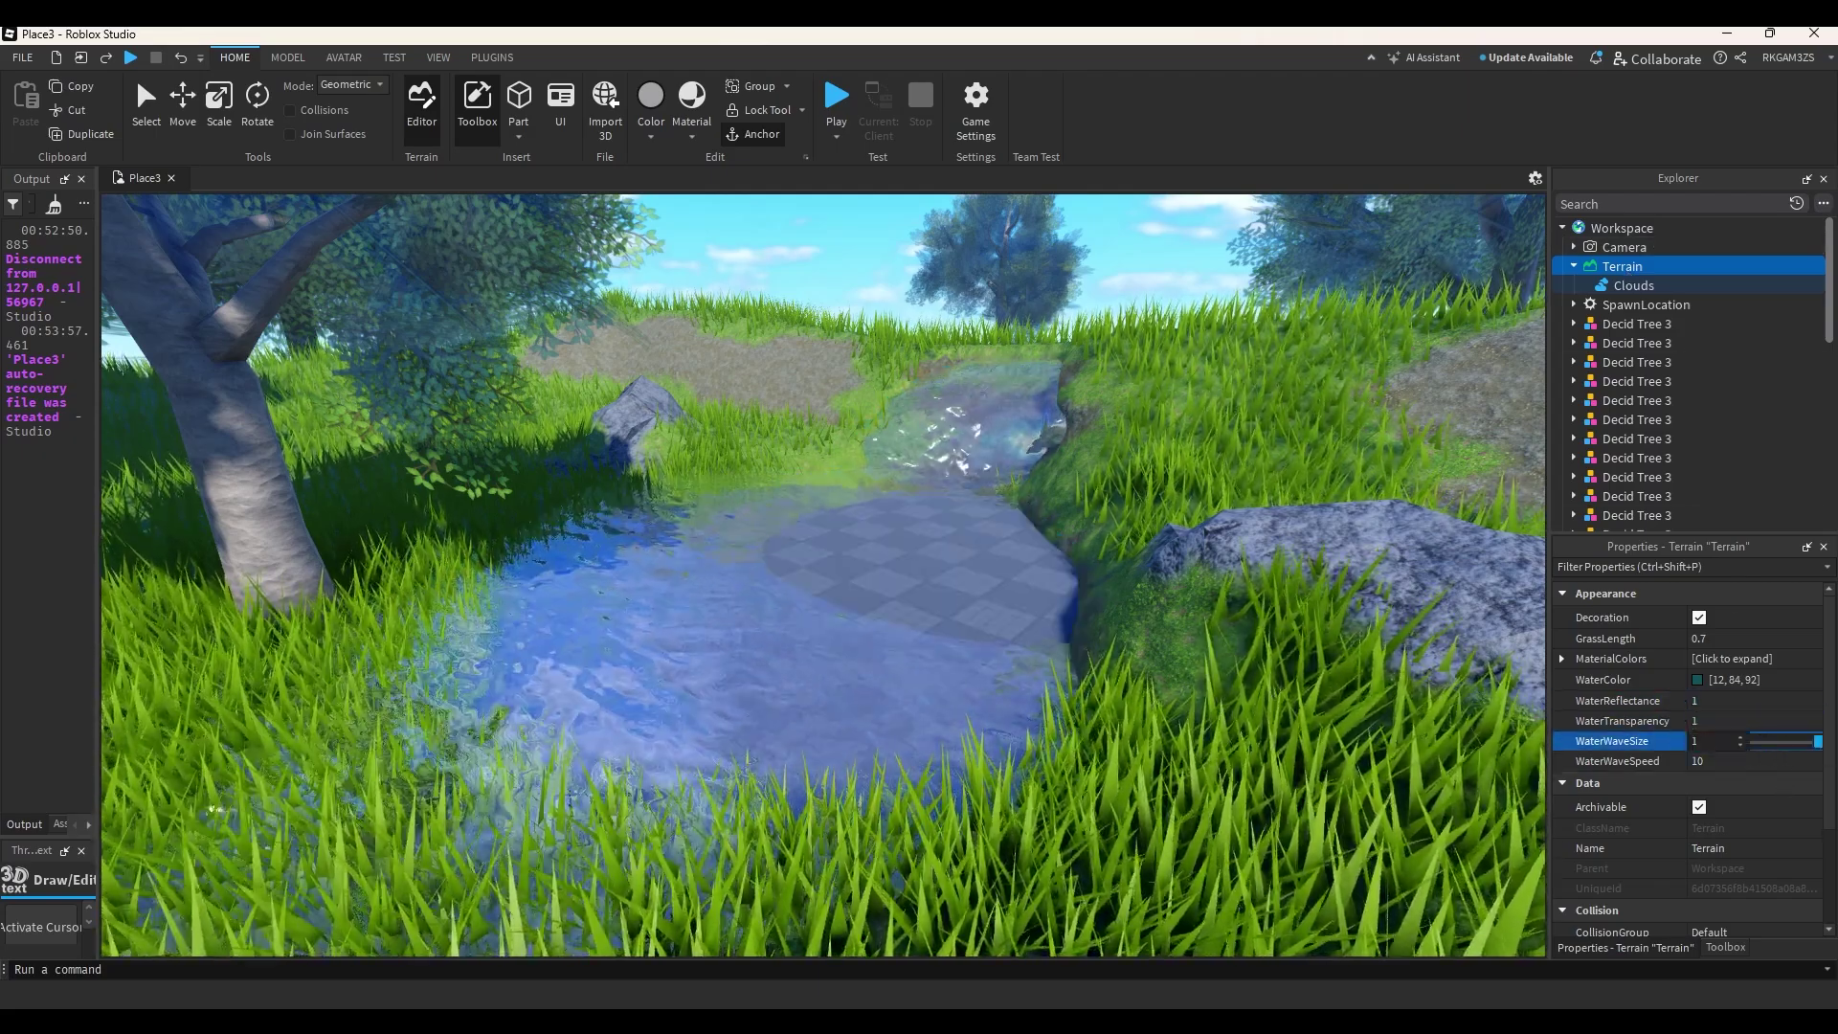
left_click_drag(1768, 744, 1821, 742)
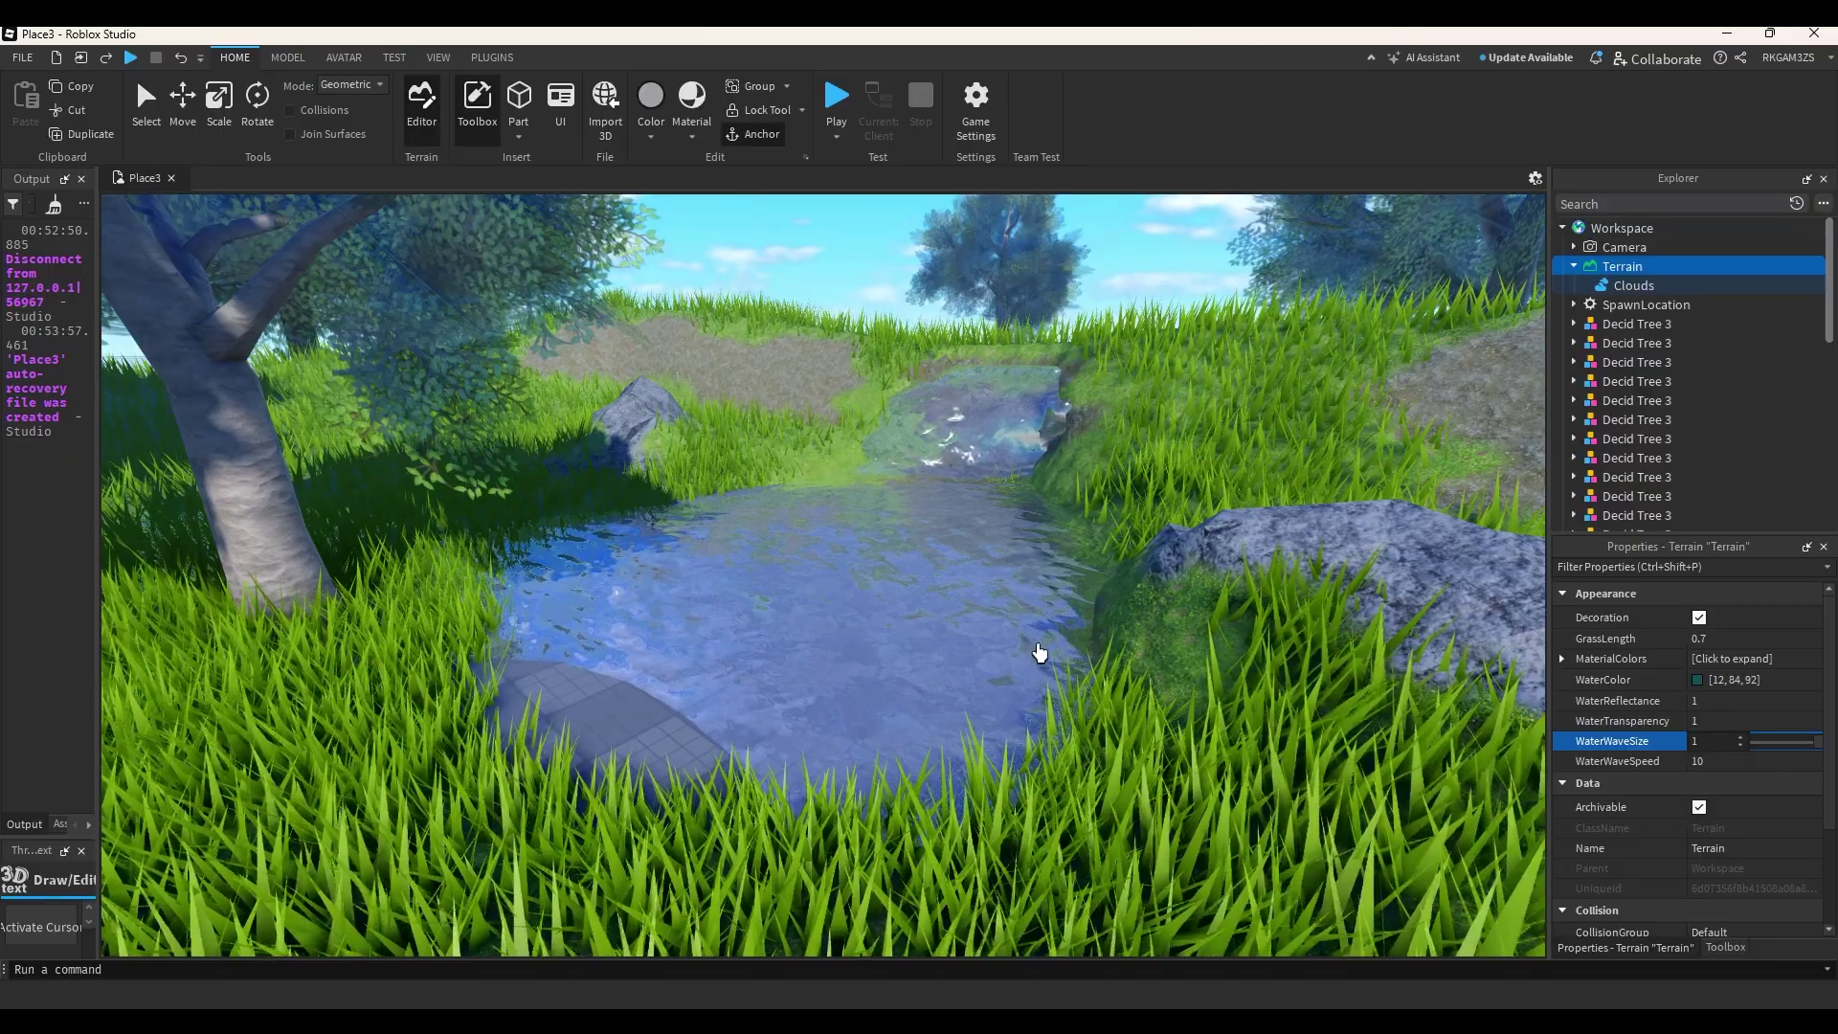
Set the Terrain's WaterWaveSize to 0 and its WaterWaveSpeed to 30, checking the pond surface.
scroll(990, 593, "up", 3)
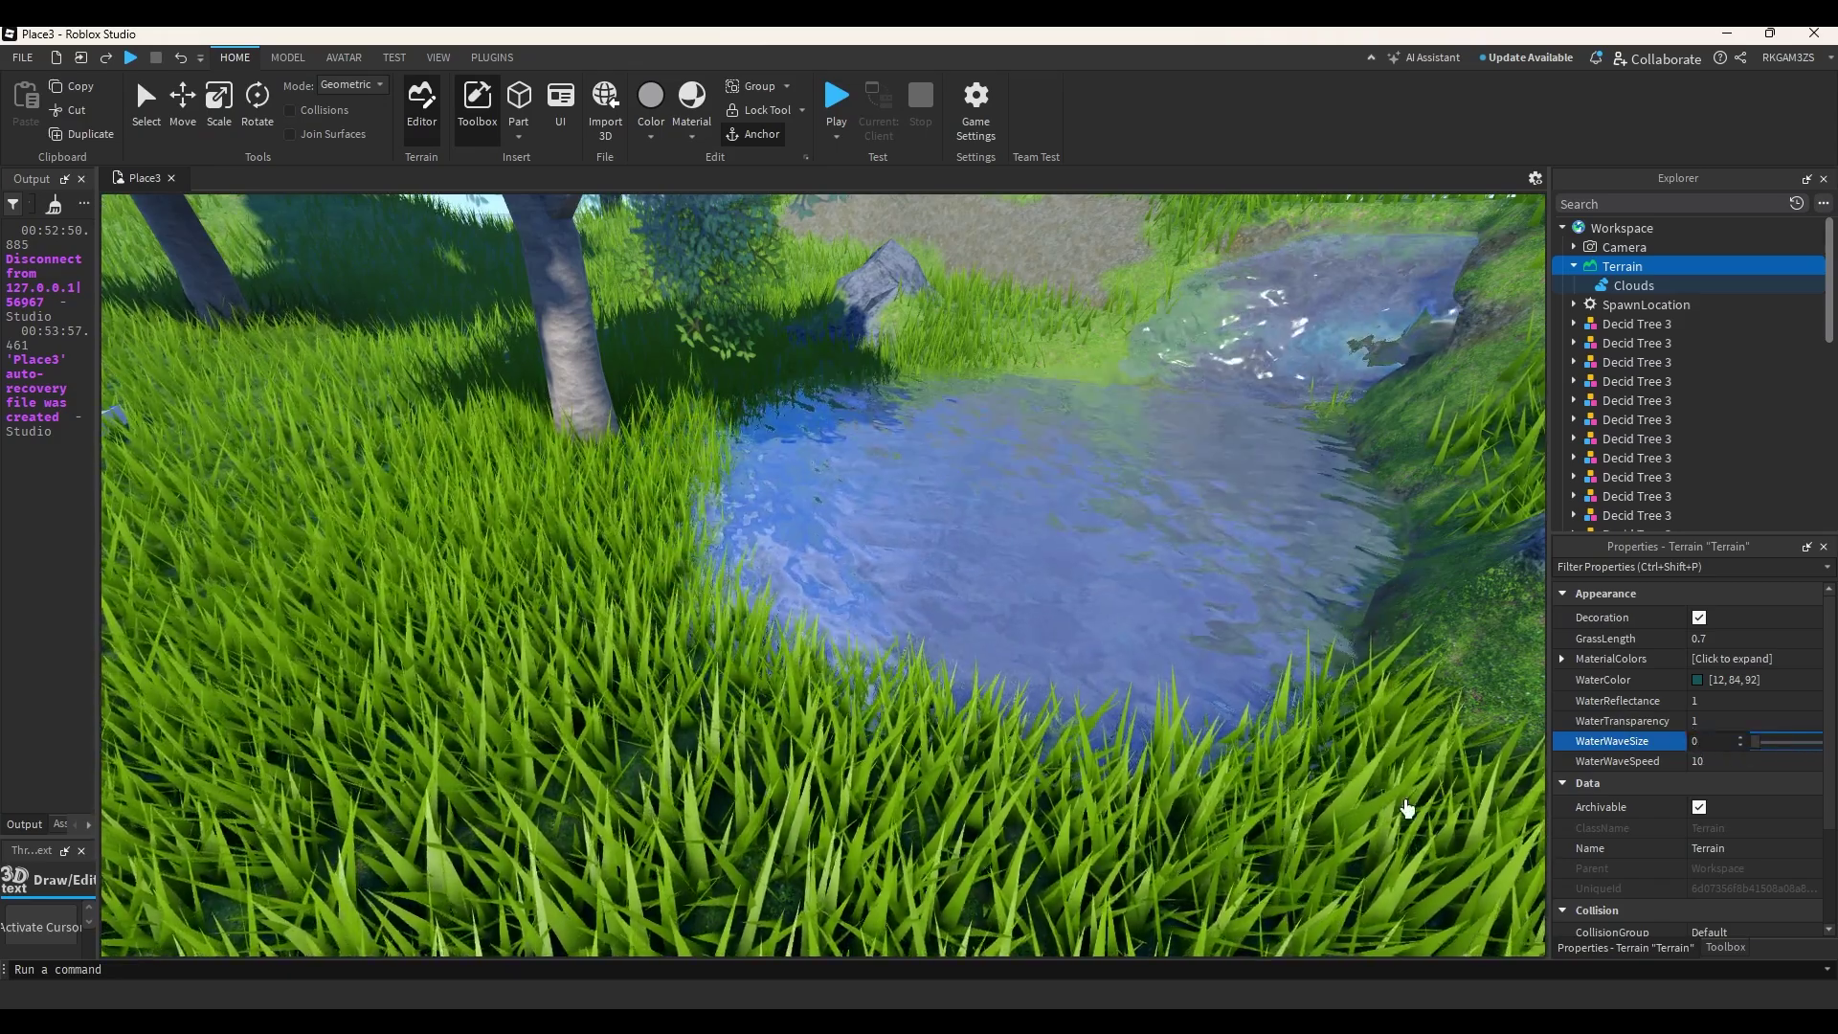
left_click(1758, 764)
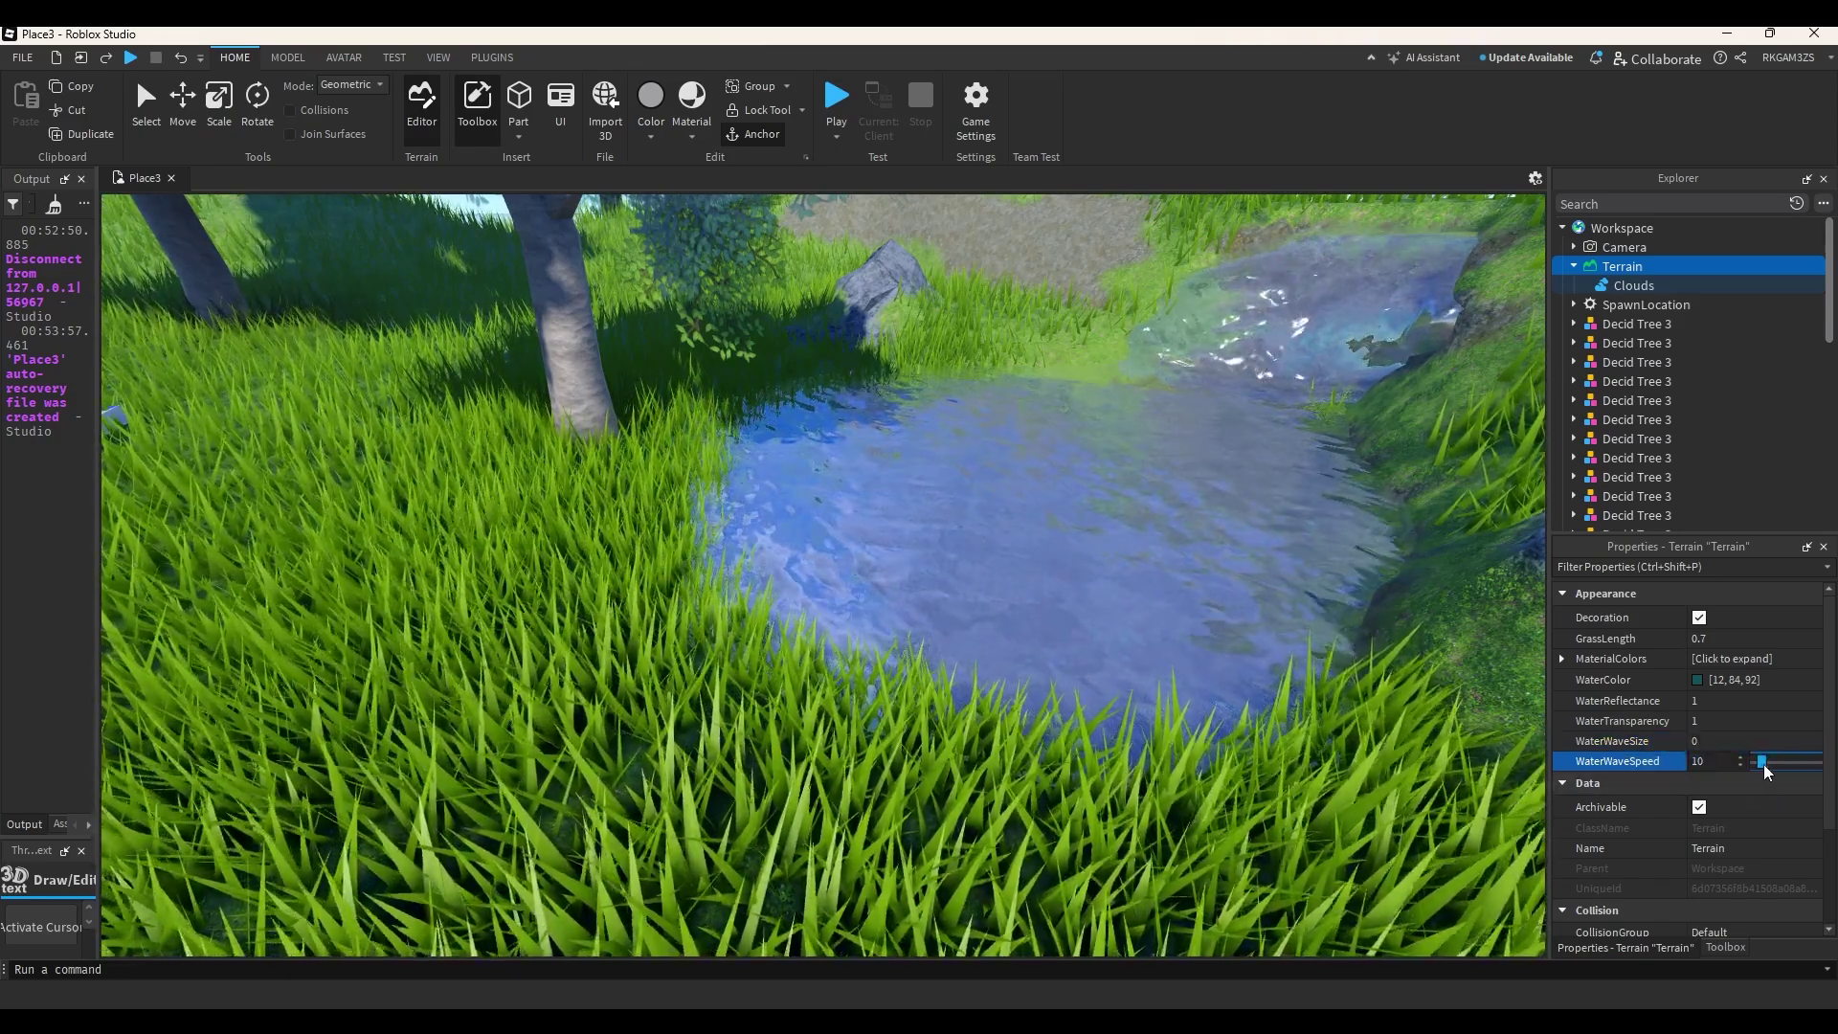
left_click_drag(1764, 764, 1777, 766)
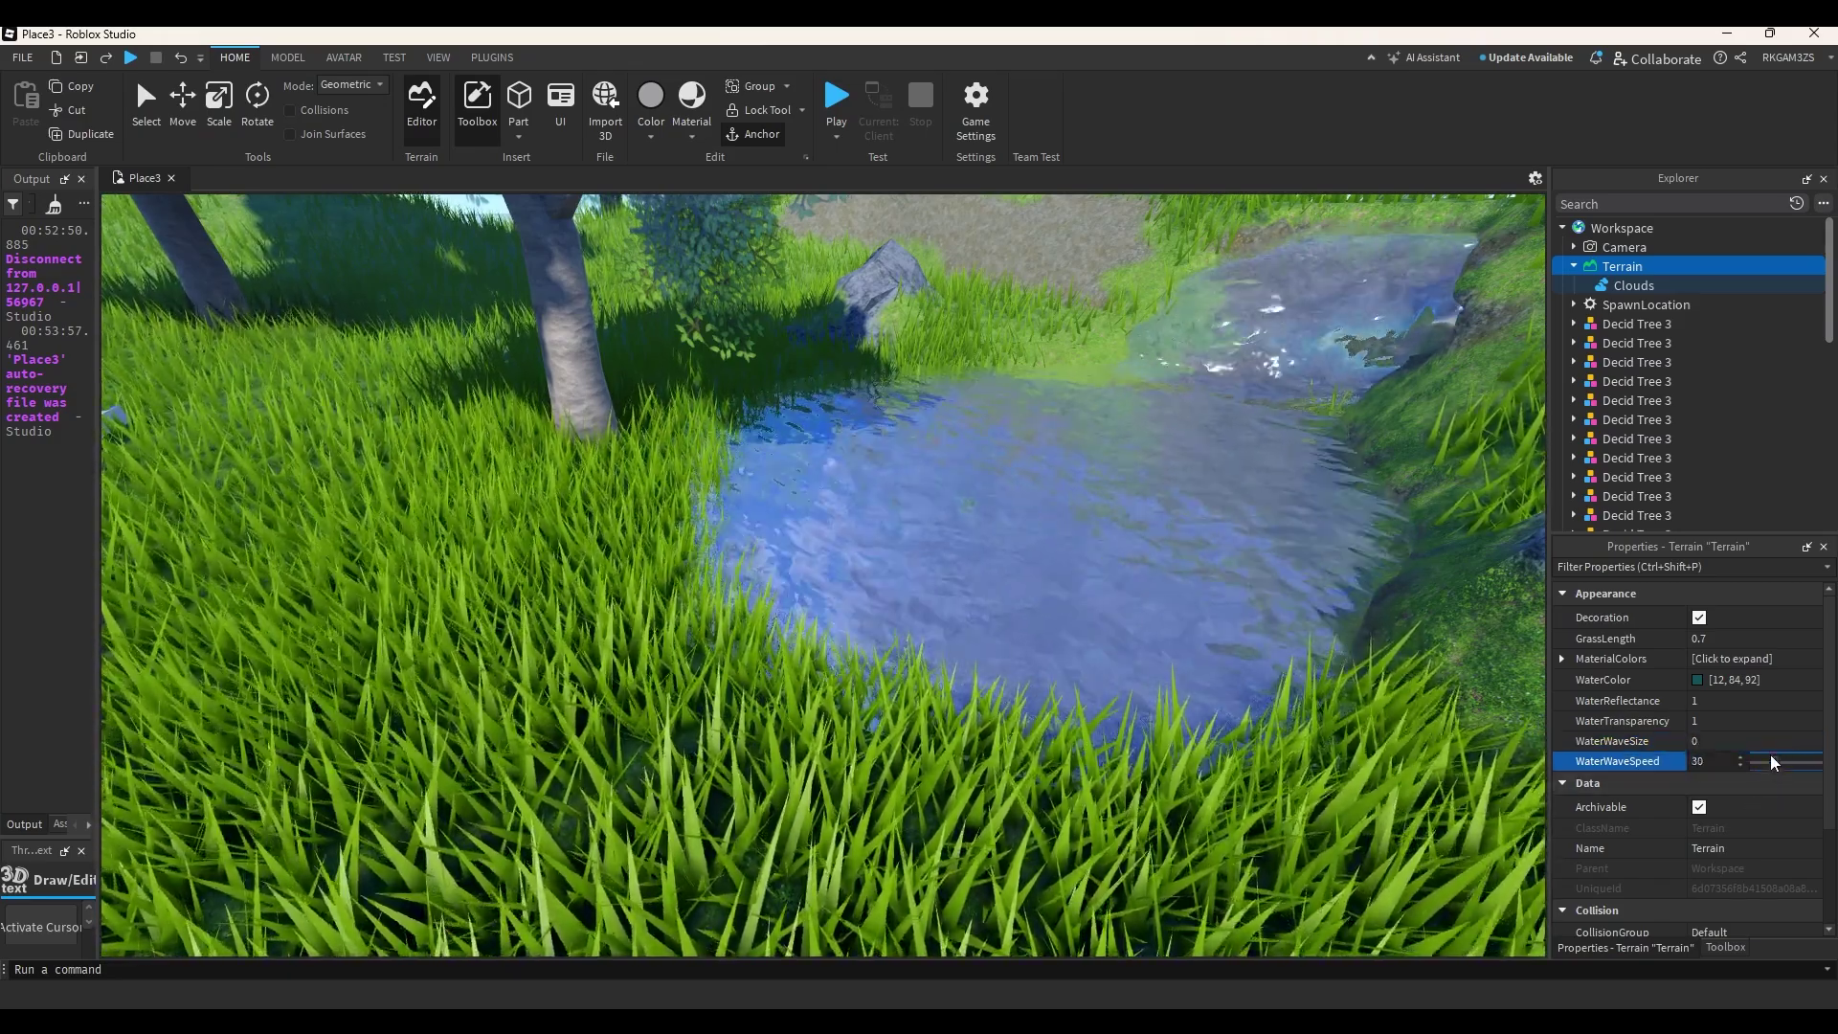
scroll(1169, 562, "down", 3)
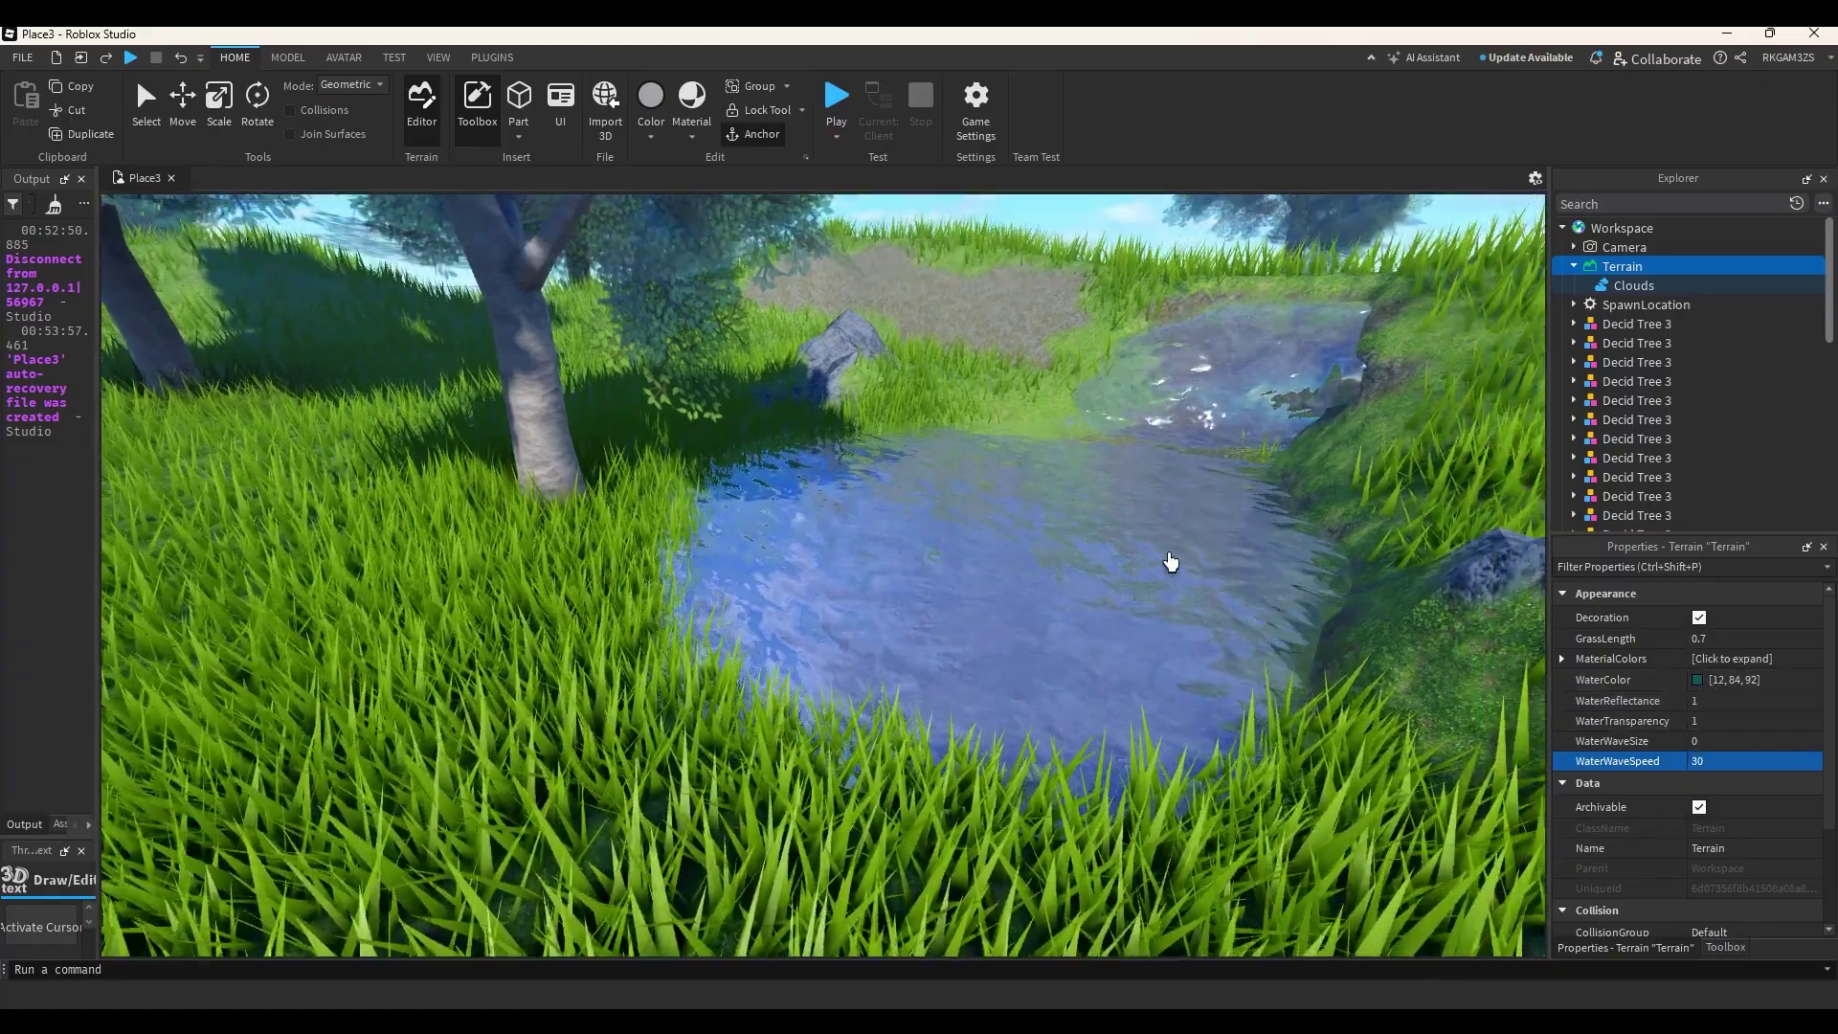
Adjust the Terrain's WaterTransparency, ending at 1, and look over the pond and the area around the Rig.
left_click(1761, 720)
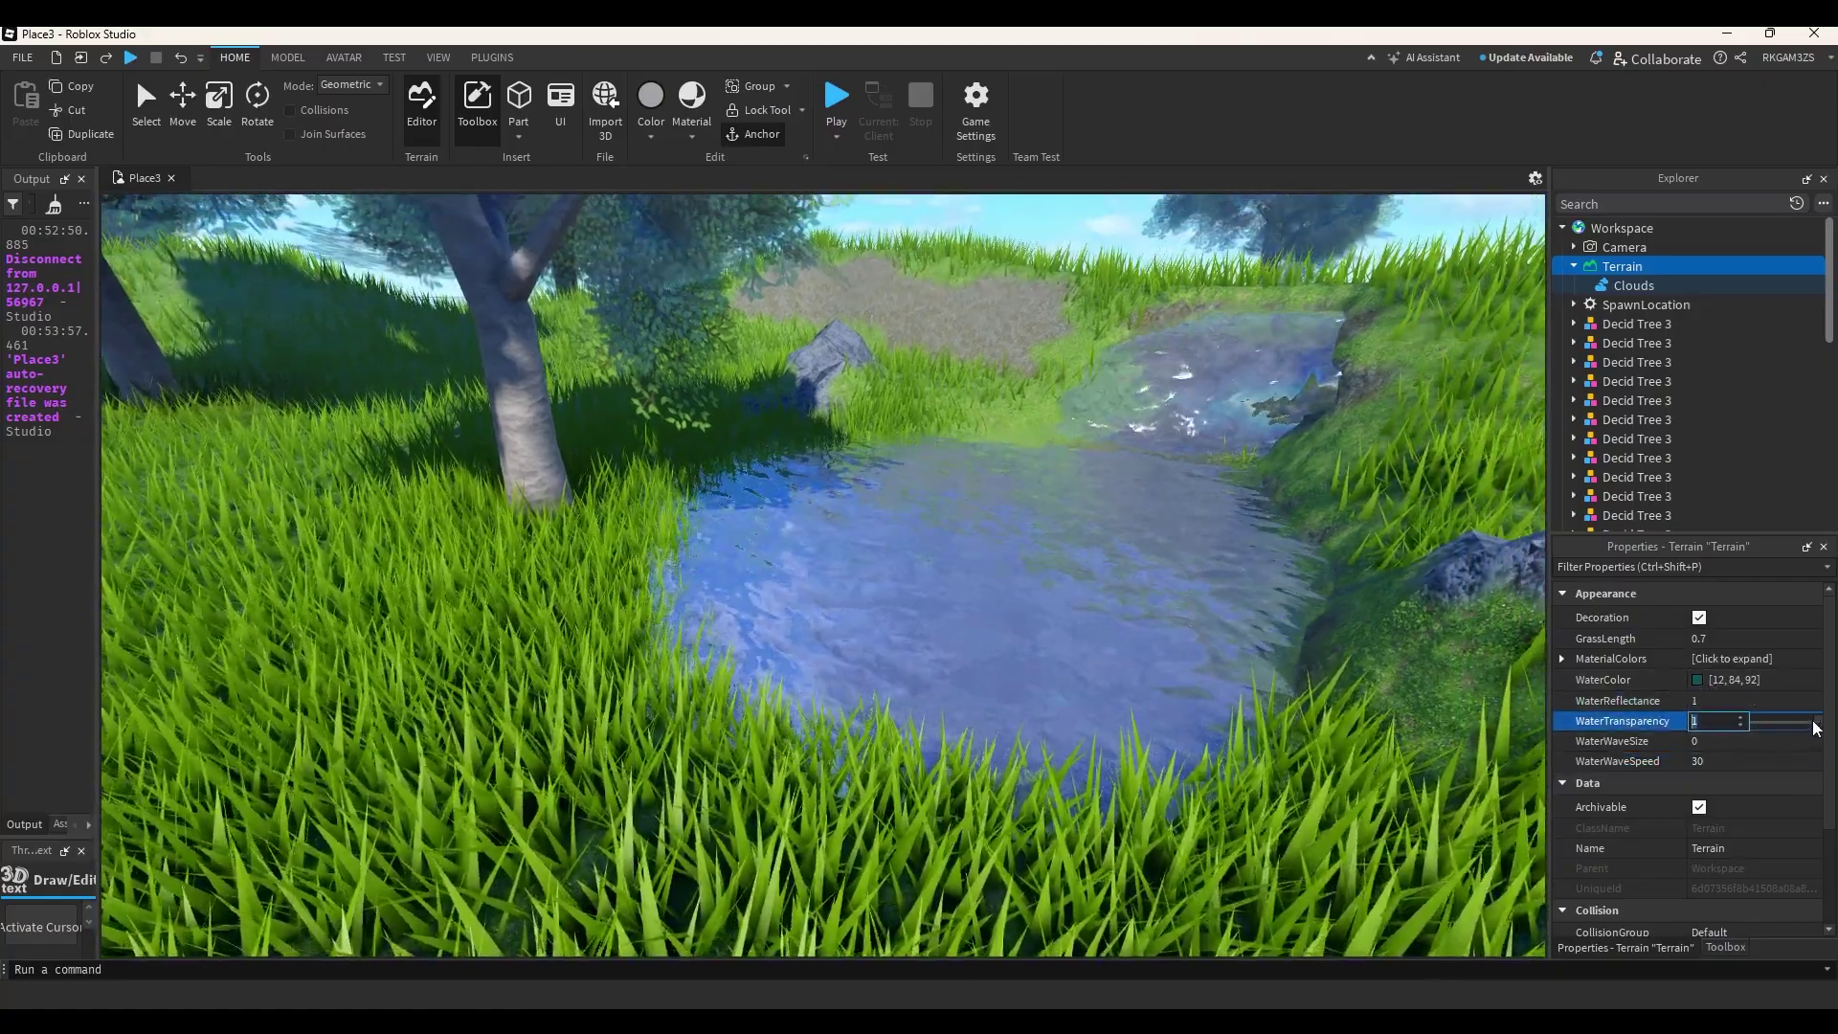
left_click_drag(1698, 724, 1821, 722)
scroll(1095, 702, "down", 6)
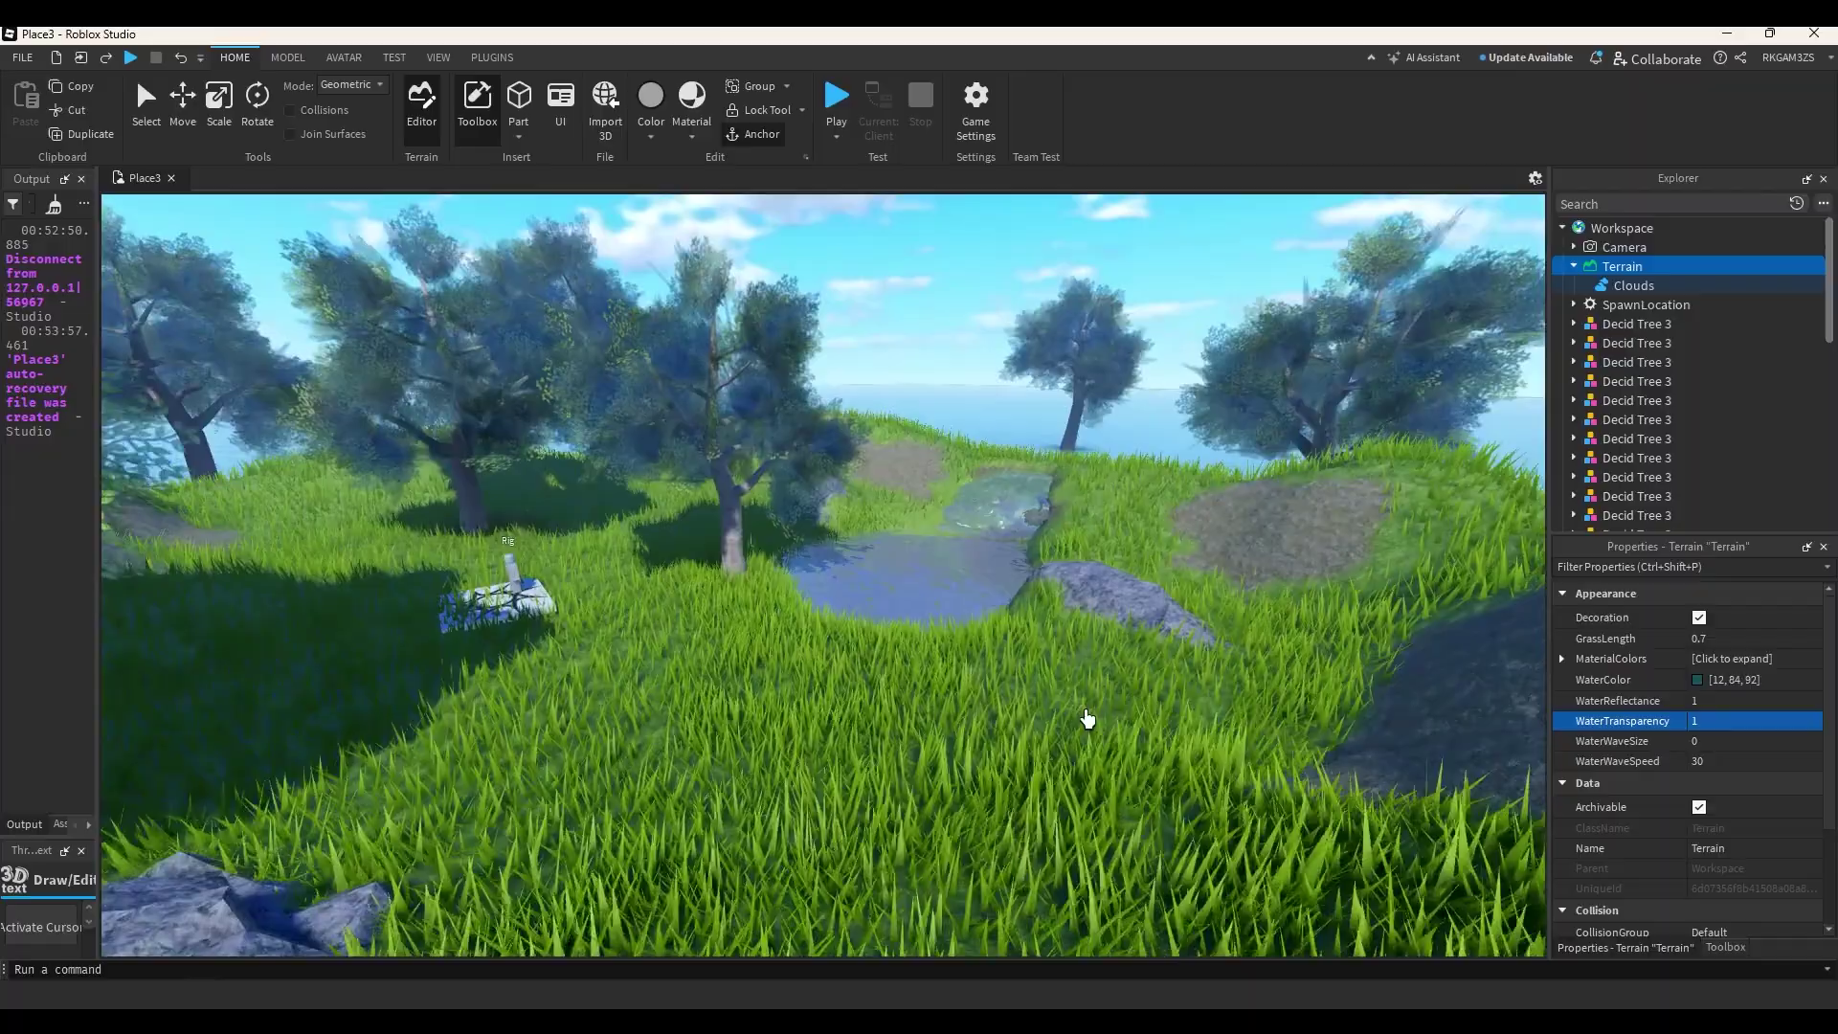
scroll(1090, 717, "up", 5)
mouse_move(1110, 617)
right_mouse_down()
mouse_move(1047, 624)
mouse_move(1079, 632)
right_mouse_up()
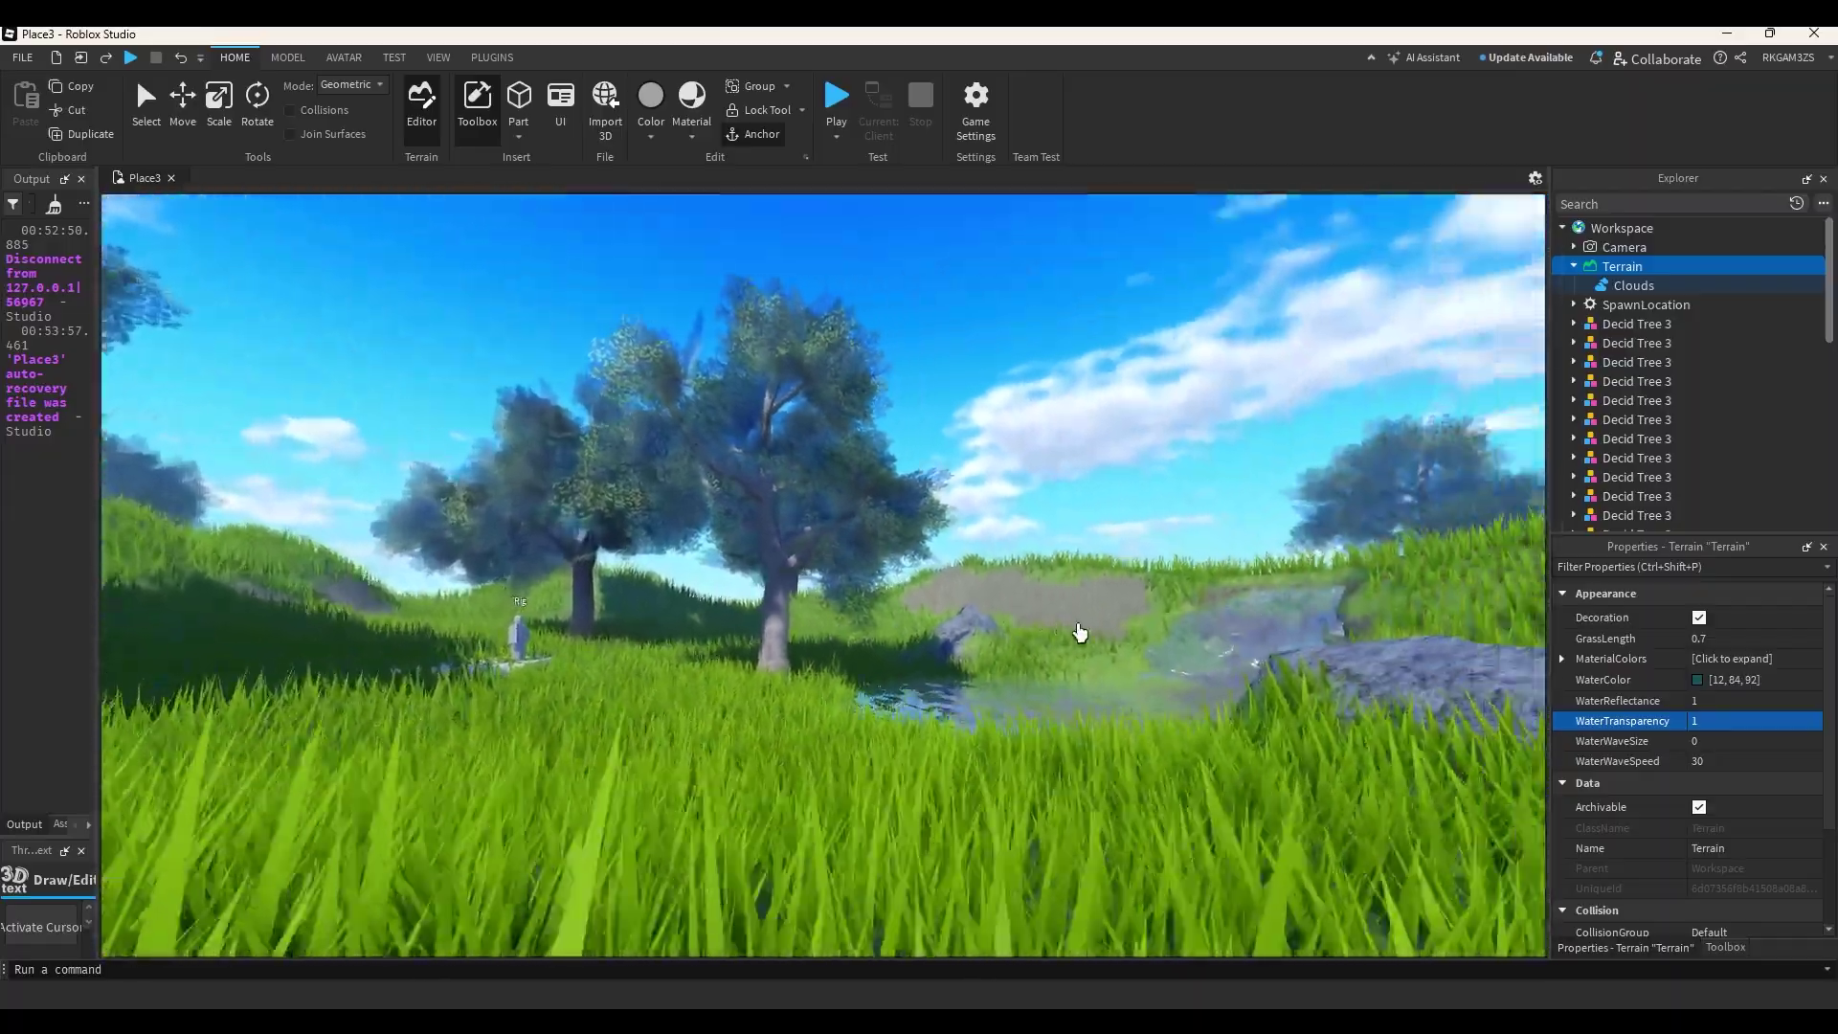
scroll(1058, 628, "up", 8)
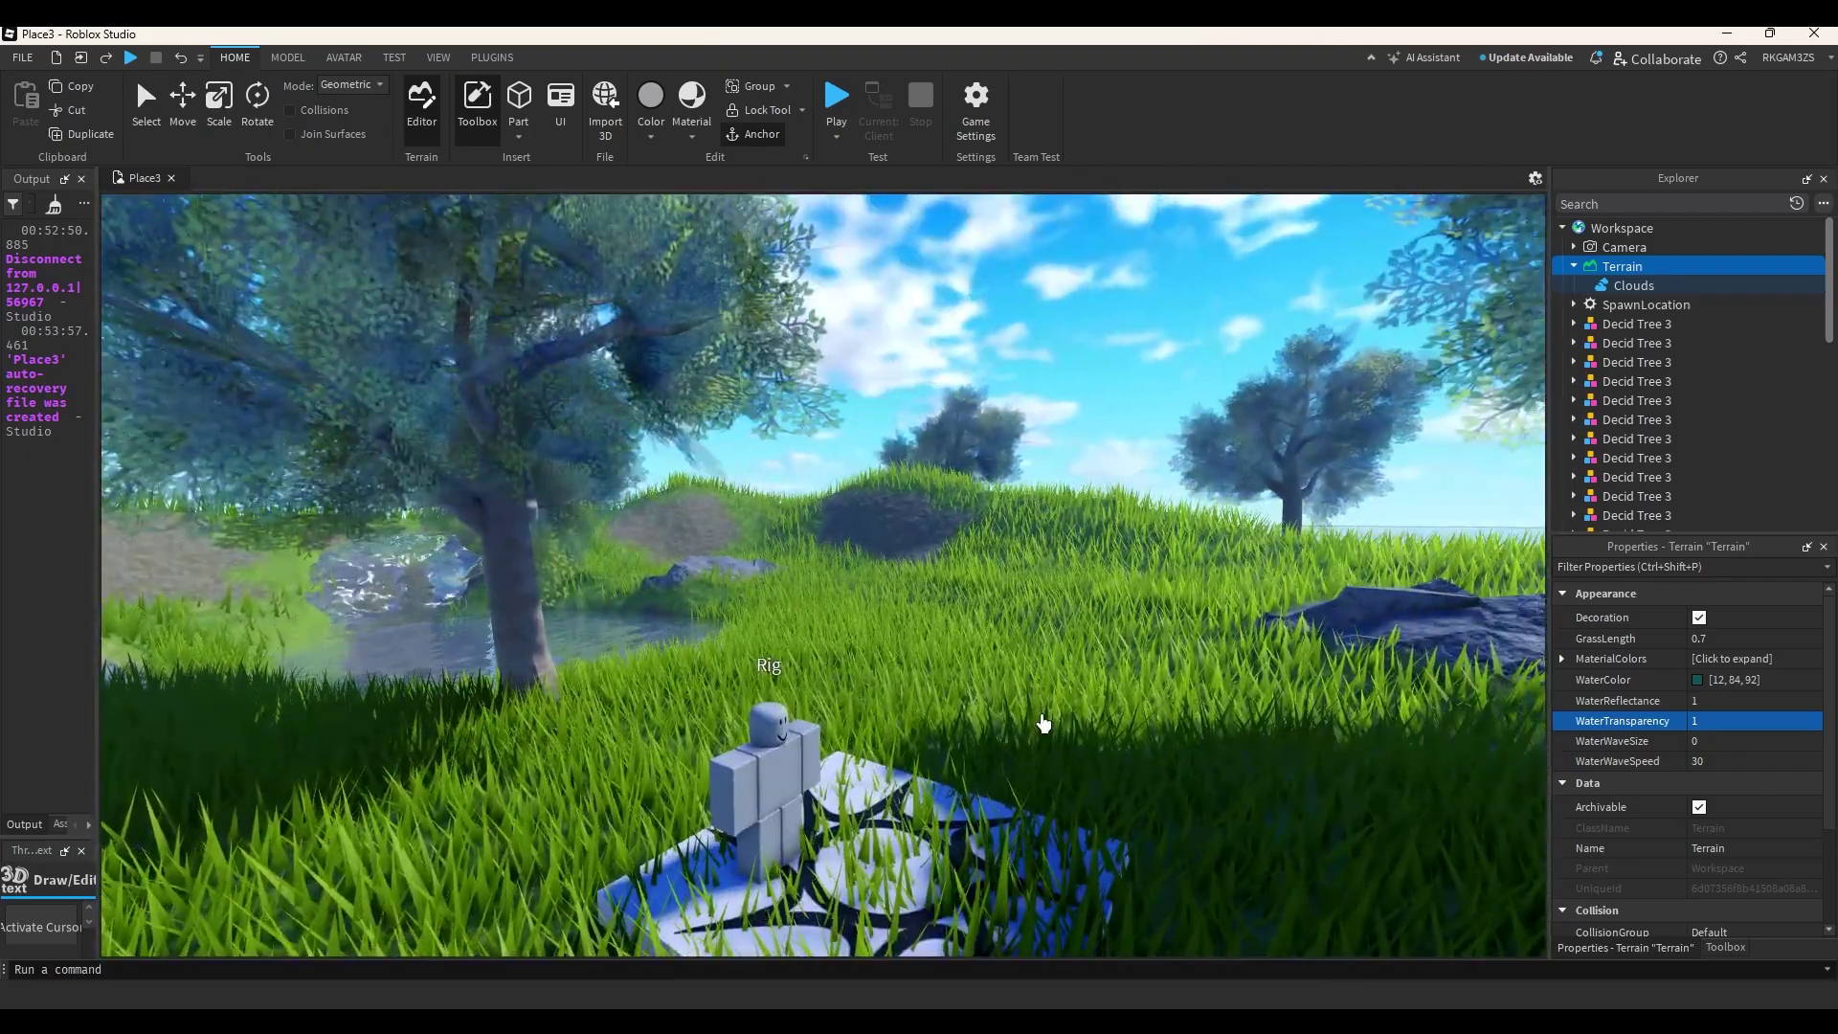
Set the Density of the Atmosphere in Lighting to 0.424.
scroll(1048, 698, "down", 5)
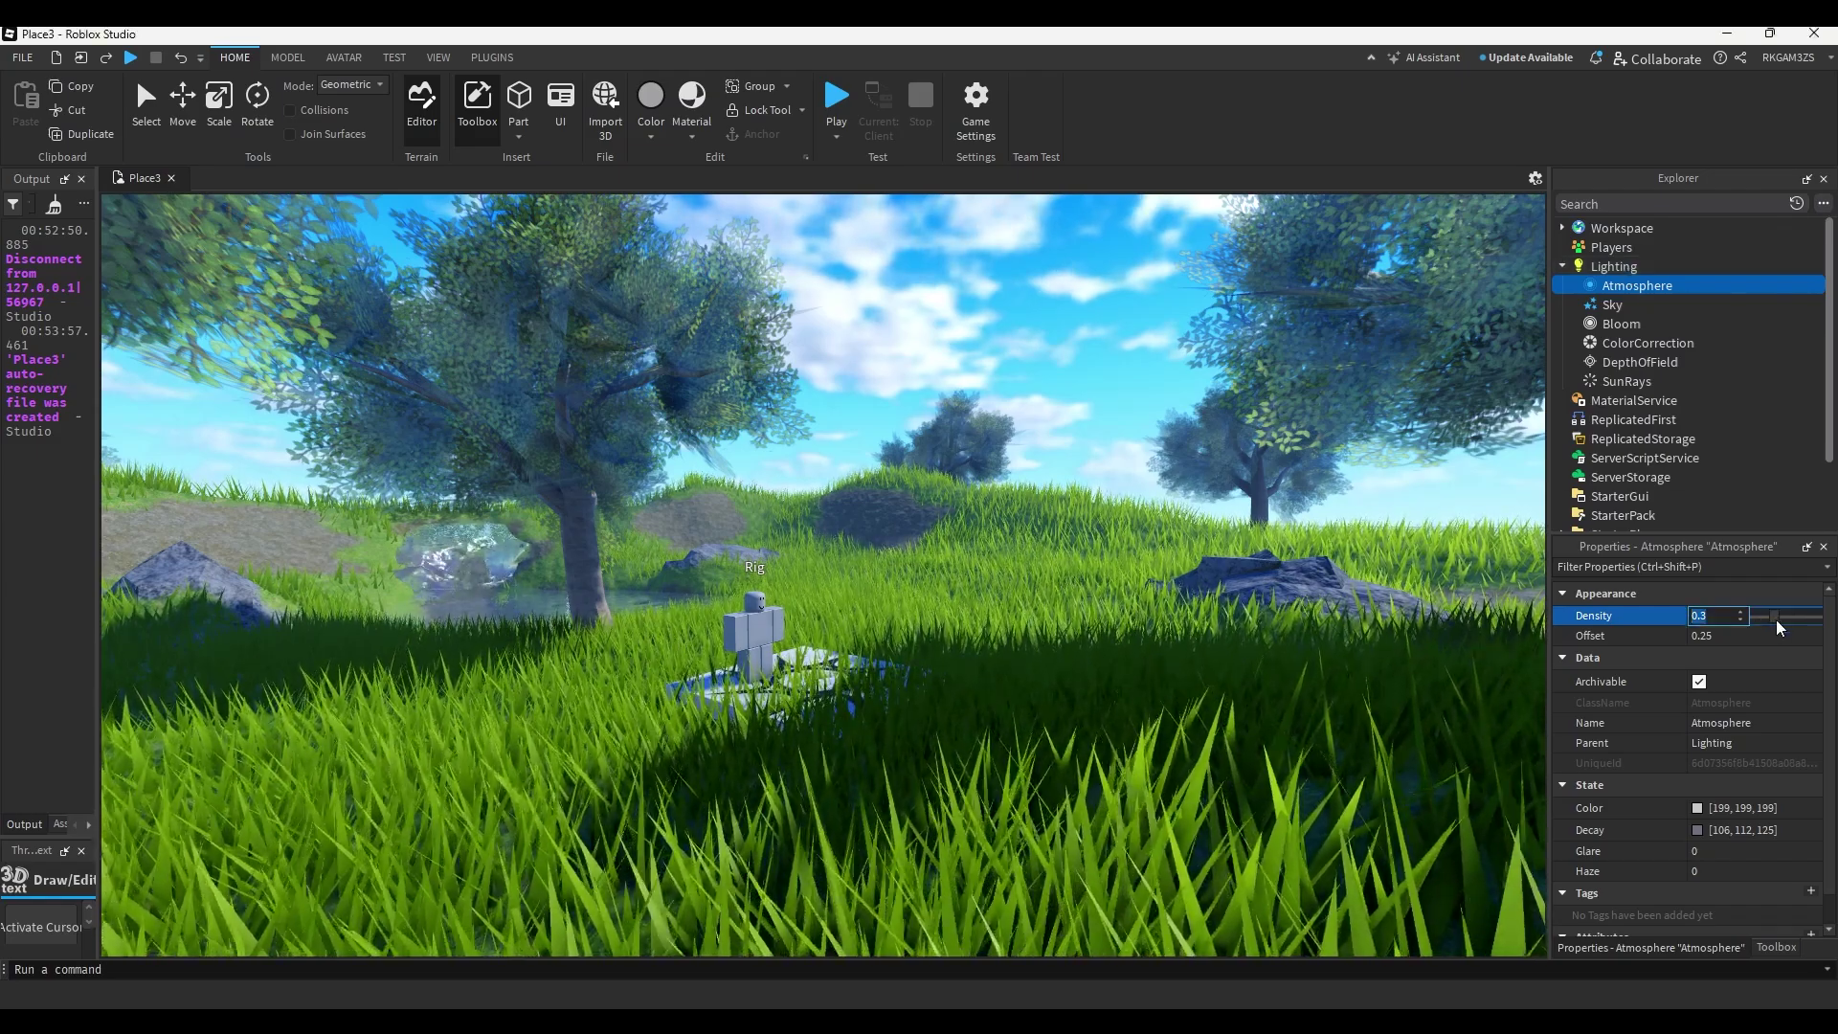
left_click_drag(1777, 619, 1785, 622)
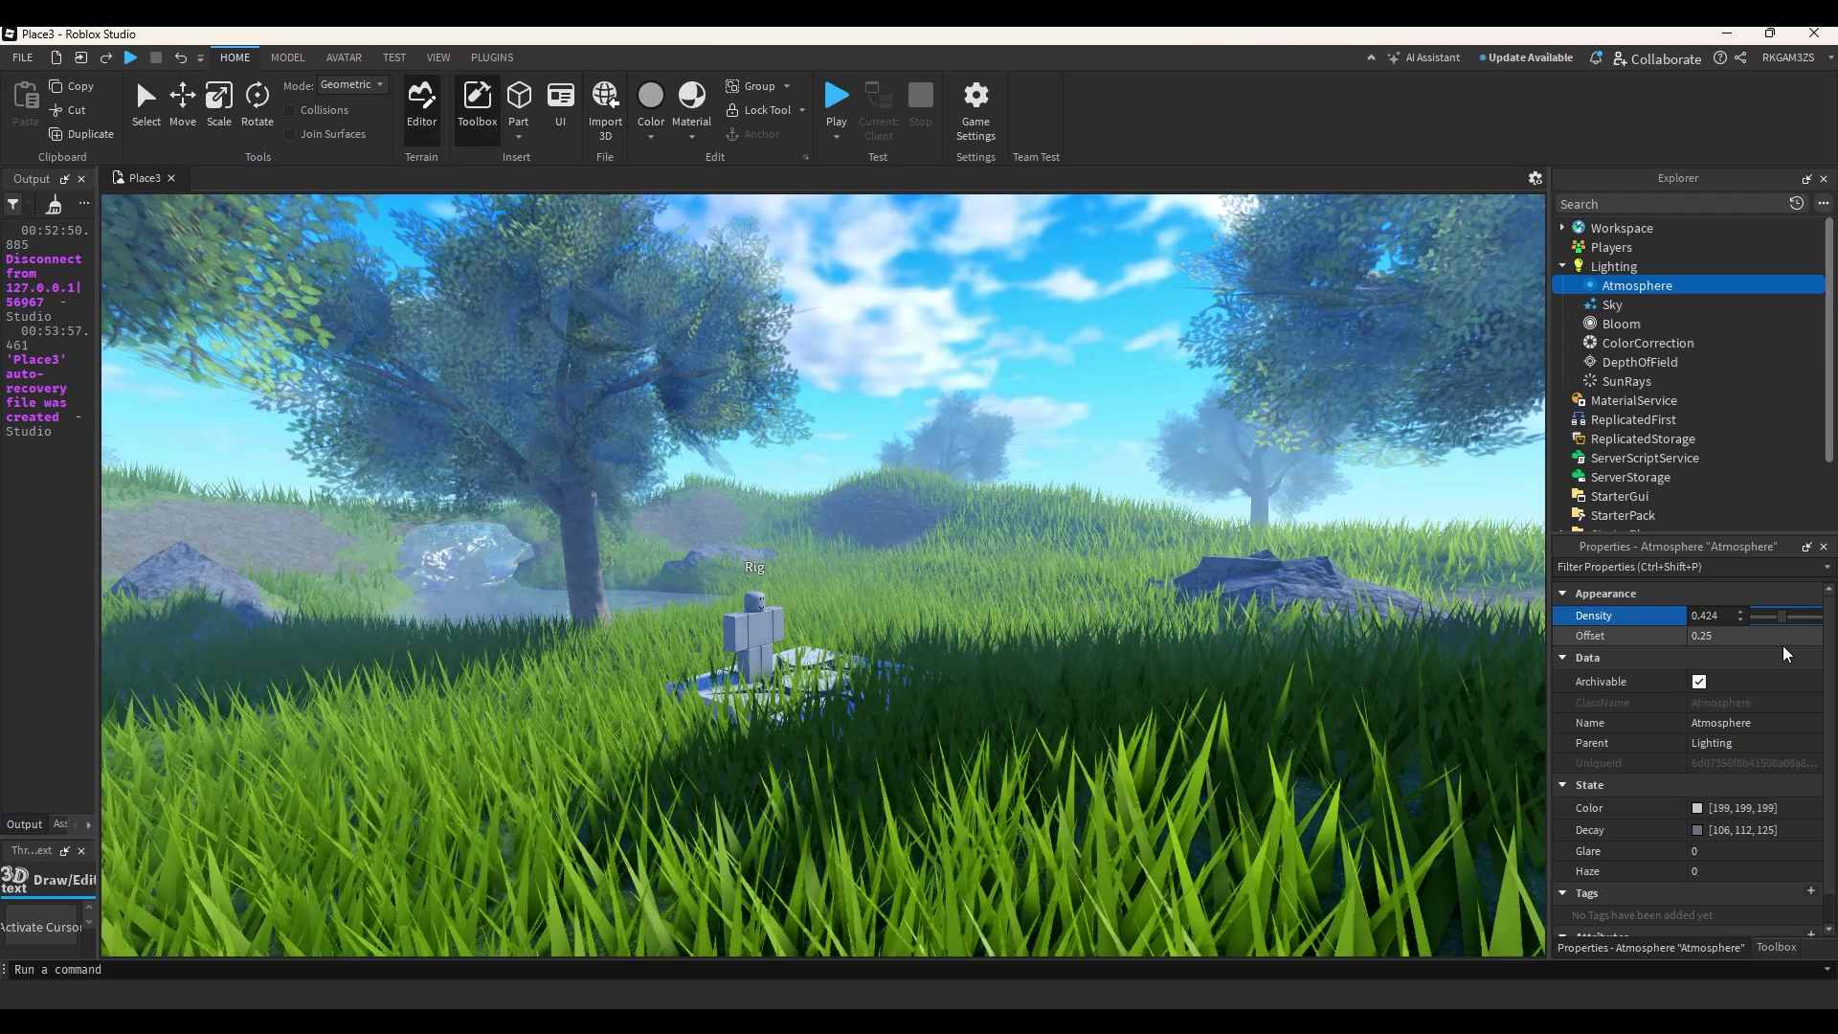
Try a Glare of 3.03 and a Haze of 2.73 on the Atmosphere, looking toward the sun.
left_click(1750, 857)
left_click_drag(1751, 855, 1772, 871)
left_click(1777, 866)
key("w")
mouse_move(1214, 831)
right_mouse_down()
mouse_move(1166, 822)
mouse_move(1224, 822)
right_mouse_up()
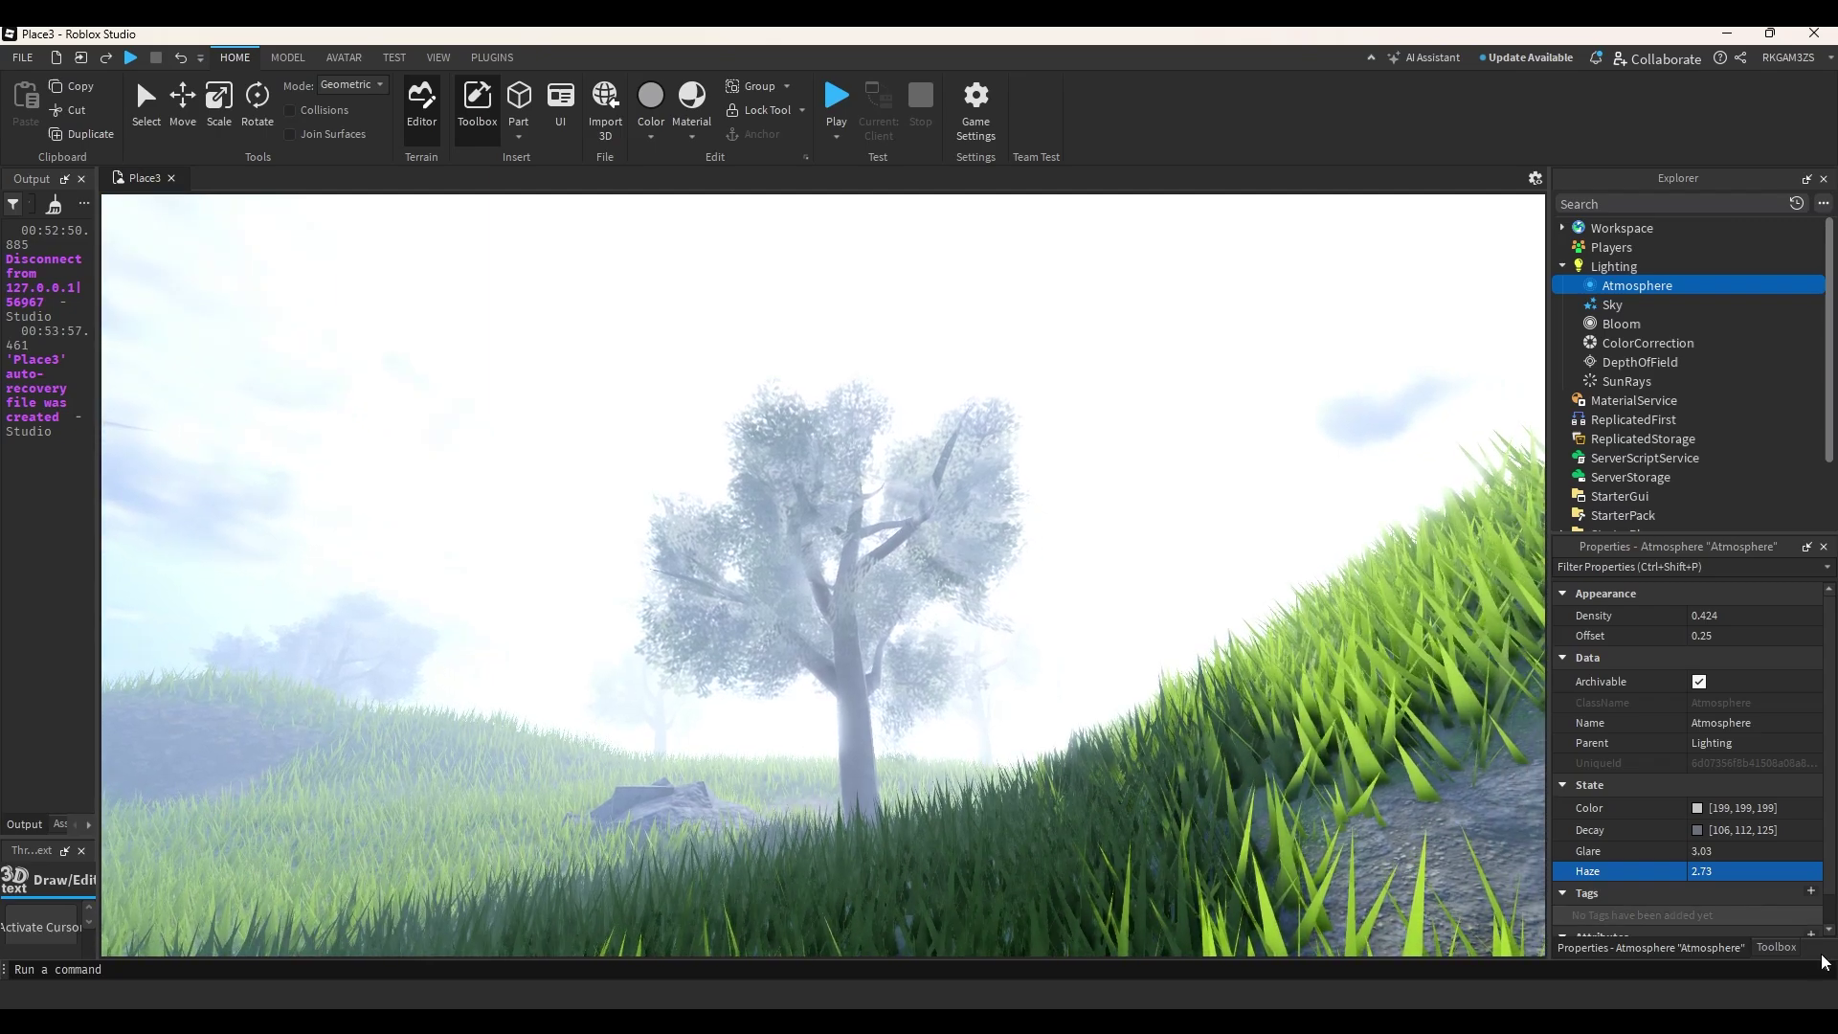
Set the Atmosphere's Glare and Haze back to 0 and check the scene around the Rig.
type("0")
key("Return")
left_click(1767, 871)
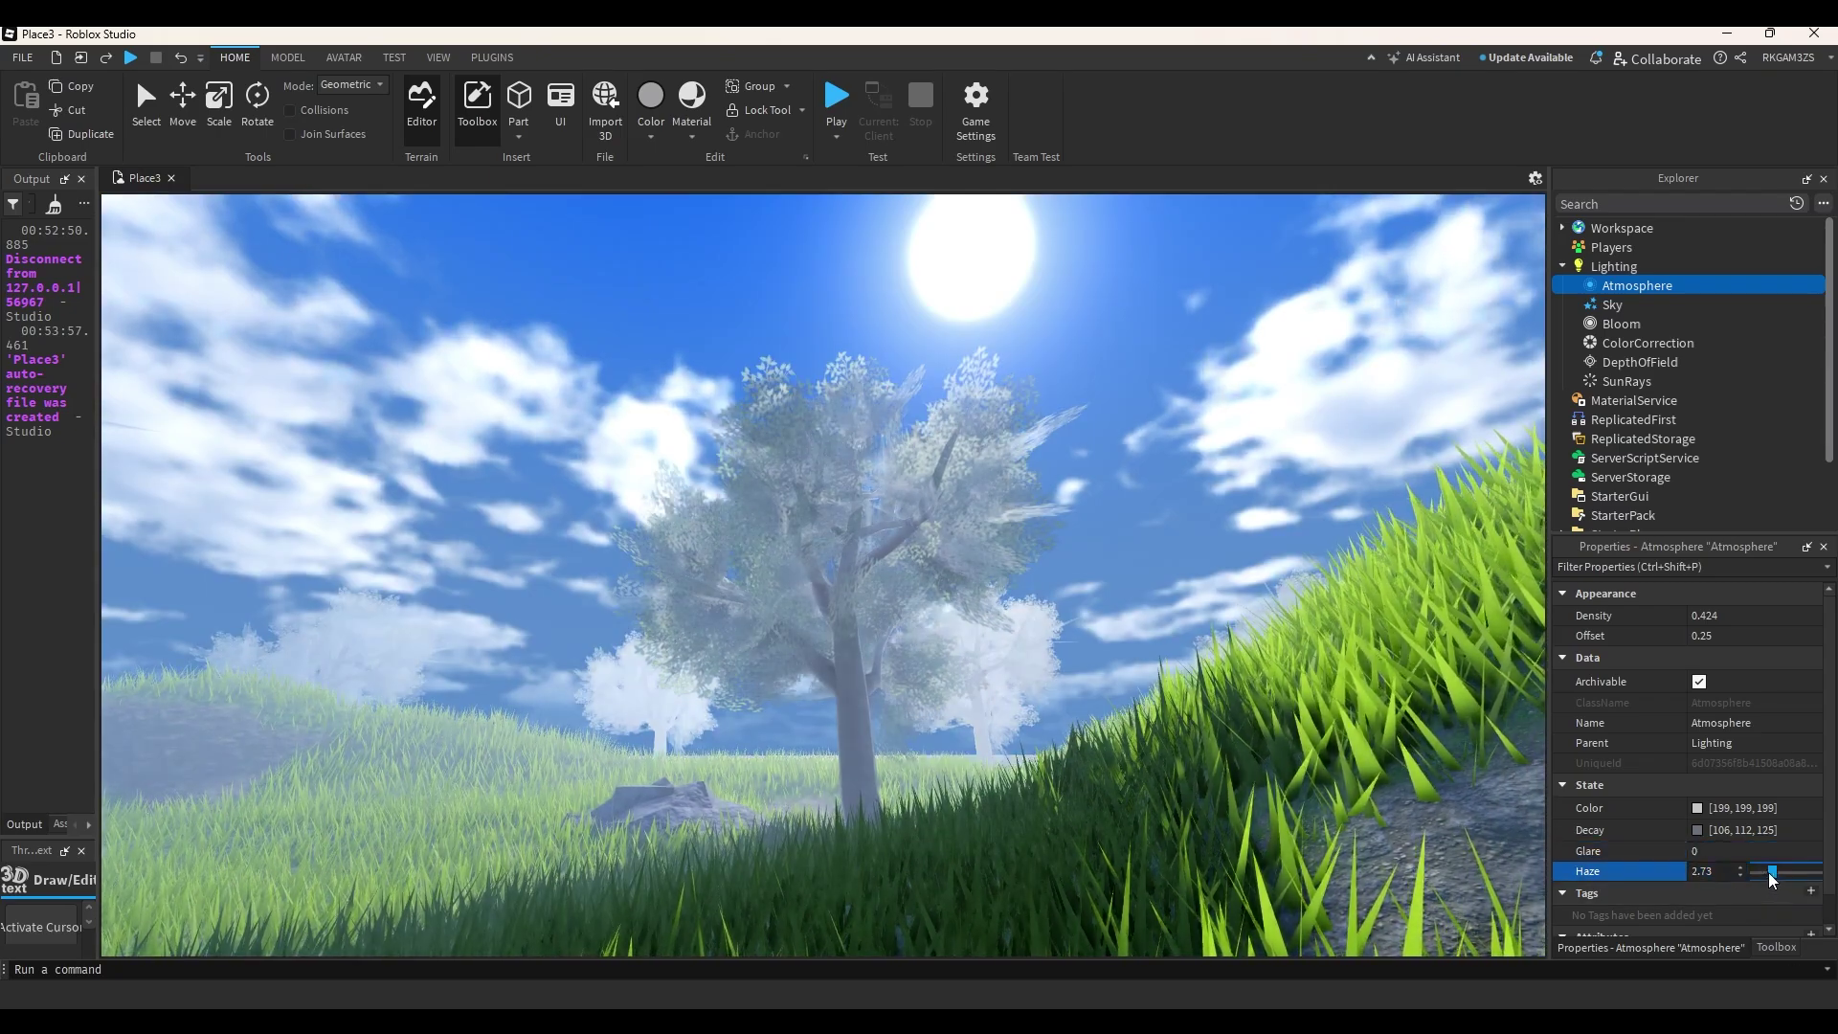
left_click_drag(1767, 871, 1755, 872)
mouse_move(1100, 800)
right_mouse_down()
mouse_move(1059, 837)
mouse_move(1075, 811)
right_mouse_up()
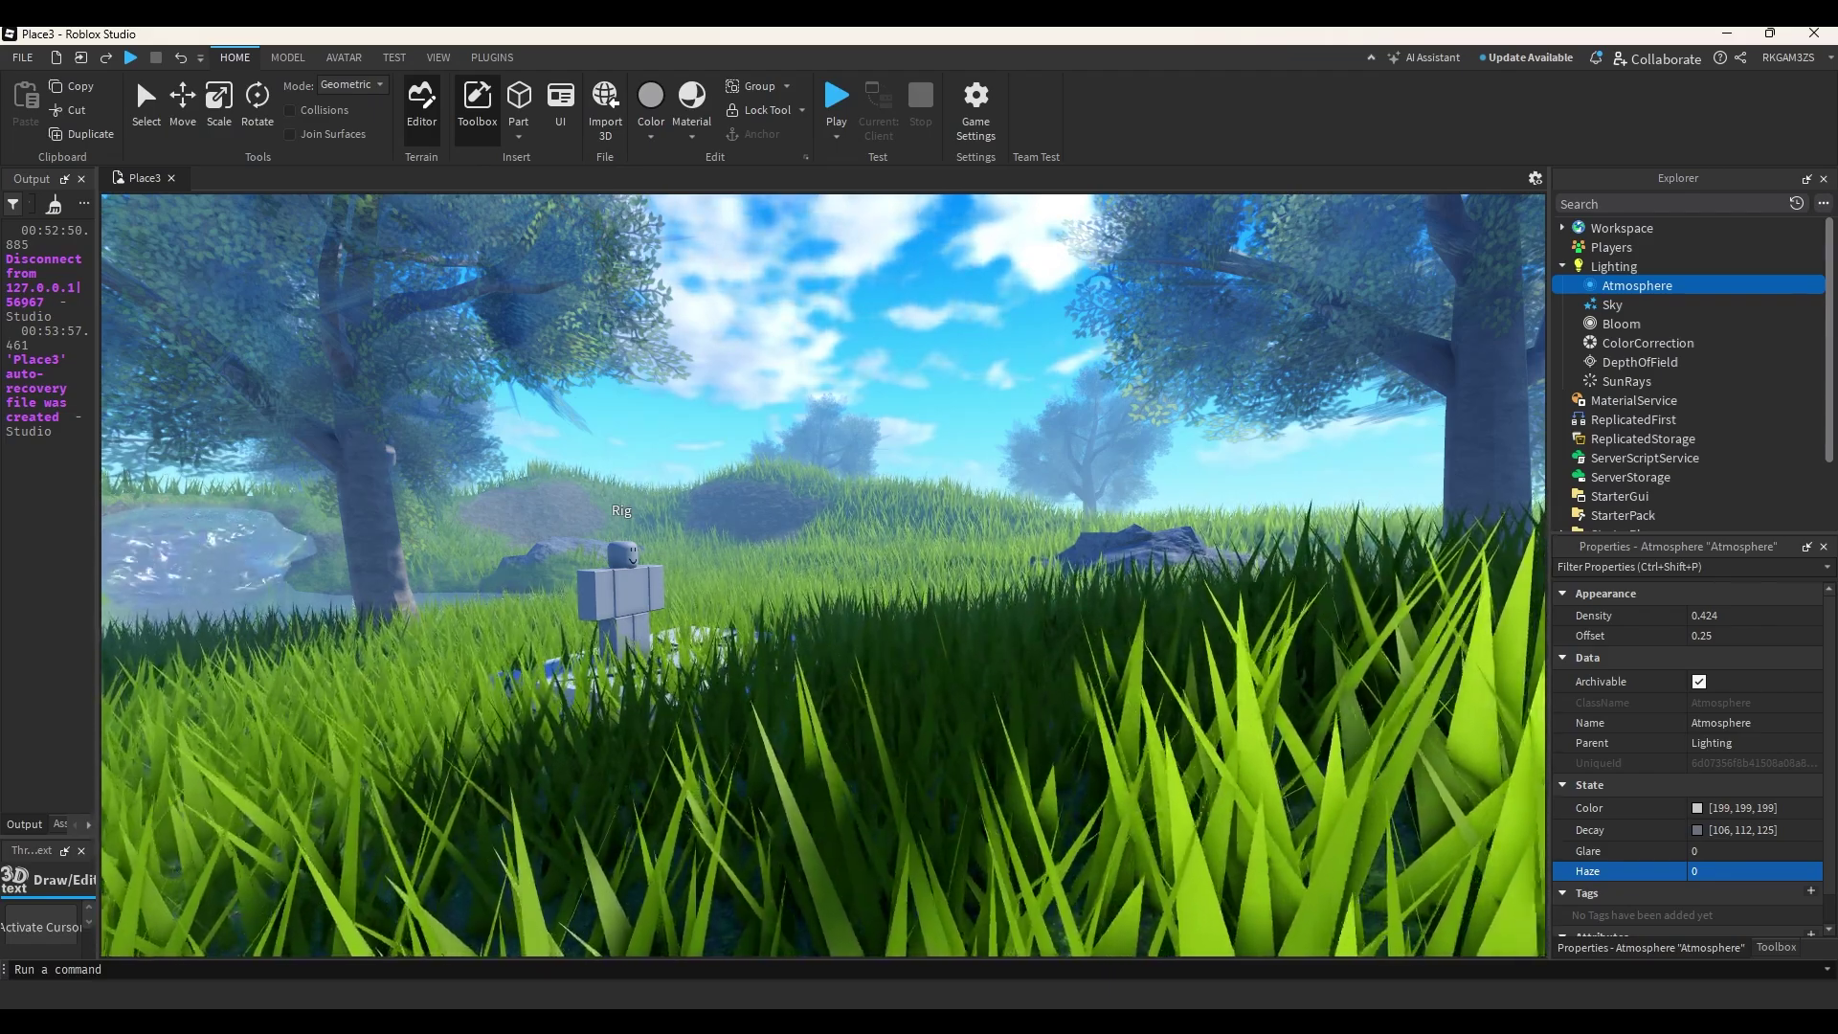
Search the Toolbox models for "dust particles" and insert the Specks particle part into the scene.
left_click(1776, 947)
left_click(1747, 613)
type("dust")
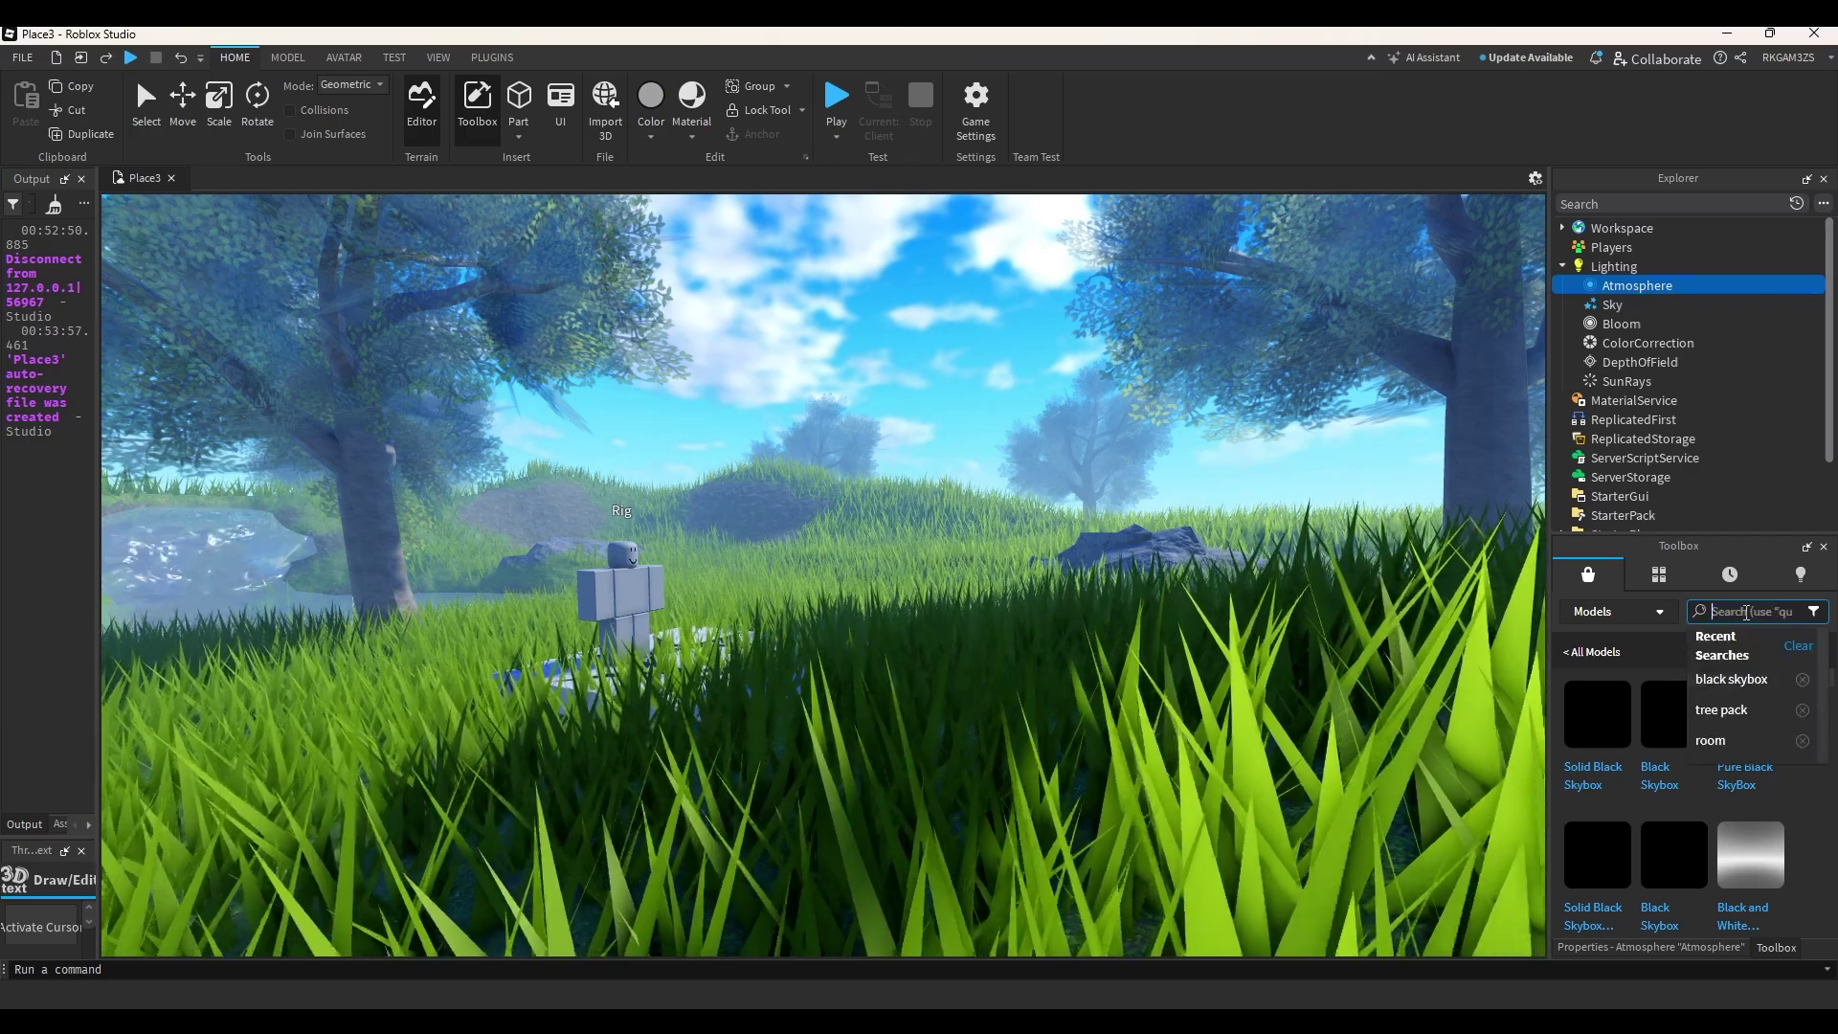
type(" particles")
key("Return")
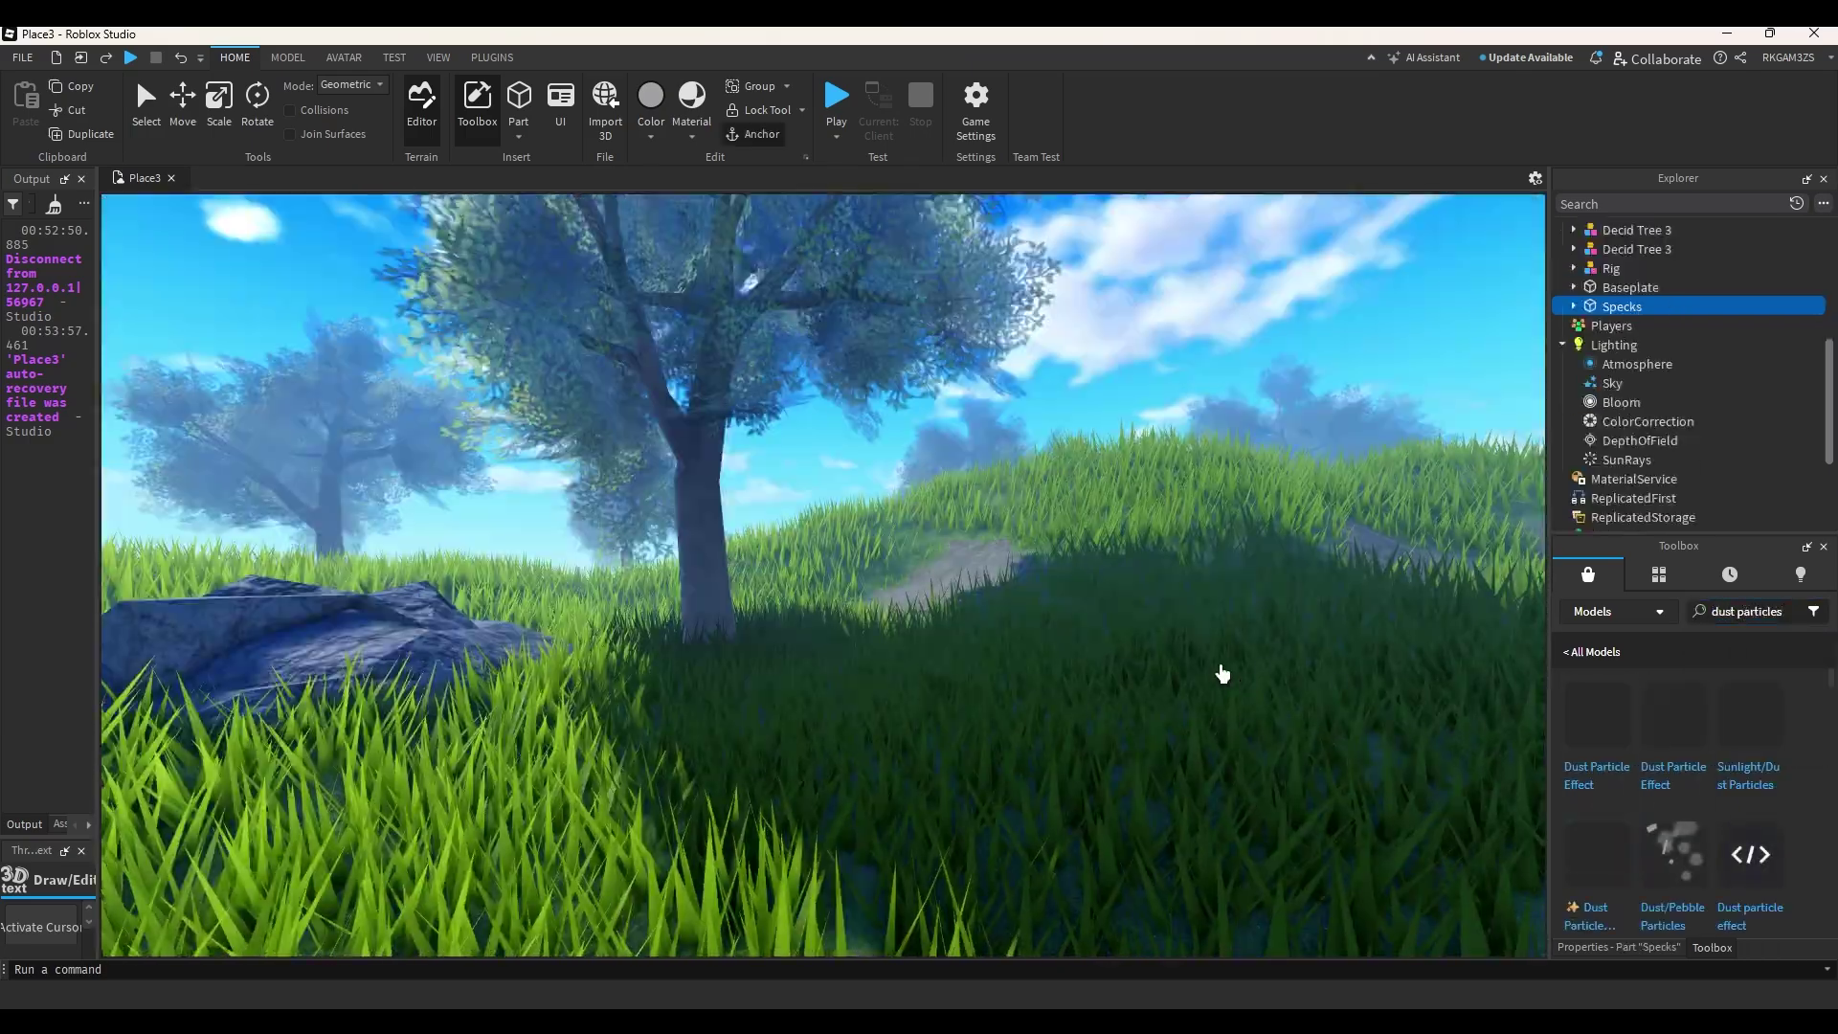
Enlarge the Specks part so that its particle area spreads across most of the grassy island.
scroll(1145, 731, "down", 2)
right_click_drag(1145, 731, 1203, 677)
scroll(1202, 677, "down", 5)
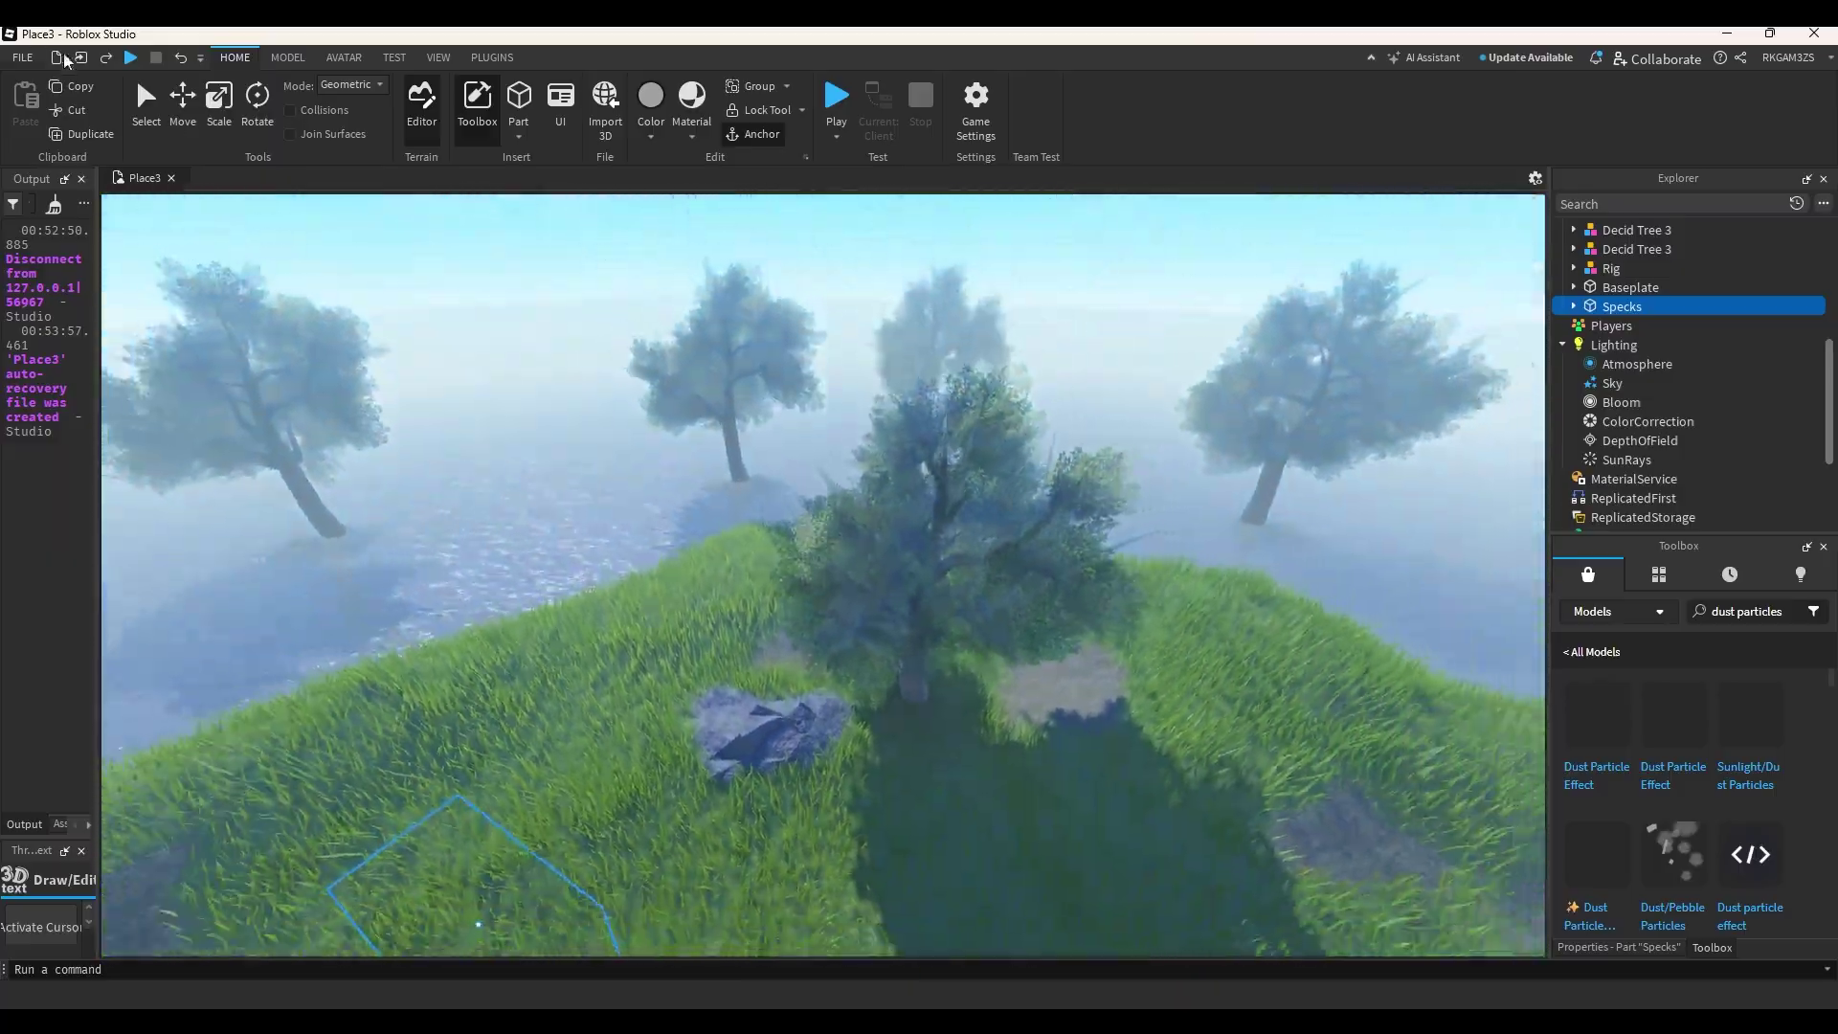
left_click(179, 113)
key("f")
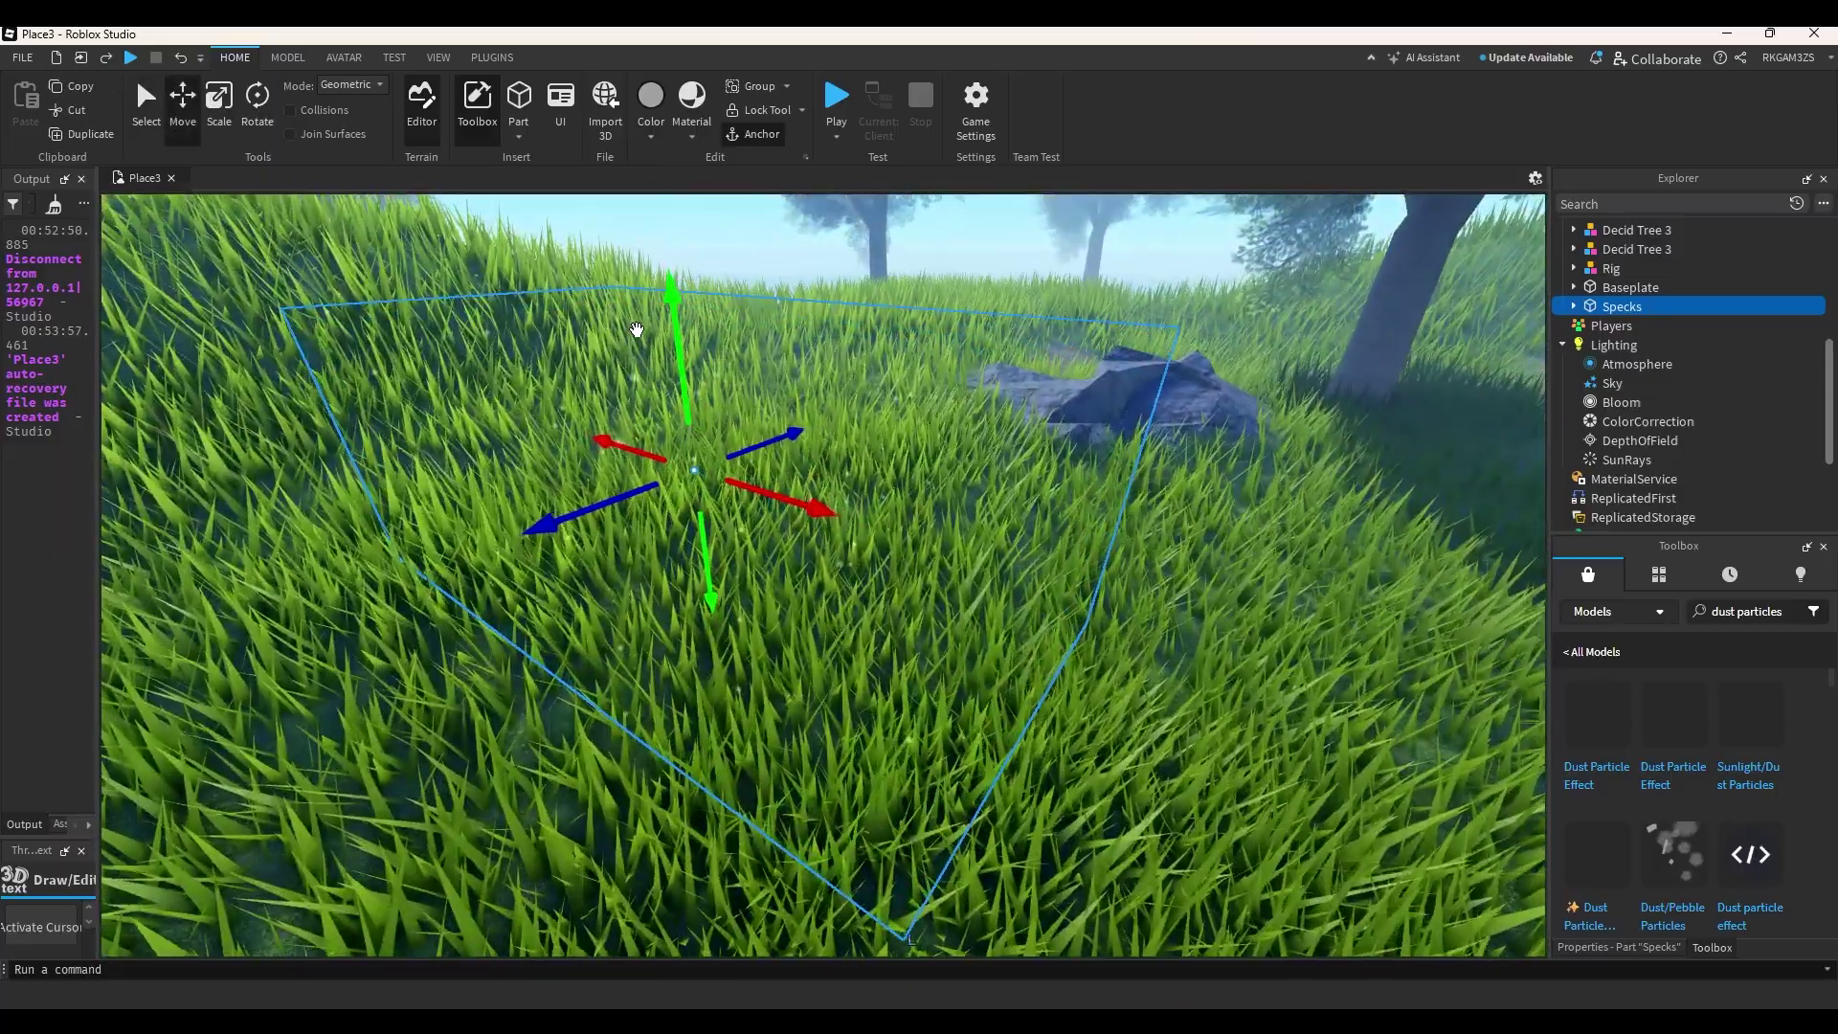
left_click(219, 103)
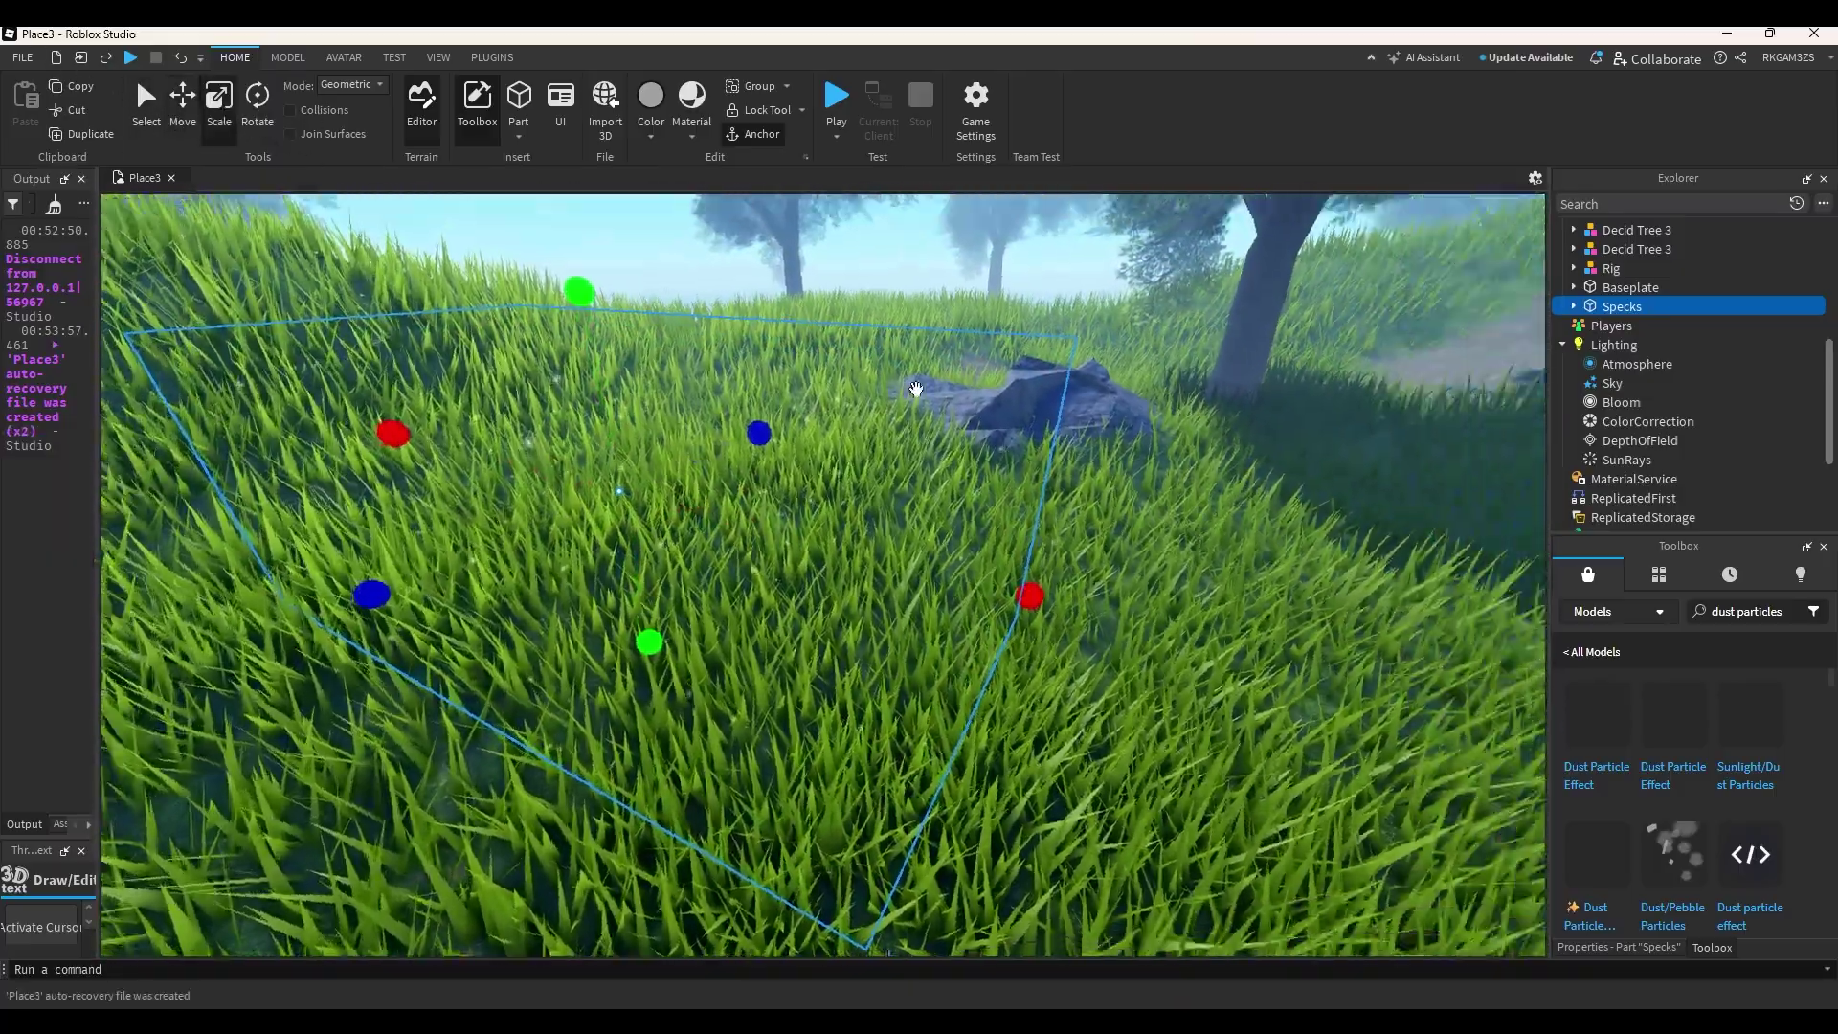
right_click_drag(786, 441, 914, 404)
scroll(914, 412, "down", 6)
left_click_drag(872, 482, 1345, 452)
key("s")
key("d")
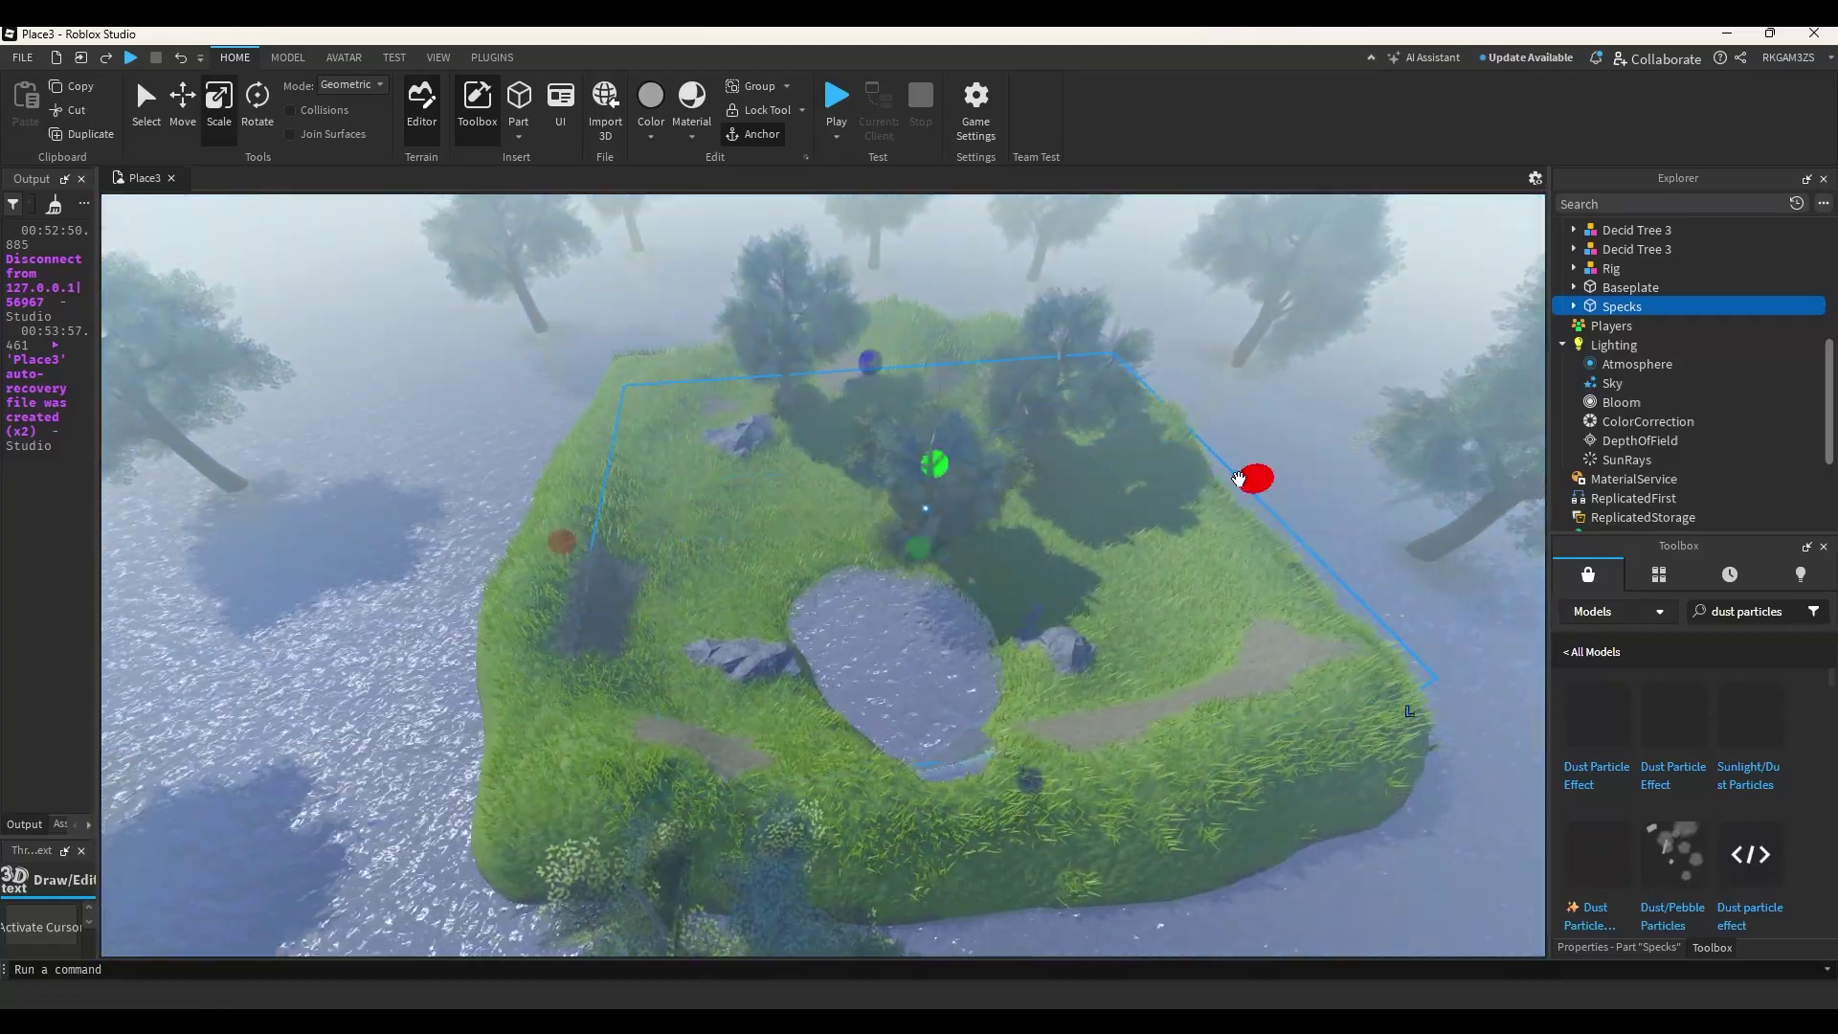
Deselect Specks and examine the floating dust particles around the trees, pond and Rig.
scroll(910, 485, "up", 6)
right_click_drag(910, 485, 990, 524)
scroll(990, 524, "down", 3)
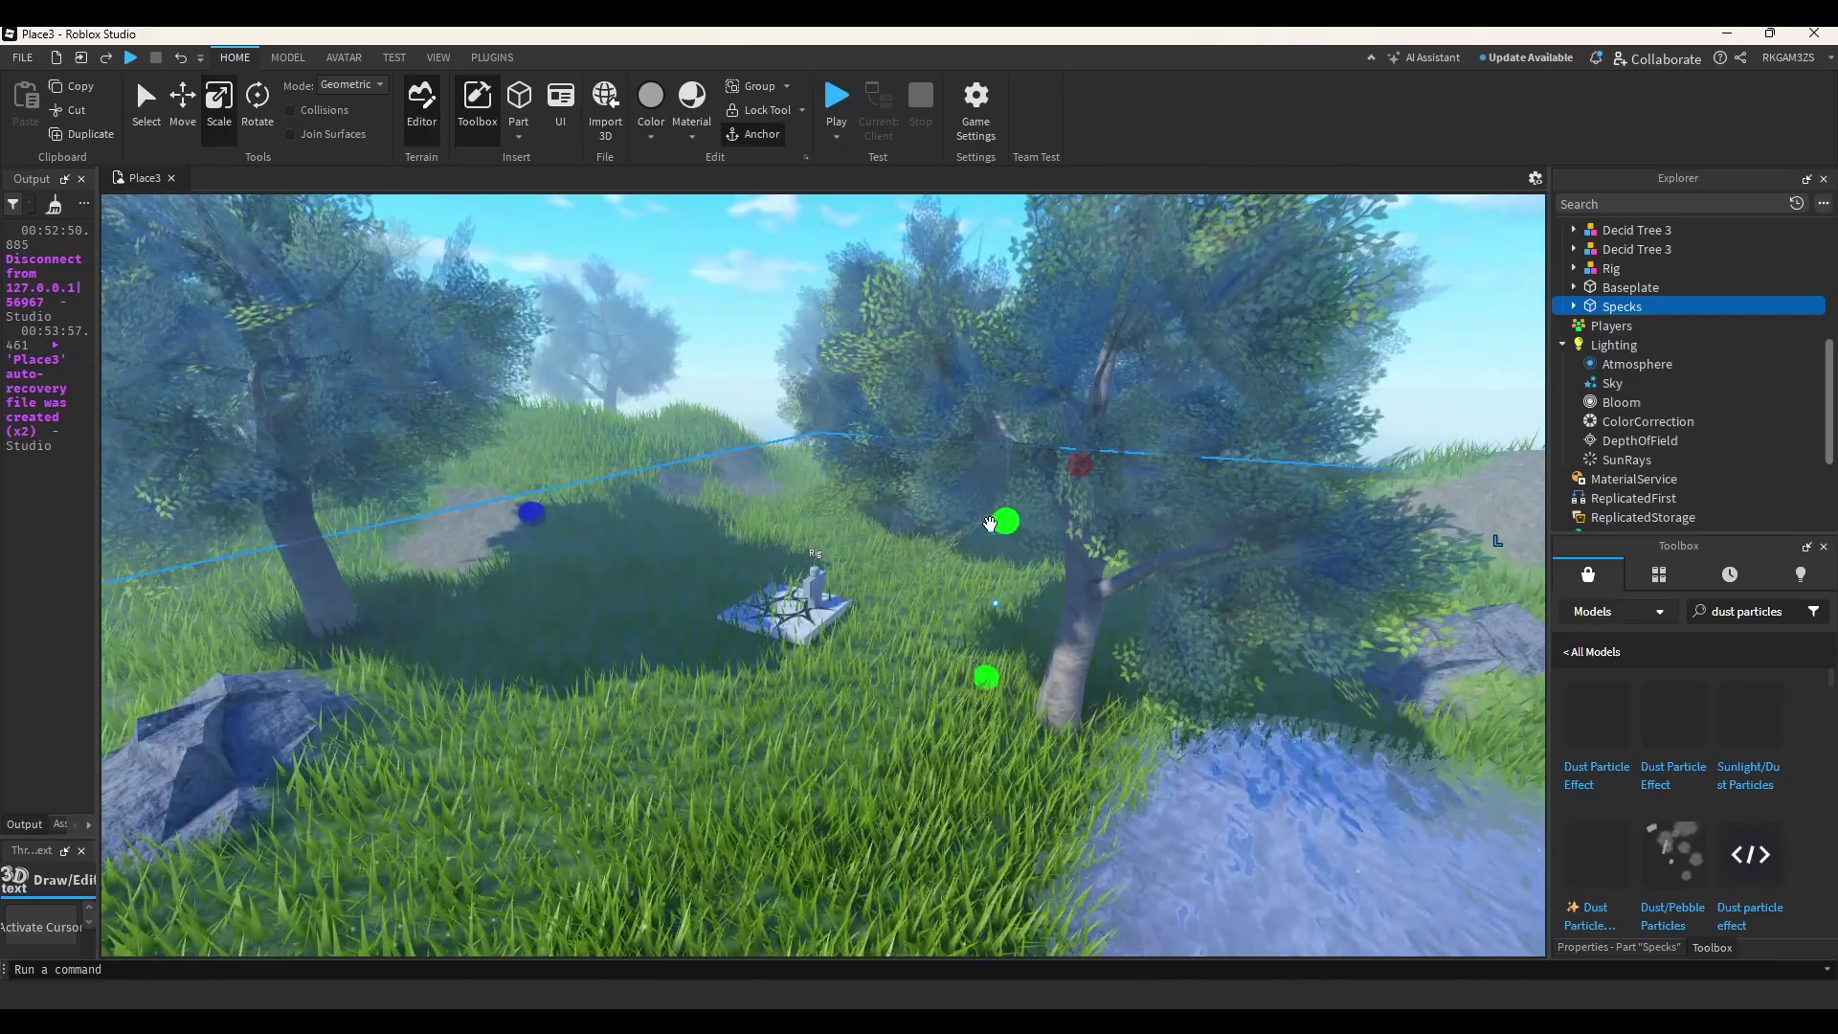
right_click_drag(618, 475, 691, 502)
key("q")
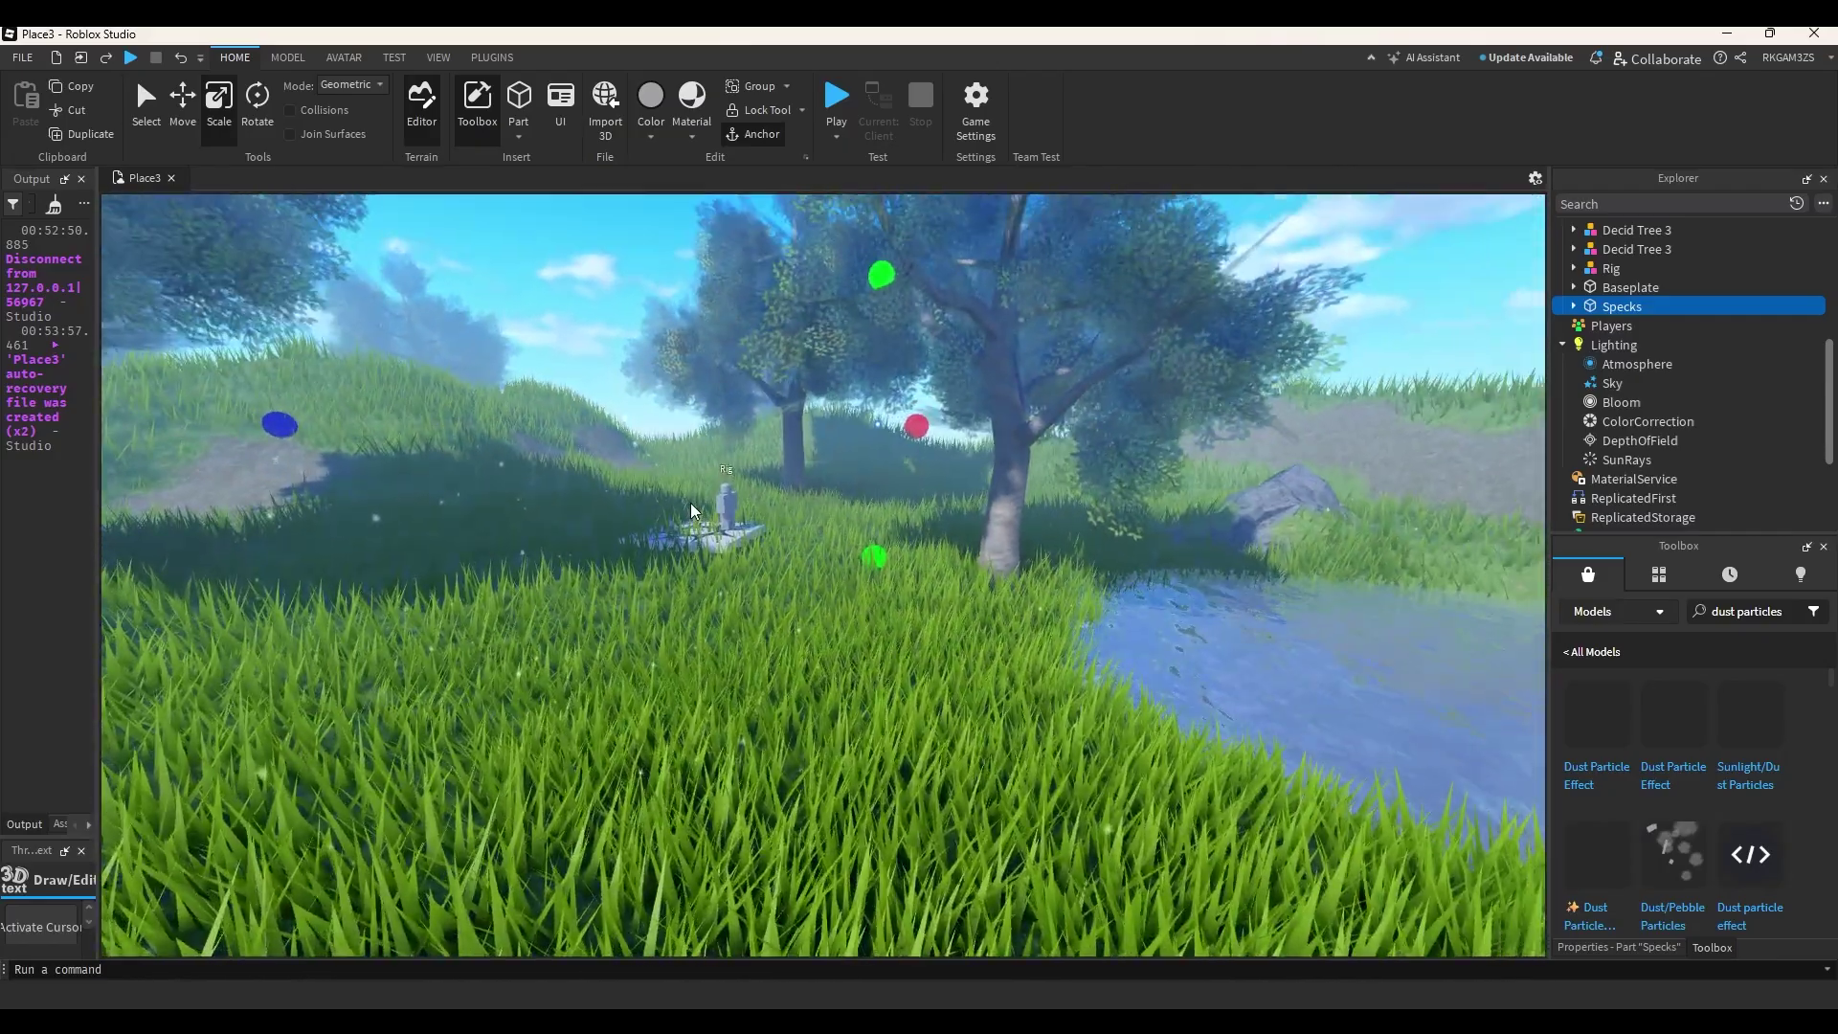
left_click(588, 308)
key("w")
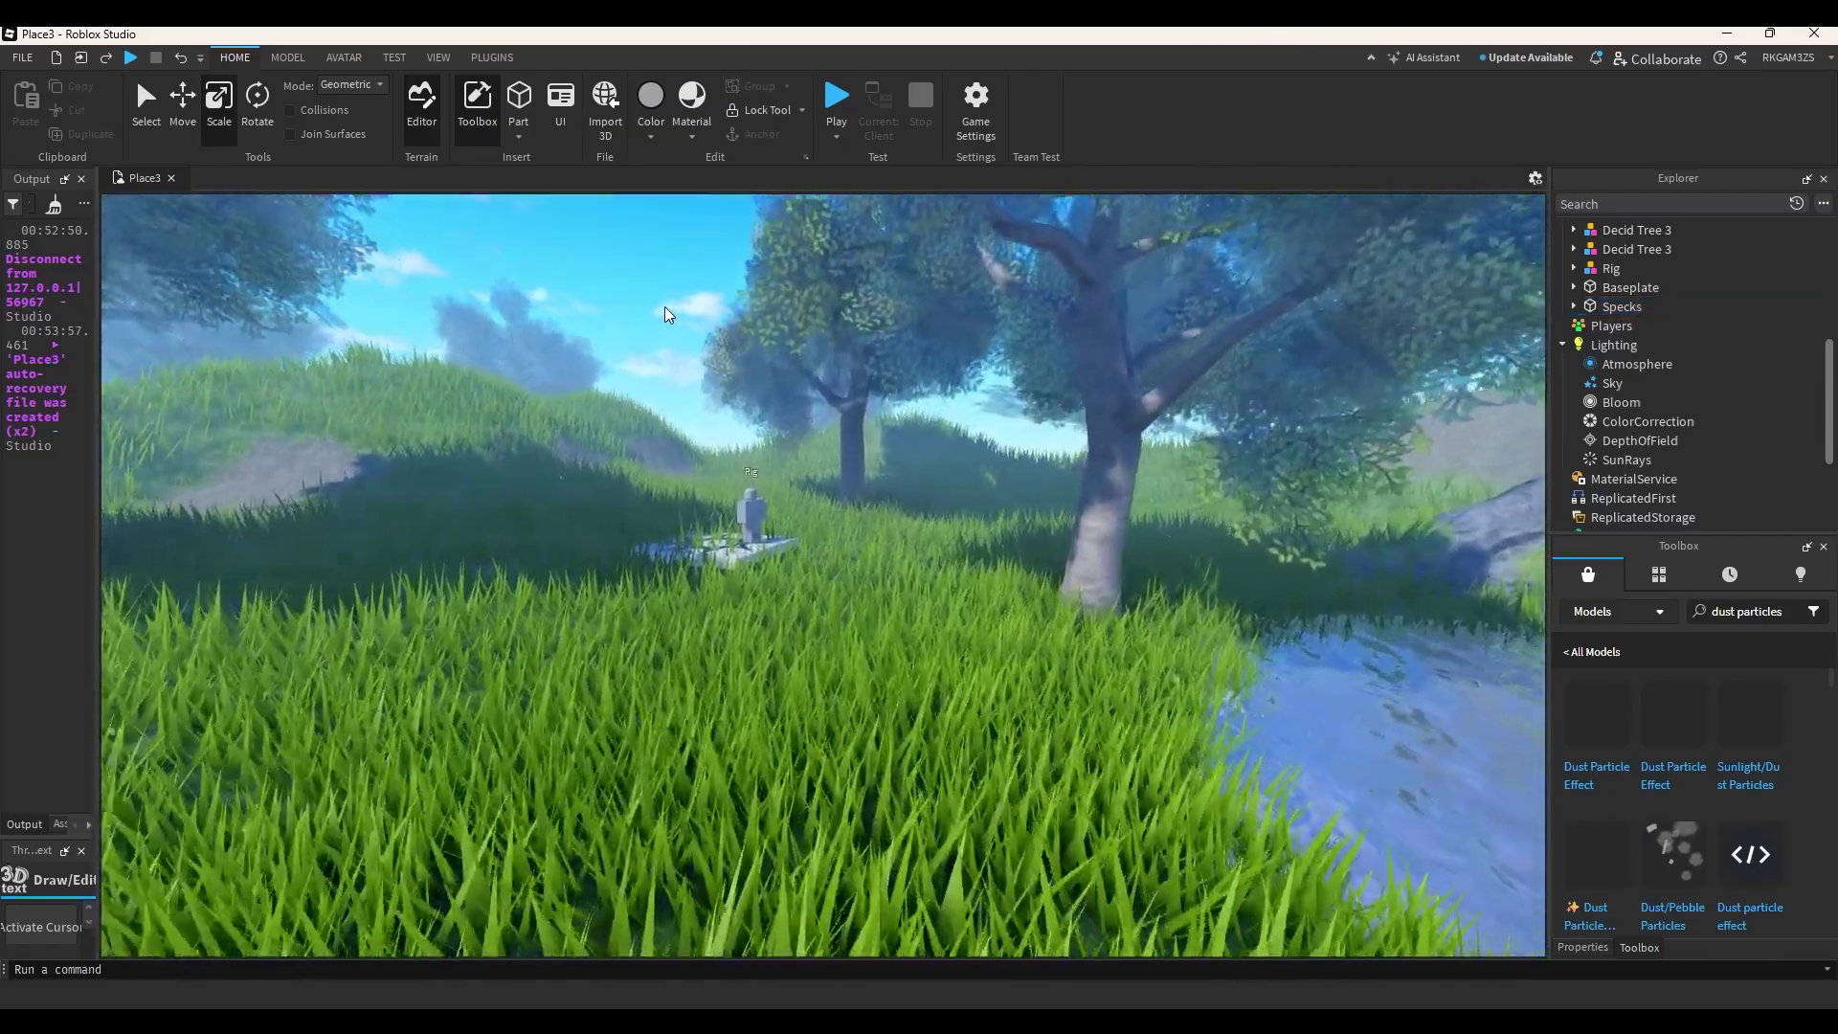
key("w")
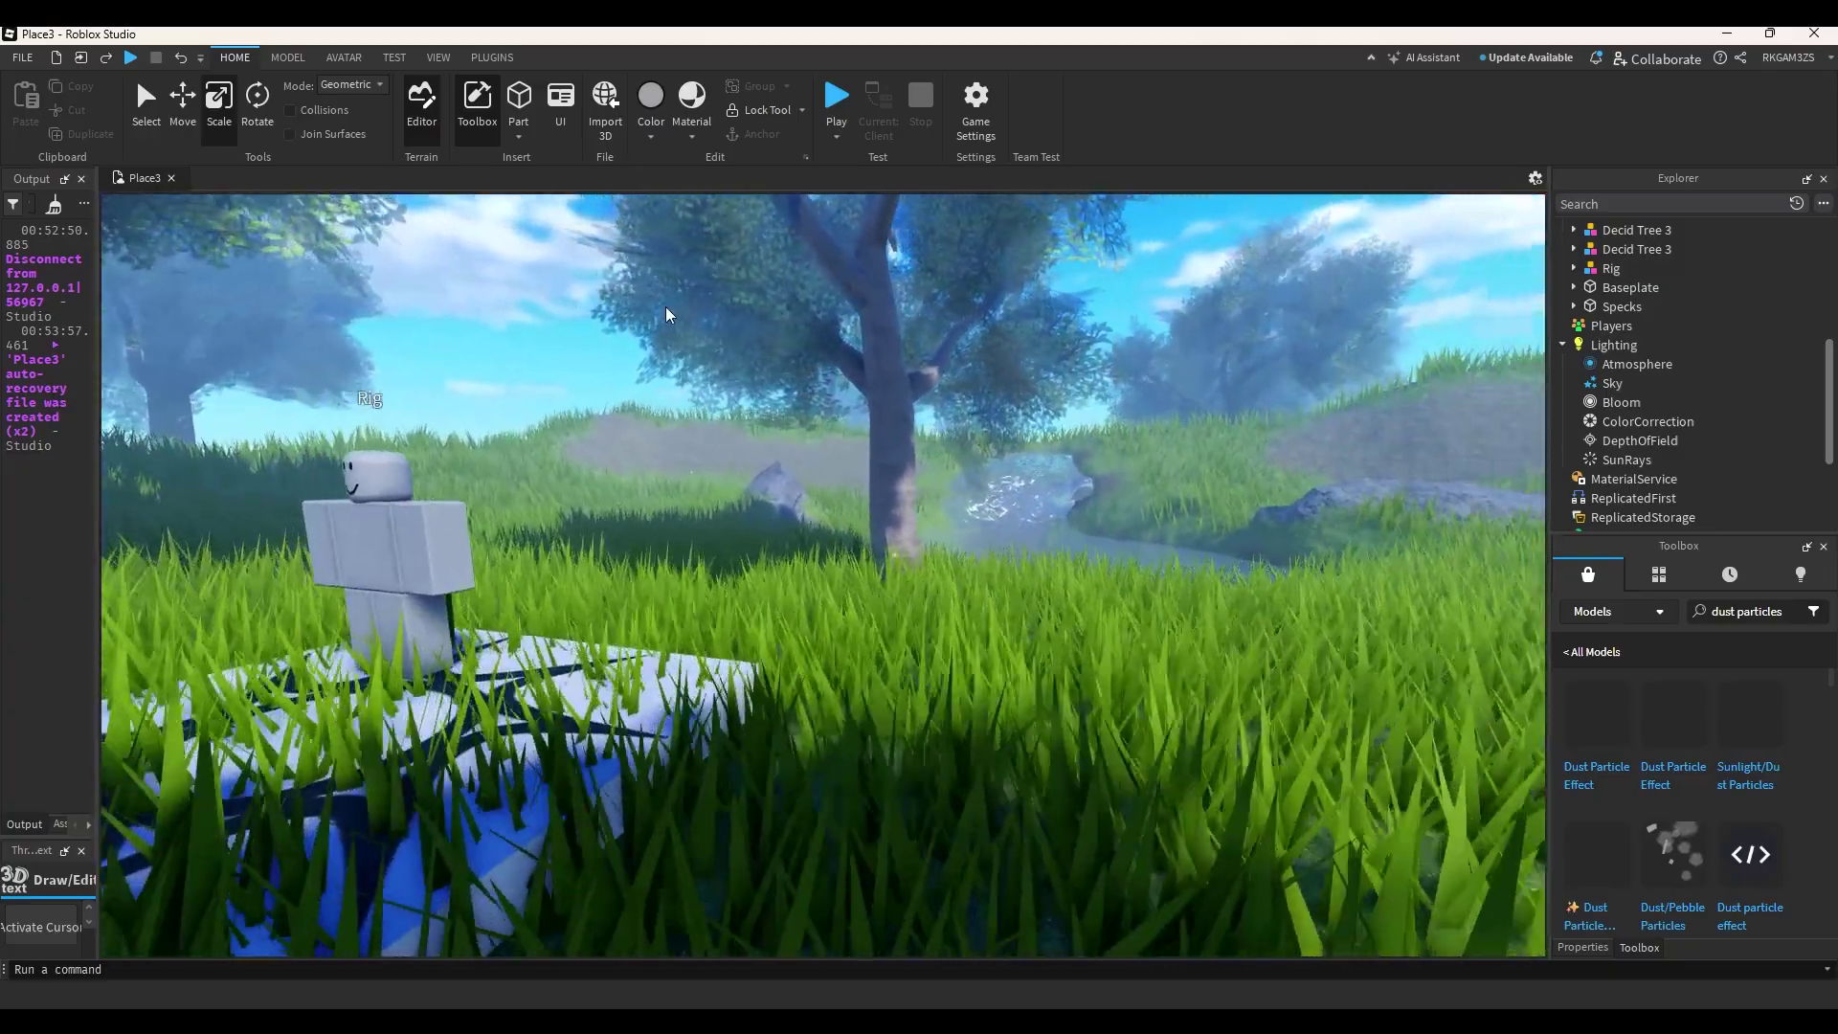
key("a")
right_click_drag(665, 307, 699, 402)
key("s")
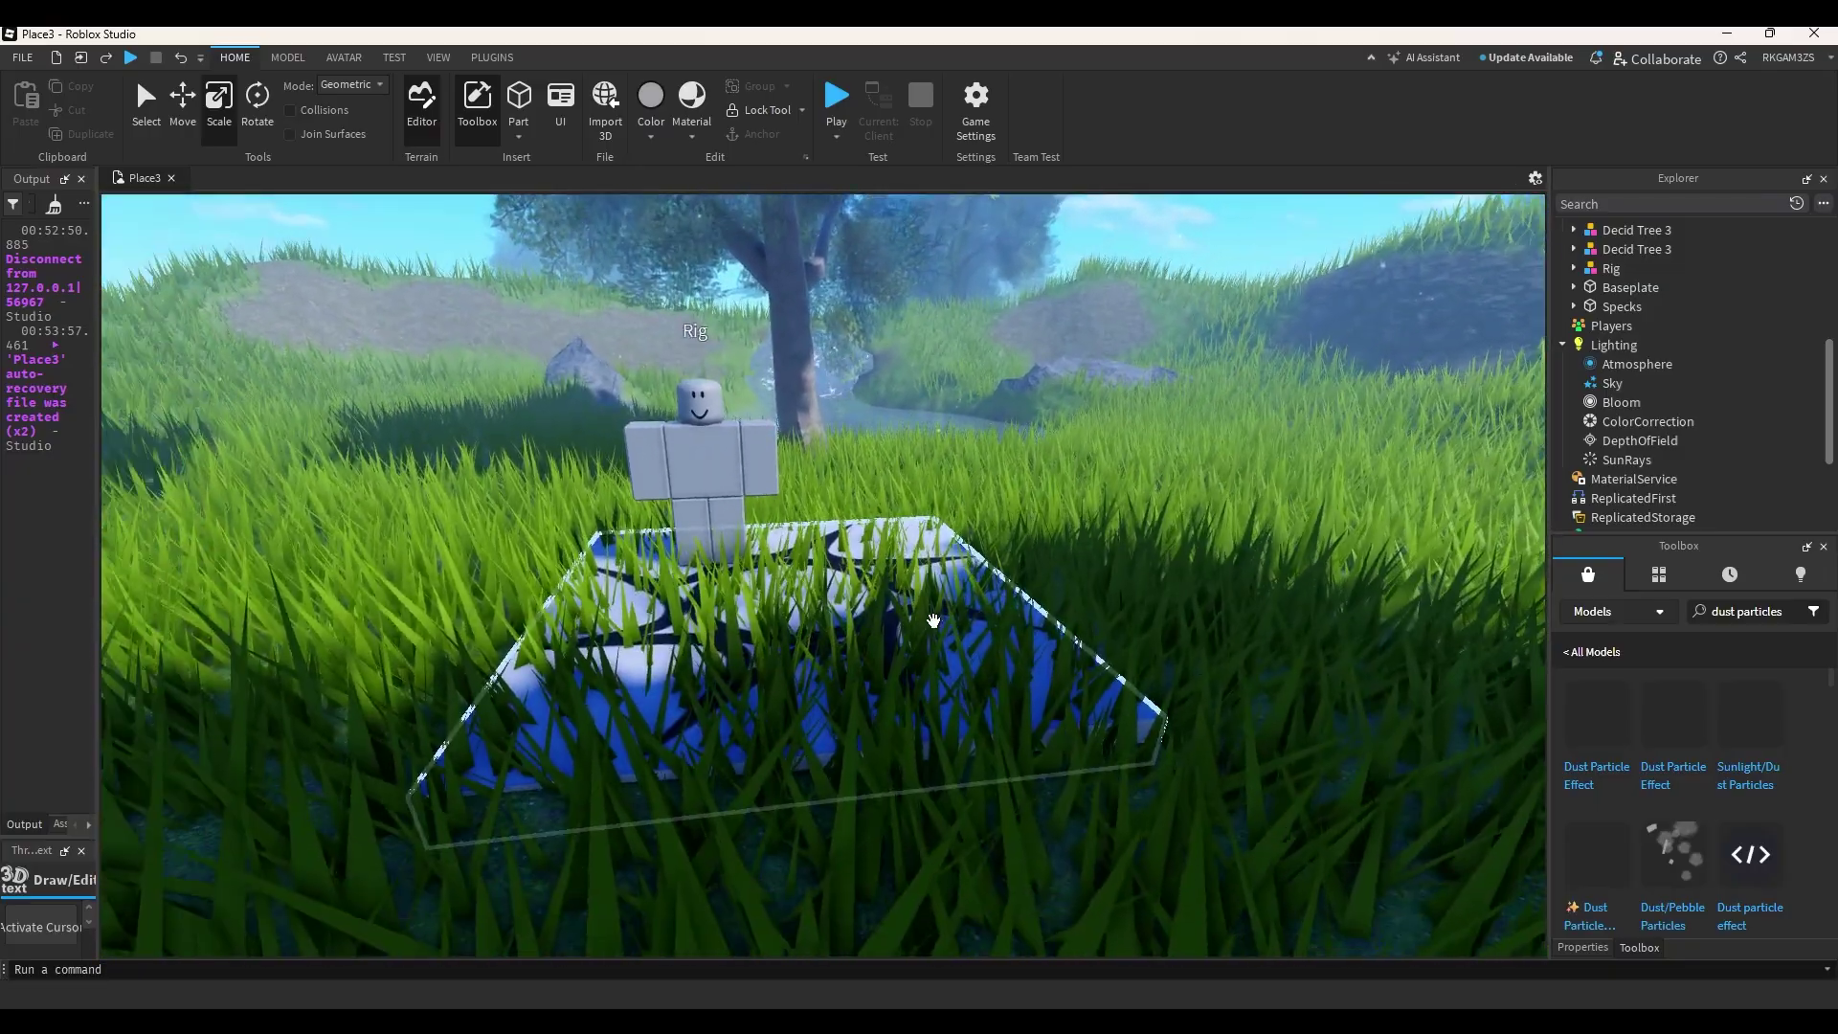
Clear away the blue and white platform in the grass and delete the Rig standing on it.
left_click(682, 585)
left_click_drag(675, 429, 1107, 606)
left_click(849, 568)
key("w")
right_click_drag(849, 568, 852, 573)
left_click_drag(1283, 642, 698, 647)
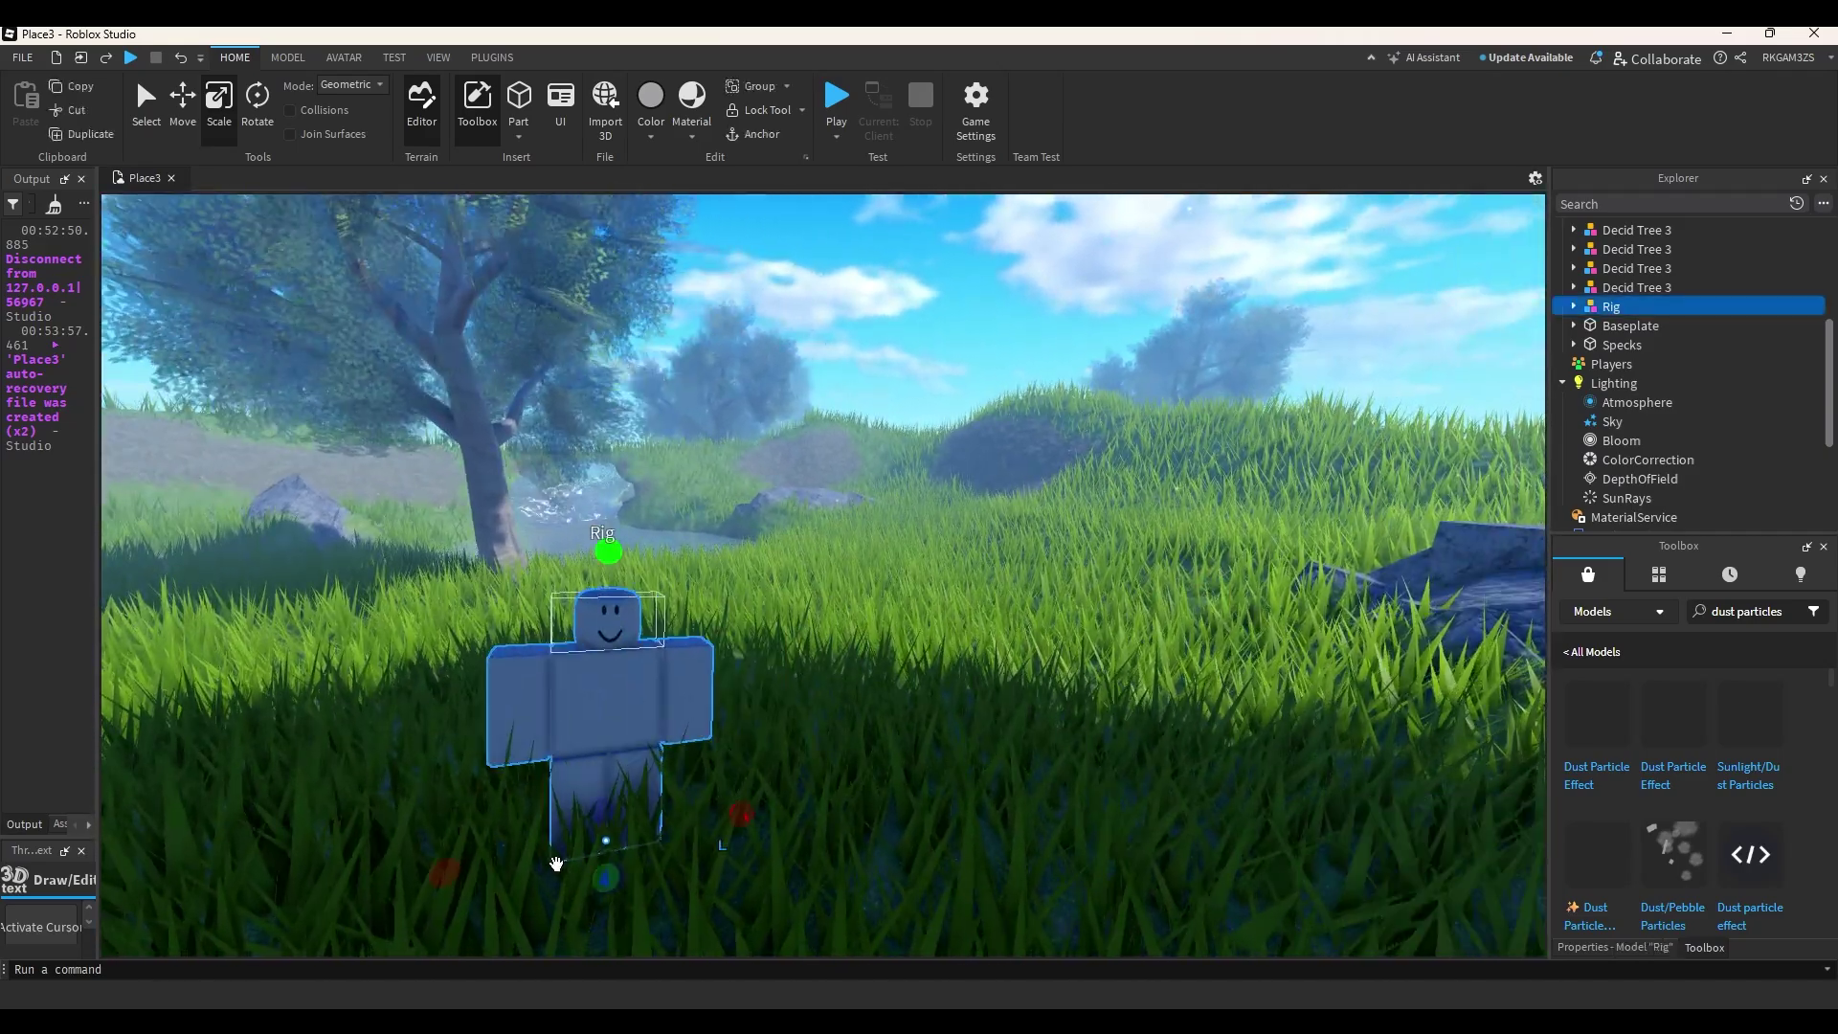
key("Delete")
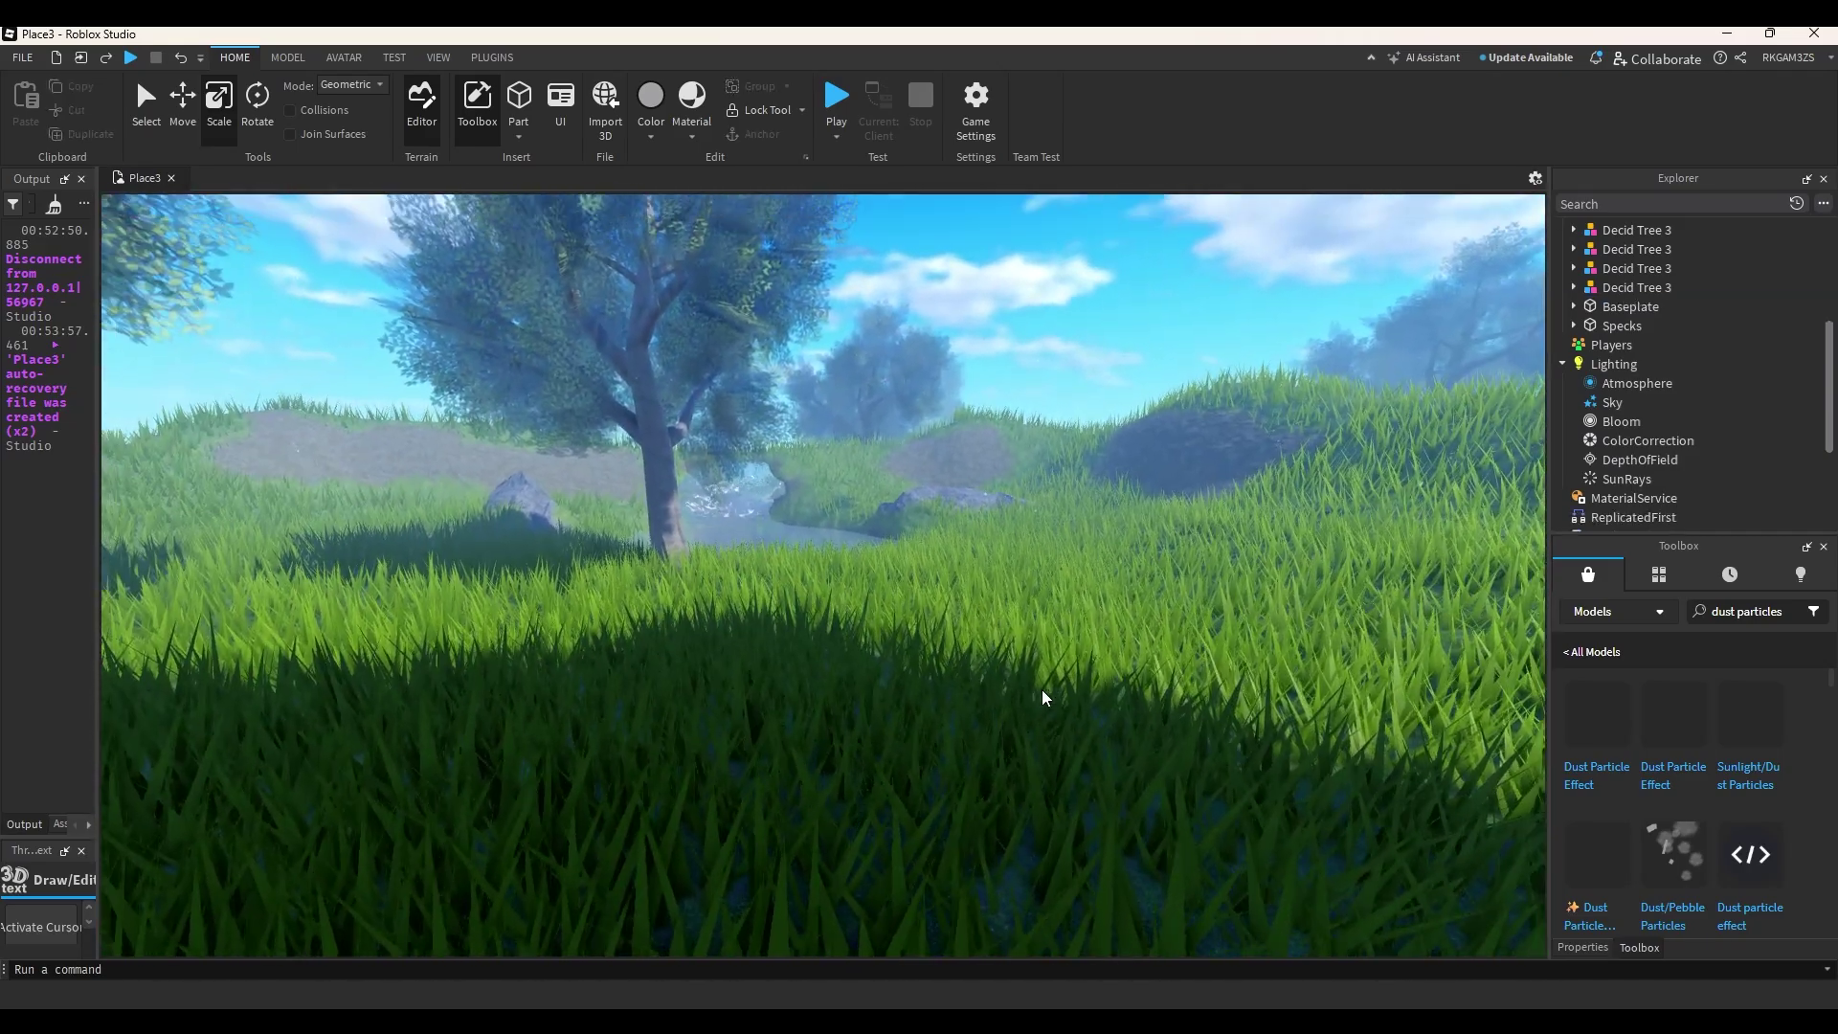
Look over the cleared meadow, the tree by the pond and the cloudy sky.
key("w")
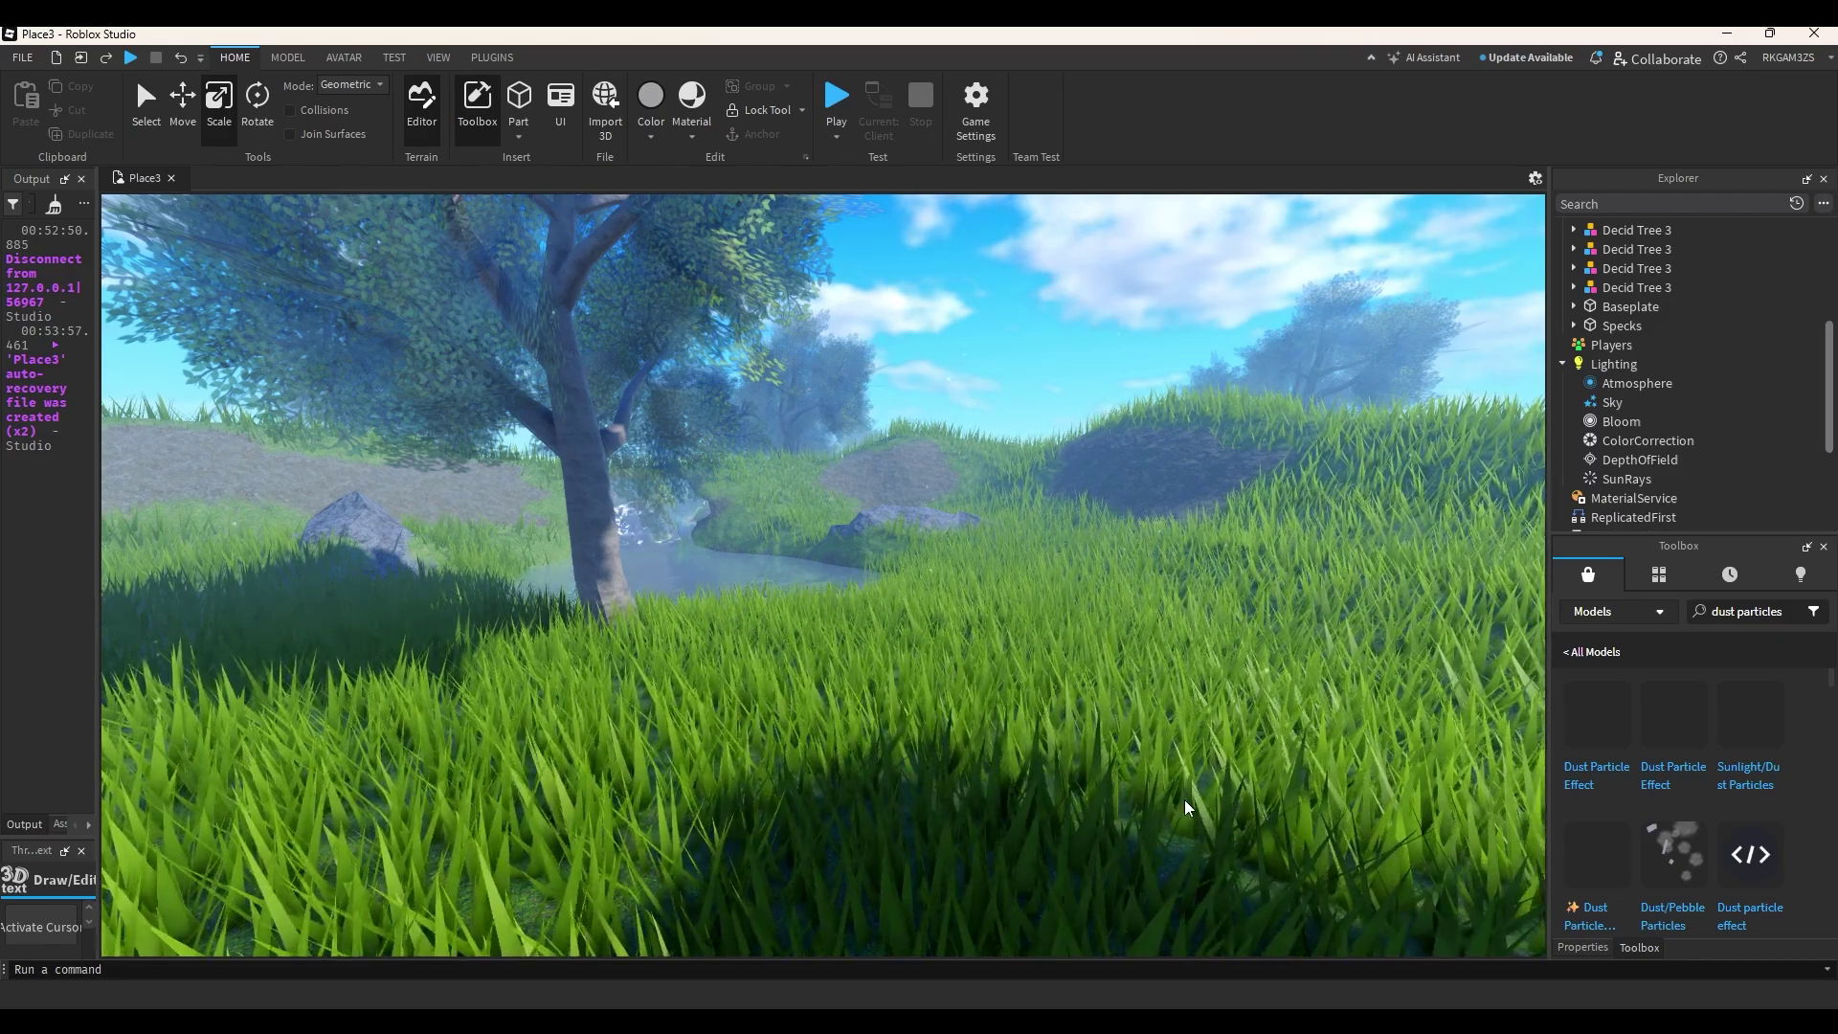
right_click_drag(1185, 801, 1209, 802)
scroll(1737, 382, "up", 5)
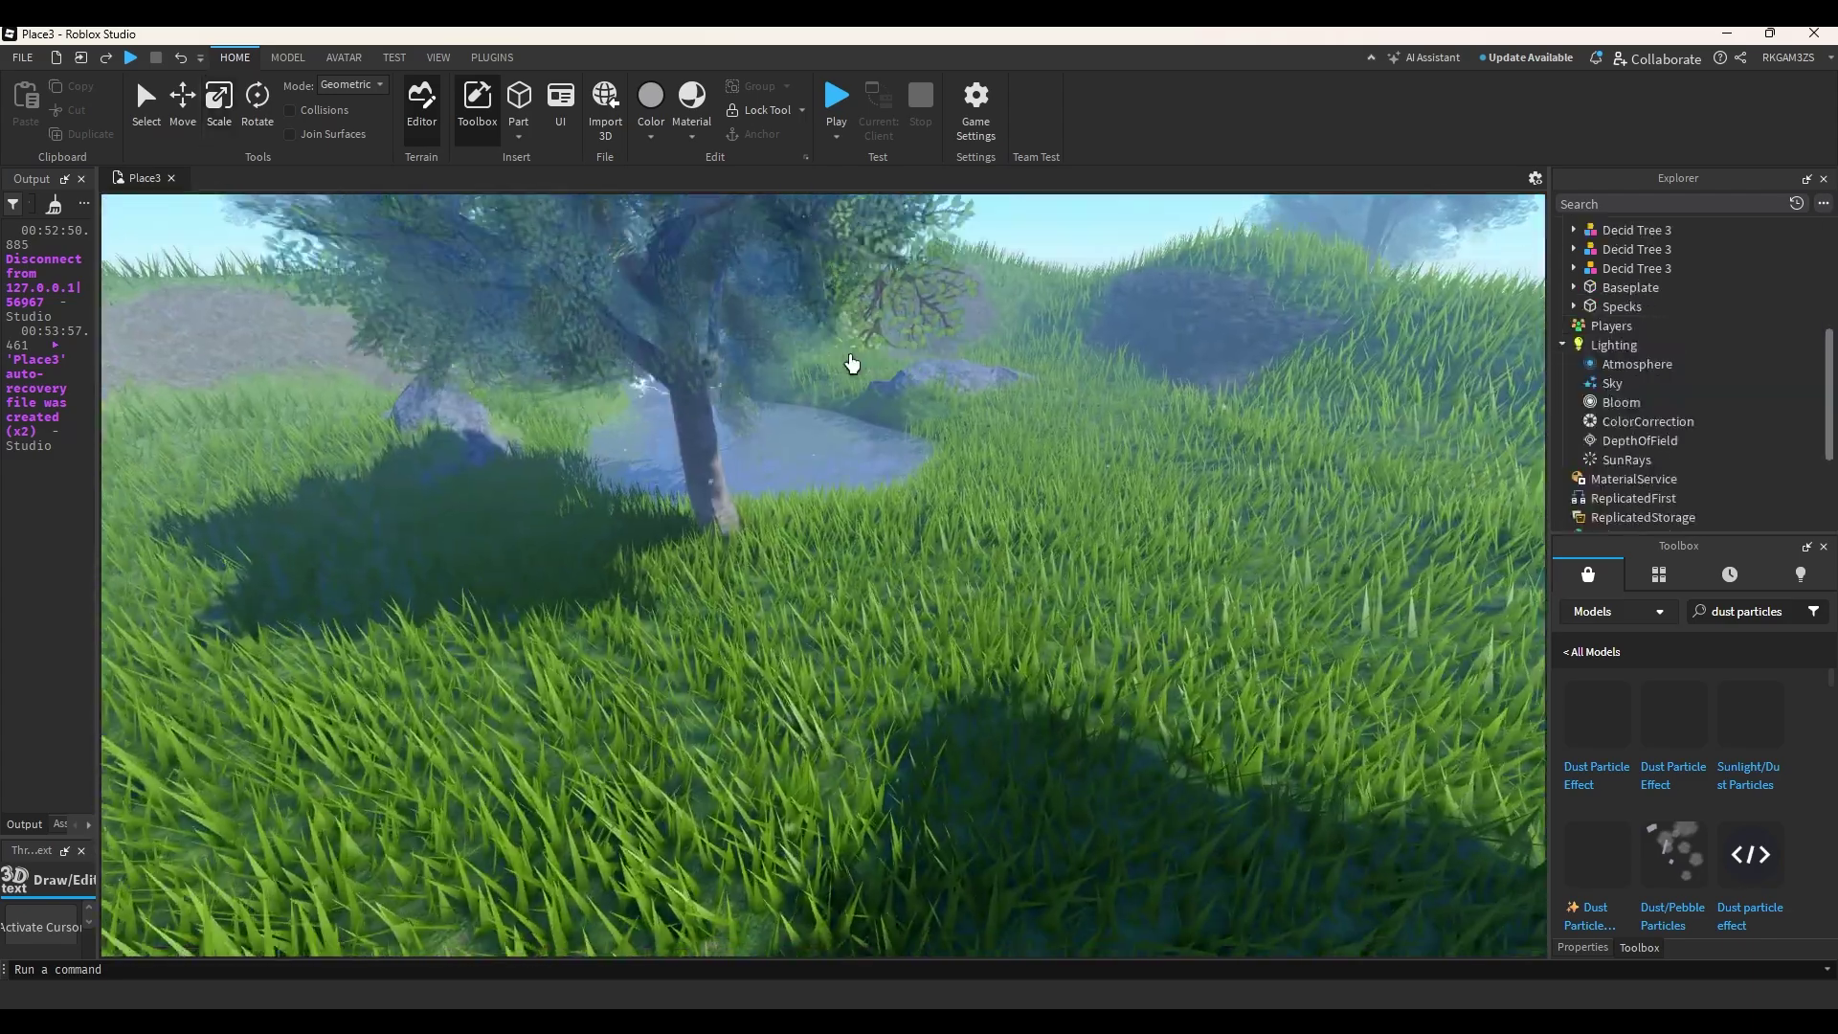
key("w")
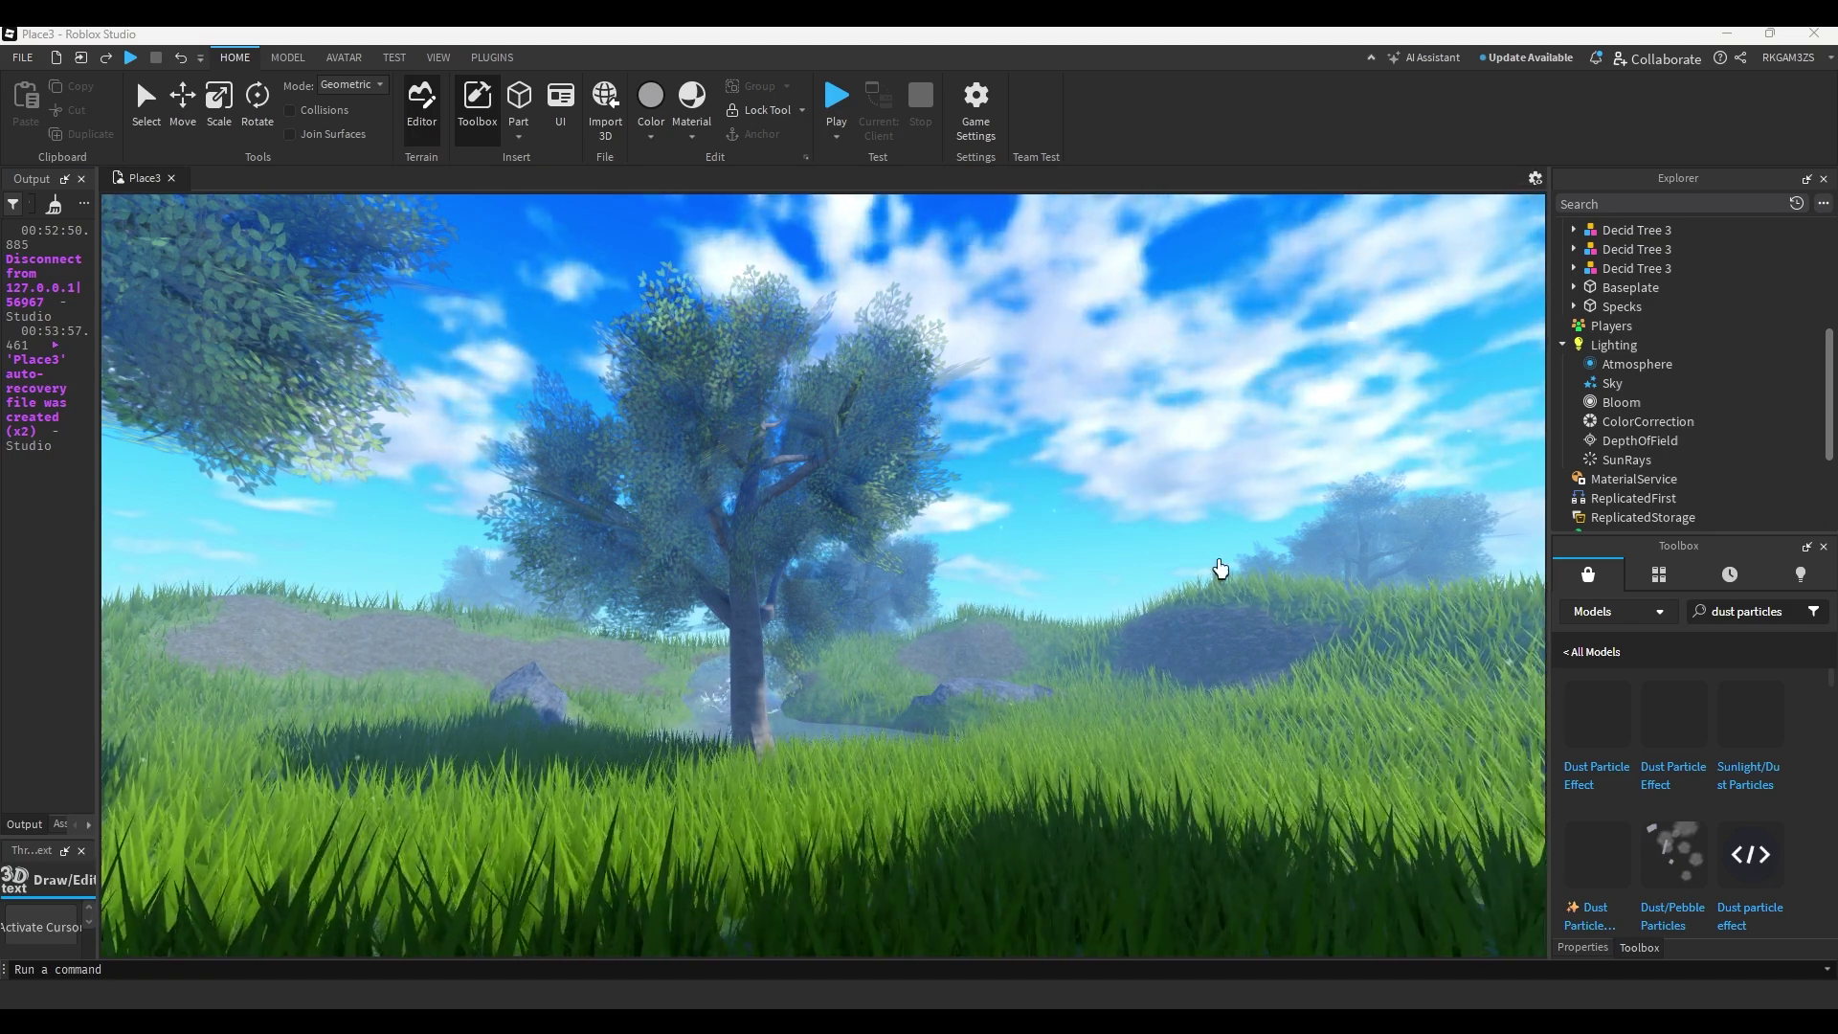
right_click_drag(1151, 556, 1191, 610)
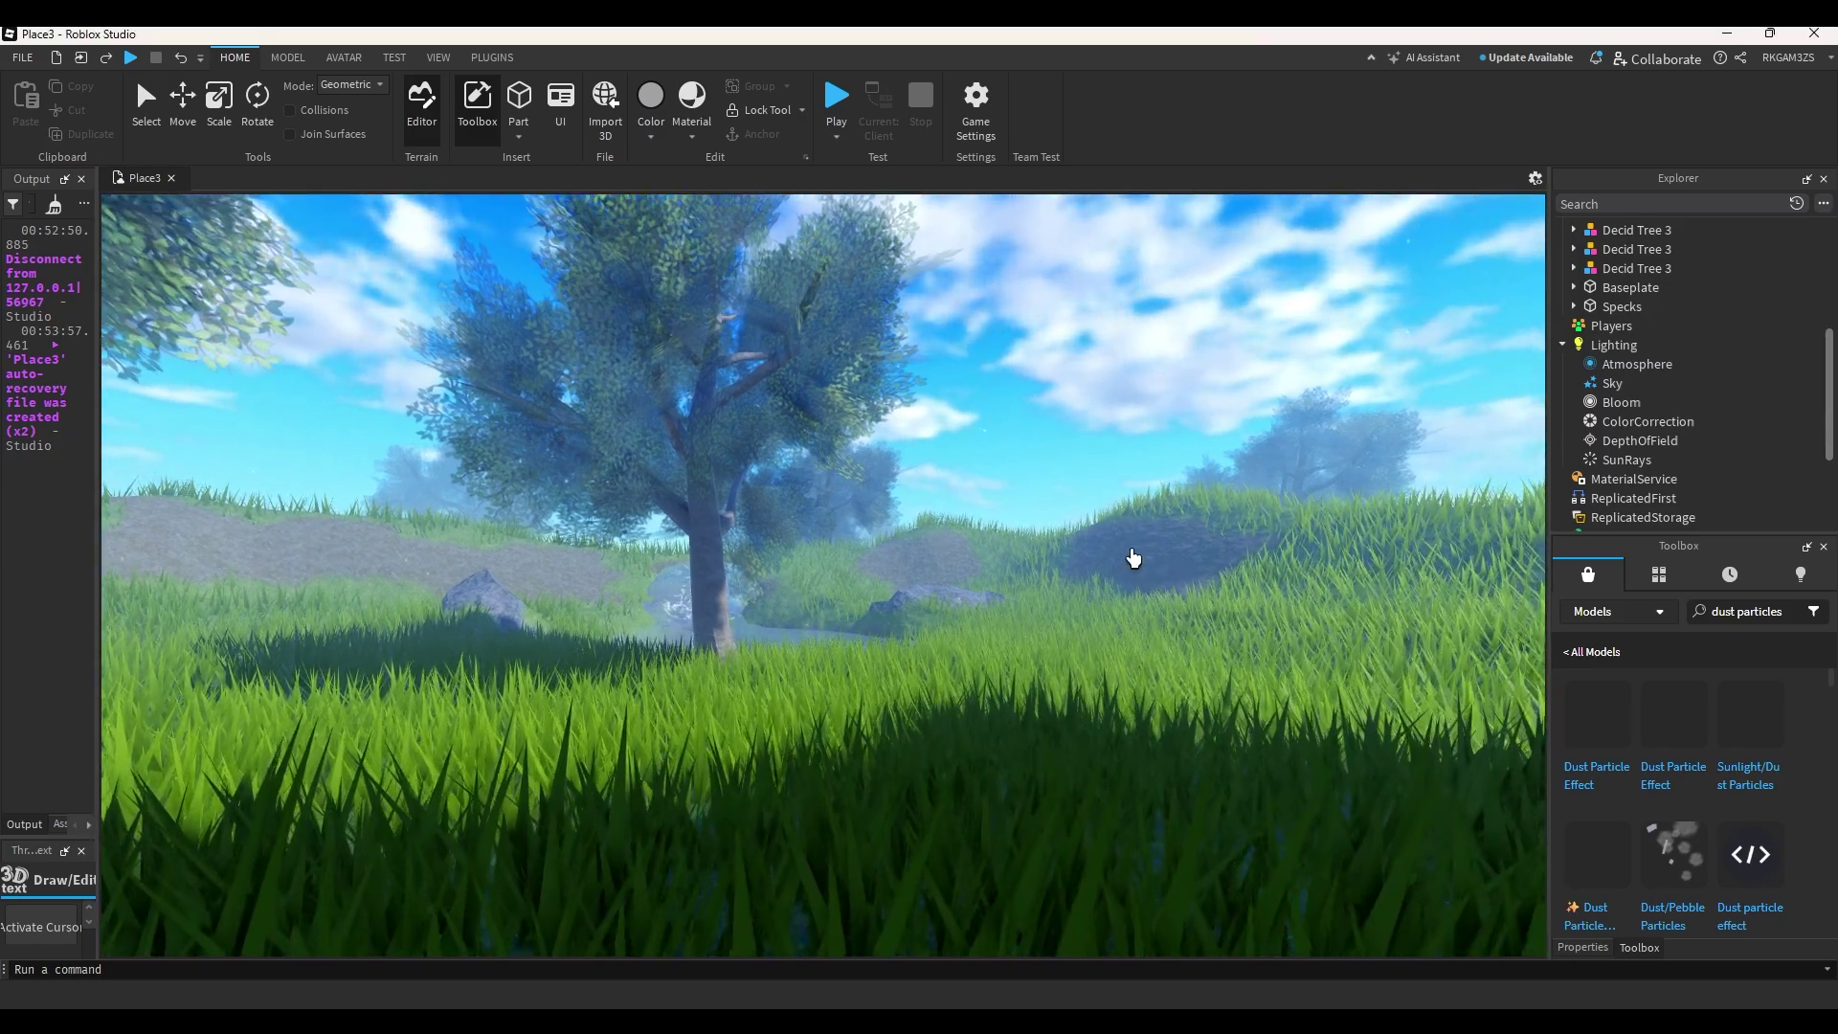
Insert a new part in the grass beside the pond and group it as a folder.
key("w")
right_click_drag(1169, 574, 1146, 593)
left_click(513, 108)
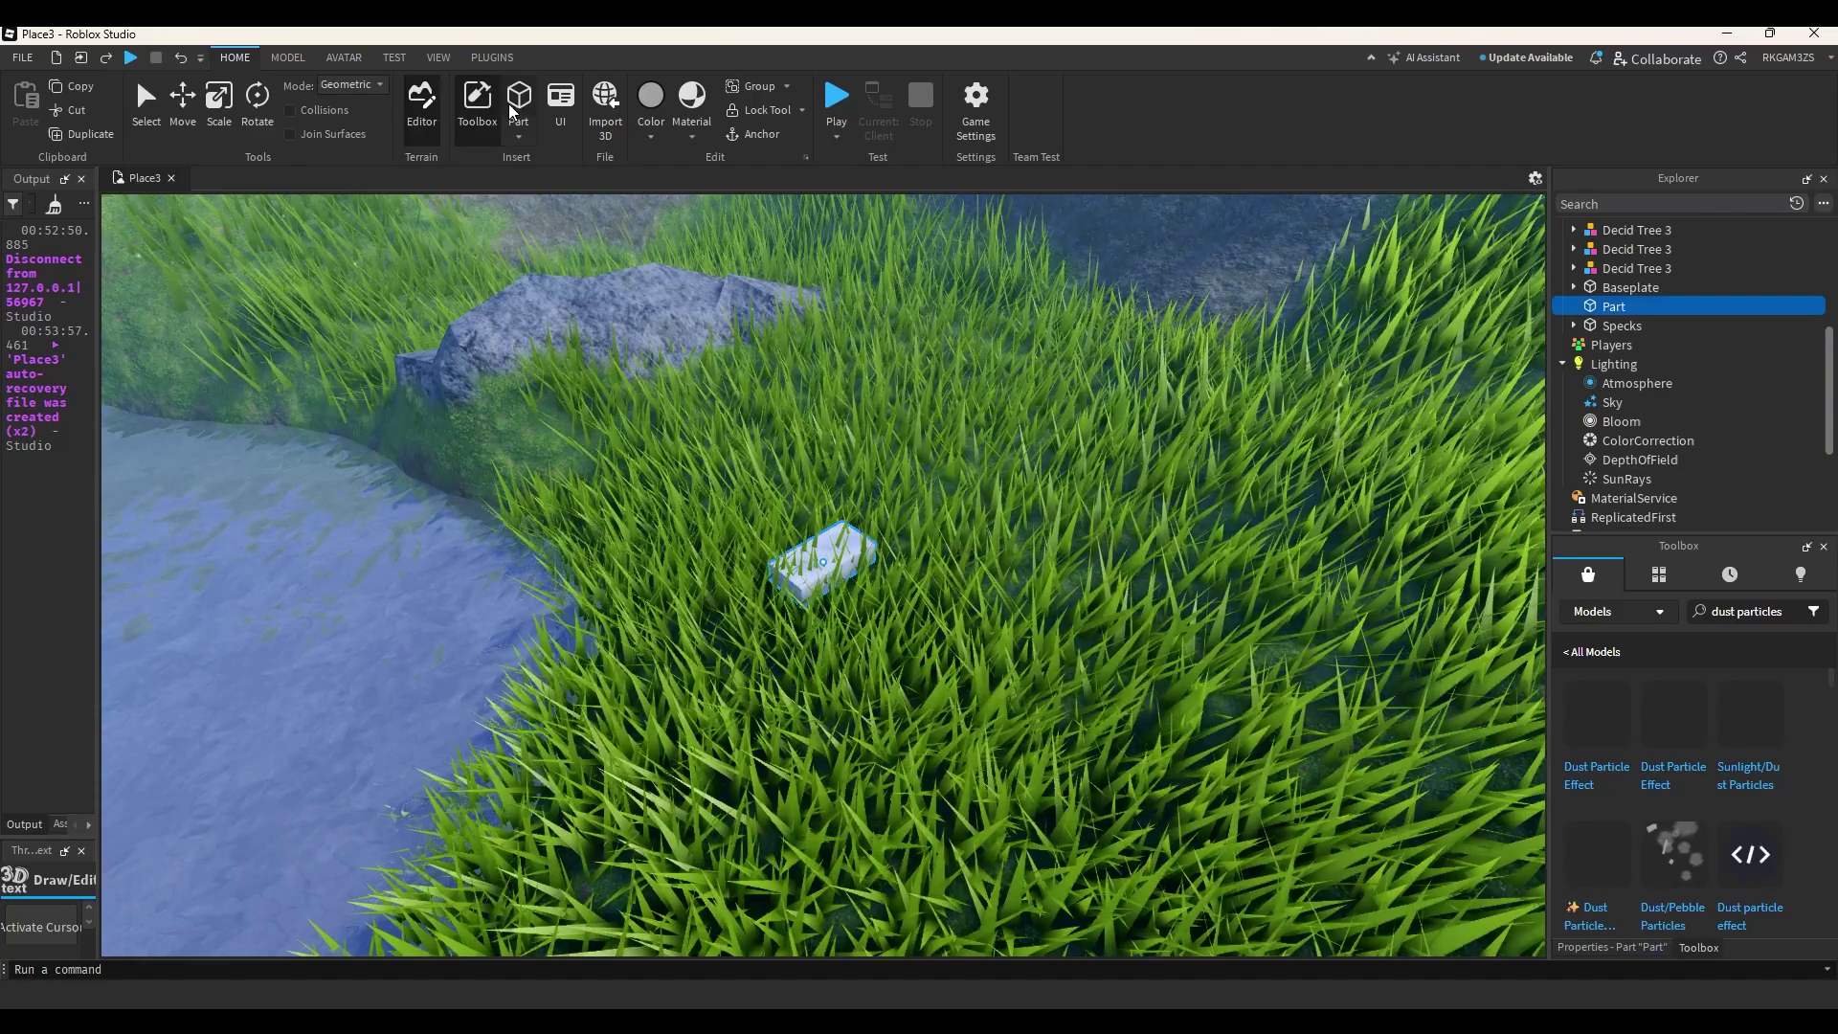
right_click(1623, 306)
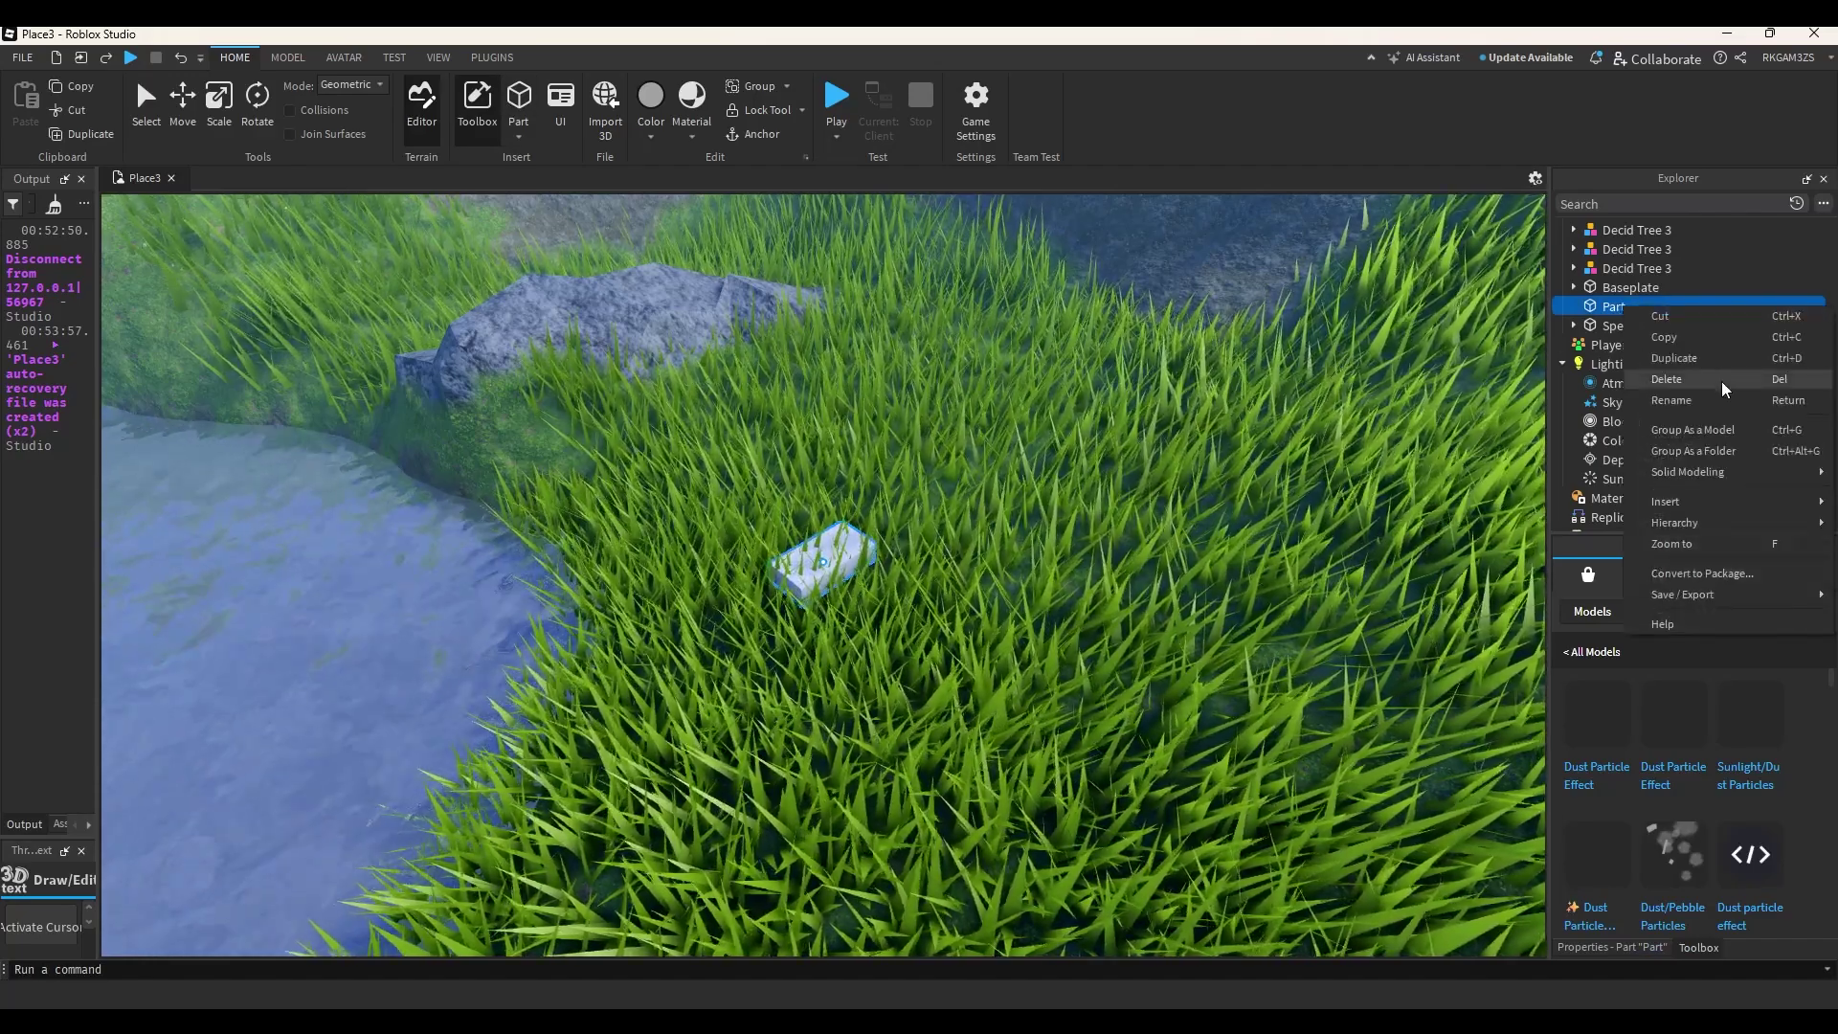
left_click(1708, 448)
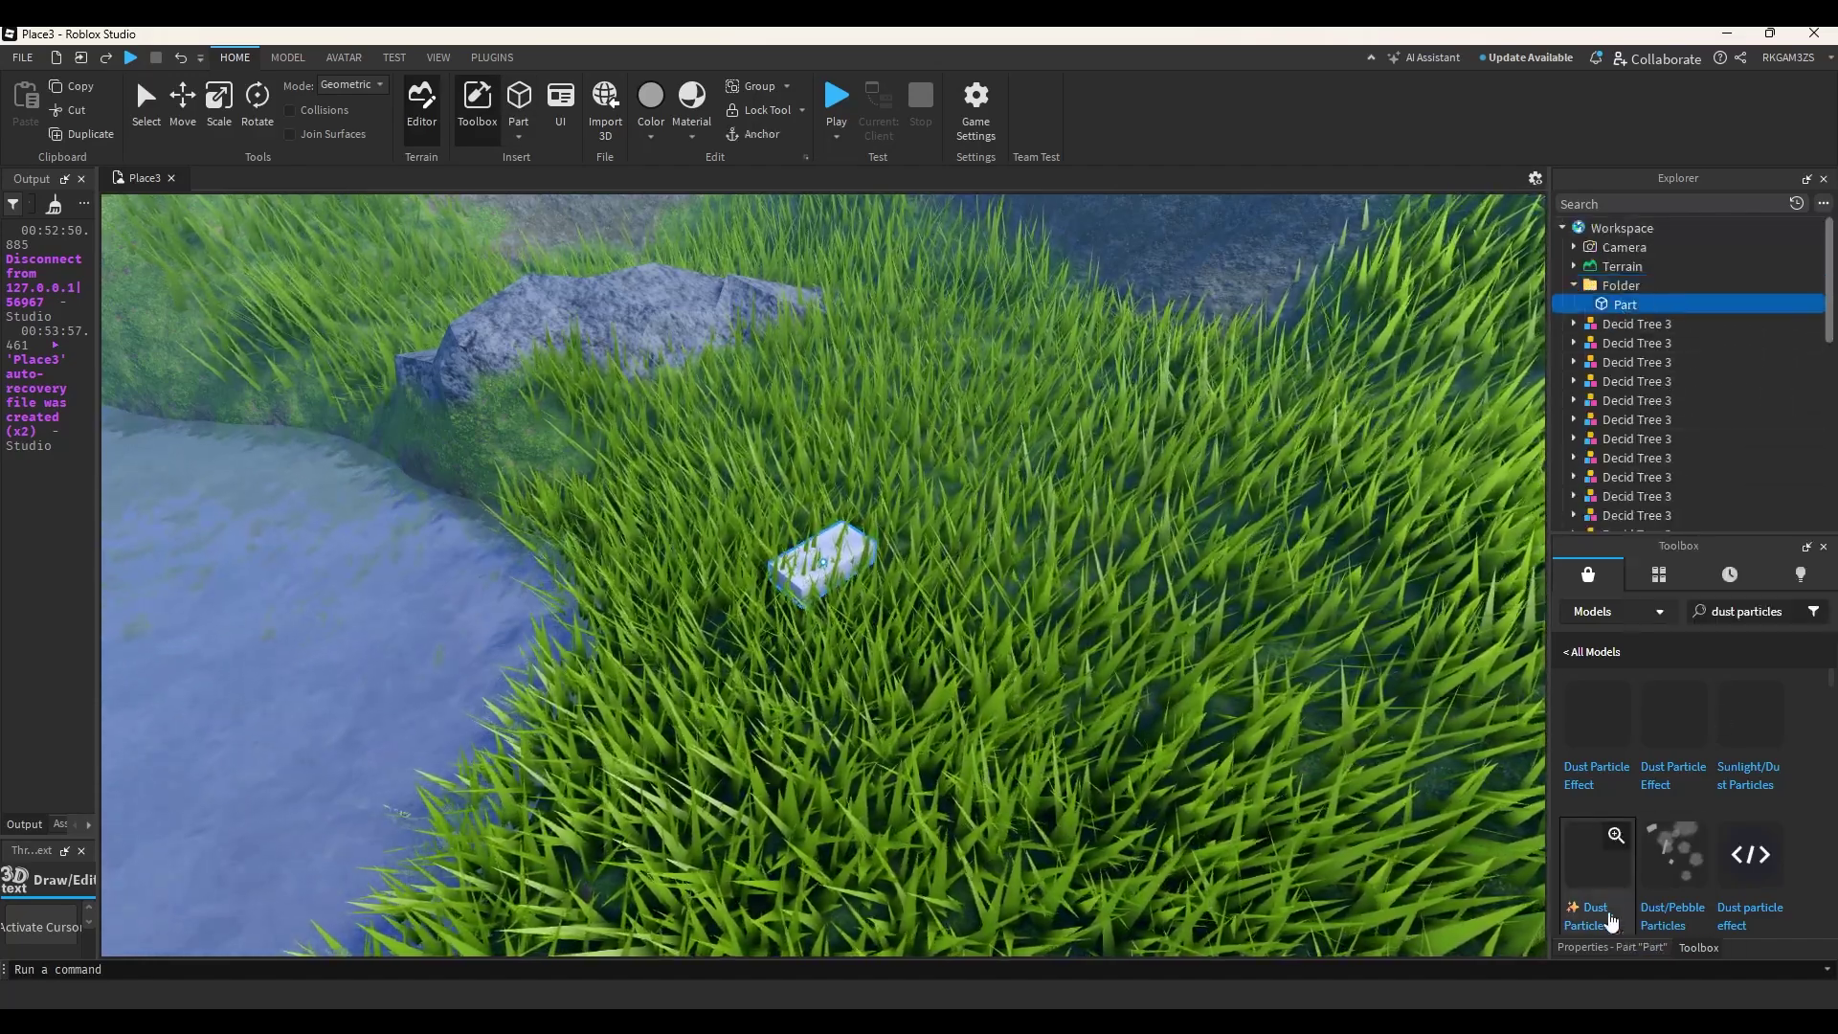
Rename the new part riverSound and its parent folder ambientSounds.
left_click(1612, 947)
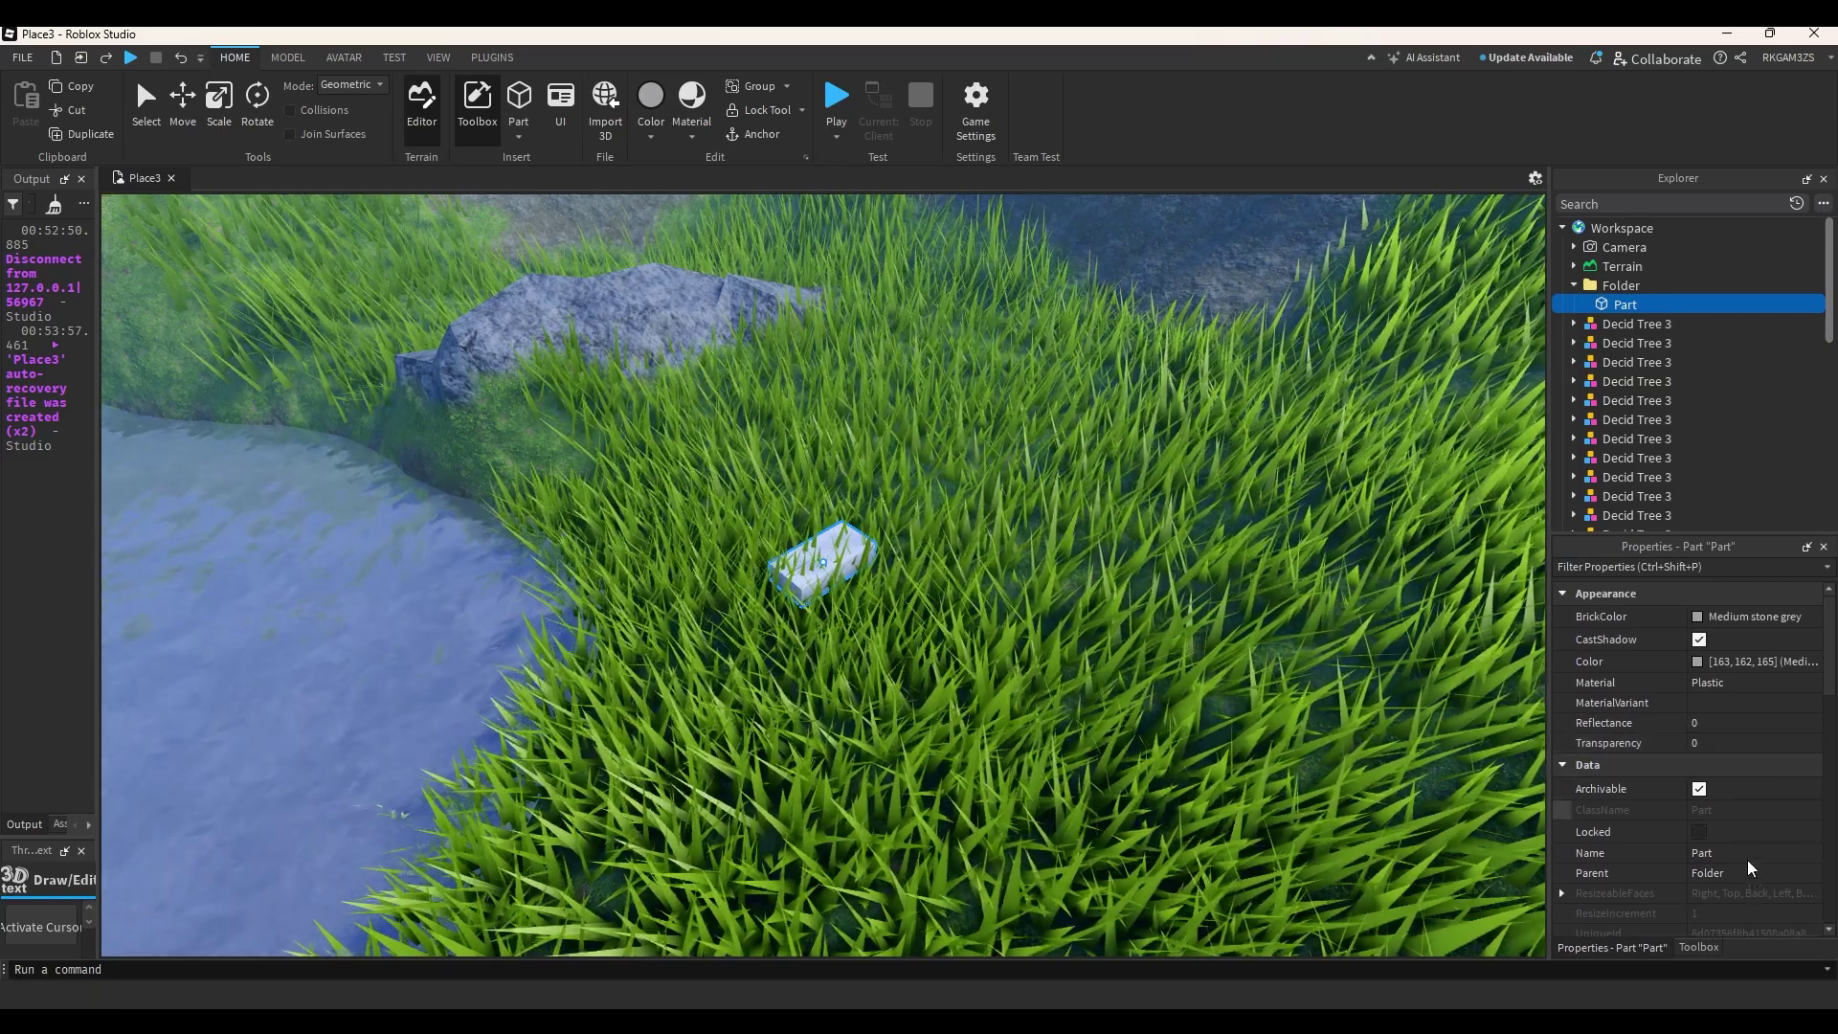
left_click(1729, 845)
type("riverSo")
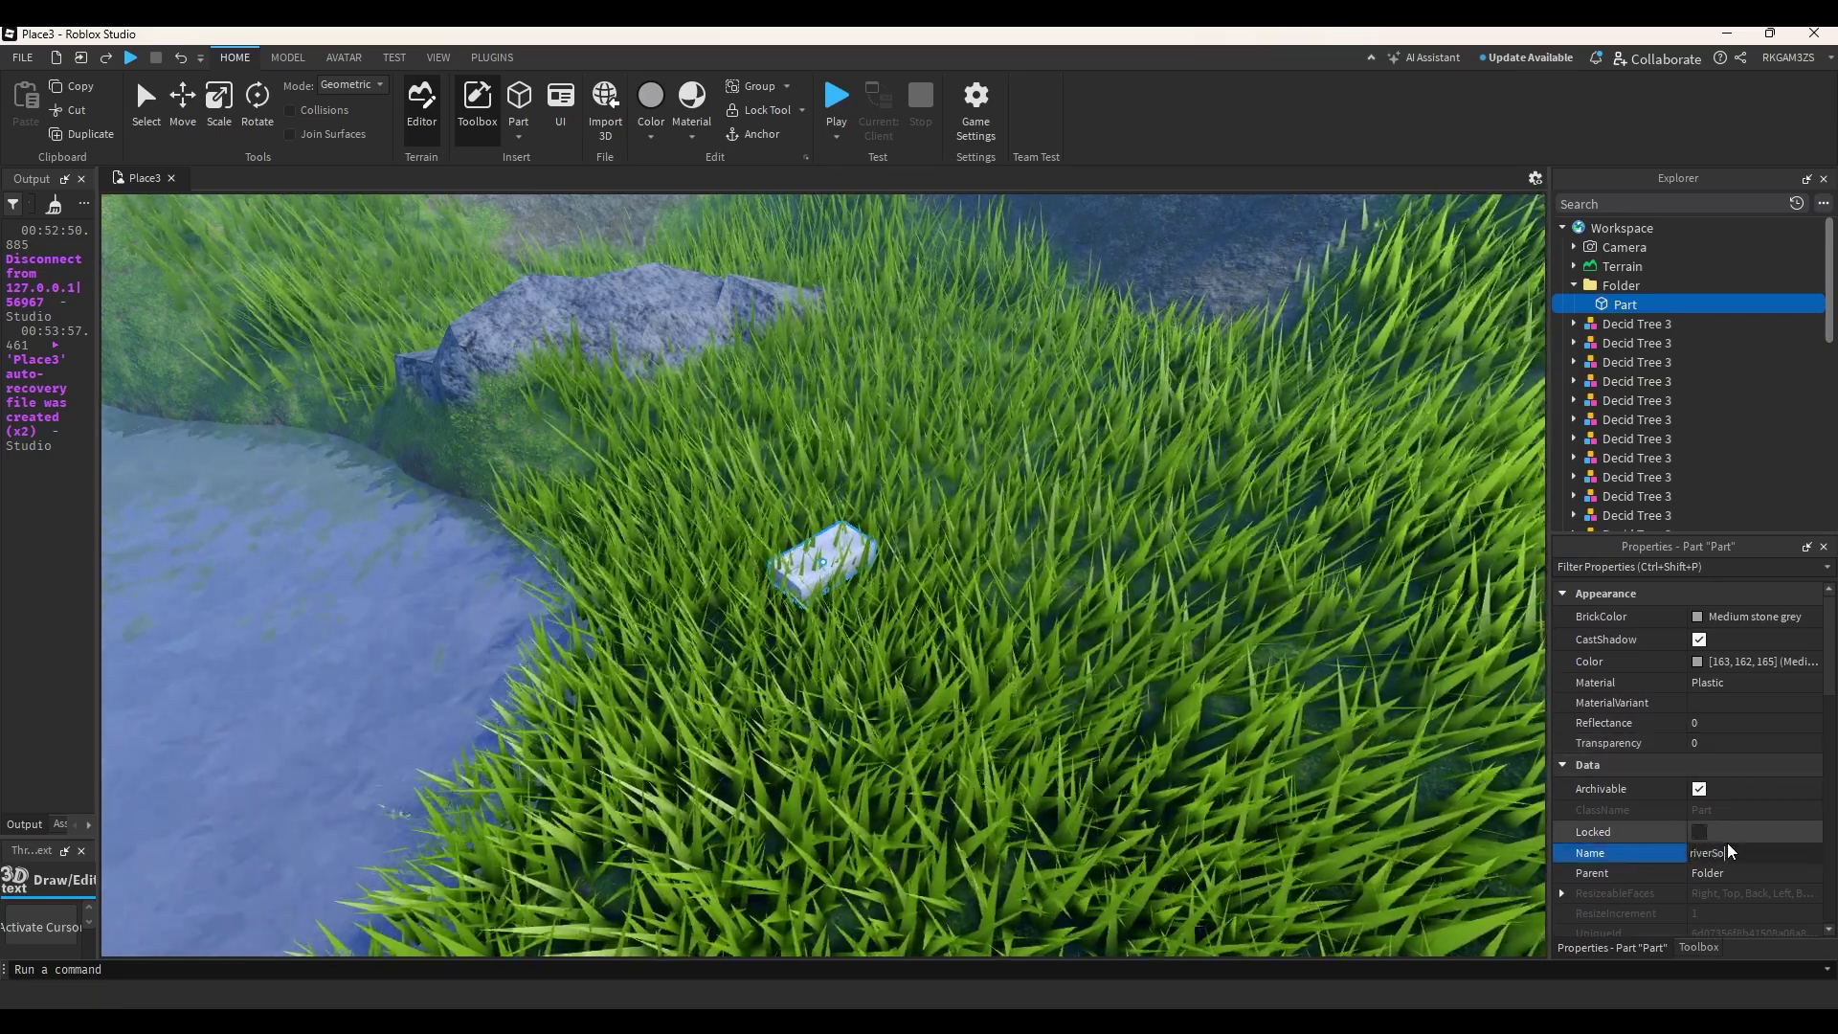
type("und")
left_click(1627, 285)
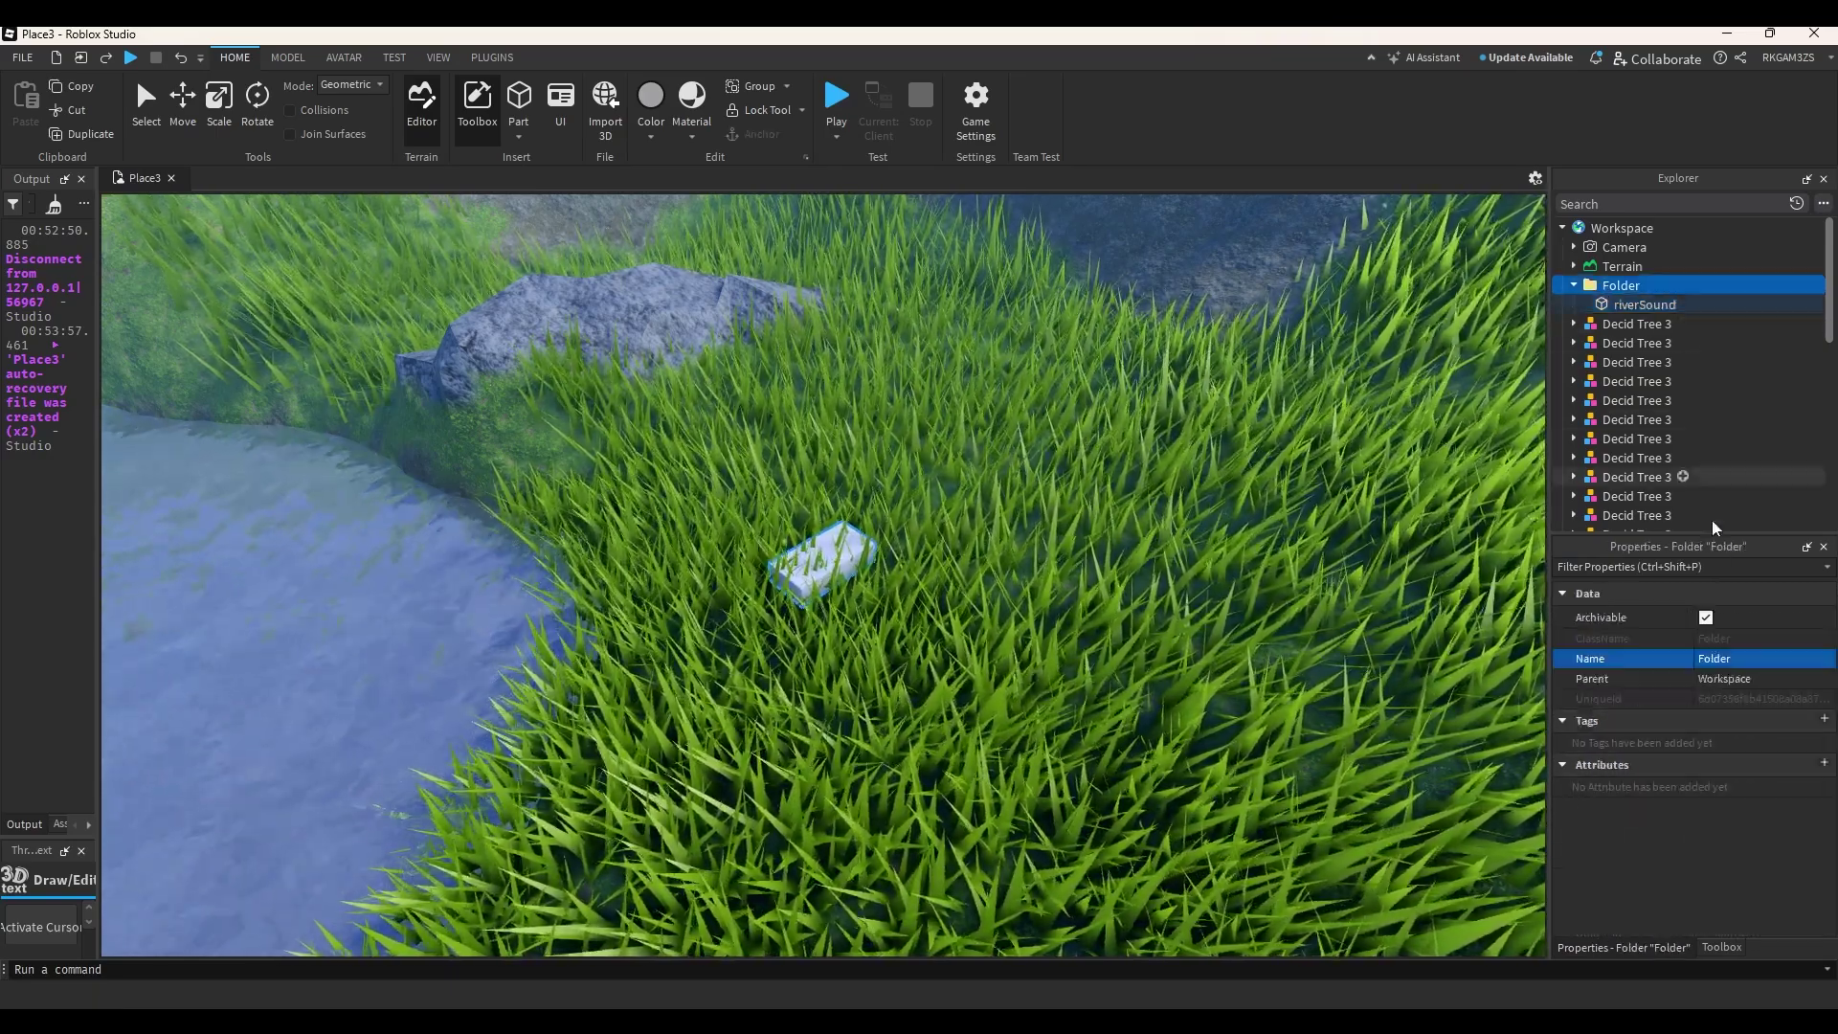
left_click(1725, 658)
type("ambien")
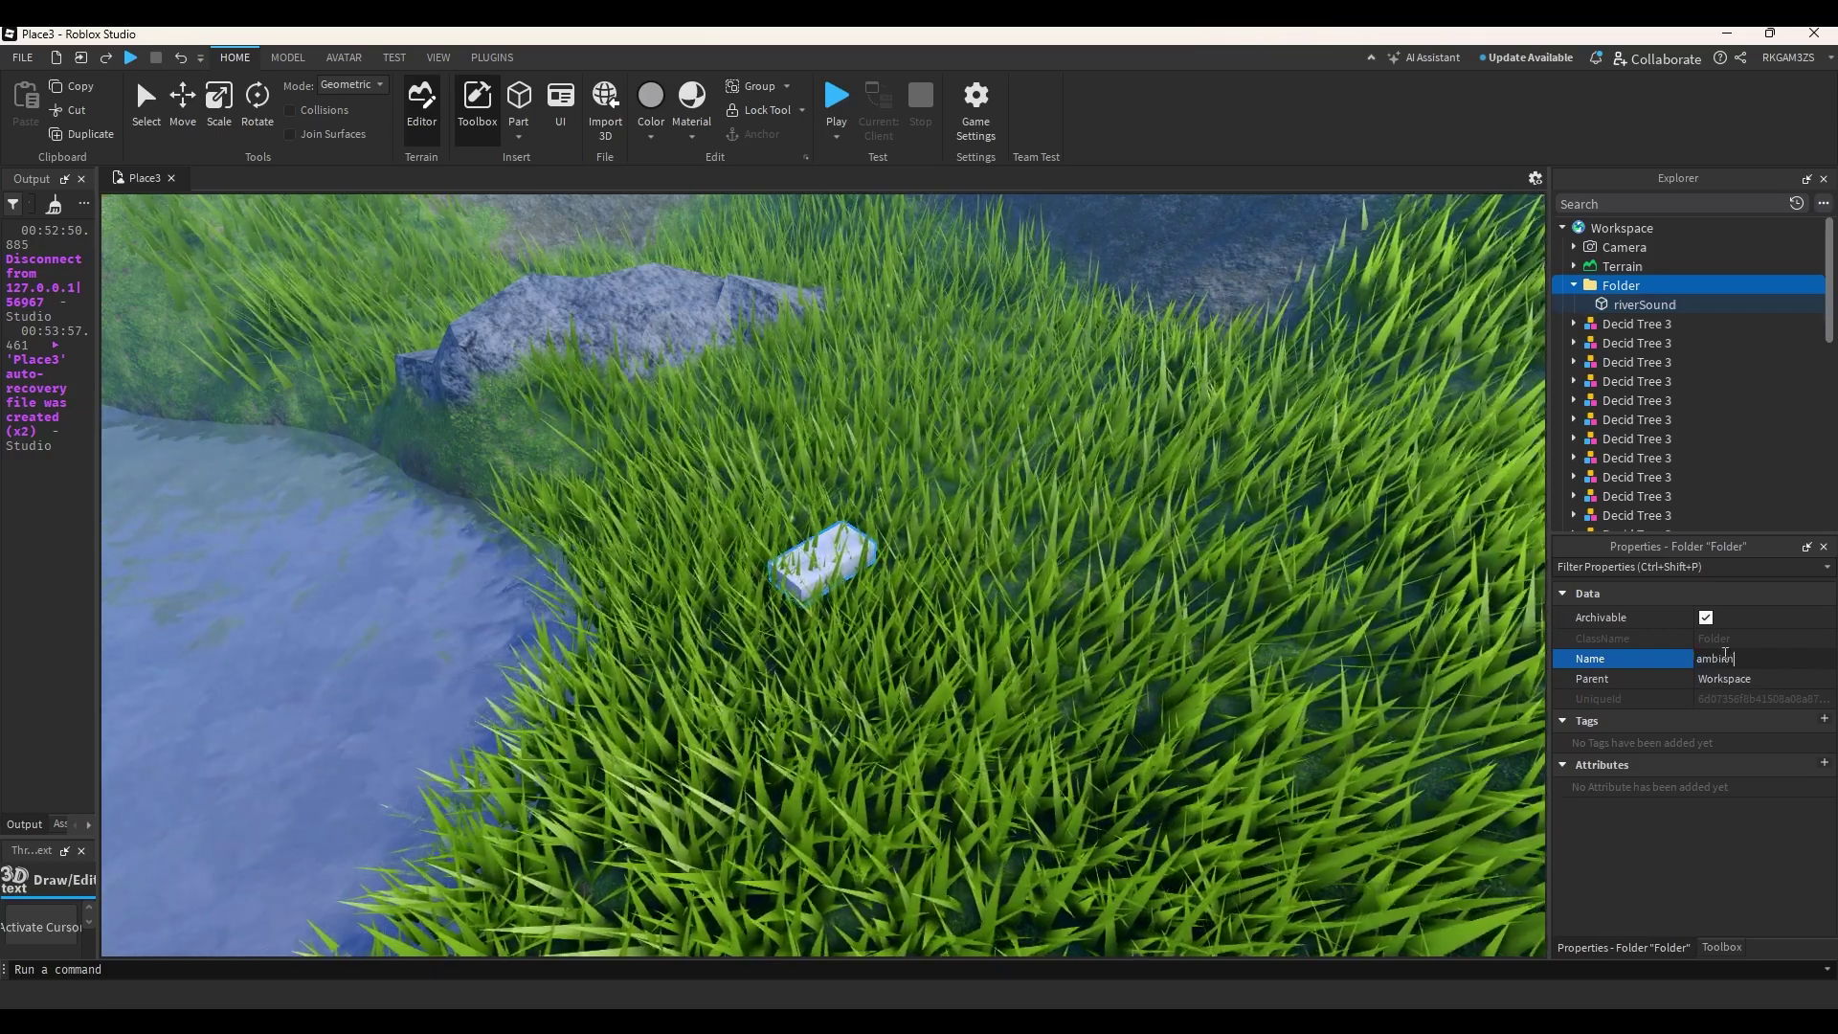
type("tSounds")
Anchor the riverSound part and disable its CanCollide and CanQuery properties.
left_click(1643, 305)
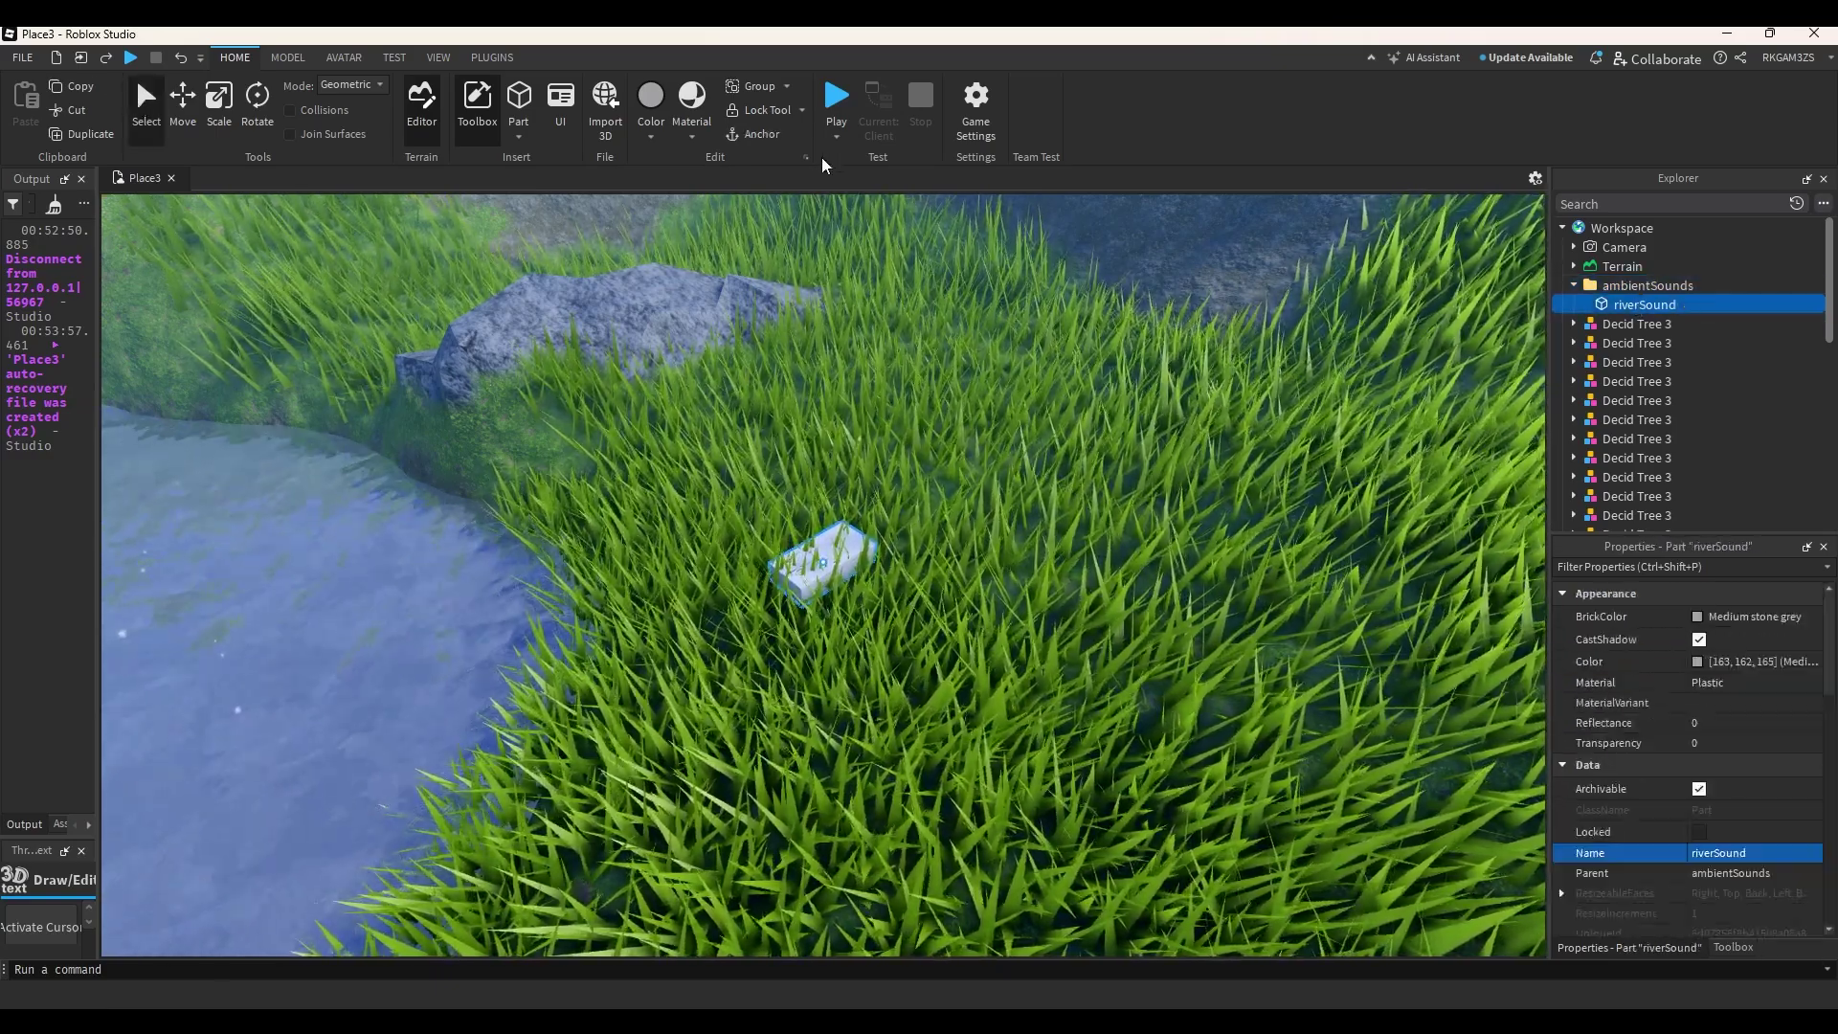
scroll(1703, 643, "down", 10)
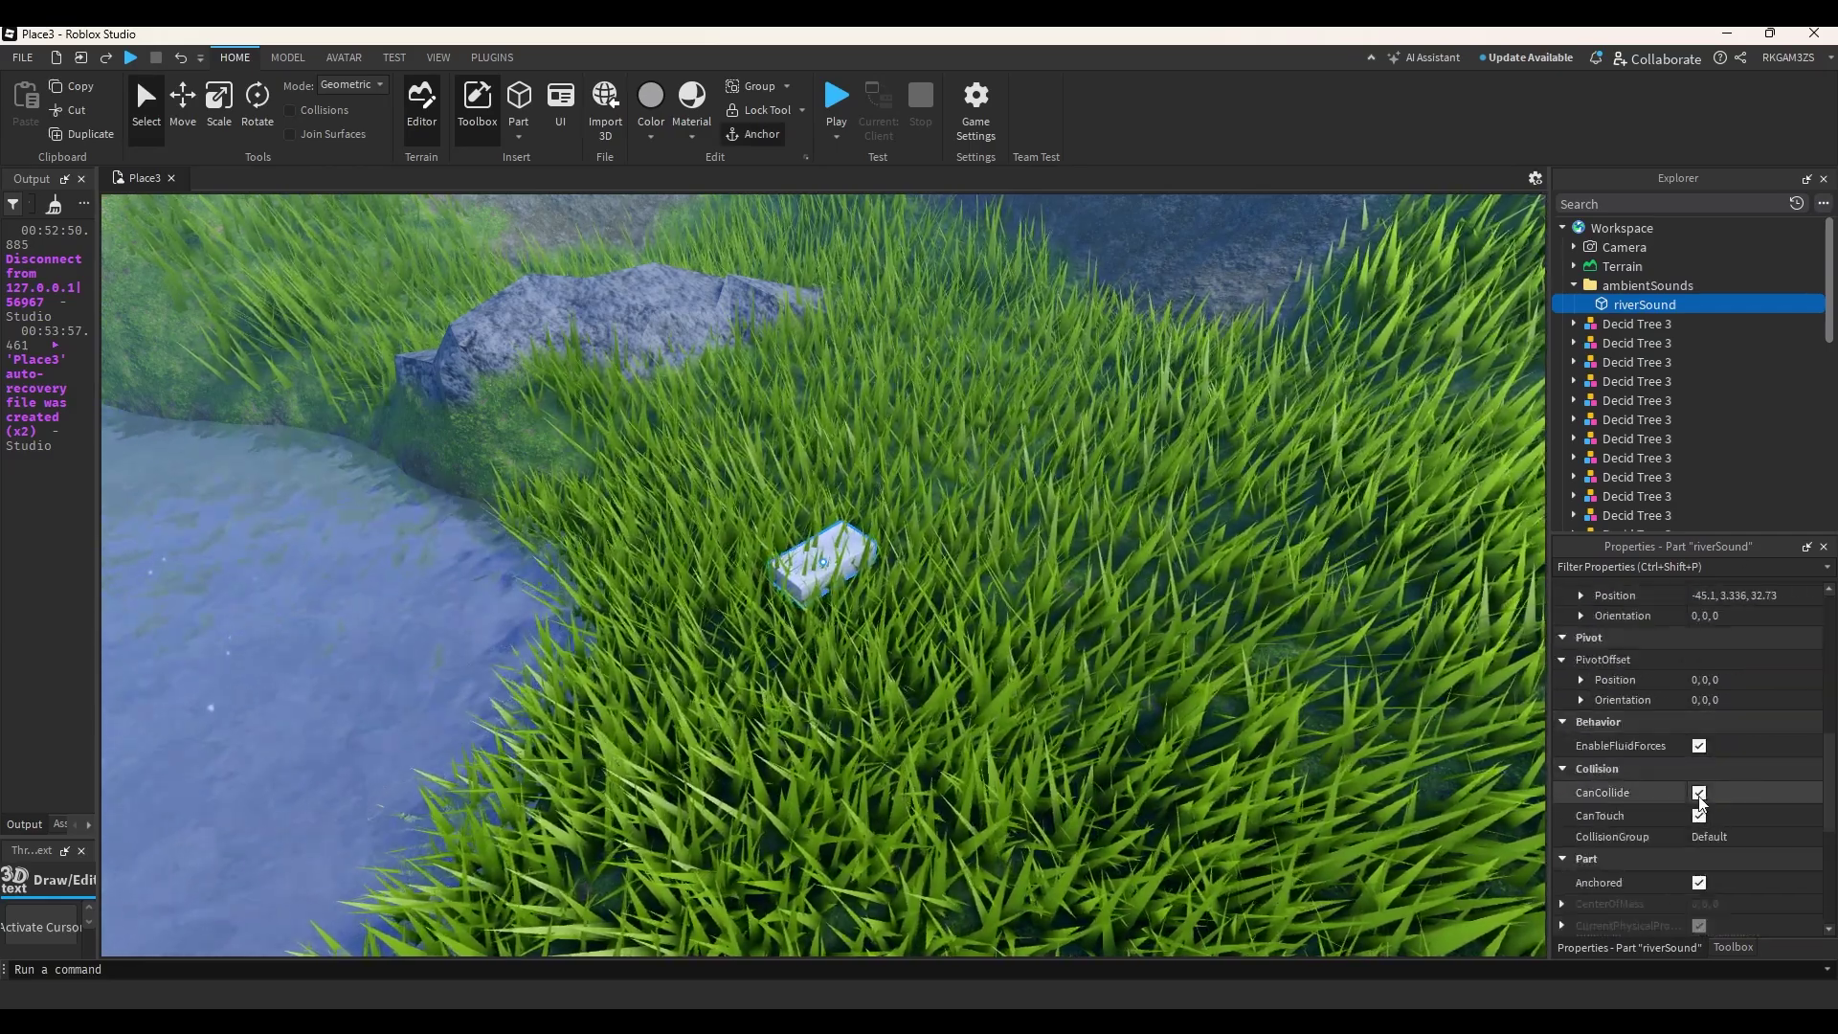
left_click(1699, 793)
left_click(1702, 816)
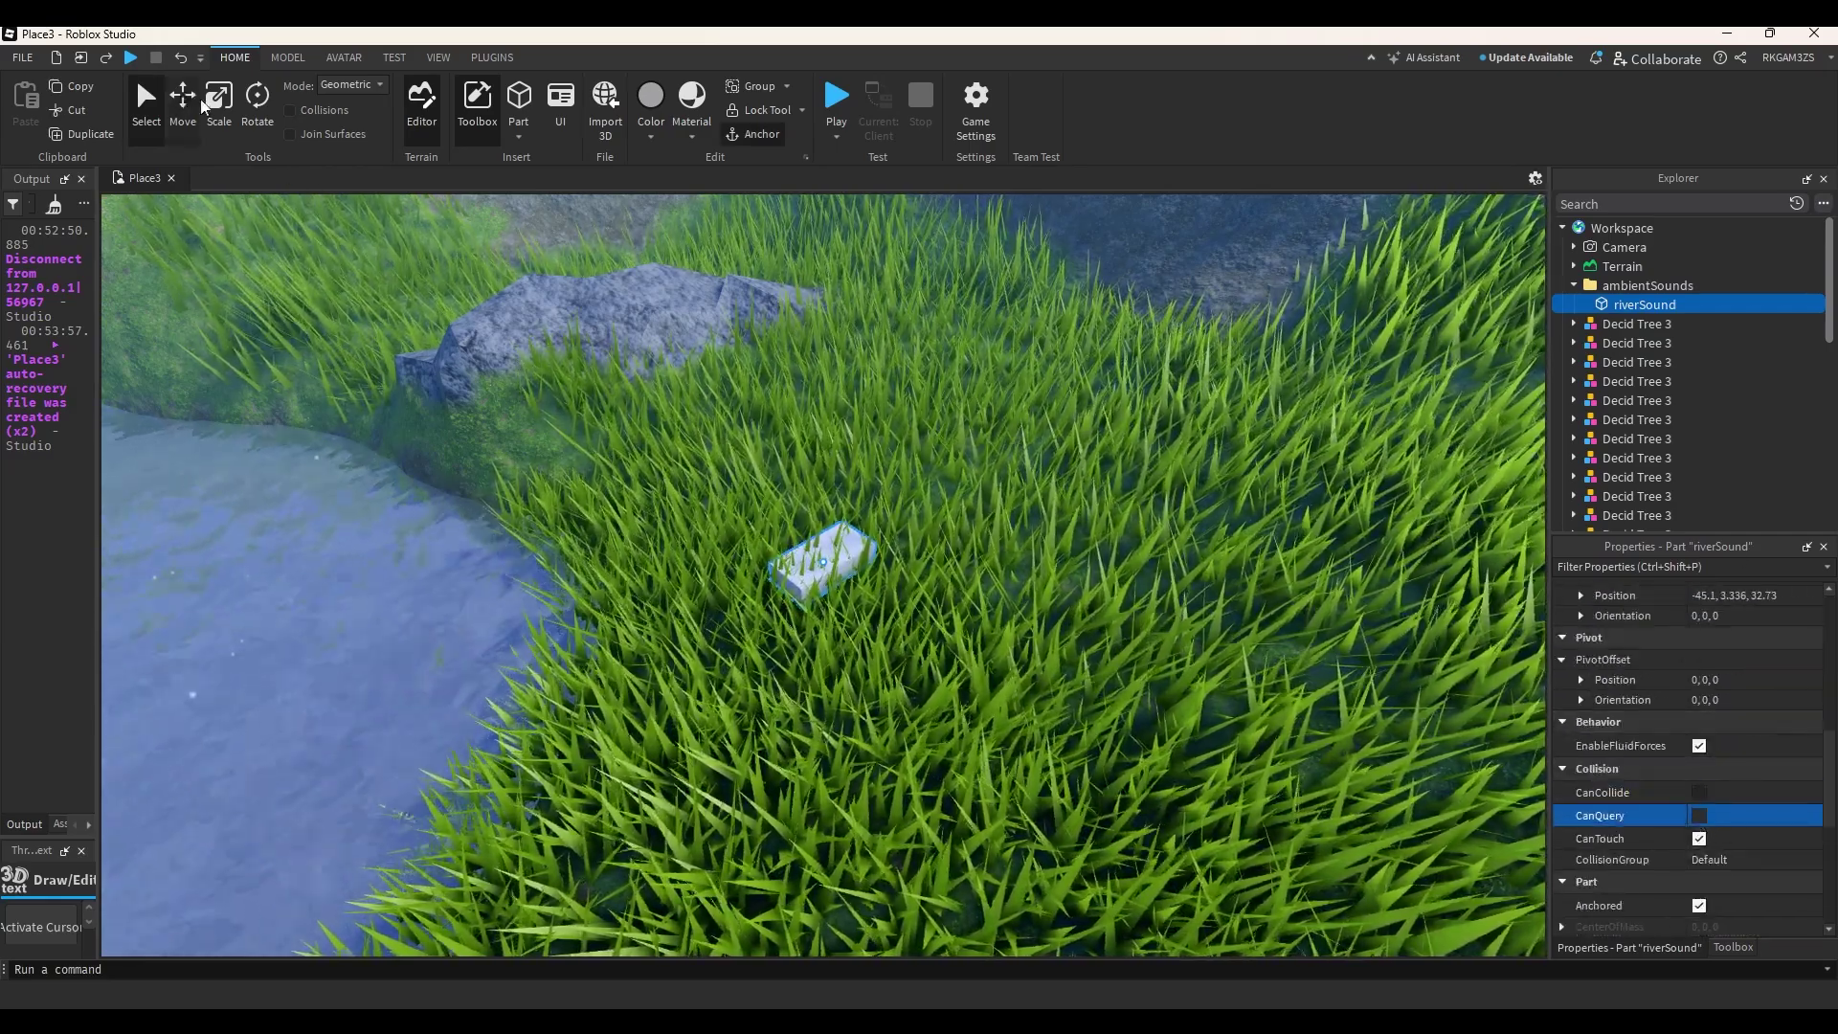
Scale the riverSound part into a wide flat slab and position it over the pond's water.
left_click(219, 98)
left_click_drag(911, 565, 382, 691)
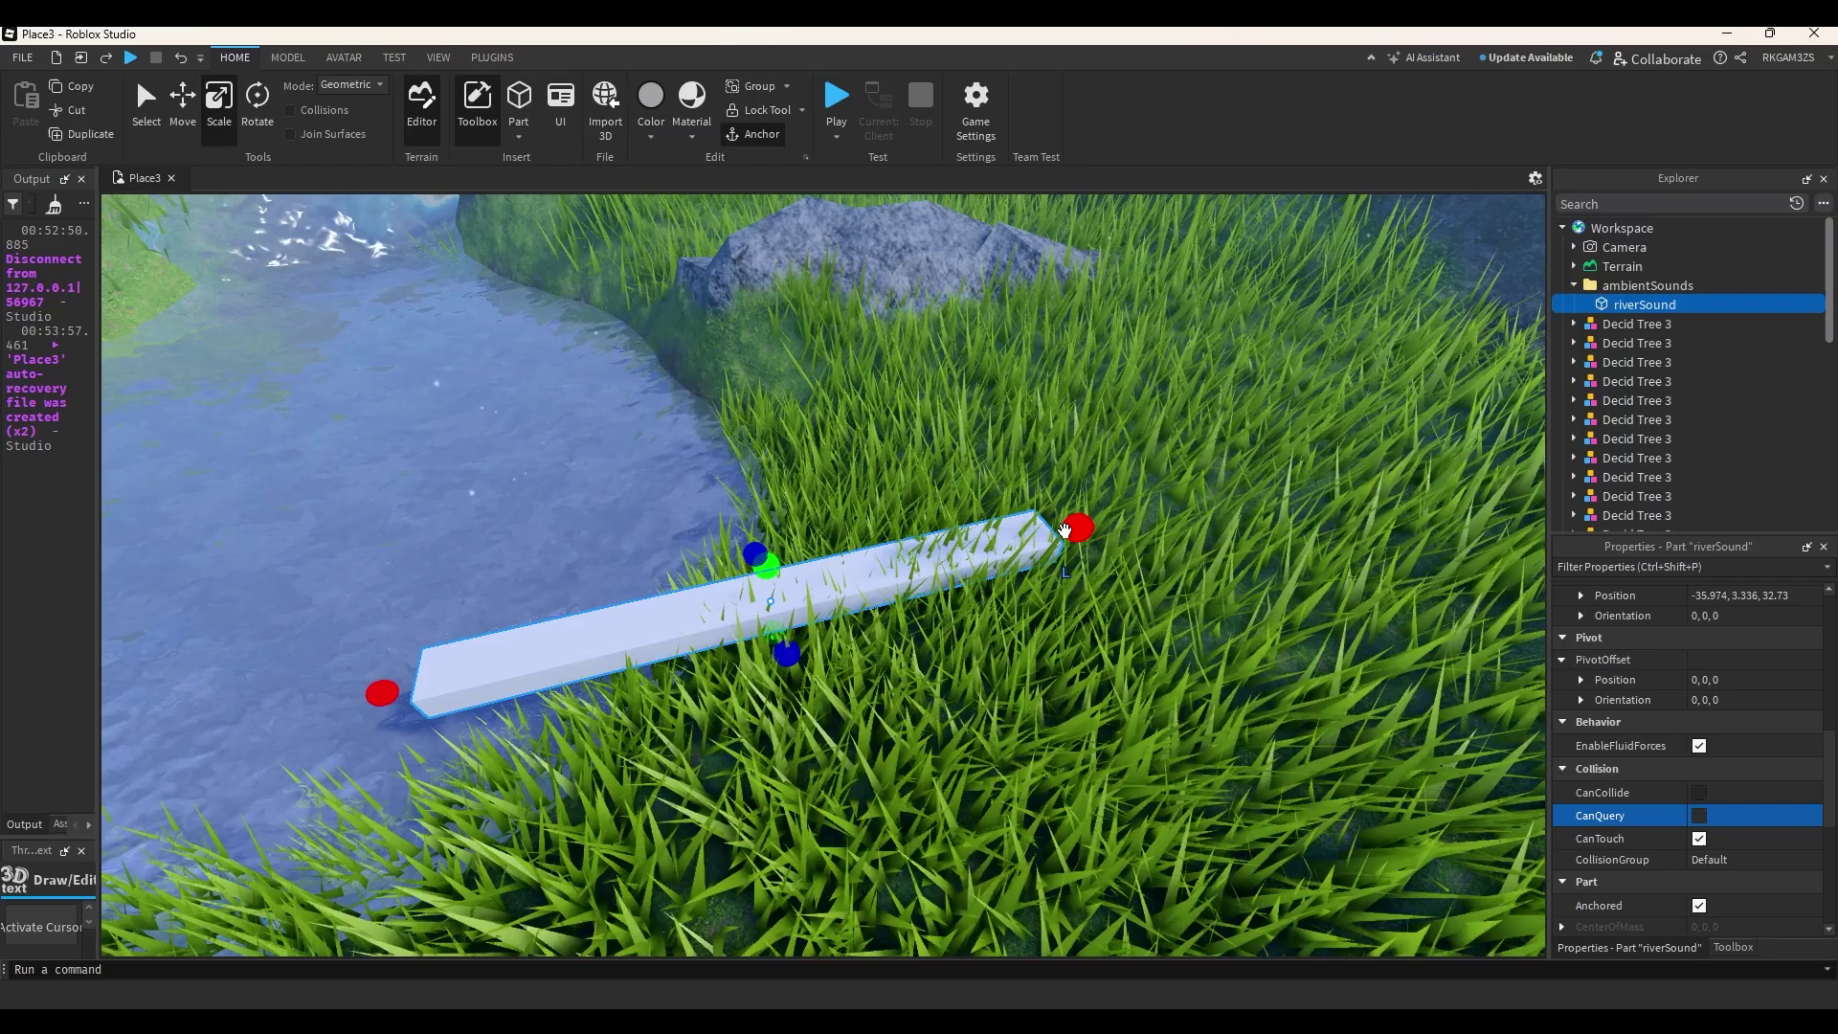
left_click_drag(1065, 530, 718, 610)
right_click_drag(899, 587, 843, 593)
left_click_drag(615, 574, 446, 669)
left_click_drag(829, 656, 870, 367)
left_click_drag(559, 488, 468, 478)
left_click_drag(1165, 537, 1079, 492)
right_click_drag(1079, 492, 1093, 502)
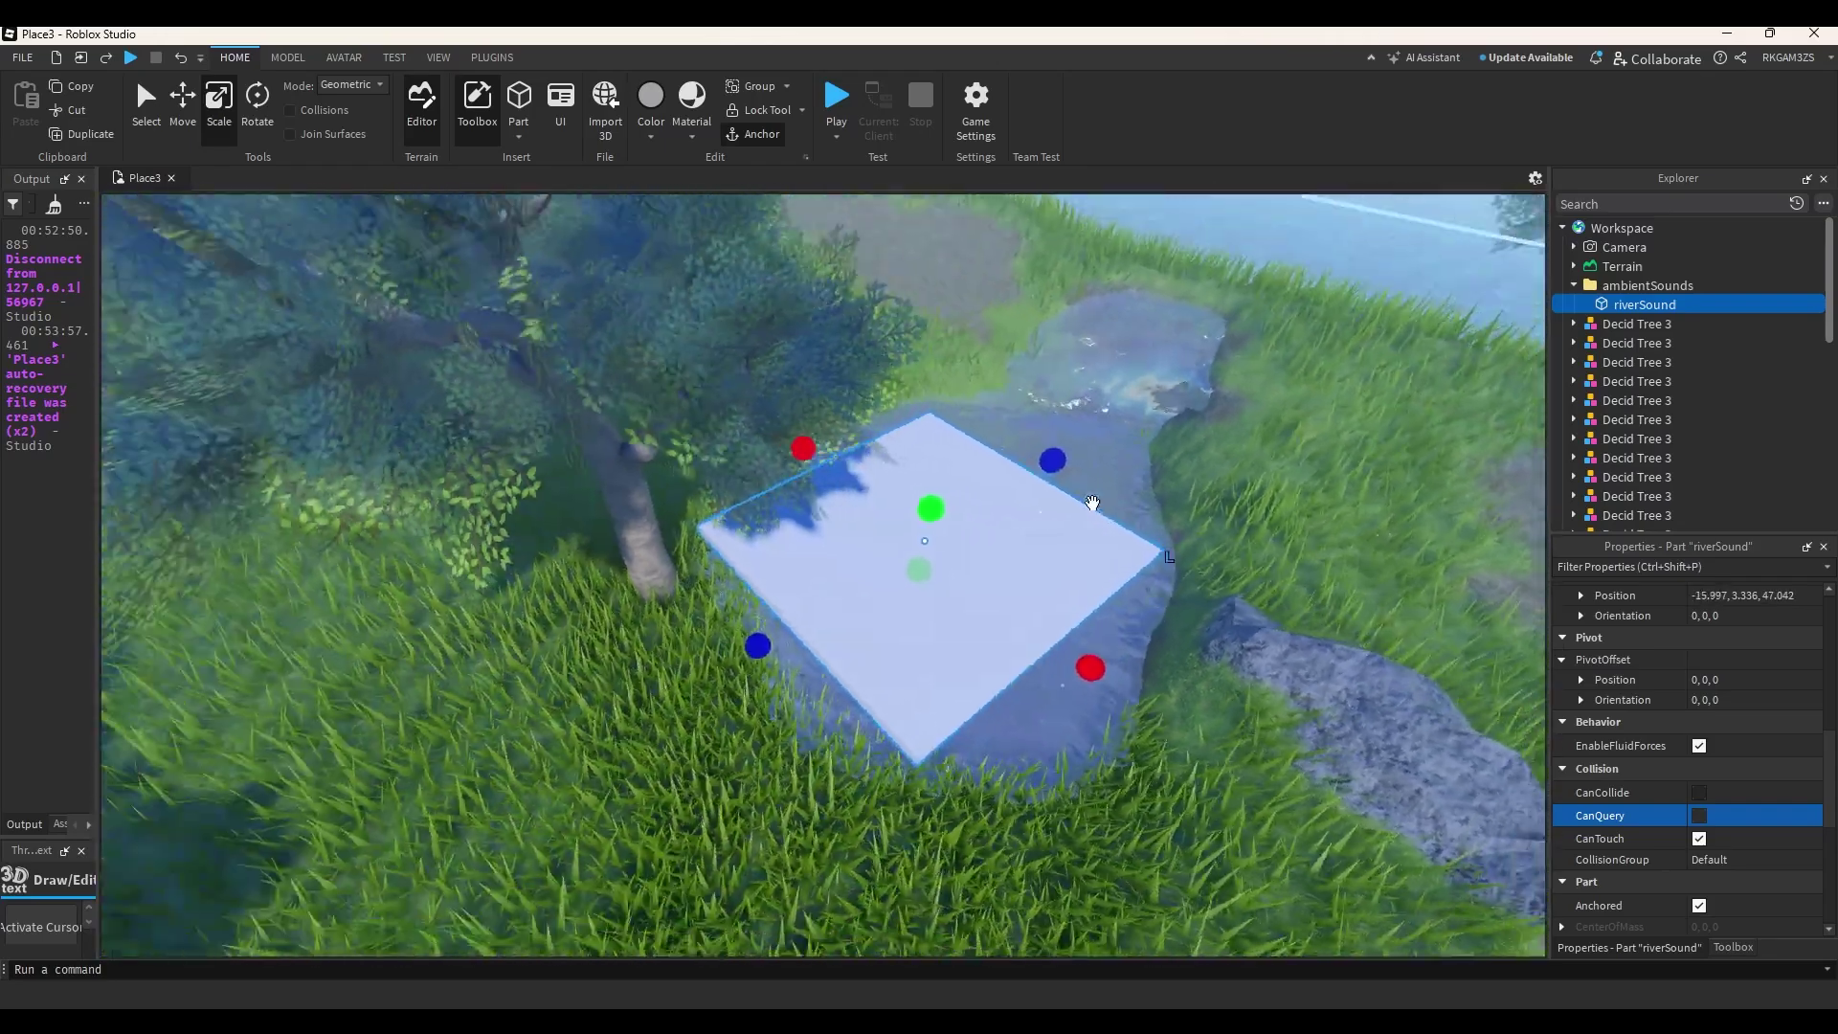
key("w")
key("d")
left_click_drag(790, 467, 851, 564)
Set the riverSound part's Transparency to 1.
scroll(1720, 750, "up", 5)
left_click(1720, 743)
type("1")
key("Return")
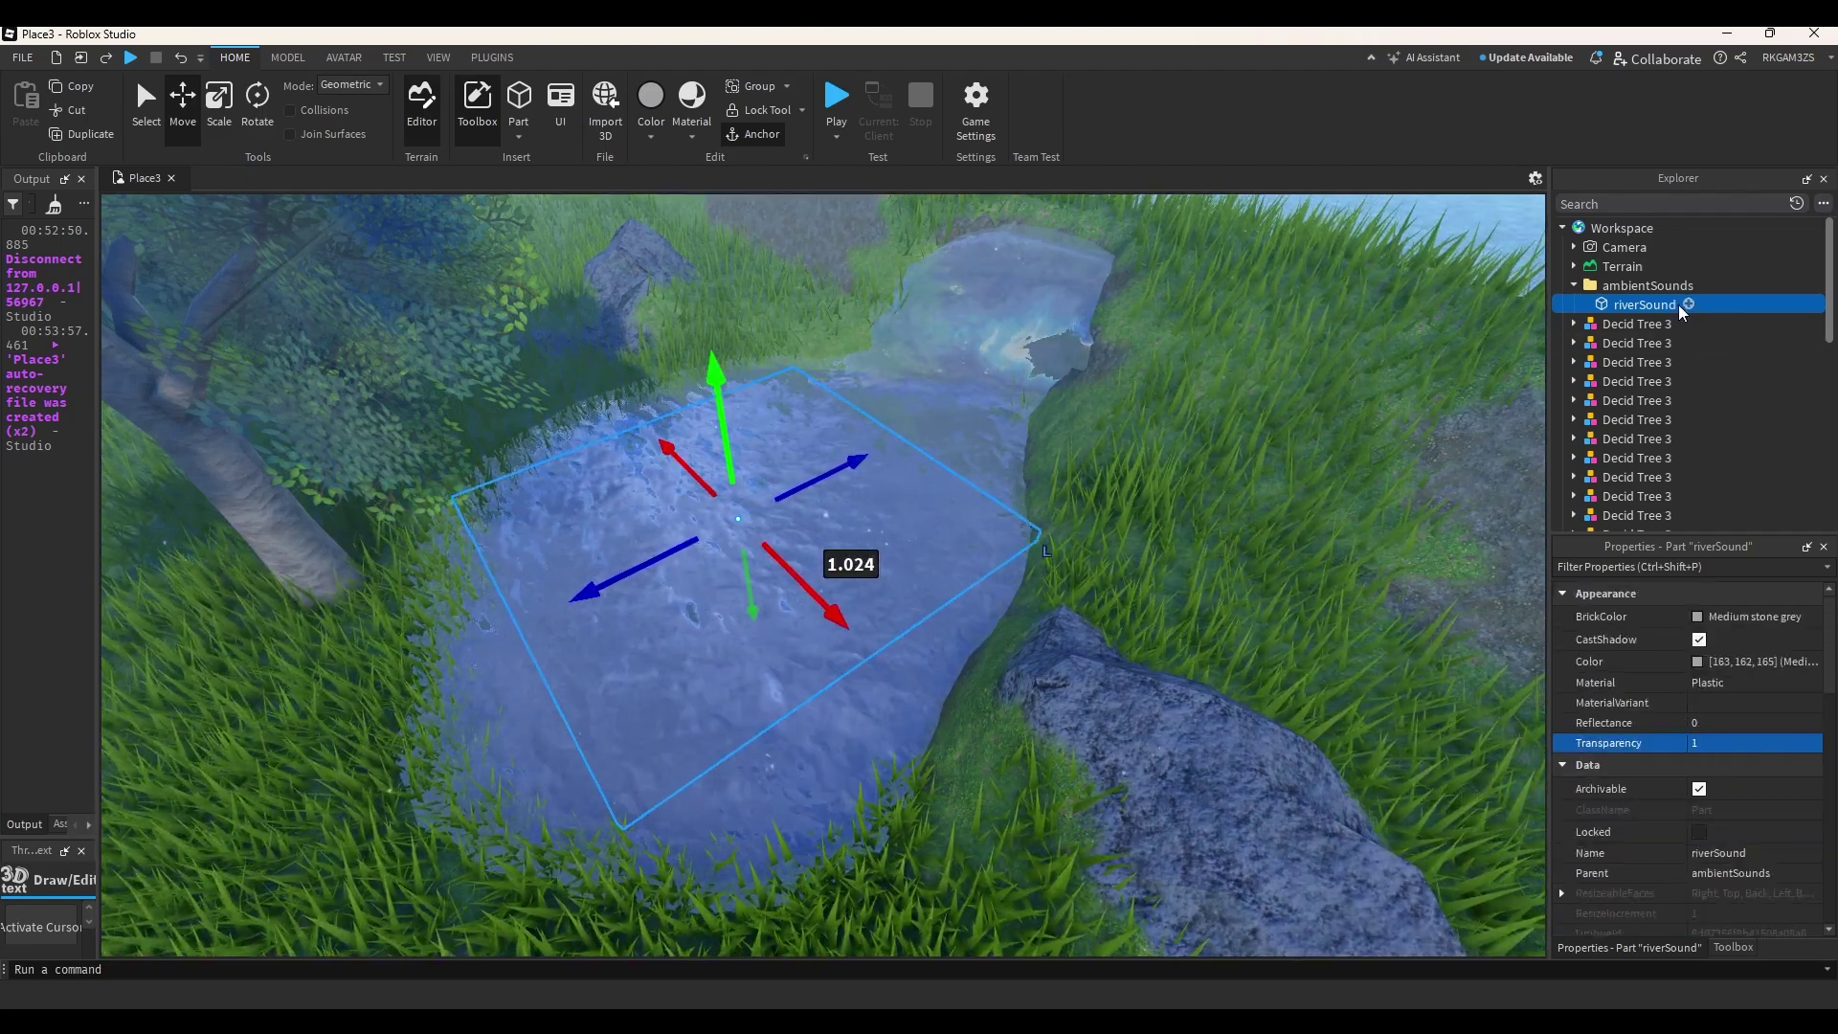
Search the Creator Store audio for "river" and preview the River Flow track.
left_click(1751, 943)
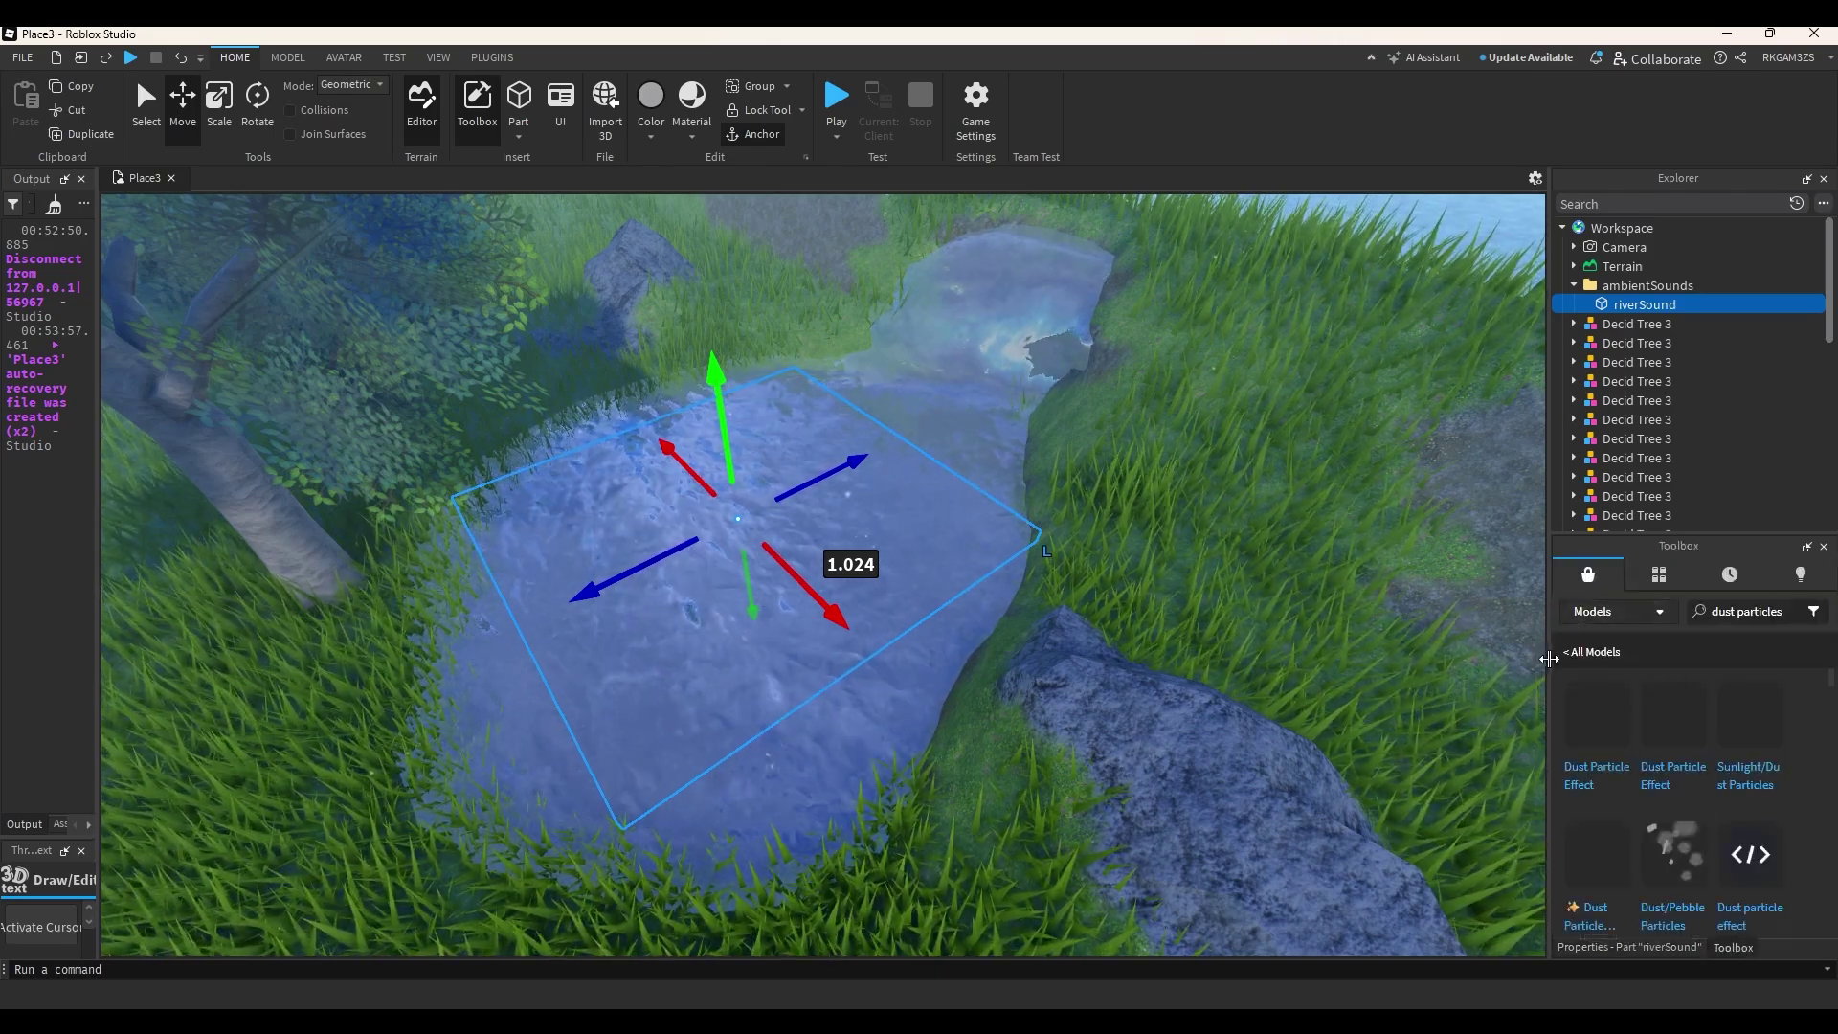
left_click_drag(1550, 640, 1384, 640)
left_click(1448, 611)
left_click(1468, 692)
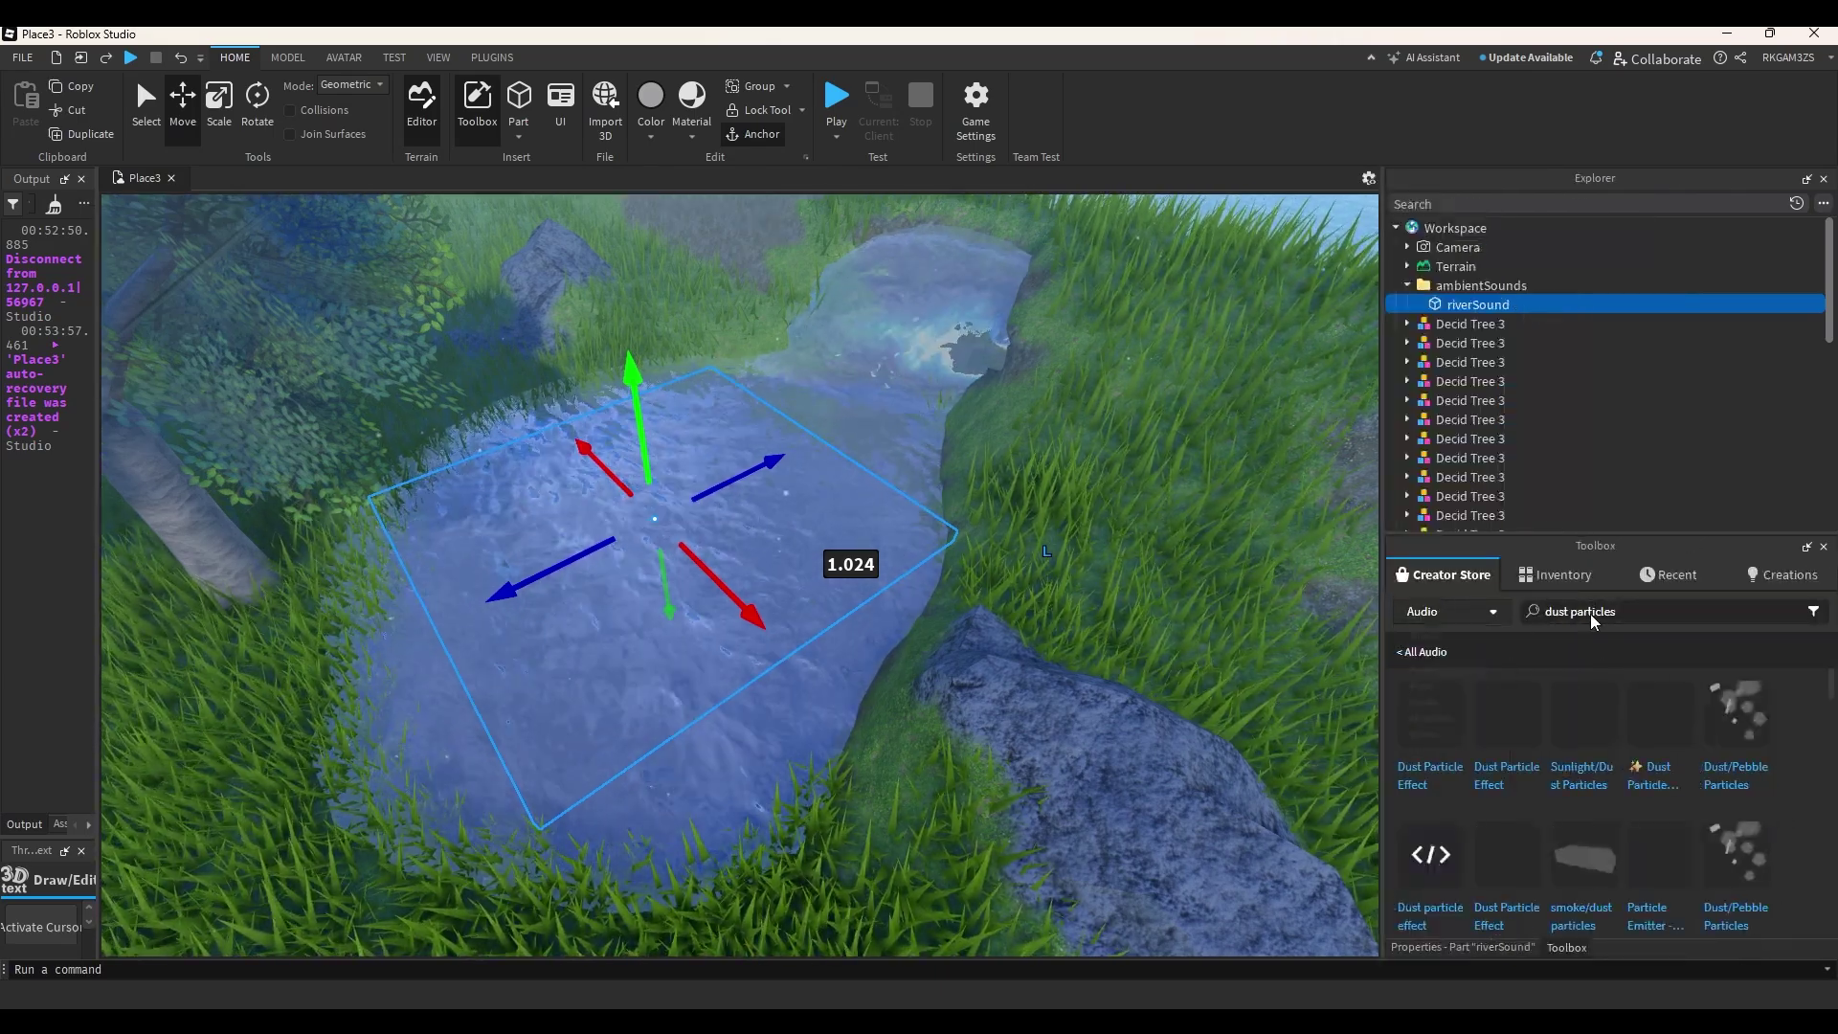
left_click(1641, 608)
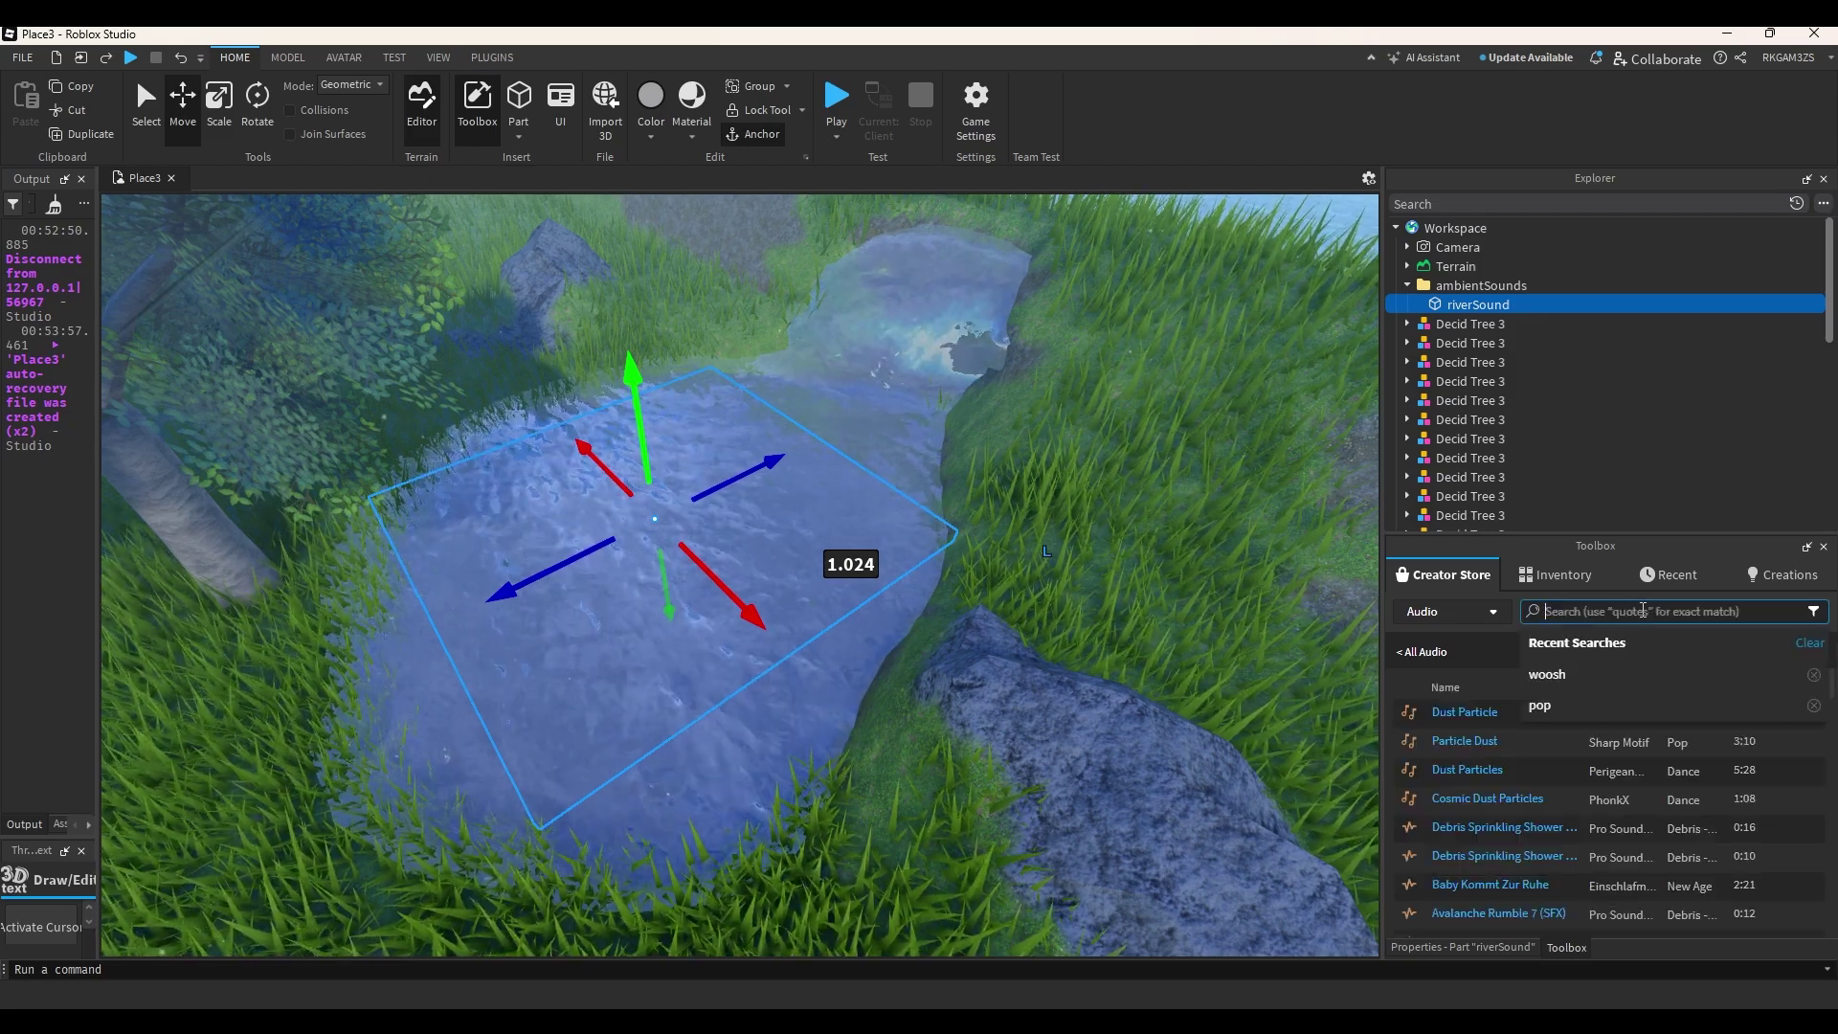
type("watriver")
key("Return")
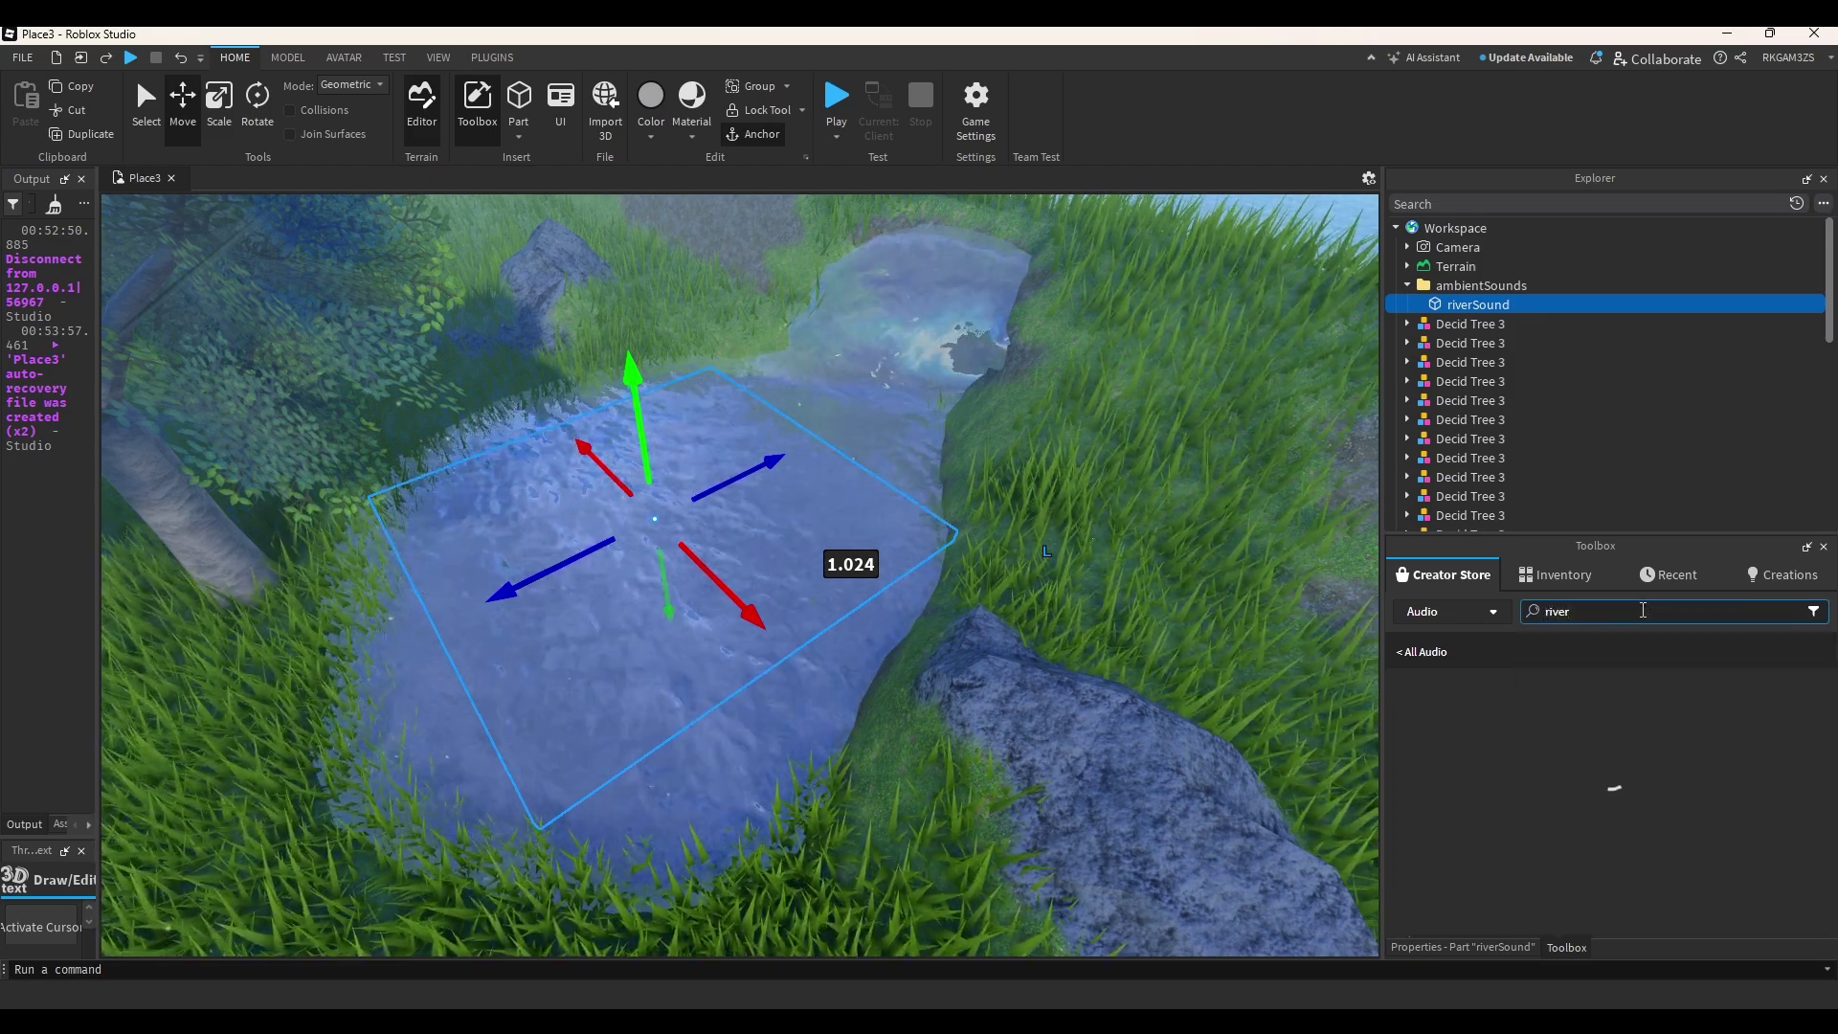
left_click_drag(1383, 705, 1281, 714)
left_click(1305, 716)
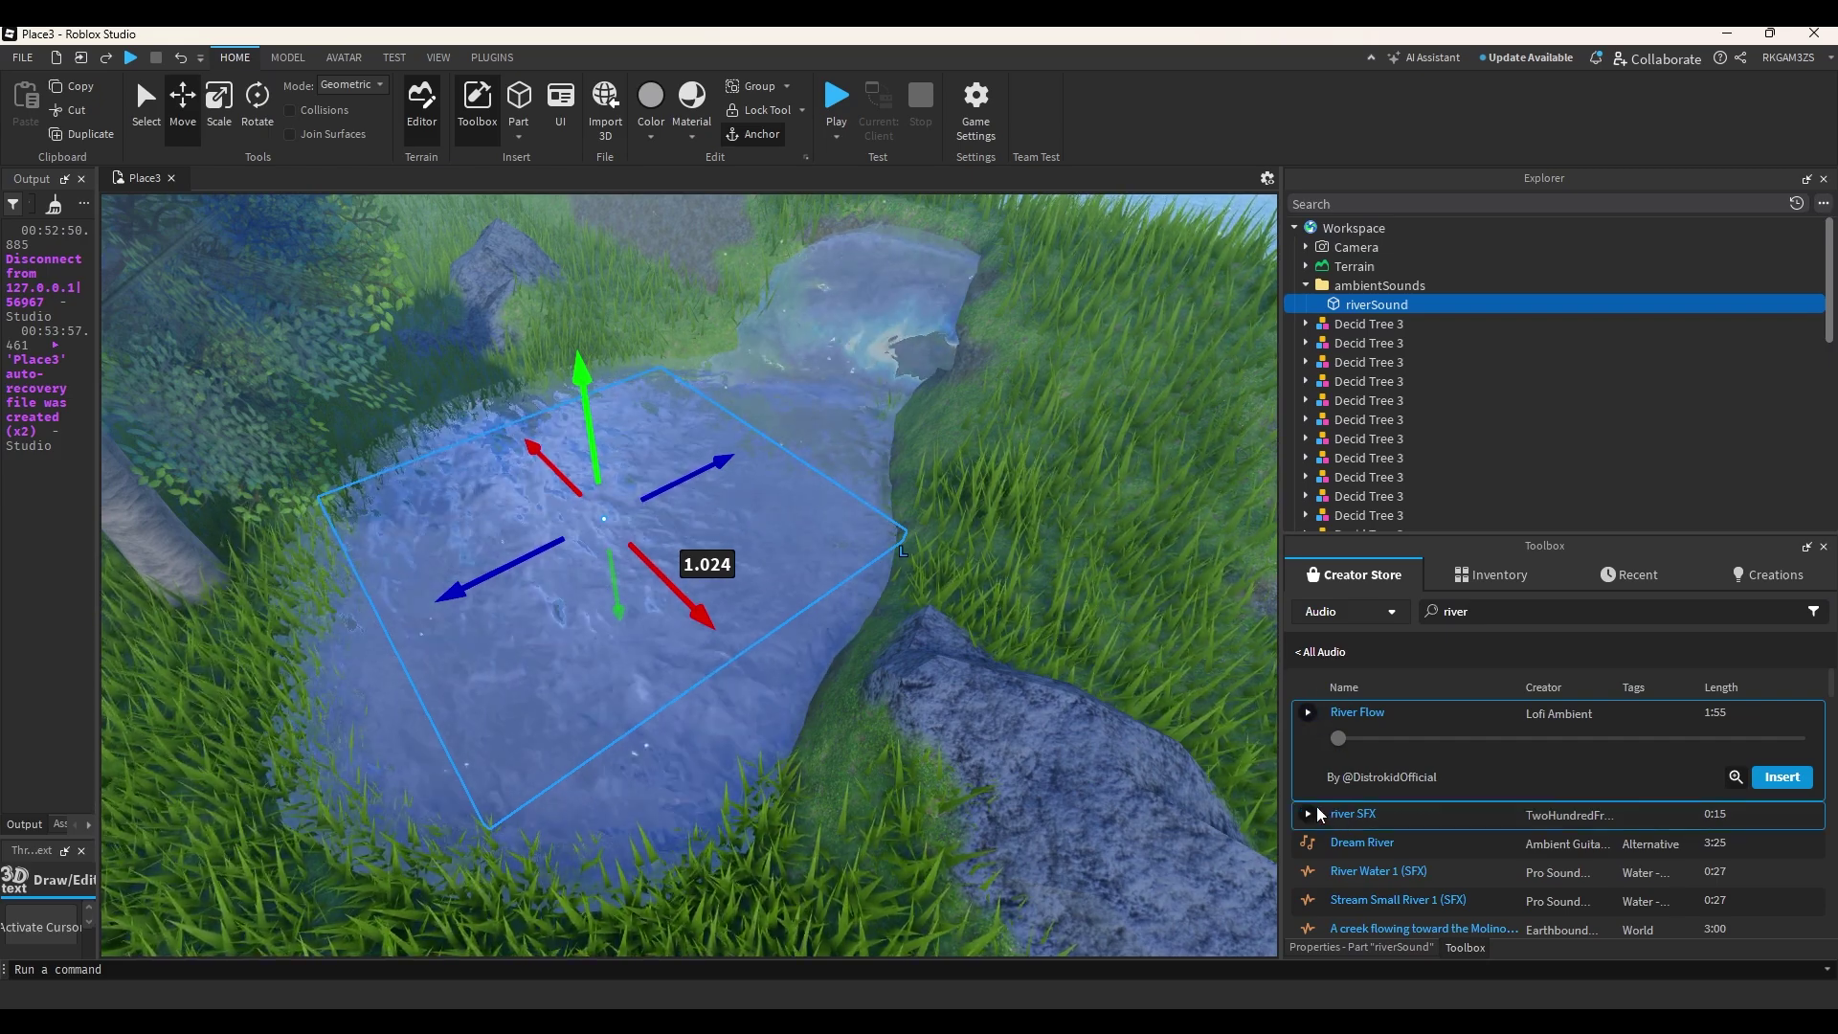
Preview the "A creek flowing toward the Molino River" track and insert it into the riverSound part.
left_click(1309, 871)
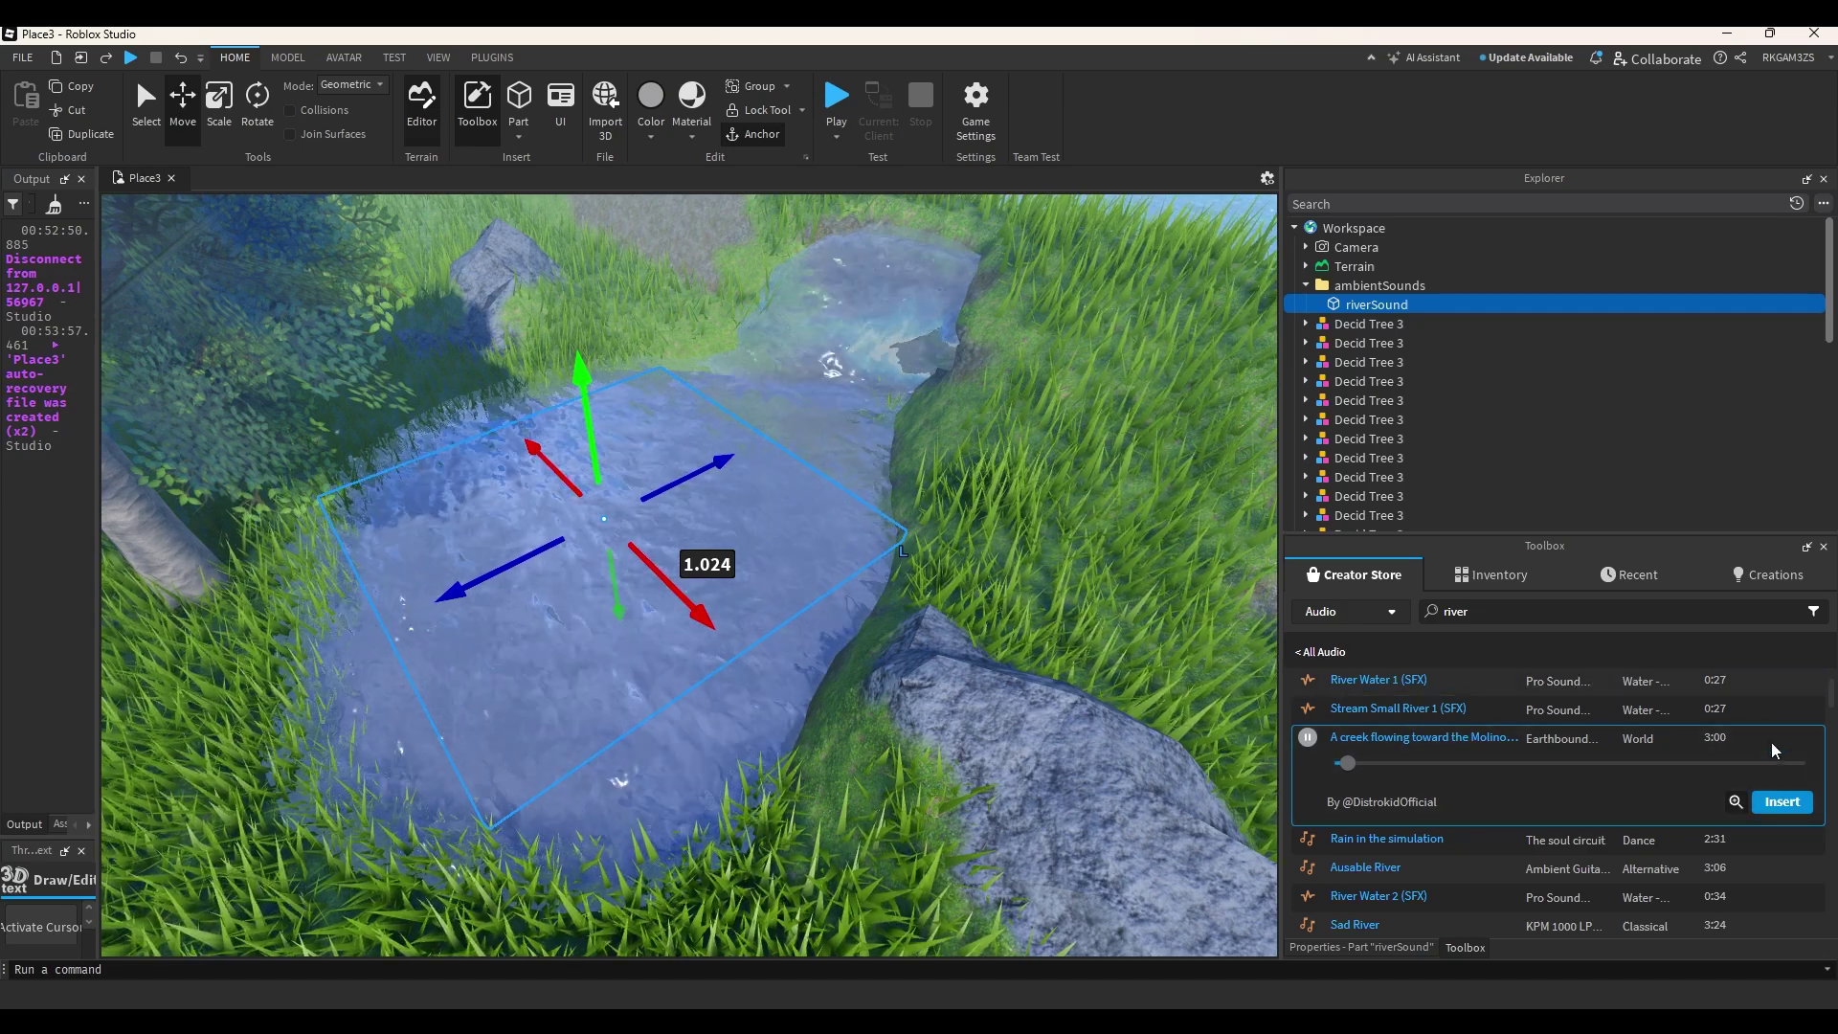
left_click(1782, 807)
left_click(1363, 950)
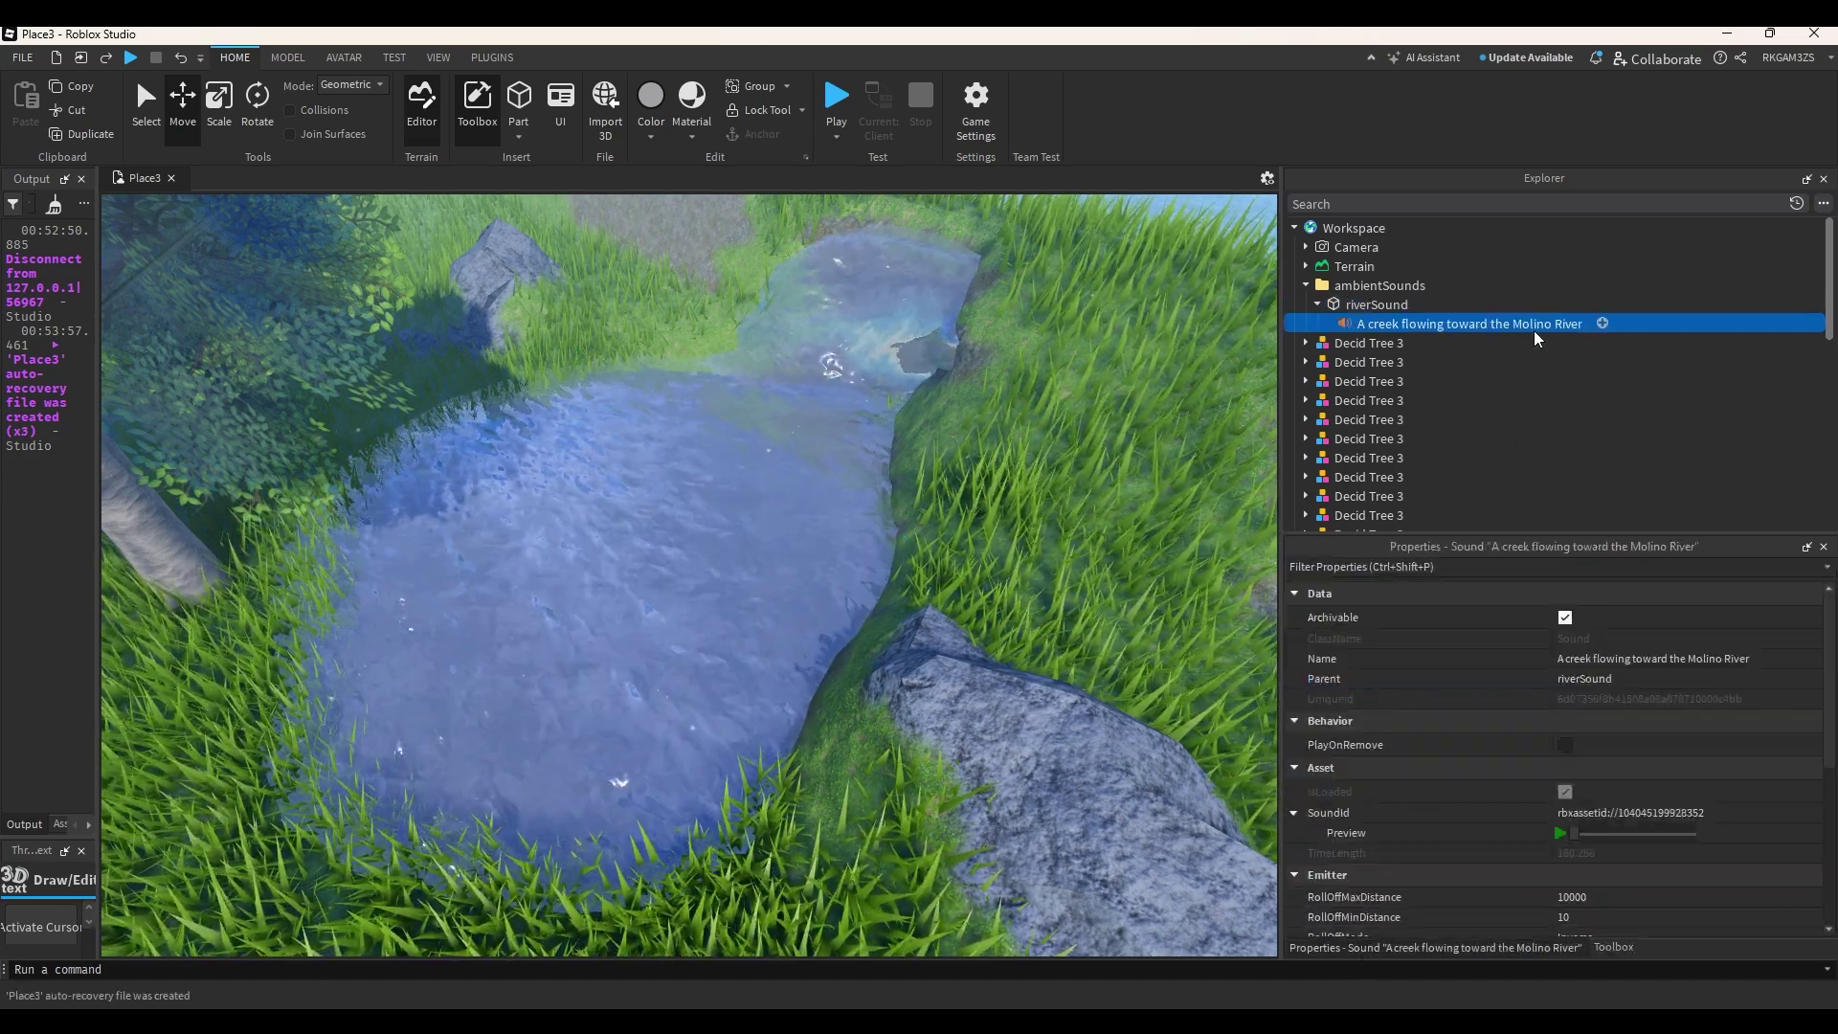
Rename the inserted creek audio object as "sound".
left_click(1657, 657)
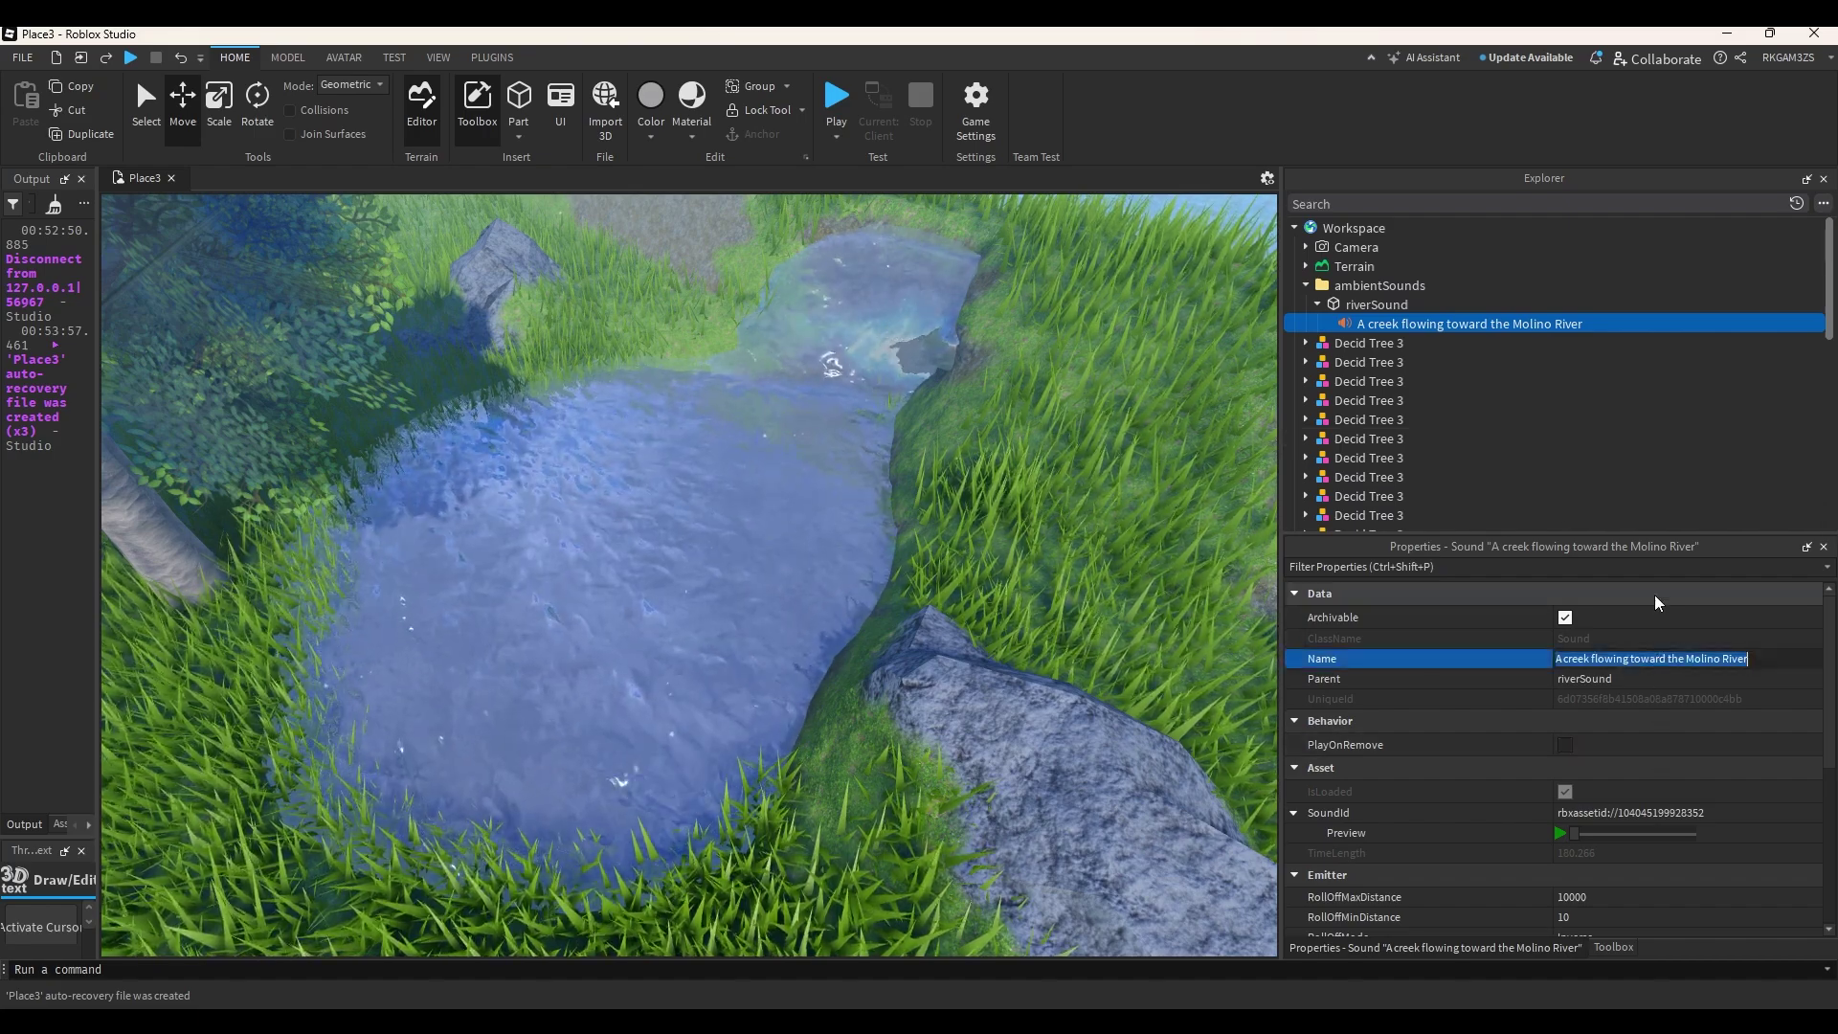
key("BackSpace")
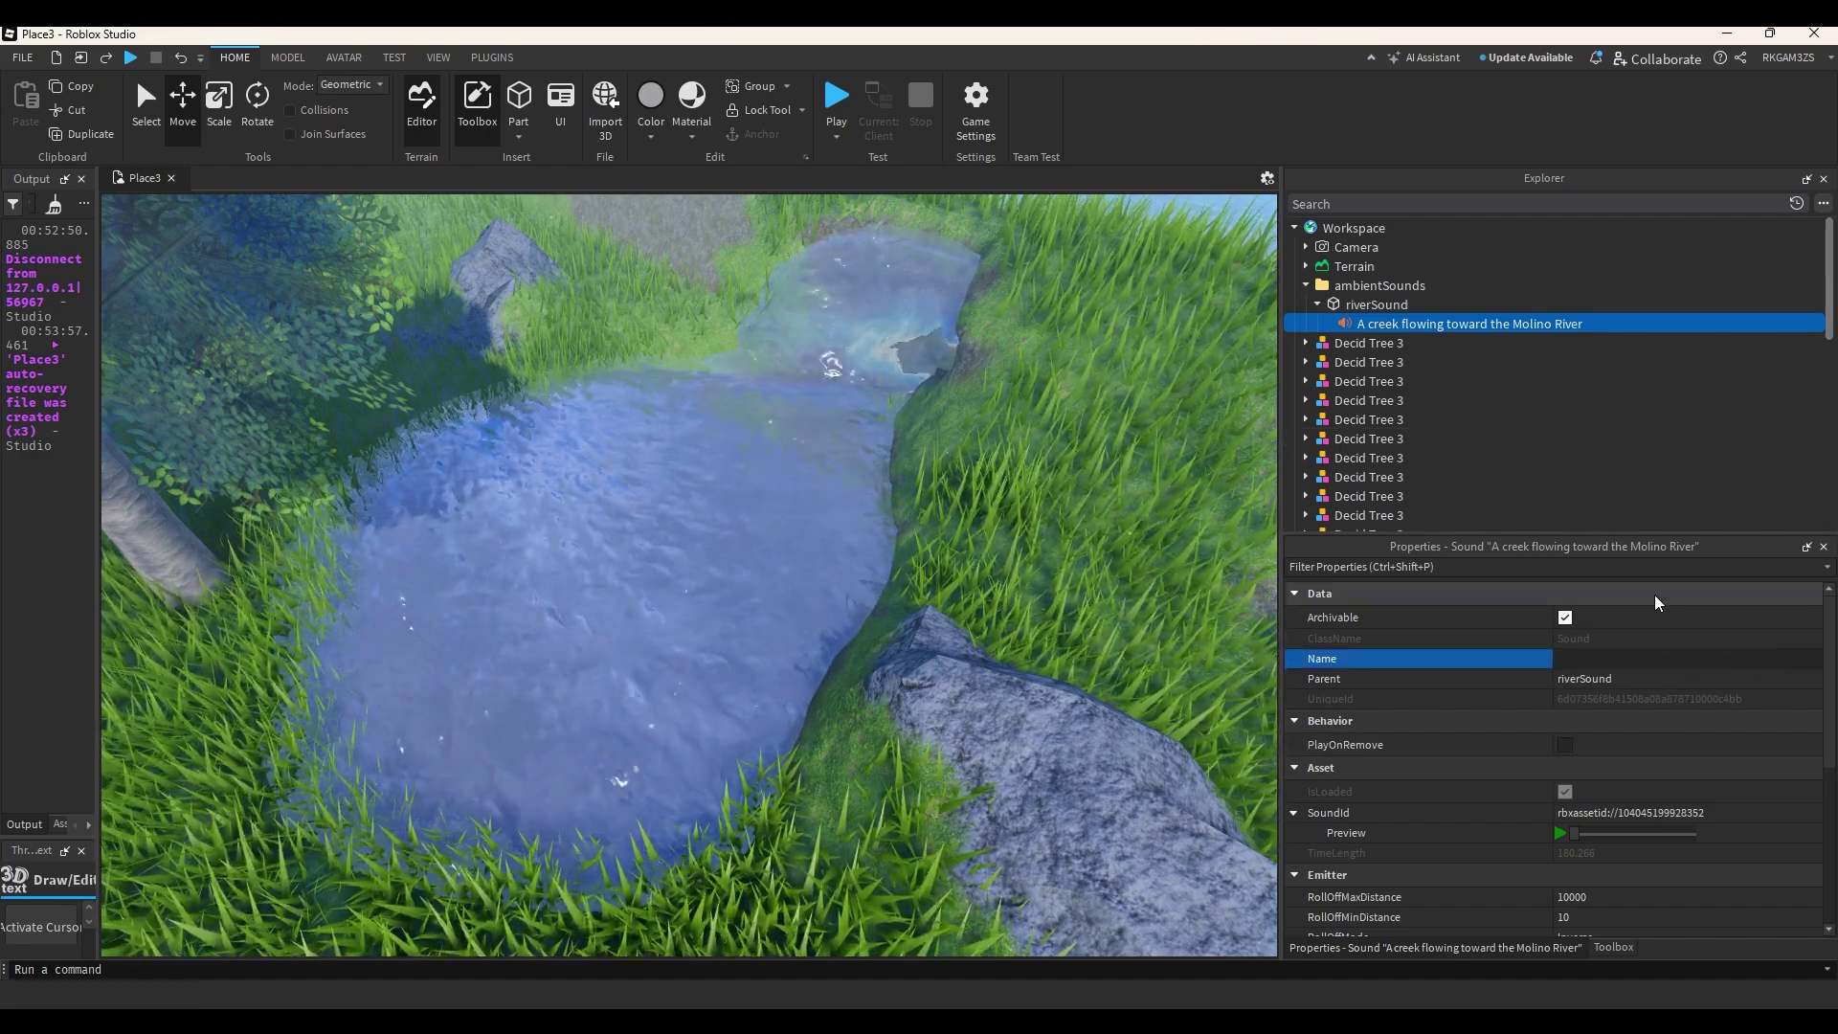
type("soun")
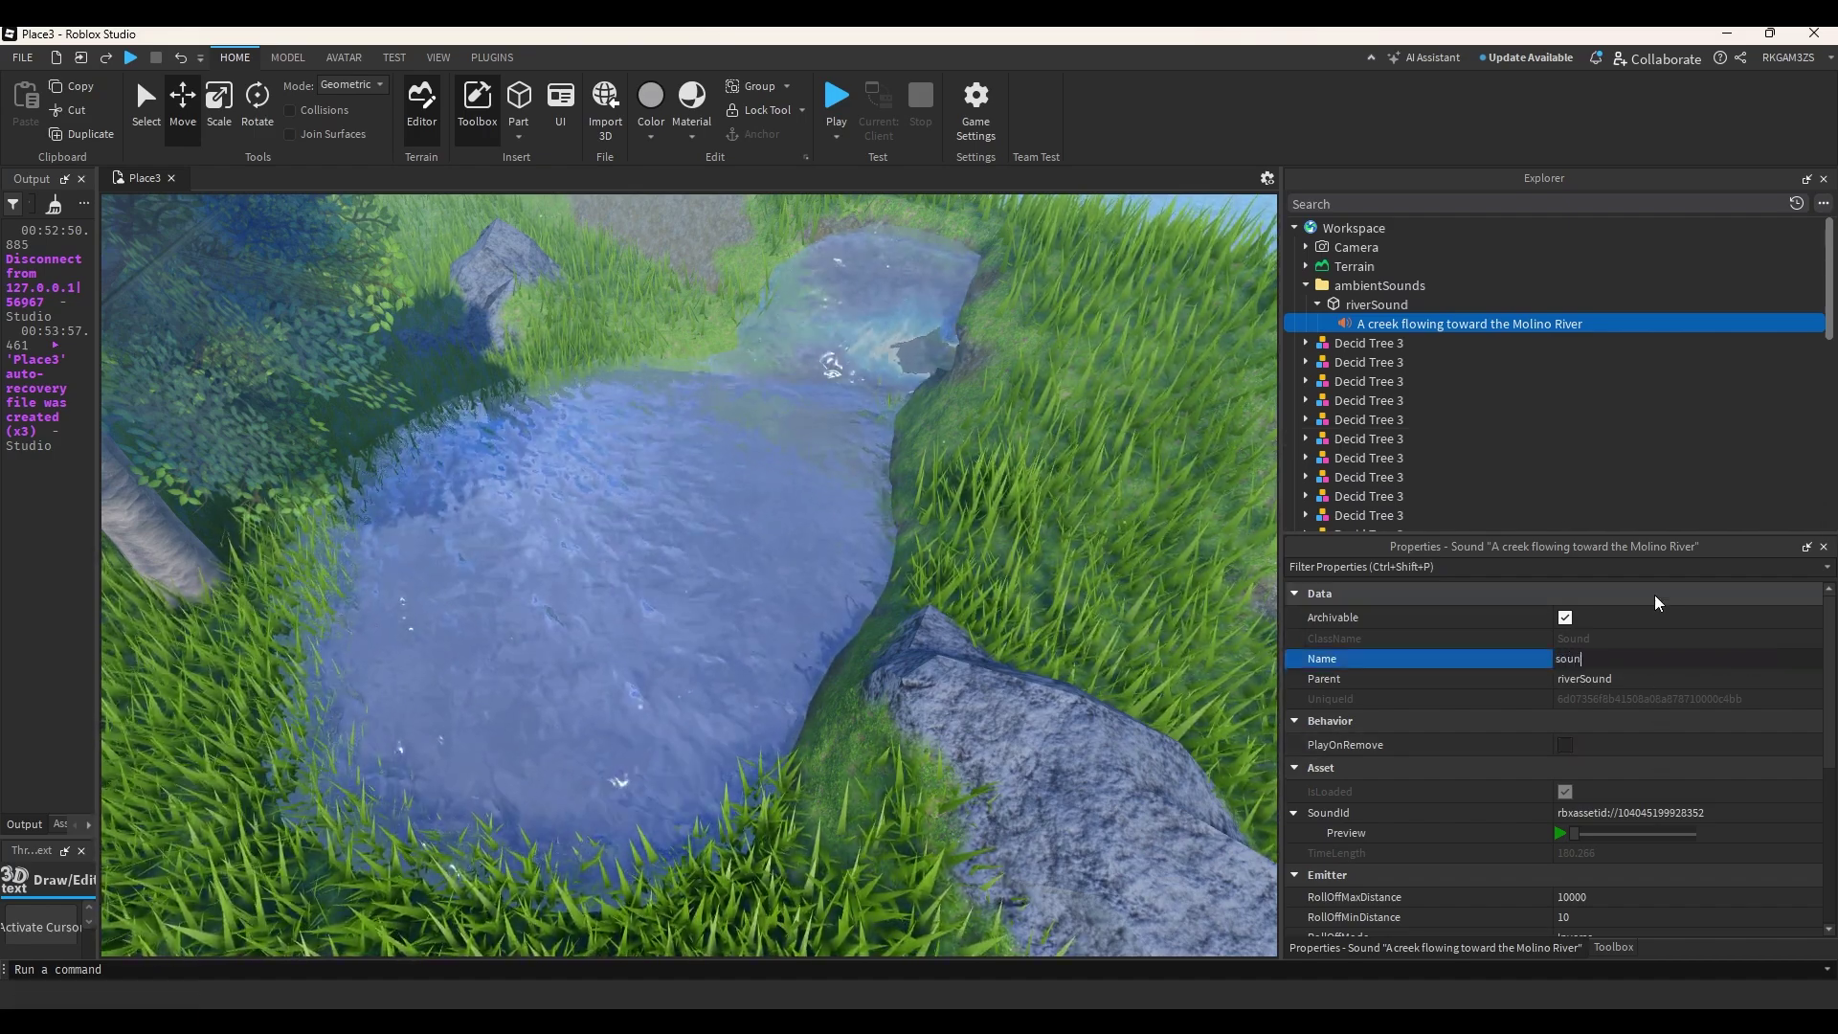
type("d")
key("Return")
Enable Looped and Playing on the sound and set its RollOffMode to InverseTapered.
scroll(1752, 690, "down", 5)
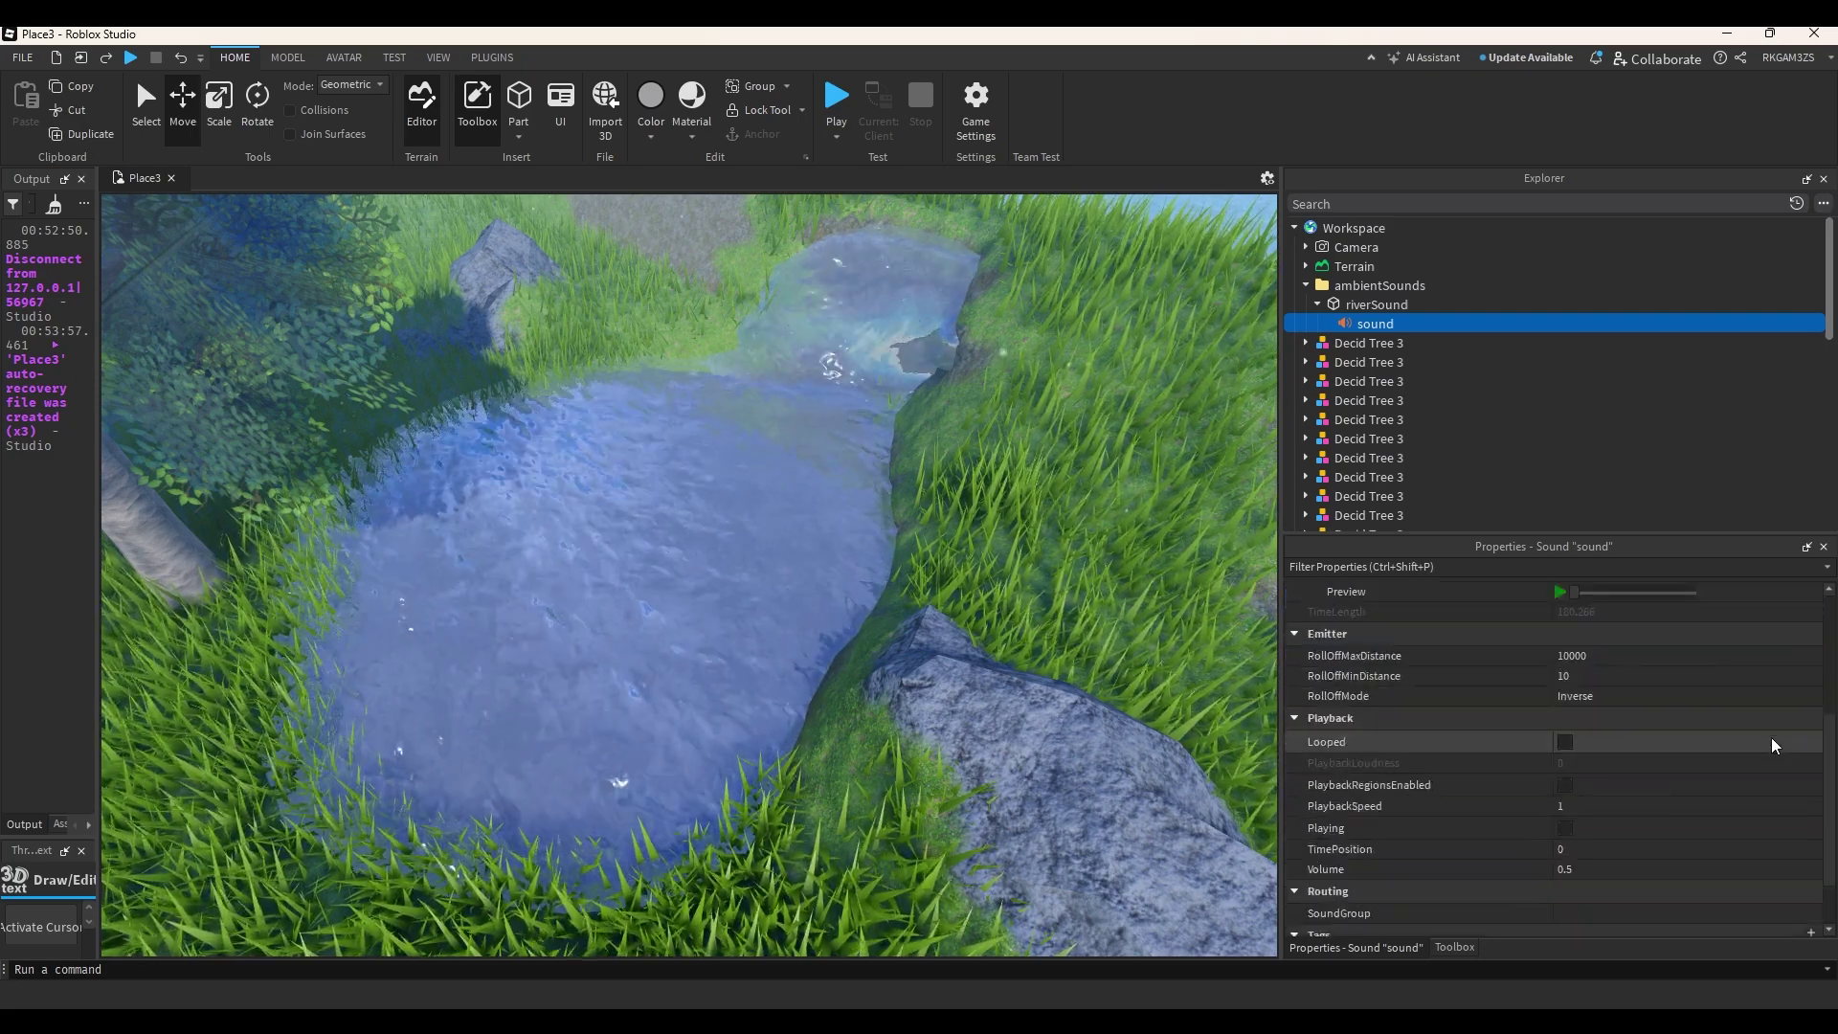
scroll(1771, 738, "up", 1)
left_click(1564, 802)
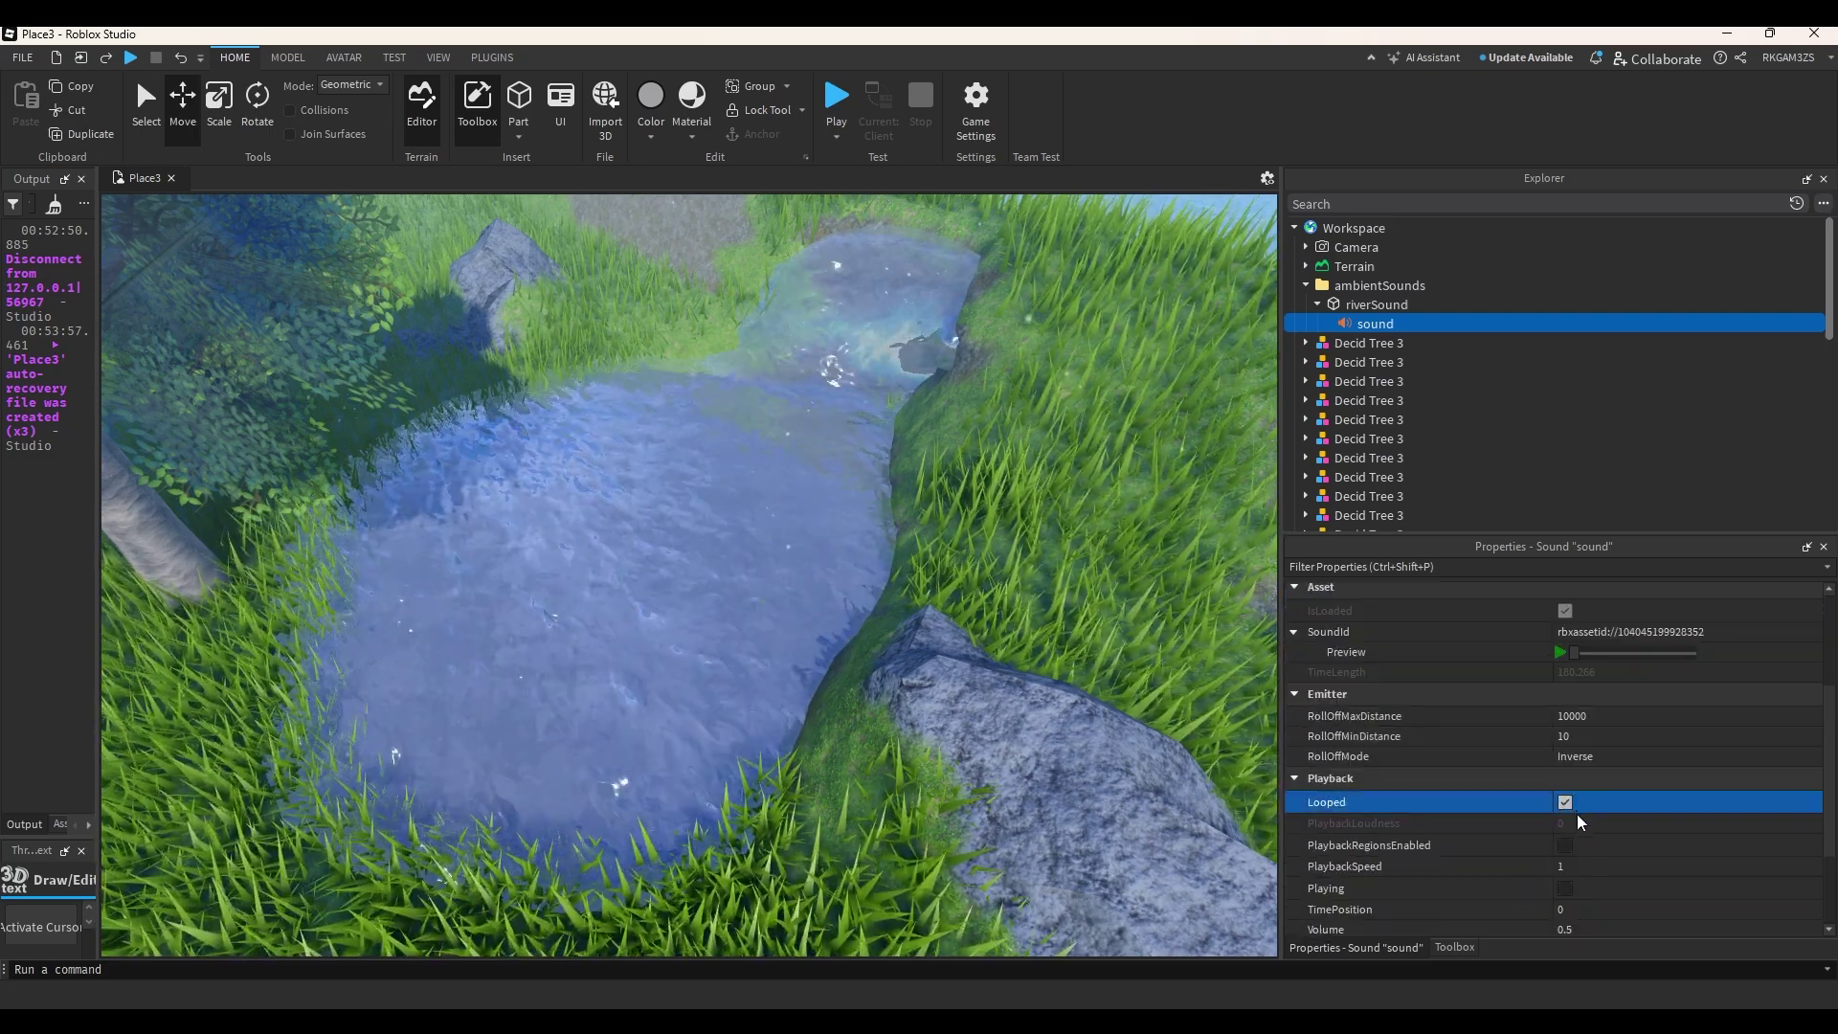
left_click(1566, 888)
left_click(1594, 758)
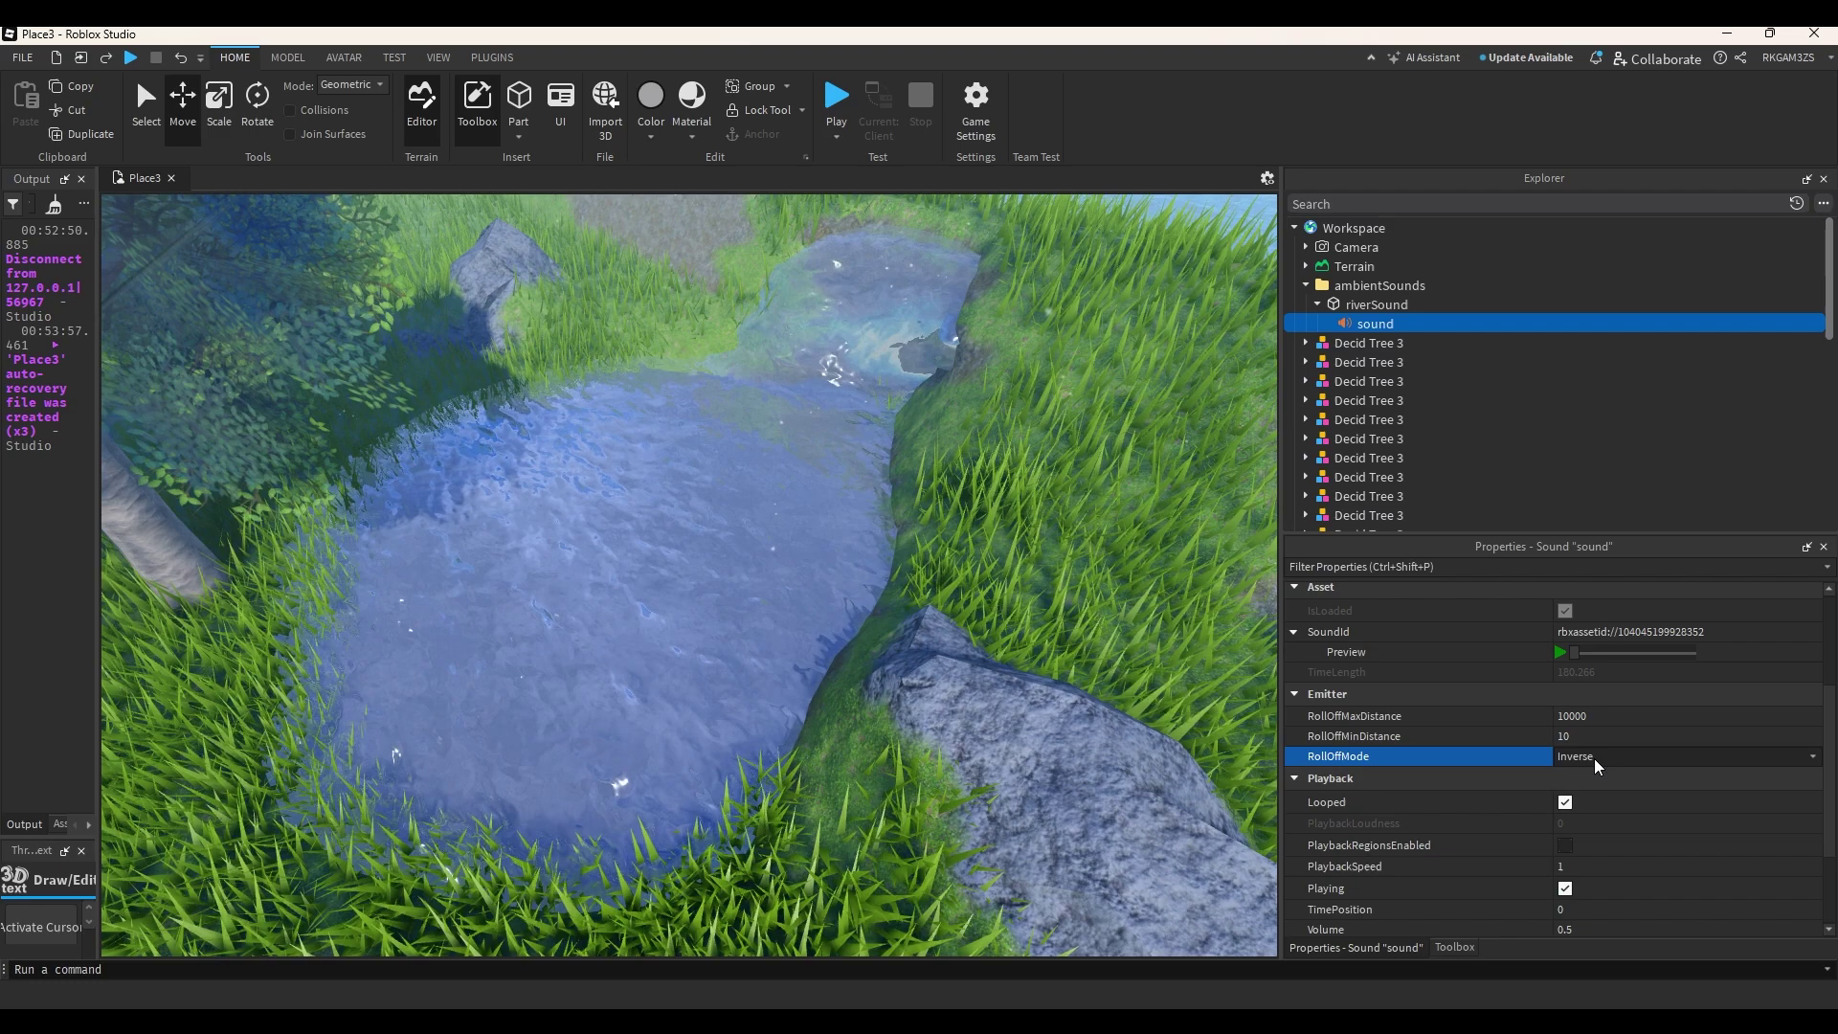
left_click(1594, 758)
left_click(1623, 791)
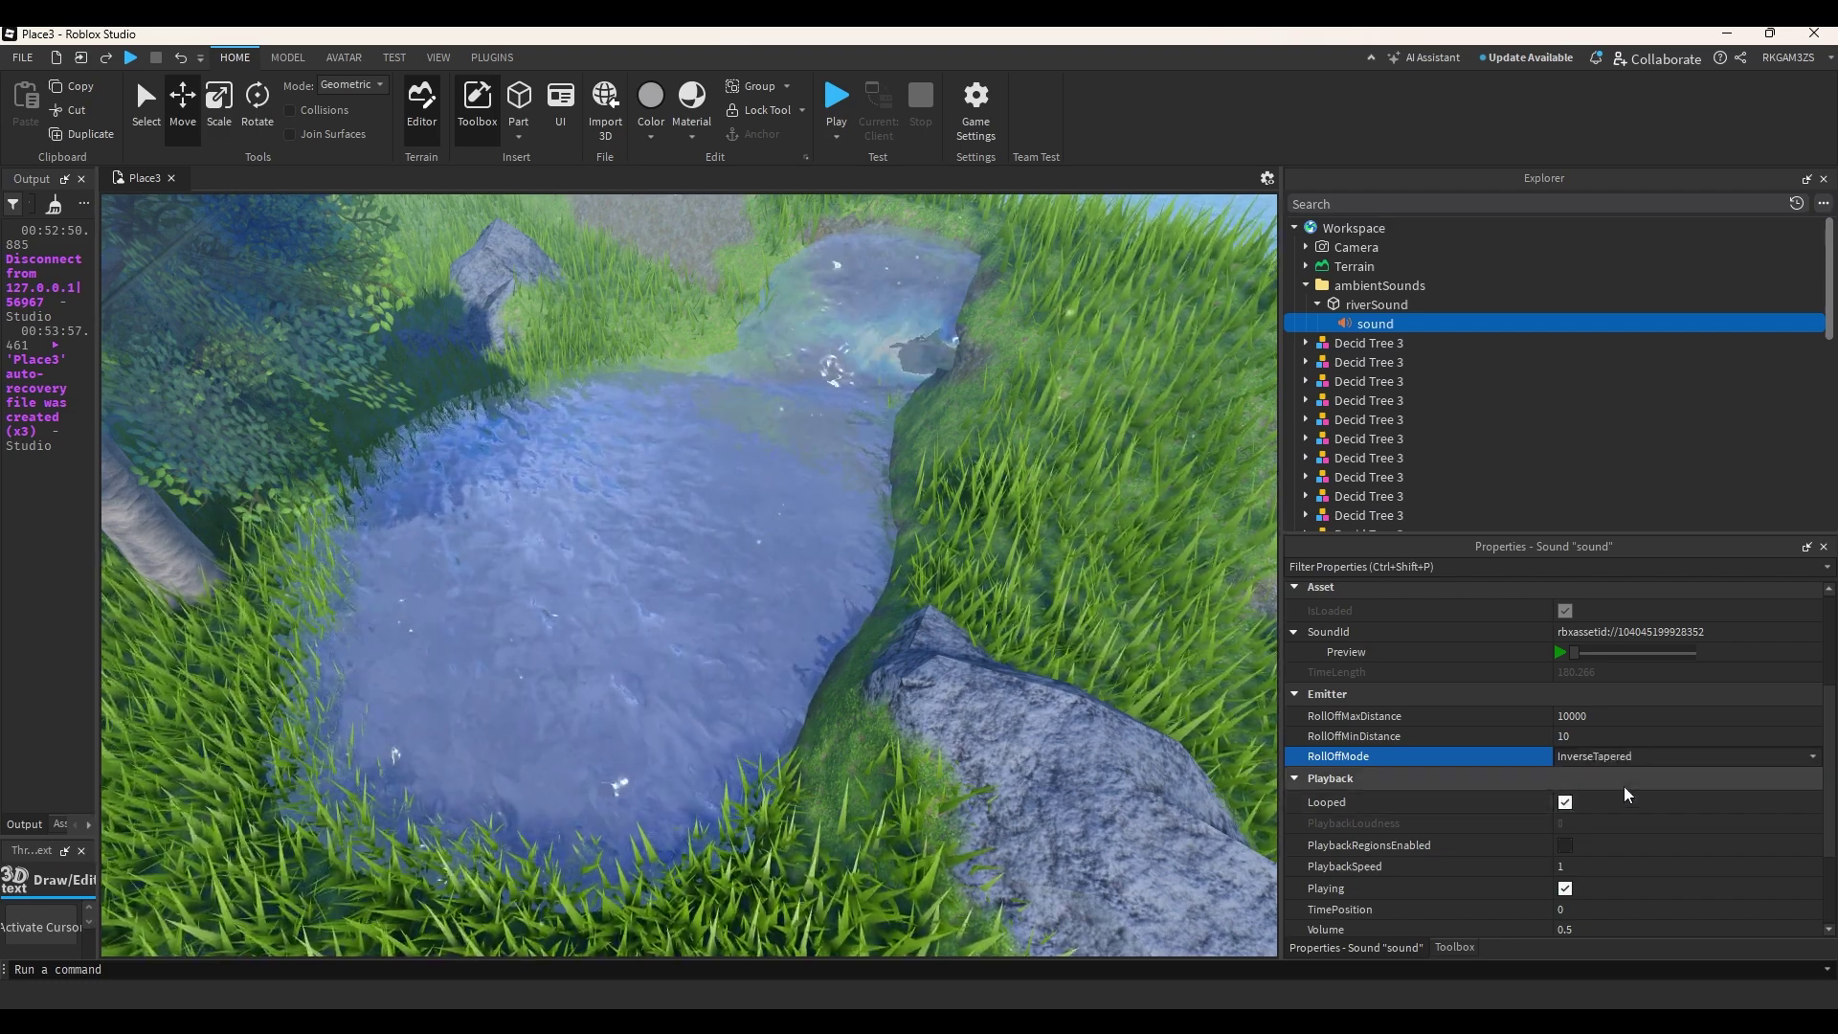
Set the sound's RollOffMaxDistance to 600.
left_click(1640, 718)
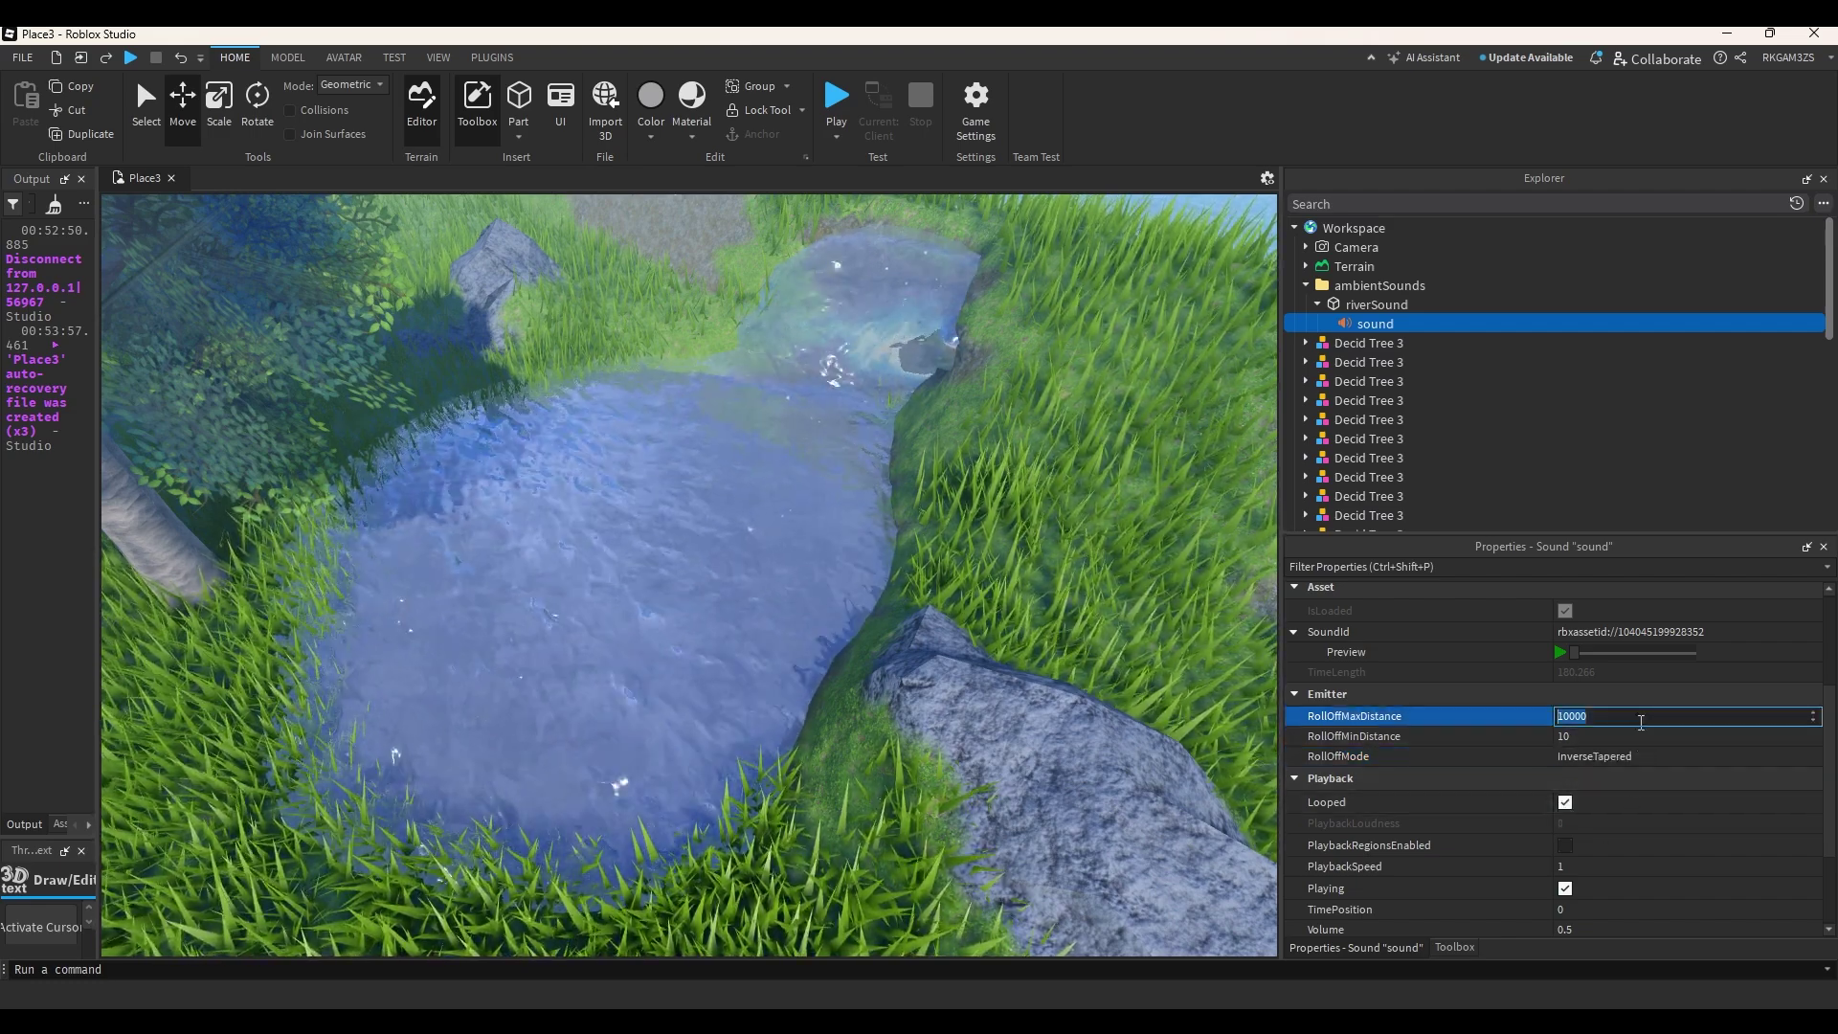
type("600")
key("Return")
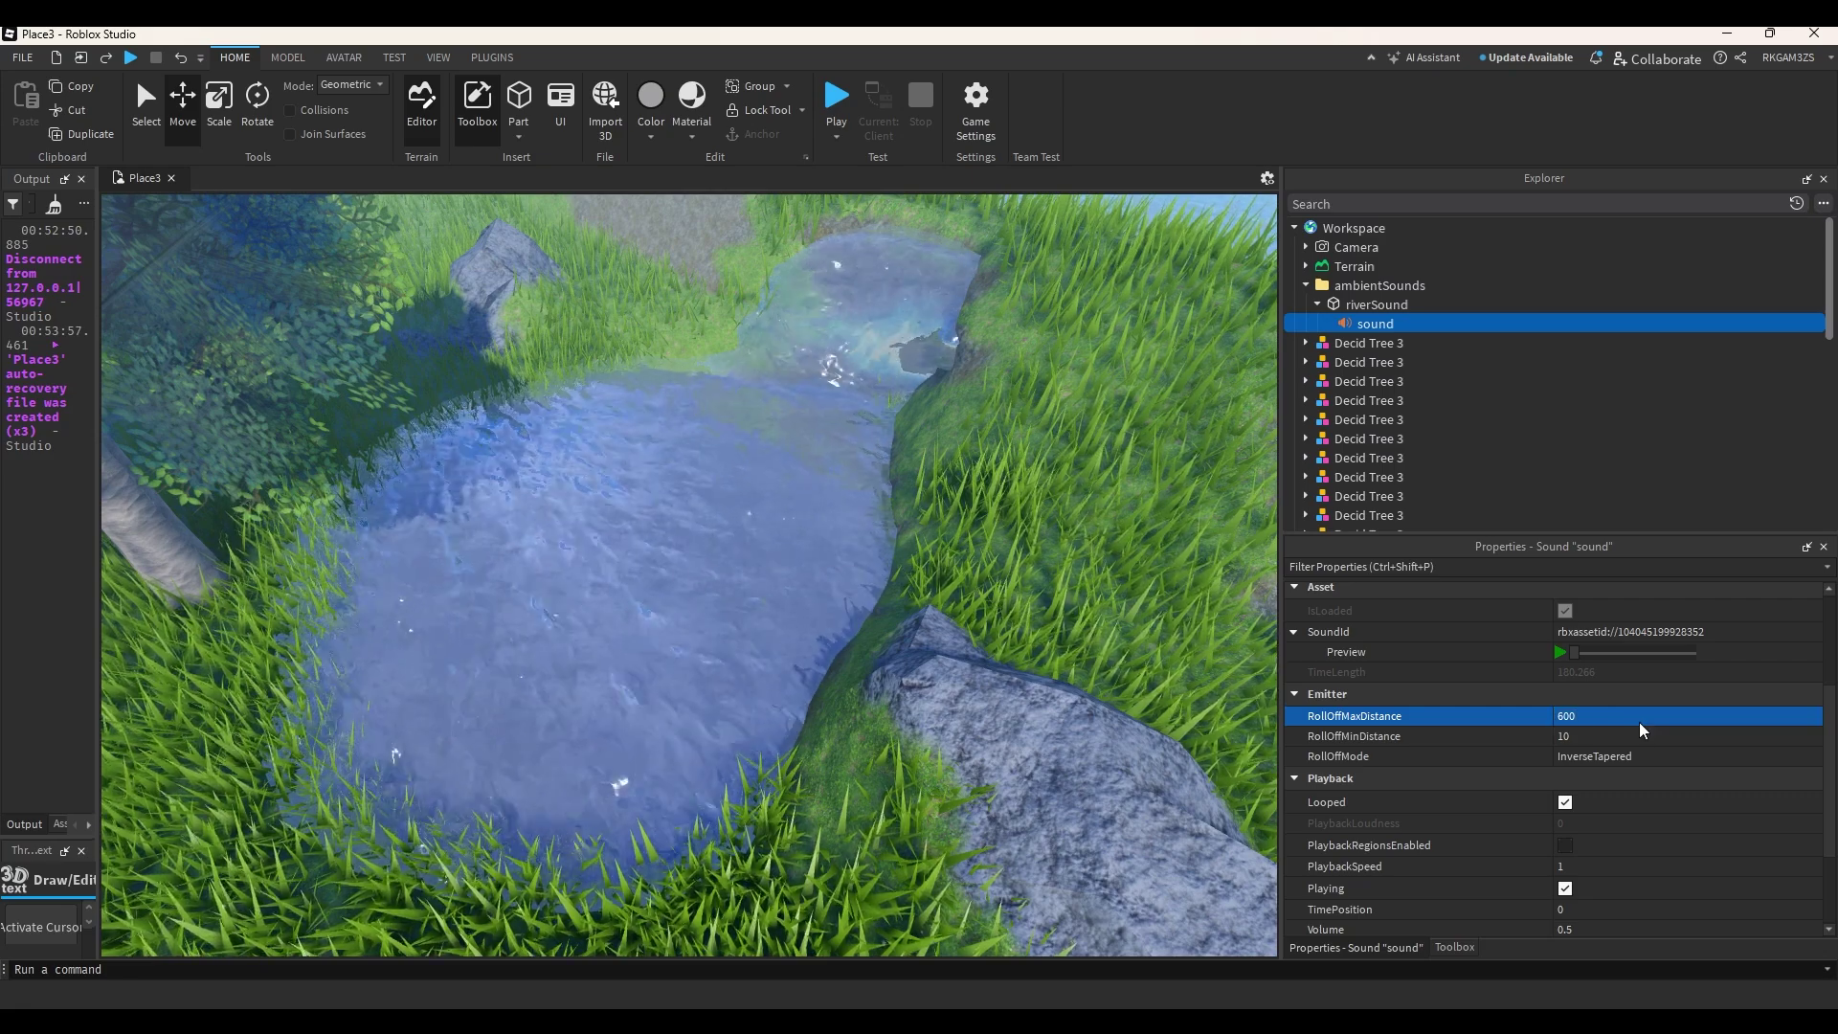
Set the sound's RollOffMaxDistance to 200 and its Volume to 0.3.
scroll(1706, 825, "down", 3)
scroll(1670, 800, "up", 5)
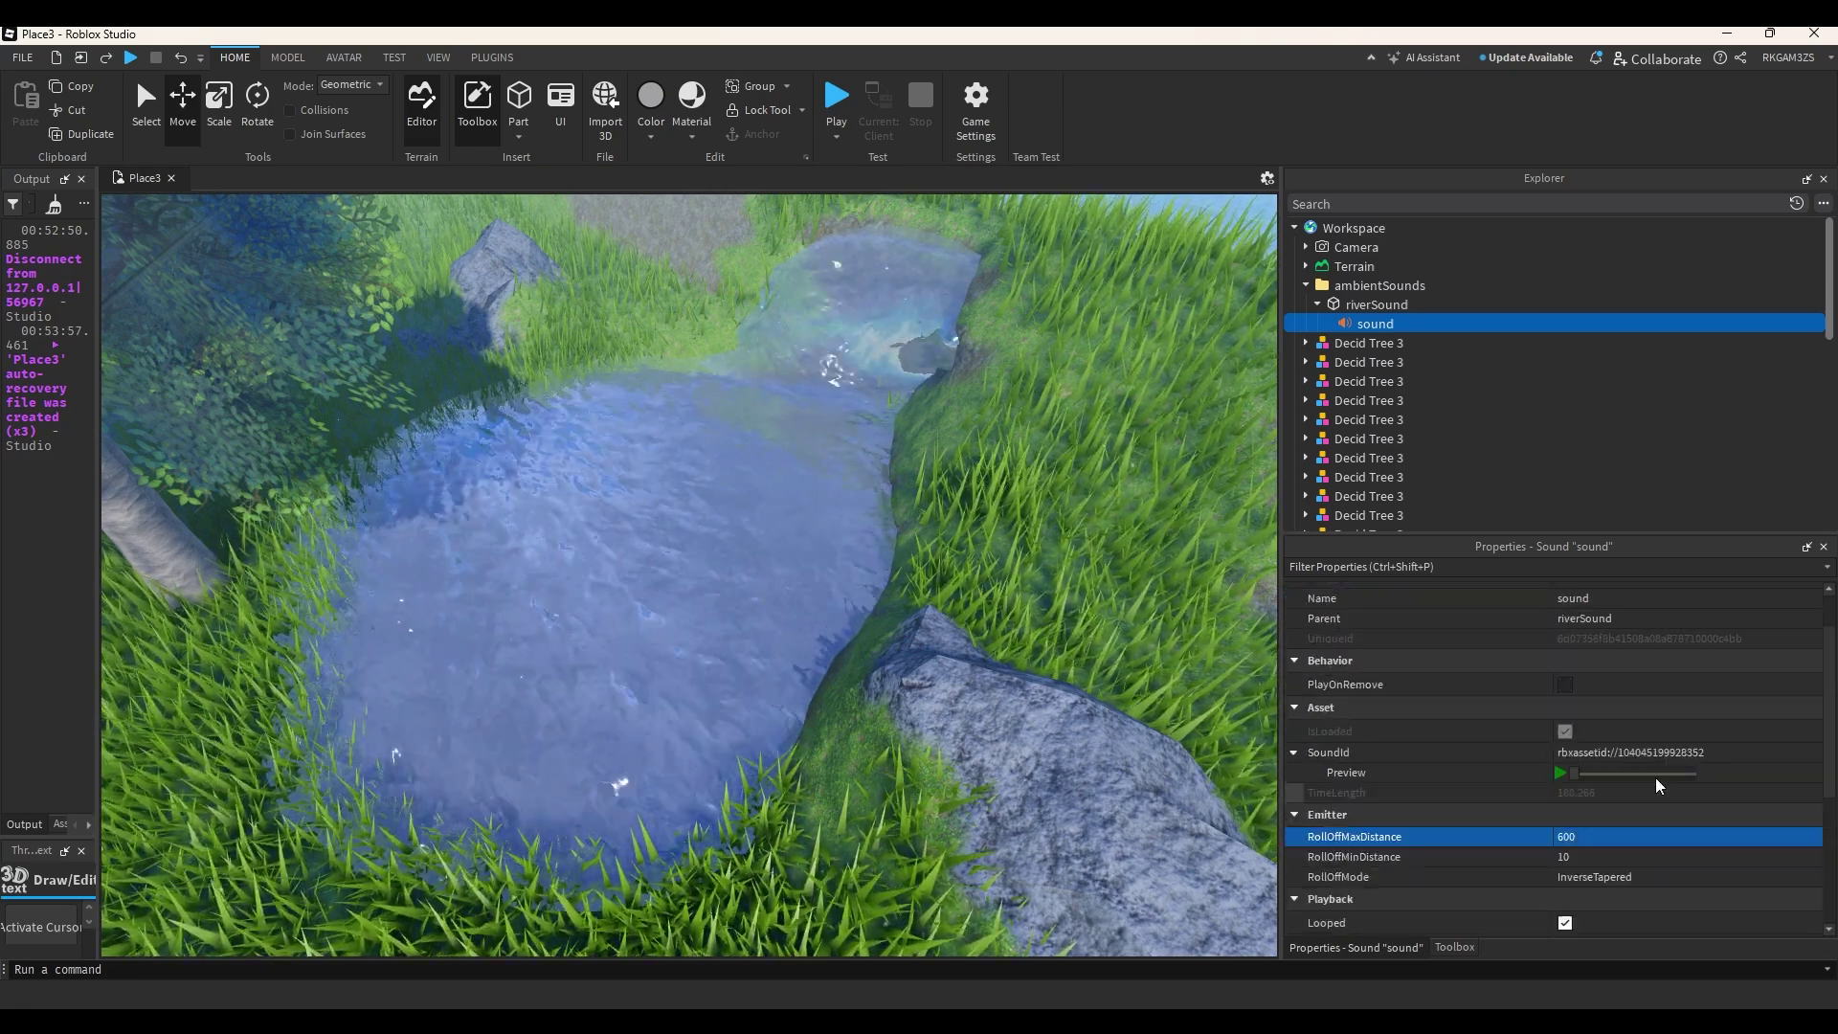
left_click(1620, 836)
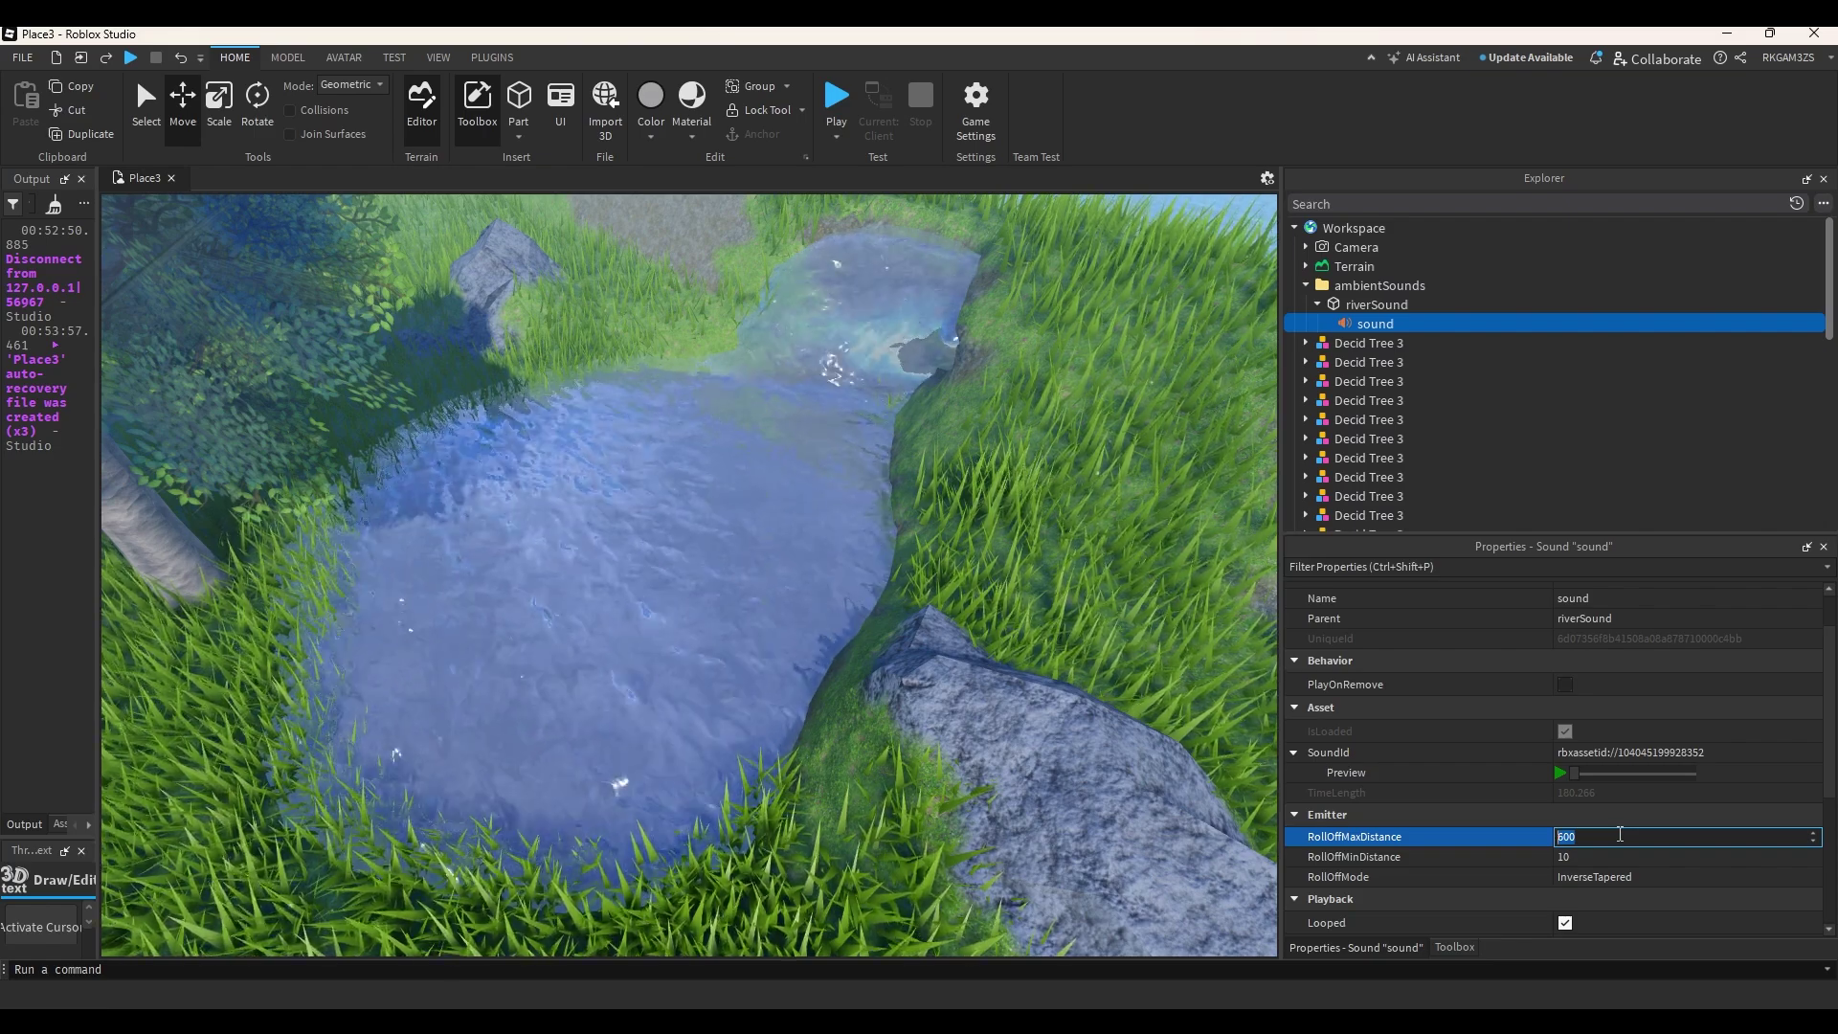
type("200")
key("Return")
scroll(1622, 784, "down", 6)
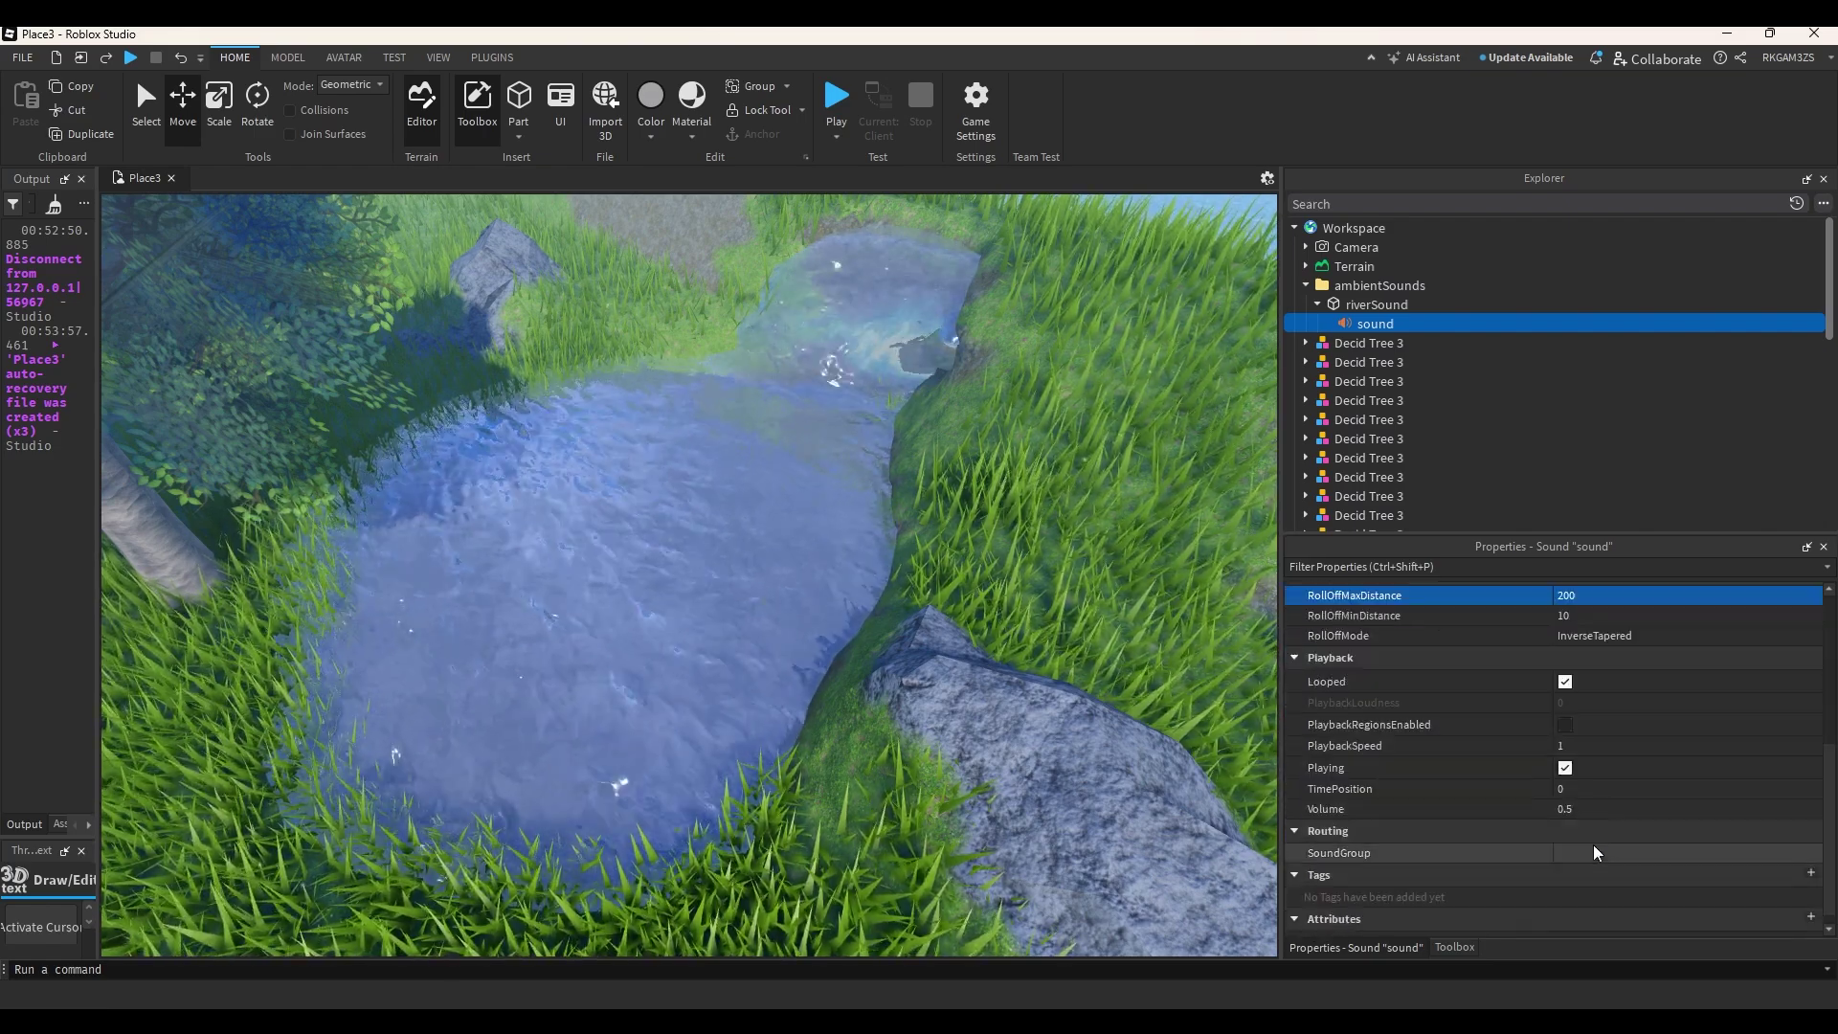
left_click(1611, 809)
type("0.3")
key("Return")
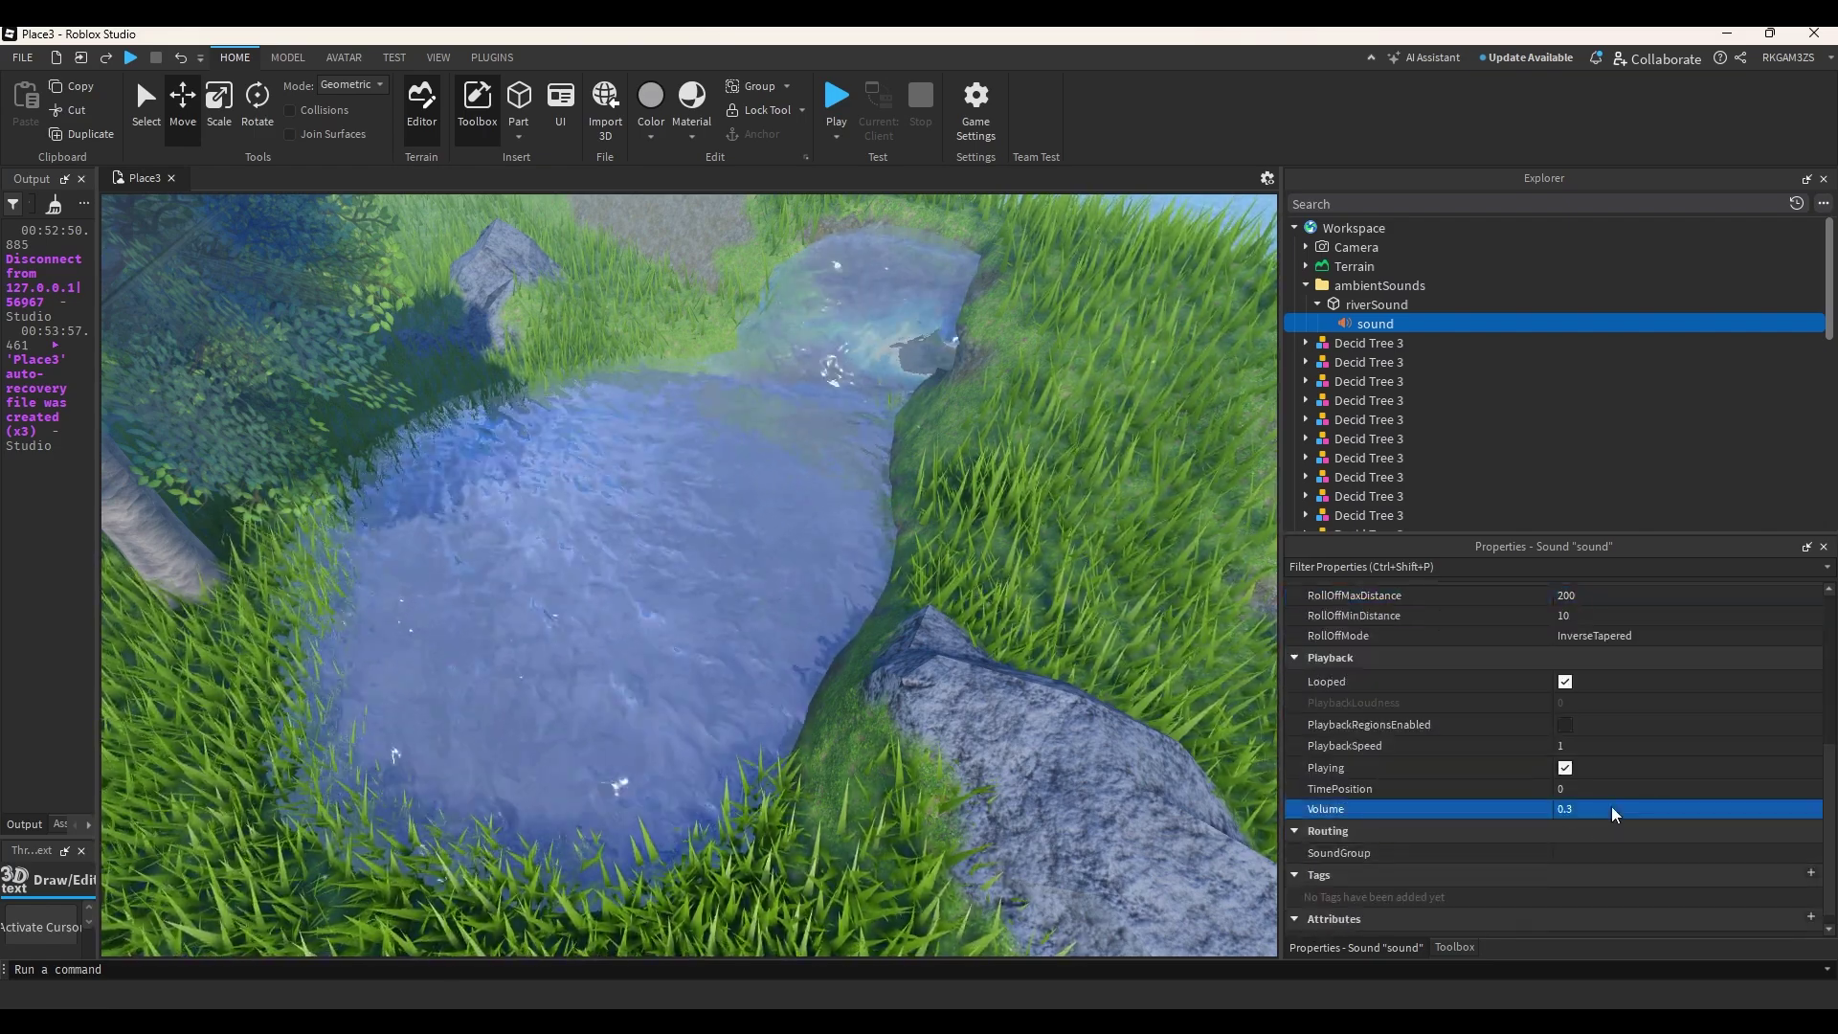
Play-test the scene with Play Here, walk the avatar around the pond to check the river sound, and stop the test.
left_click(835, 137)
left_click(893, 182)
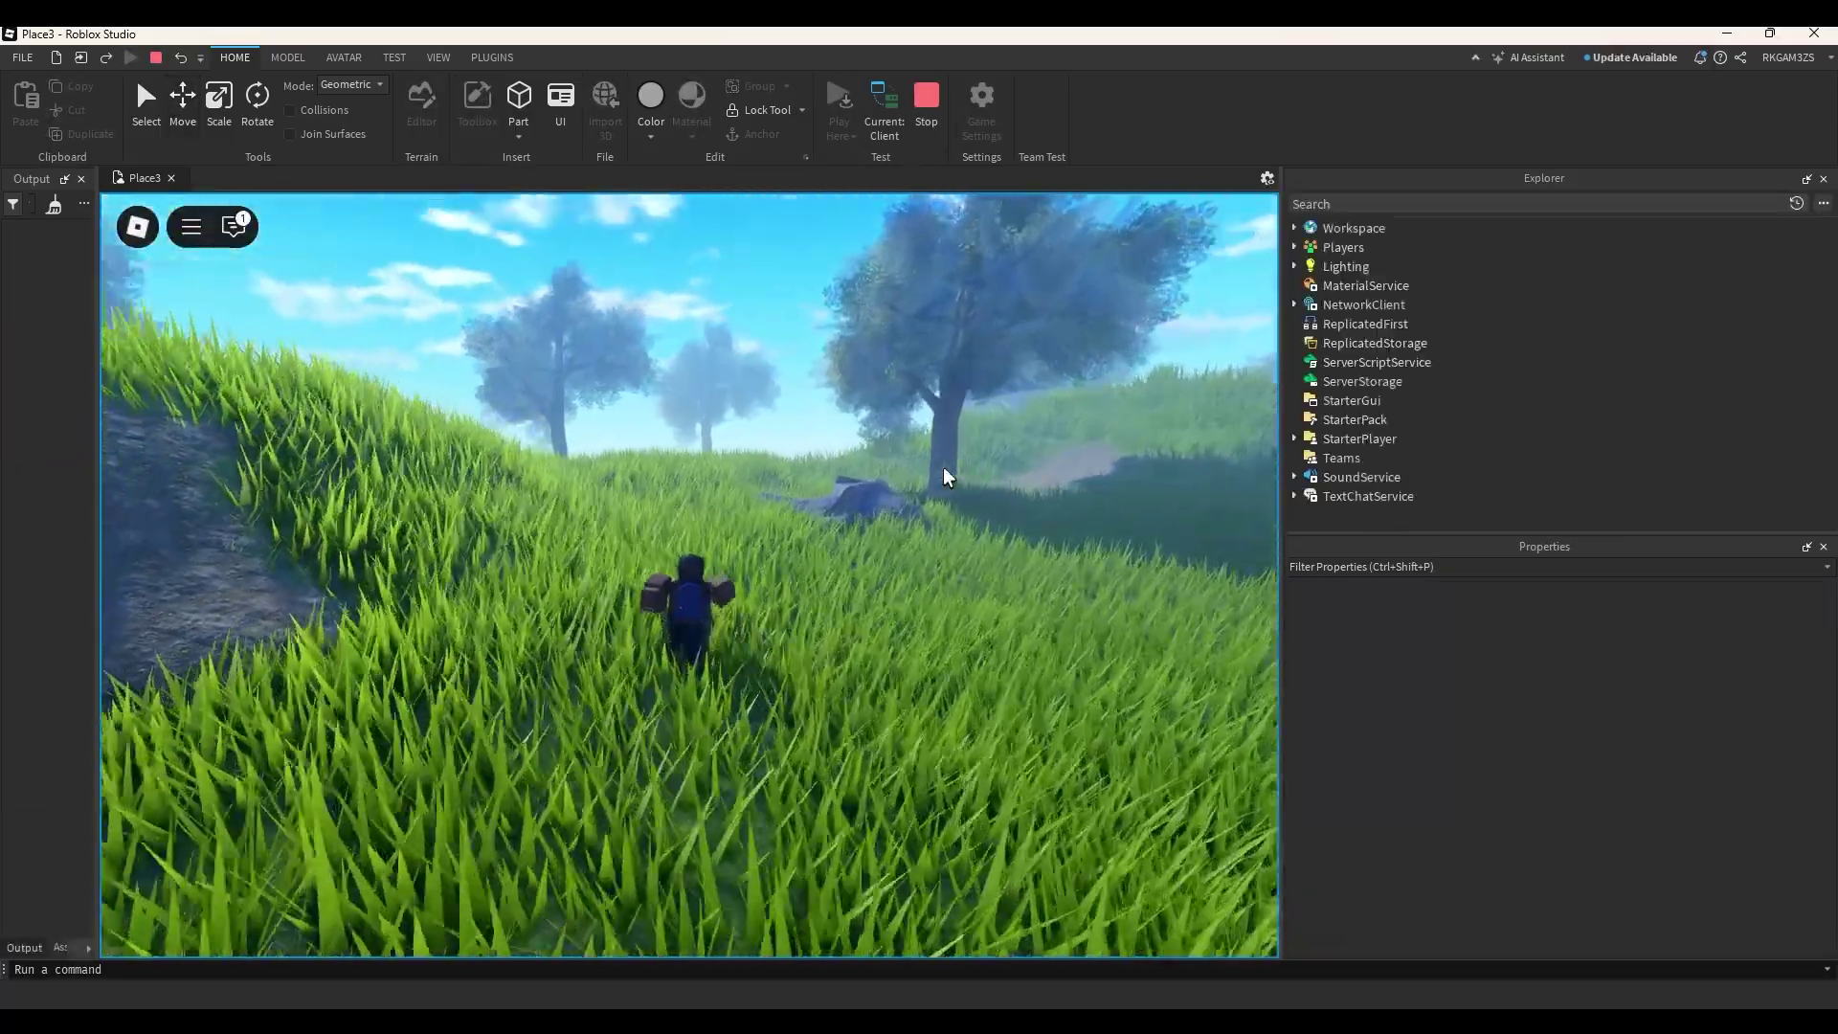
key("w")
right_click_drag(945, 467, 944, 467)
scroll(944, 468, "up", 5)
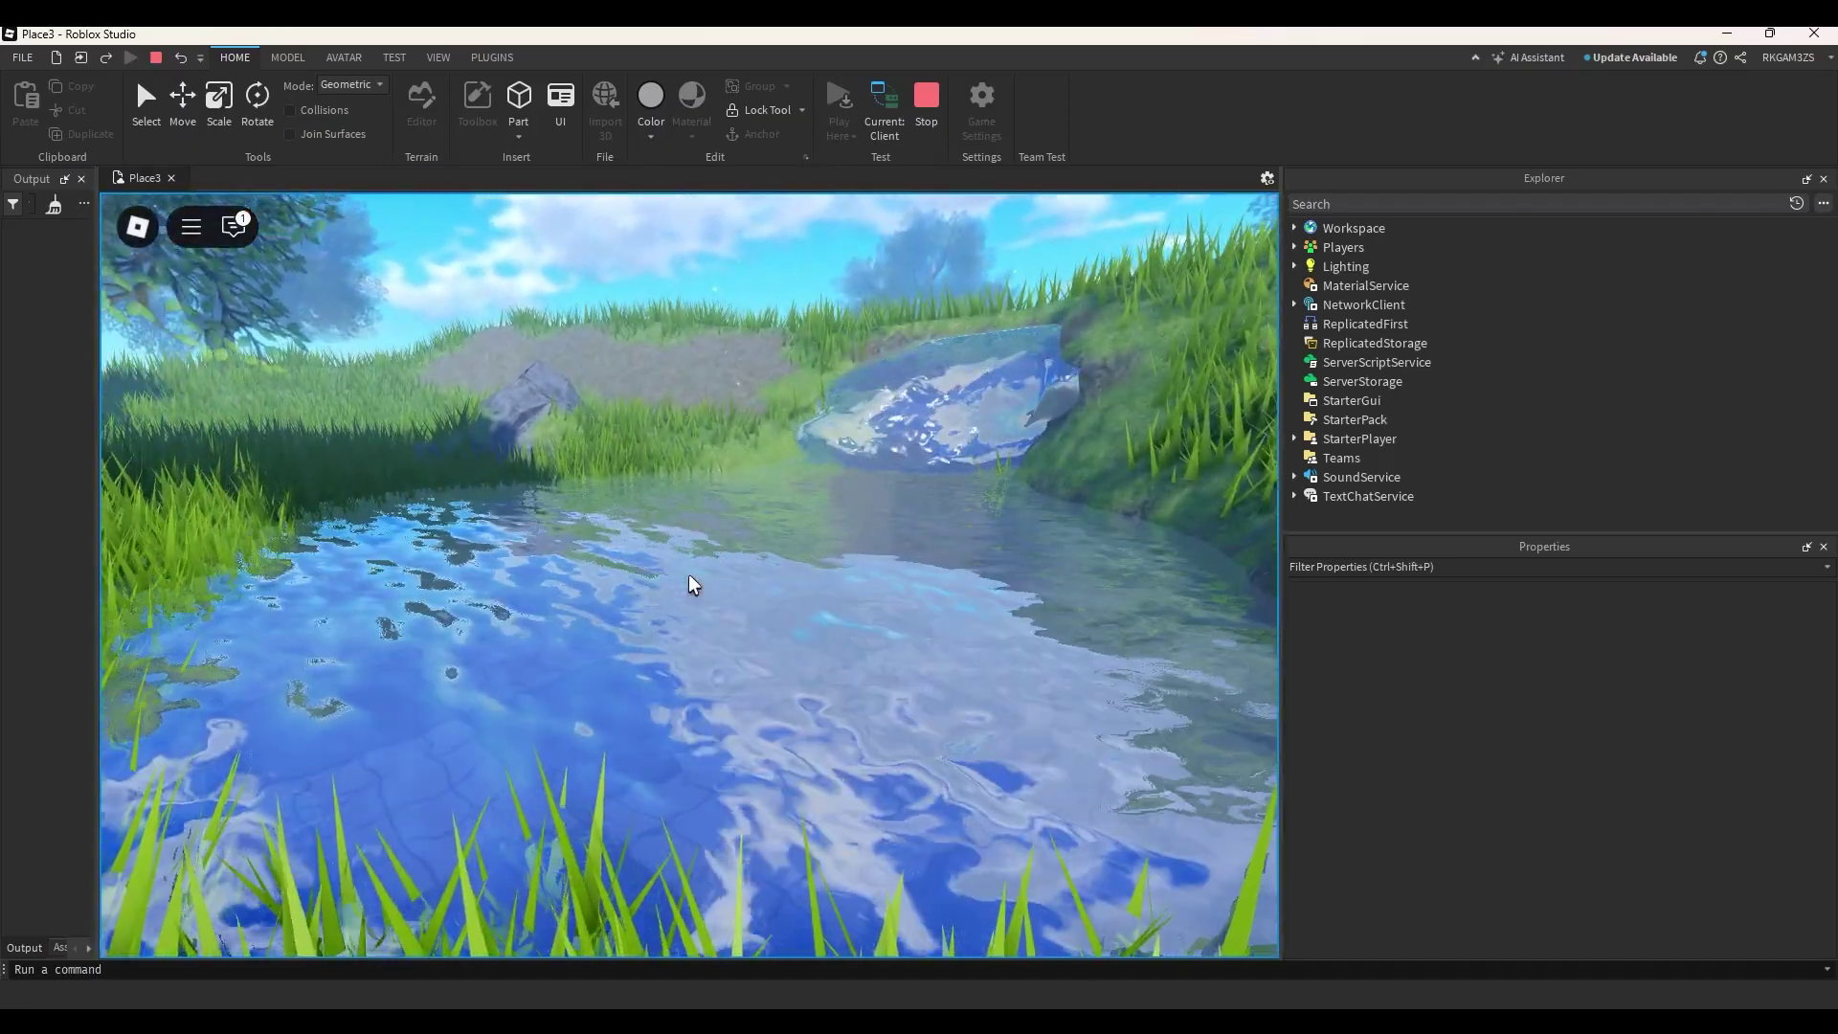
scroll(690, 579, "down", 5)
right_click_drag(813, 402, 813, 402)
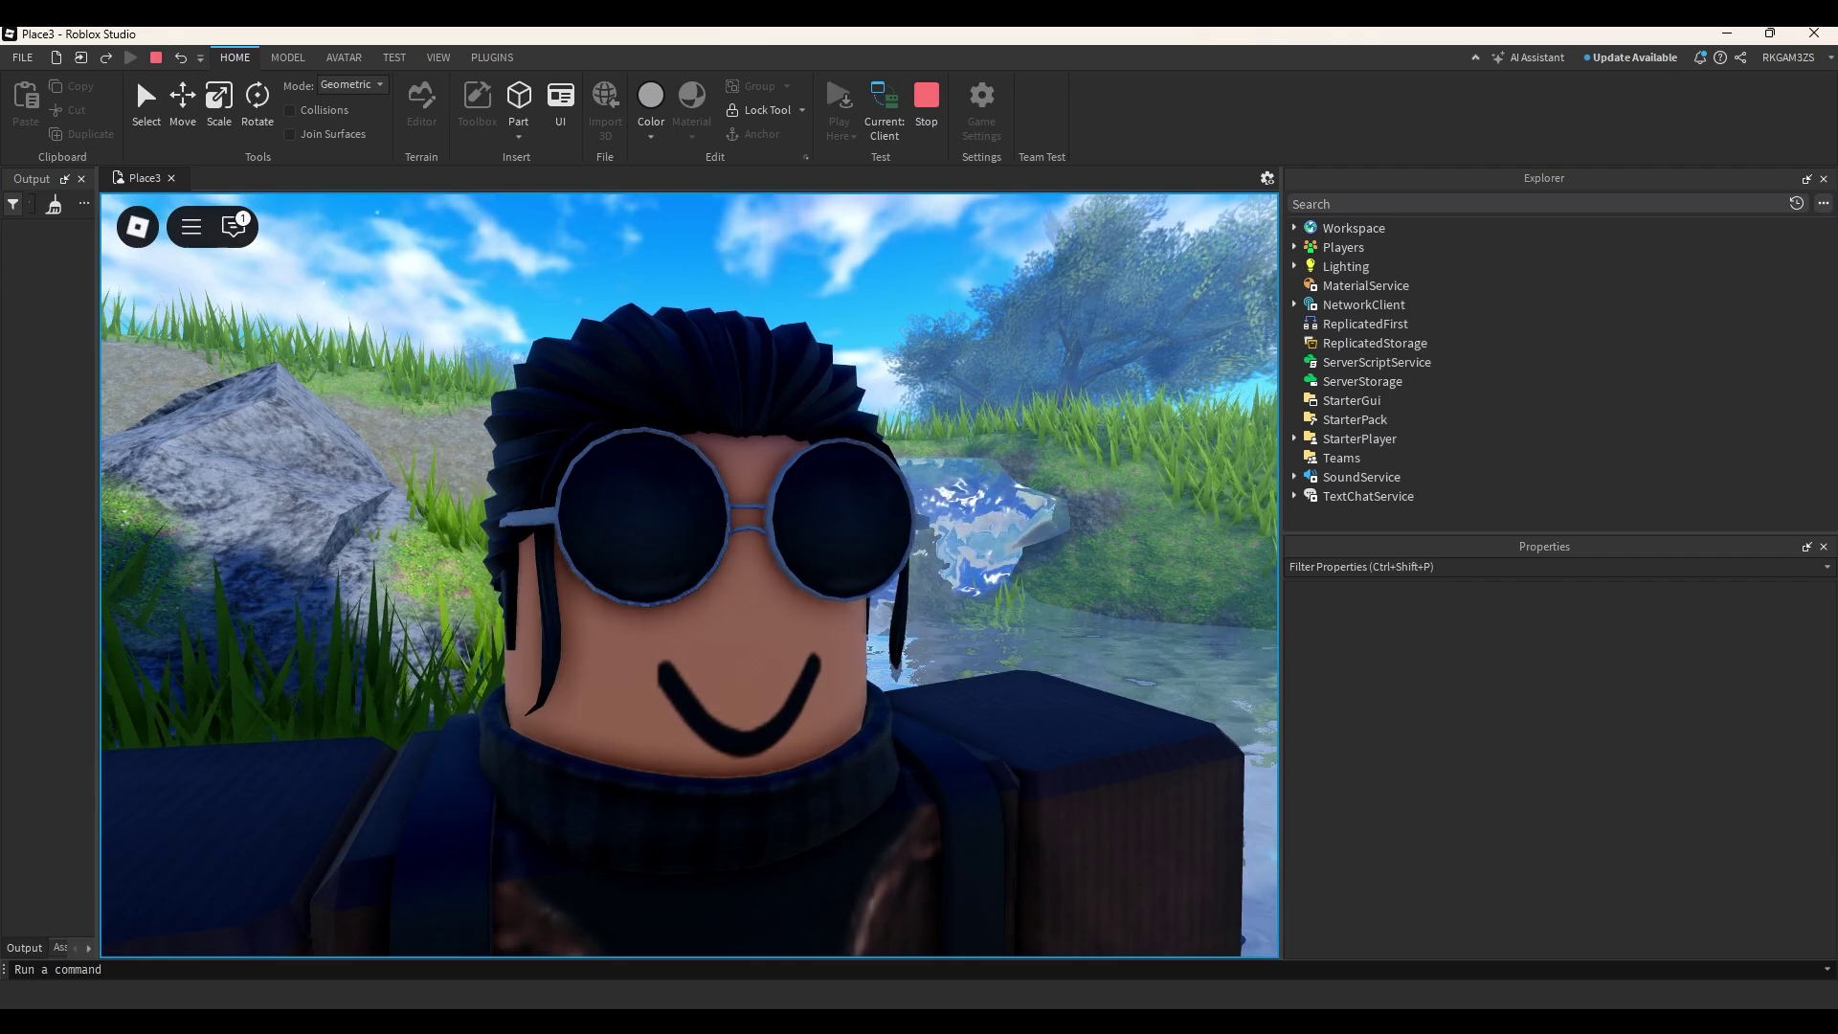
key("shift+F5")
Duplicate the riverSound part and move the copy over the end of the pond beside the small waterfall.
right_click_drag(745, 496, 745, 496)
key("w")
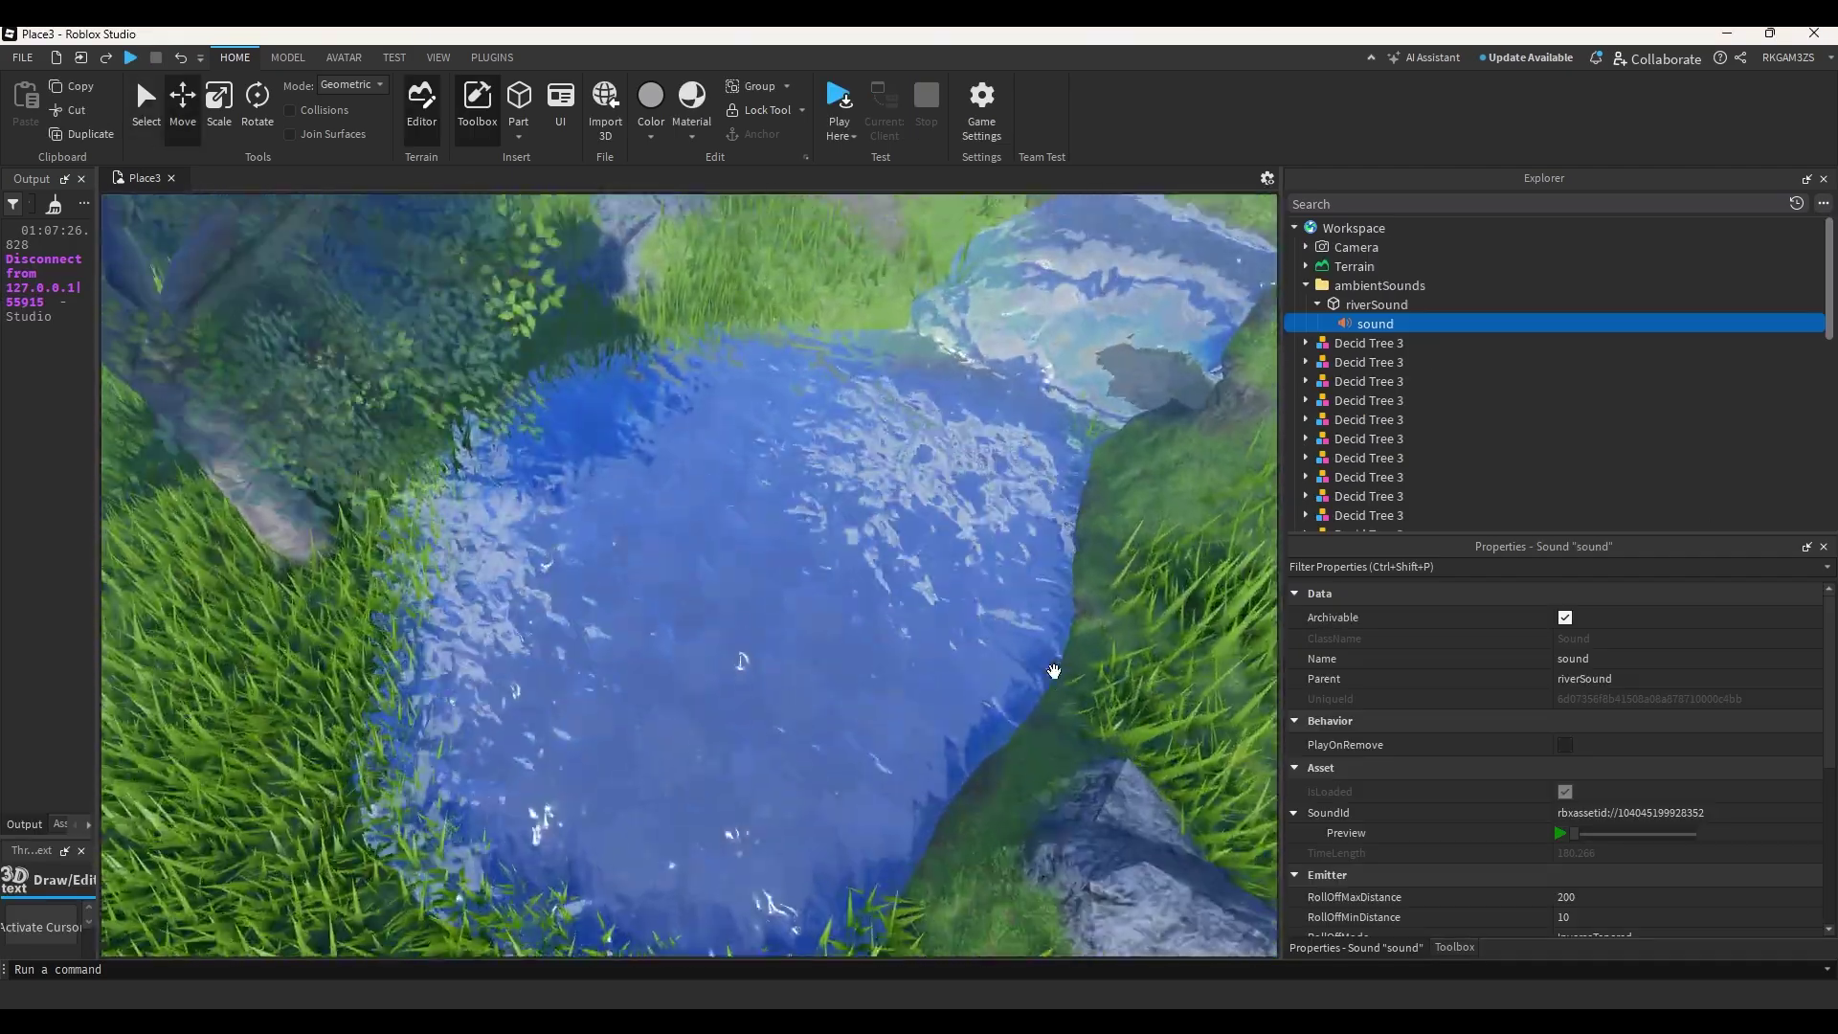
left_click(1054, 669)
scroll(1461, 436, "up", 10)
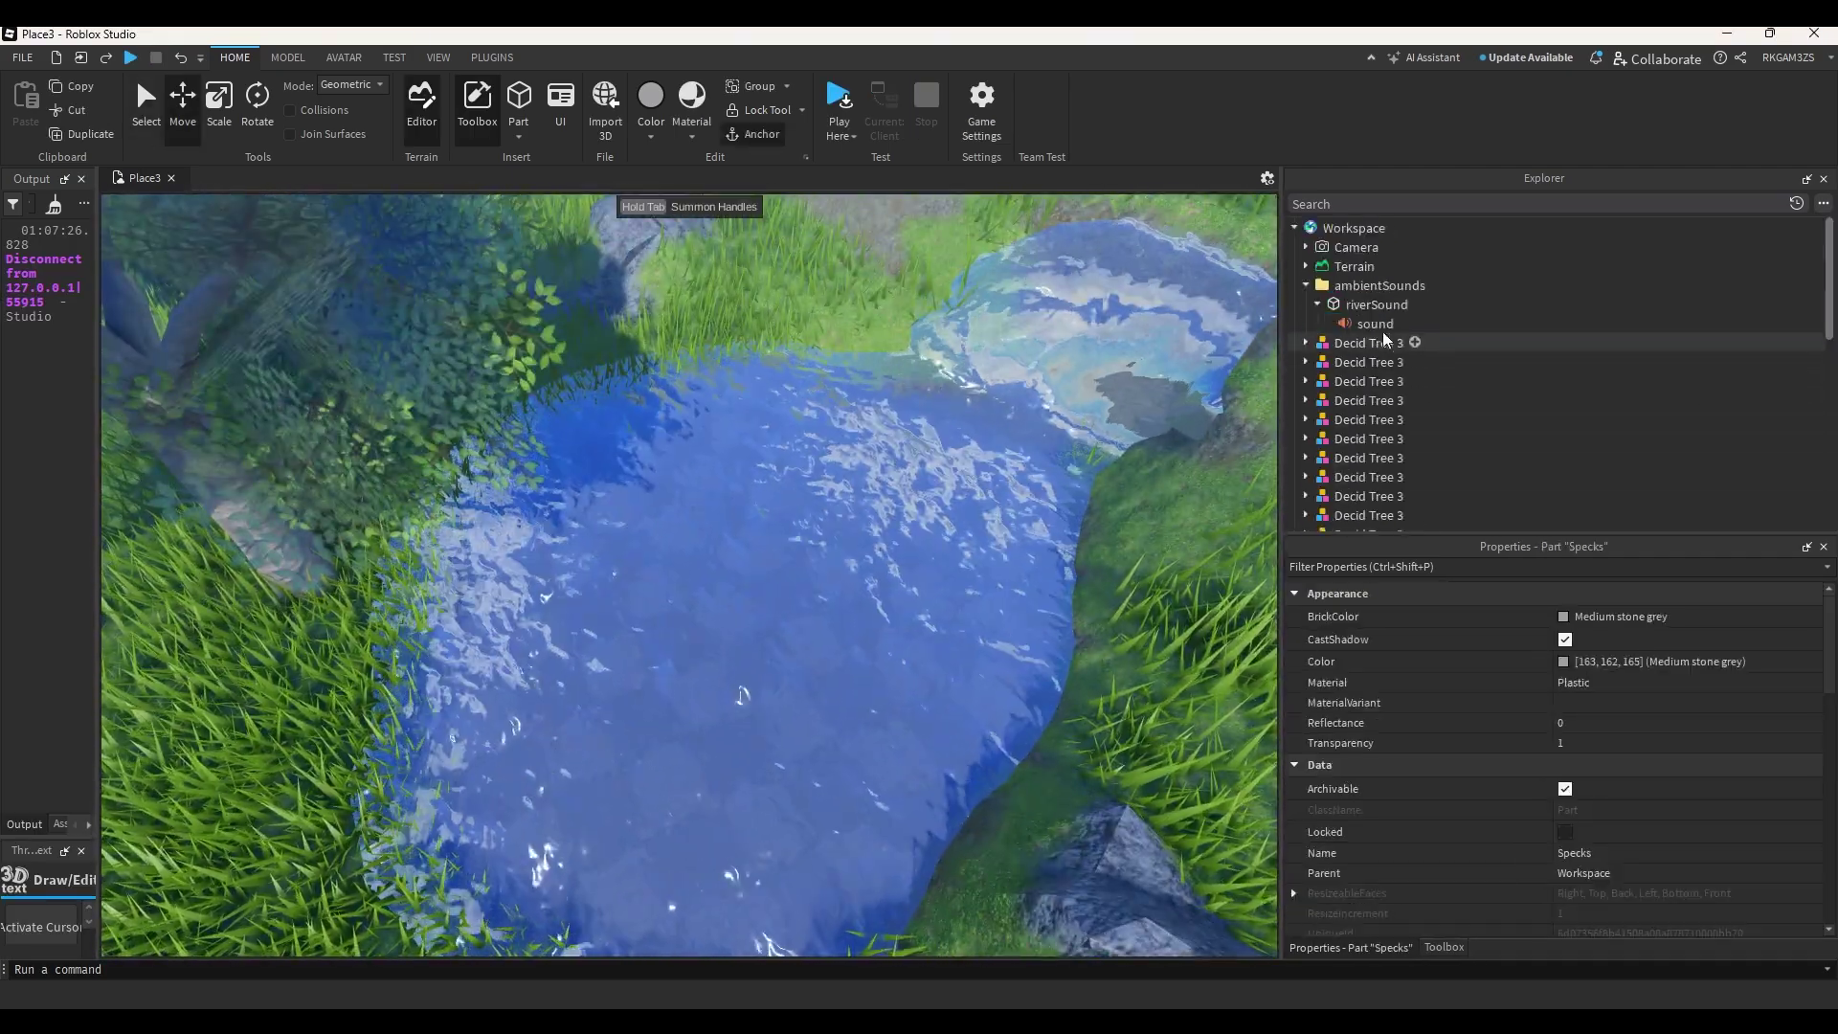
left_click(1377, 305)
key("ctrl+d")
mouse_move(907, 538)
left_mouse_down()
mouse_move(1015, 502)
mouse_move(938, 478)
mouse_move(931, 538)
left_mouse_up()
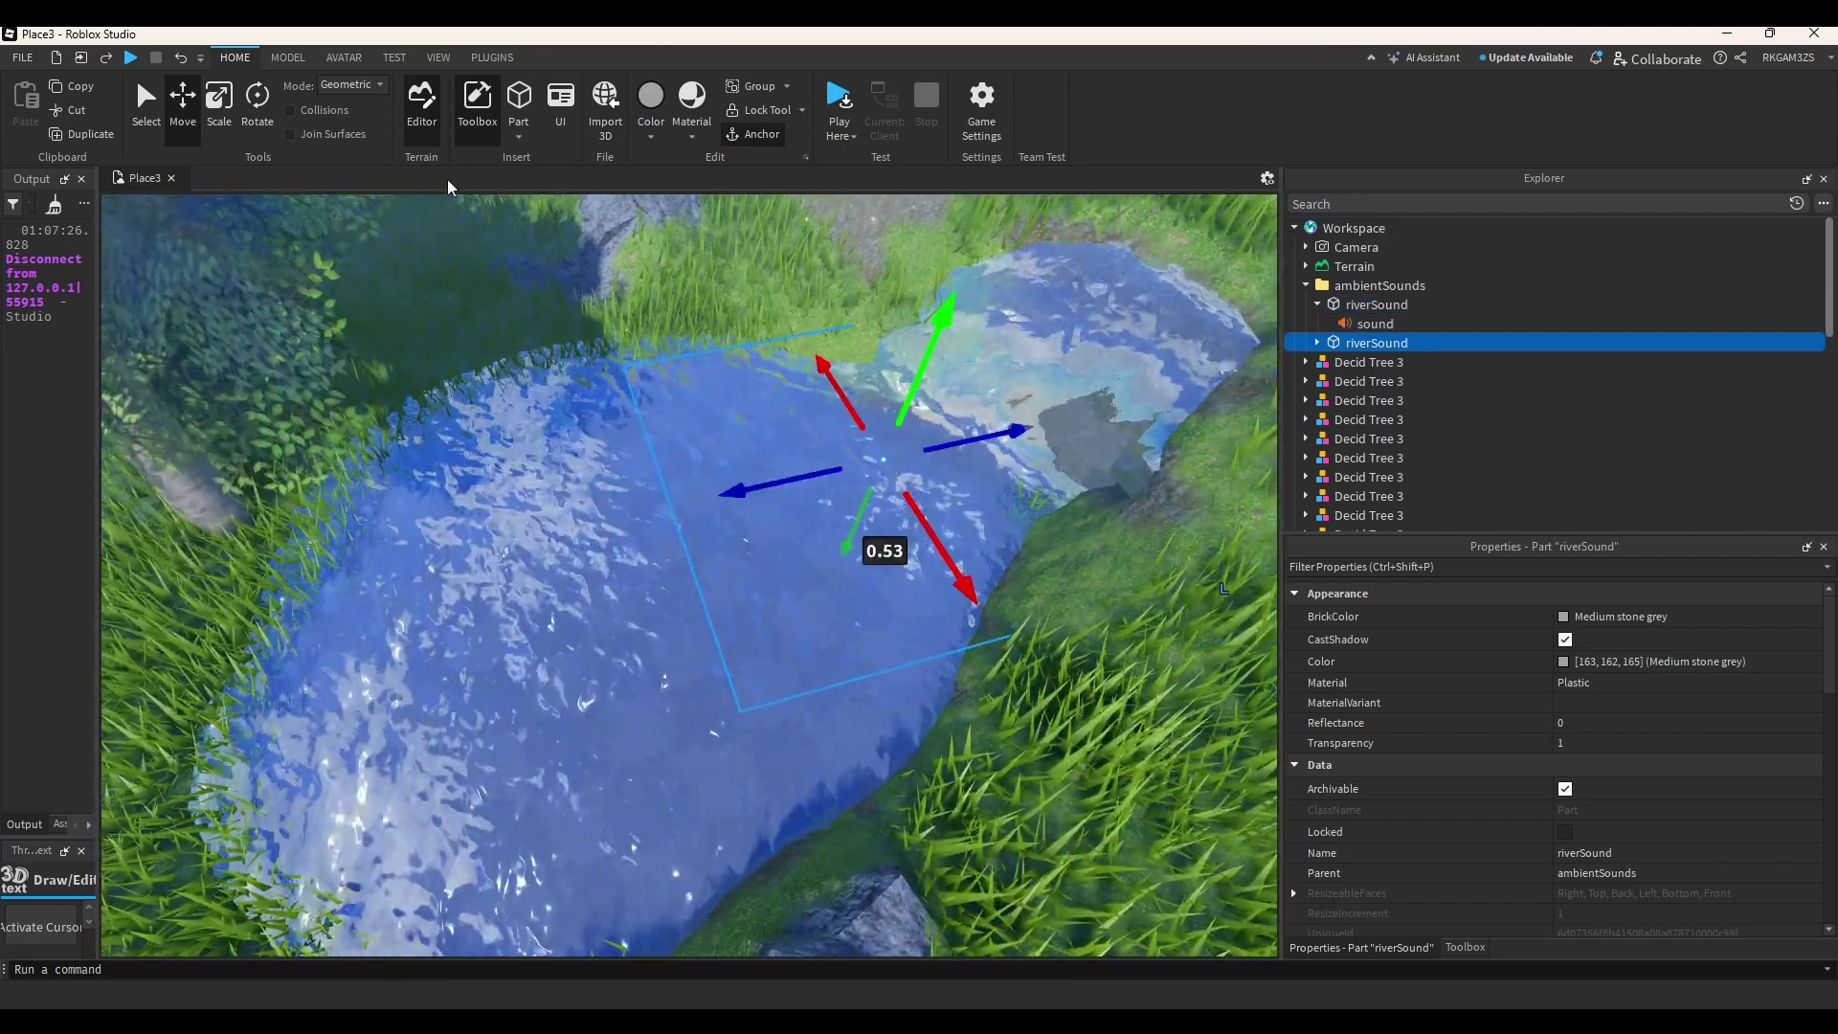
Play-test the scene with both river sounds, walk the avatar through the pond water, and stop the test.
left_click(838, 99)
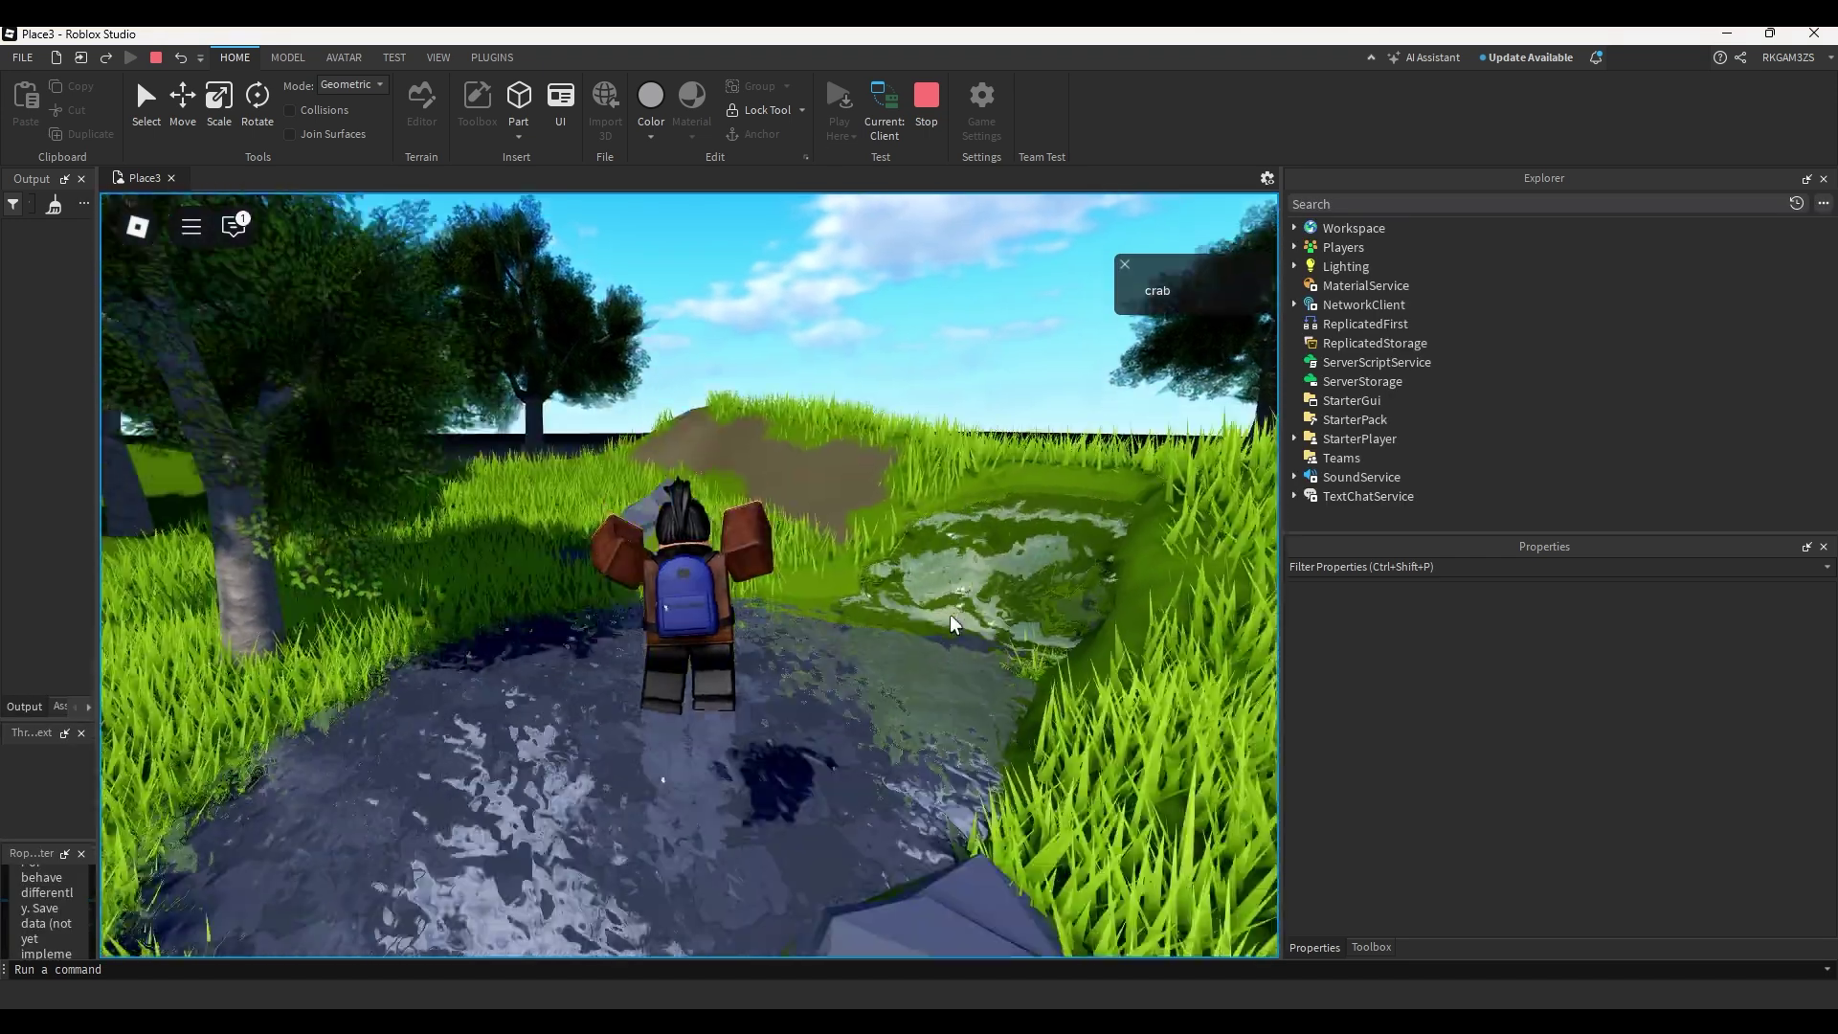
key("s")
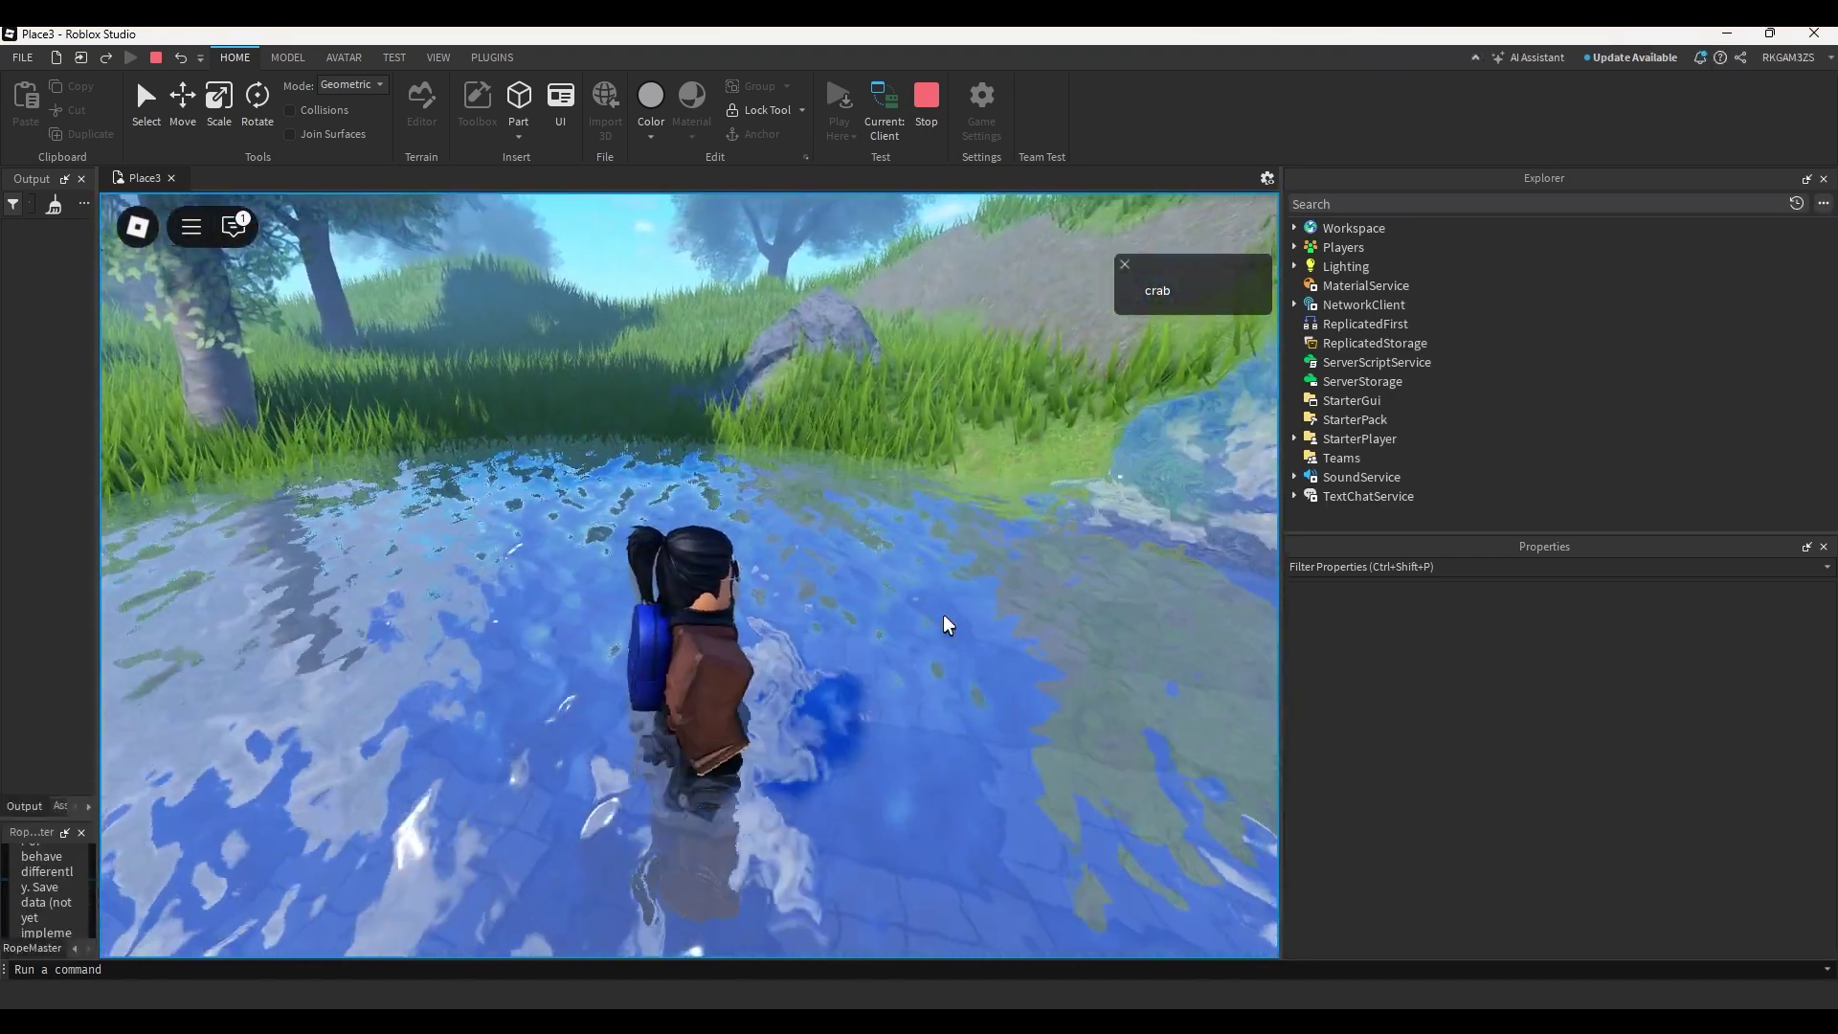
key("w")
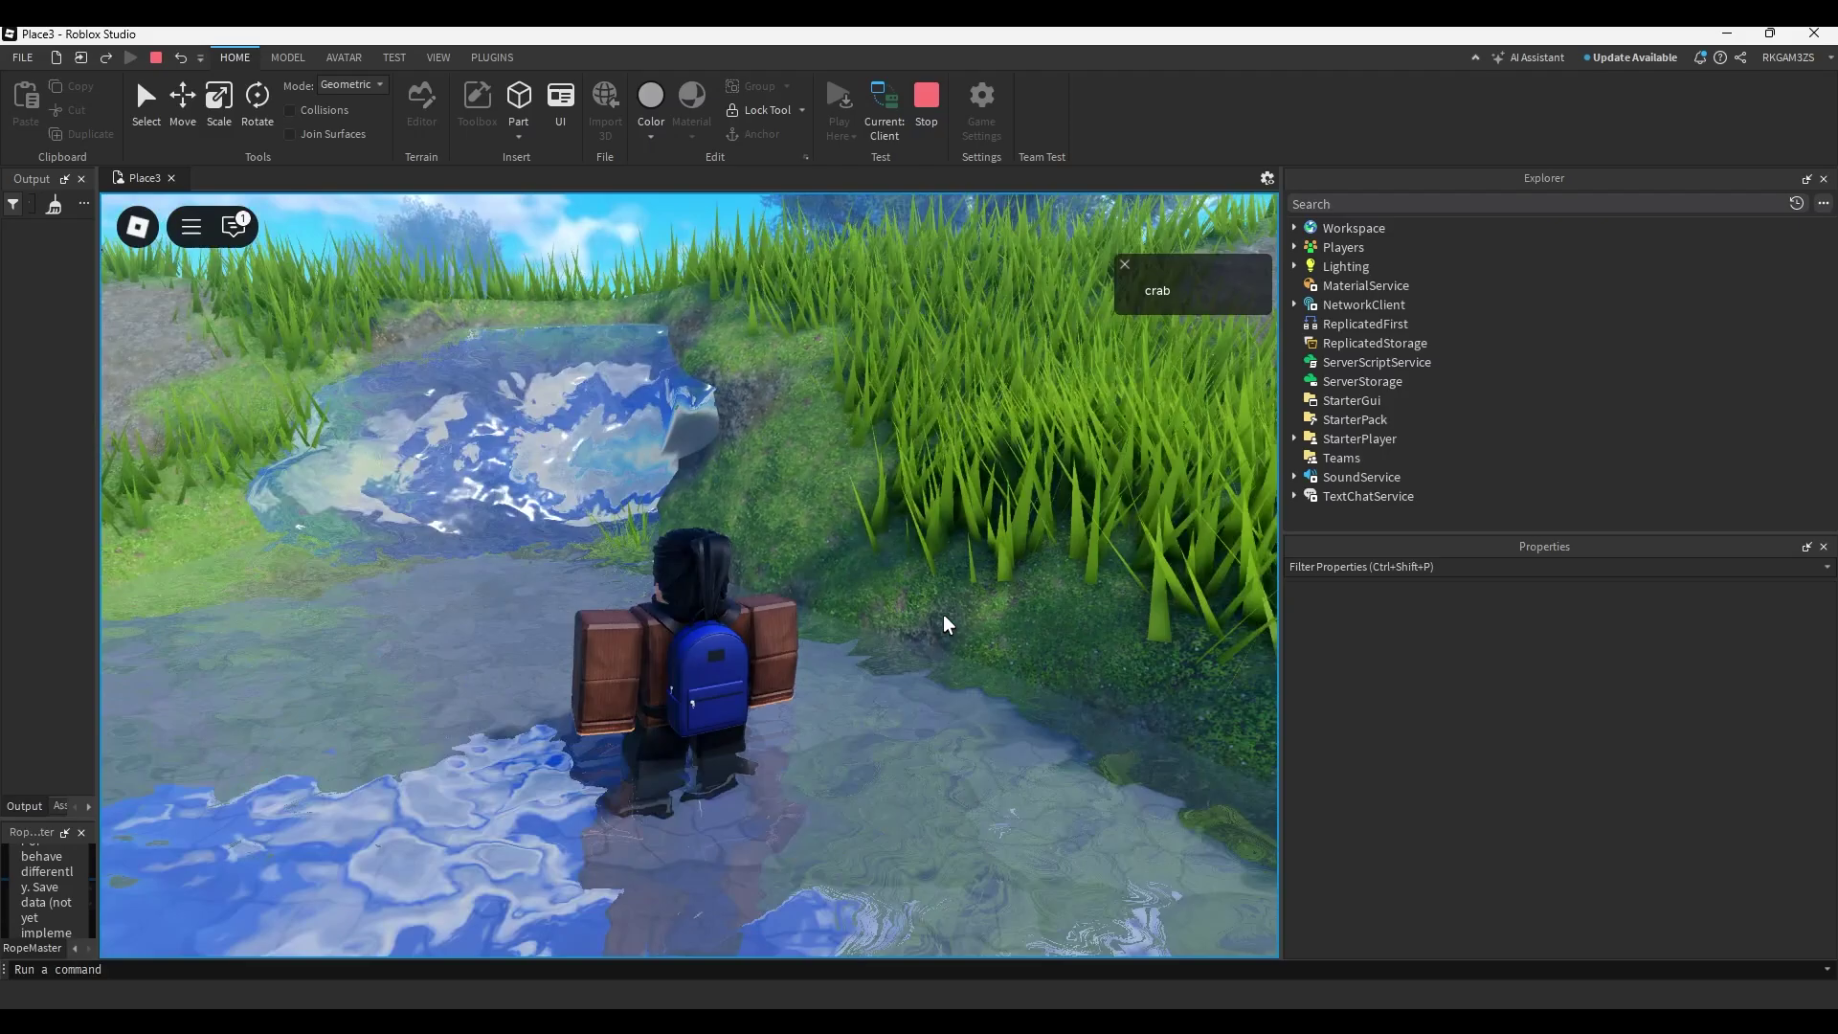
key("s")
key("s")
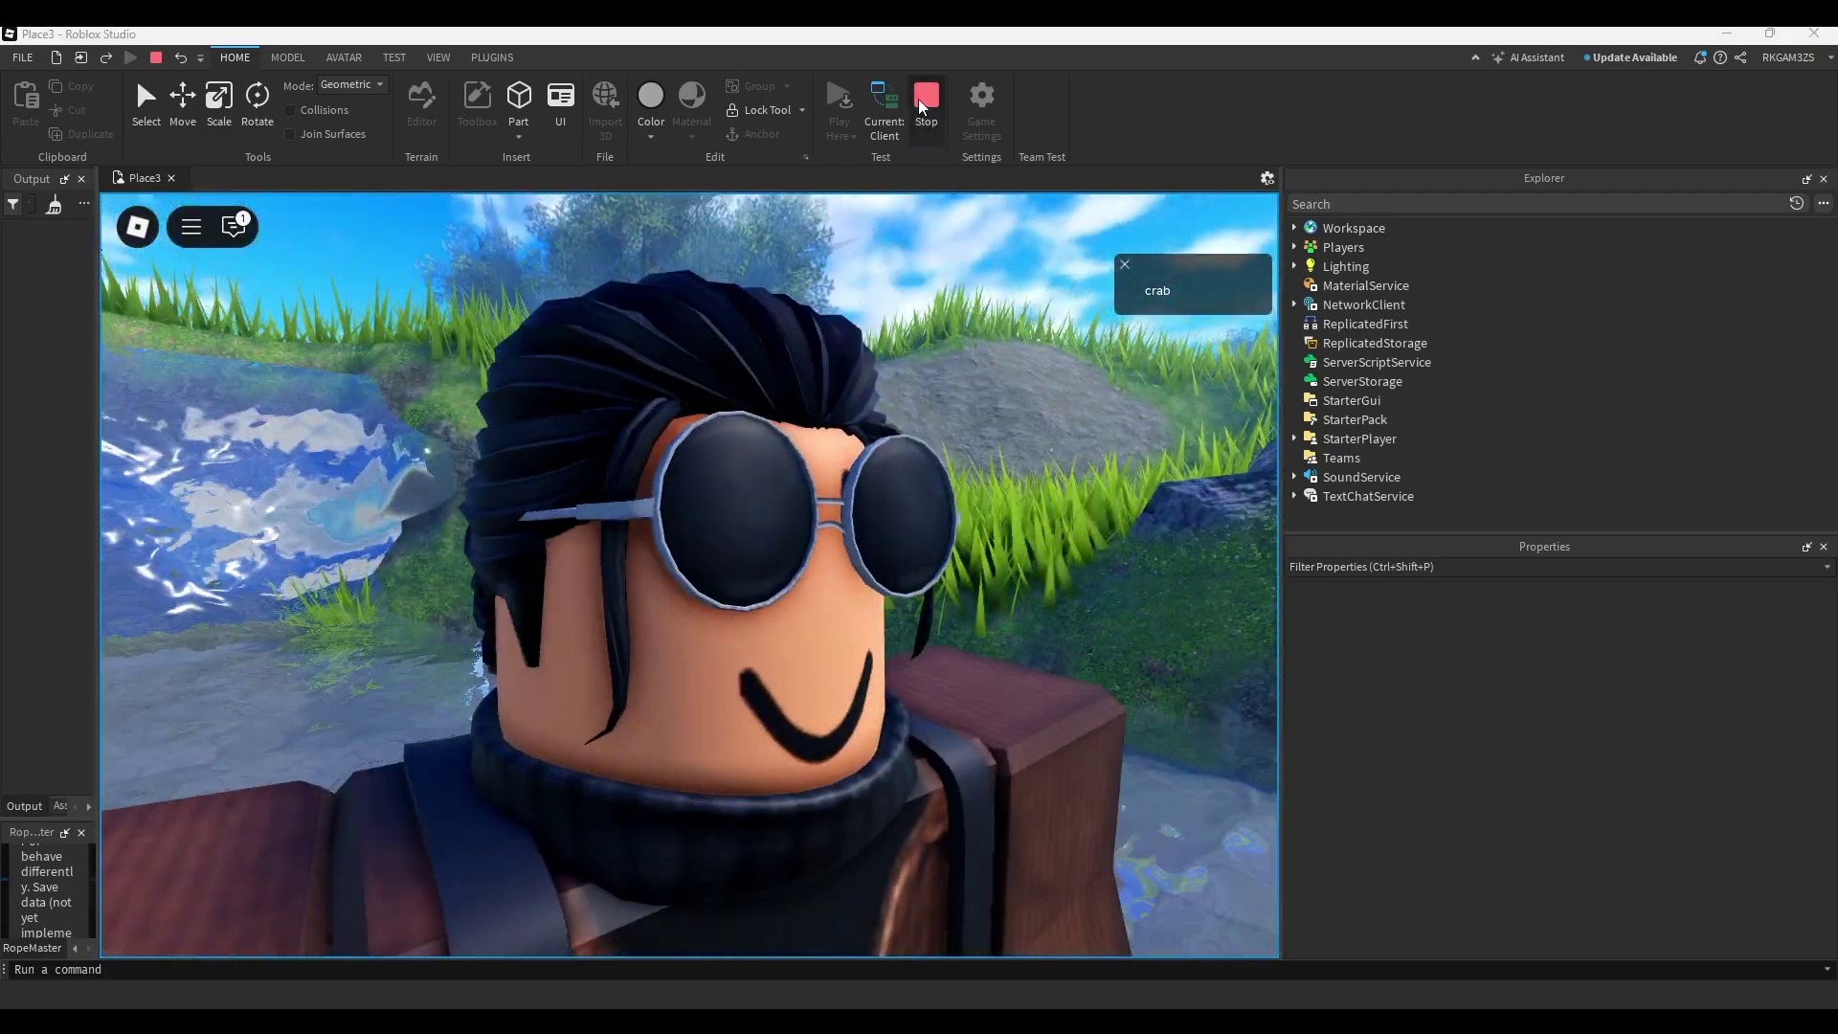
left_click(924, 100)
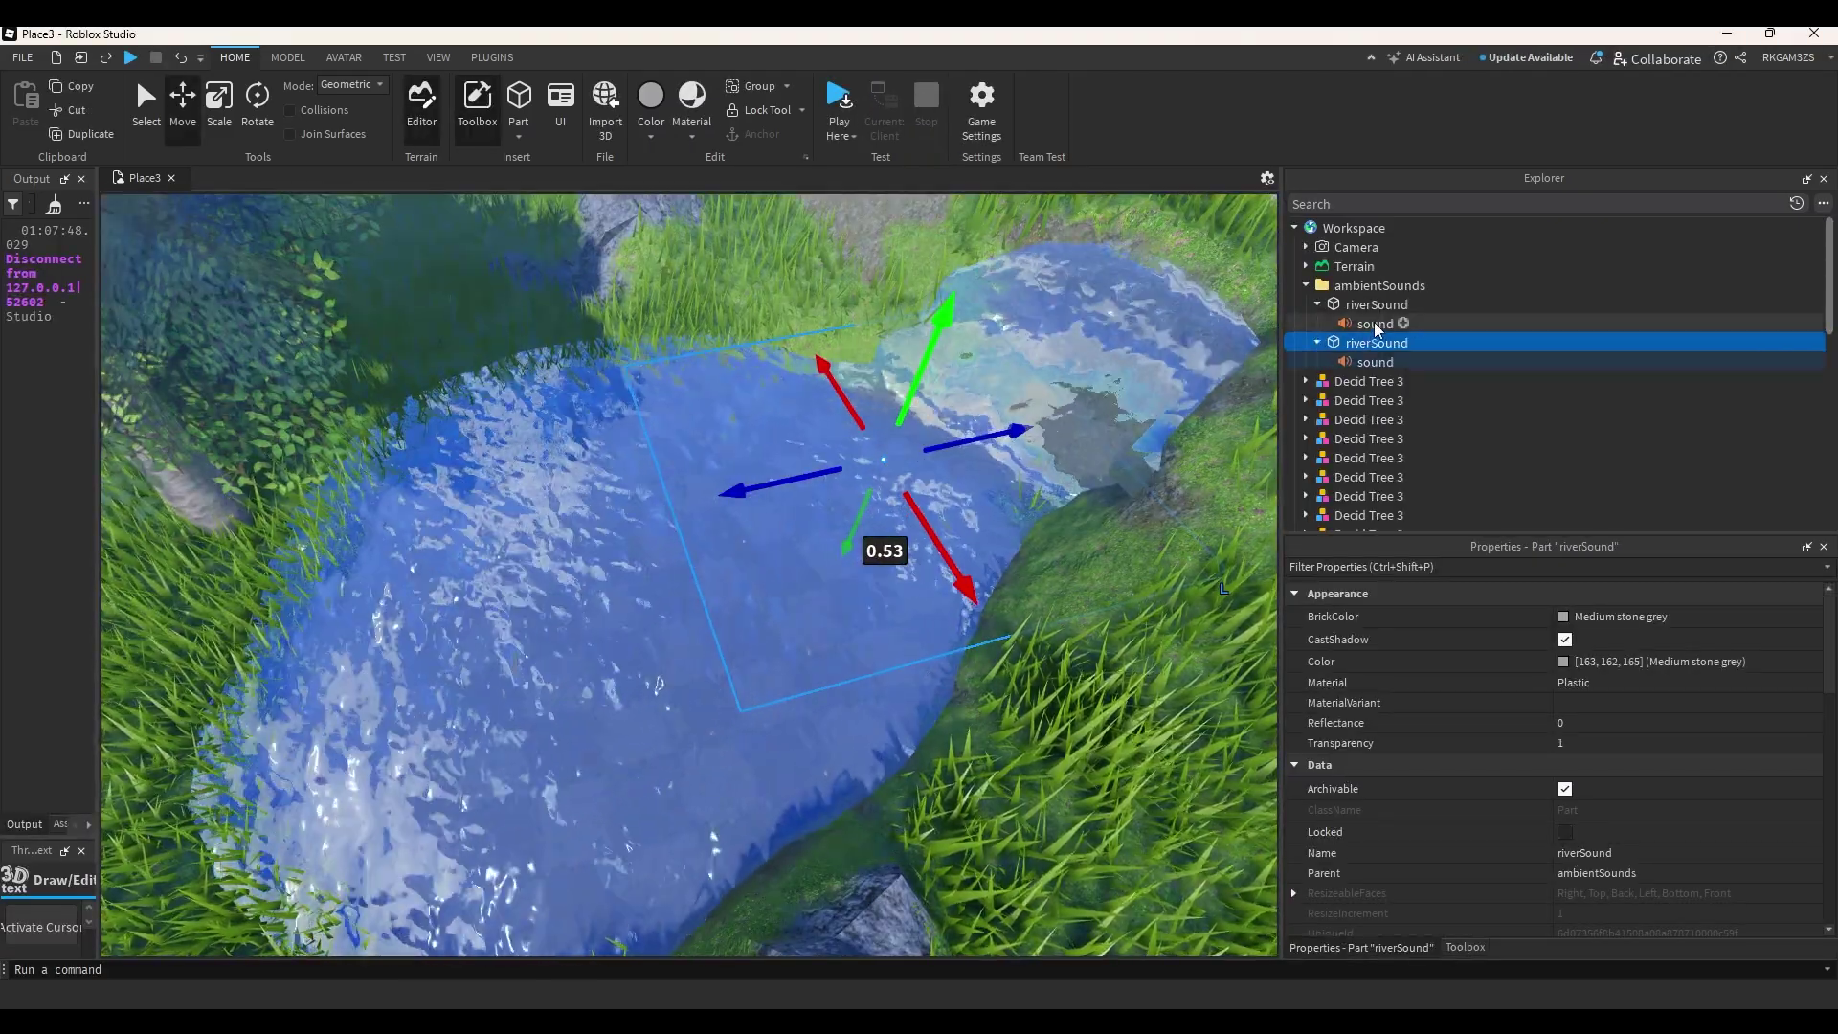
Set the TimePosition of the duplicated riverSound part's sound to about 50.754 so it starts partway through the track.
left_click(1375, 362)
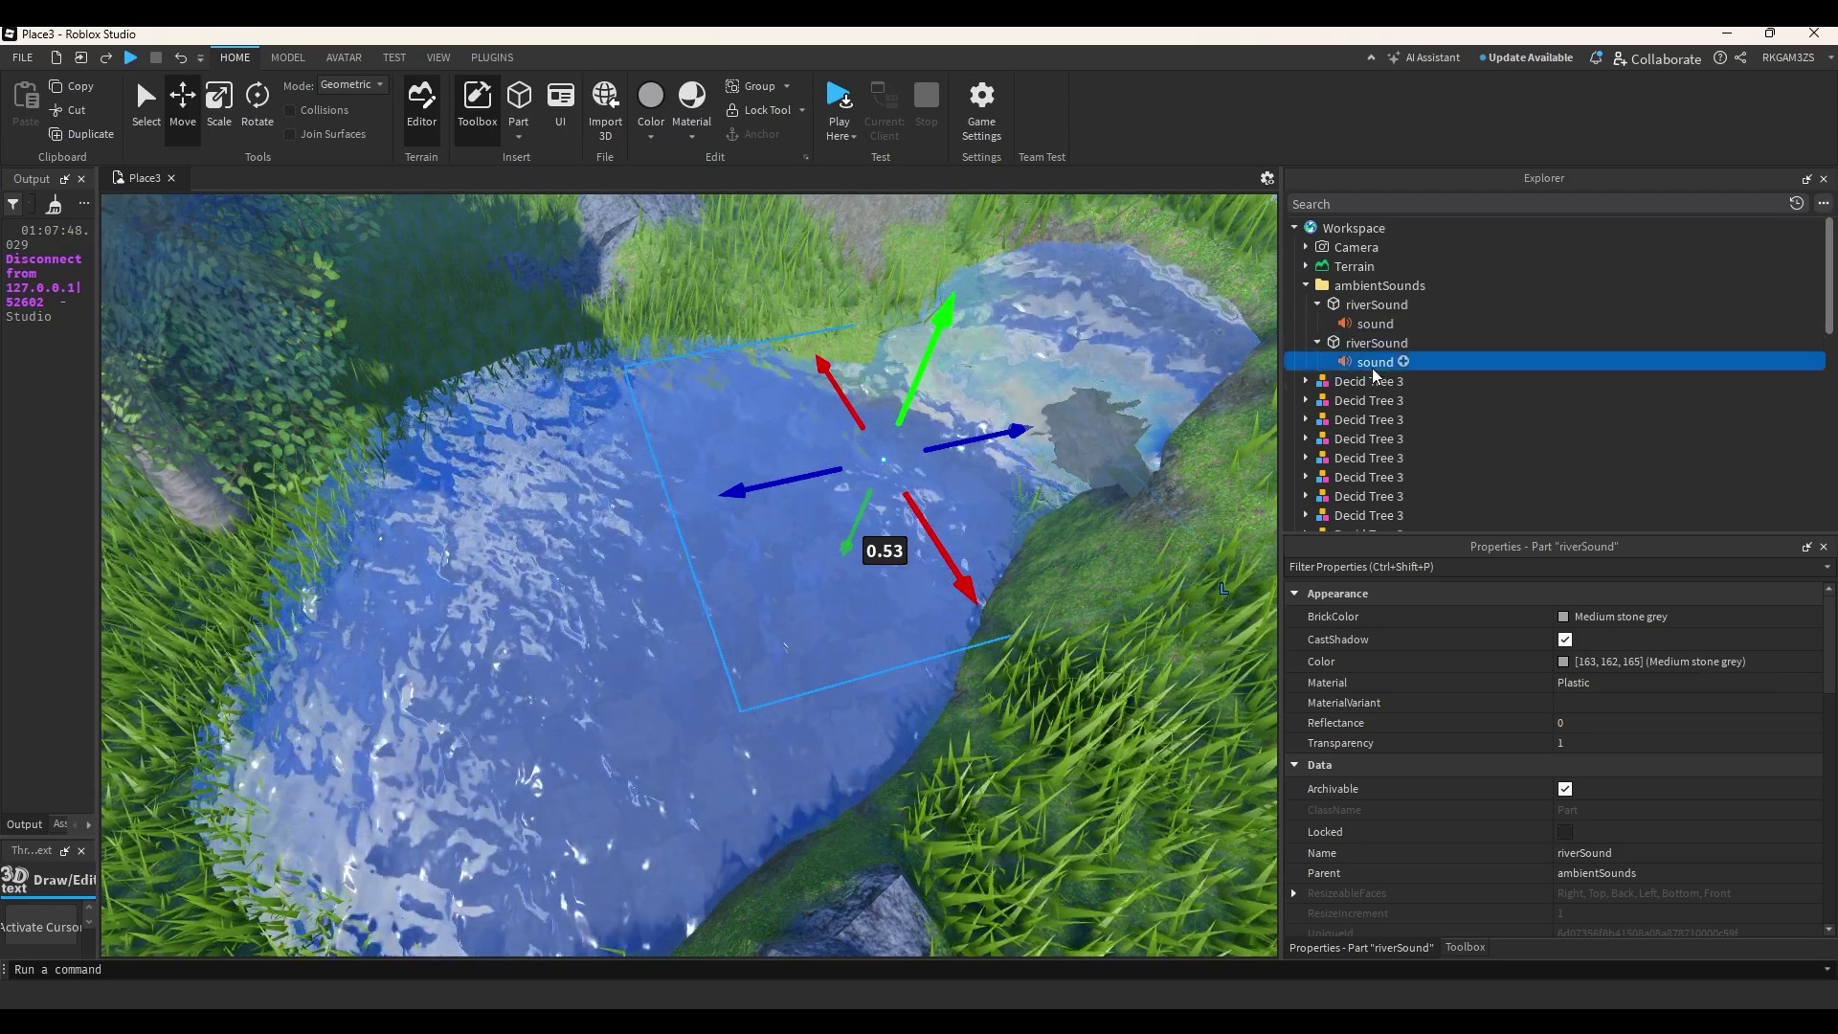
scroll(1630, 770, "down", 4)
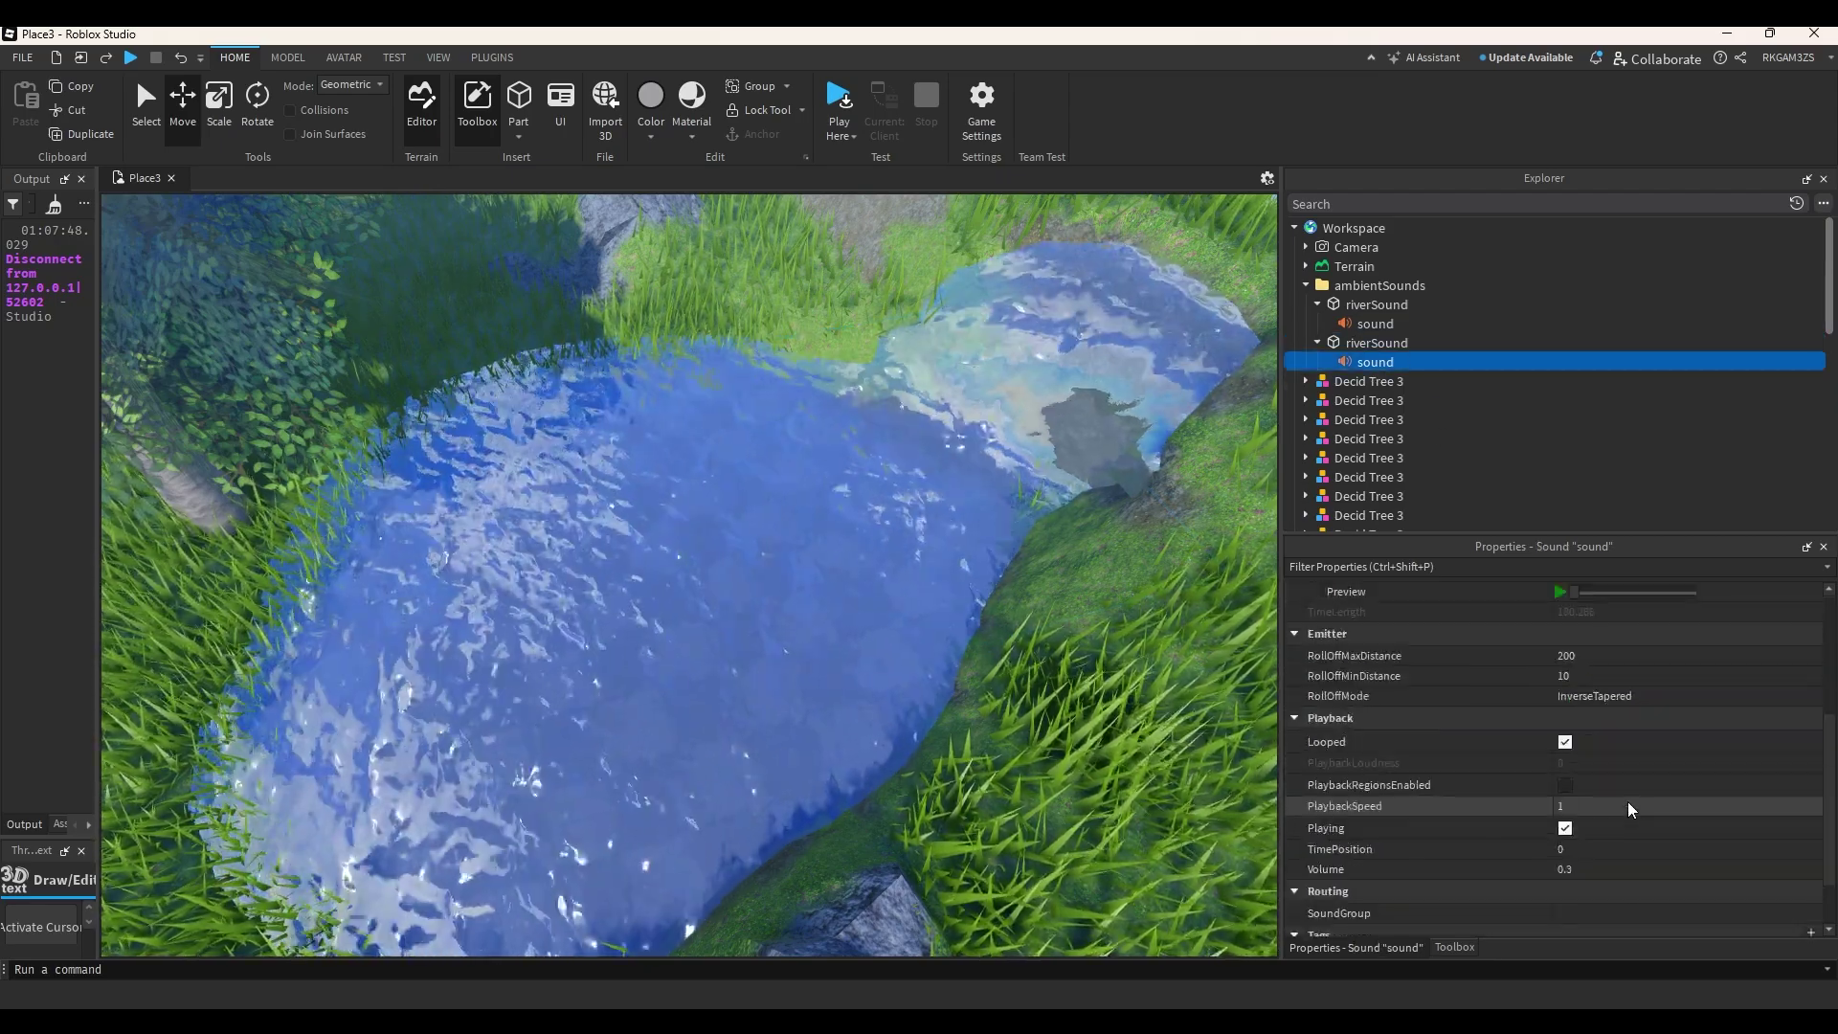
left_click(1610, 845)
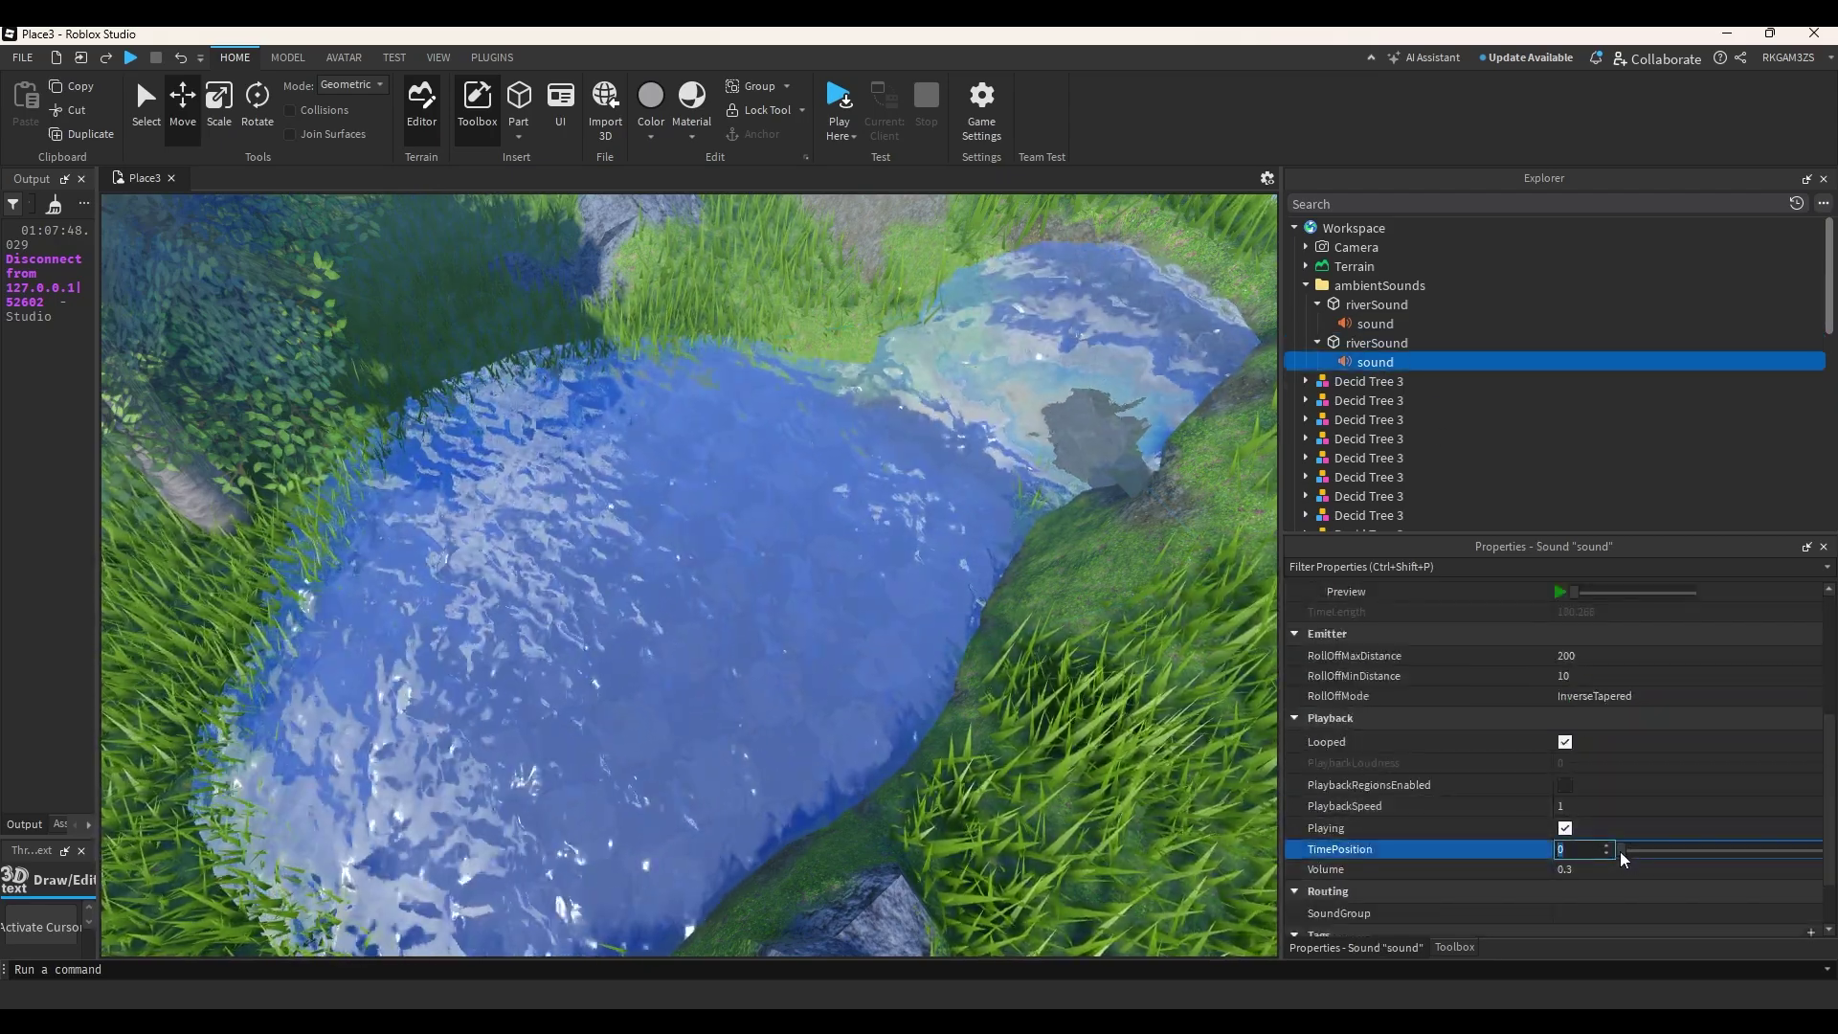
left_click_drag(1620, 852, 1662, 853)
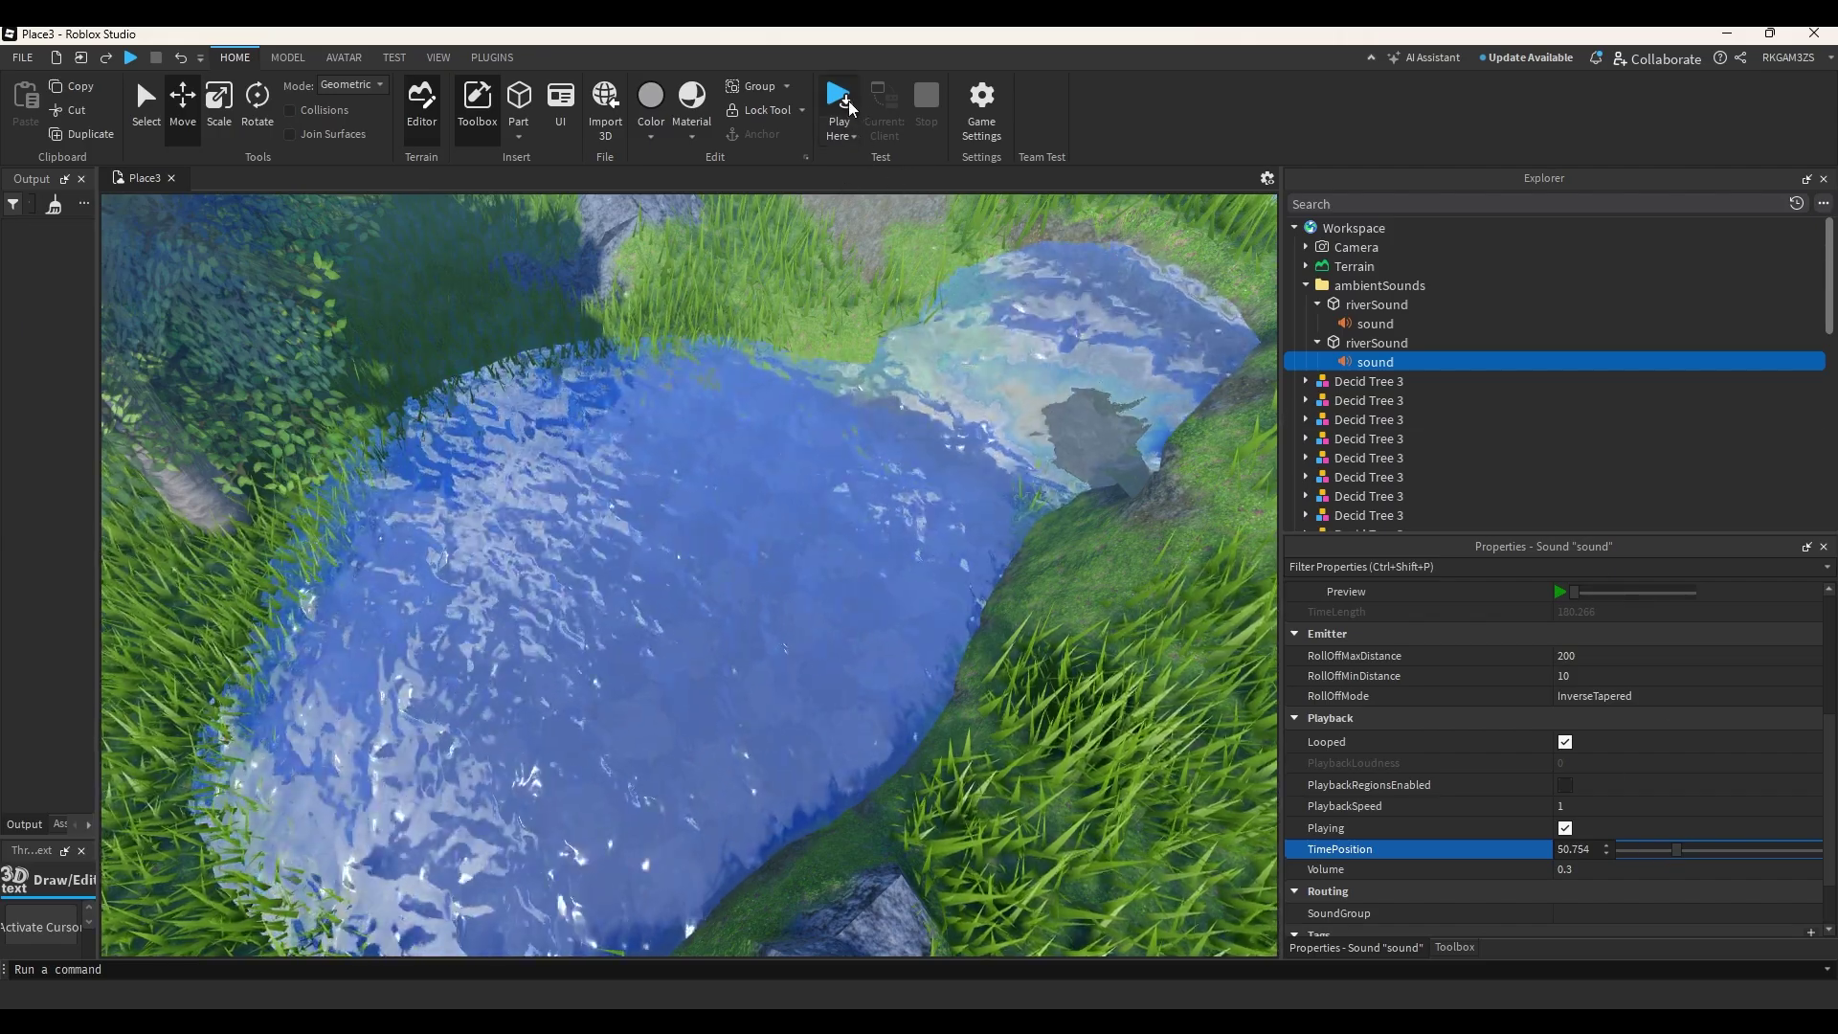
Play-test the scene with the offset river sounds, walk the avatar through the pond to listen, and stop the test.
left_click(845, 105)
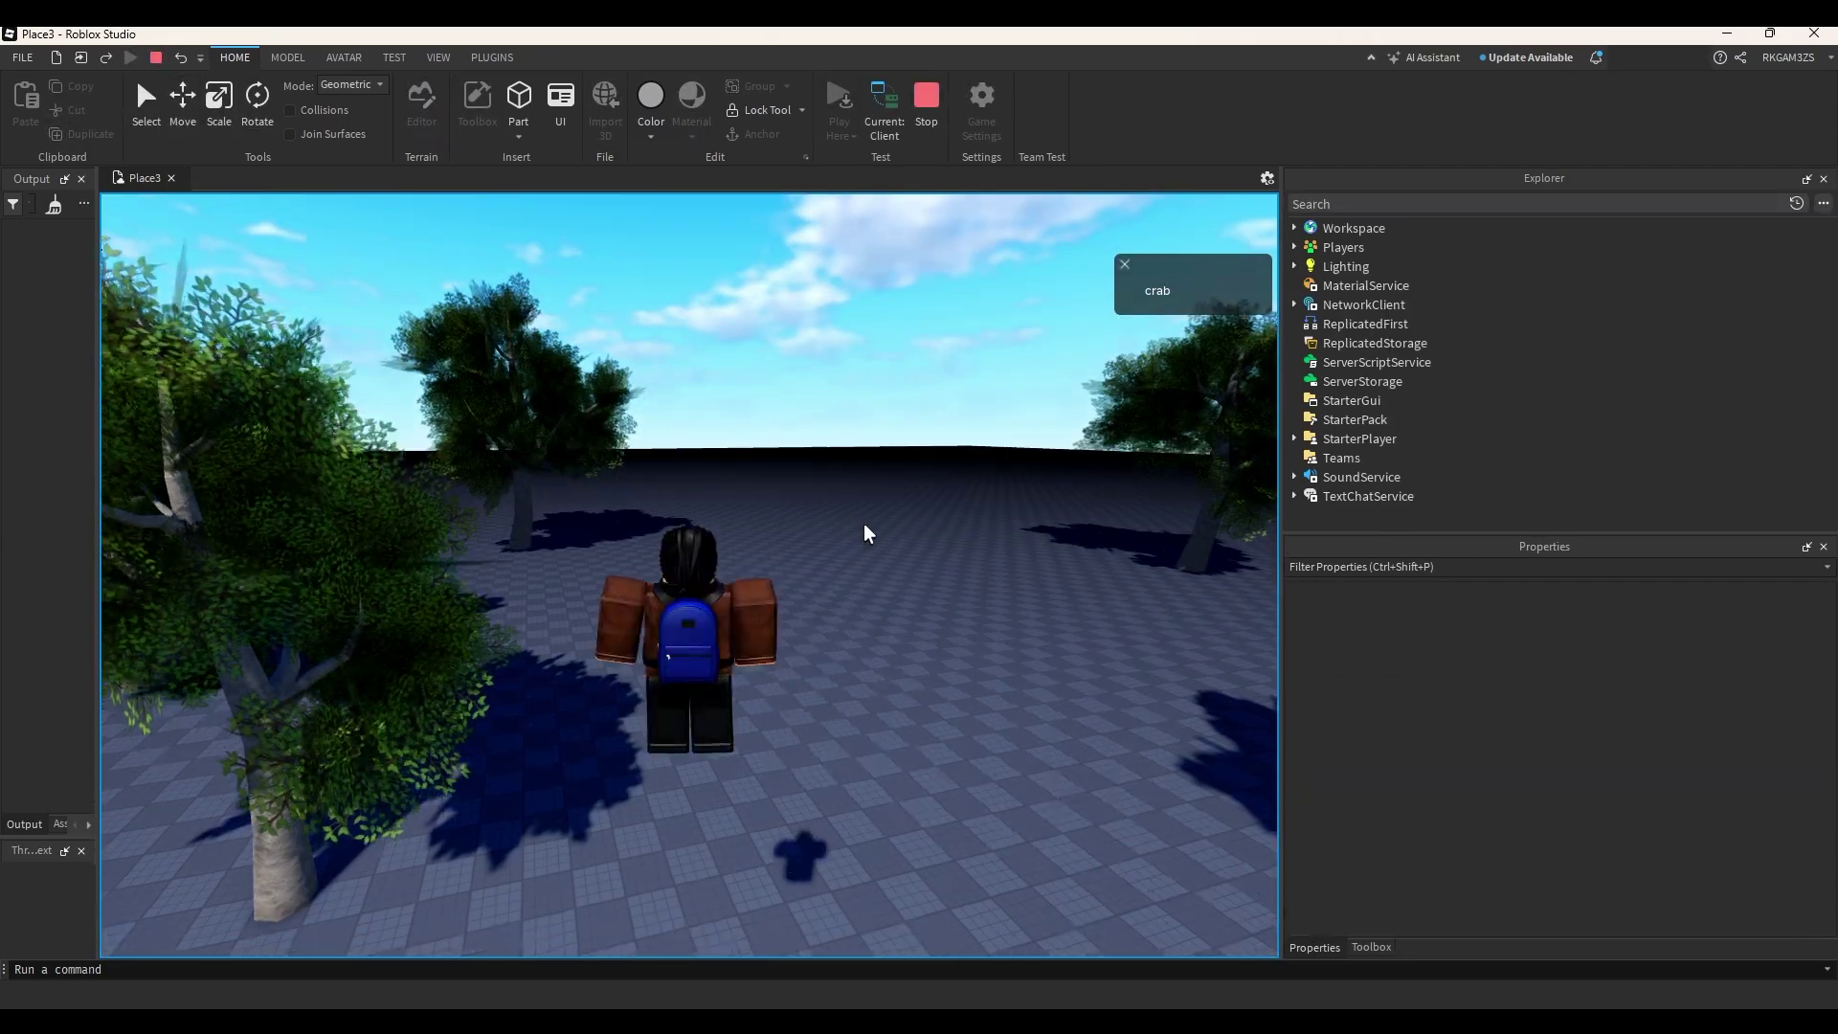
key("s")
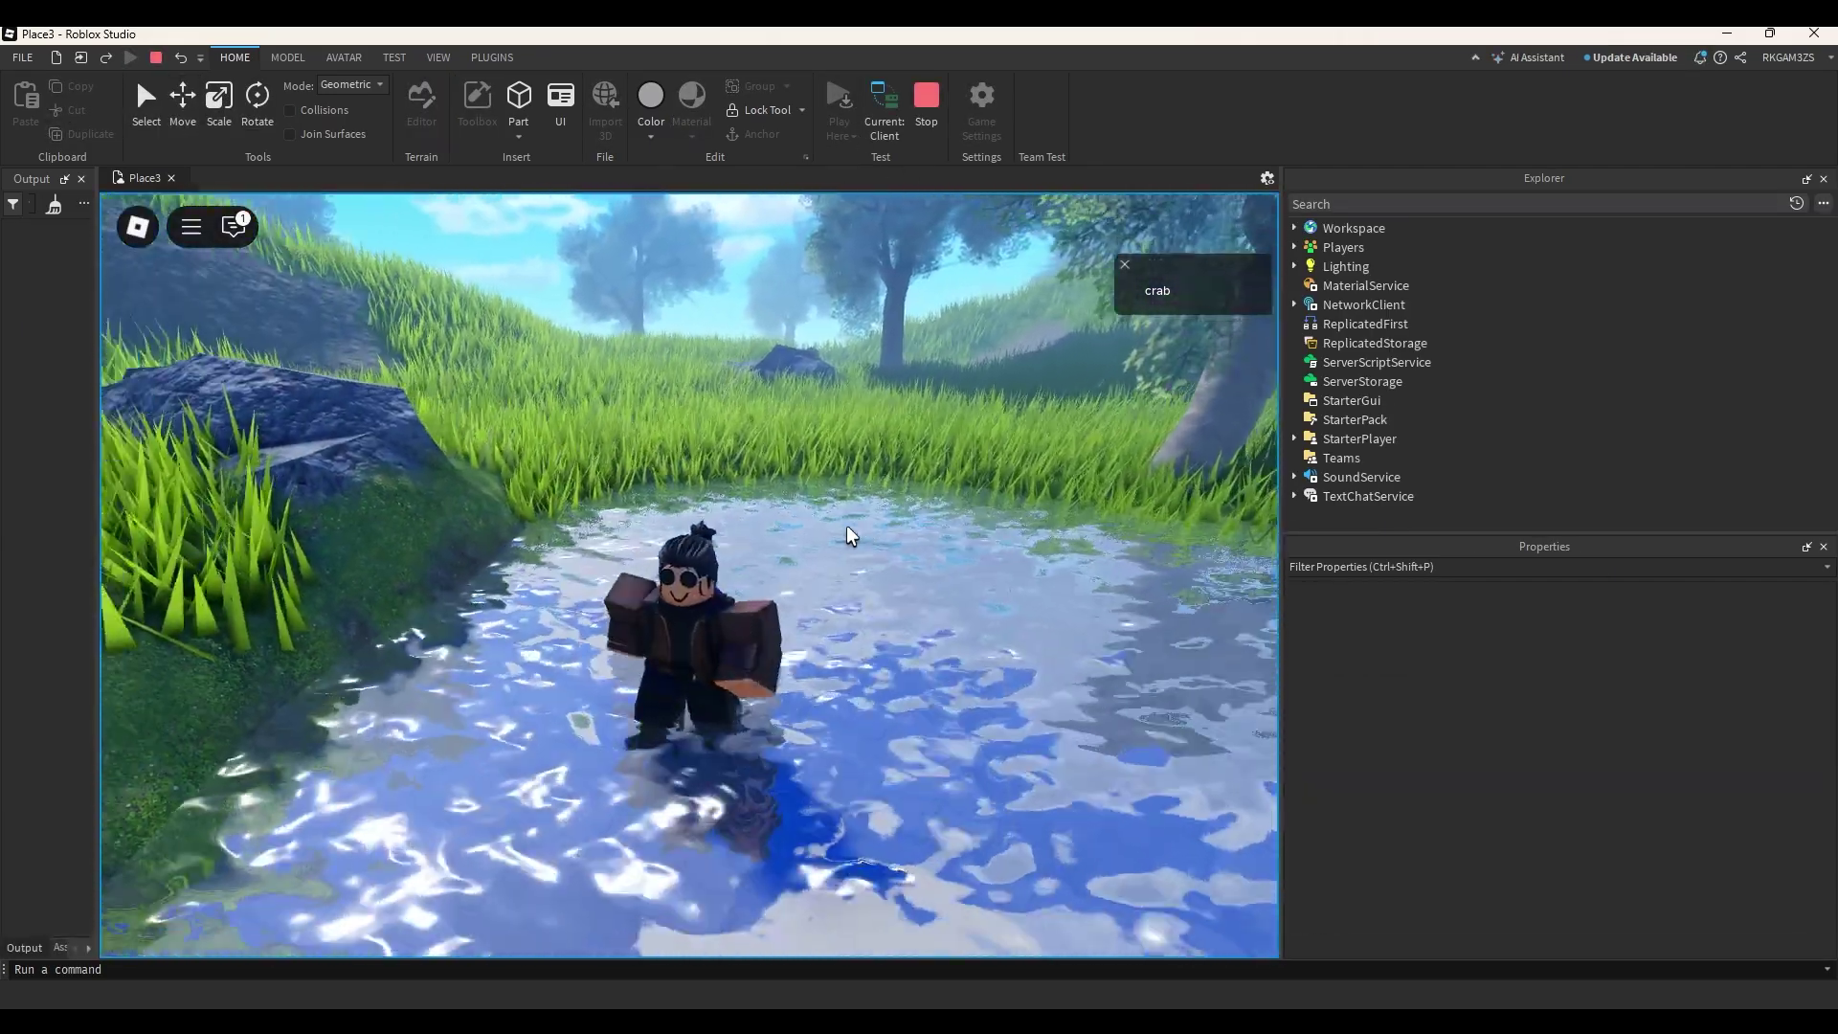
key("w")
key("s")
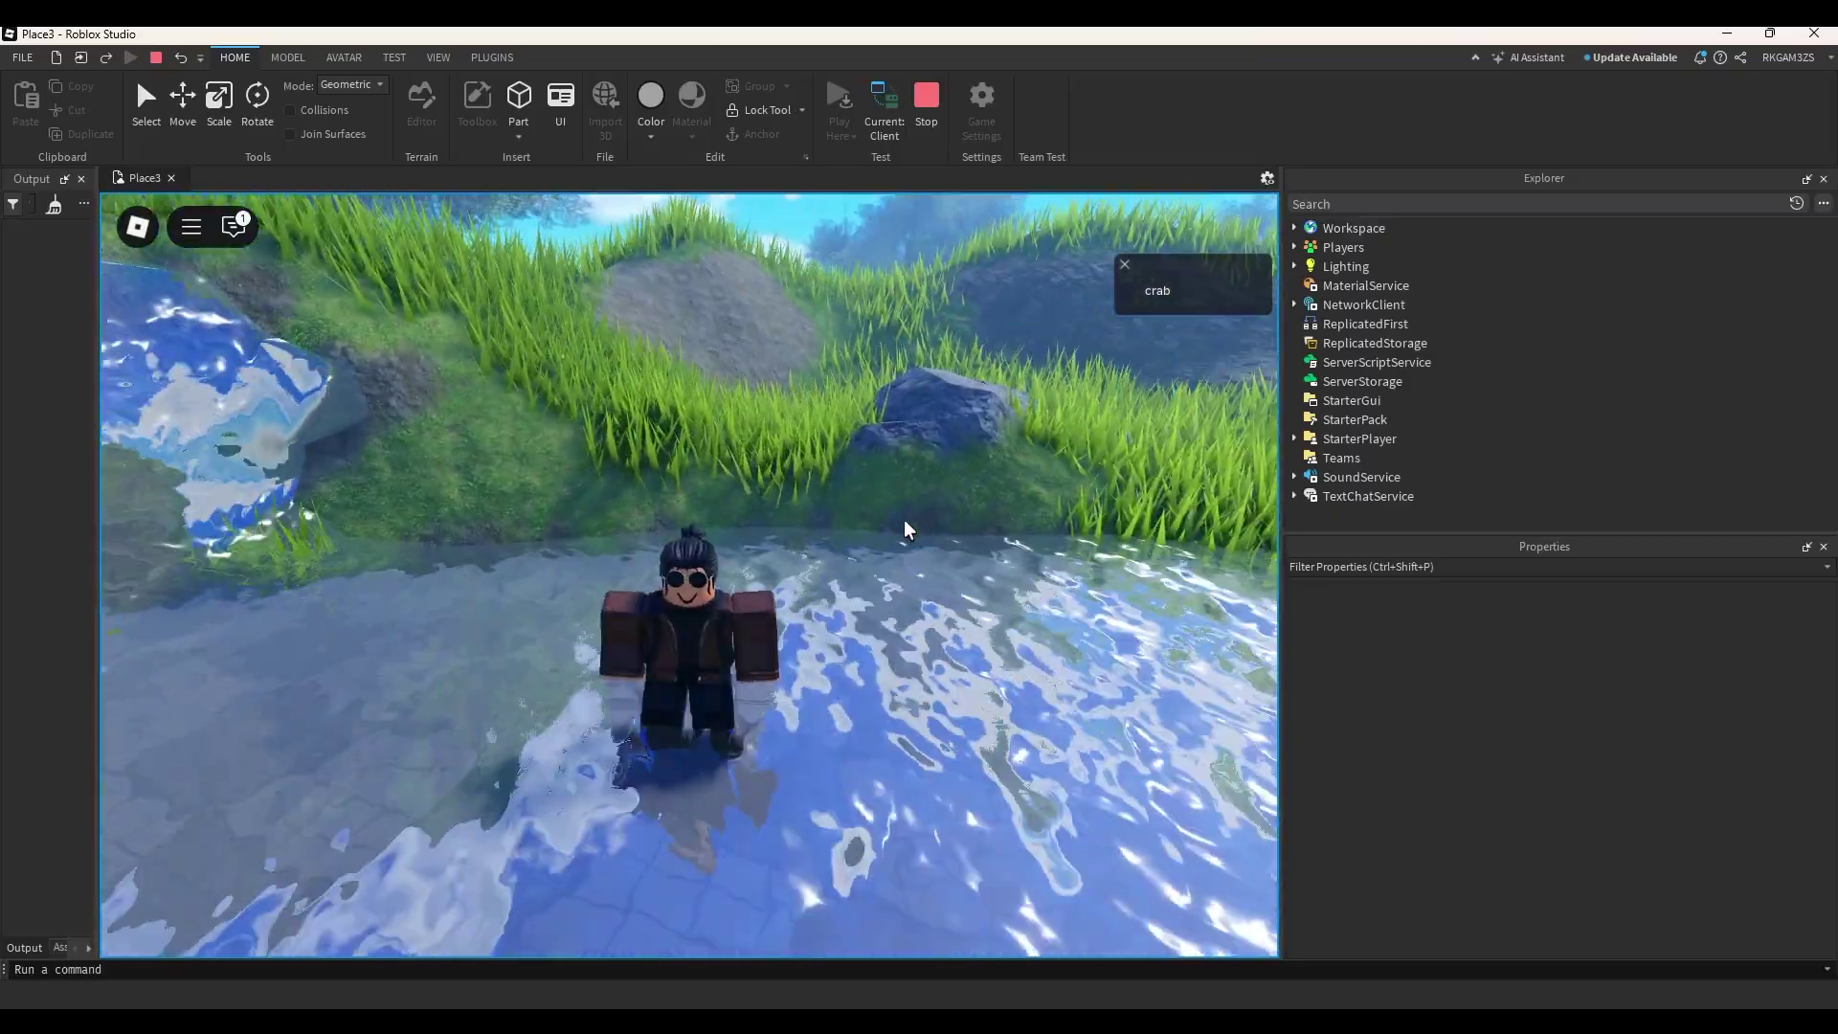
key("a")
key("s")
key("w")
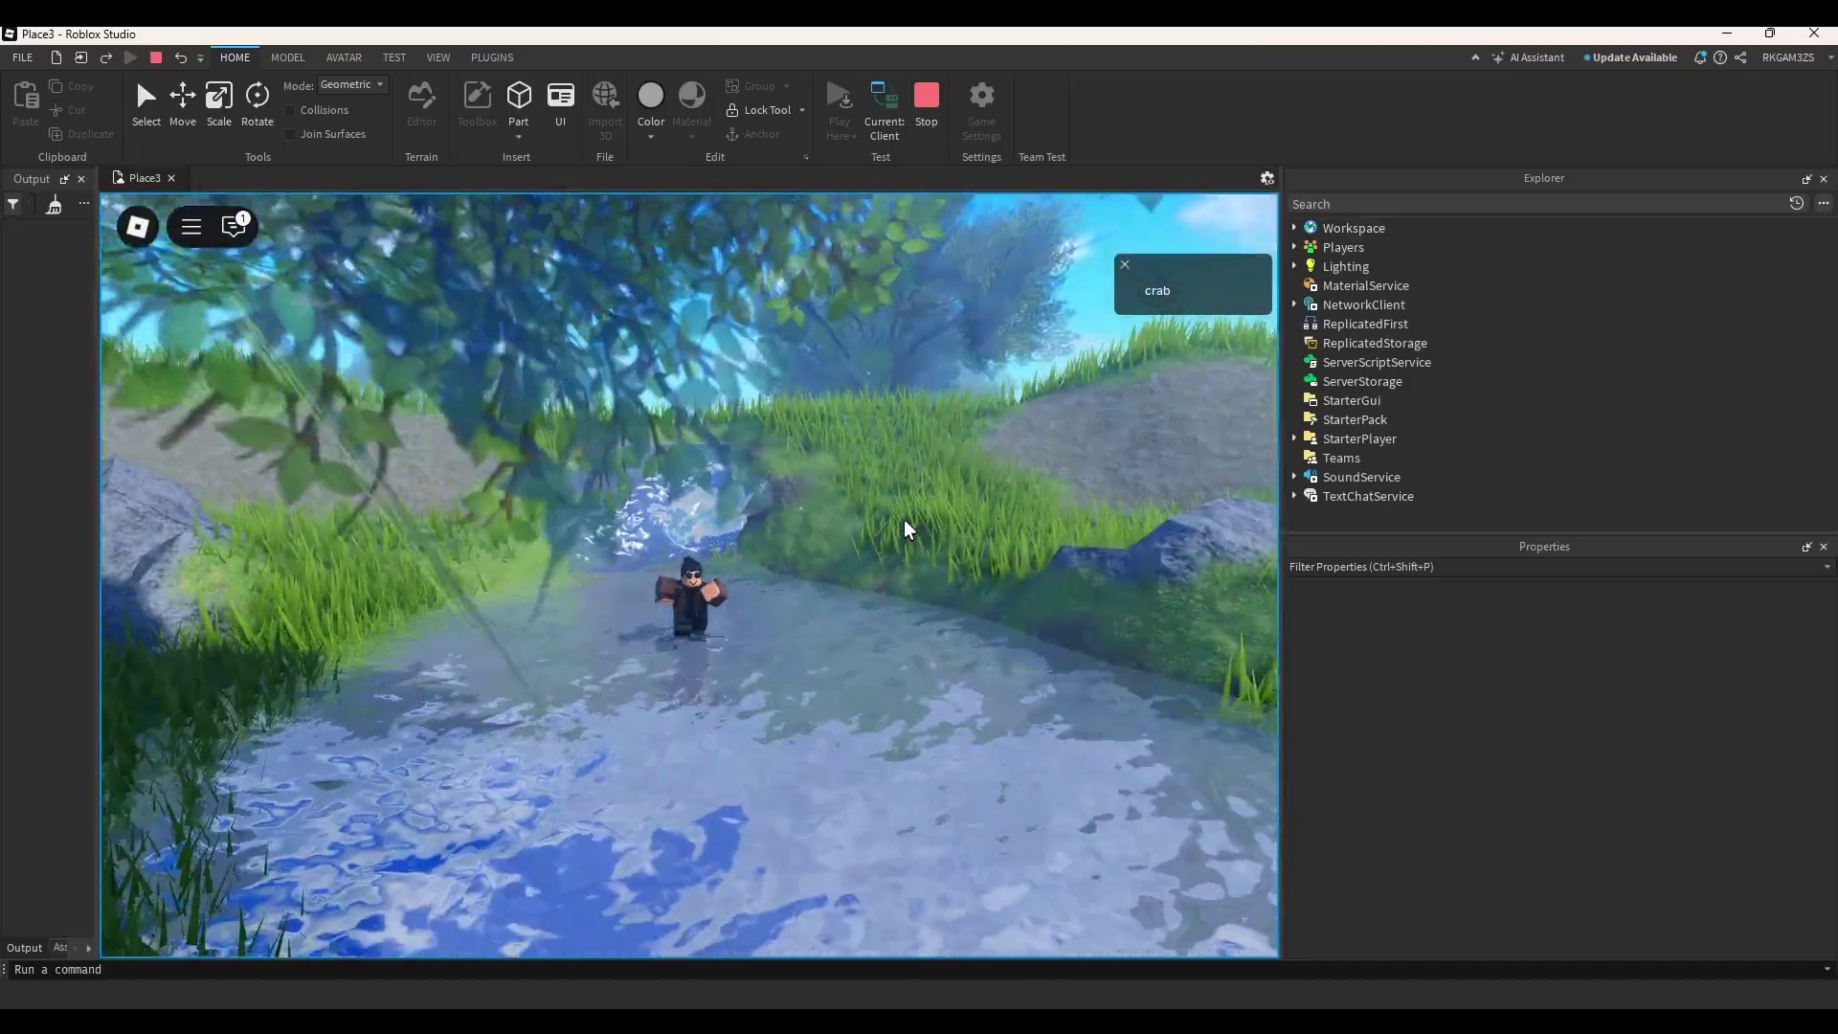
key("s")
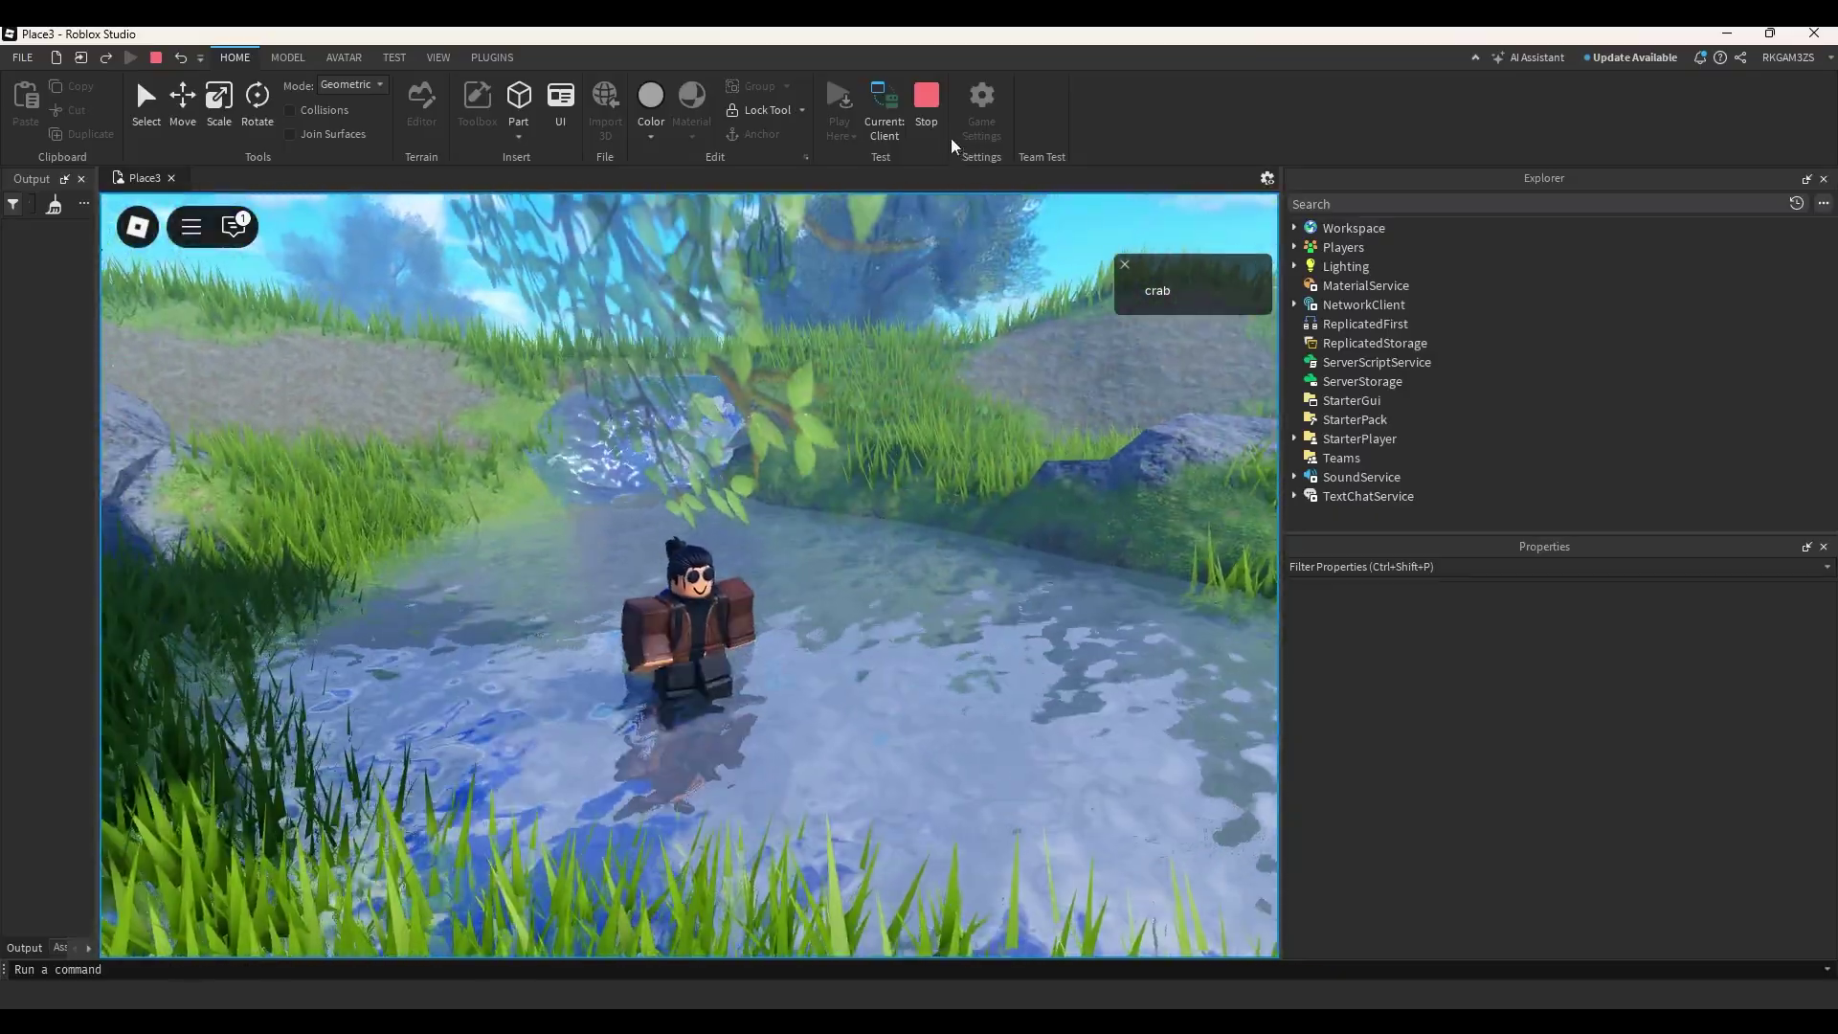
left_click(927, 107)
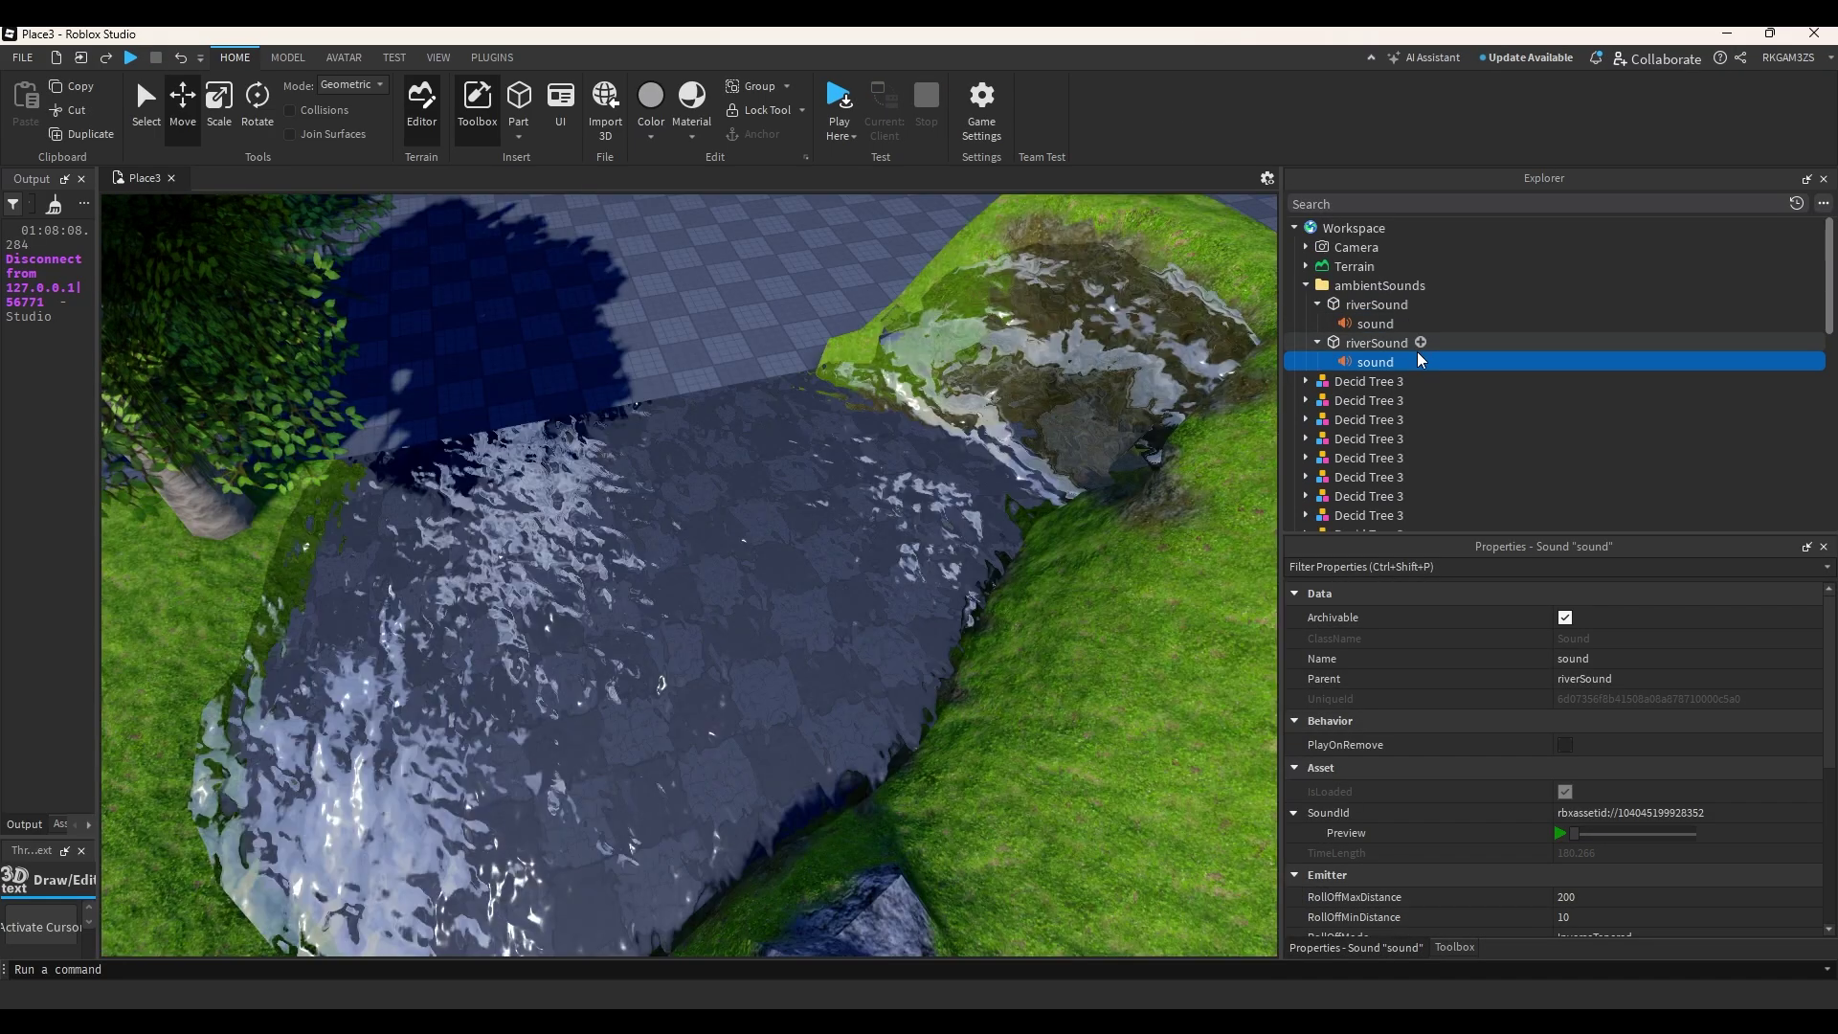
Set RollOffMaxDistance to 350 for the sounds in both riverSound parts together.
scroll(1627, 785, "down", 3)
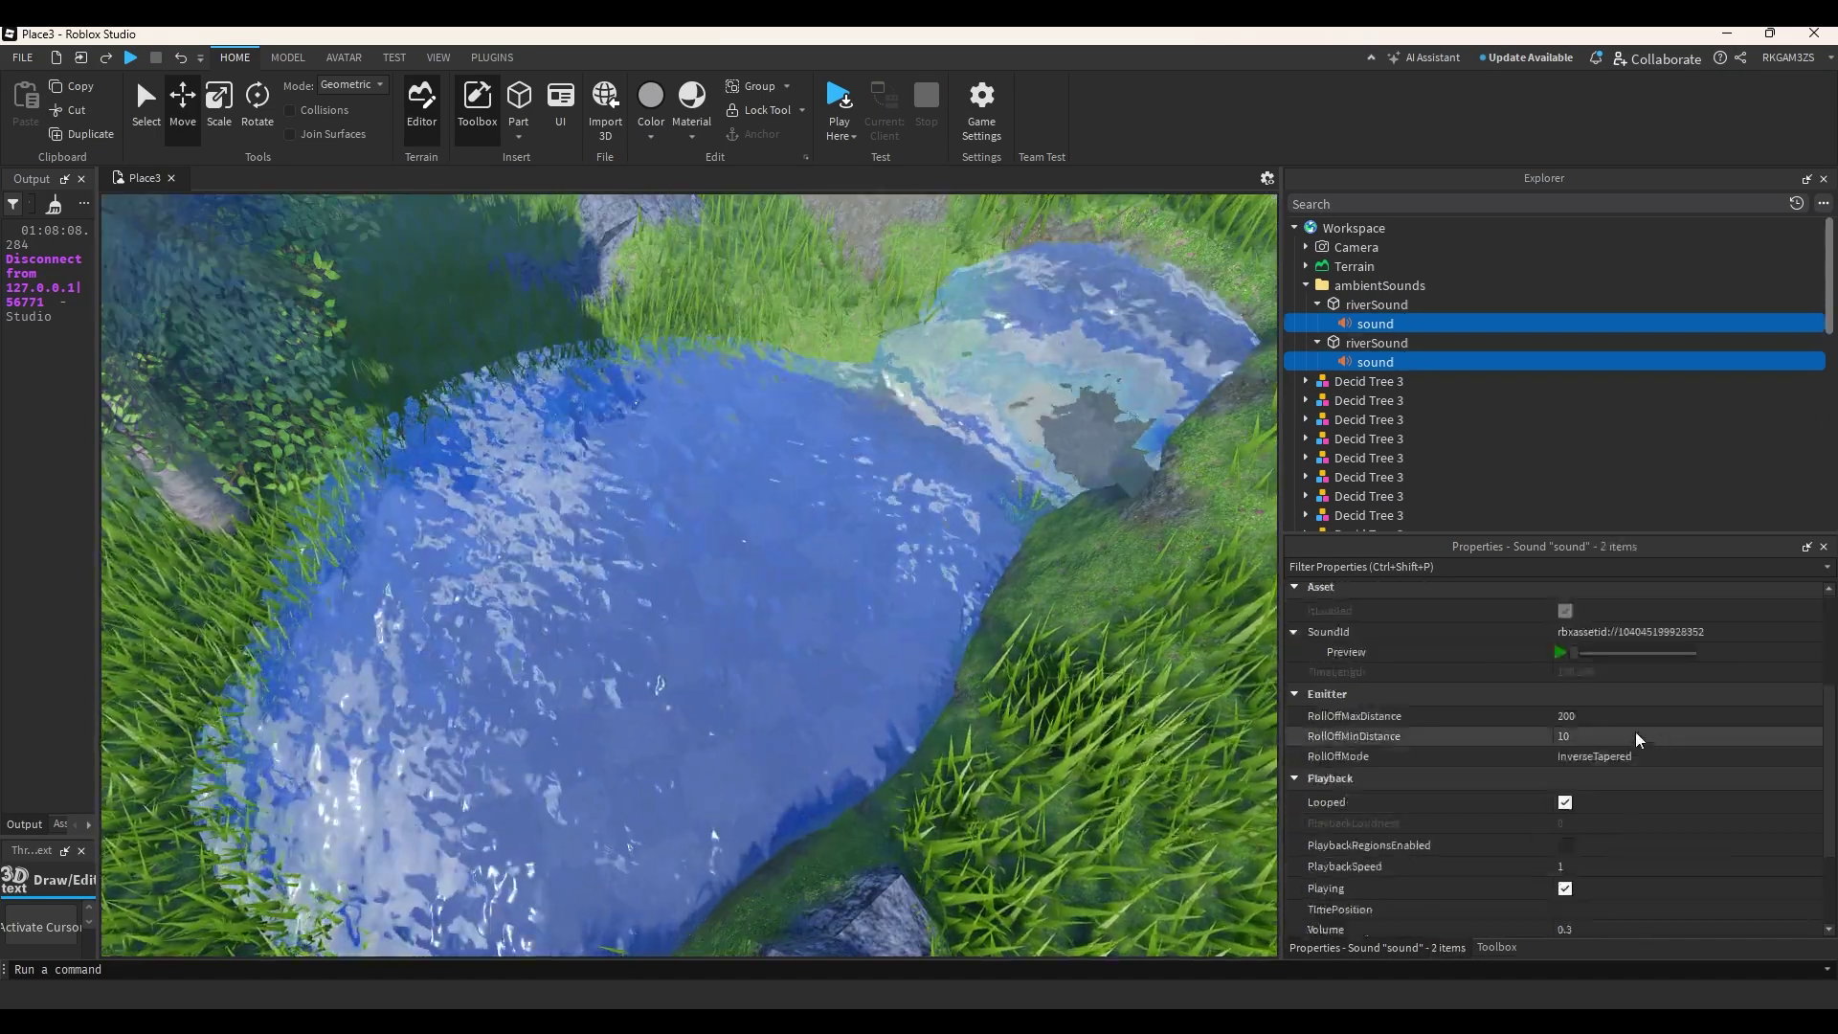
left_click(1606, 720)
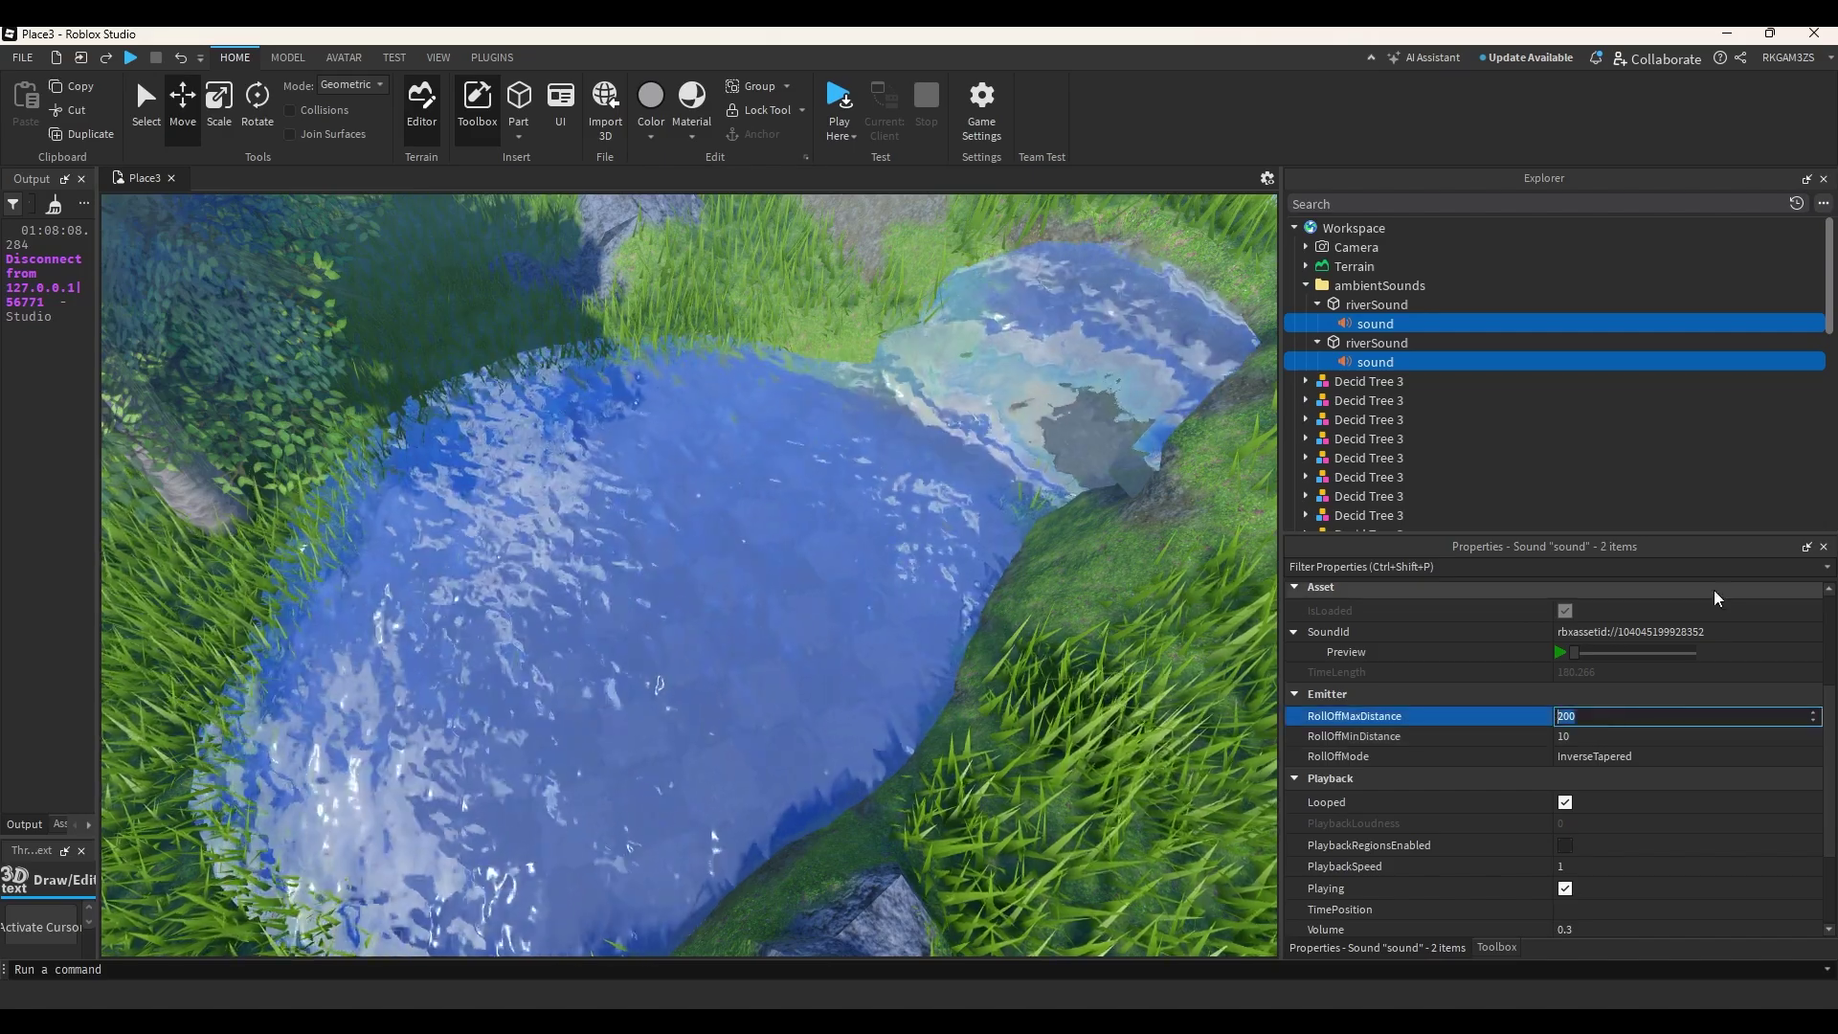
type("350")
key("Return")
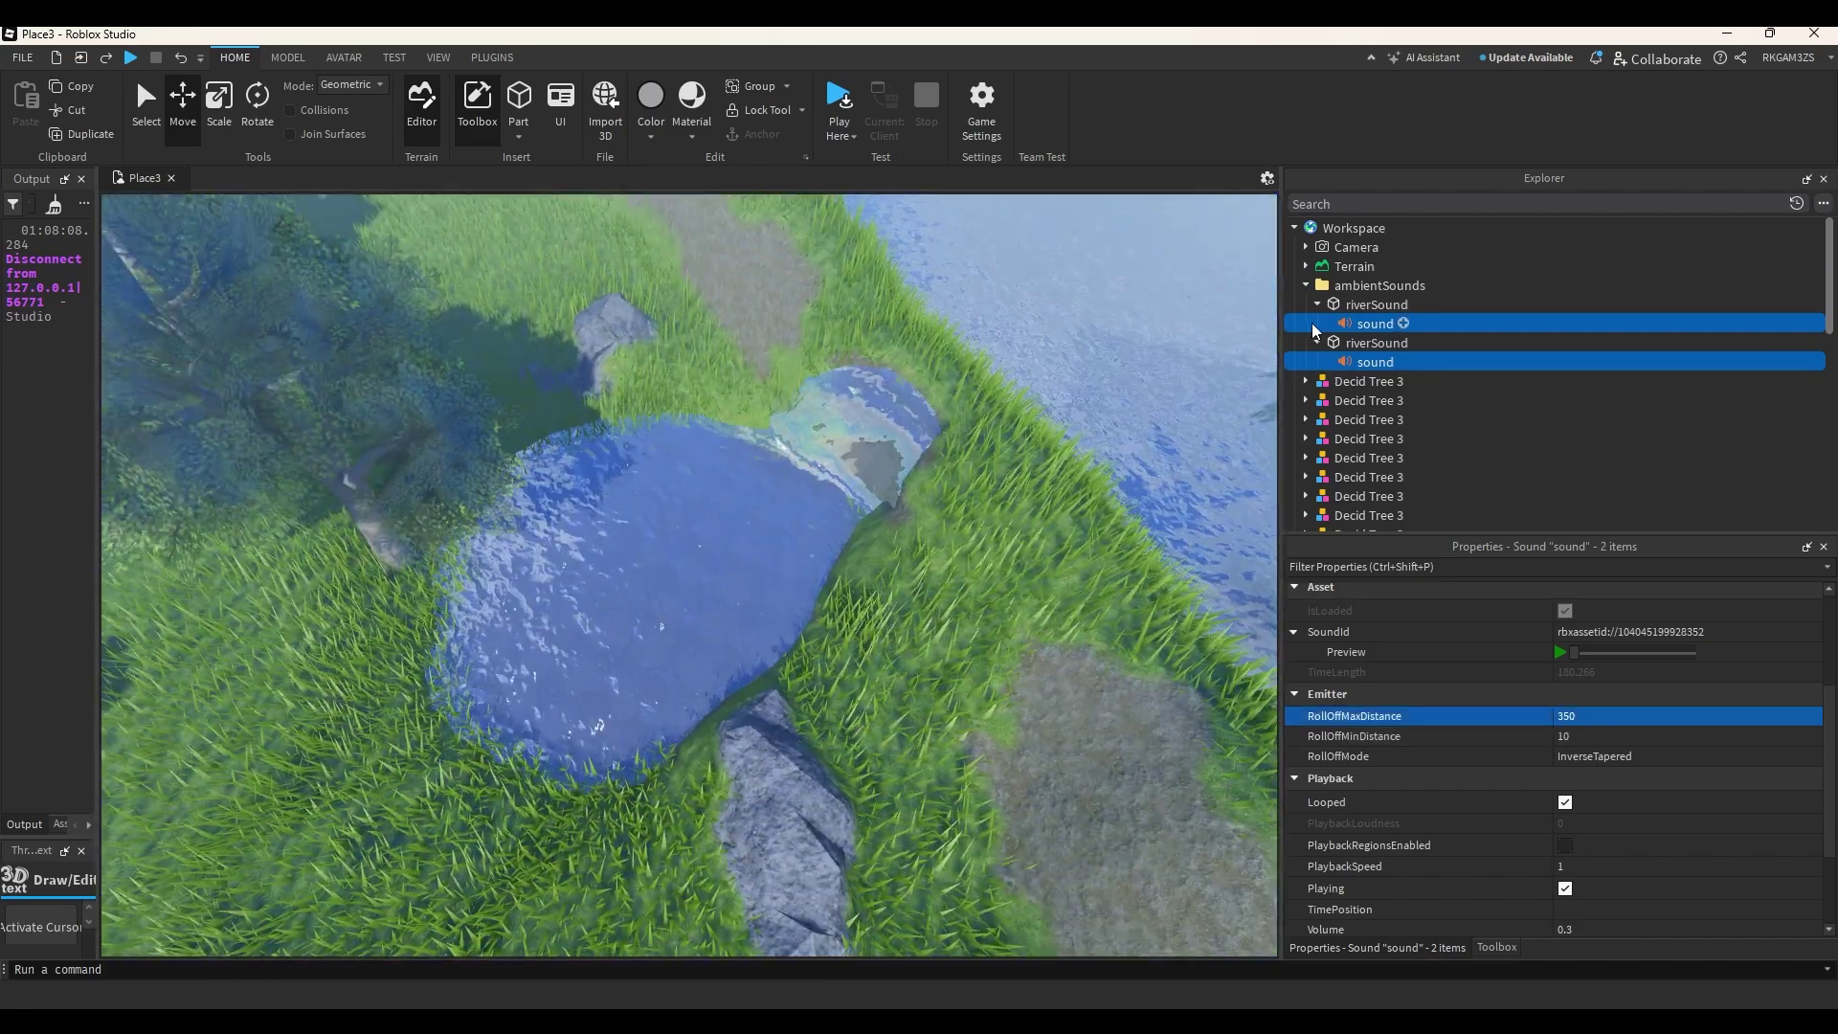
left_click(1317, 343)
left_click(1318, 304)
Duplicate a riverSound part, move the copy over the grass beside the pond, and delete the copy.
left_click(1358, 302)
left_click(1383, 287)
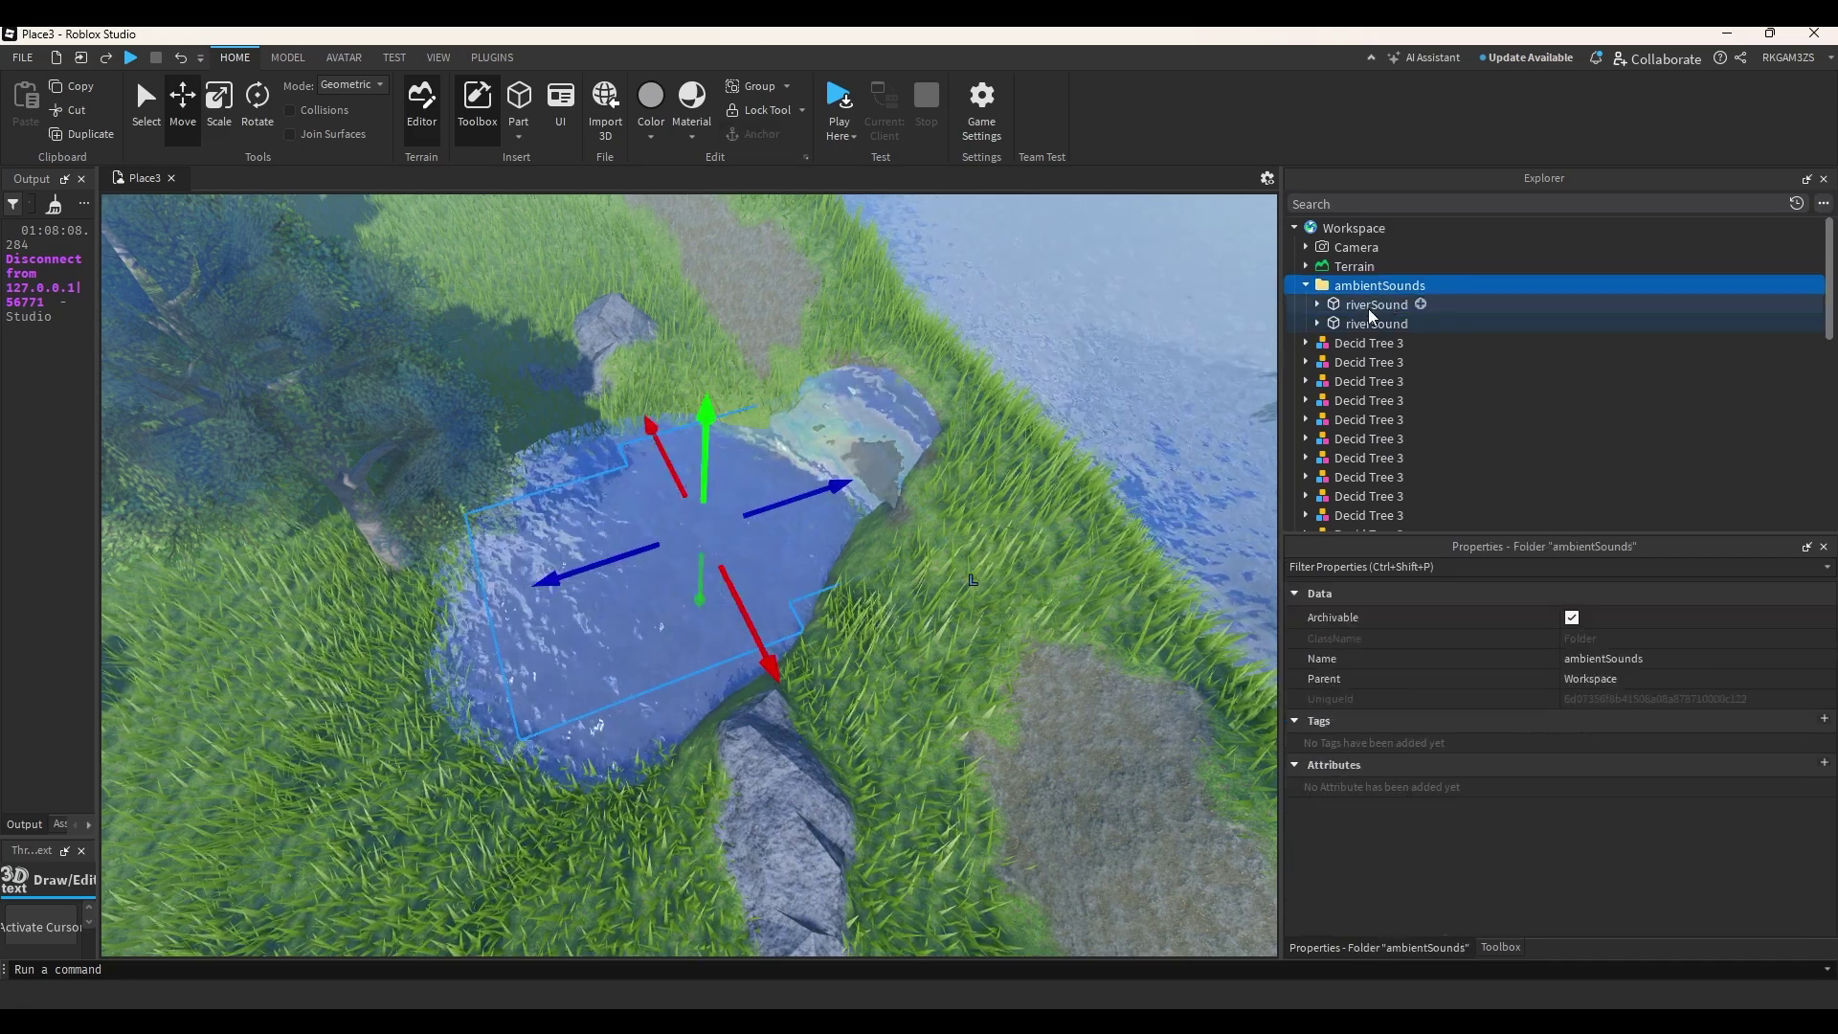
left_click(1372, 306)
key("ctrl+d")
left_click_drag(730, 628, 890, 696)
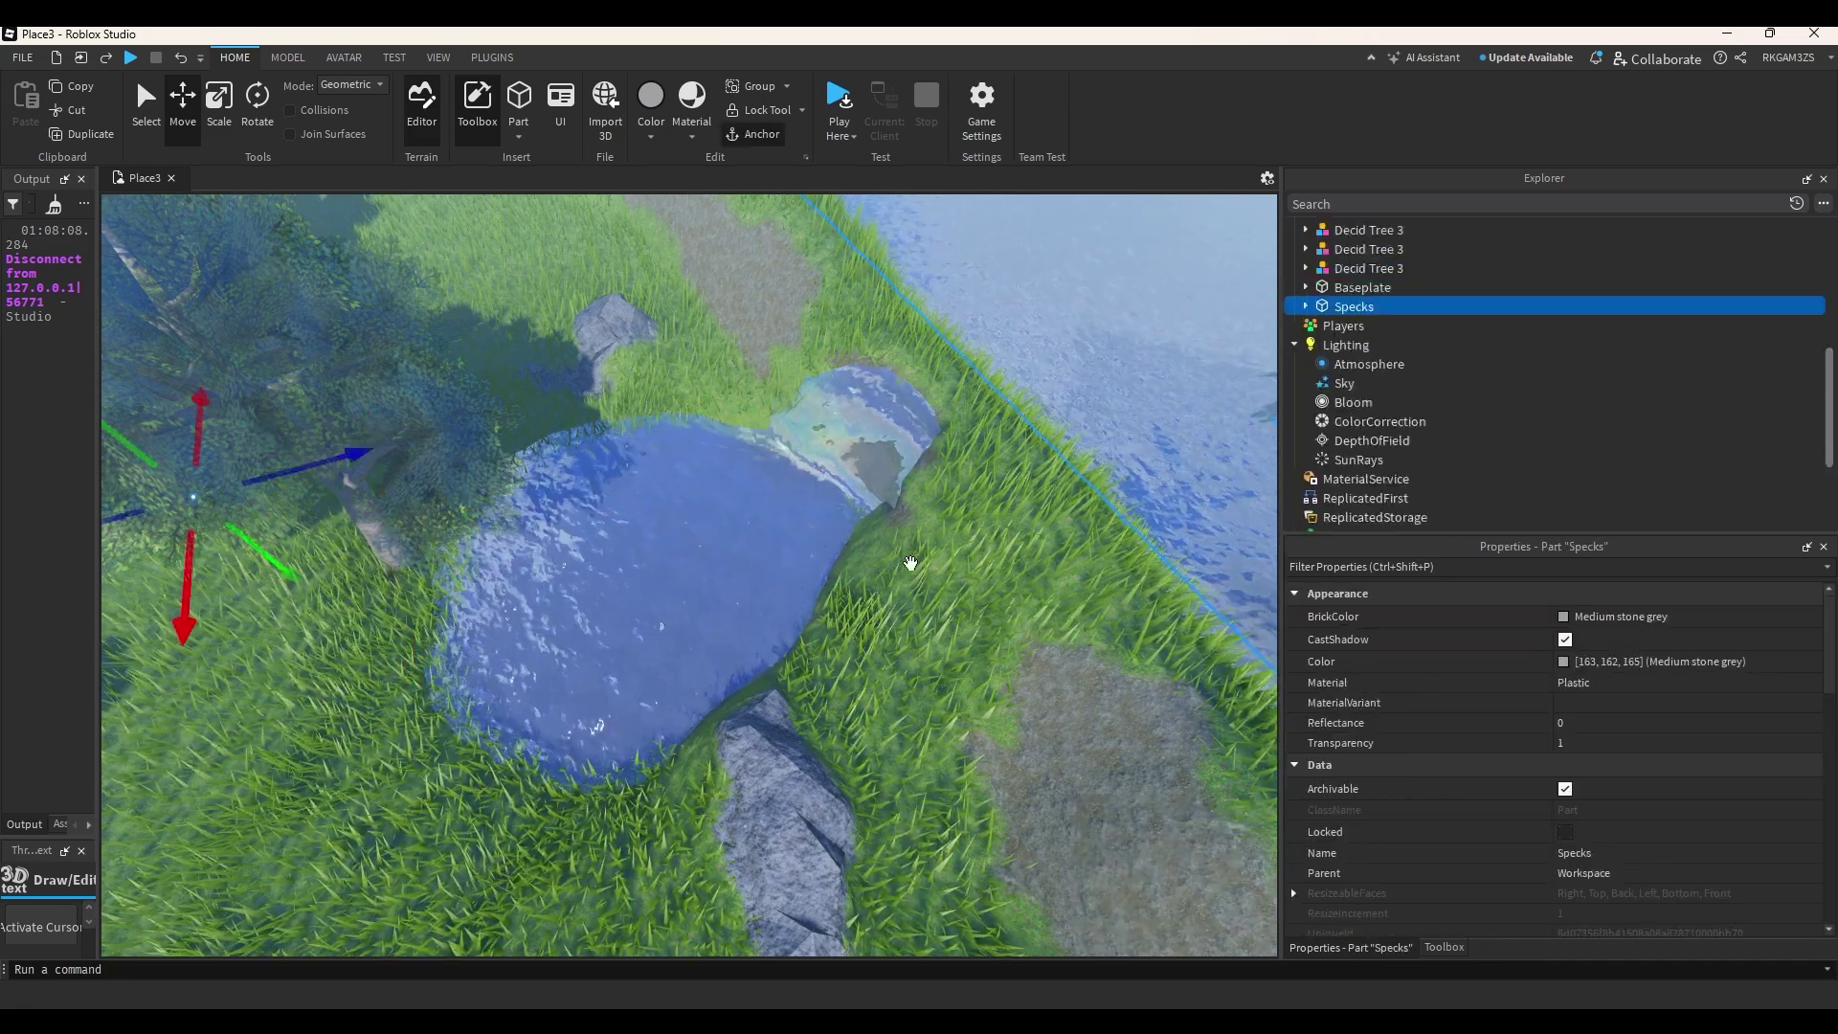
key("ctrl+z")
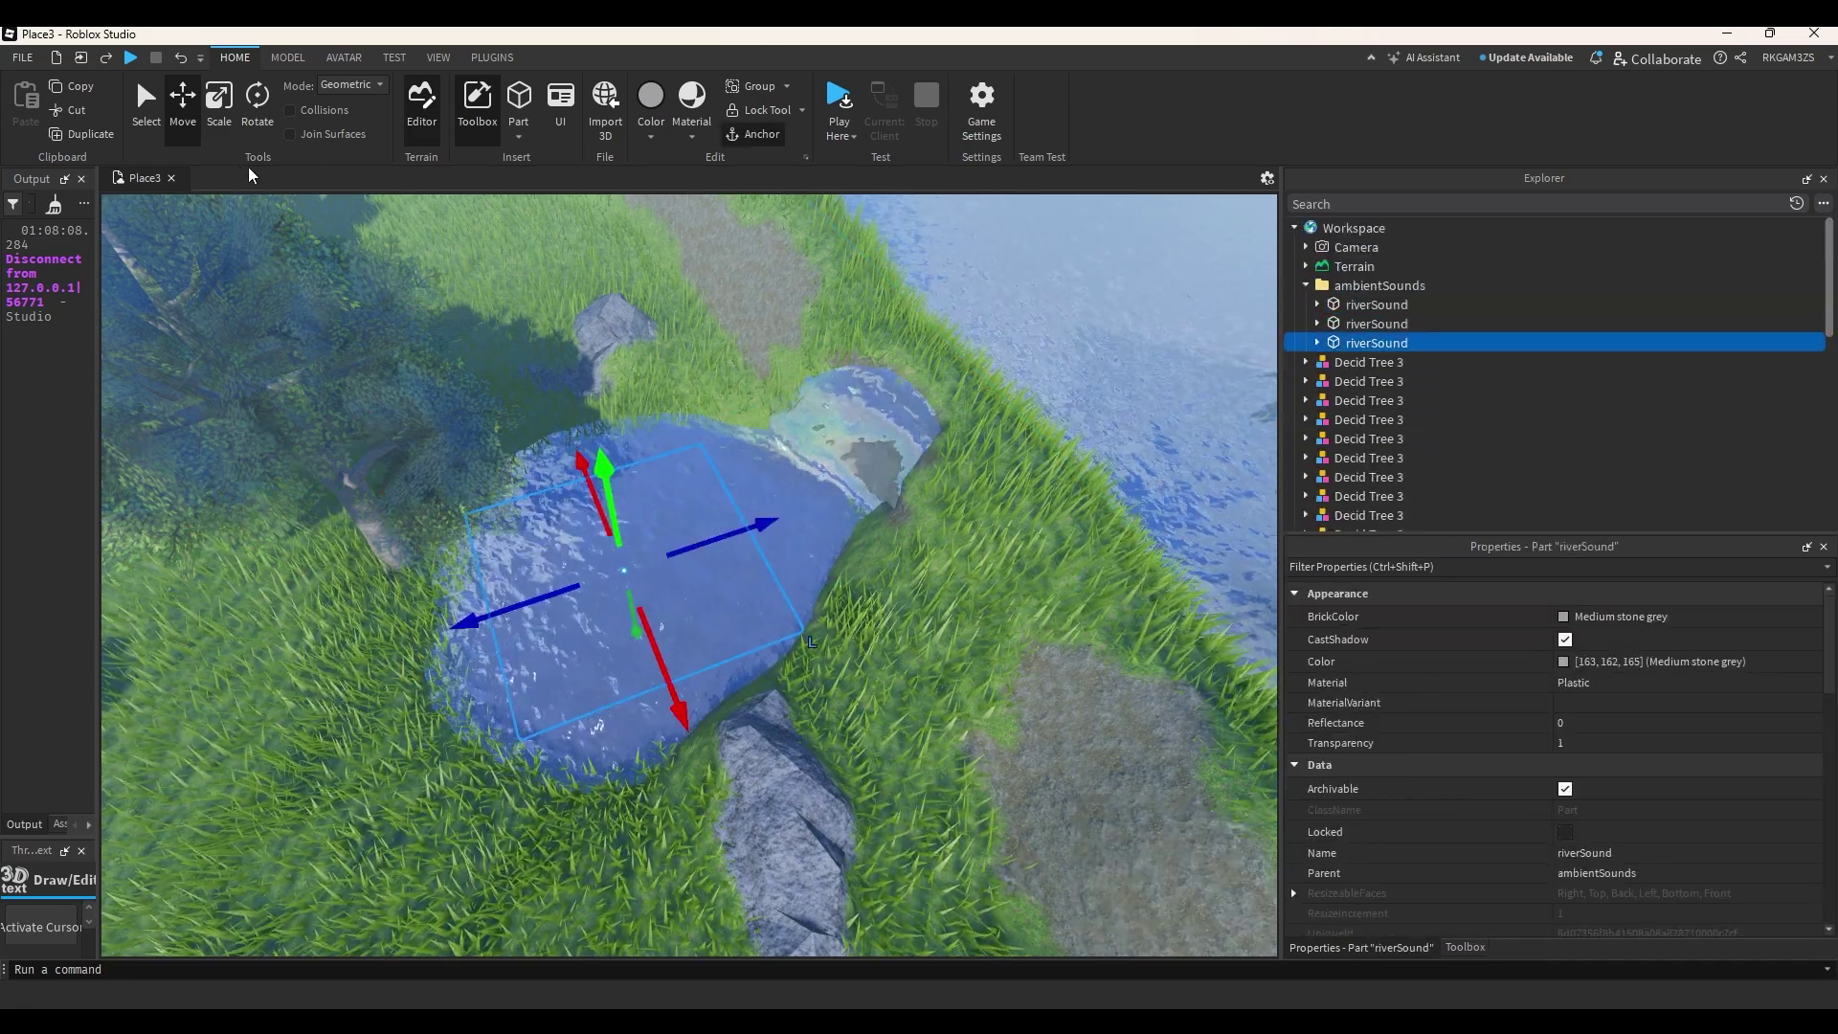
right_click_drag(866, 503, 788, 508)
left_click_drag(723, 551, 407, 426)
key("a")
key("w")
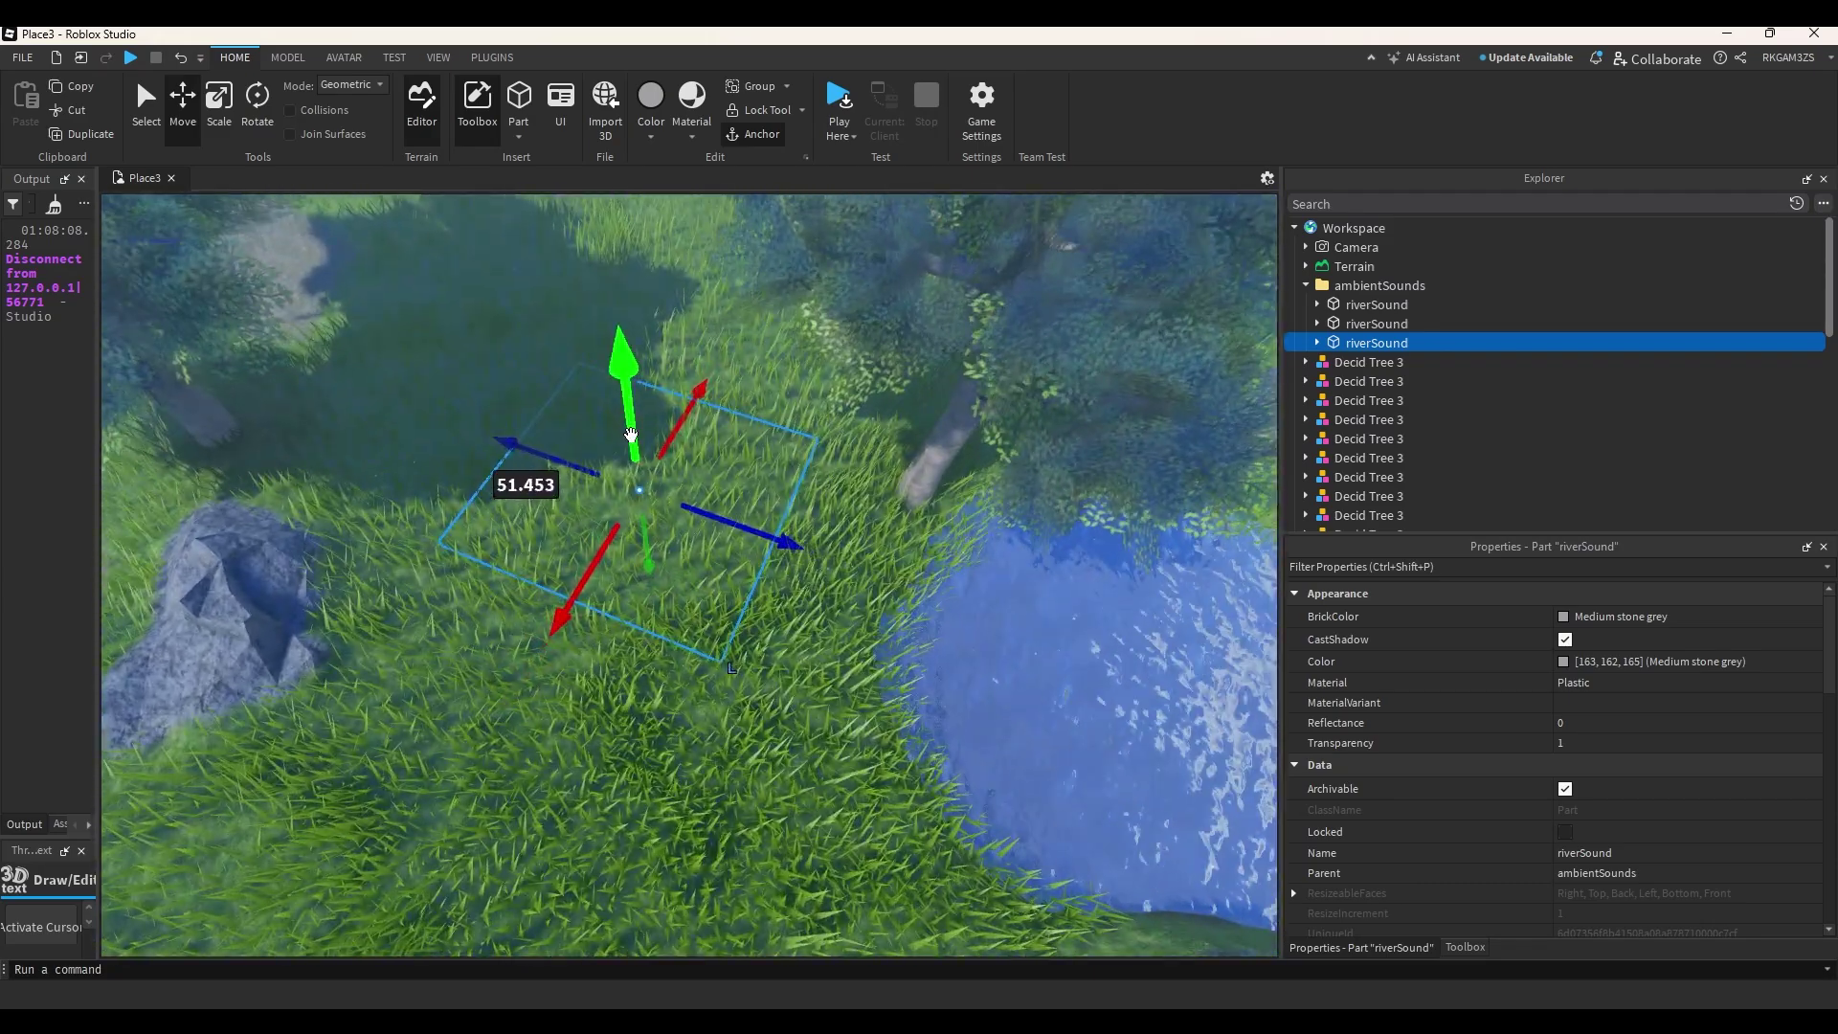
key("s")
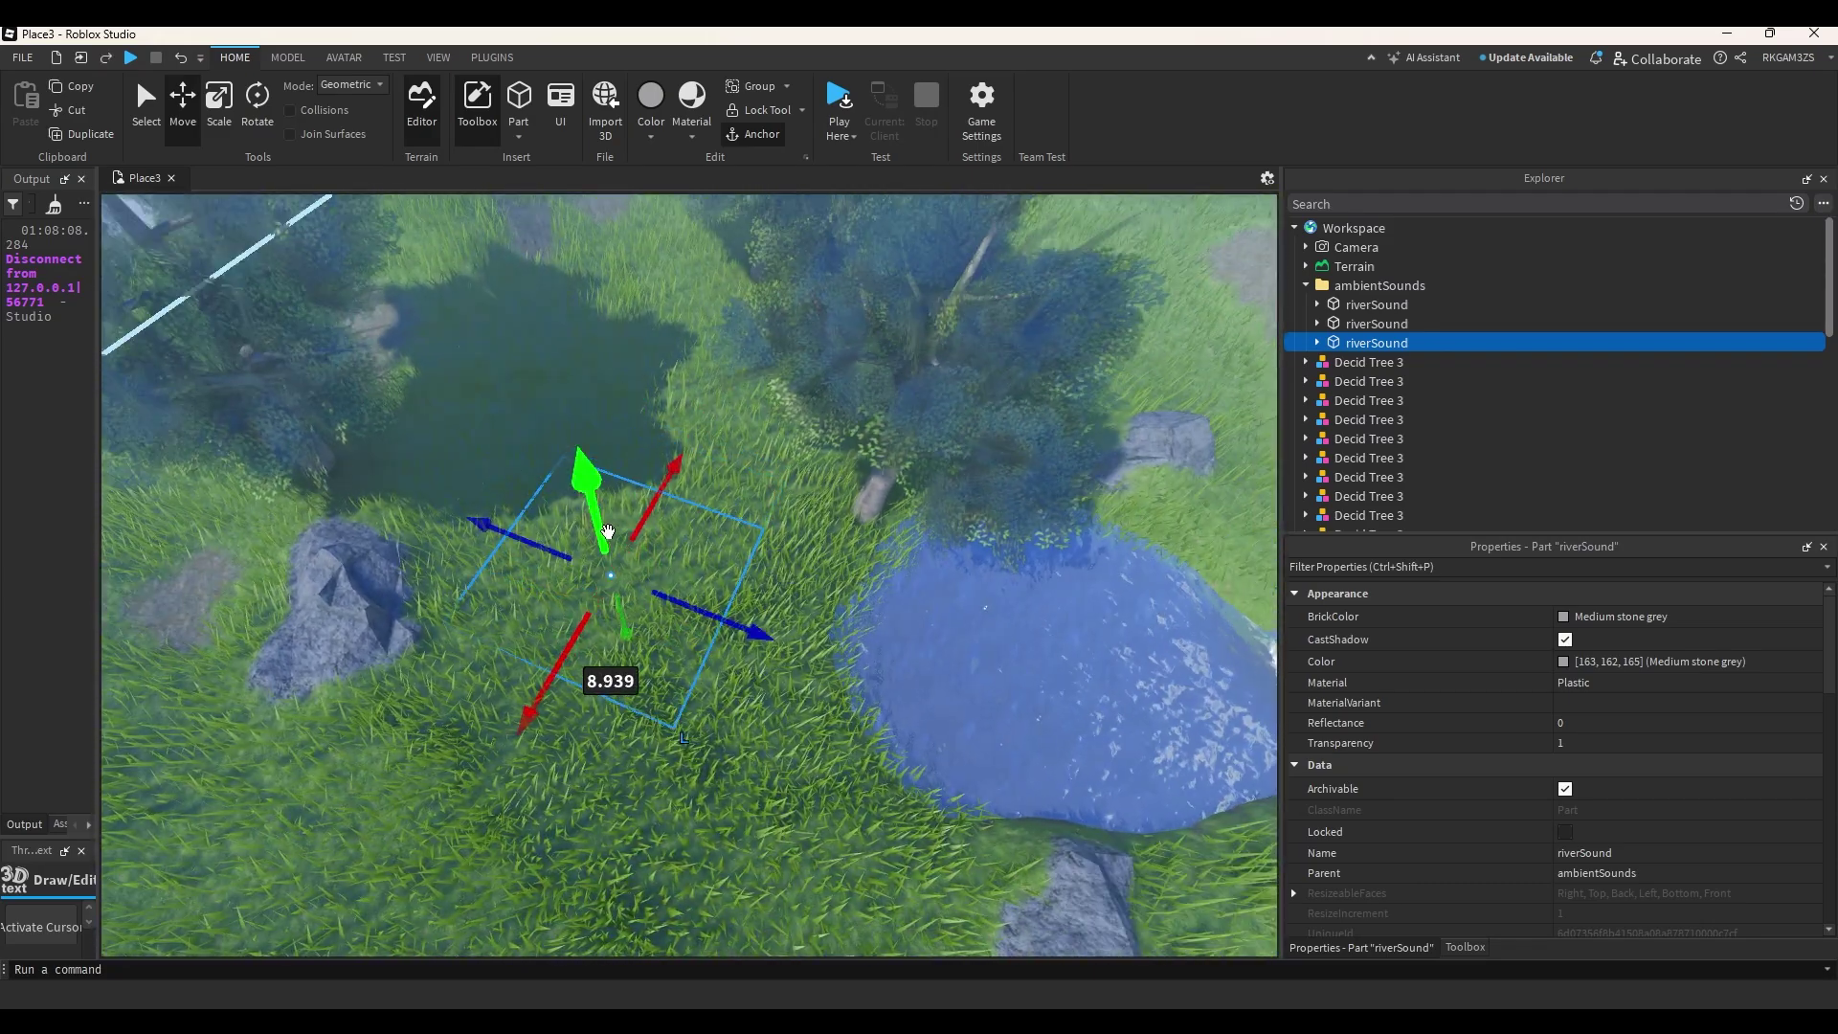
left_click_drag(608, 531, 599, 450)
left_click(1377, 323)
left_click(1388, 343)
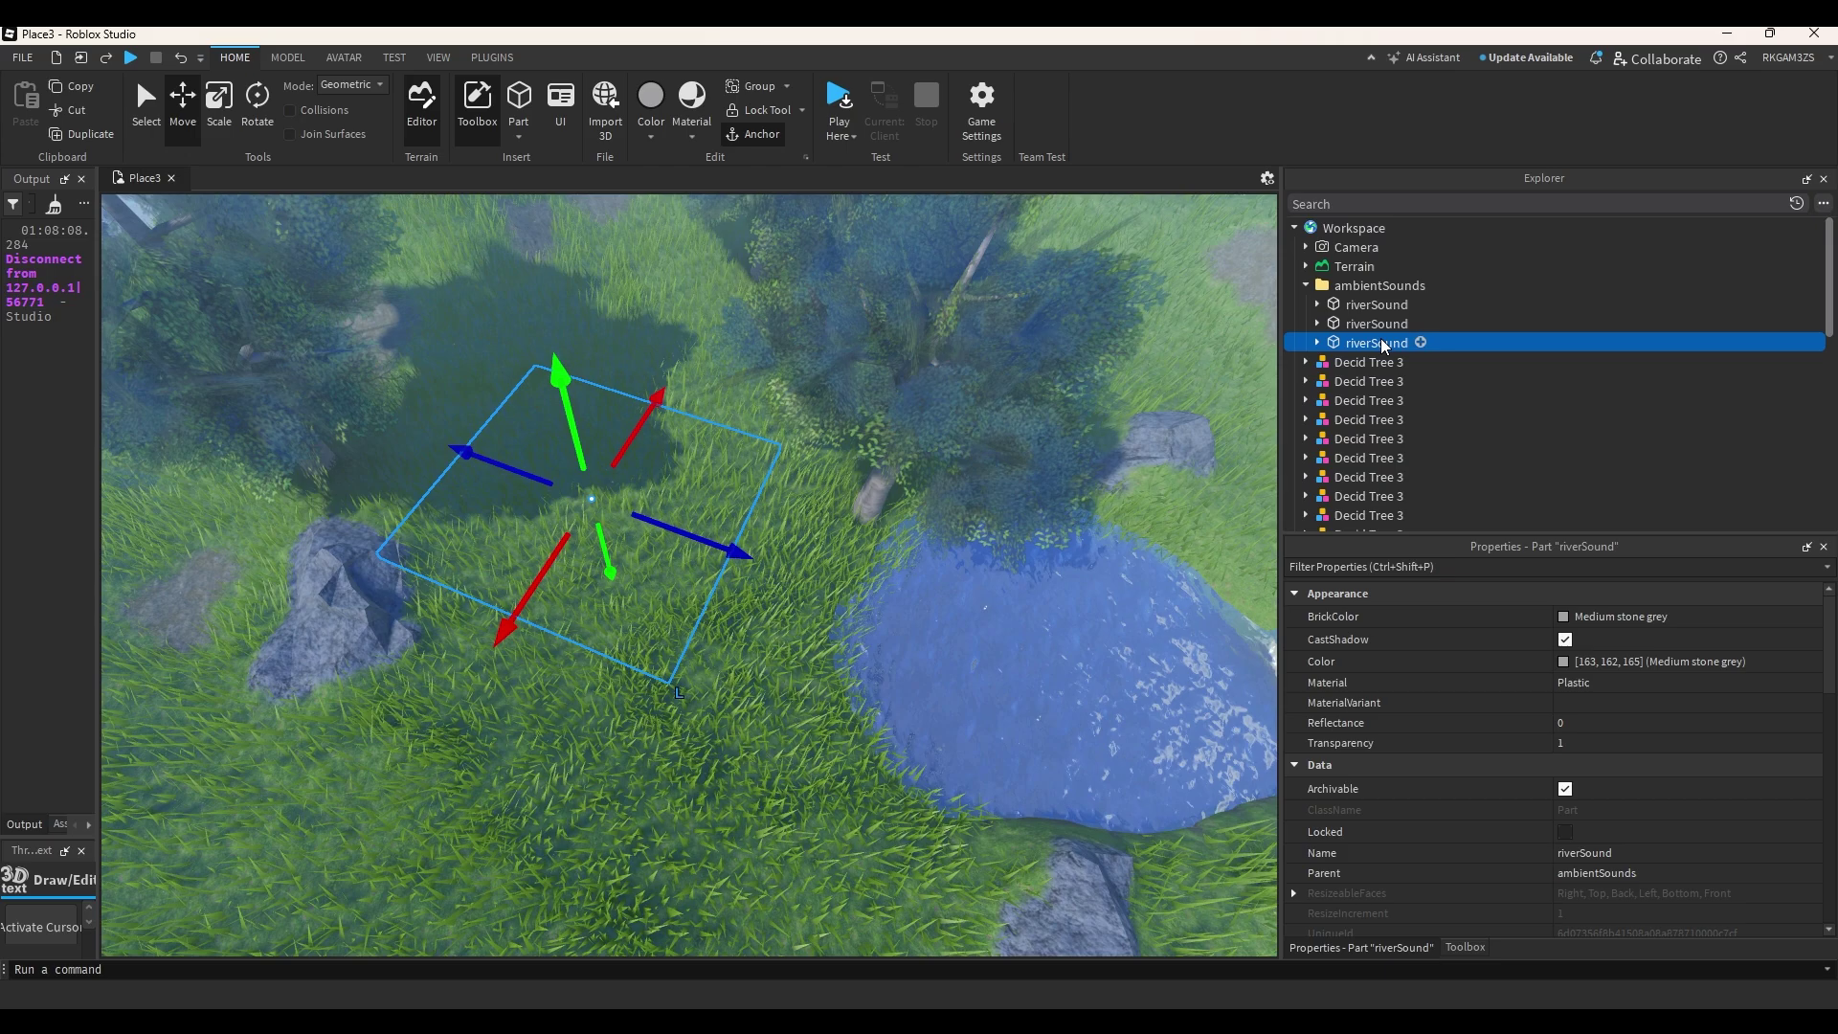
Insert a Sound object directly into the ambientSounds folder and name it windAmbience.
left_click(1369, 284)
left_click(1441, 285)
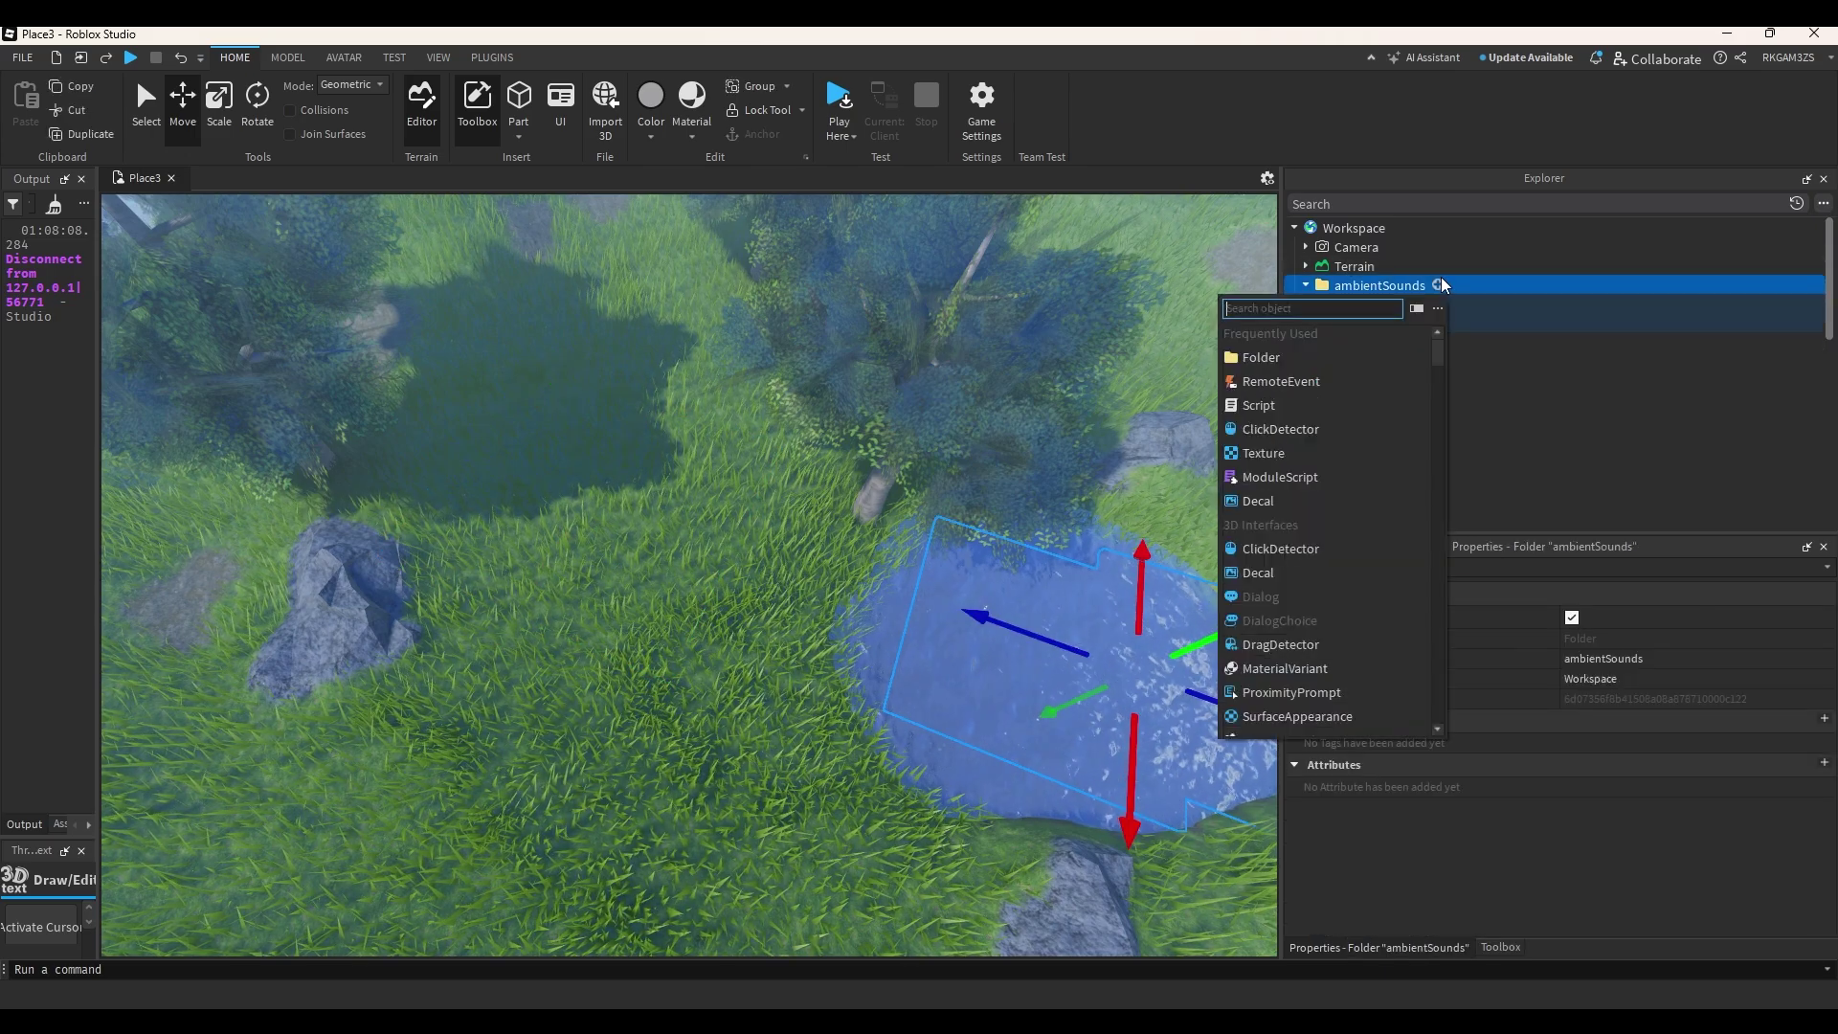
type("sound")
key("Return")
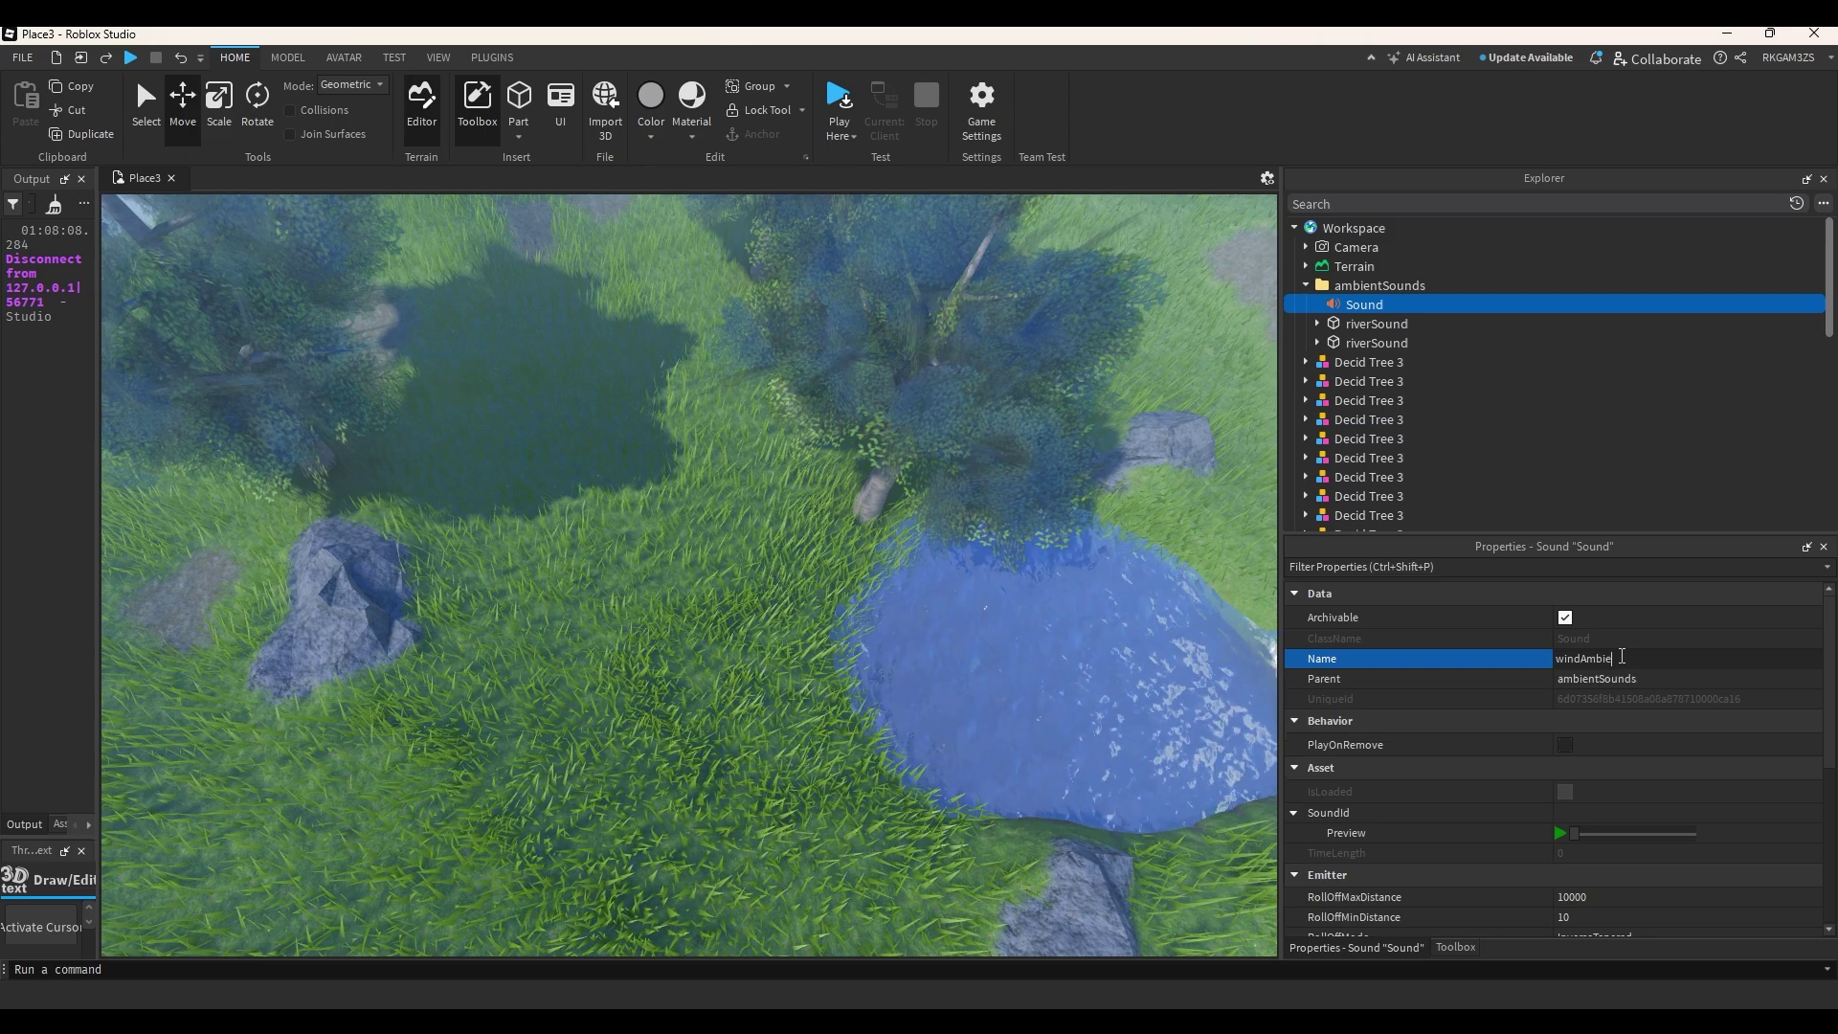
Search the Creator Store audio for "ambience" and copy the asset ID of the Day Ambience track.
left_click(1514, 953)
left_click(1480, 613)
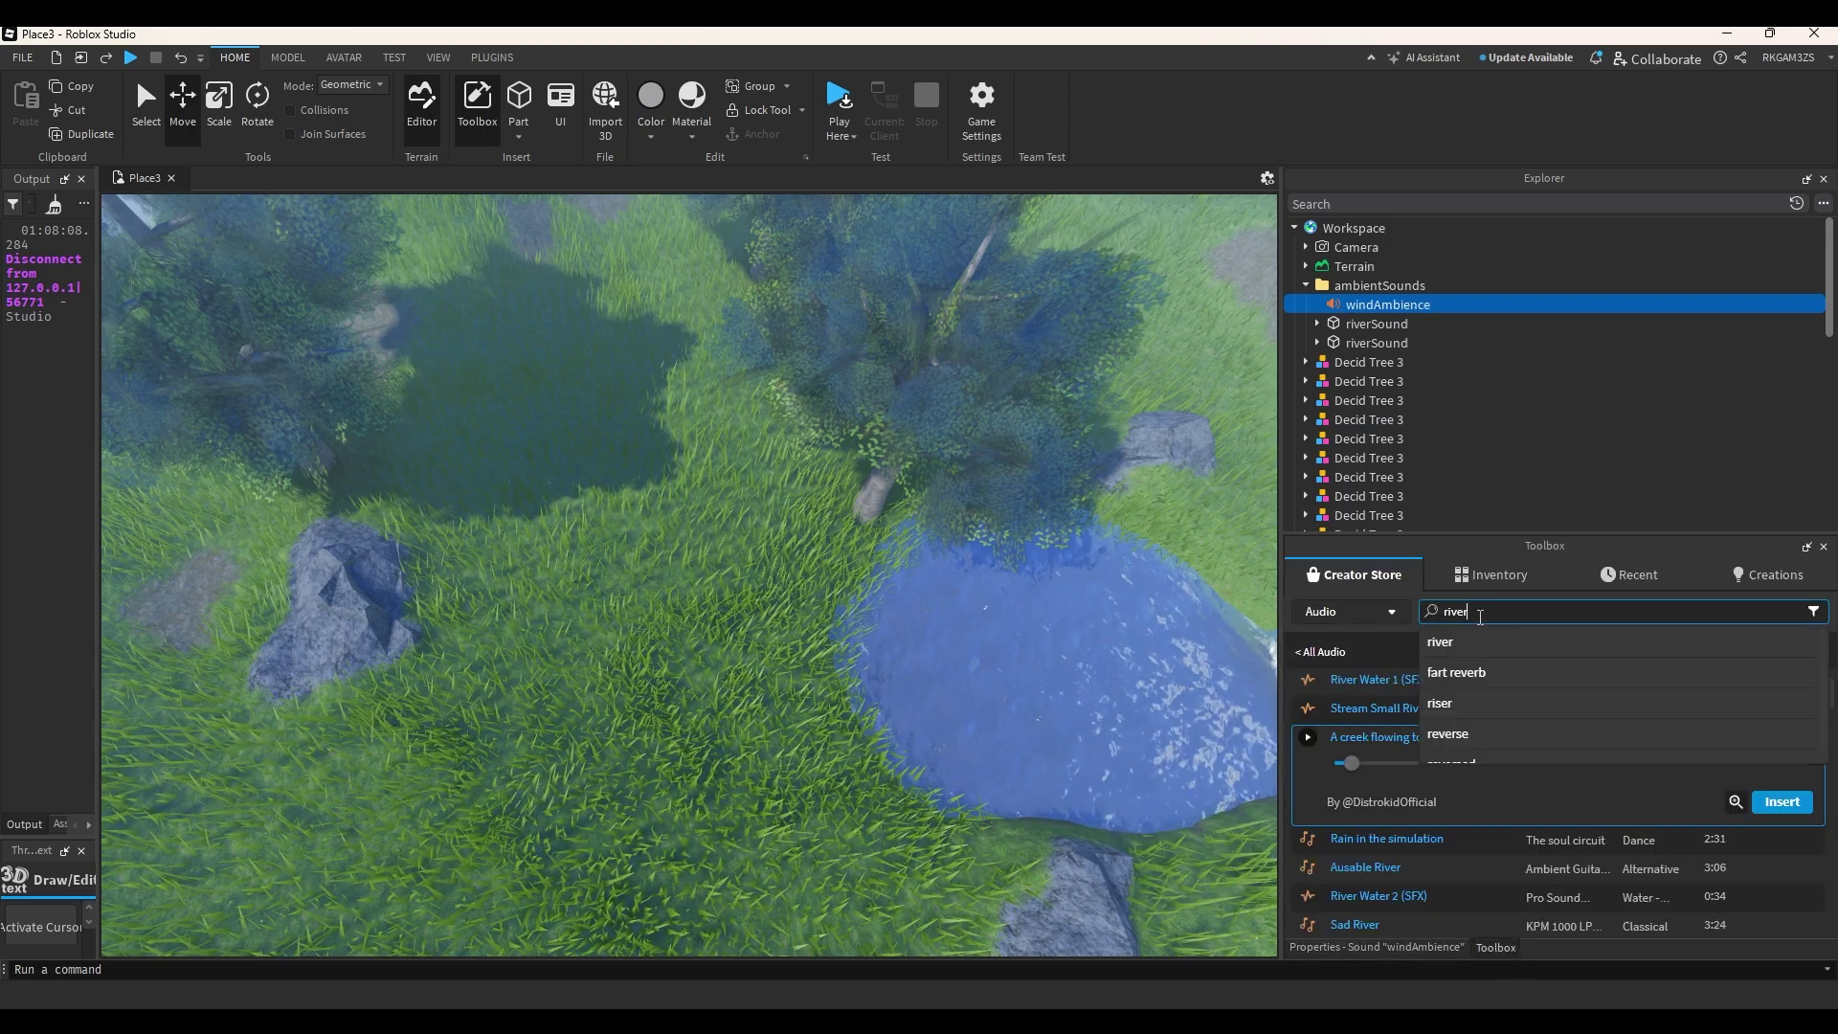
key("BackSpace")
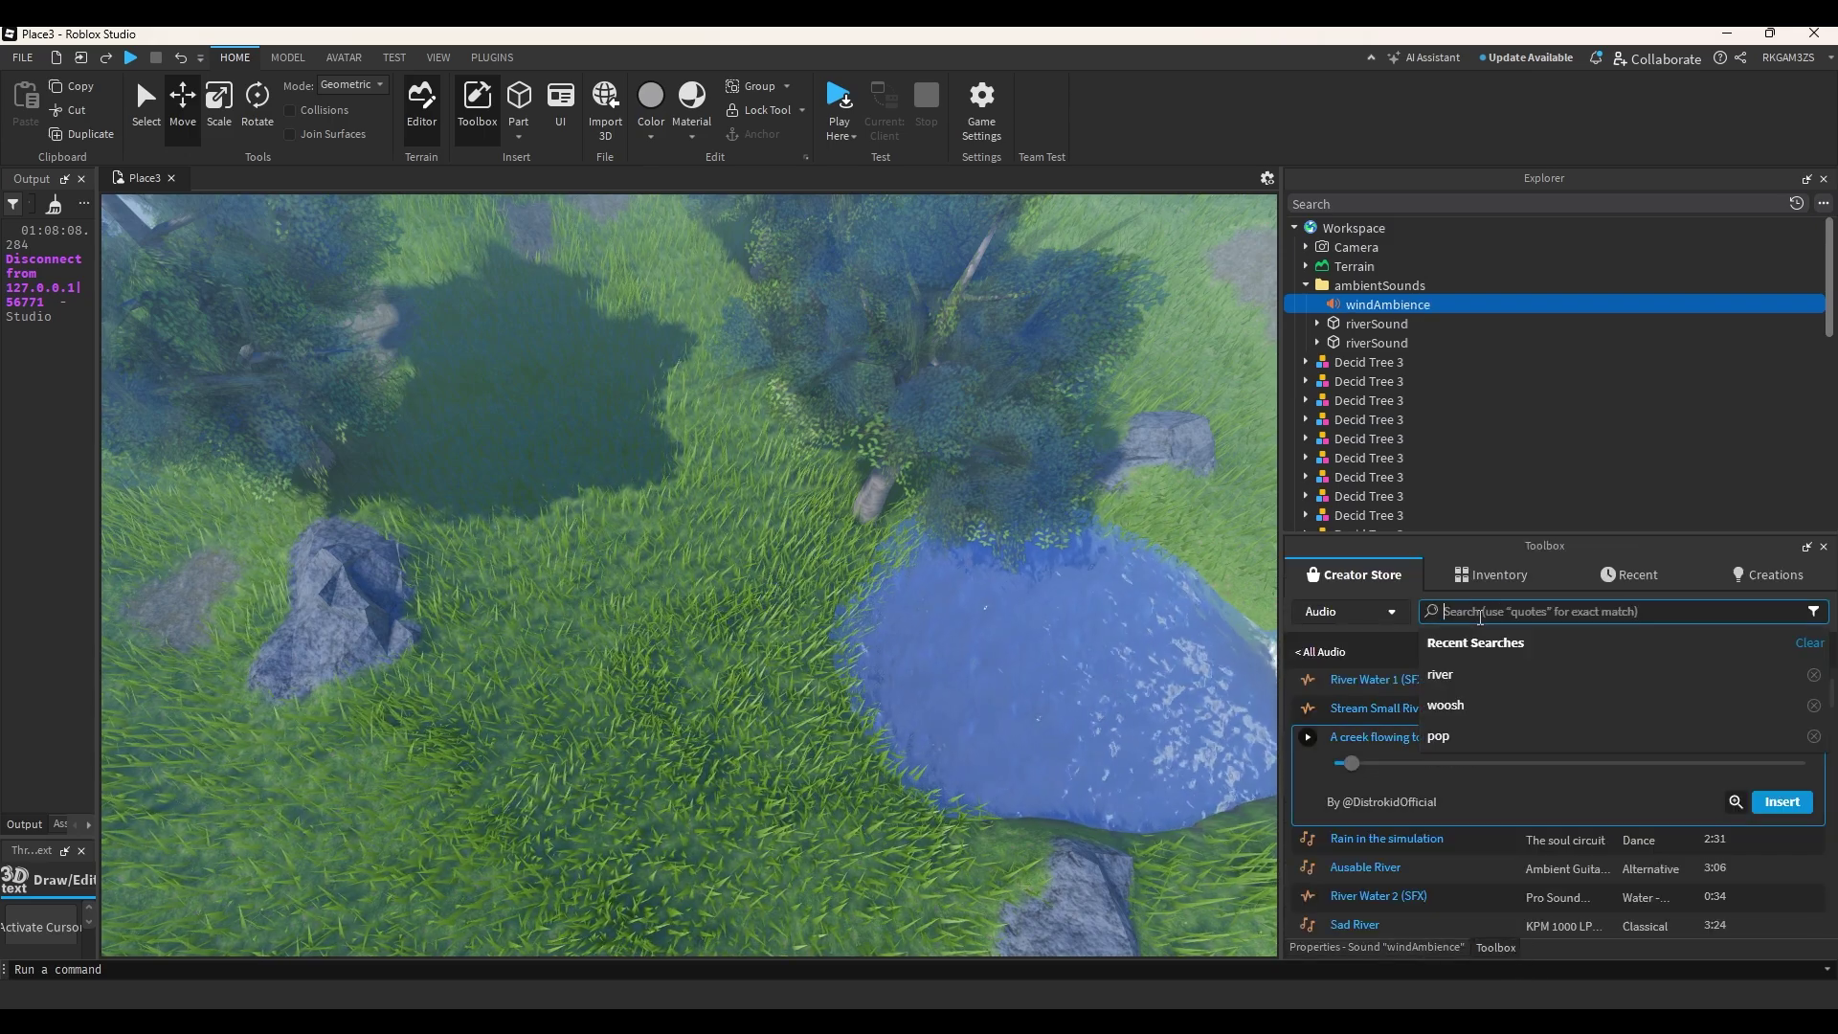
type("wind ambience")
key("ctrl+a")
key("BackSpace")
type("outsi")
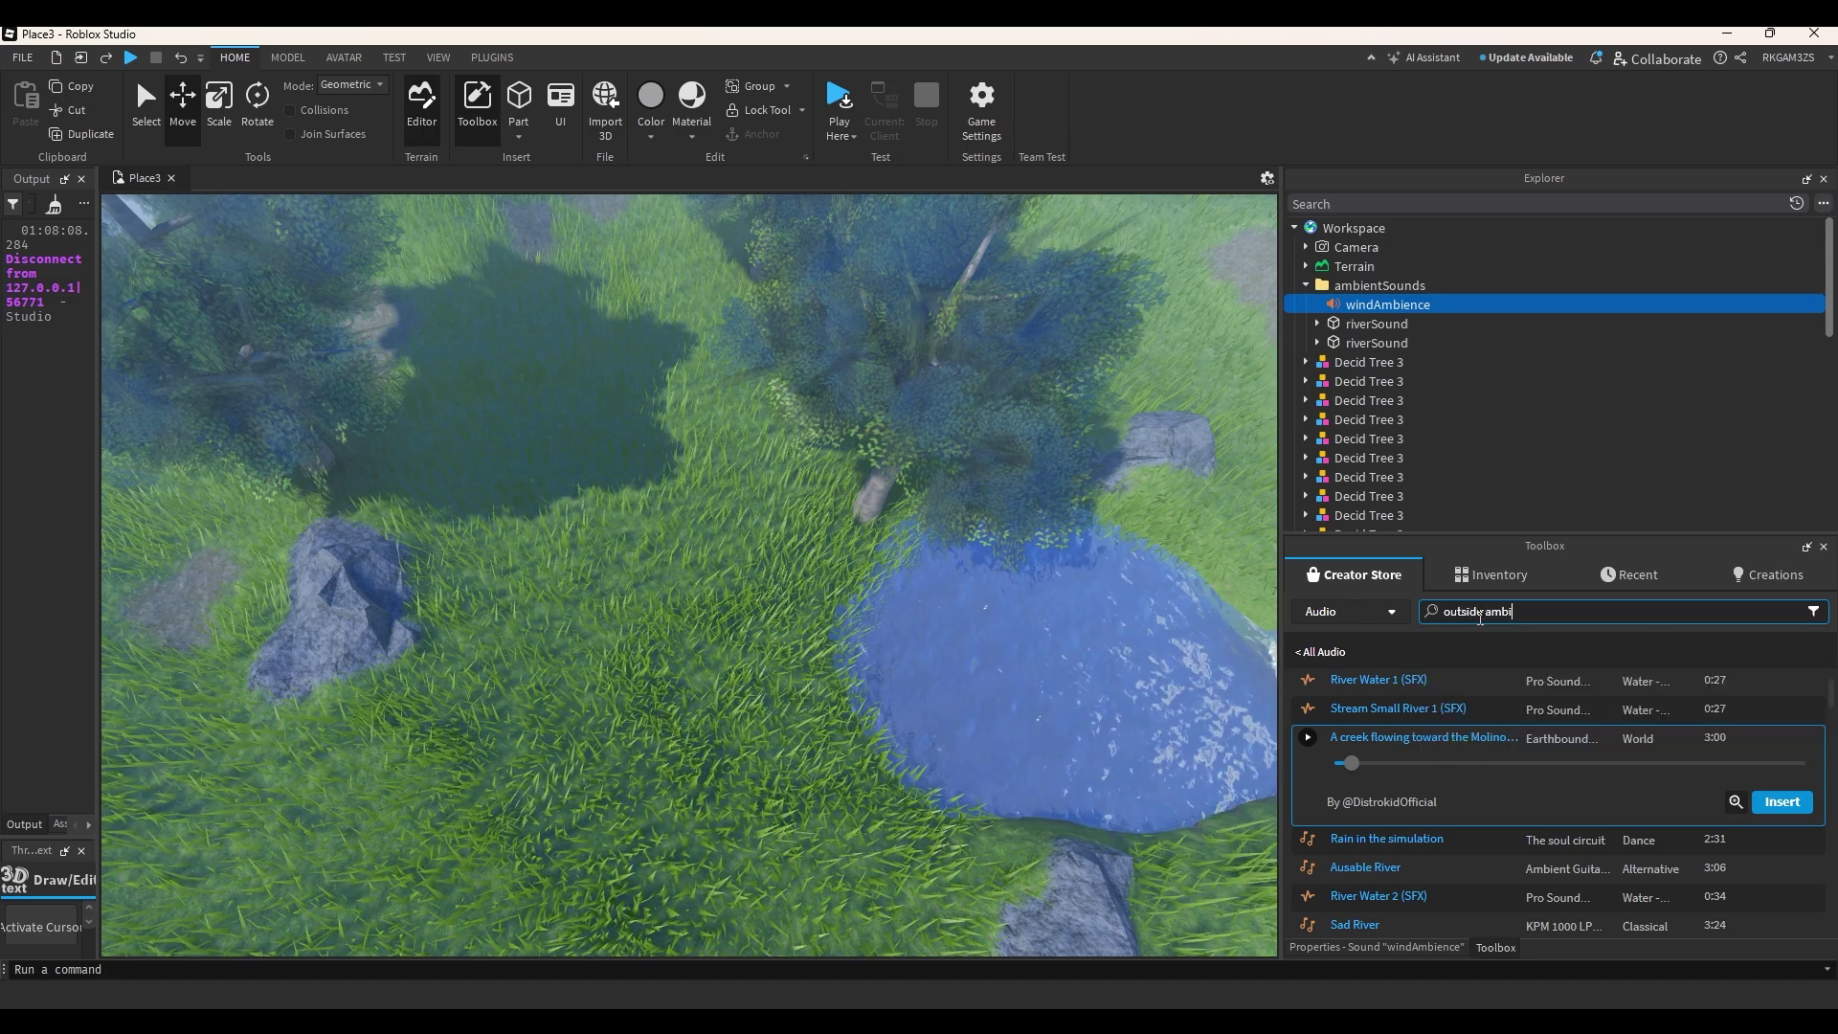
key("Return")
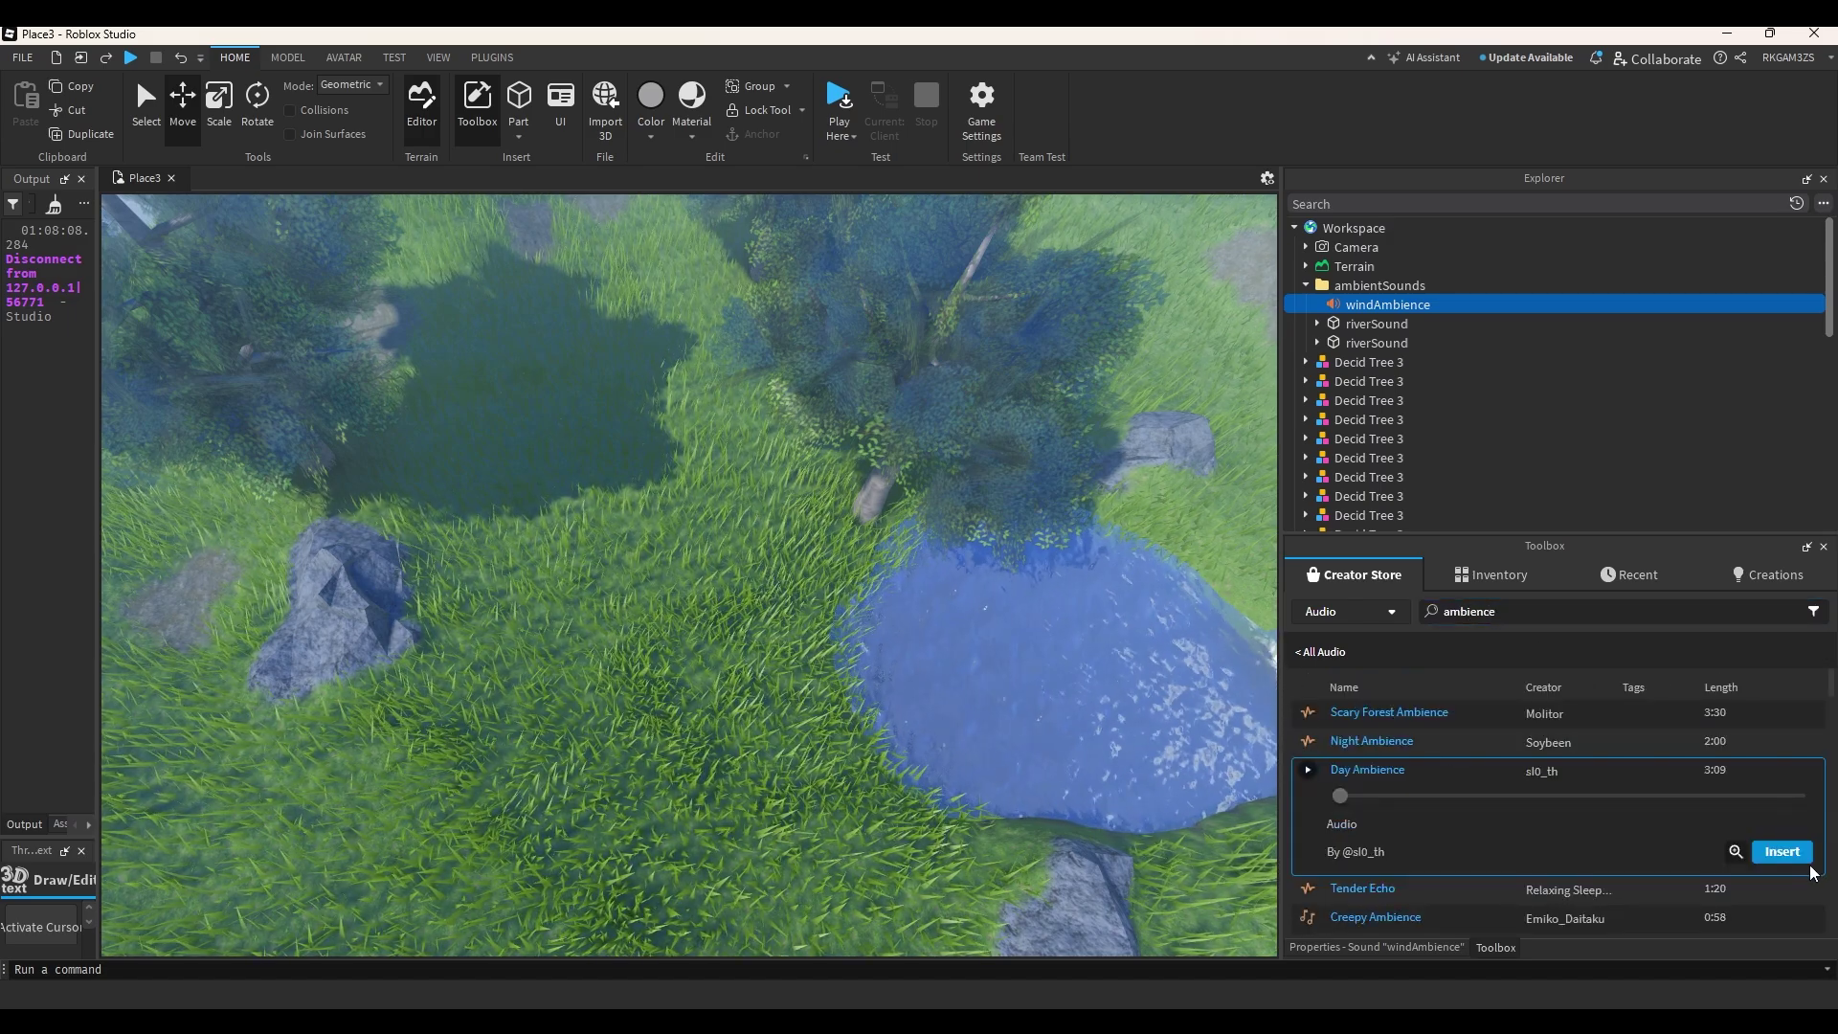
left_click(1734, 851)
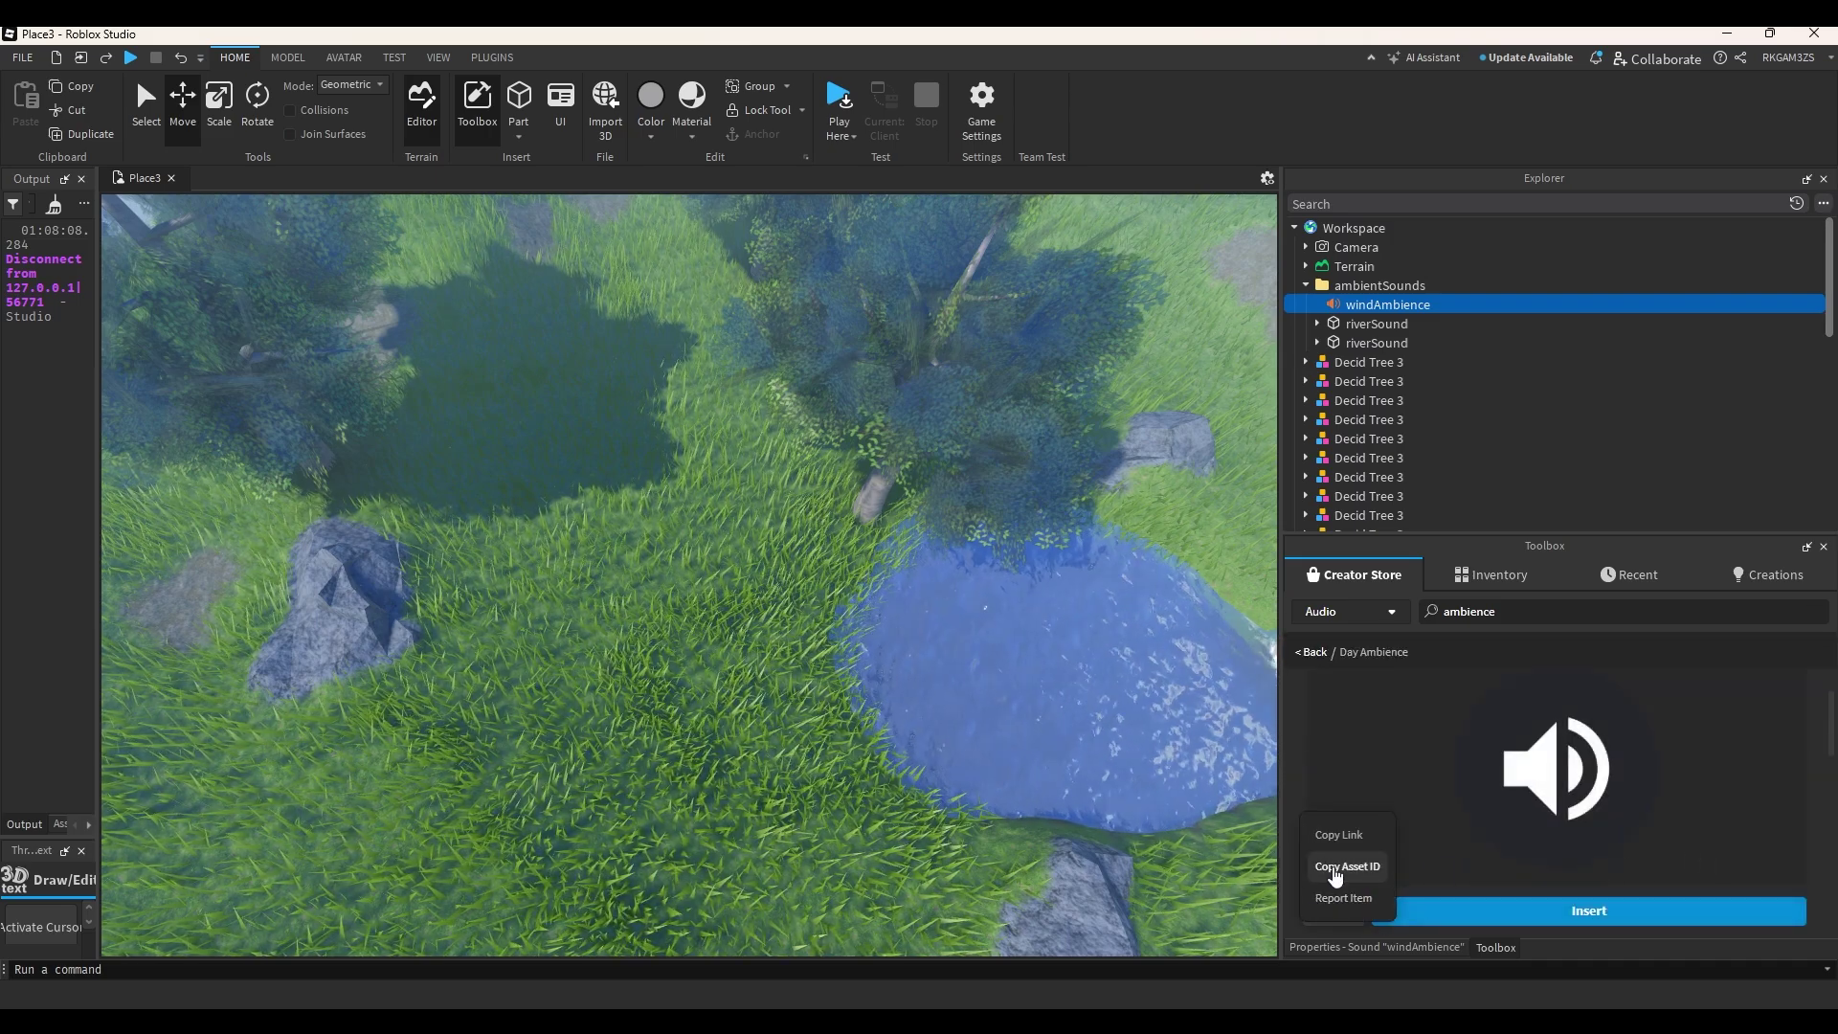
left_click(1388, 948)
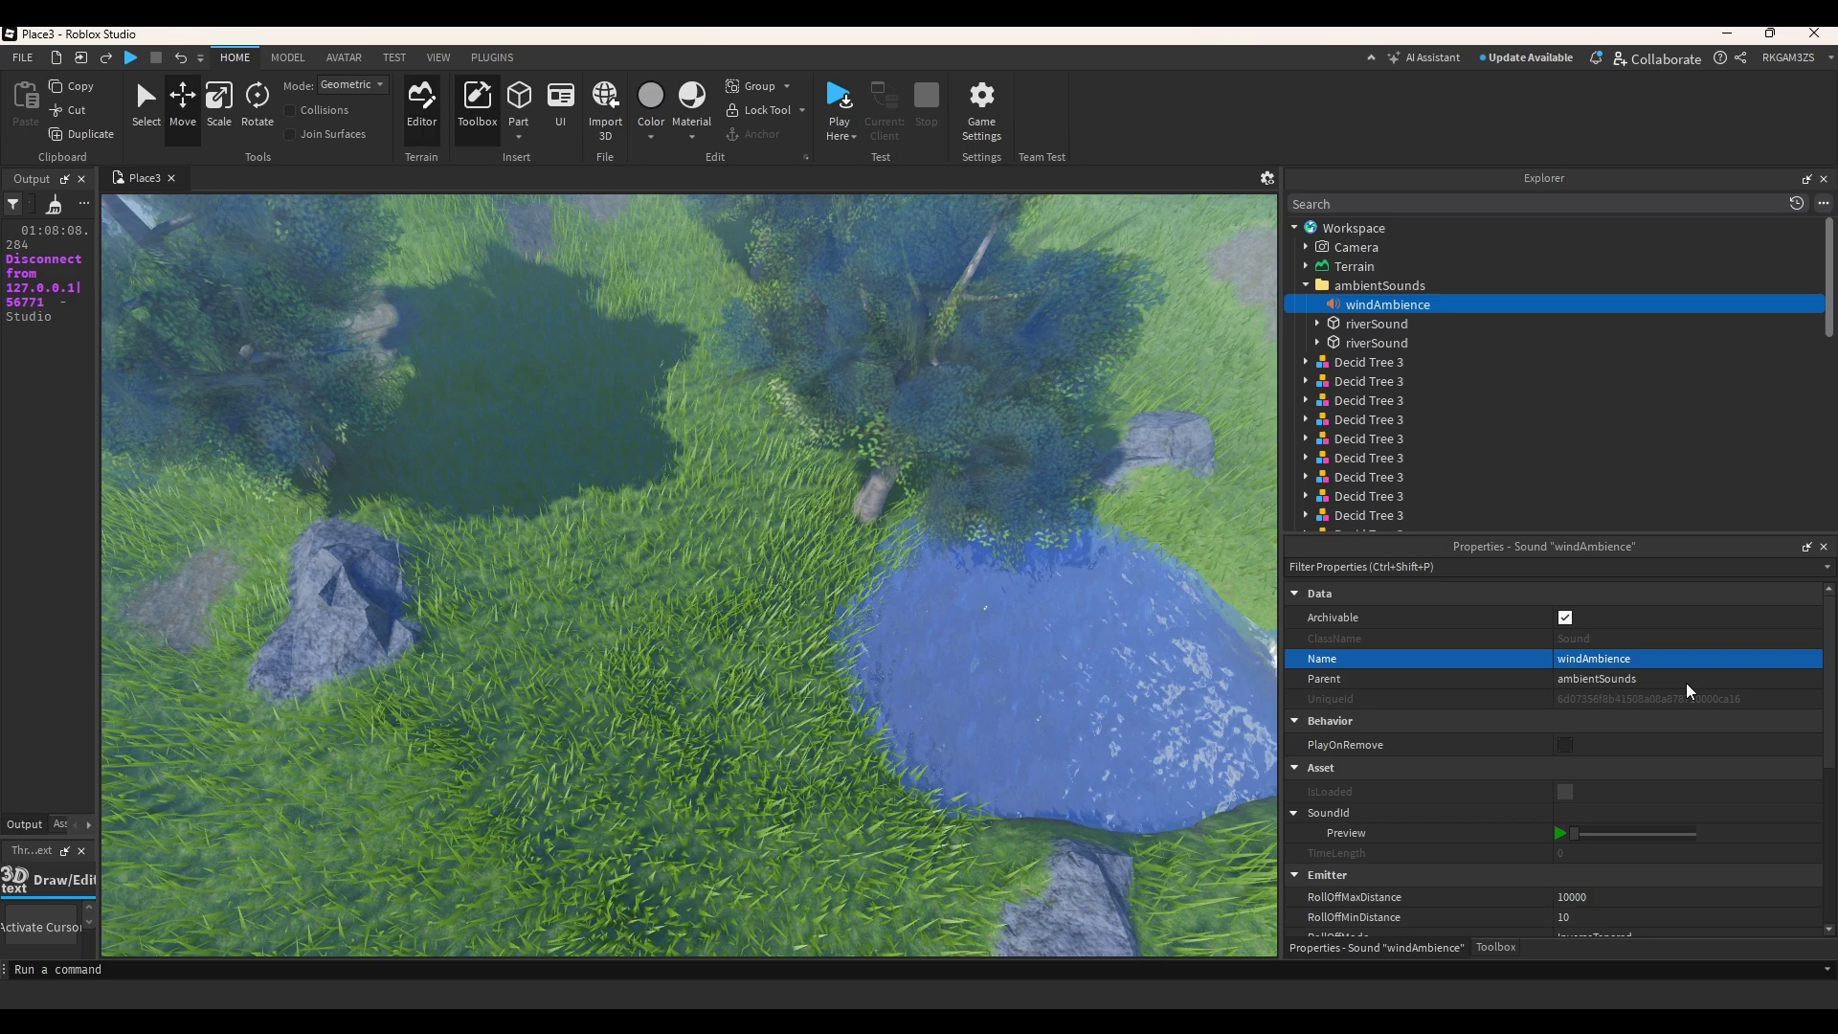
scroll(1675, 747, "down", 1)
scroll(1662, 829, "down", 4)
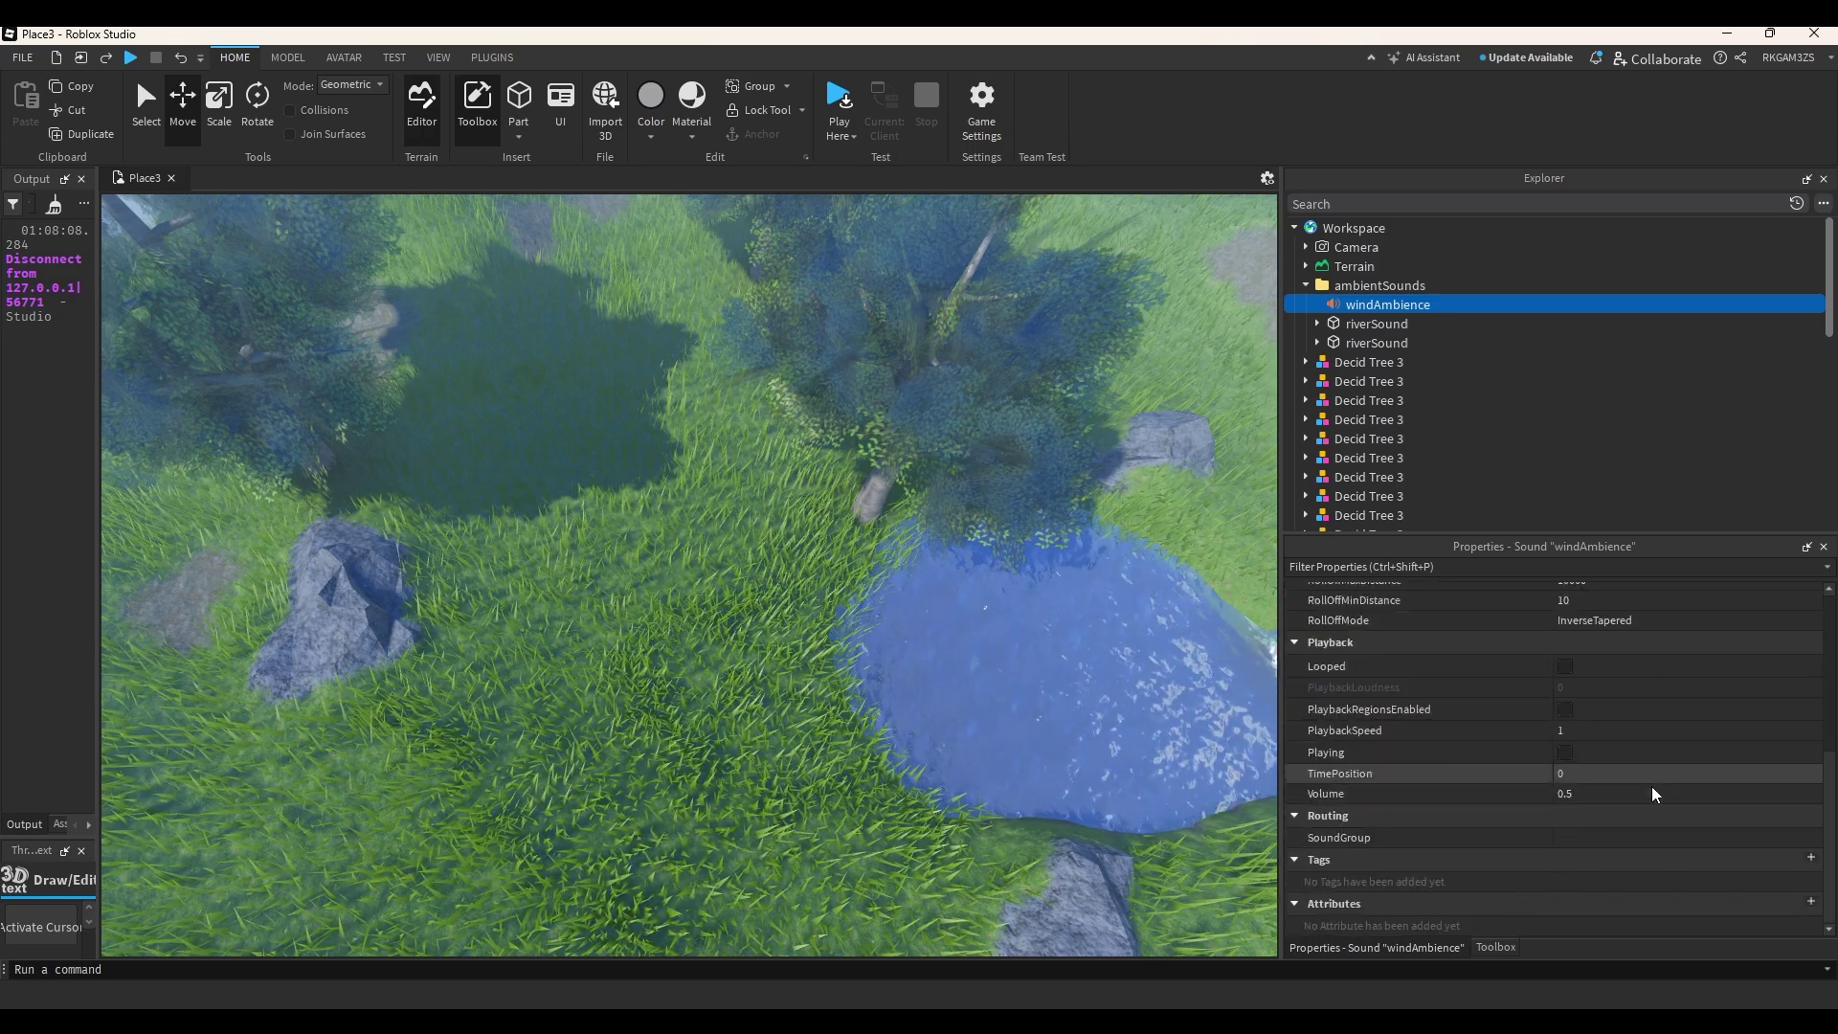
scroll(1603, 789, "up", 5)
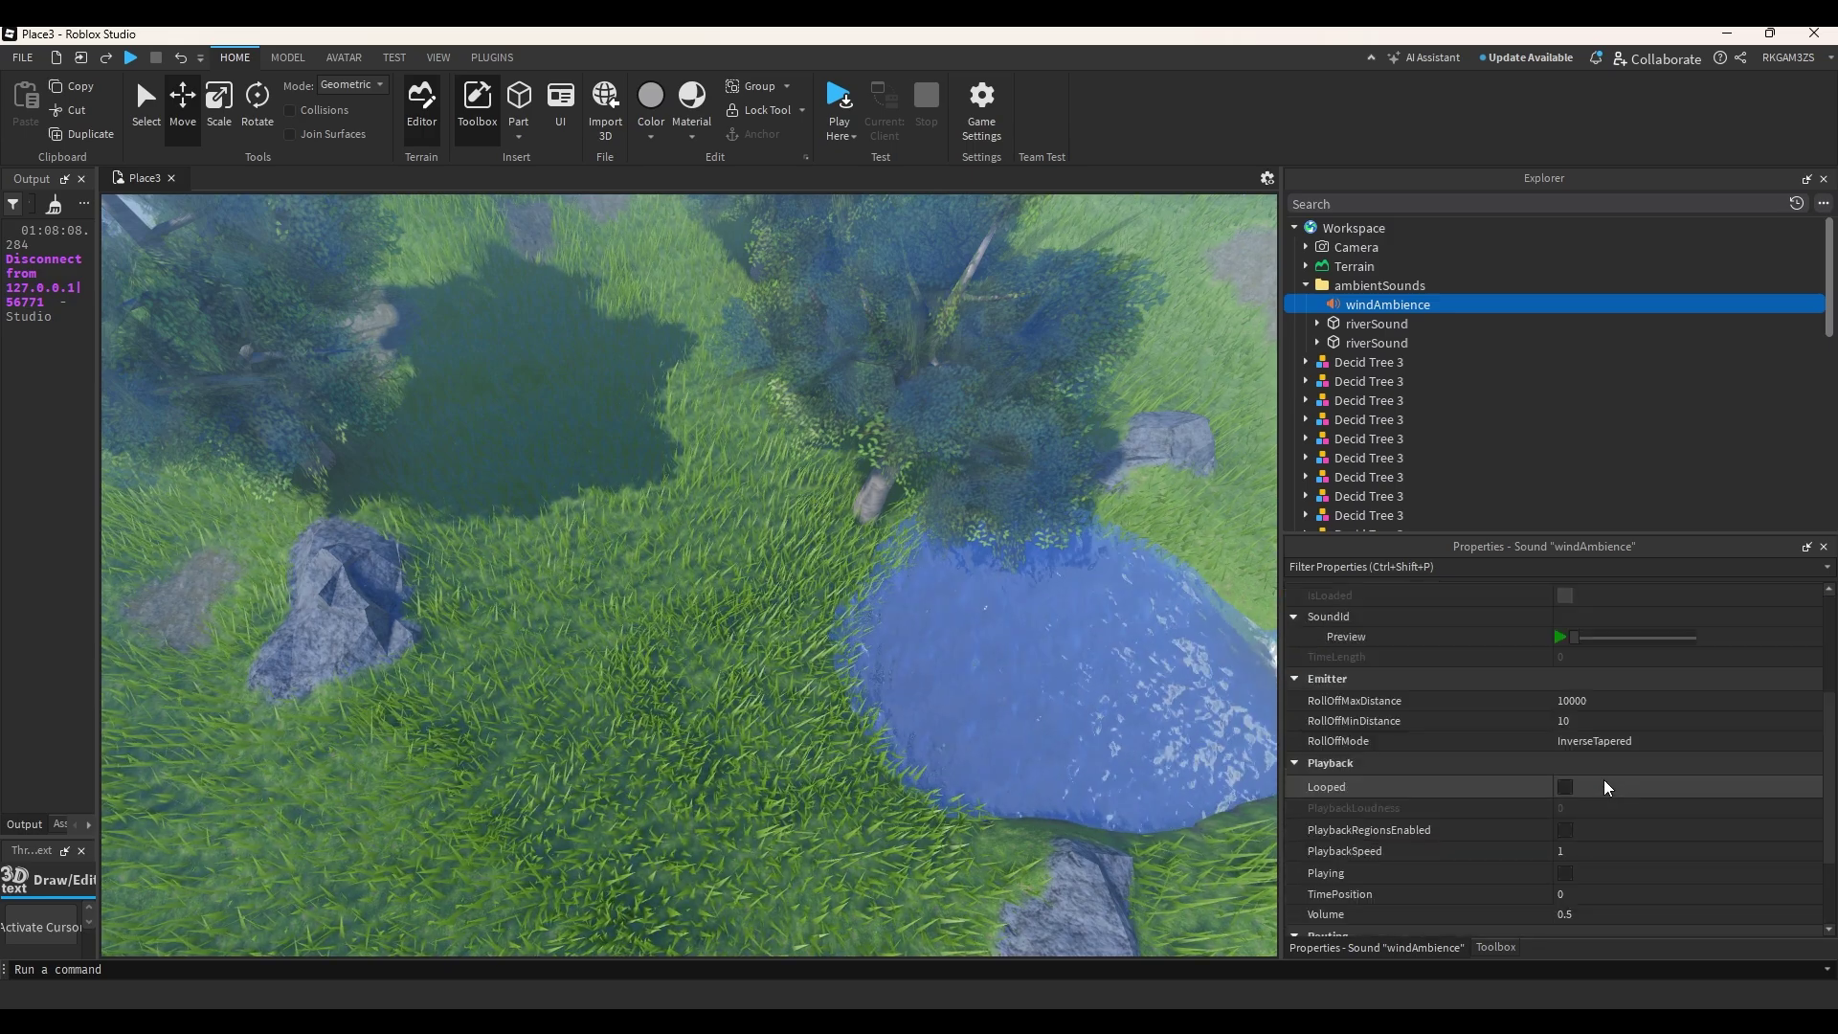
left_click(1605, 808)
key("ctrl+v")
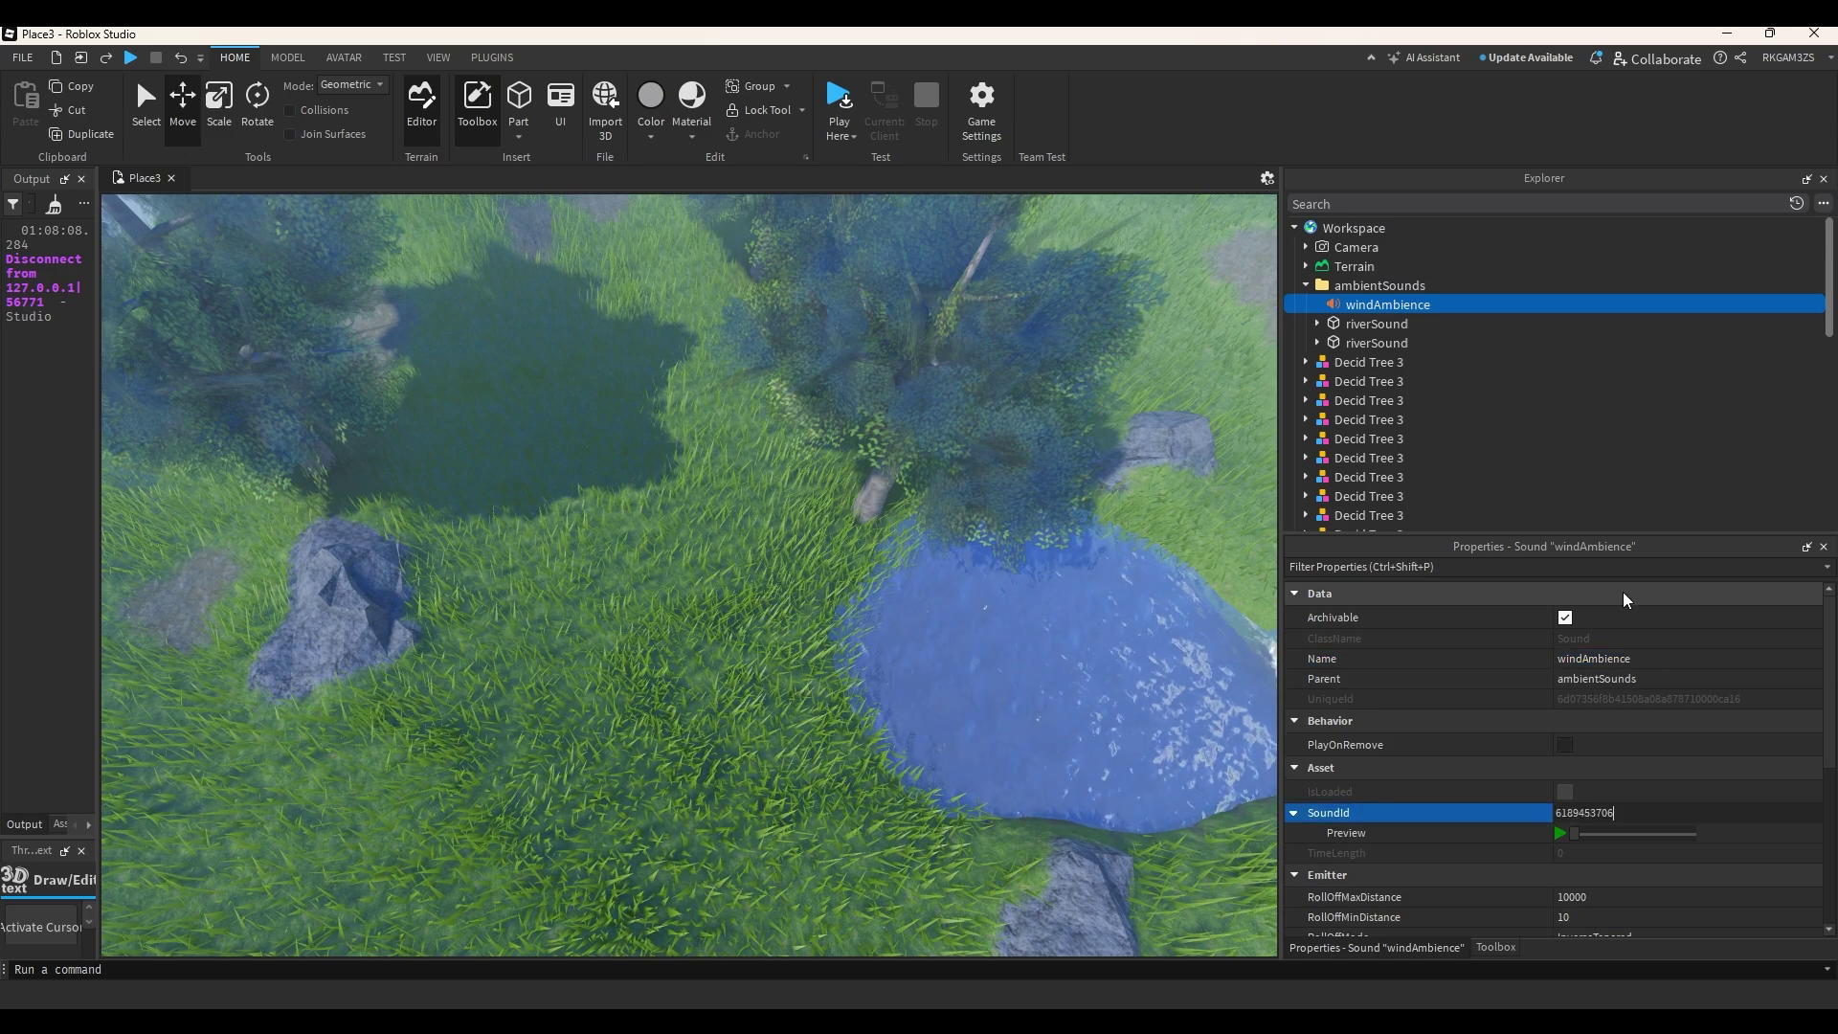
key("Return")
Set the Volume of the windAmbience sound to 0.2.
scroll(1620, 829, "down", 2)
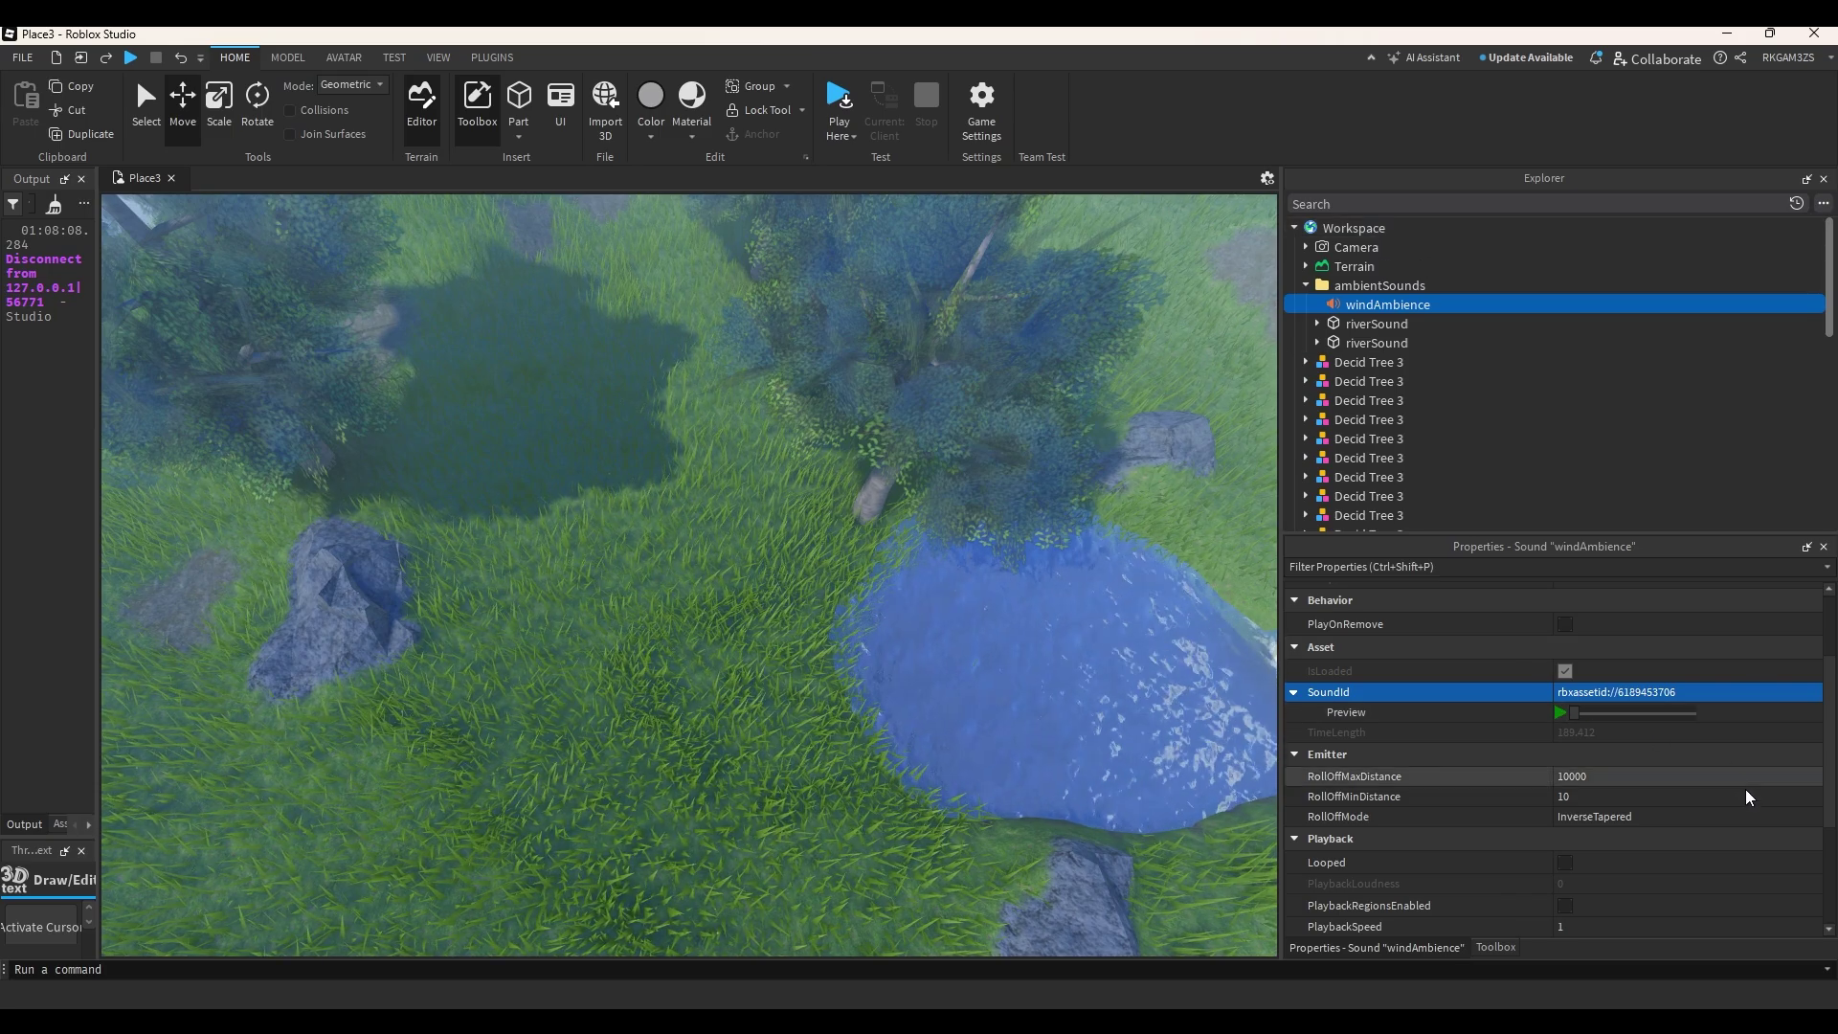
scroll(1714, 793, "down", 3)
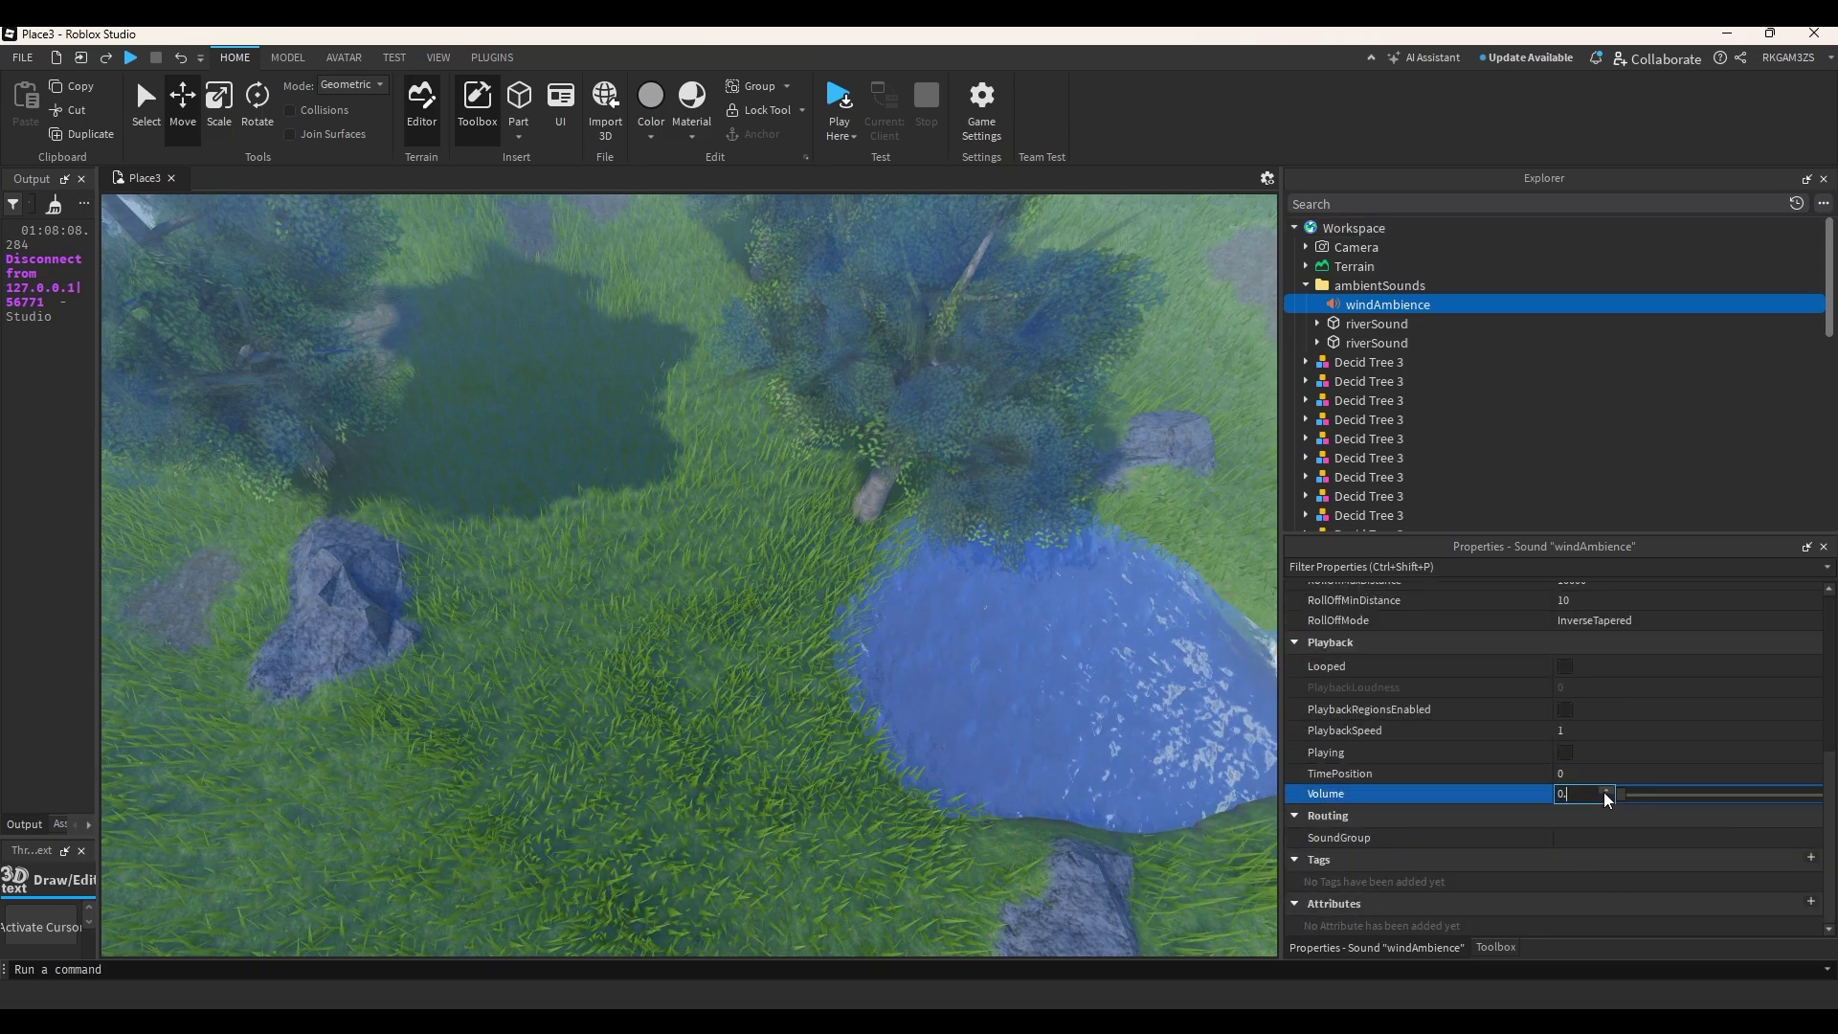
type("2")
key("Return")
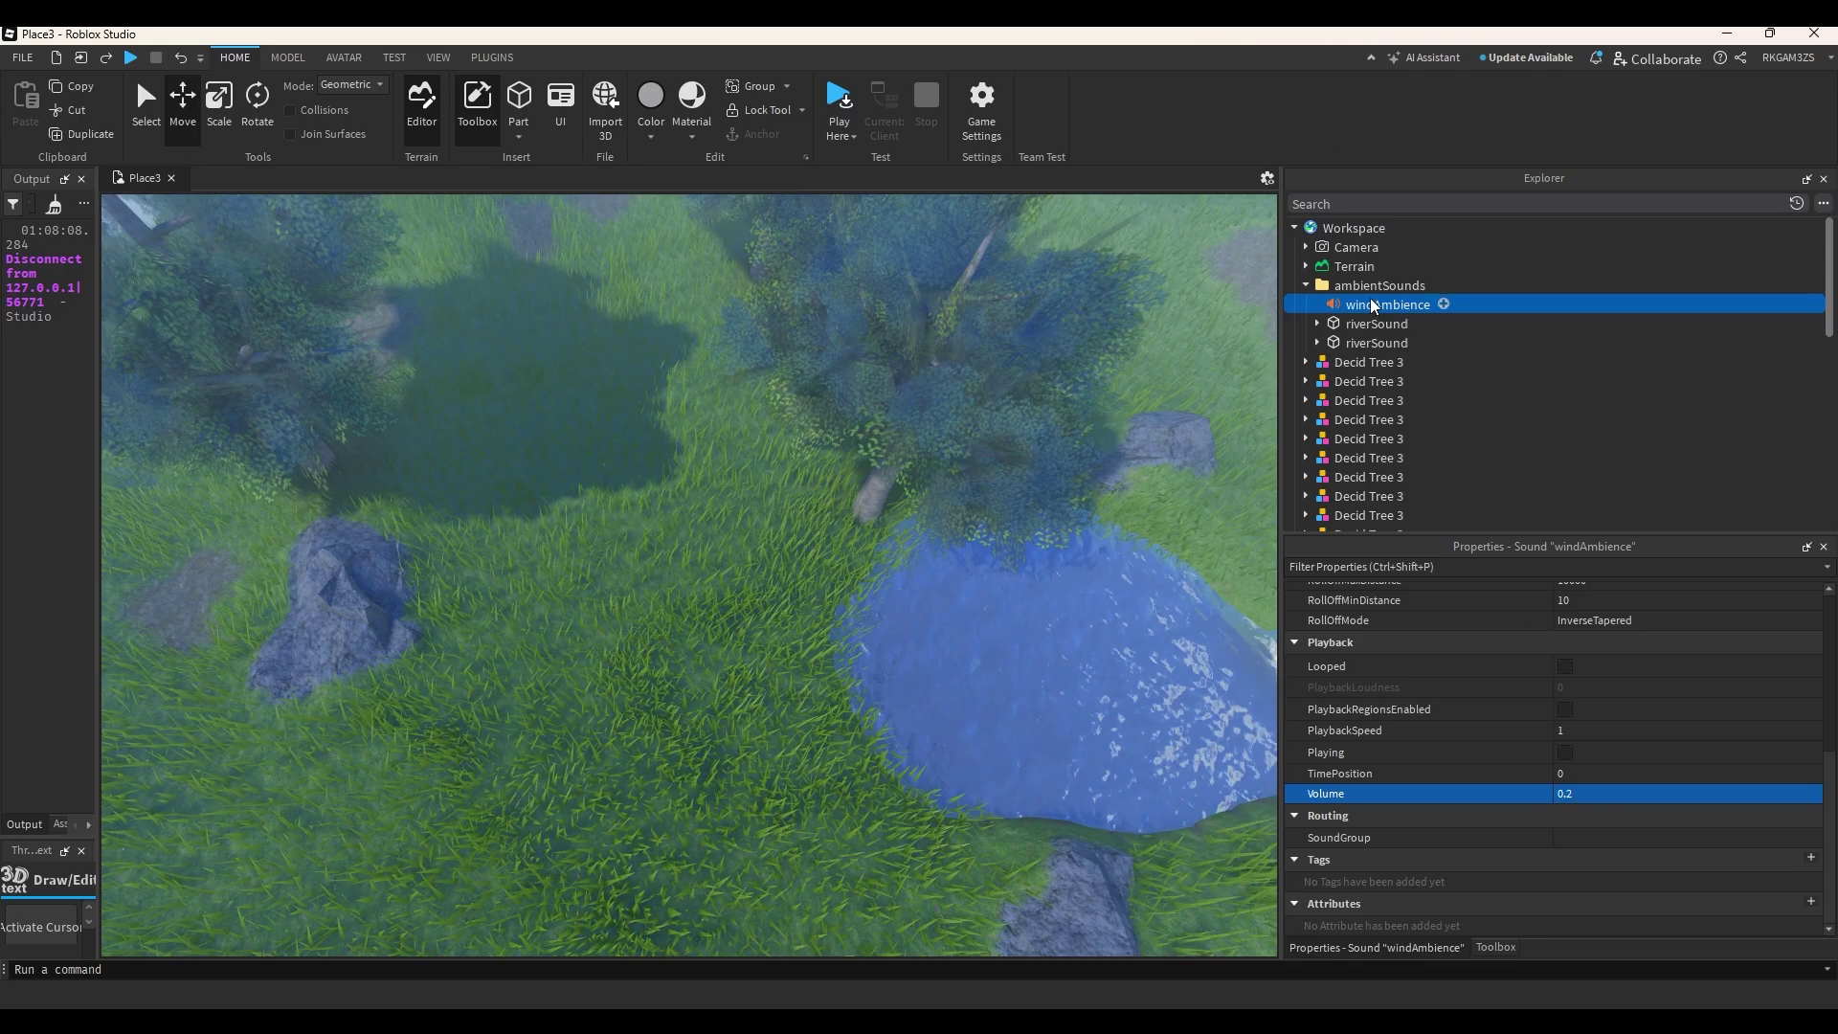
Play-test the scene briefly, stop the test, and enable Looped and Playing on the windAmbience sound.
left_click(837, 95)
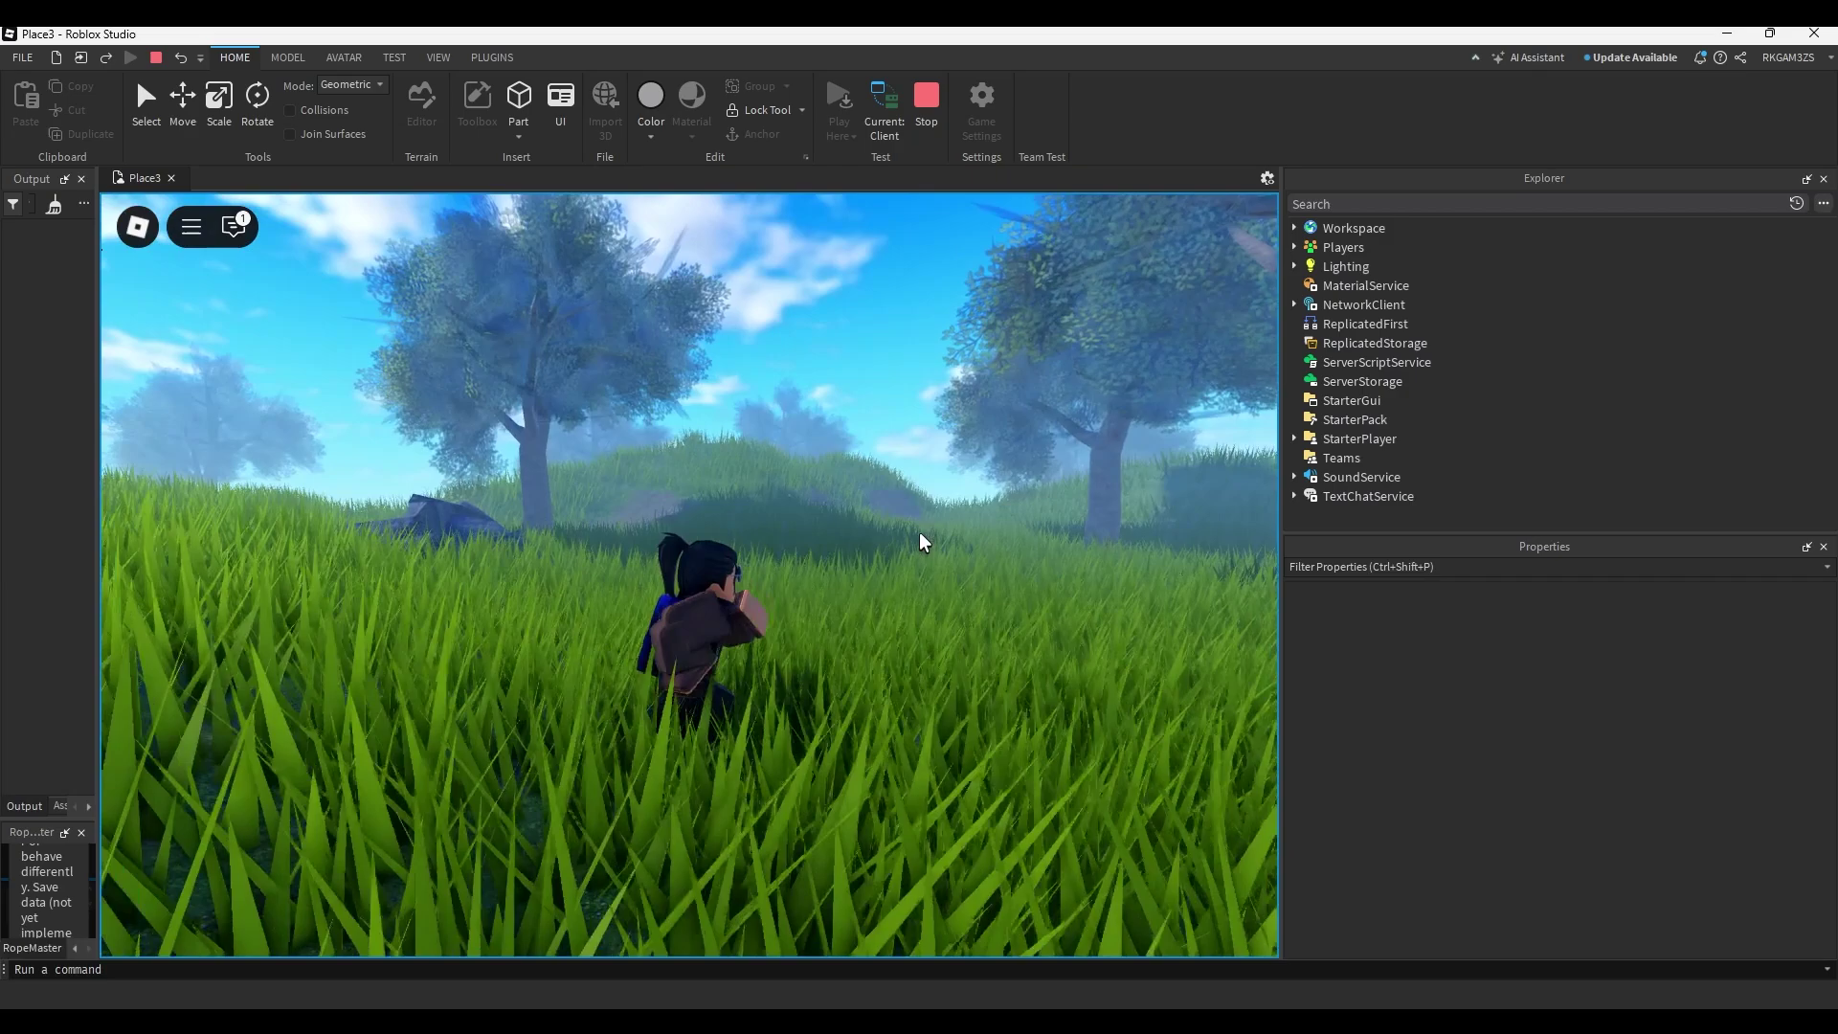
left_click(927, 100)
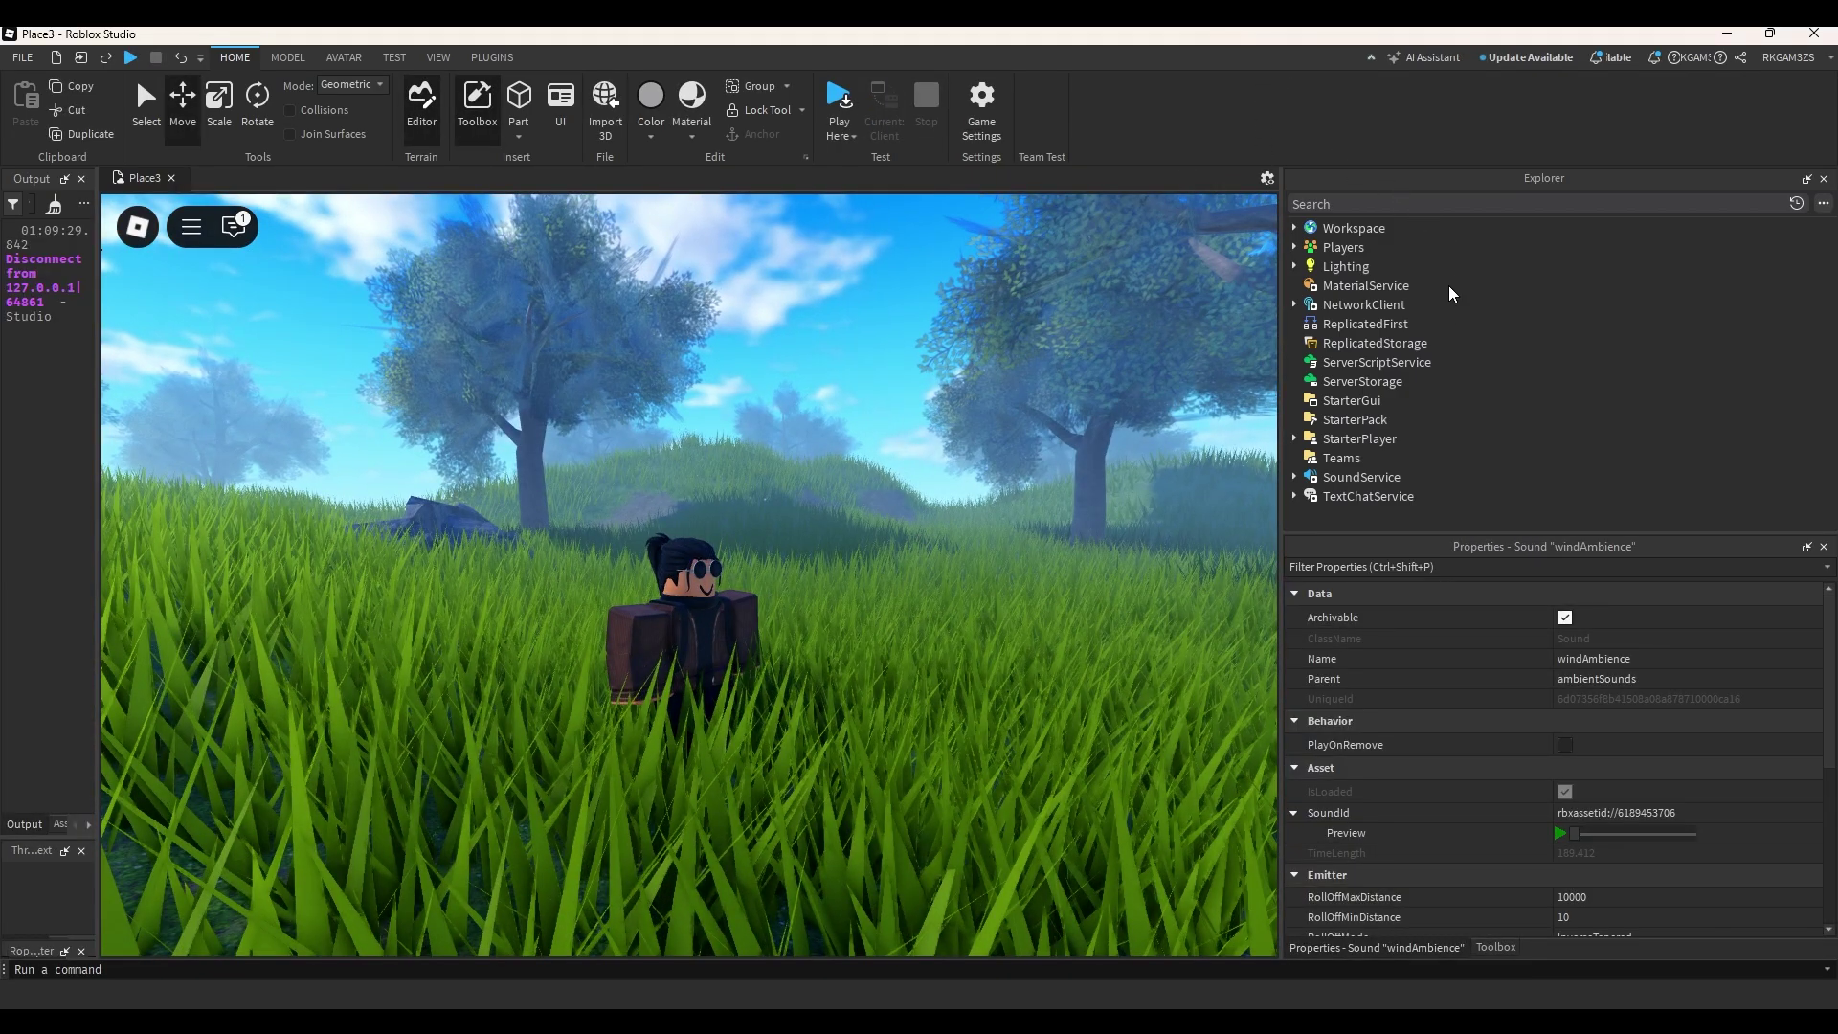
scroll(1675, 710, "down", 5)
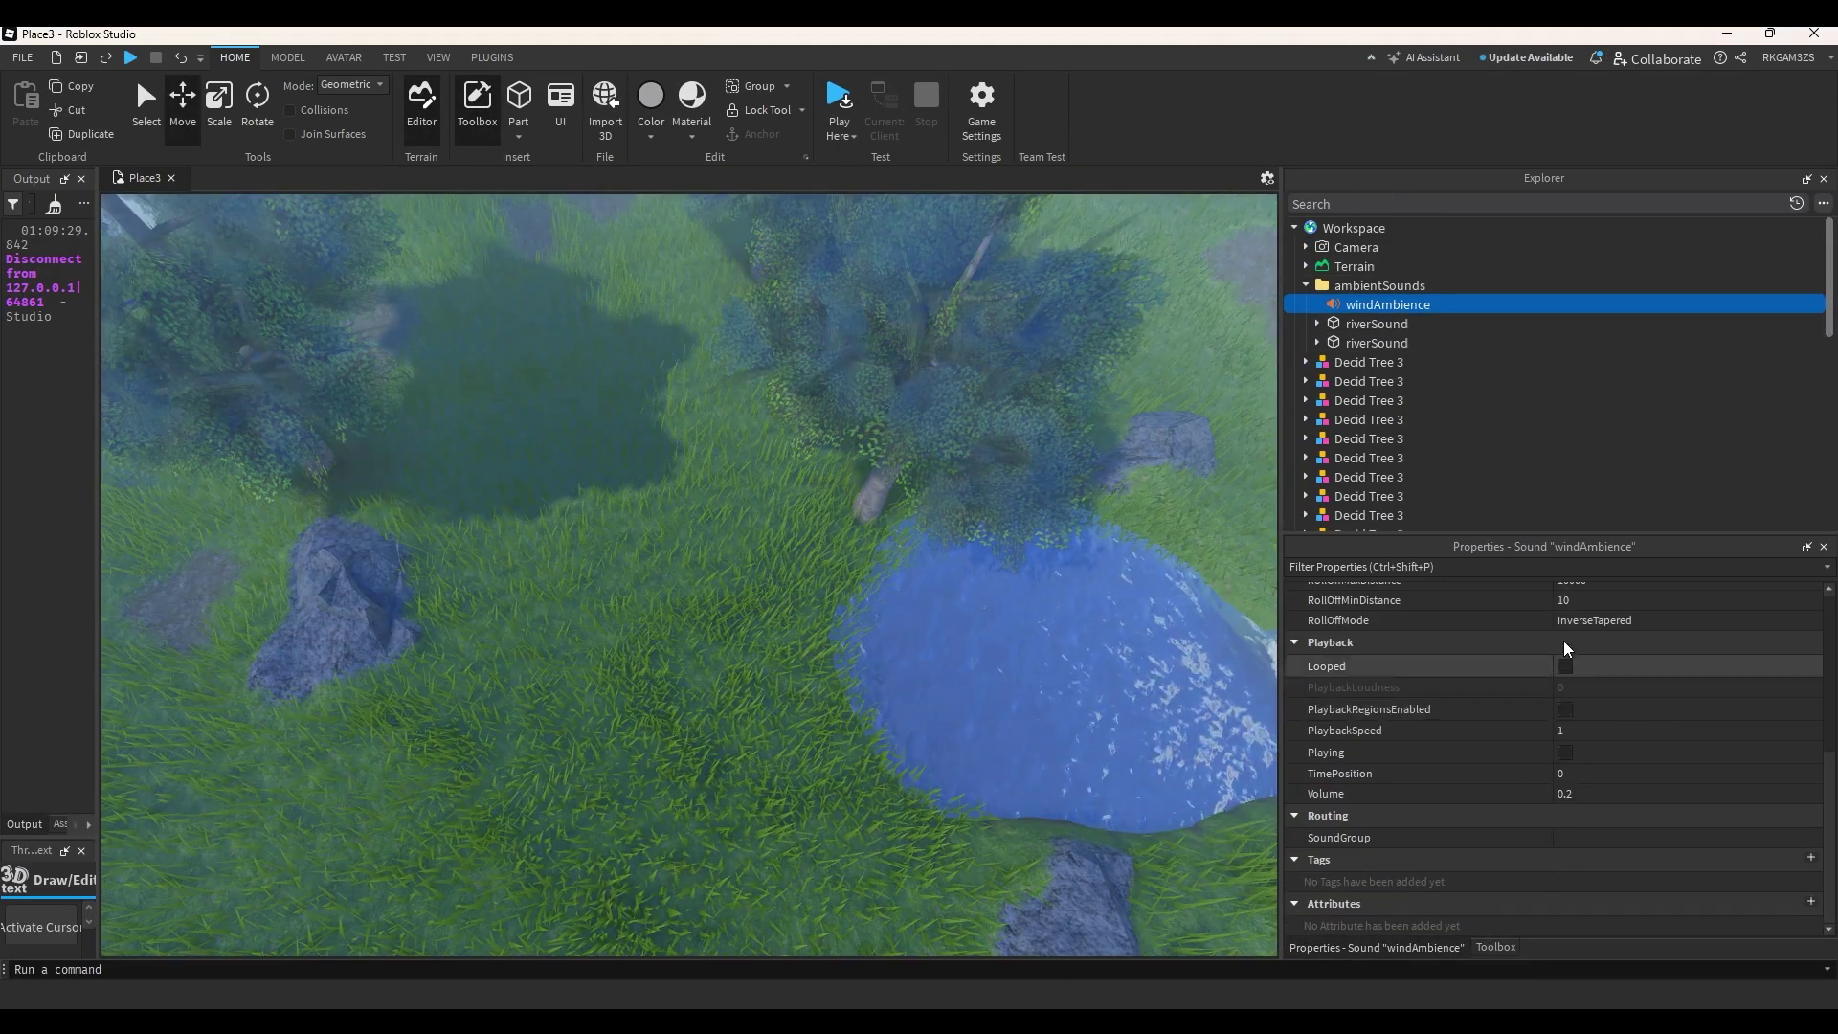
left_click(1565, 752)
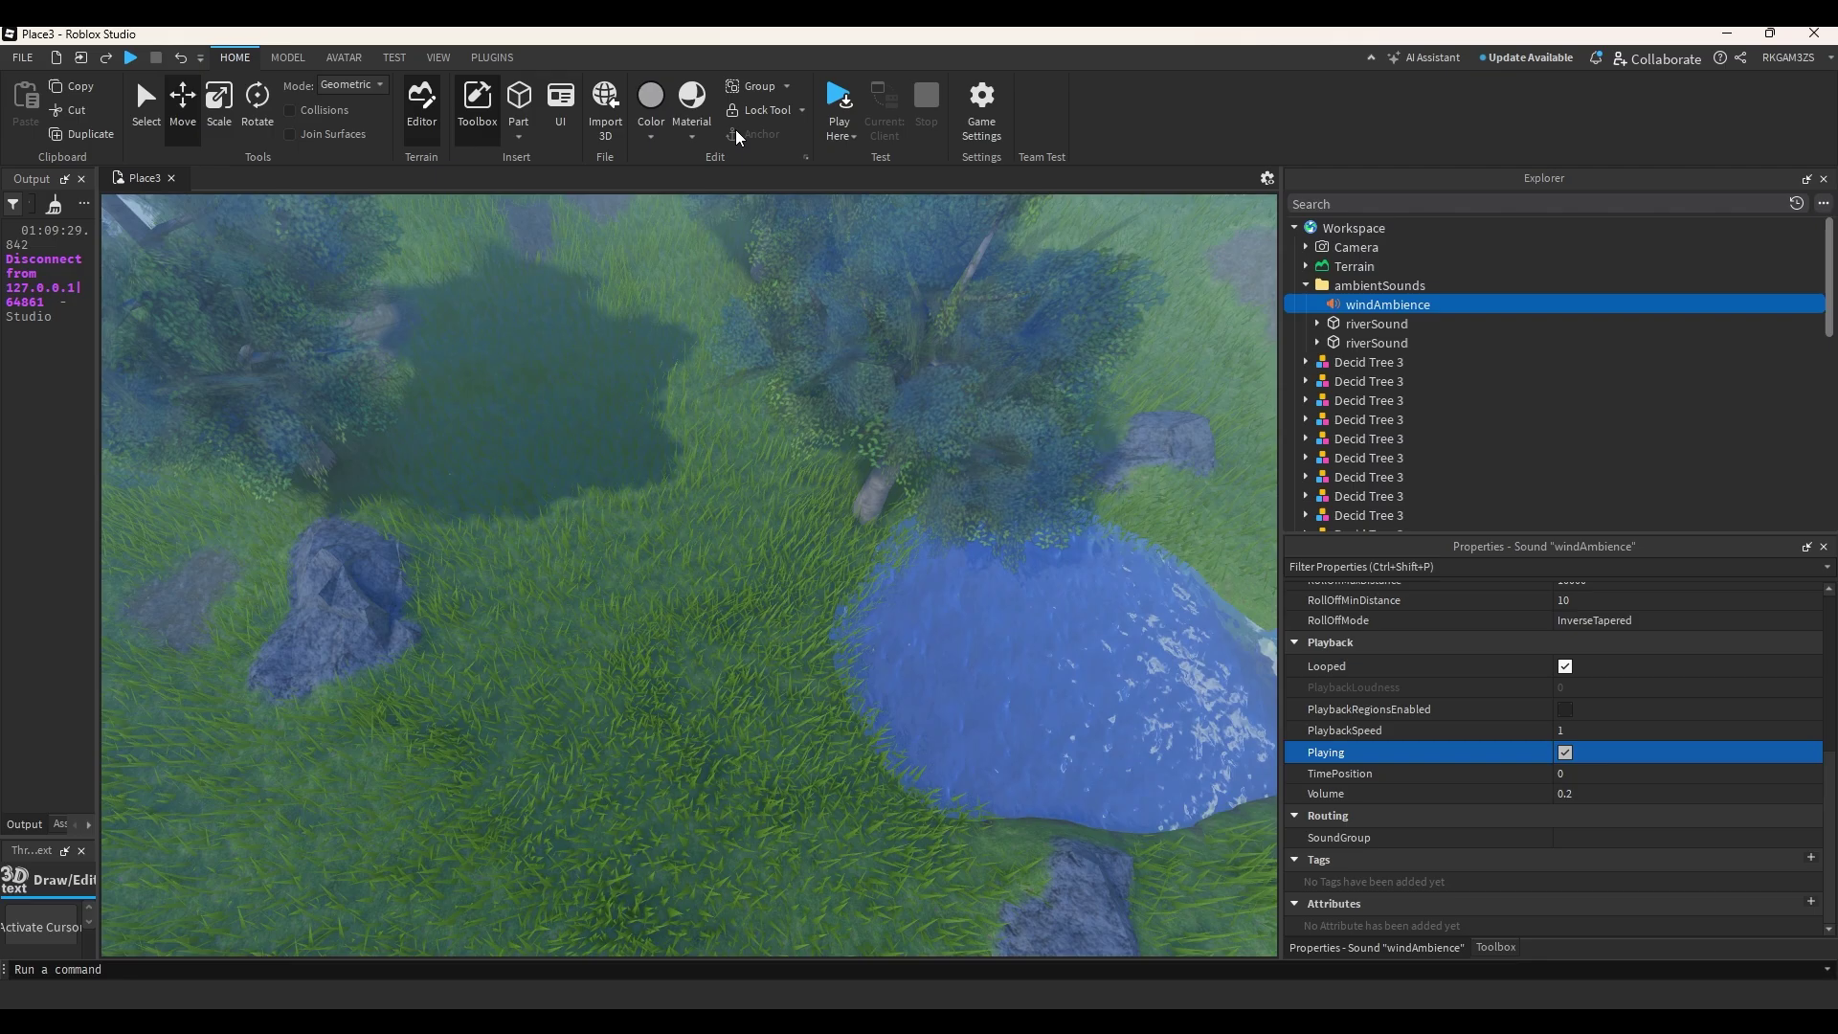
Play-test the scene, walk the character around in the grass by the pond, and stop the test.
left_click(841, 108)
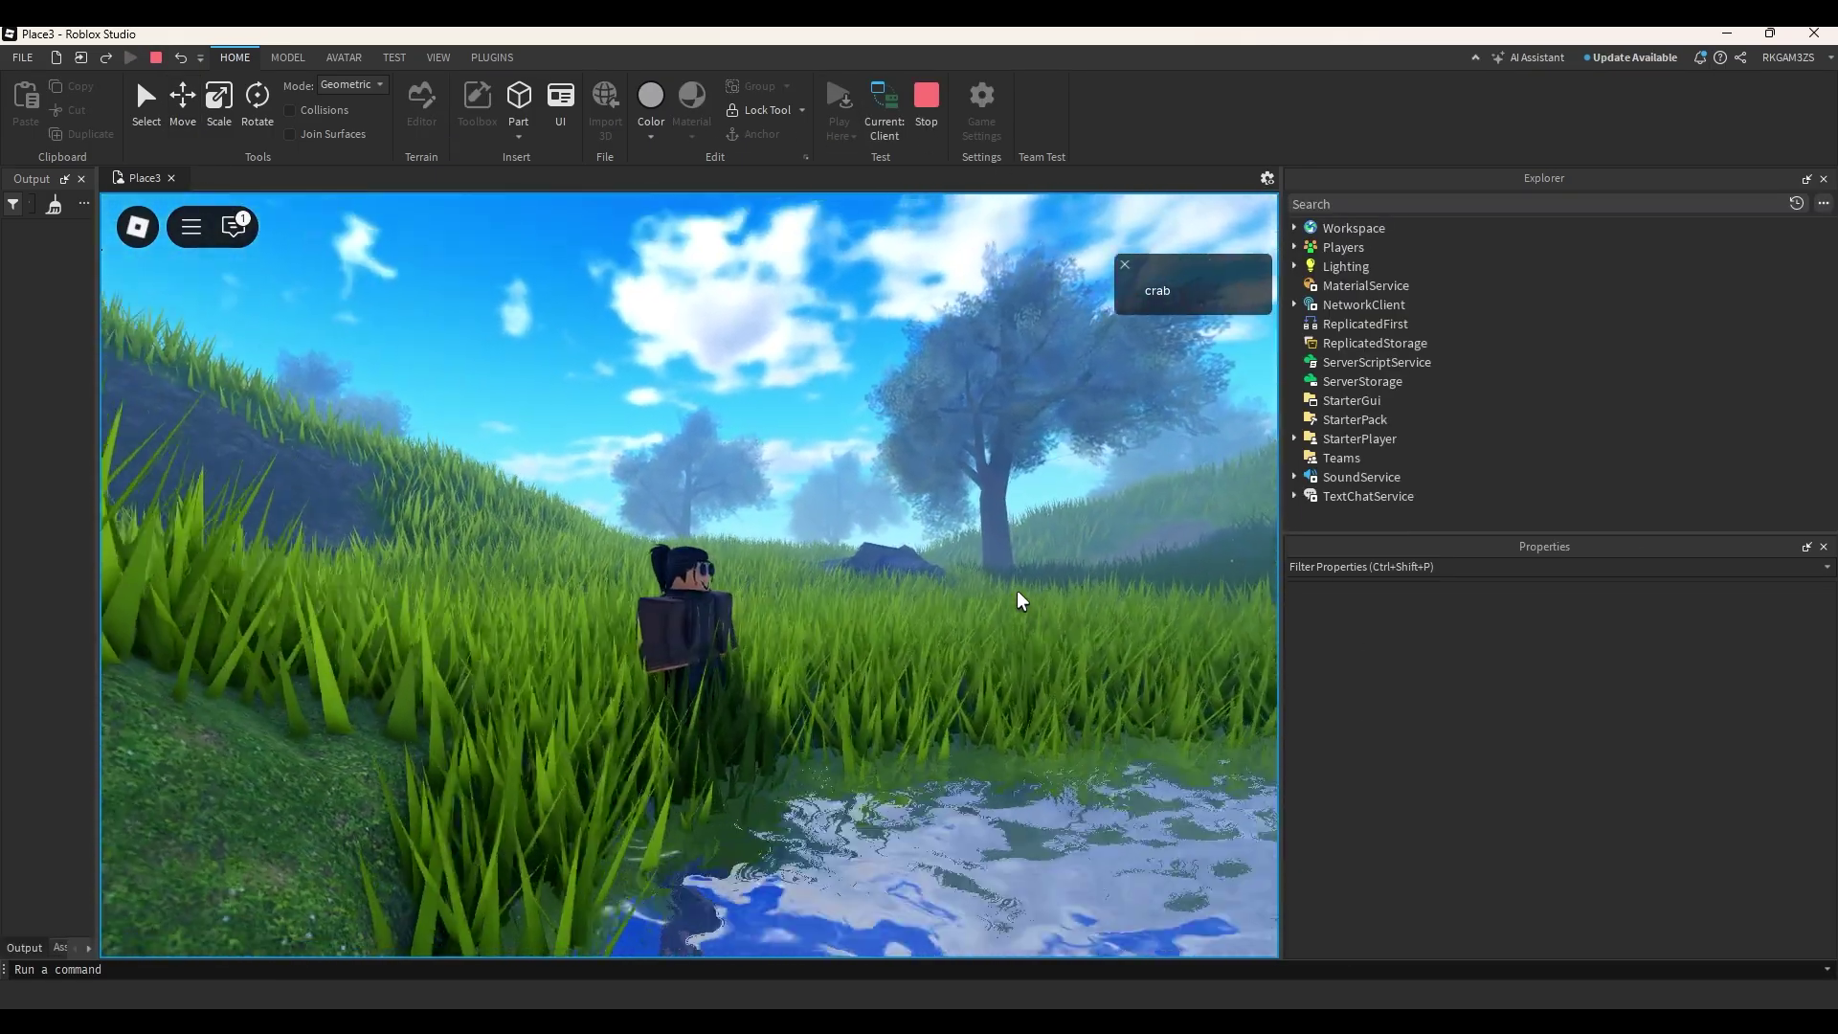
key("a")
key("d")
key("w")
key("s")
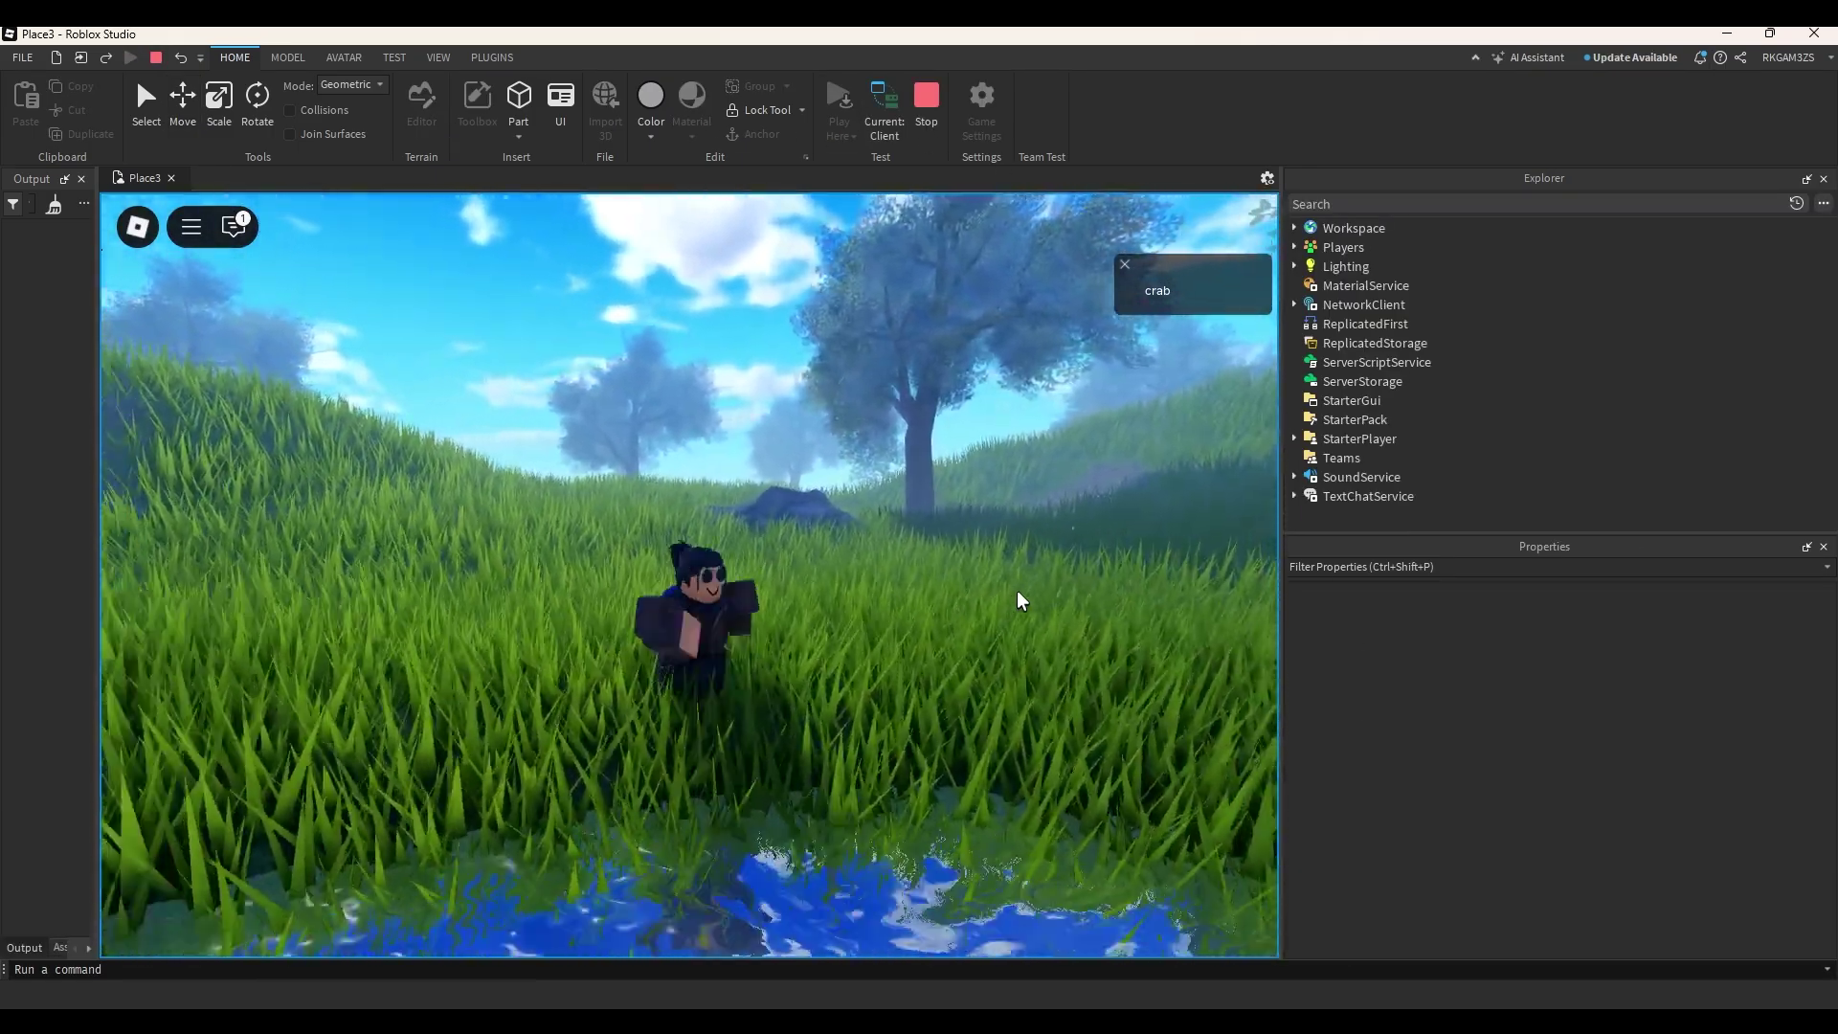
right_click_drag(1016, 589, 1032, 573)
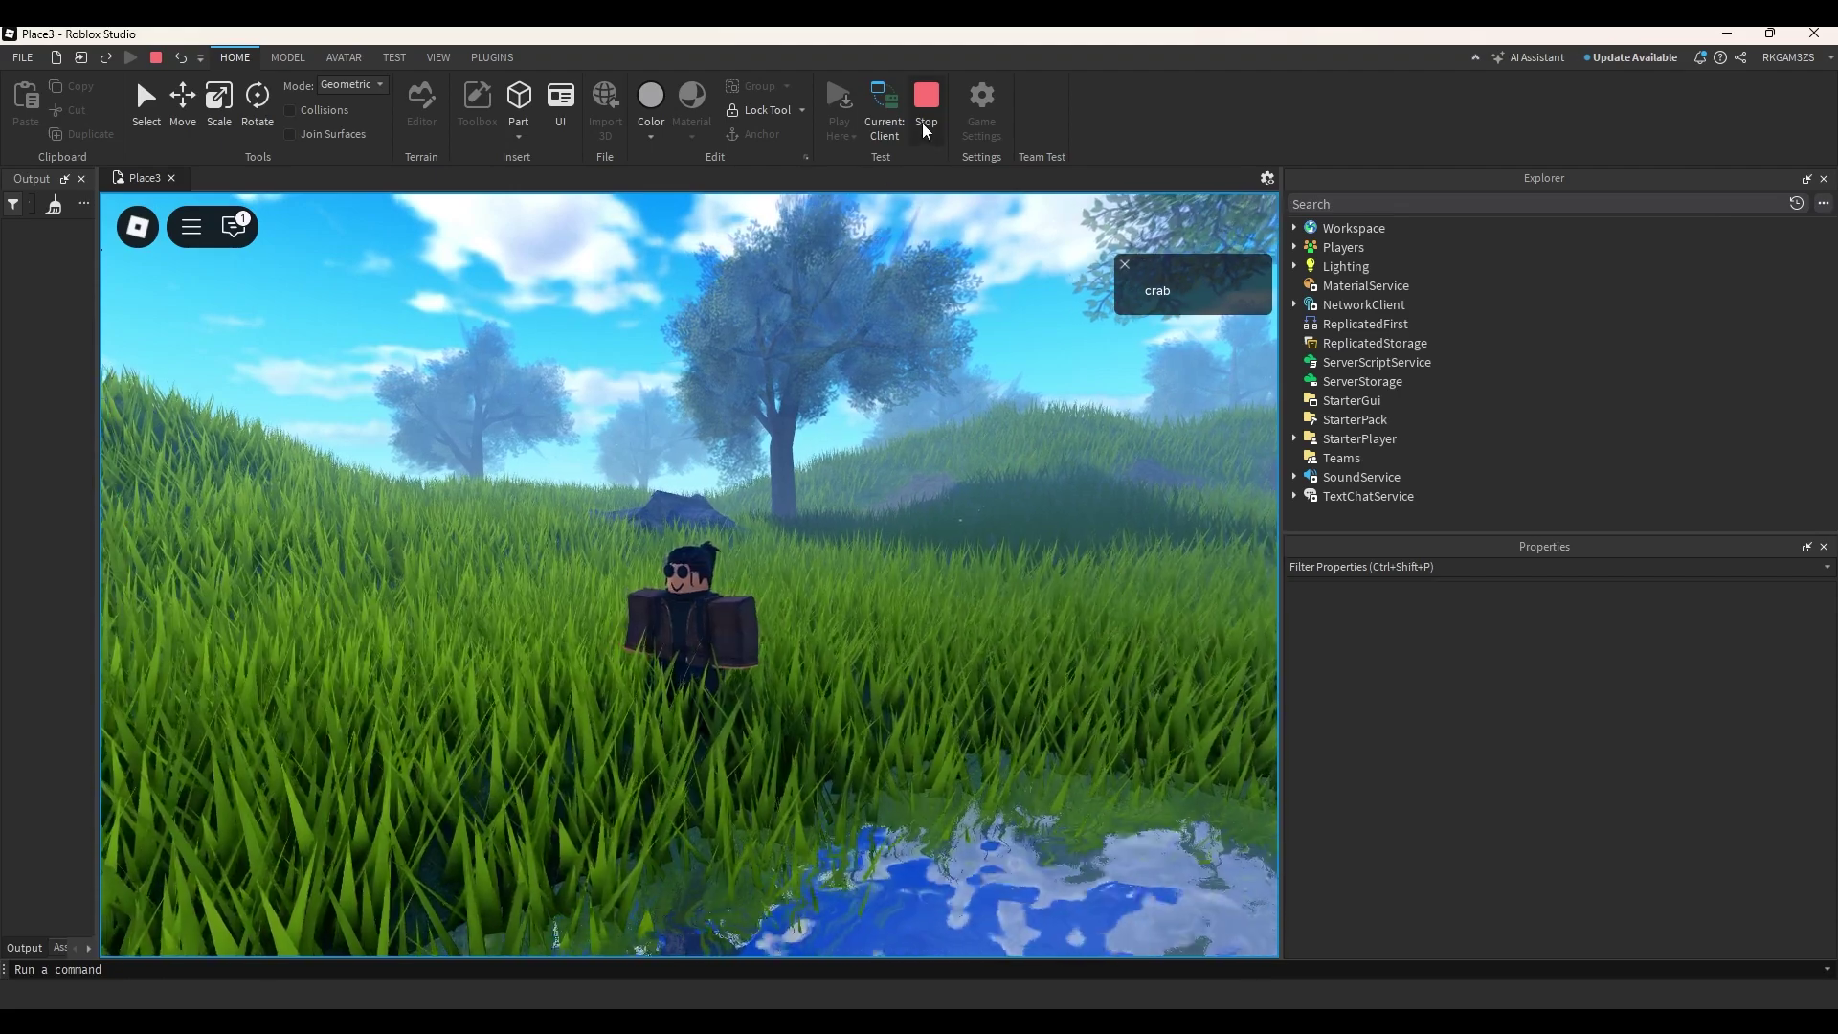
left_click(925, 107)
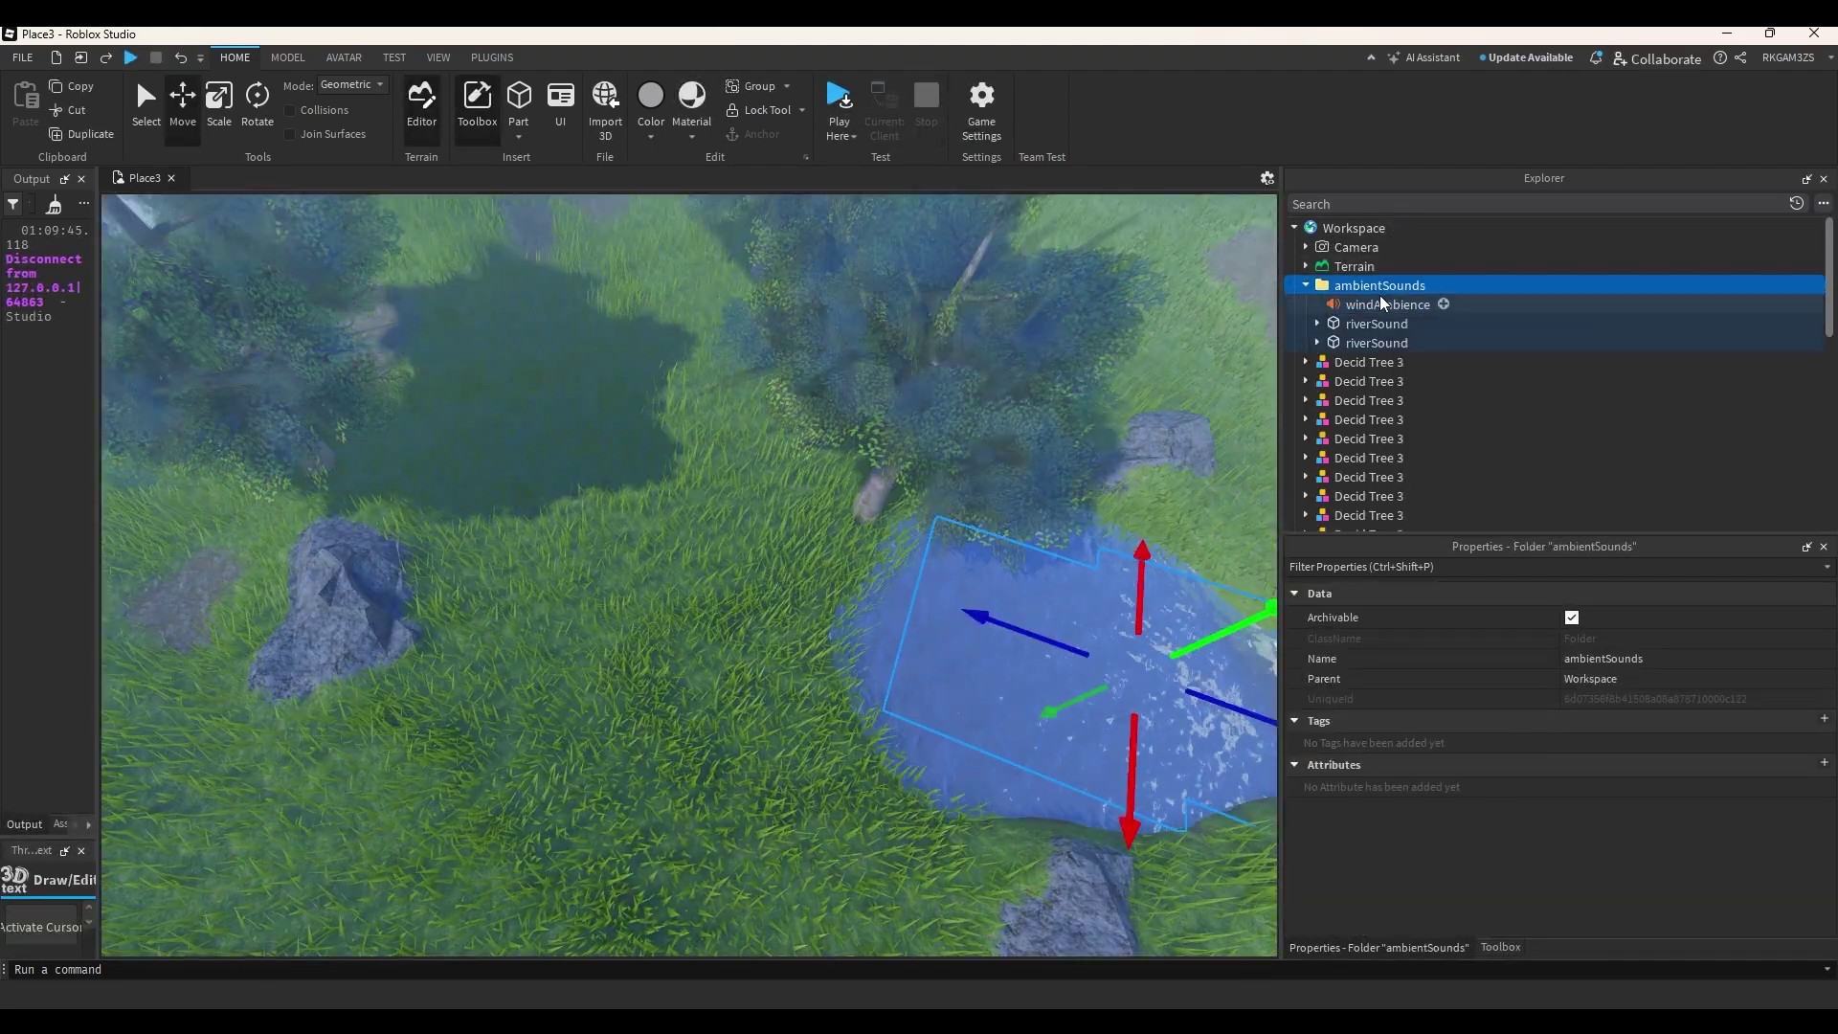
Rename the windAmbience sound to outsideAmbience and duplicate it as a second sound named windAmbience.
left_click(1381, 303)
left_click(1603, 658)
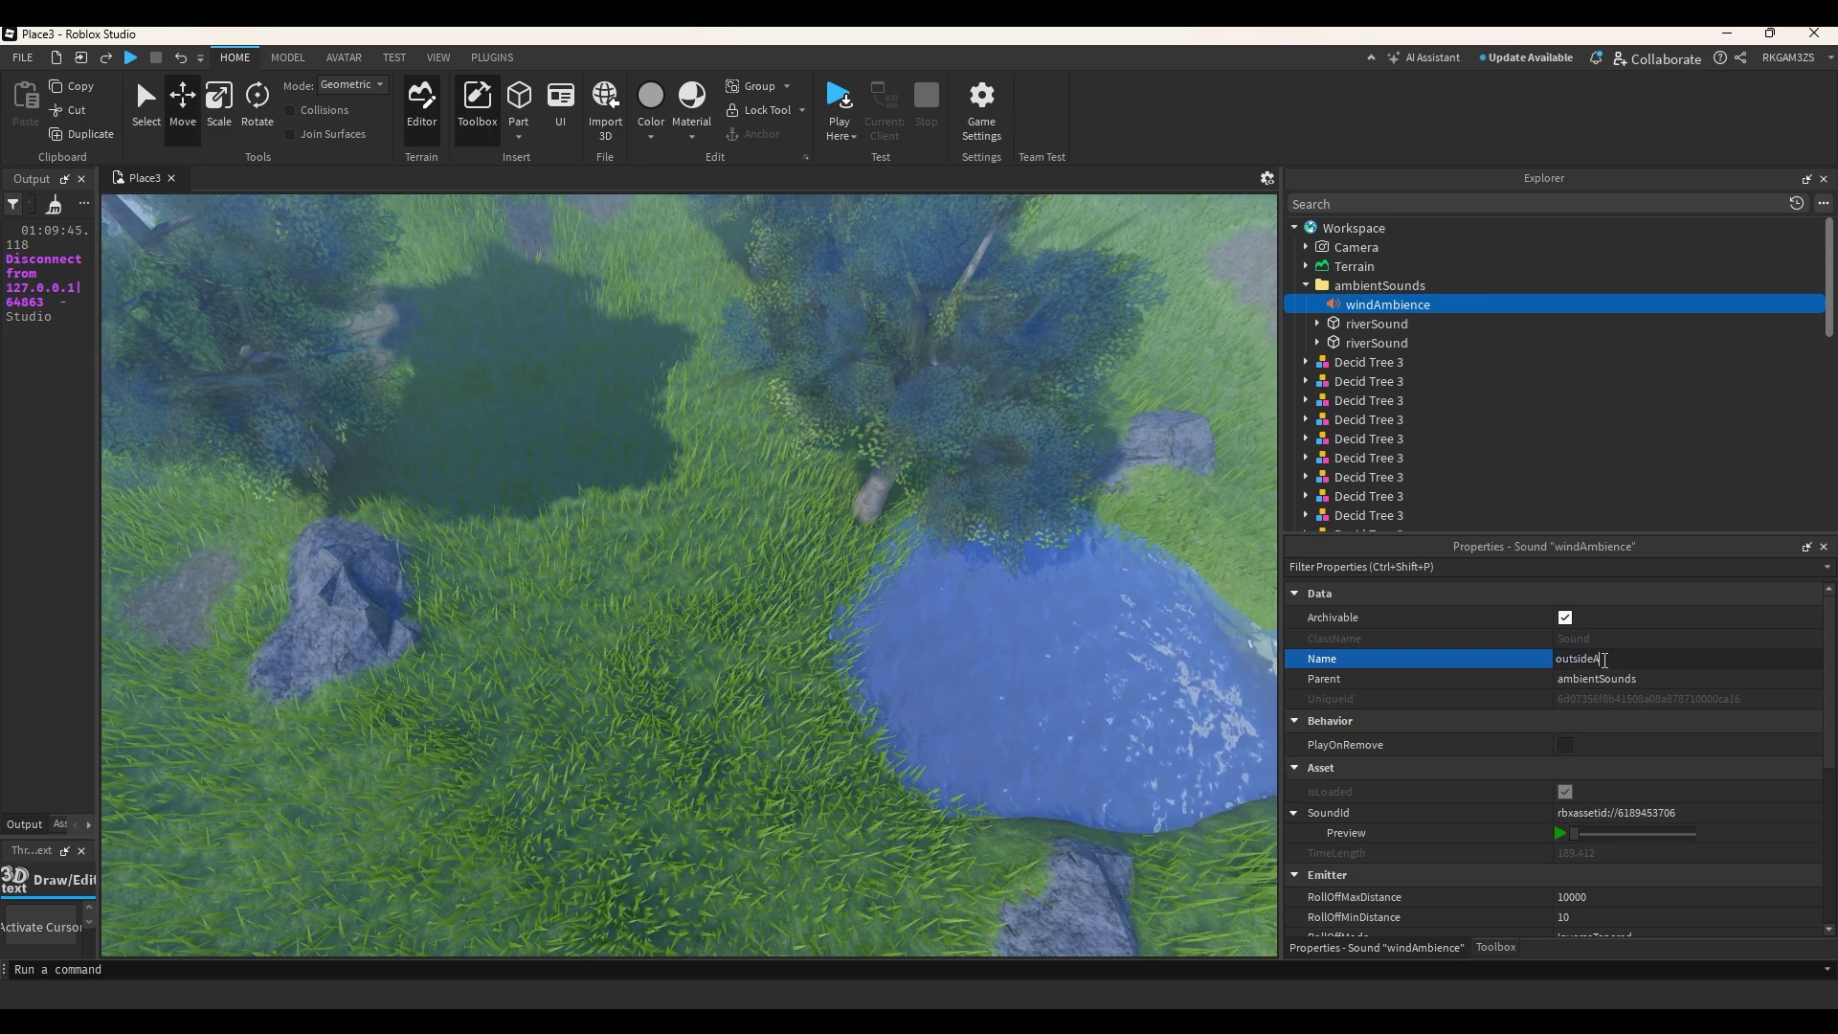
left_click(1399, 323)
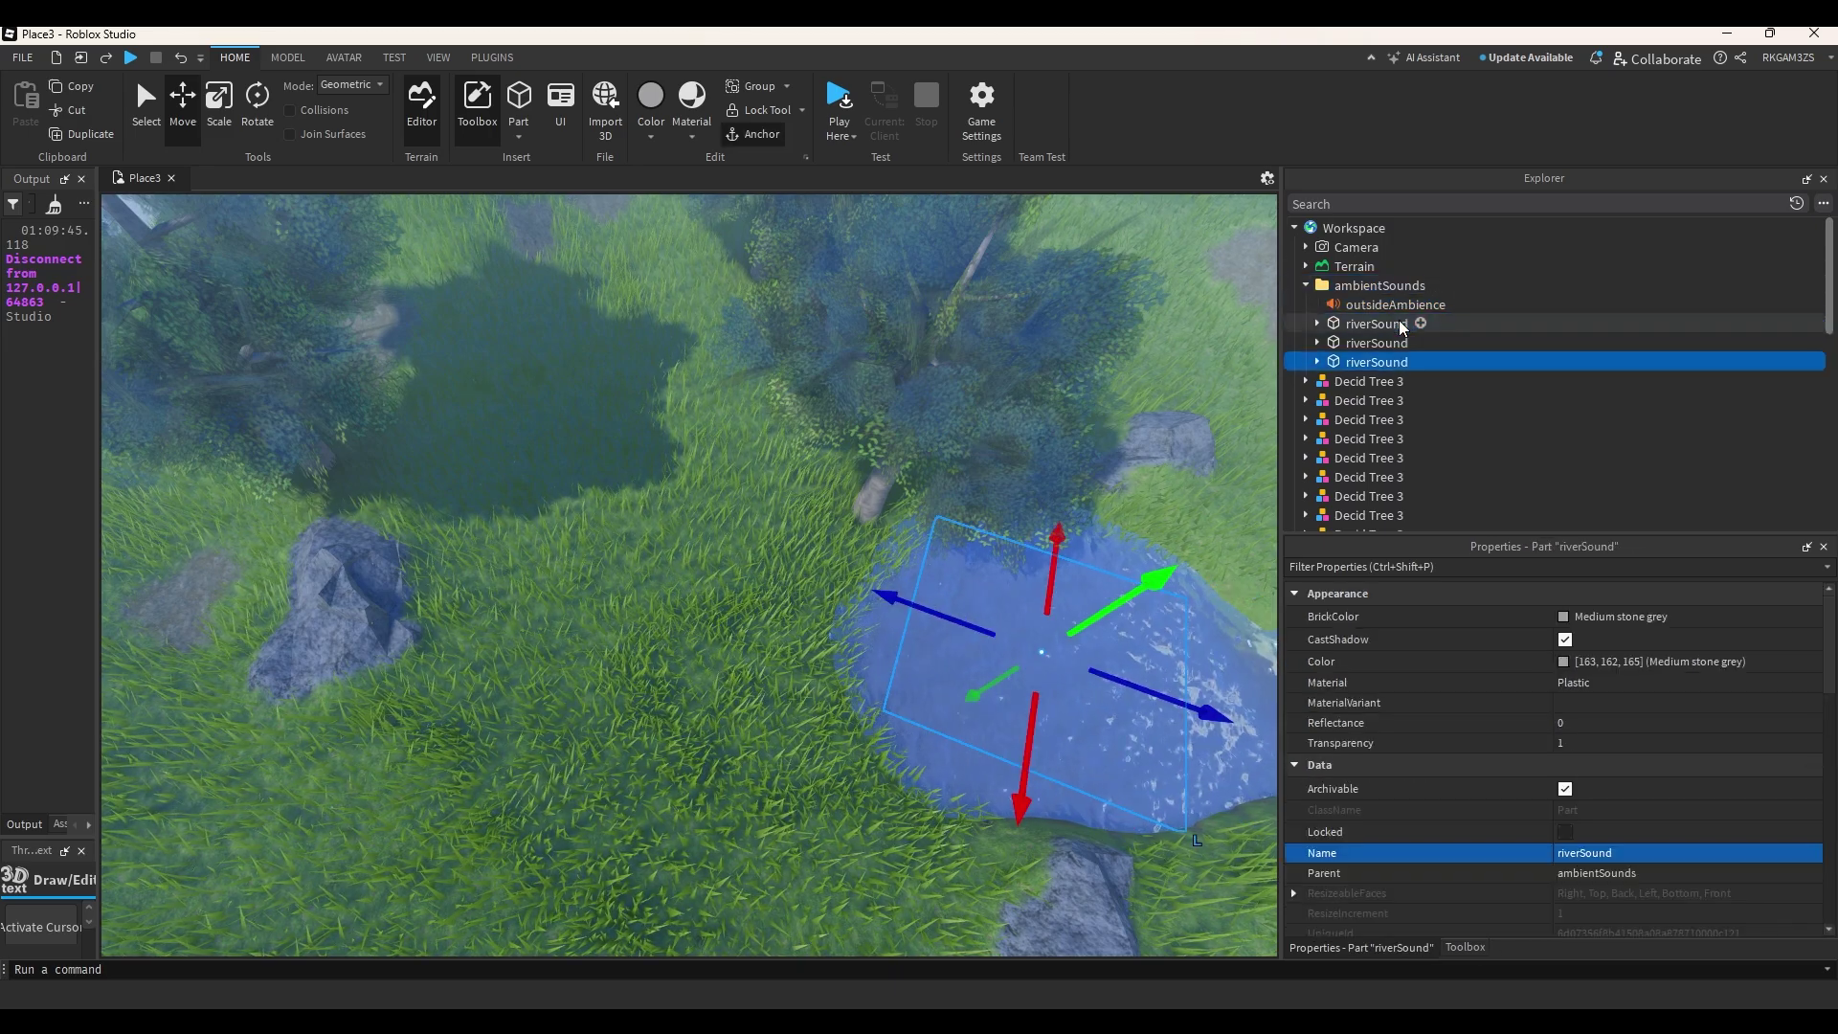
left_click(1382, 306)
key("ctrl+d")
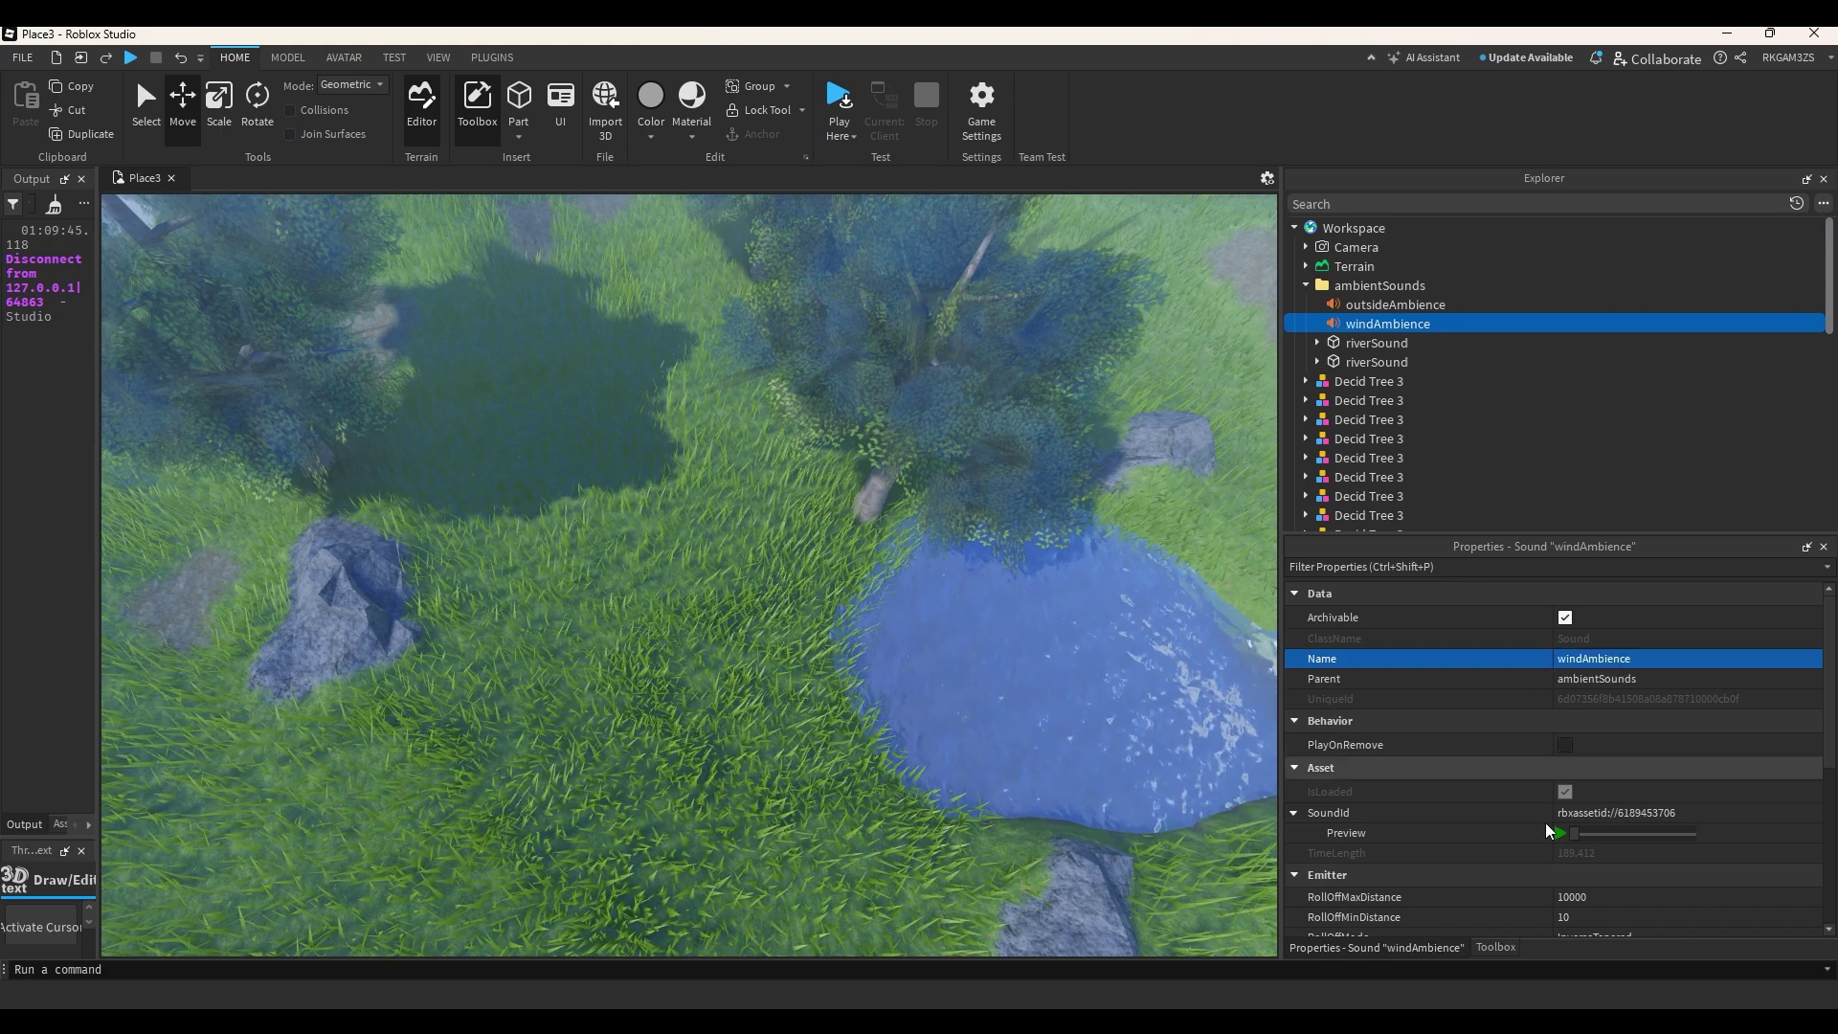
Search the Creator Store audio for "wind am".
left_click(1495, 946)
left_click(1513, 616)
type("wind ambien")
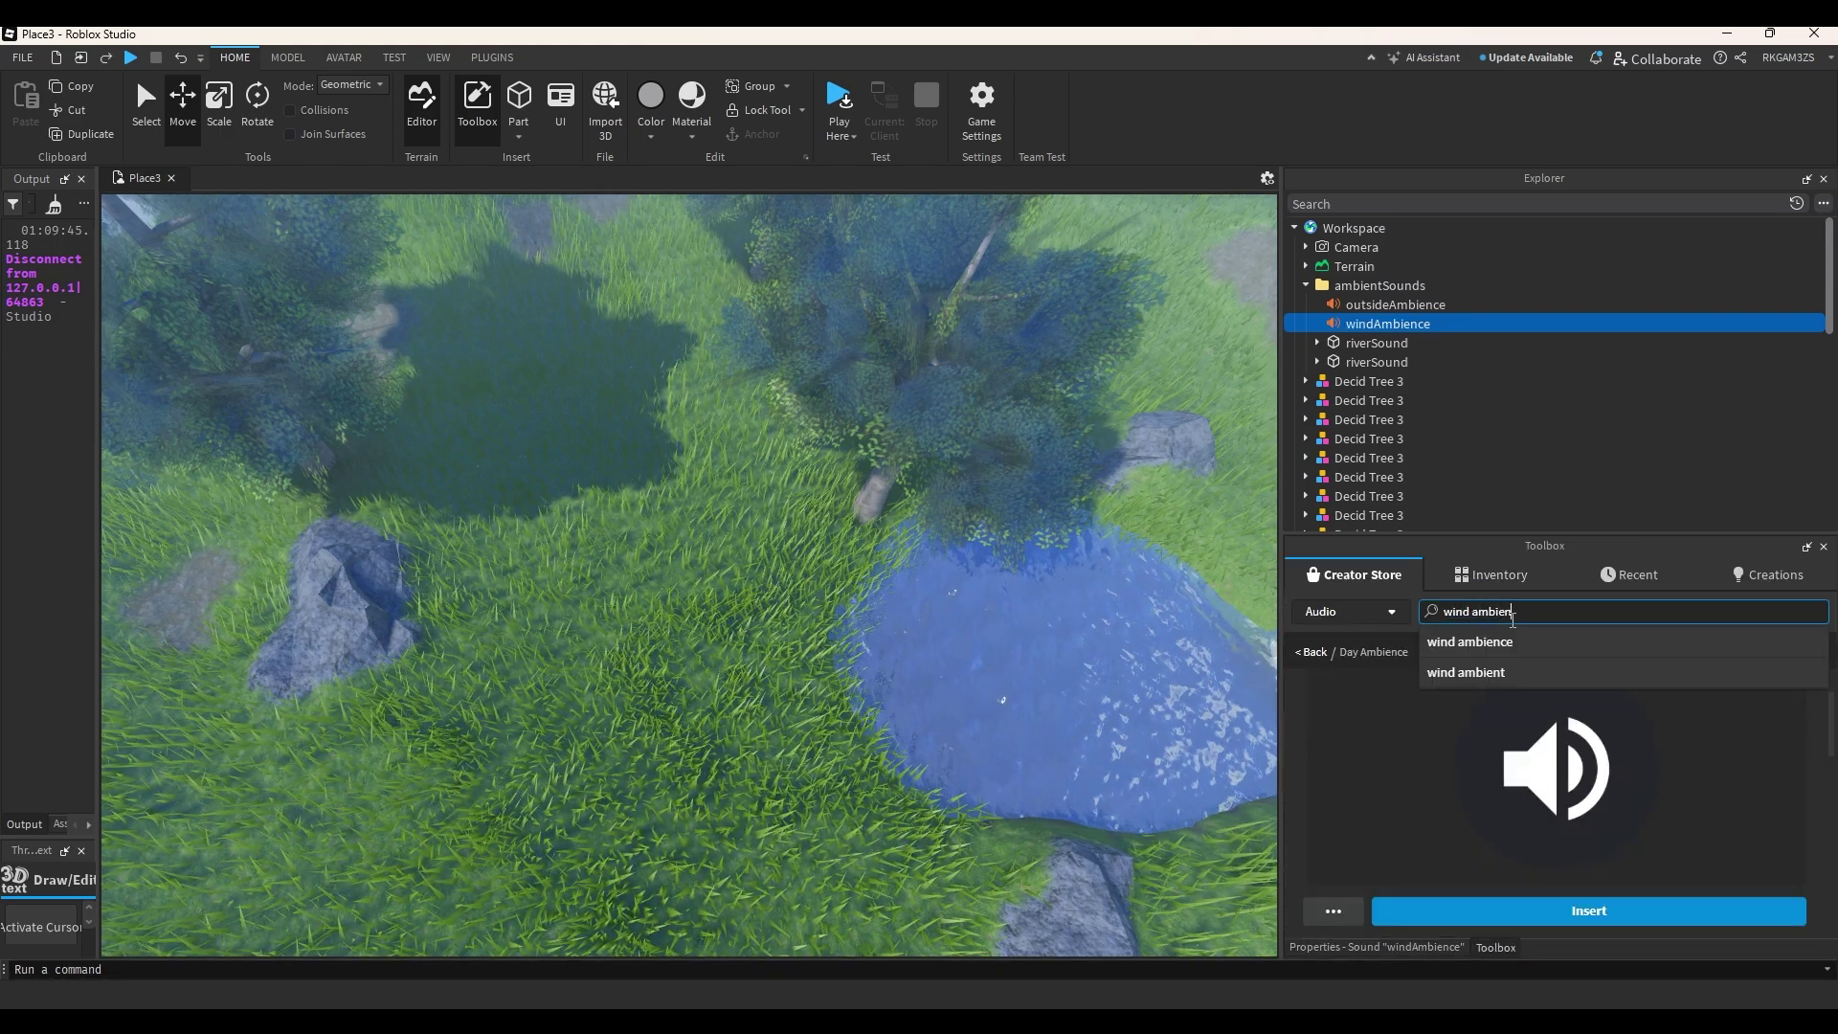
key("Escape")
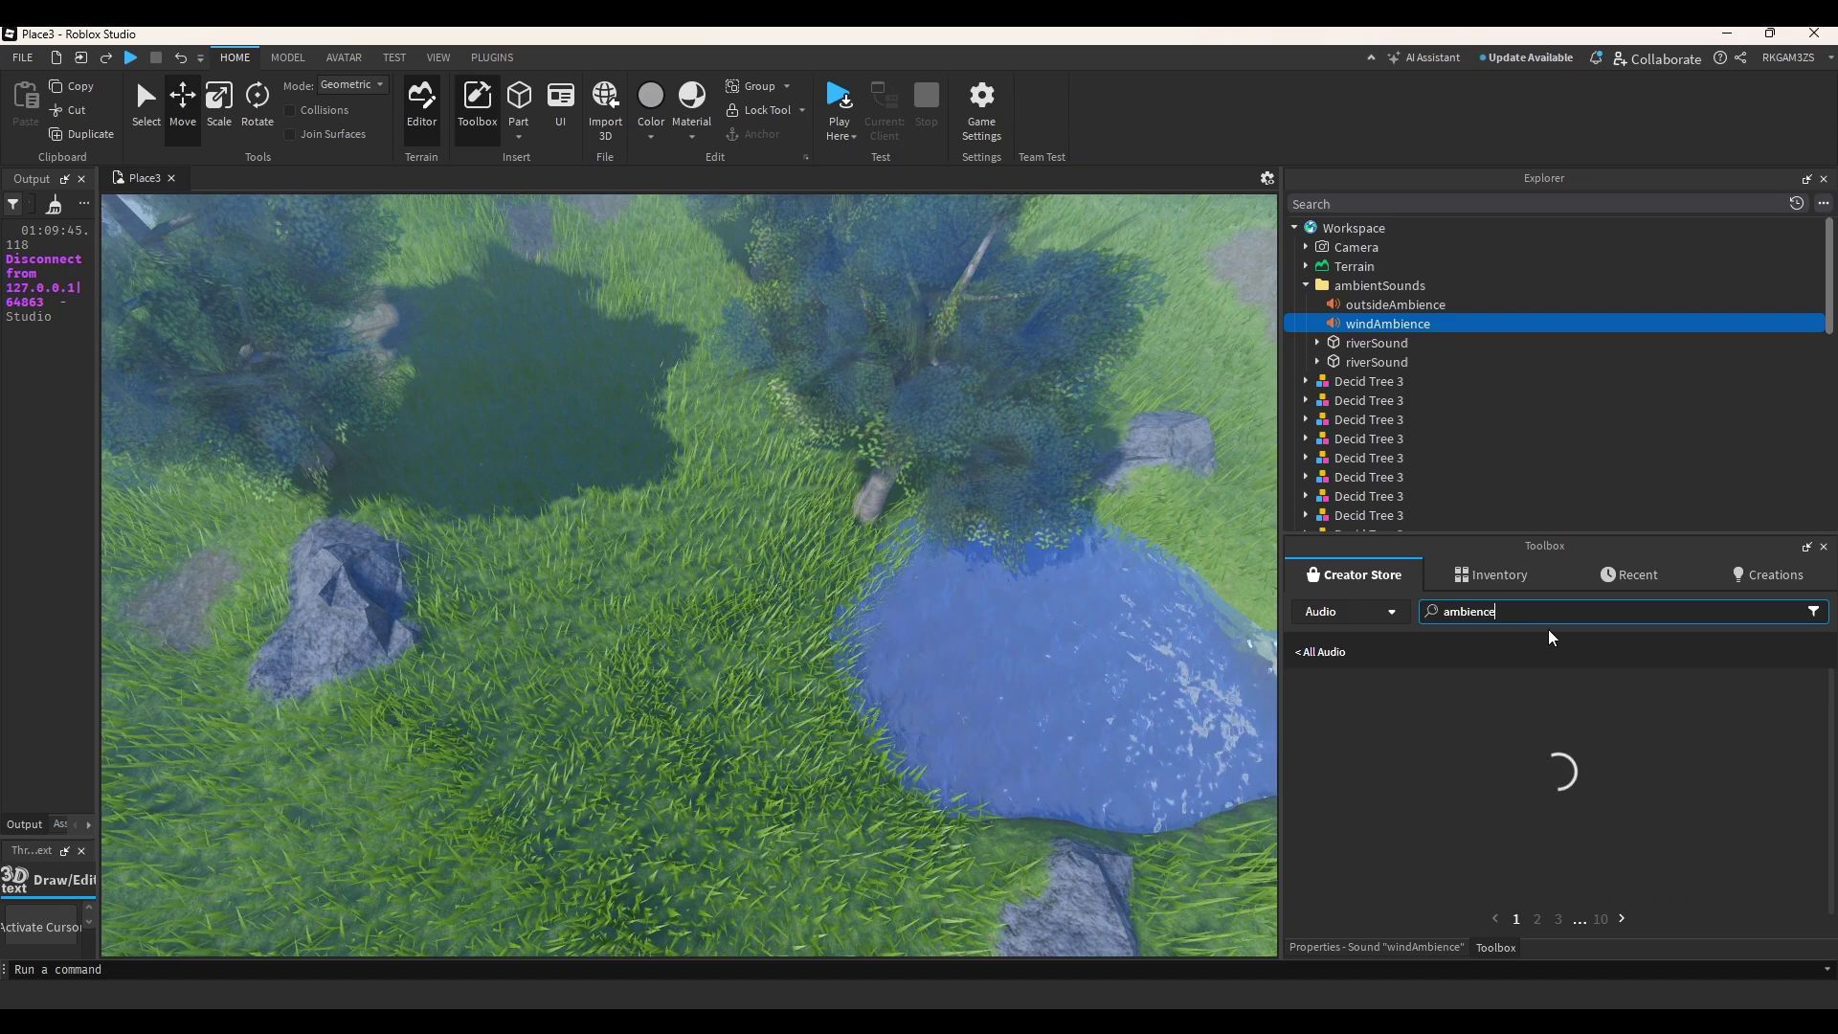
left_click(1522, 616)
type("wind am")
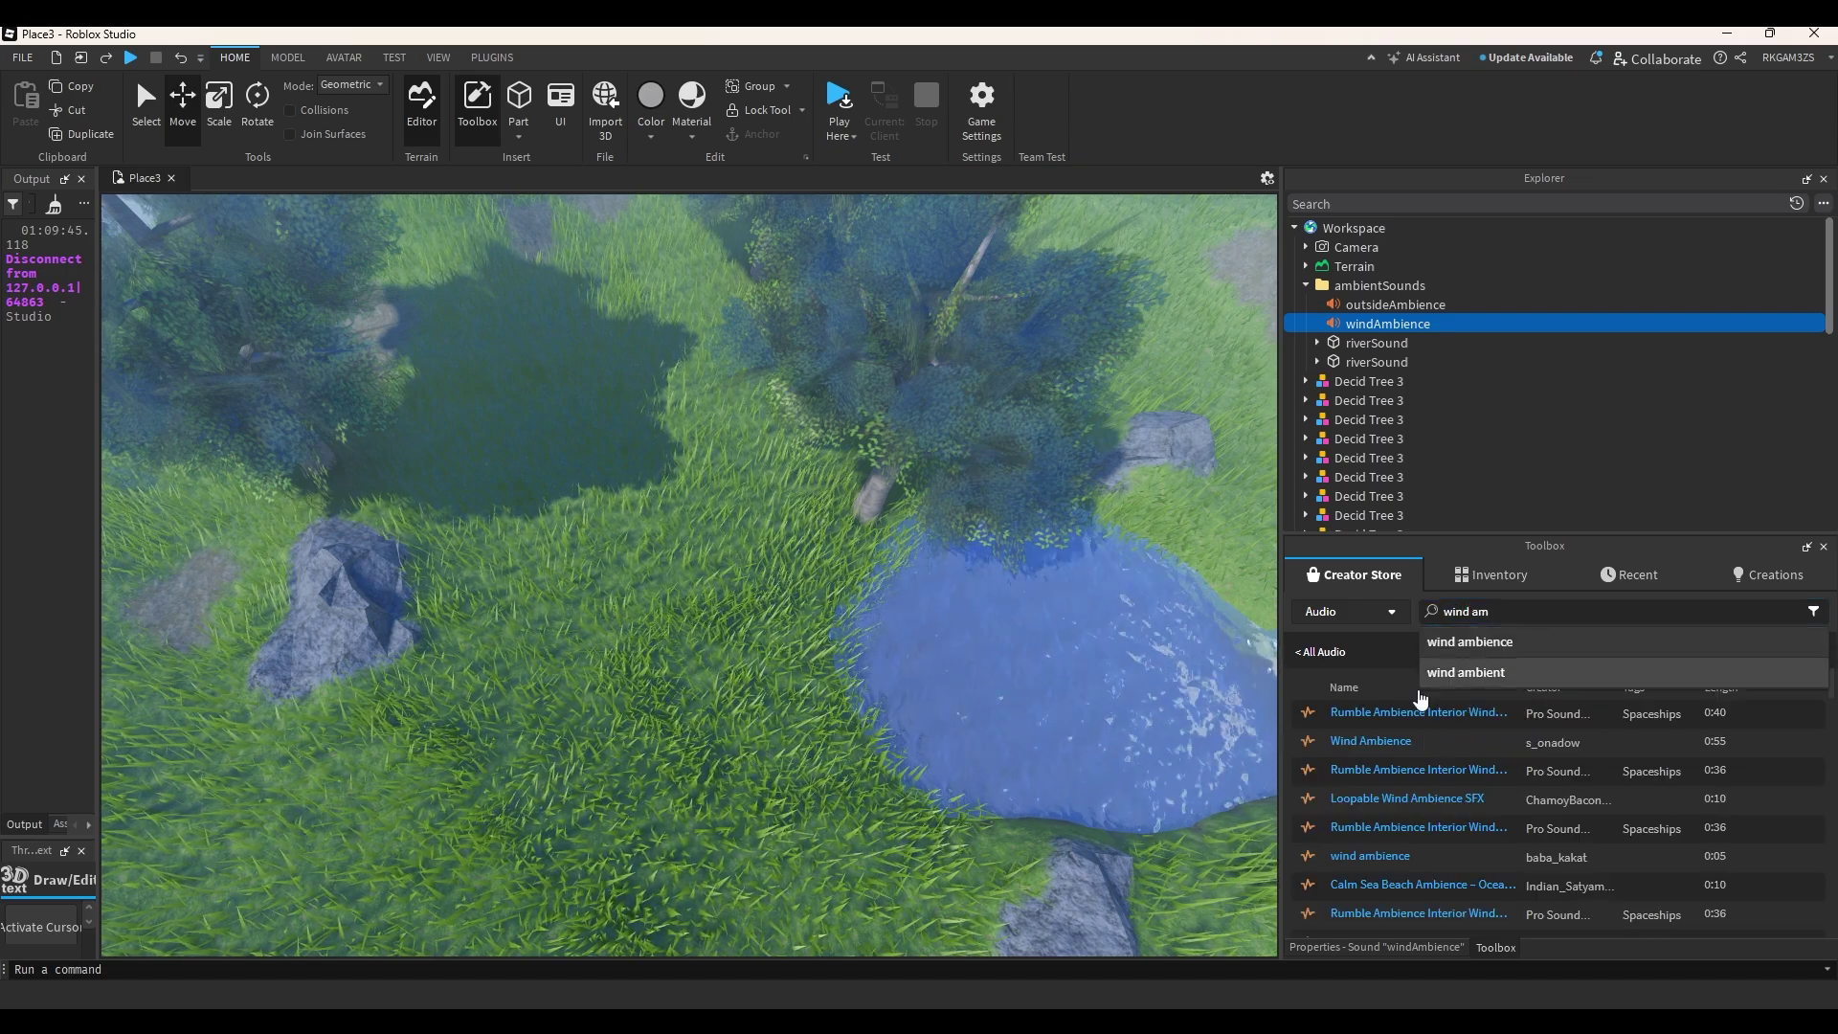
Preview the Wind Ambience and Winter Ambience tracks and copy the asset ID of Winter Ambience.
left_click(1308, 744)
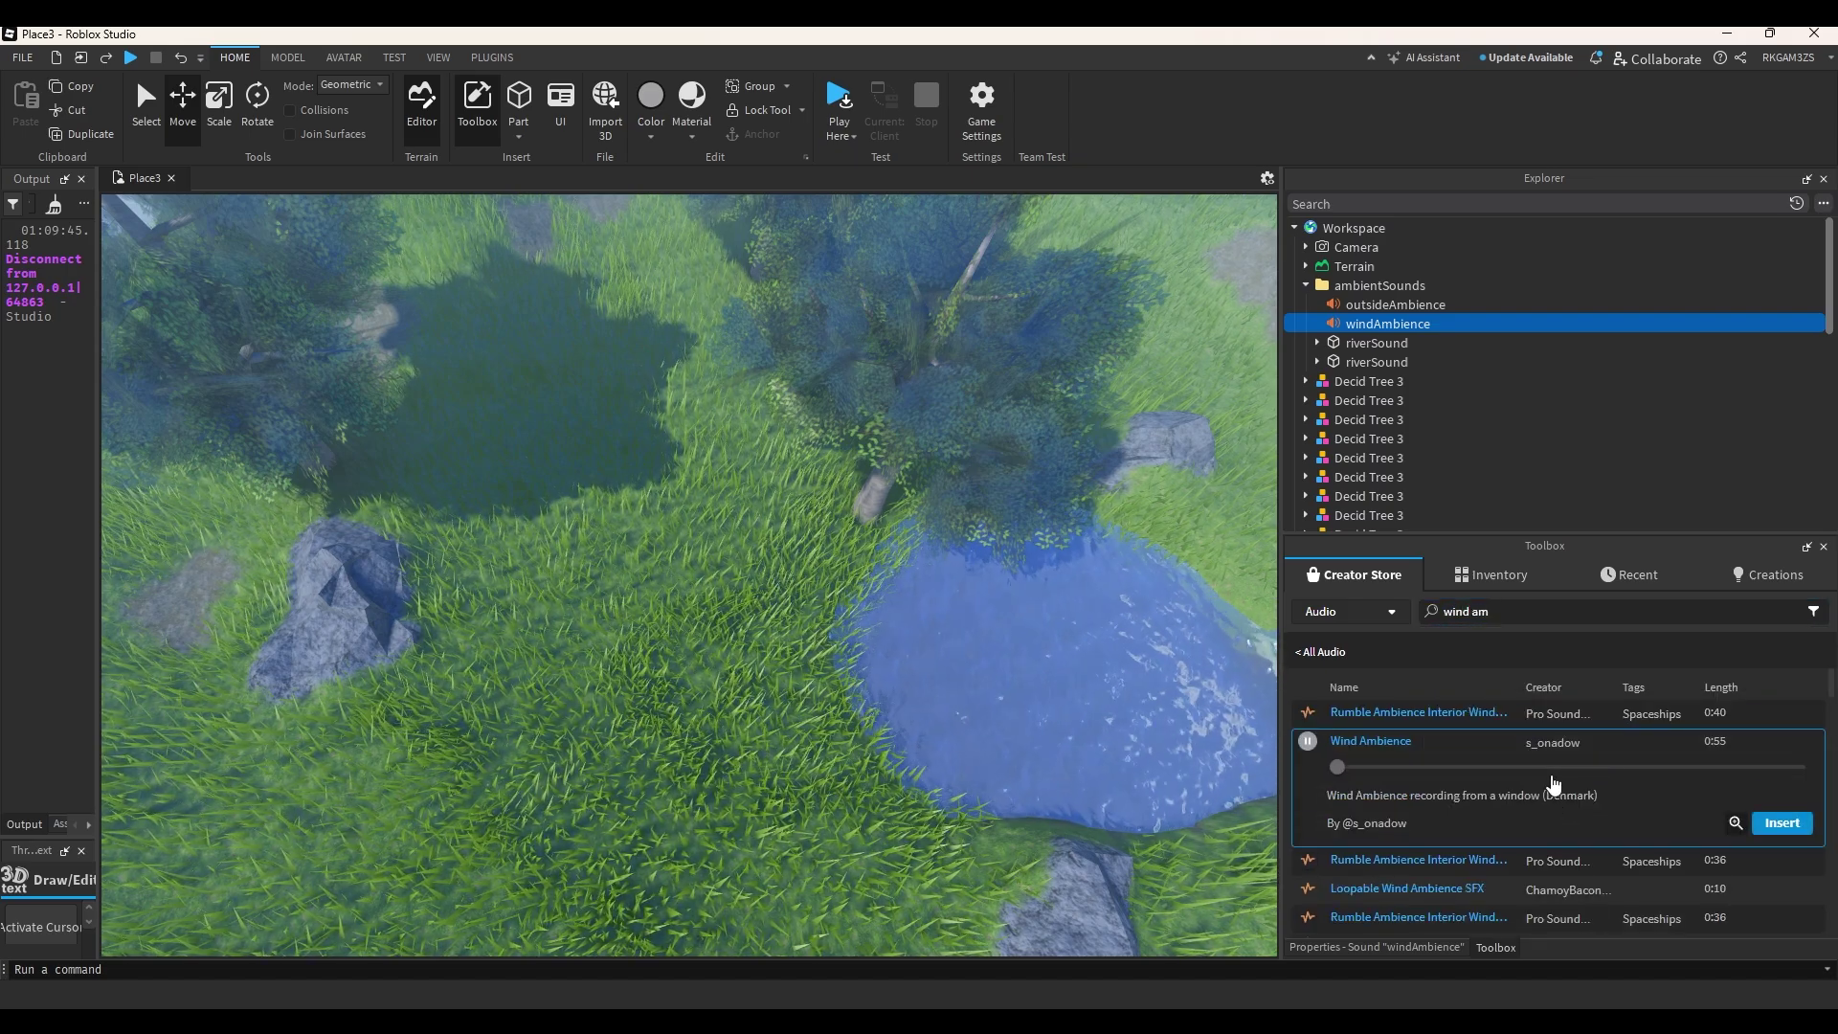
scroll(1389, 814, "down", 5)
left_click(1308, 823)
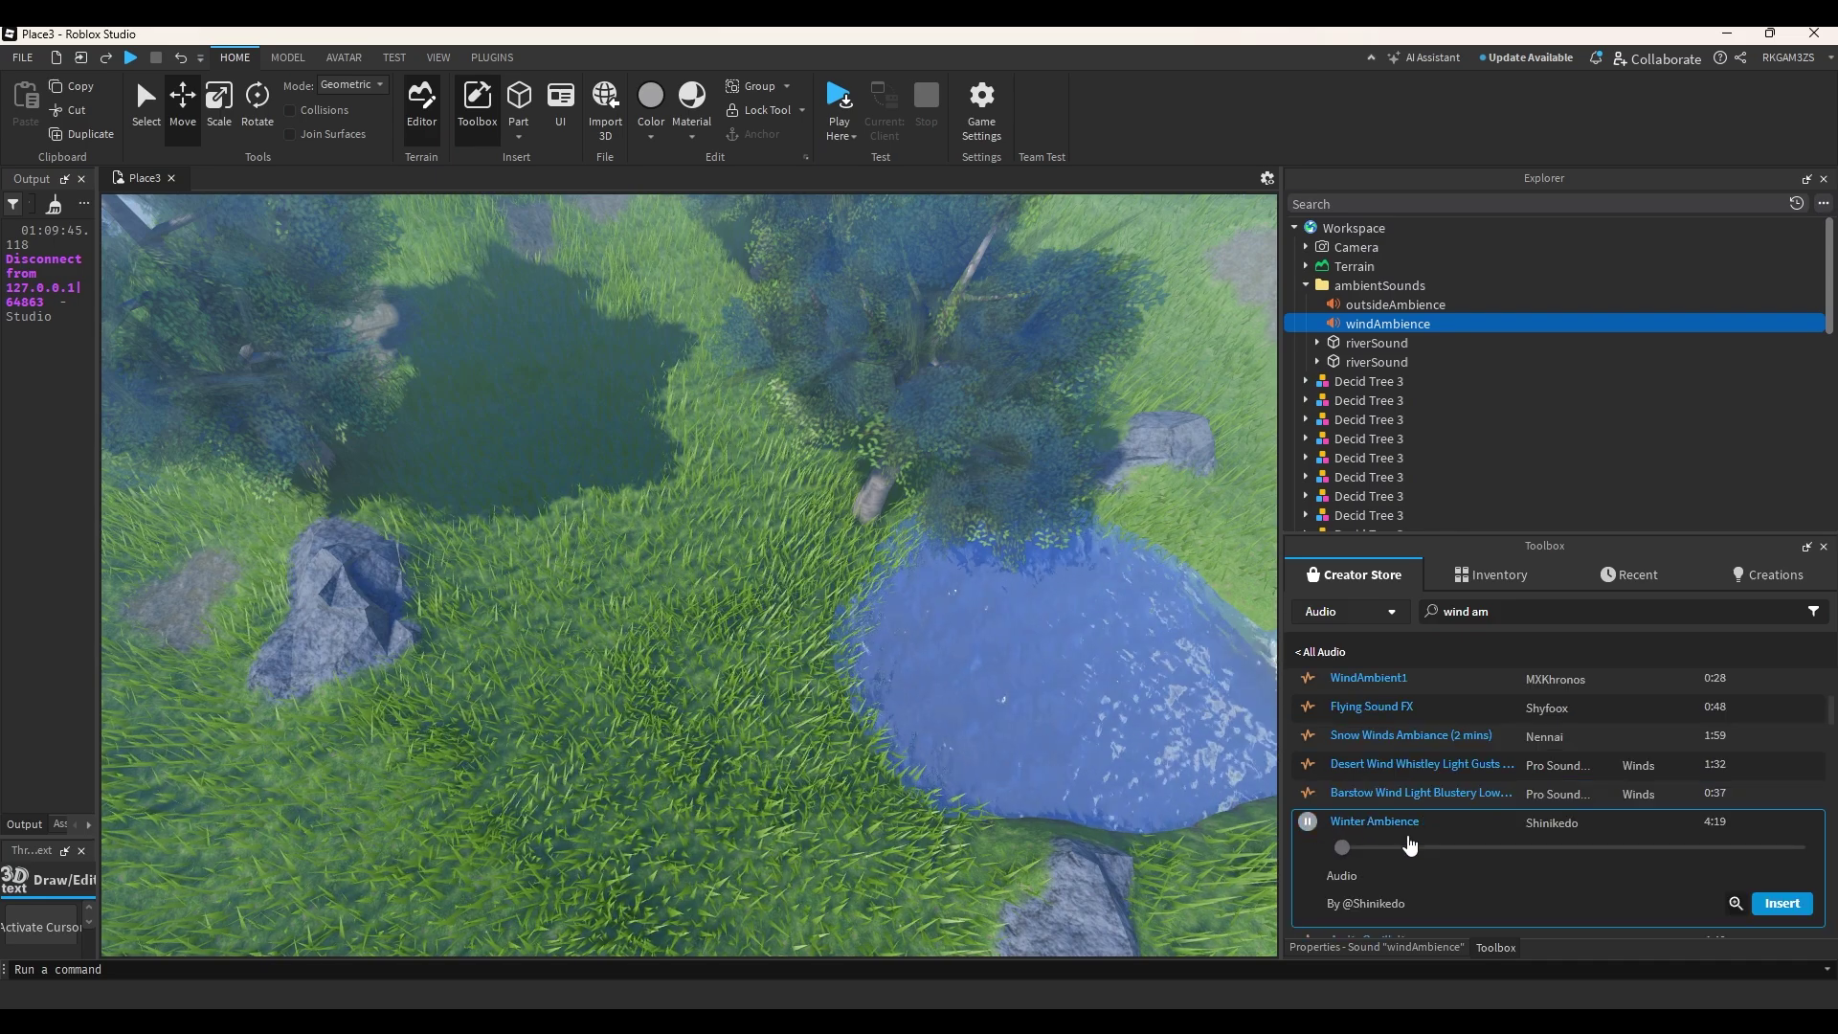
left_click(1735, 903)
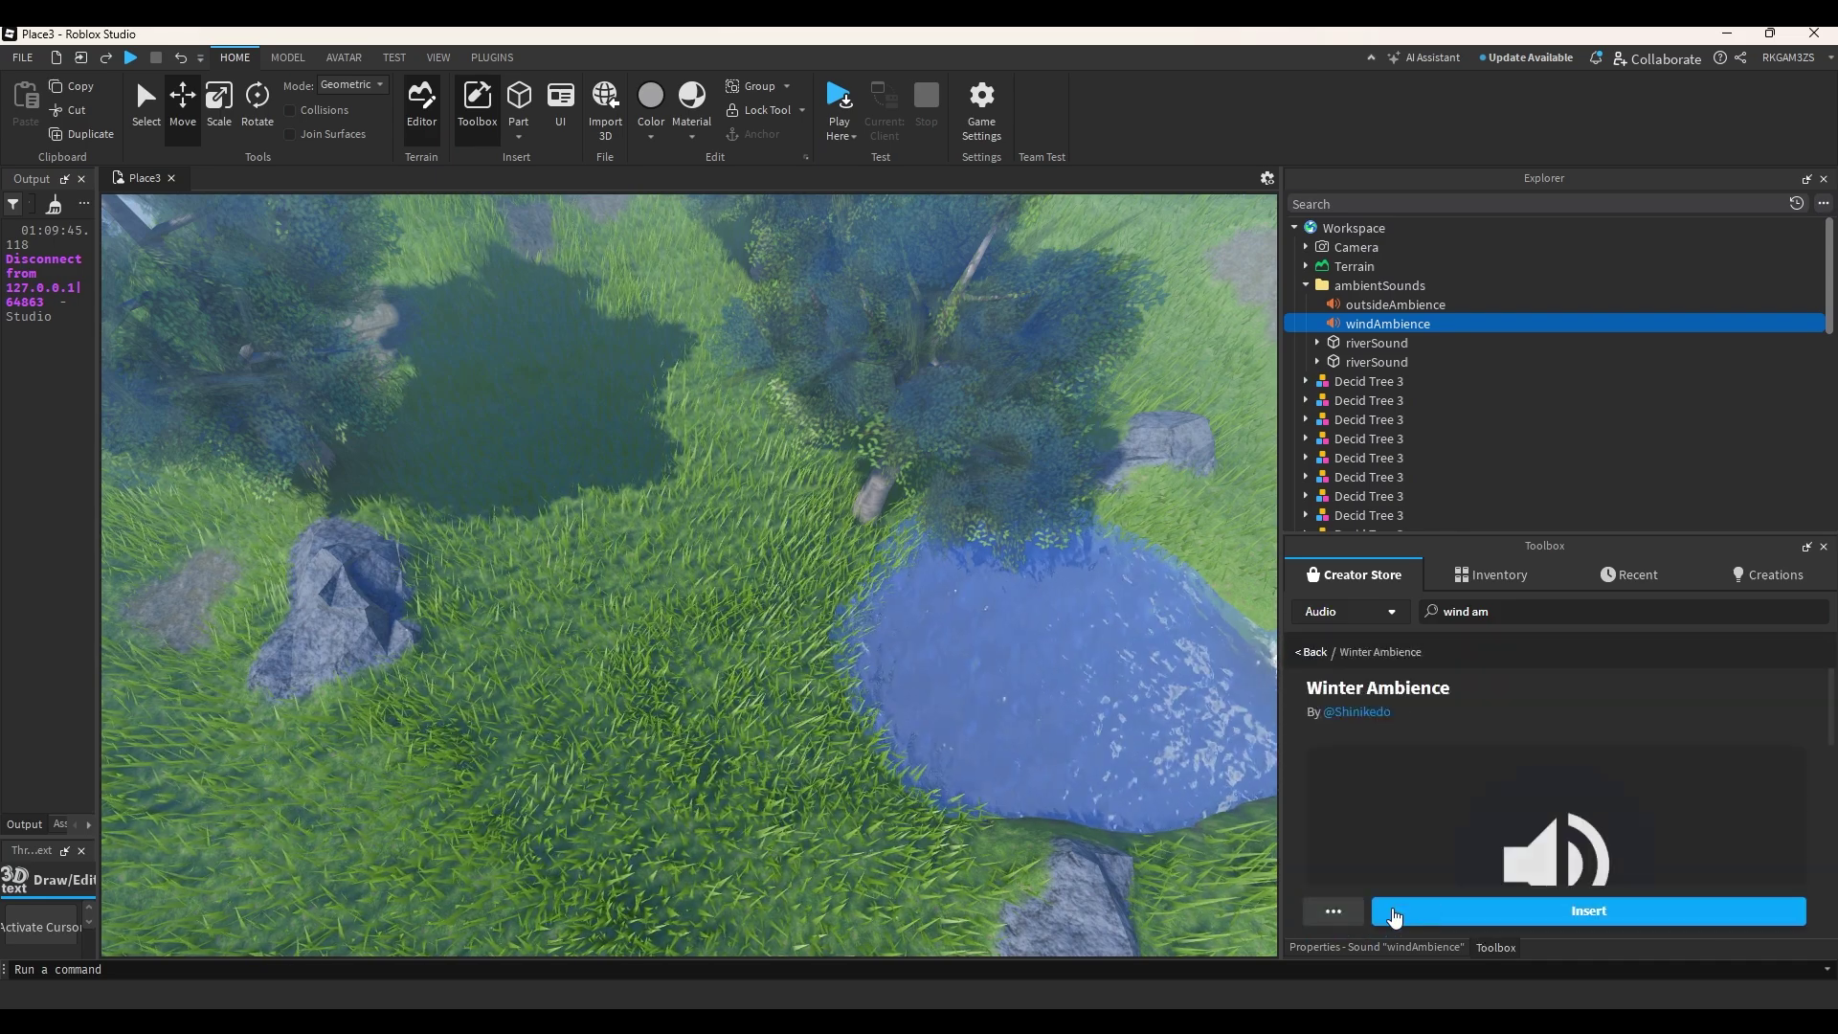
left_click(1329, 910)
left_click(1351, 866)
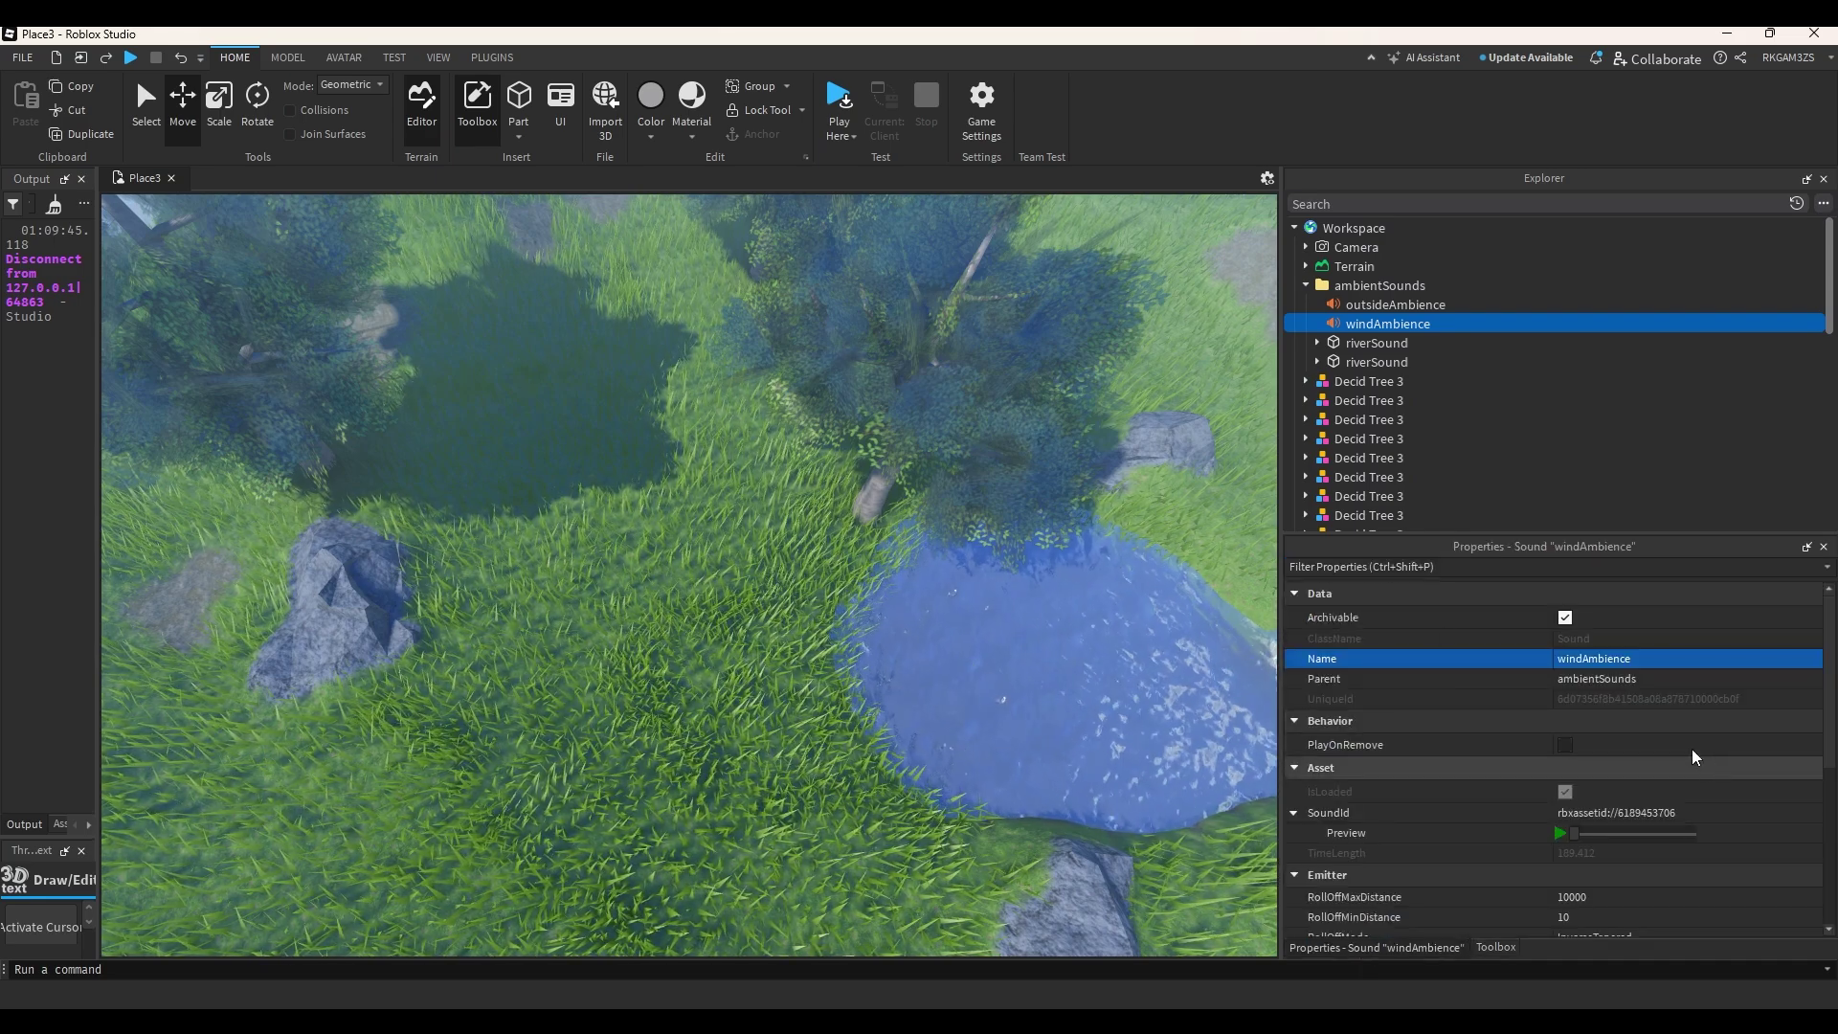
left_click(1604, 655)
key("ctrl+v")
key("Return")
scroll(1702, 835, "down", 5)
left_click(1605, 794)
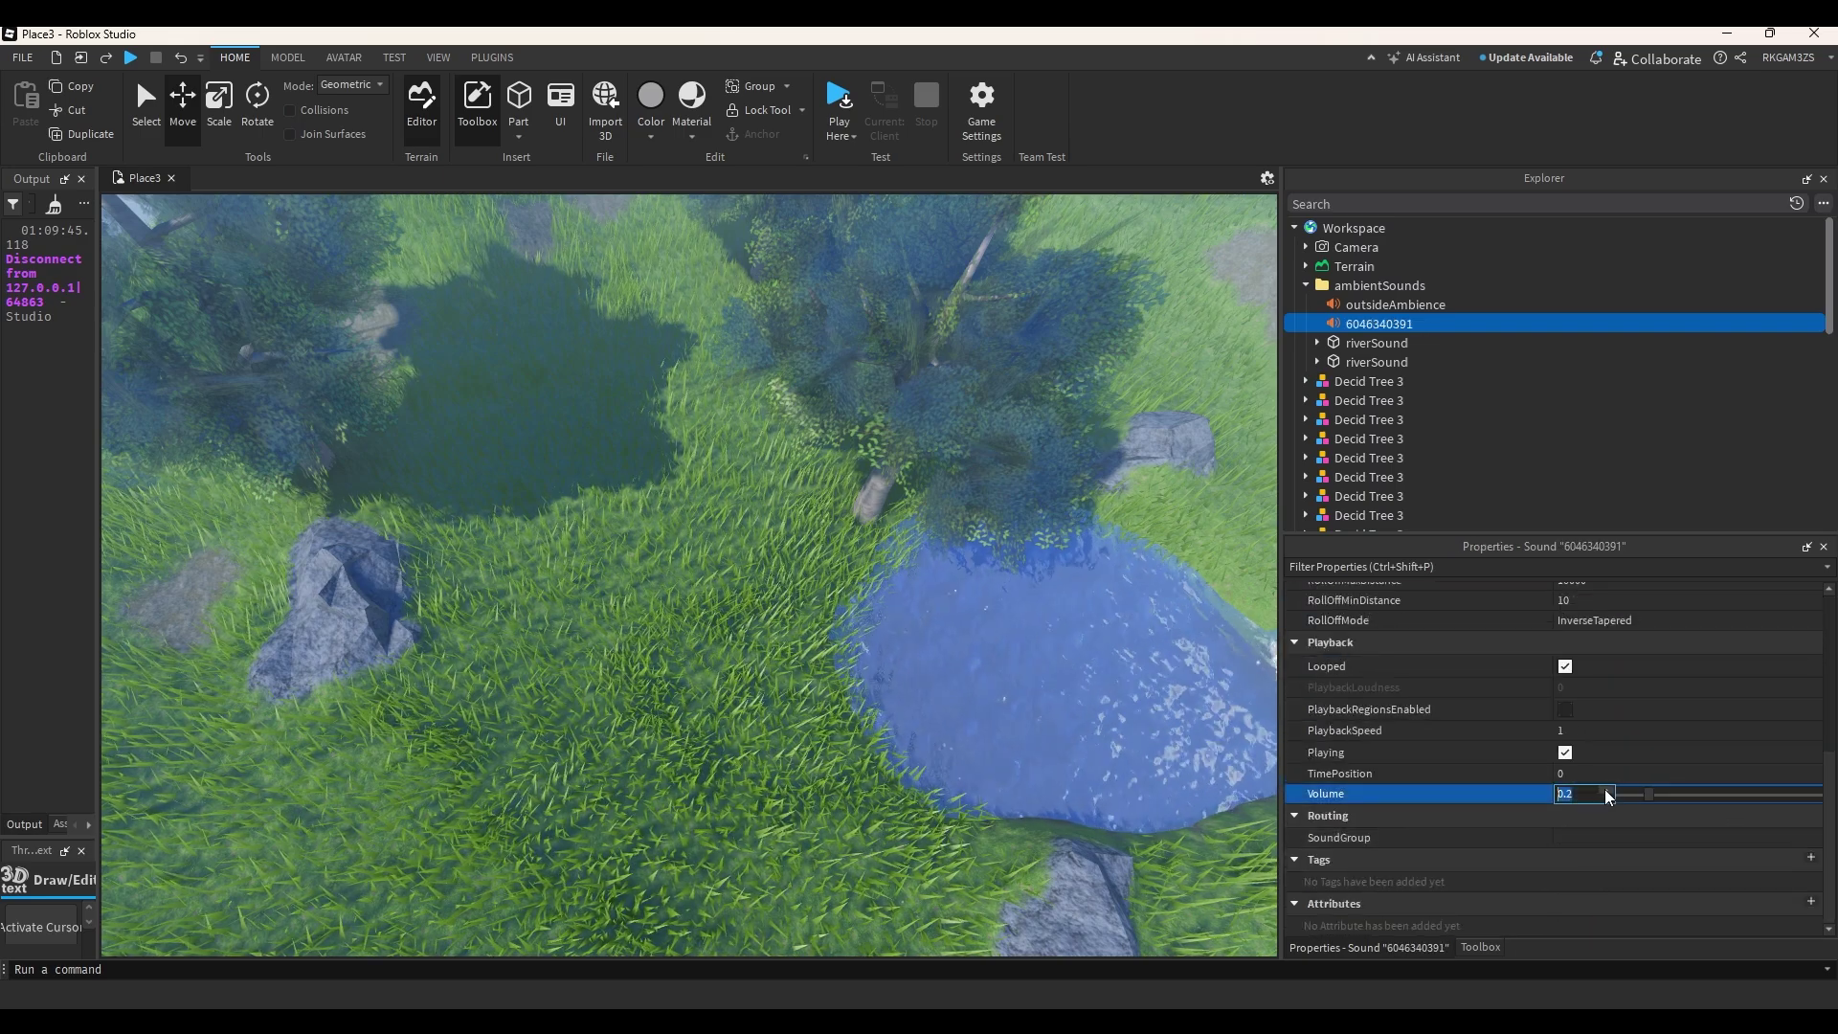
type("0.1")
key("Return")
scroll(1608, 793, "up", 2)
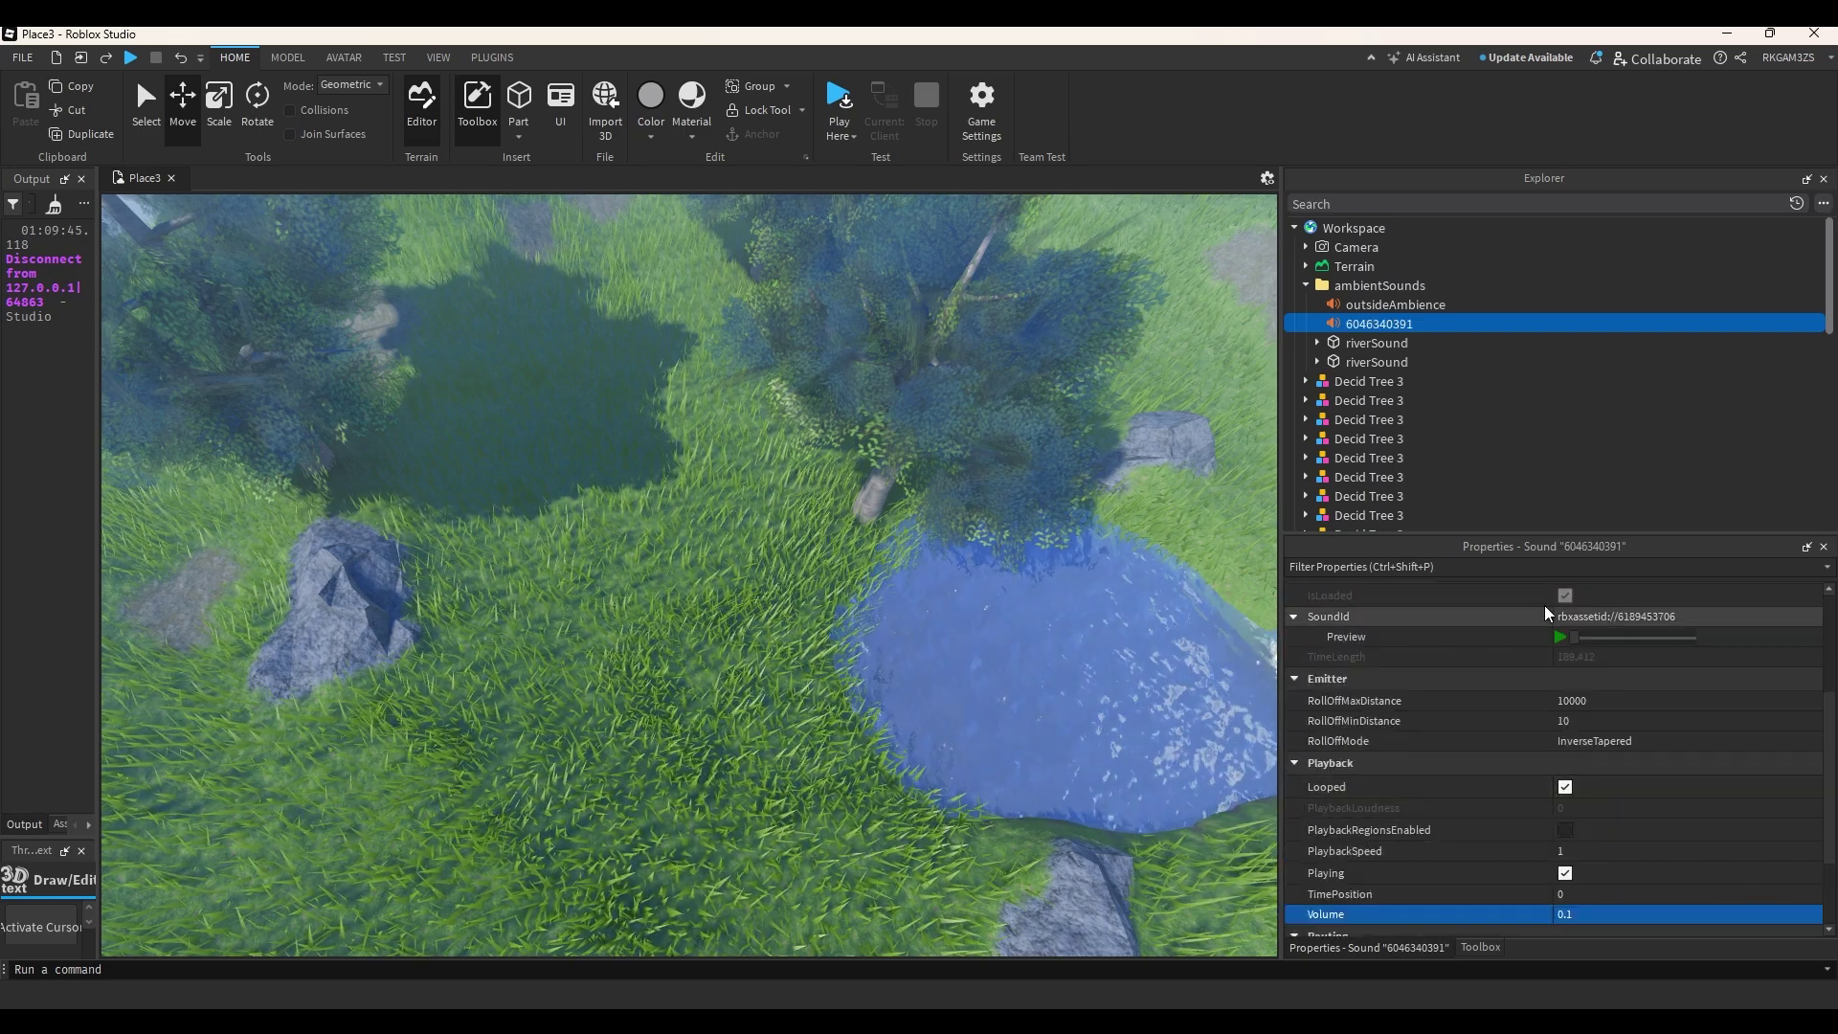
left_click(1561, 638)
left_click(1561, 638)
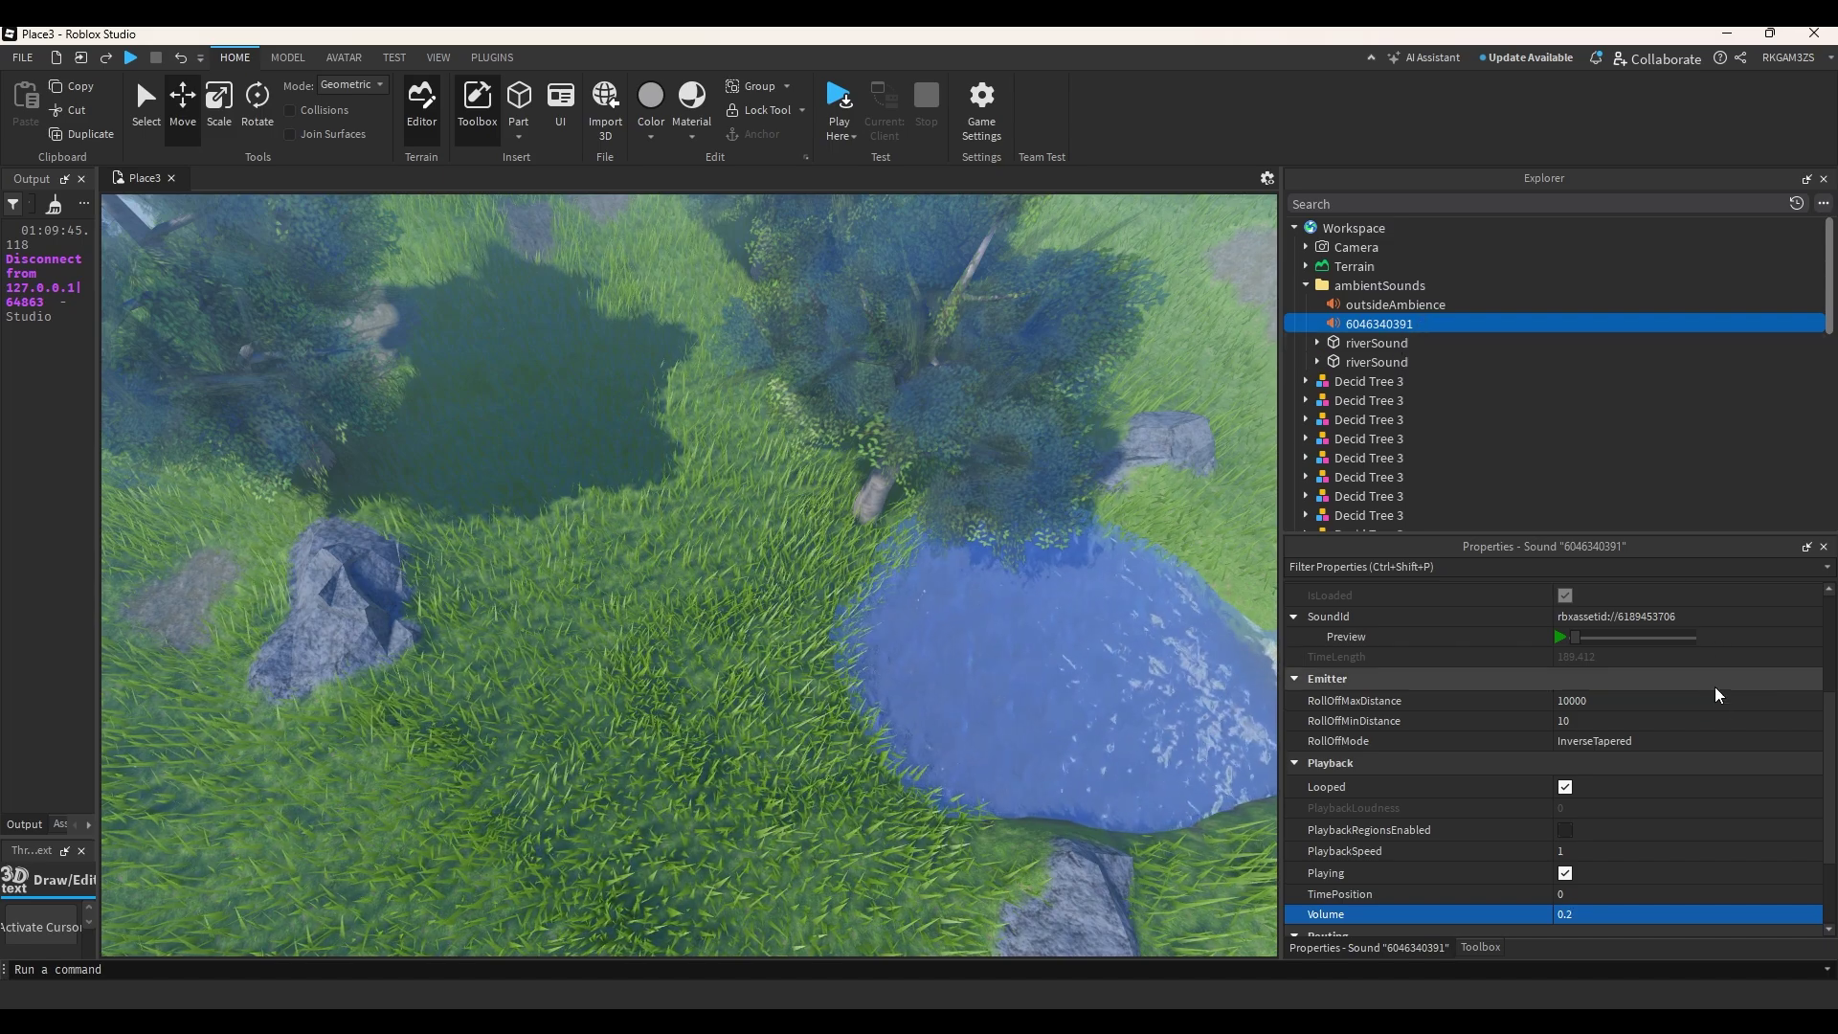
scroll(1715, 687, "up", 3)
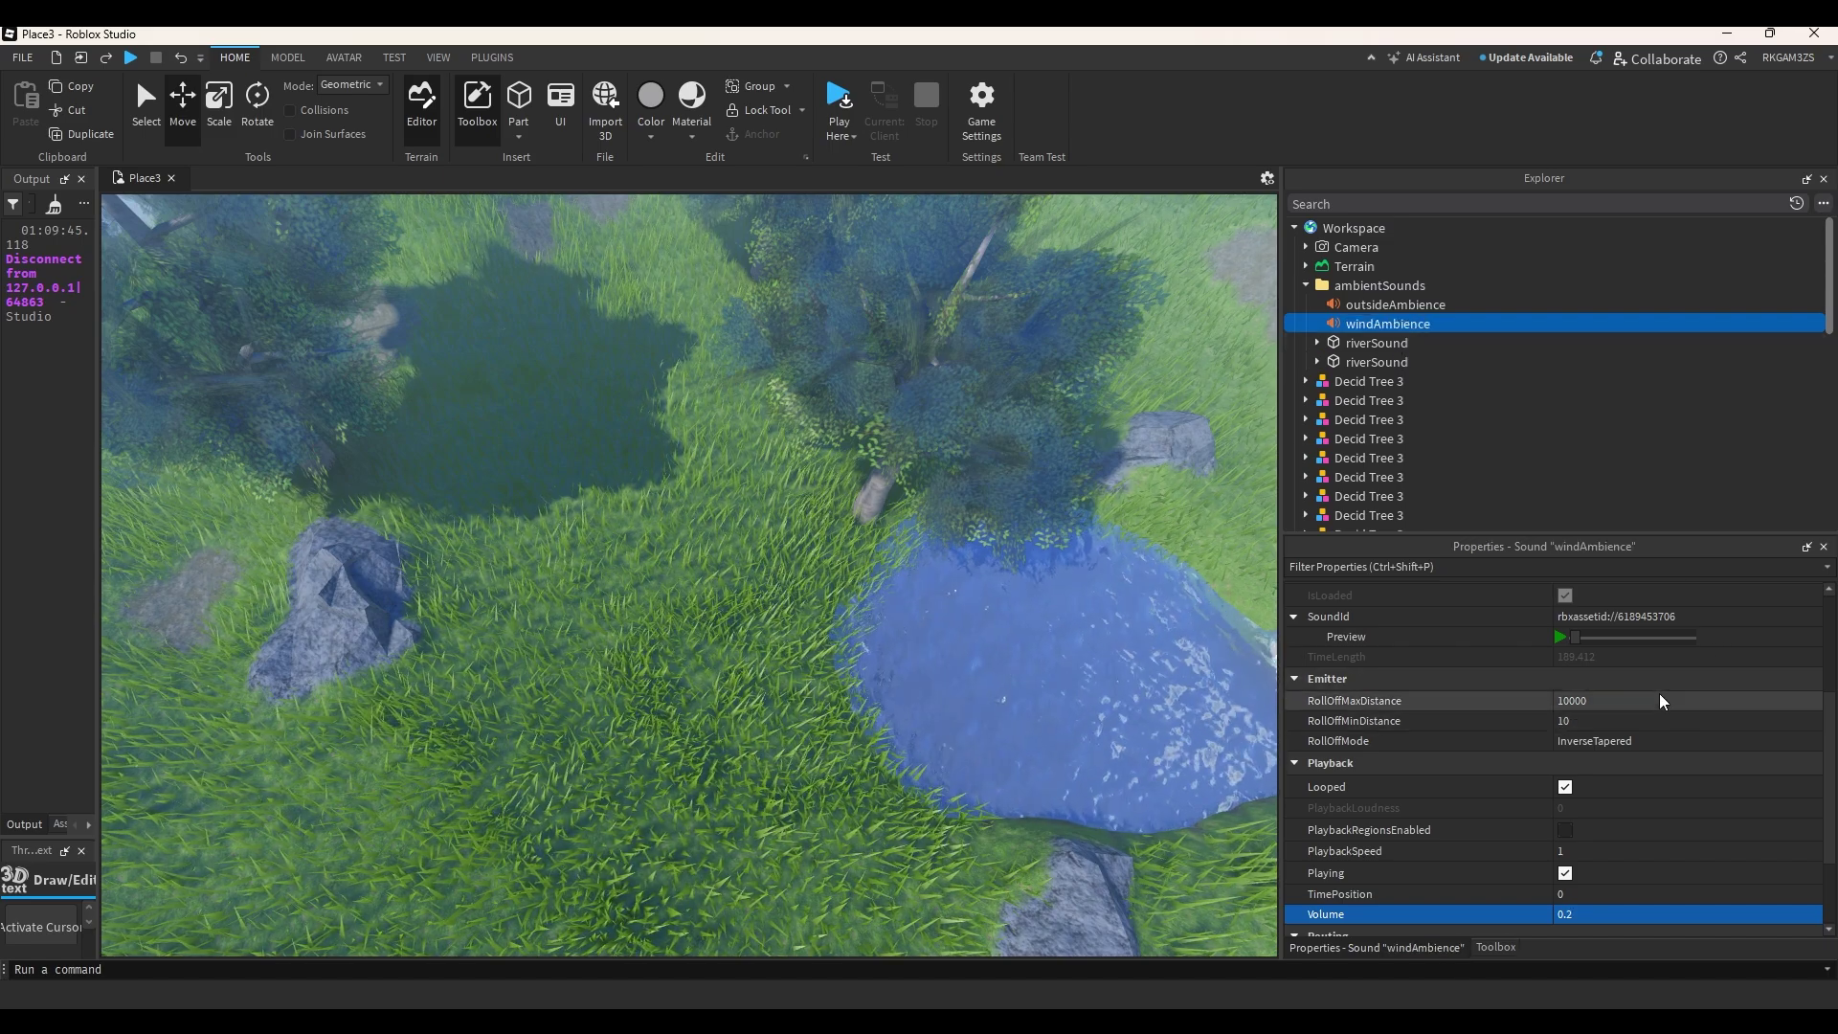
scroll(1657, 756, "up", 1)
left_click(1670, 803)
key("ctrl+v")
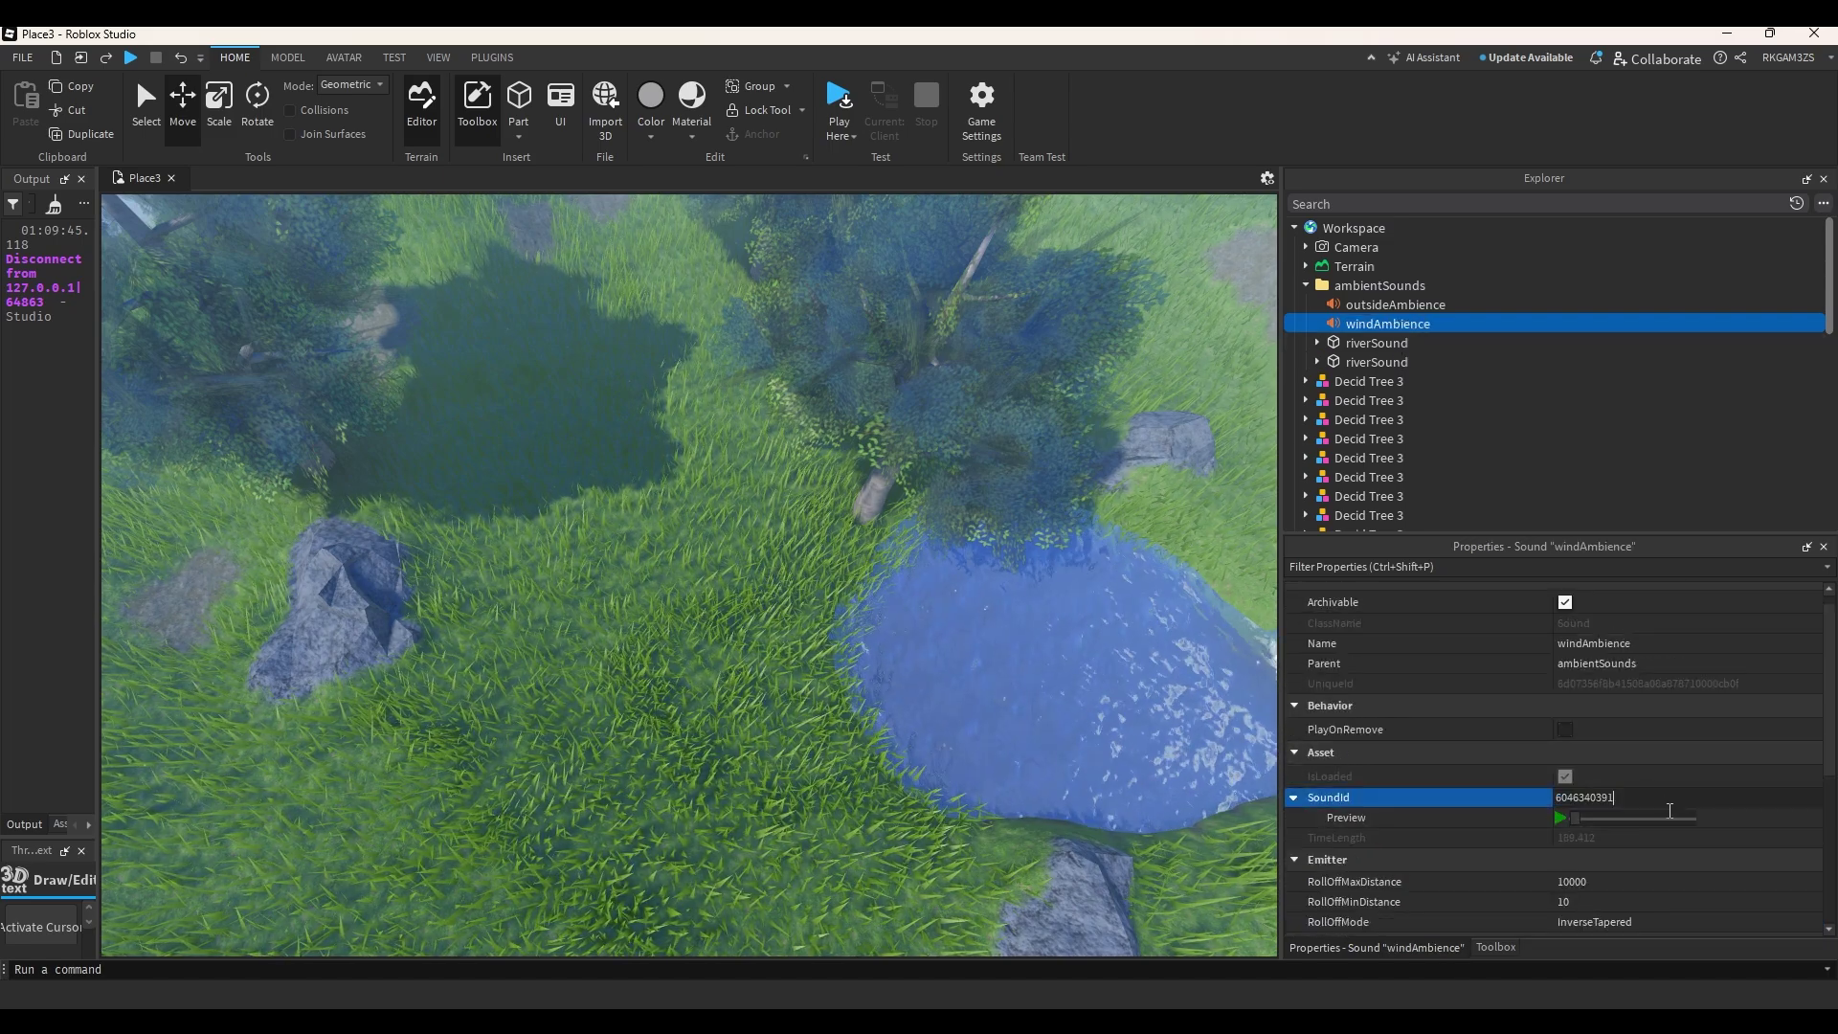
scroll(1678, 802, "down", 3)
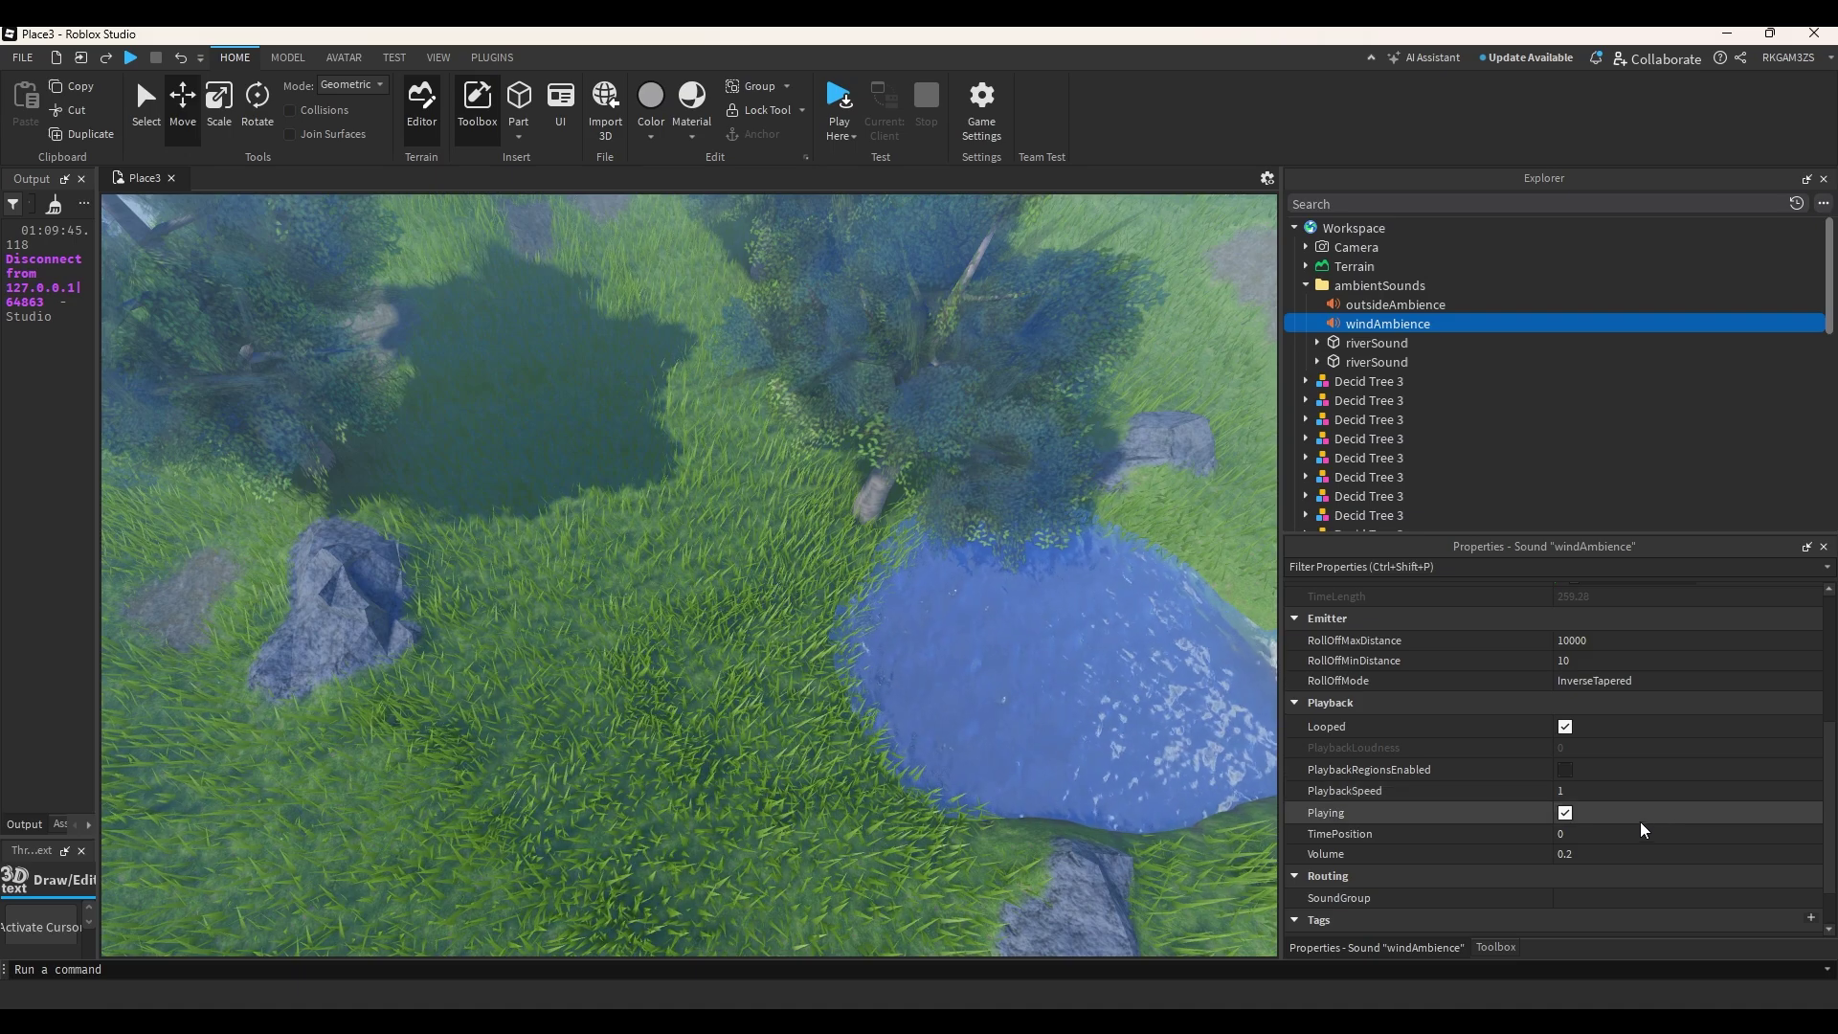
Check the outsideAmbience sound's settings for comparison and set the Volume of the windAmbience sound to 0.1.
left_click(1609, 854)
scroll(1580, 747, "up", 3)
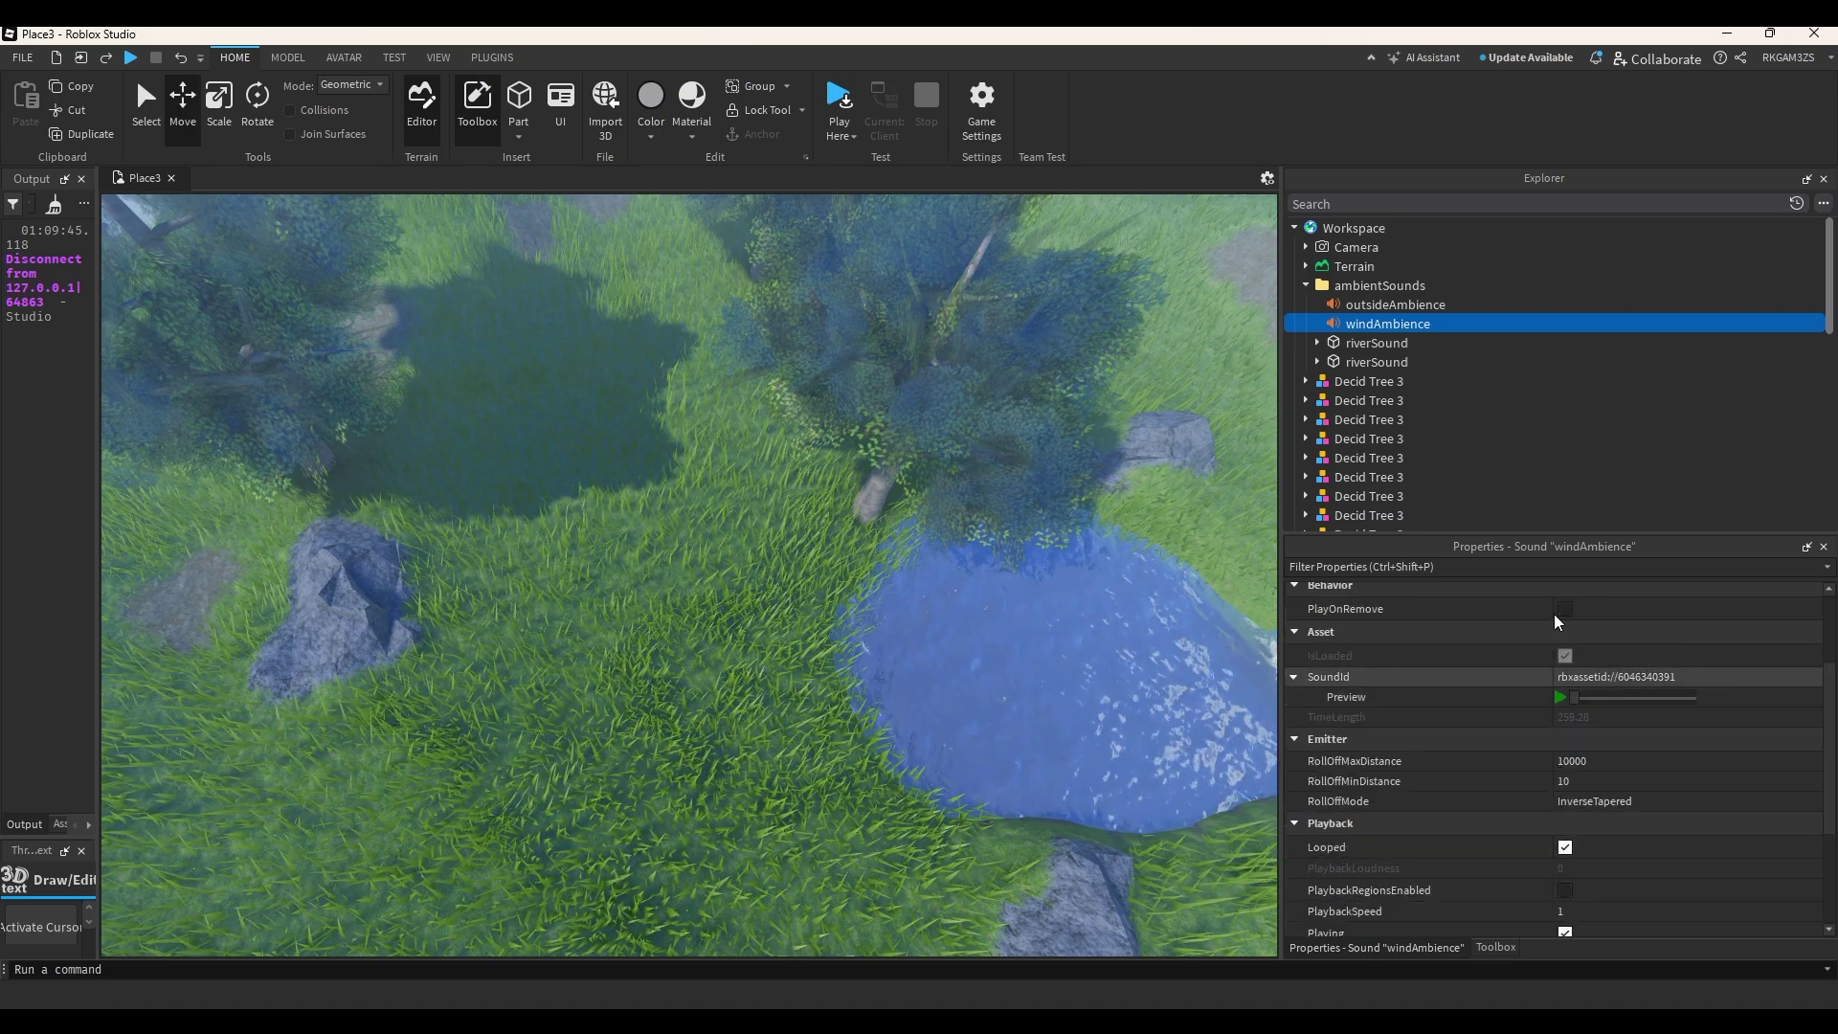
left_click(1381, 303)
scroll(1675, 752, "down", 2)
left_click(1388, 323)
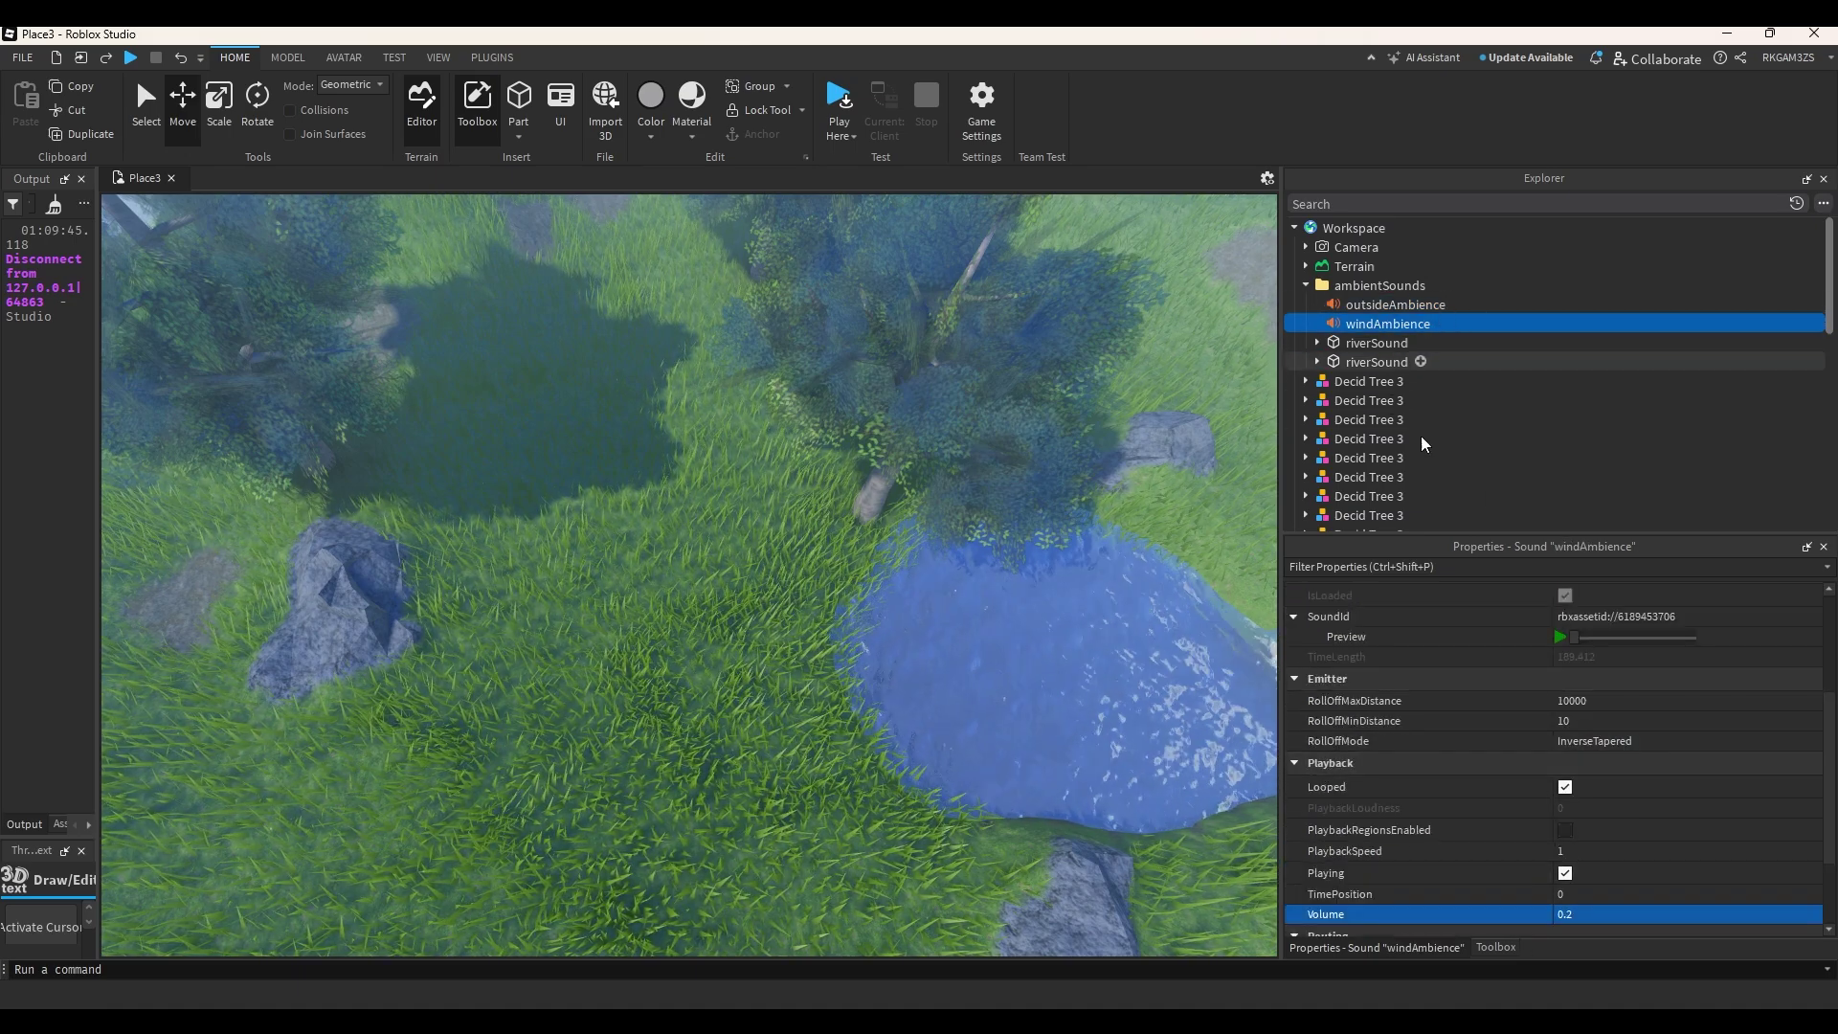
left_click(1600, 911)
scroll(1609, 833, "up", 2)
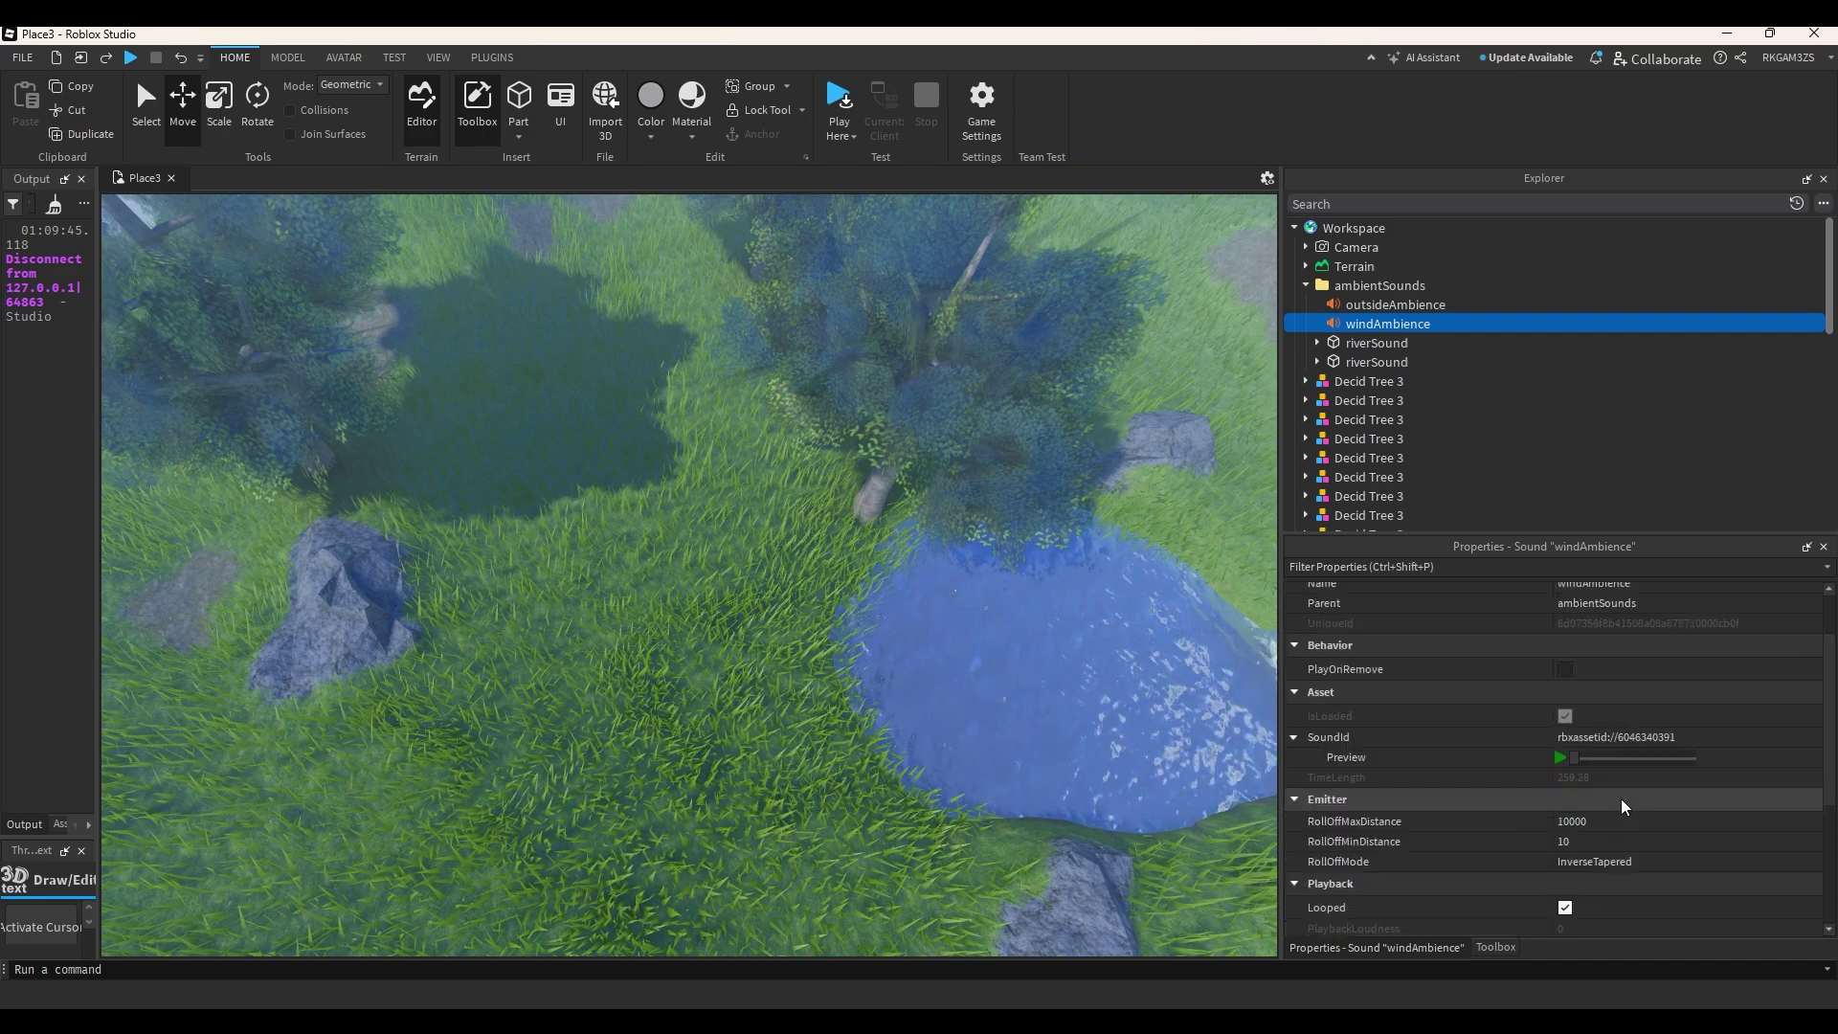
Preview the windAmbience sound and add an EqualizerSoundEffect to it.
left_click(1559, 757)
left_click(1443, 324)
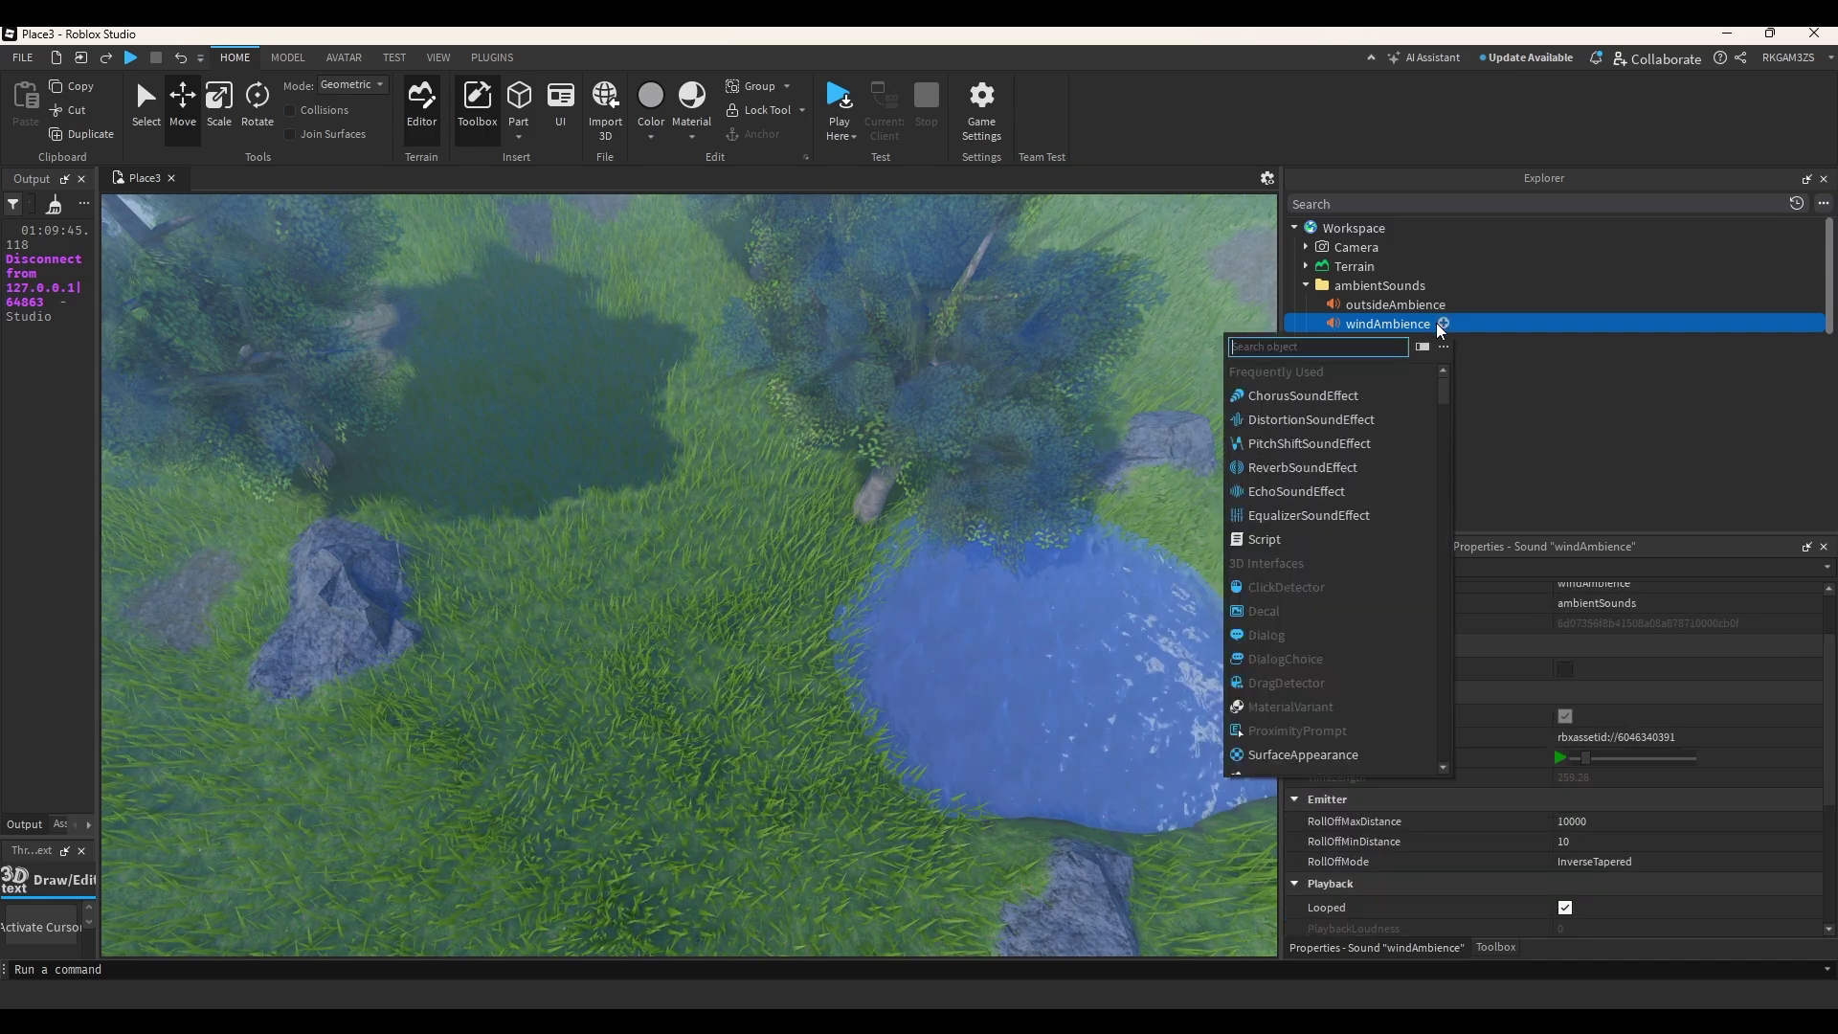
left_click(1340, 515)
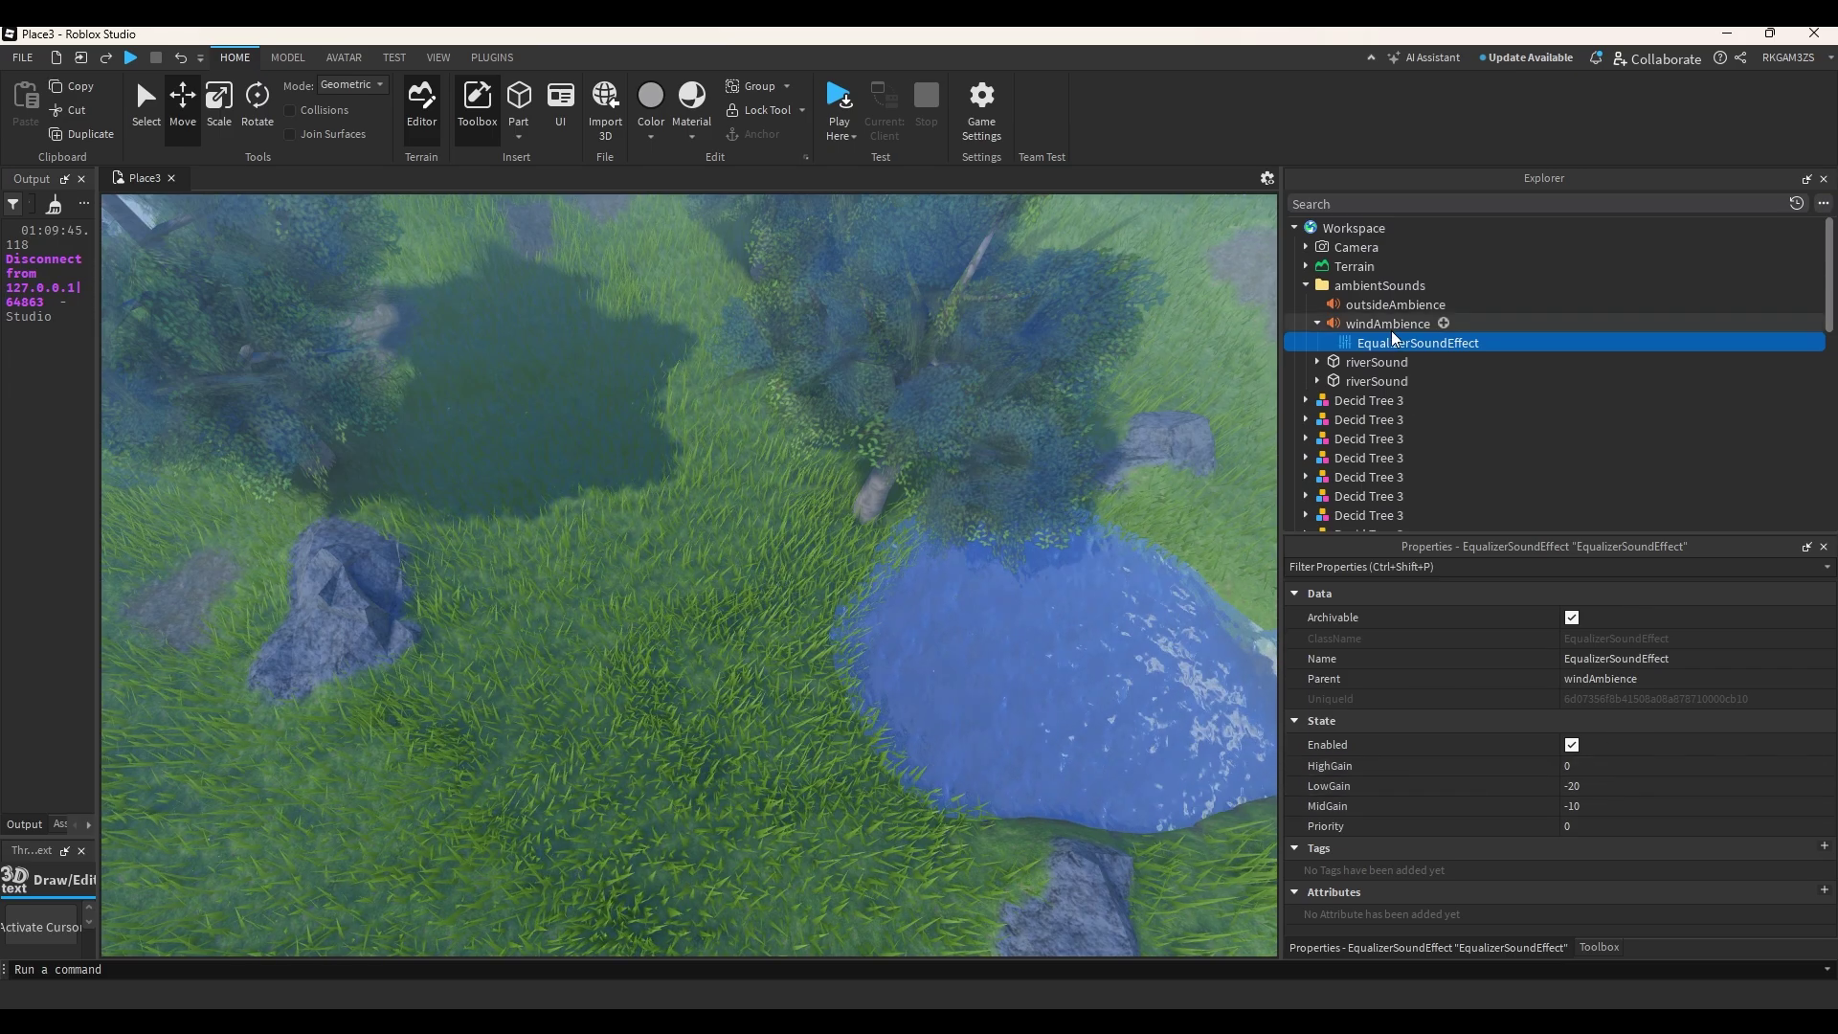
Set the Volume of the windAmbience sound to 0.5.
key("Up")
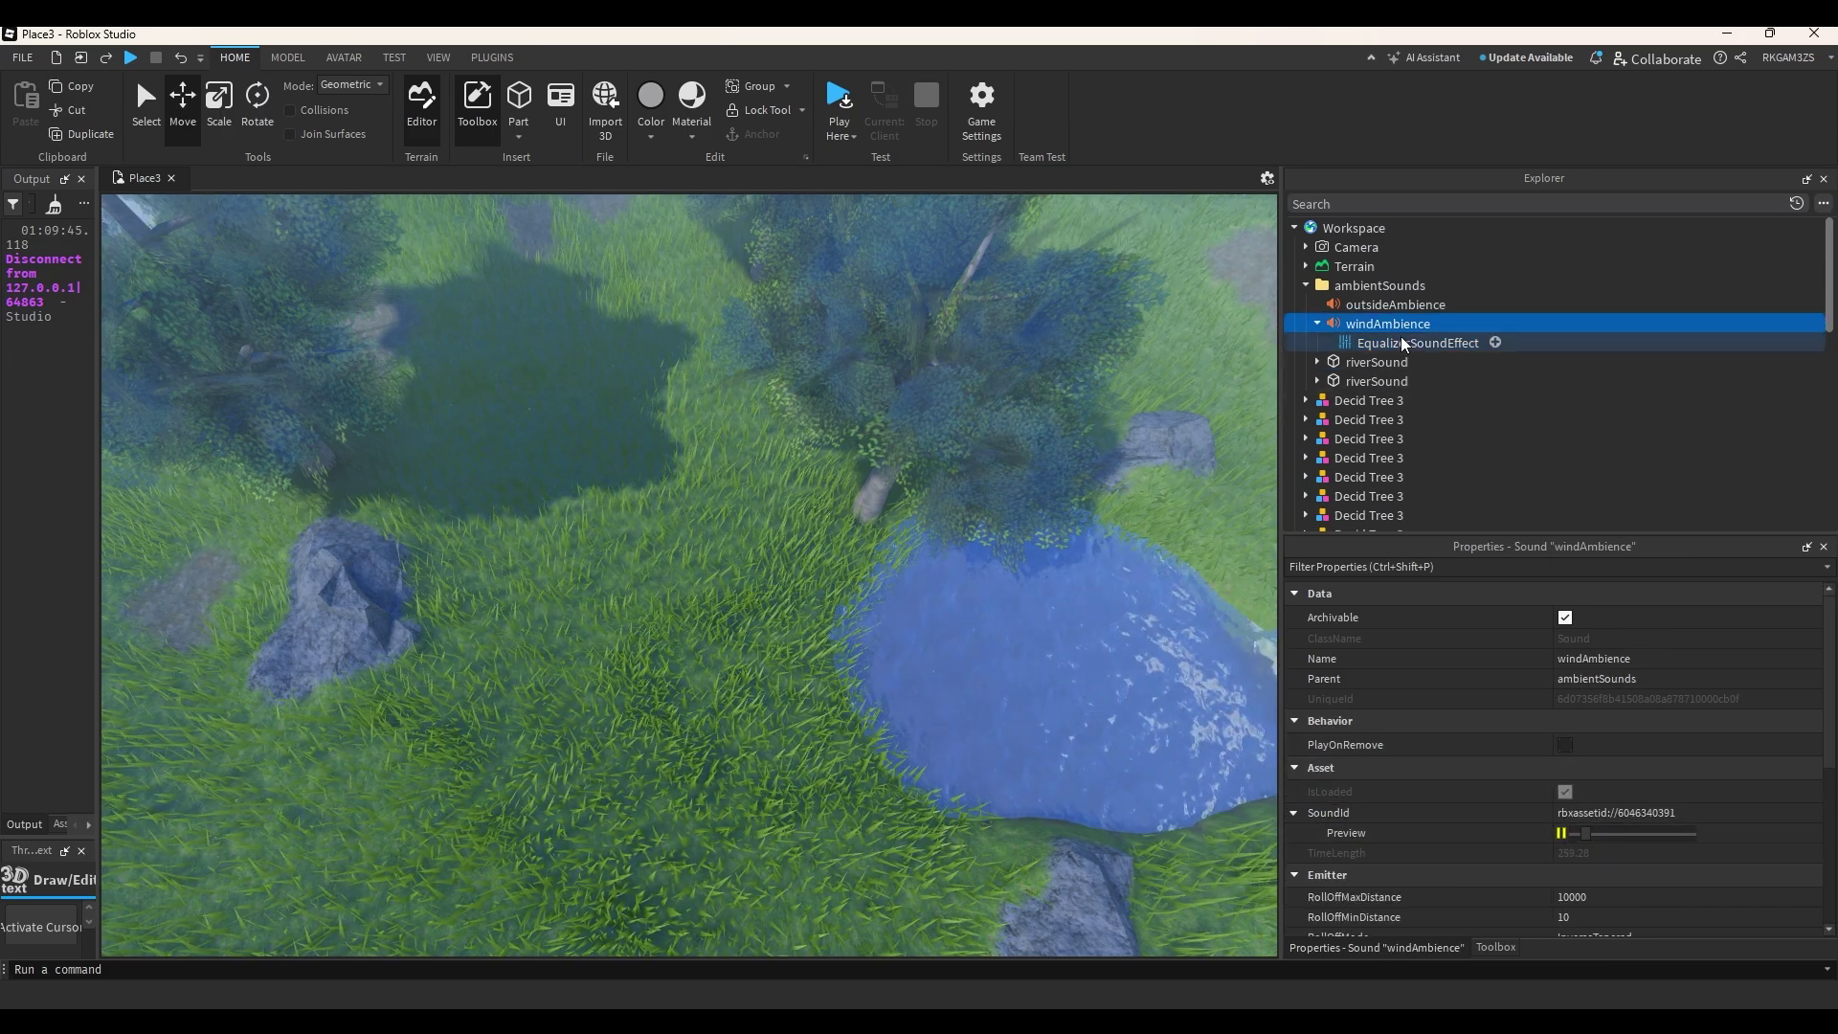
scroll(1641, 890, "down", 3)
left_click(1598, 868)
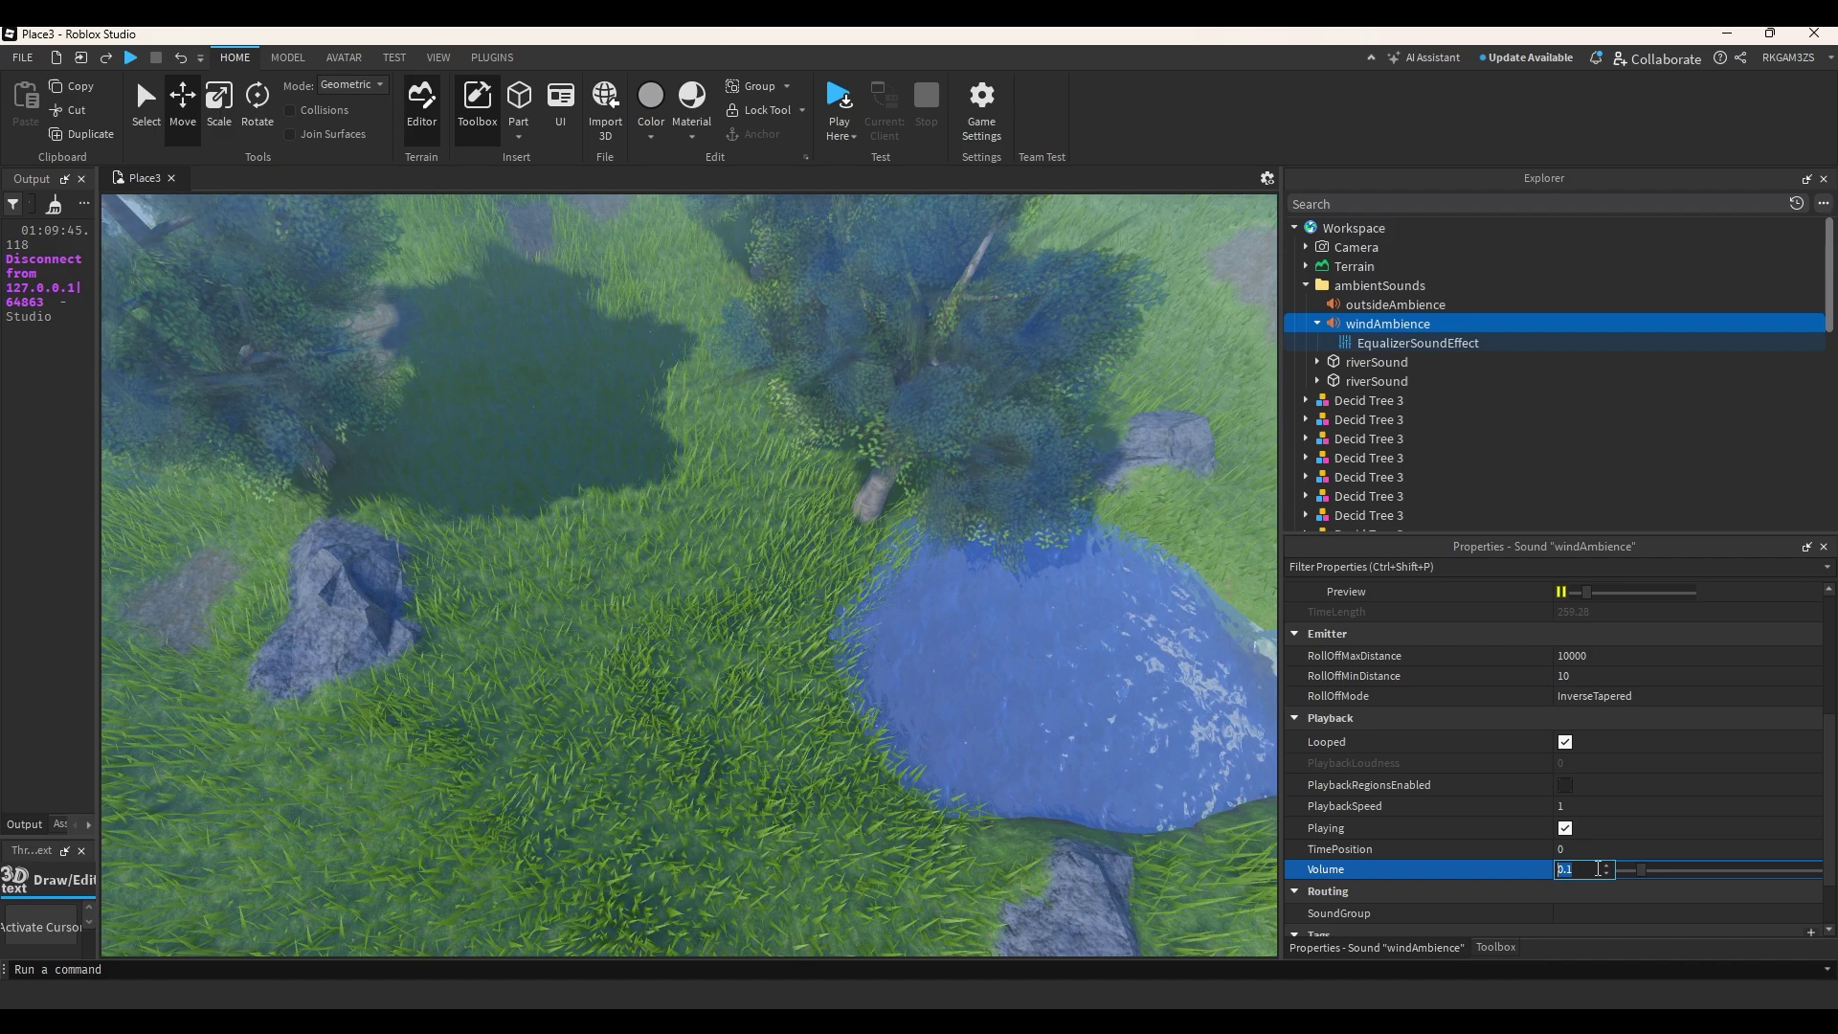
scroll(1628, 632, "up", 1)
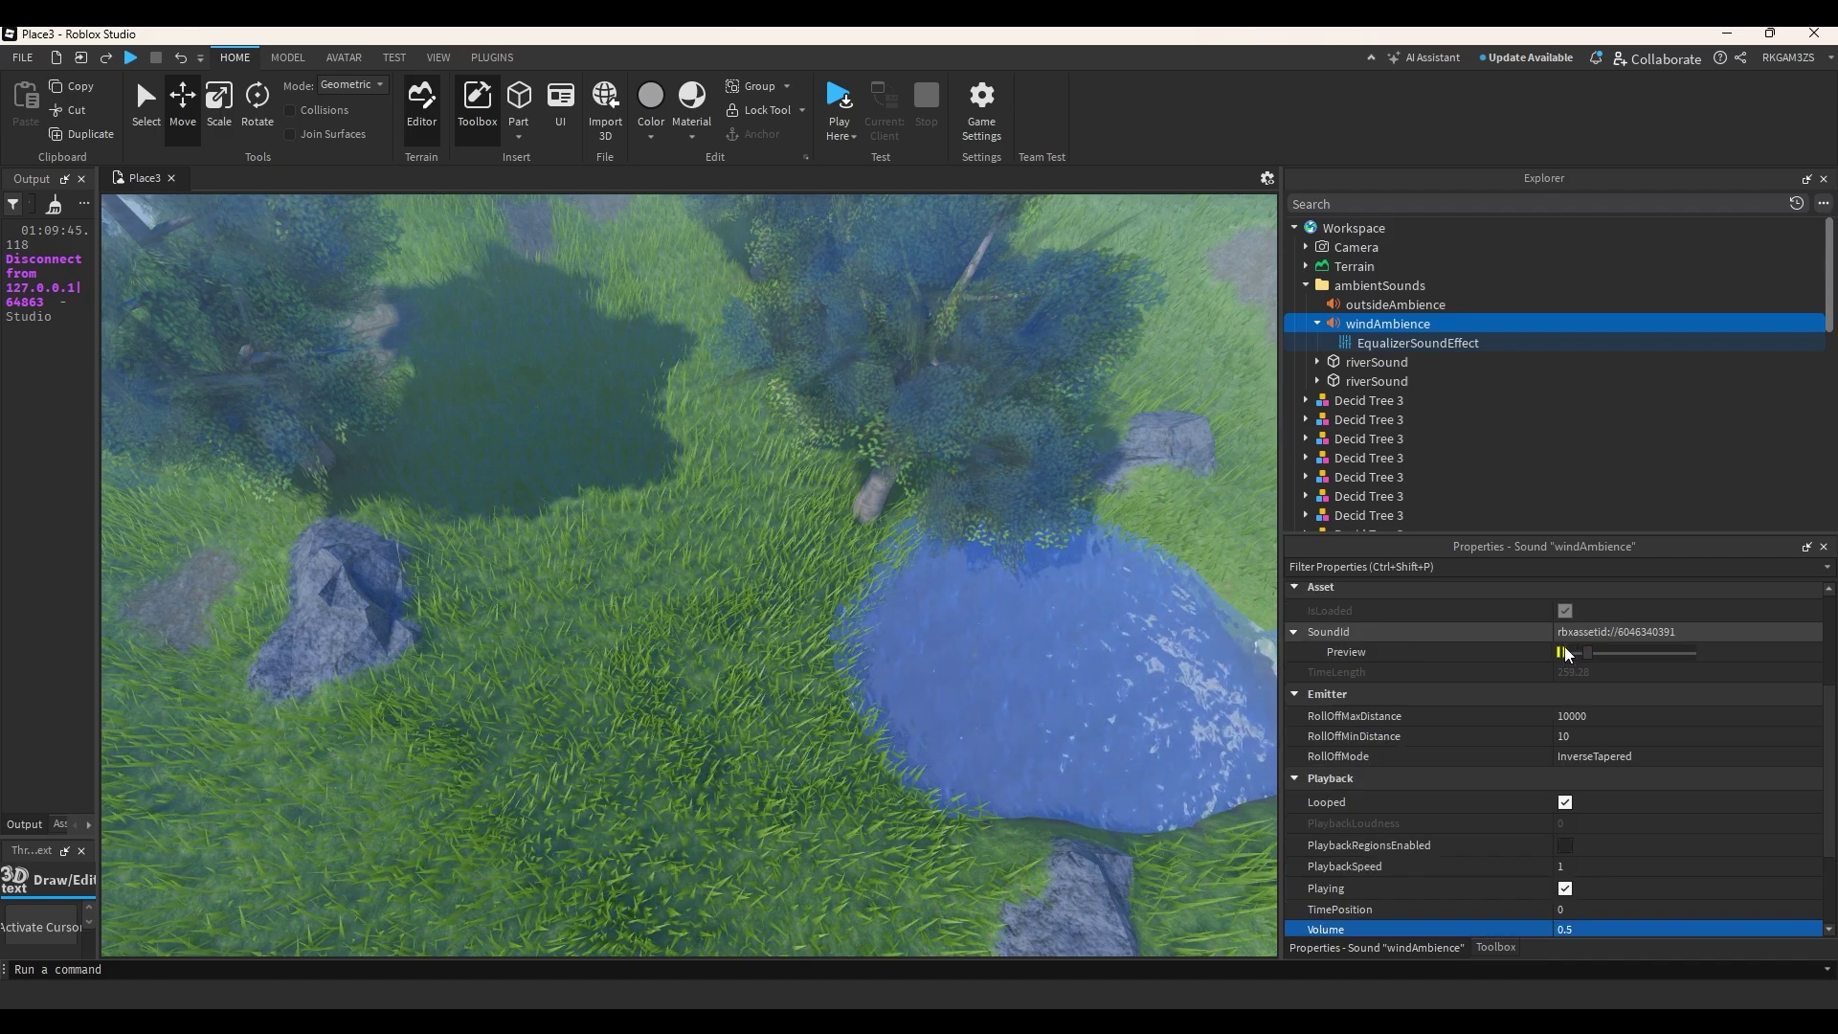
Adjust the EqualizerSoundEffect of windAmbience to LowGain 6.4, MidGain -17 and HighGain -8.9.
left_click(1415, 343)
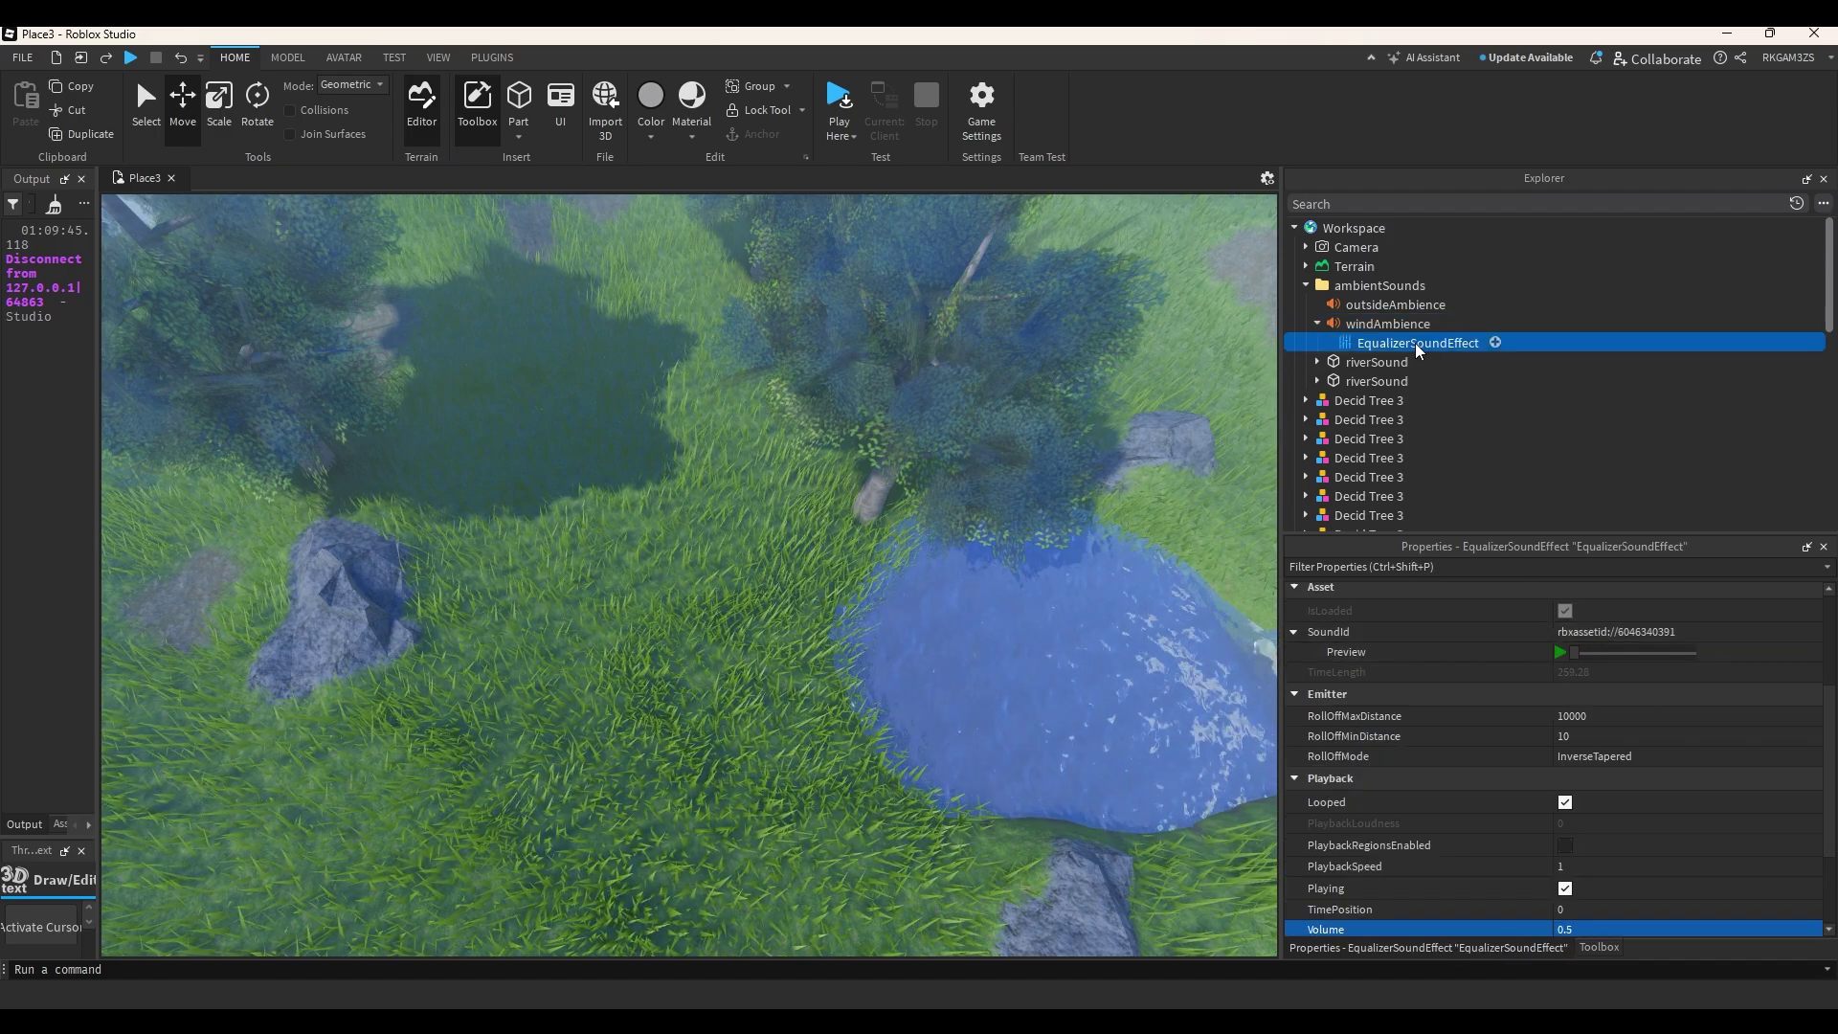
left_click(1777, 786)
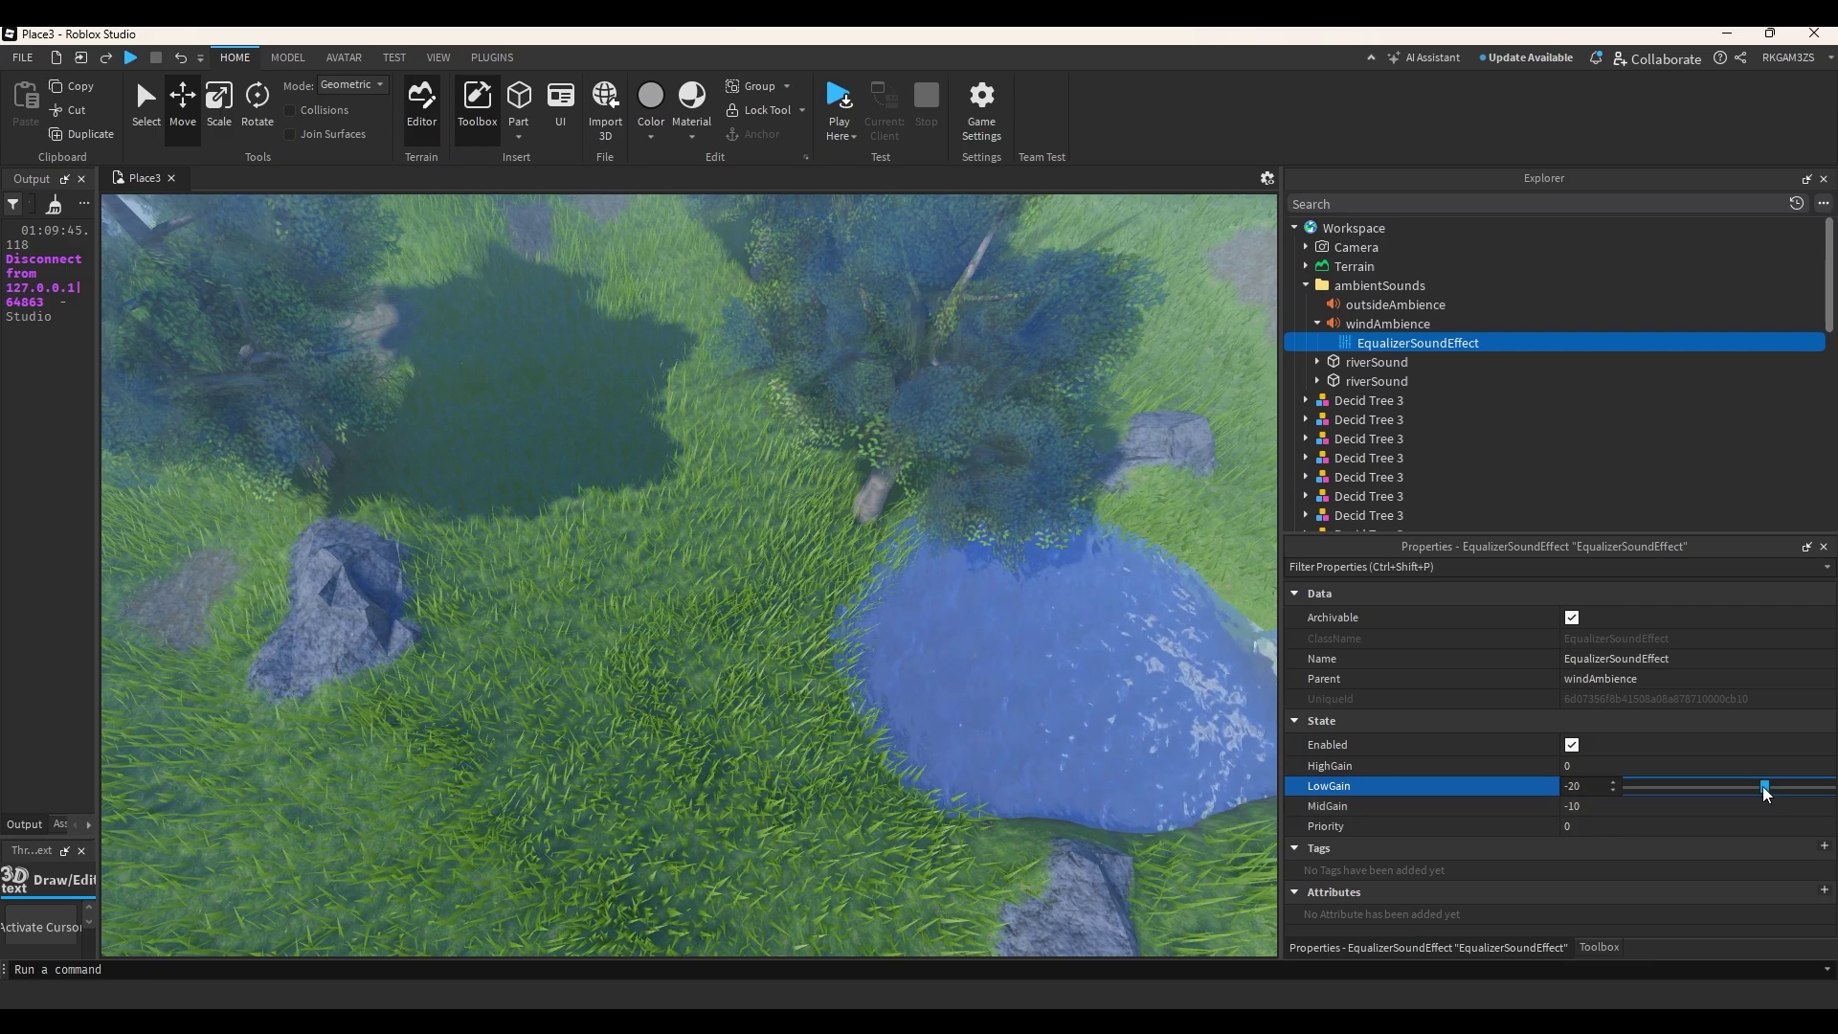
left_click_drag(1706, 778, 1764, 860)
left_click(1702, 810)
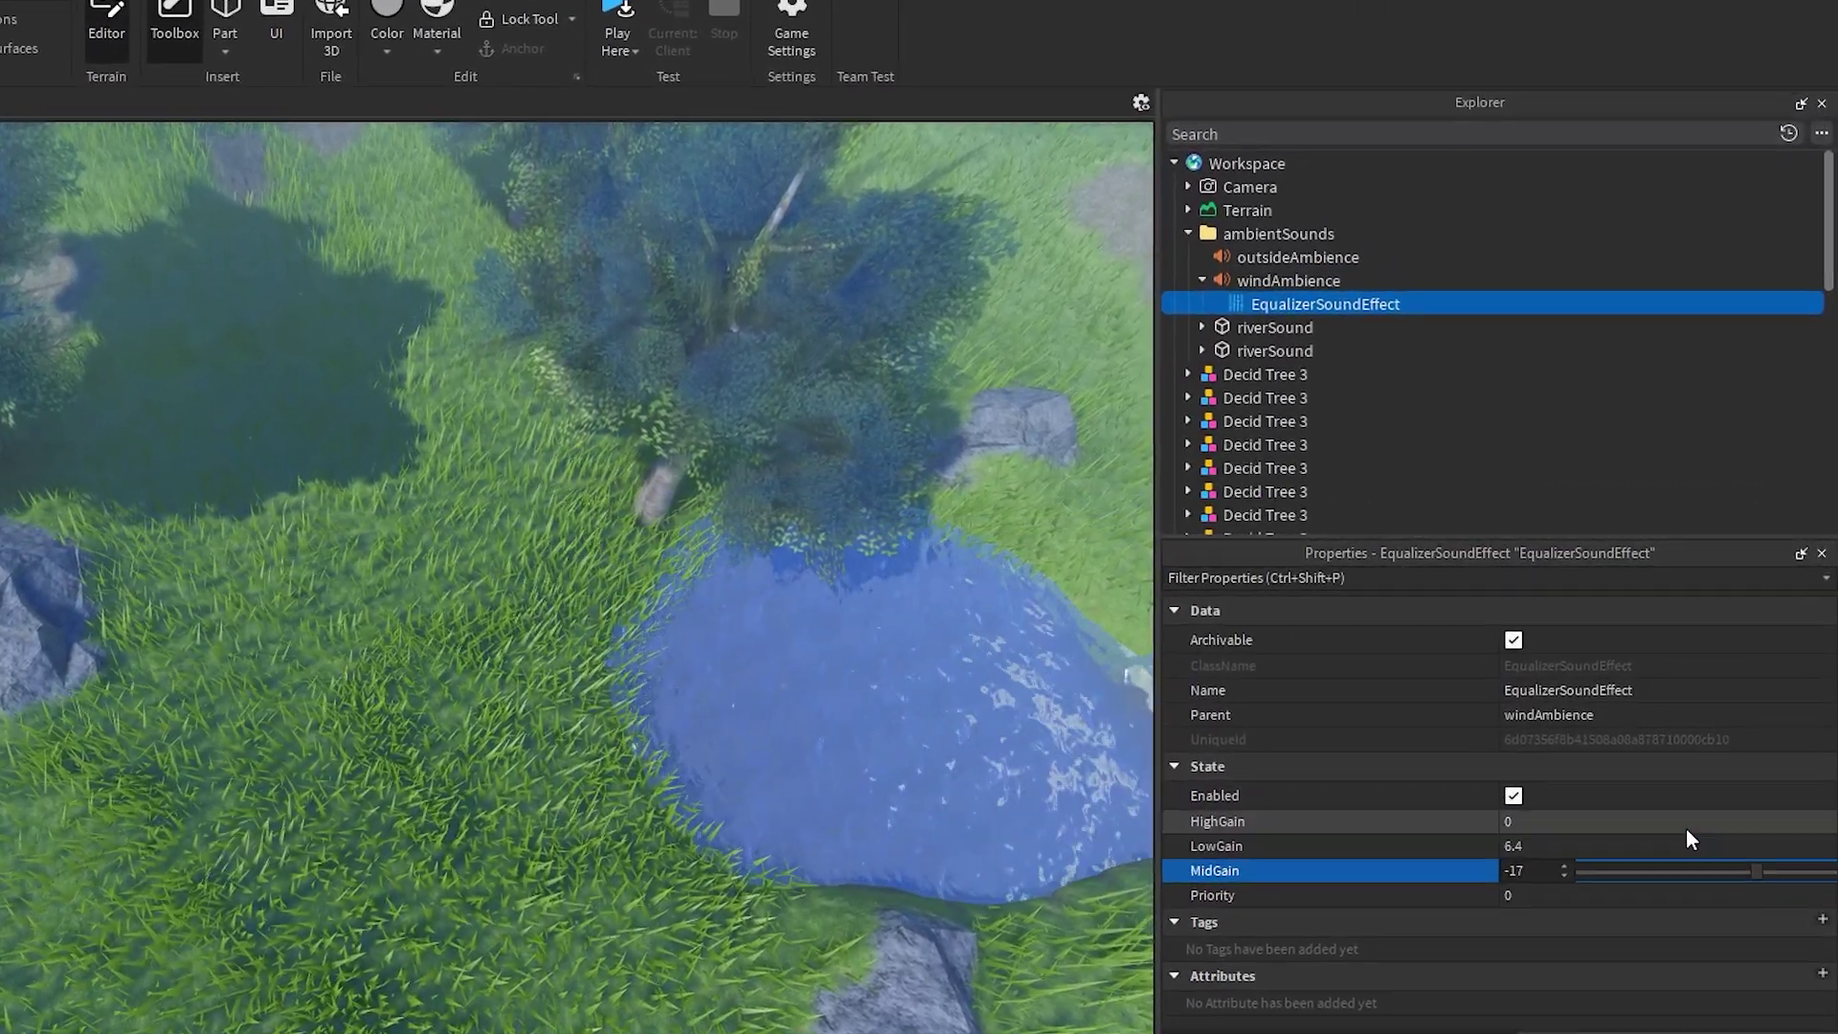
left_click(1809, 813)
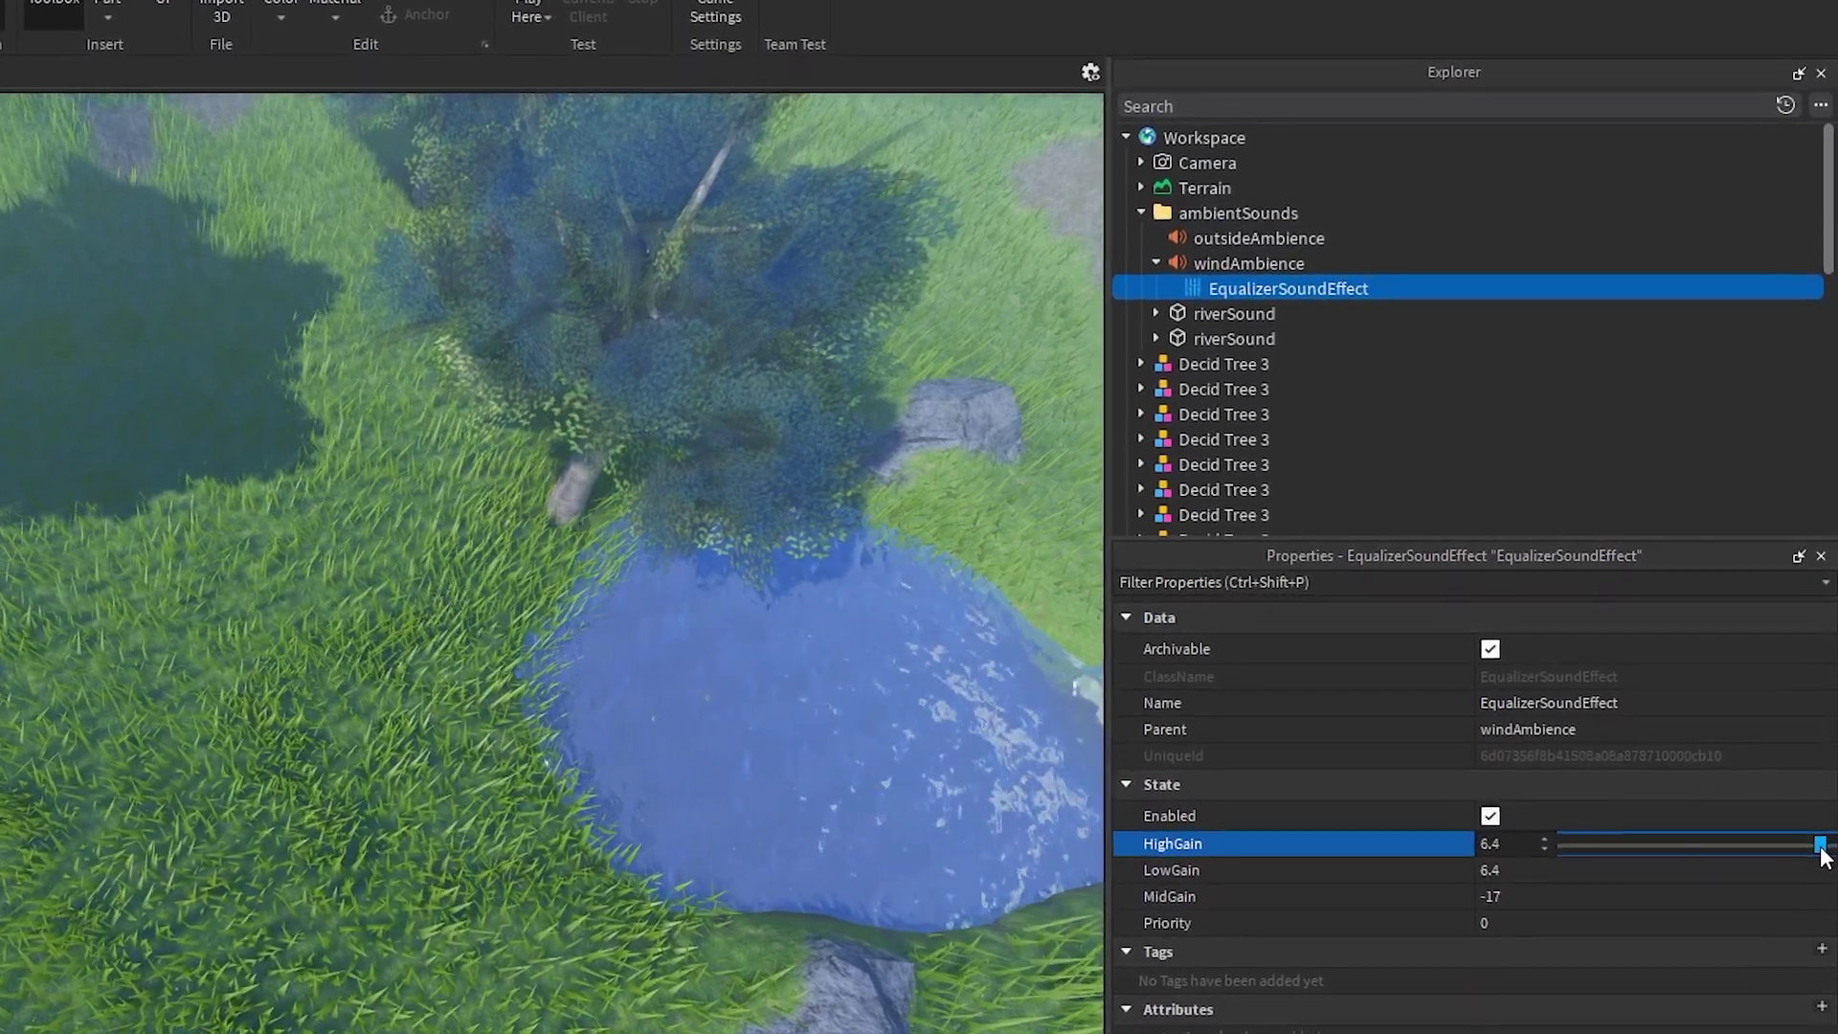
left_click_drag(1810, 837, 1769, 864)
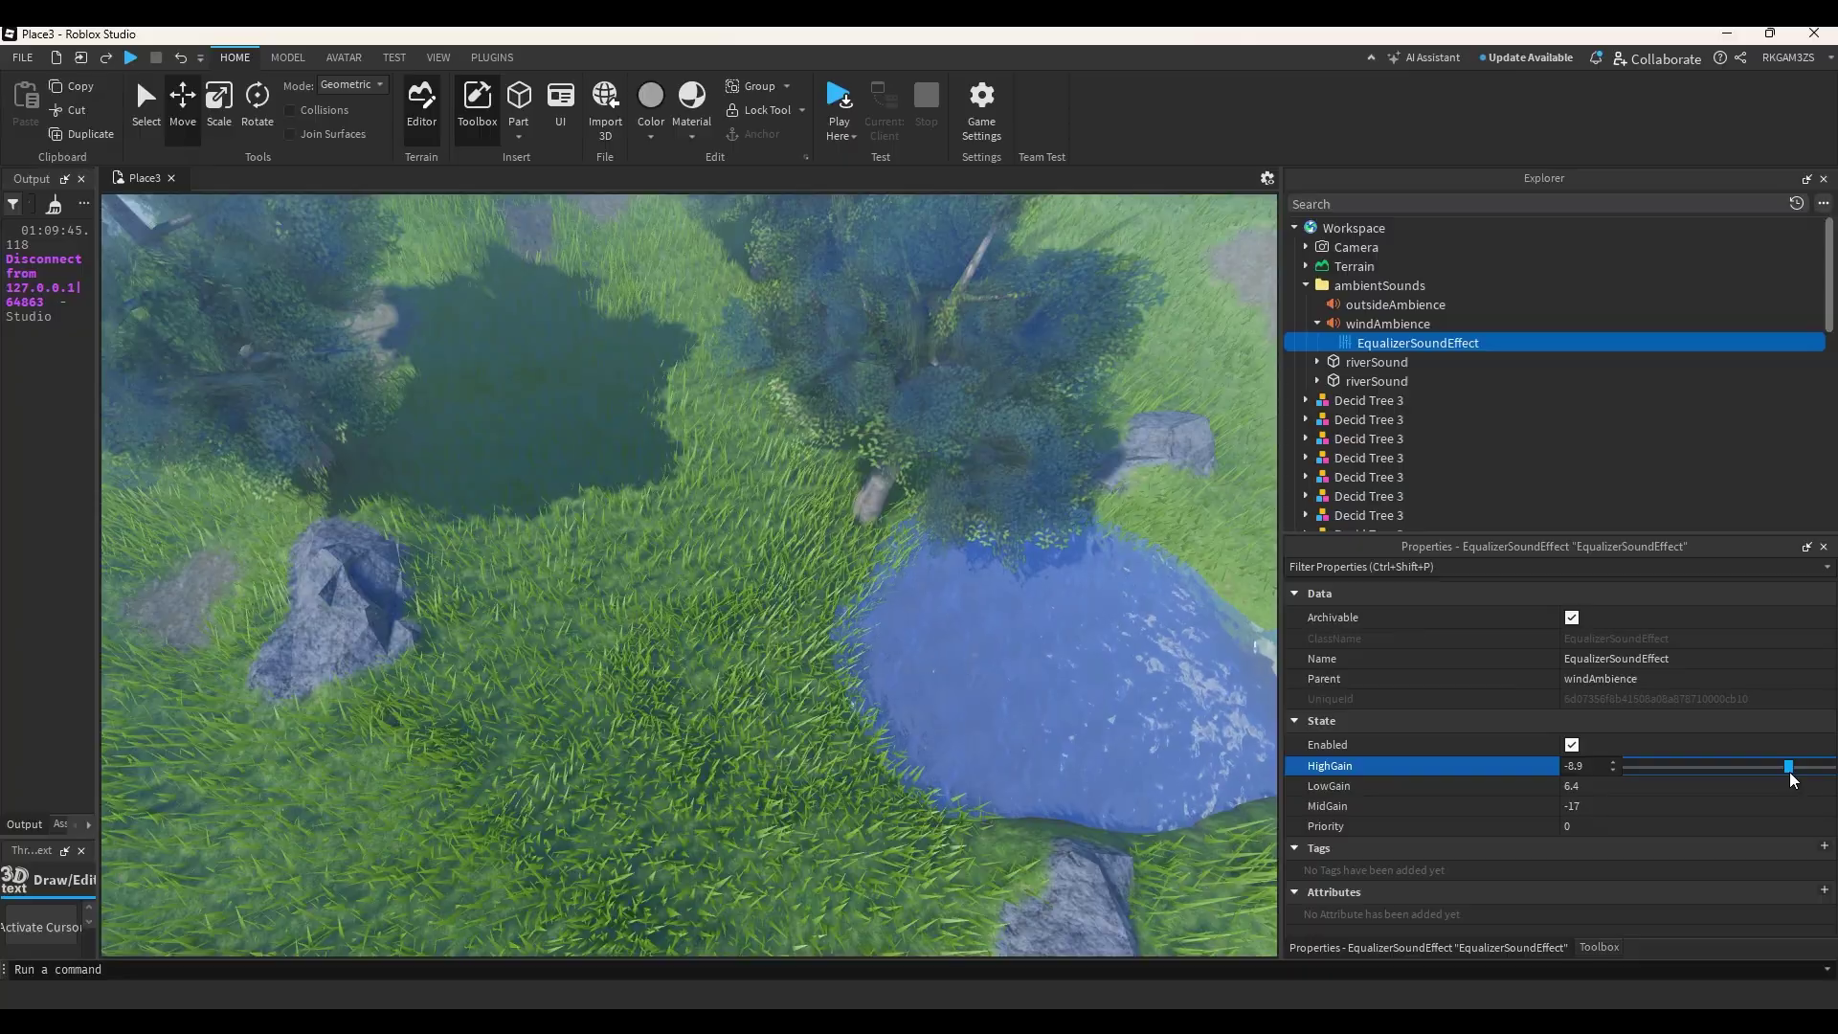
Disable the EqualizerSoundEffect and return to the playback properties of the windAmbience sound.
left_click(1566, 747)
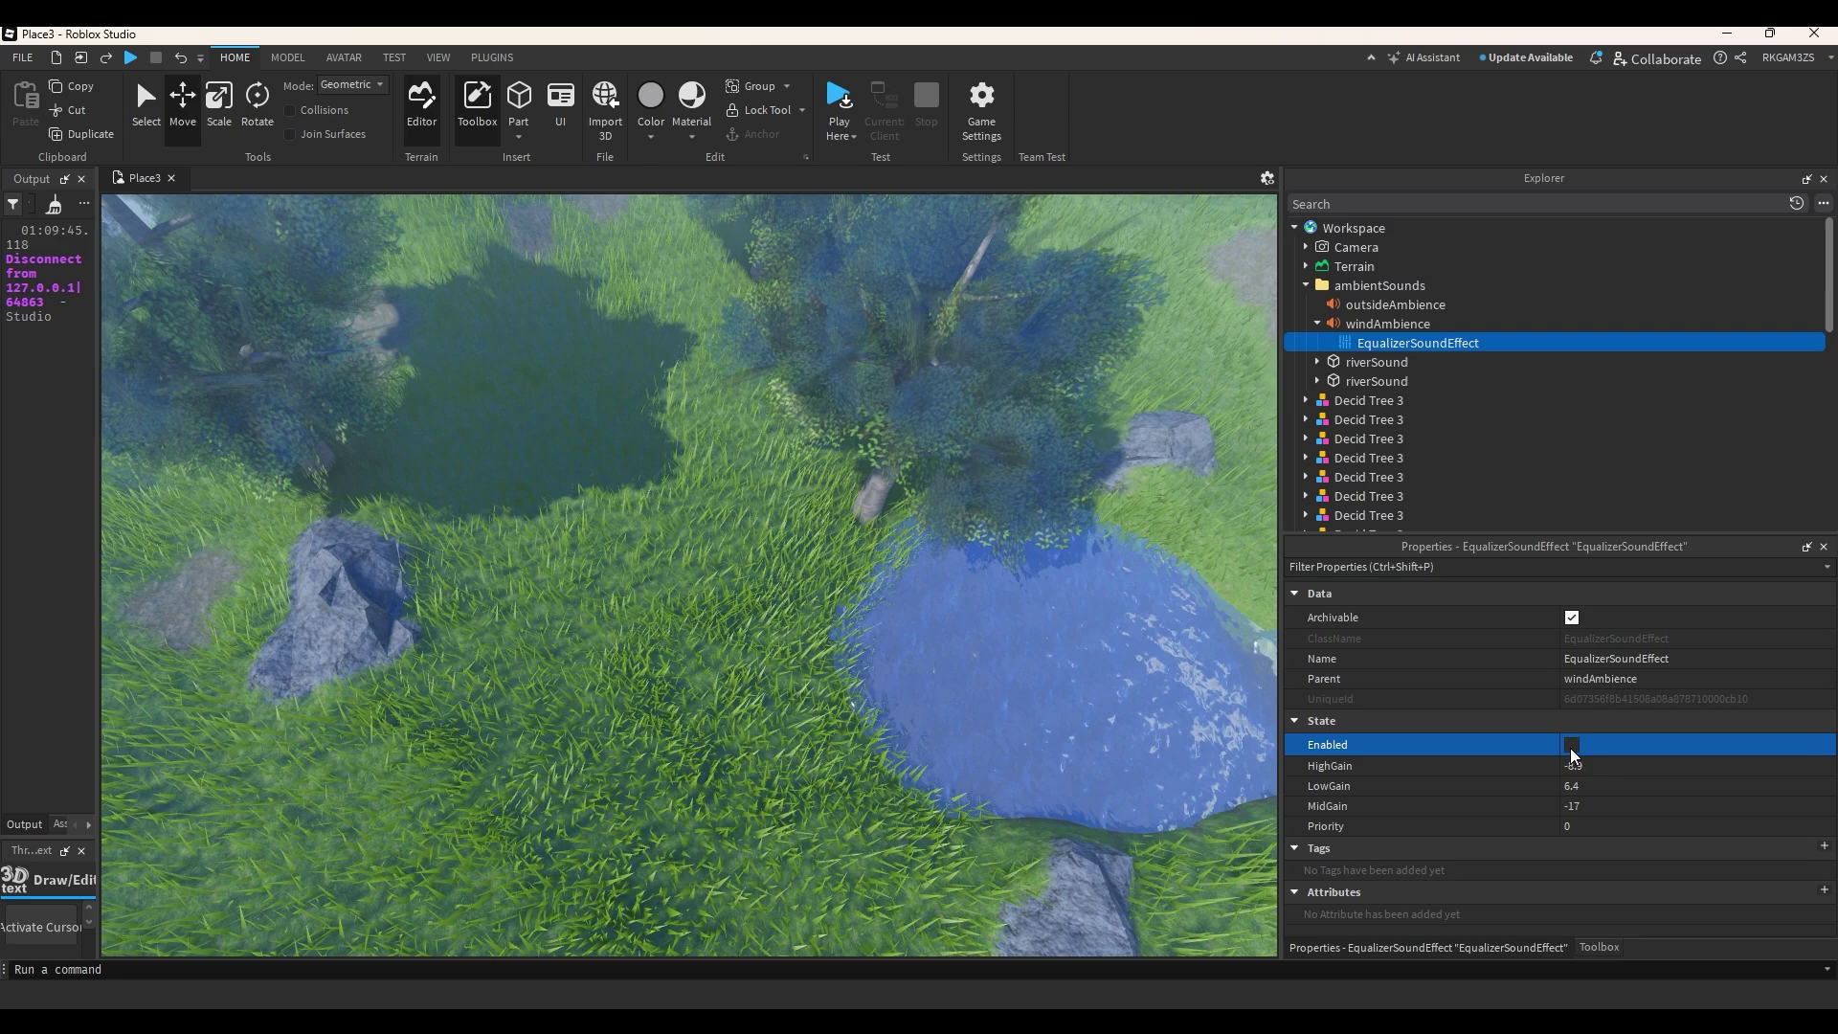
left_click(1391, 326)
scroll(1589, 743, "down", 2)
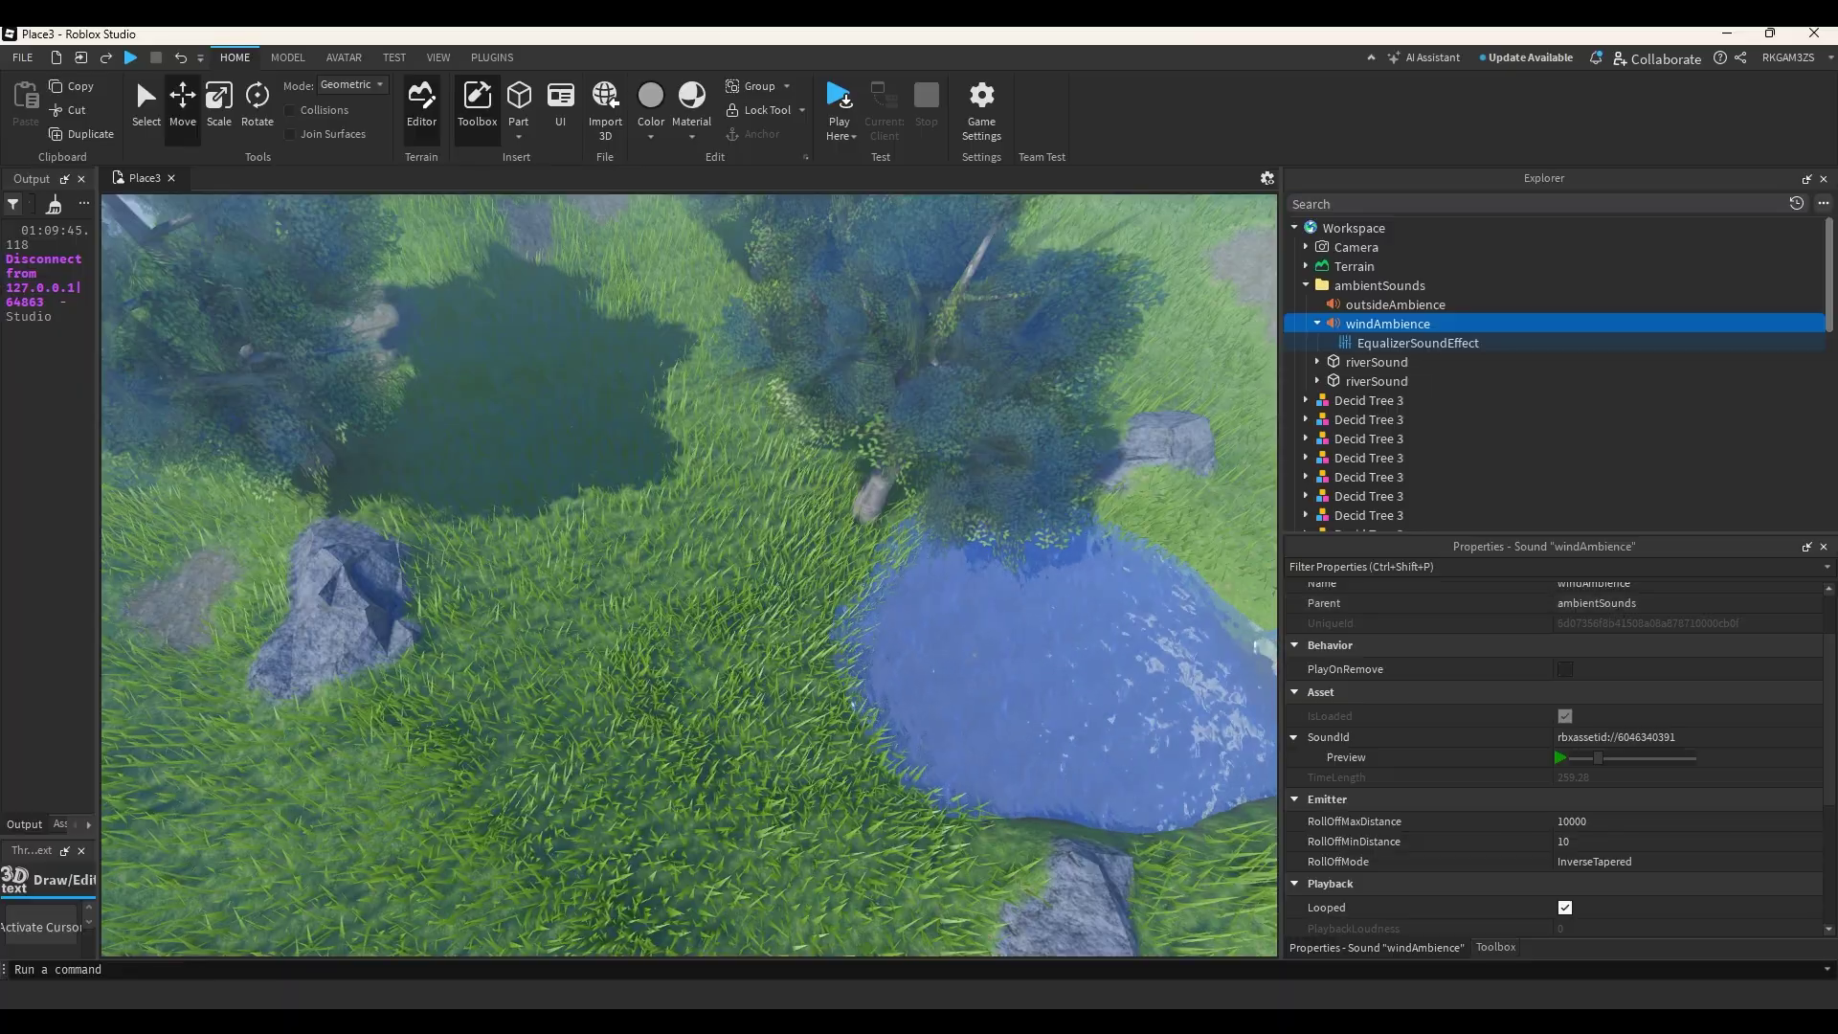
Playtest the place with the current ambience sounds and survey the grassy scene around the pond and trees.
key("F5")
key("d")
right_click_drag(1005, 637, 1053, 630)
key("s")
key("w")
key("s")
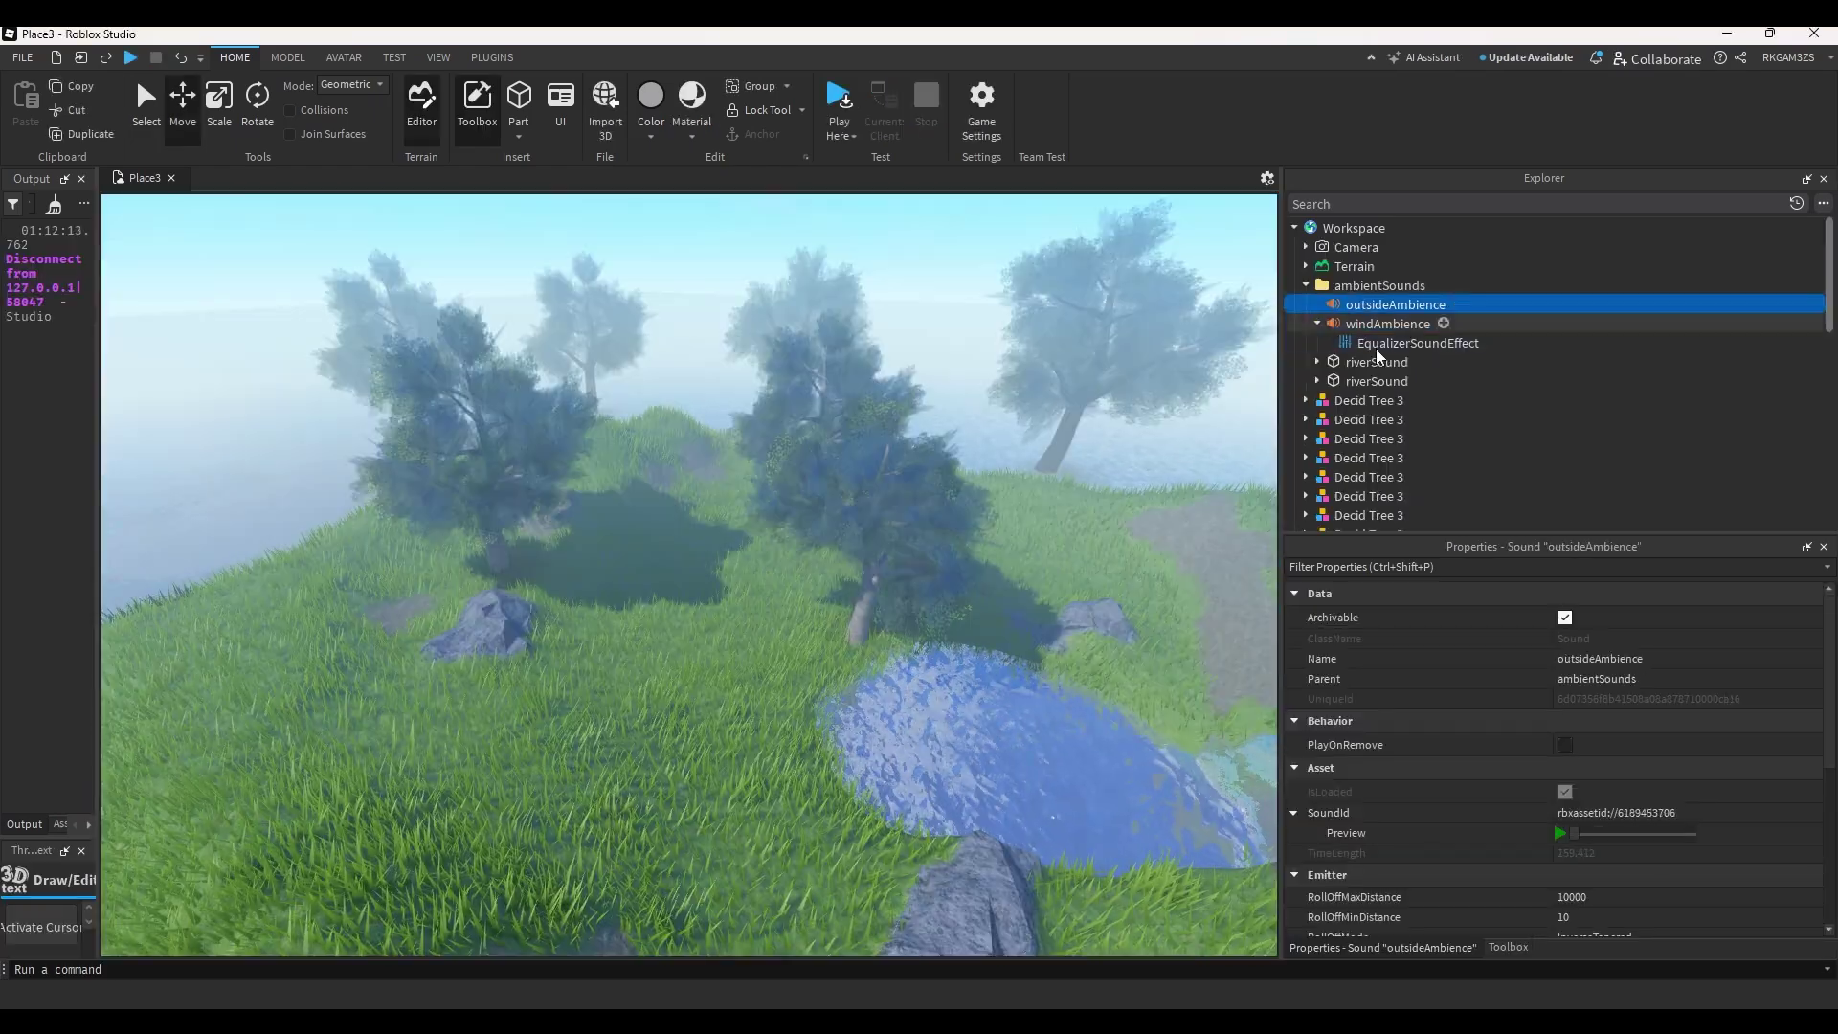
Set the PlaybackSpeed of both outsideAmbience and windAmbience to 0.5.
left_click(1388, 324, "ctrl")
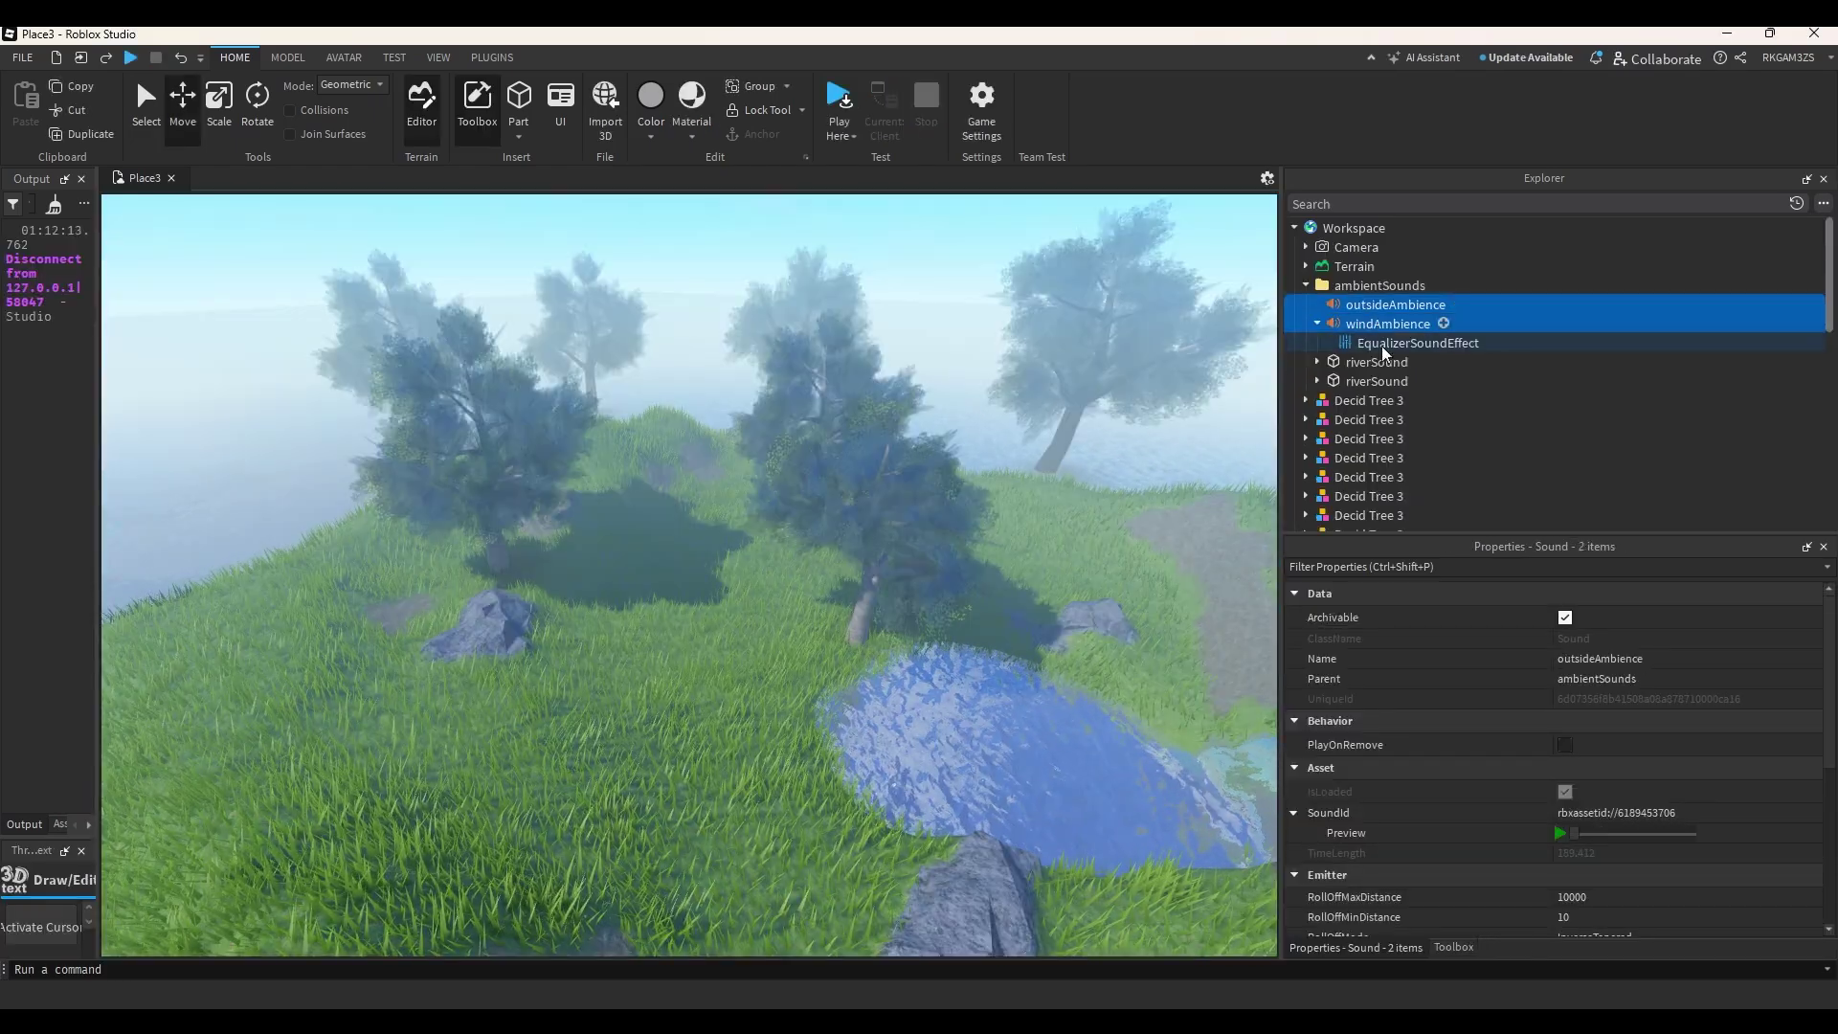
scroll(1668, 860, "down", 3)
scroll(1668, 862, "down", 3)
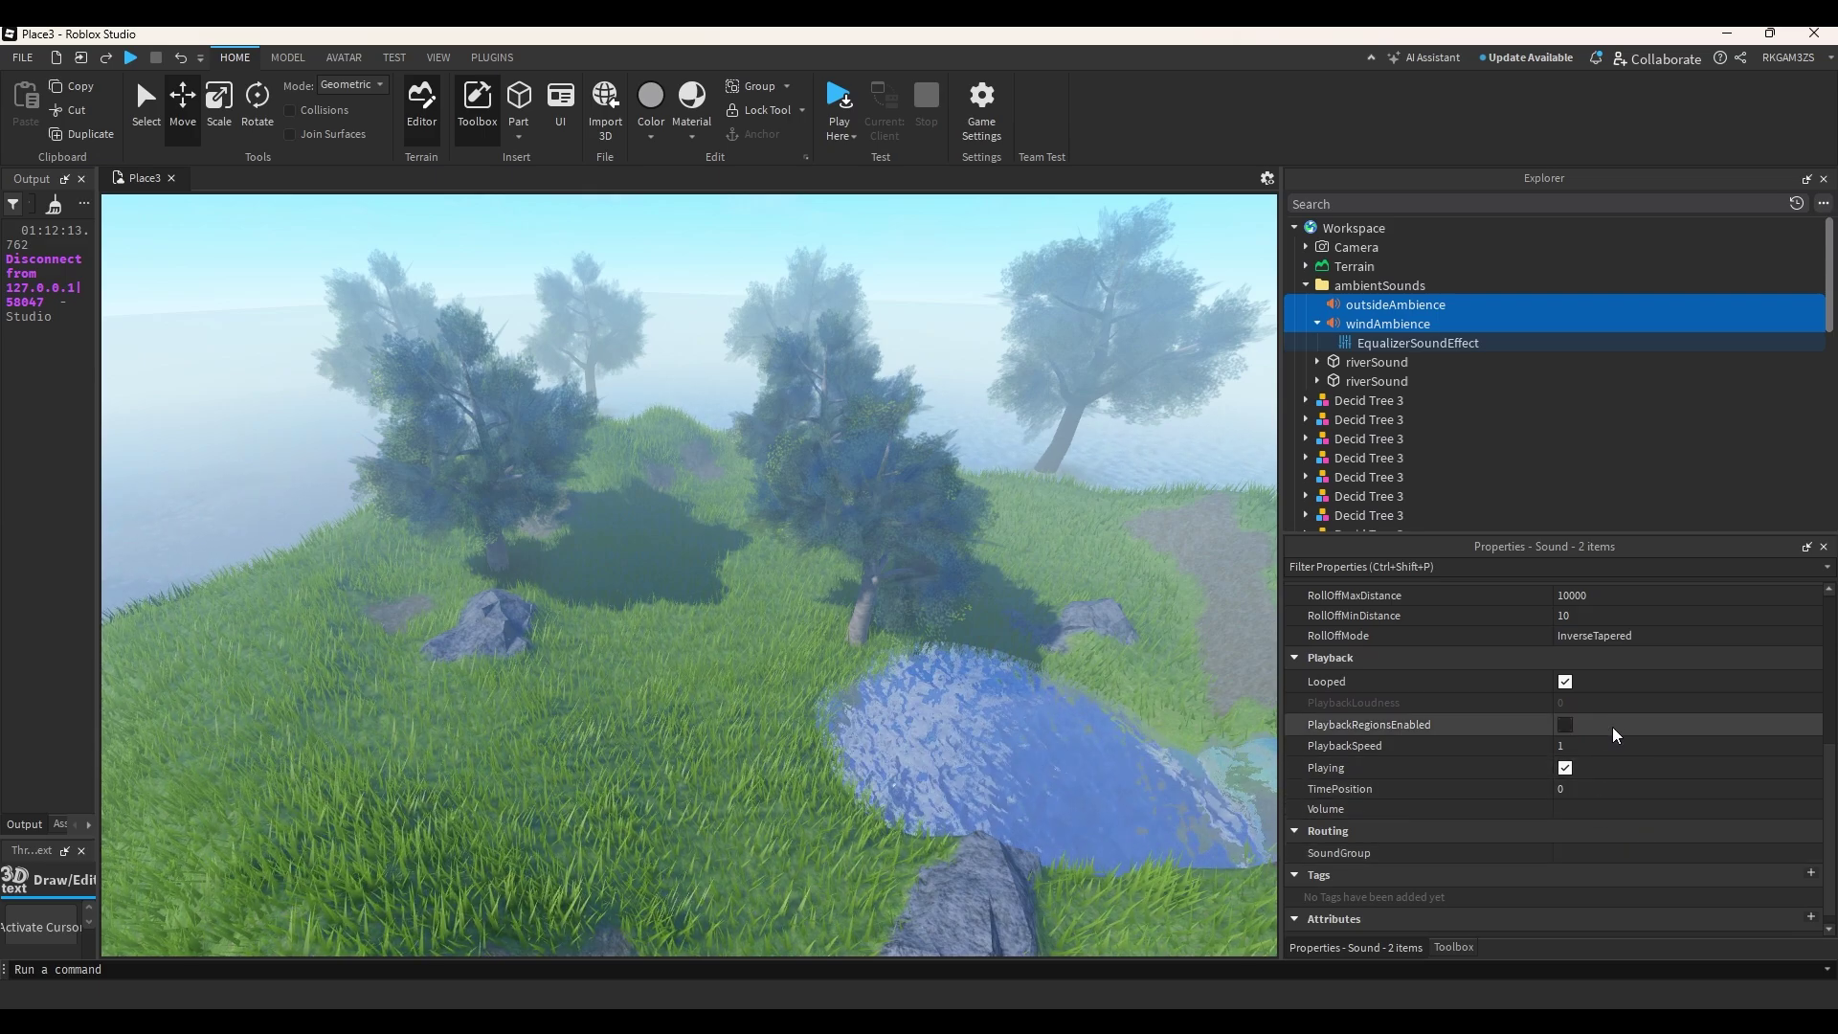
left_click(1657, 747)
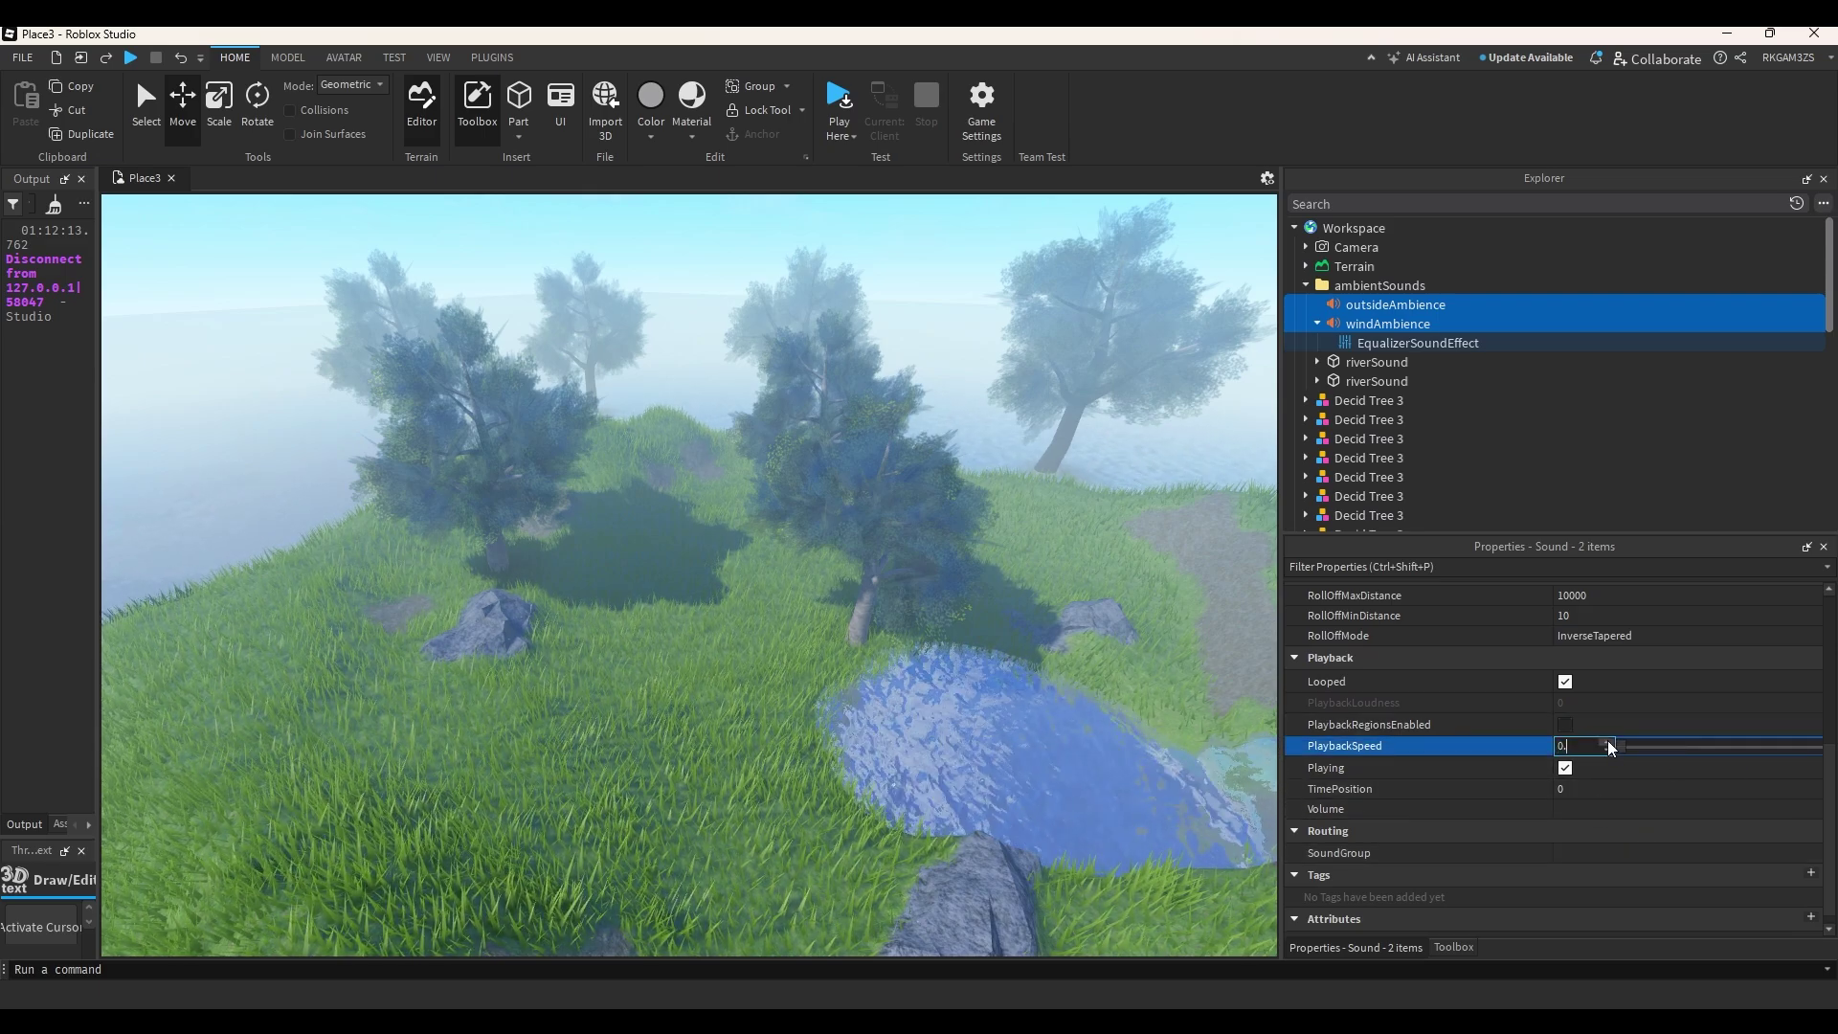
type("0.5")
left_click(1317, 324)
Set the Saturation of the ColorCorrection effect in Lighting to -0.7.
scroll(1413, 372, "down", 8)
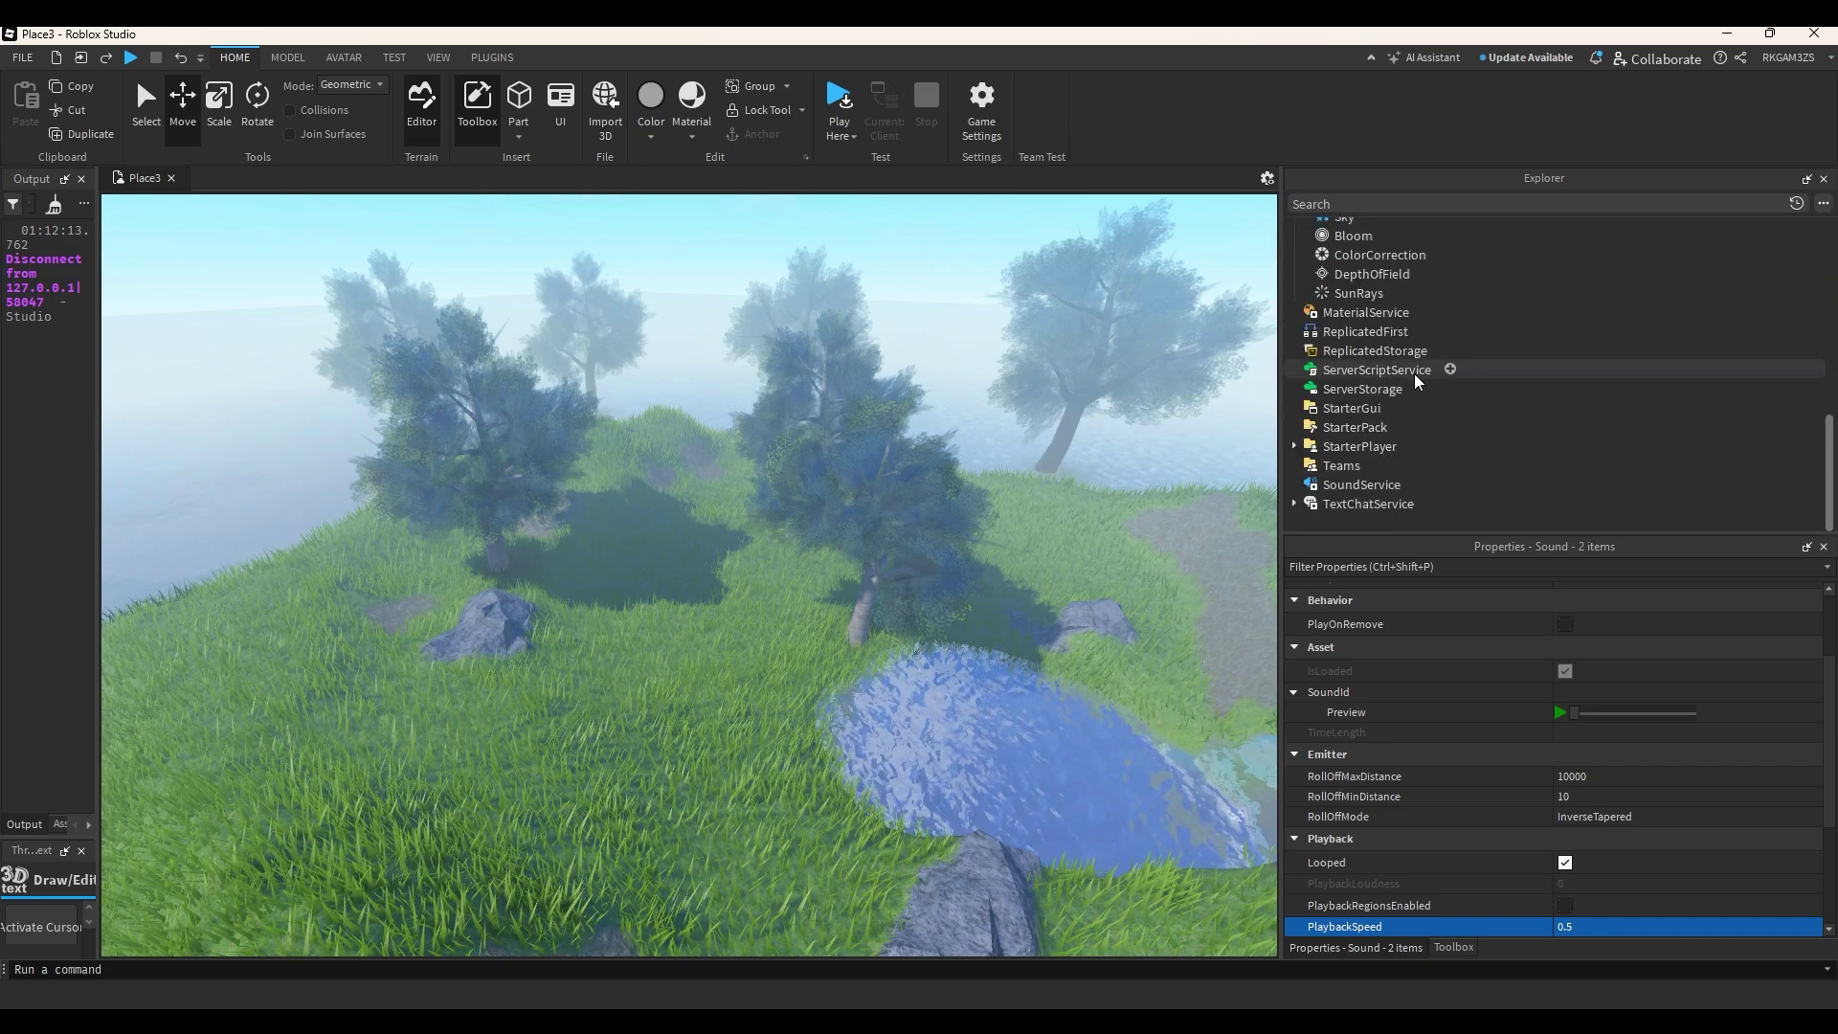
left_click(1413, 369)
left_click(1633, 807)
type("-0.5")
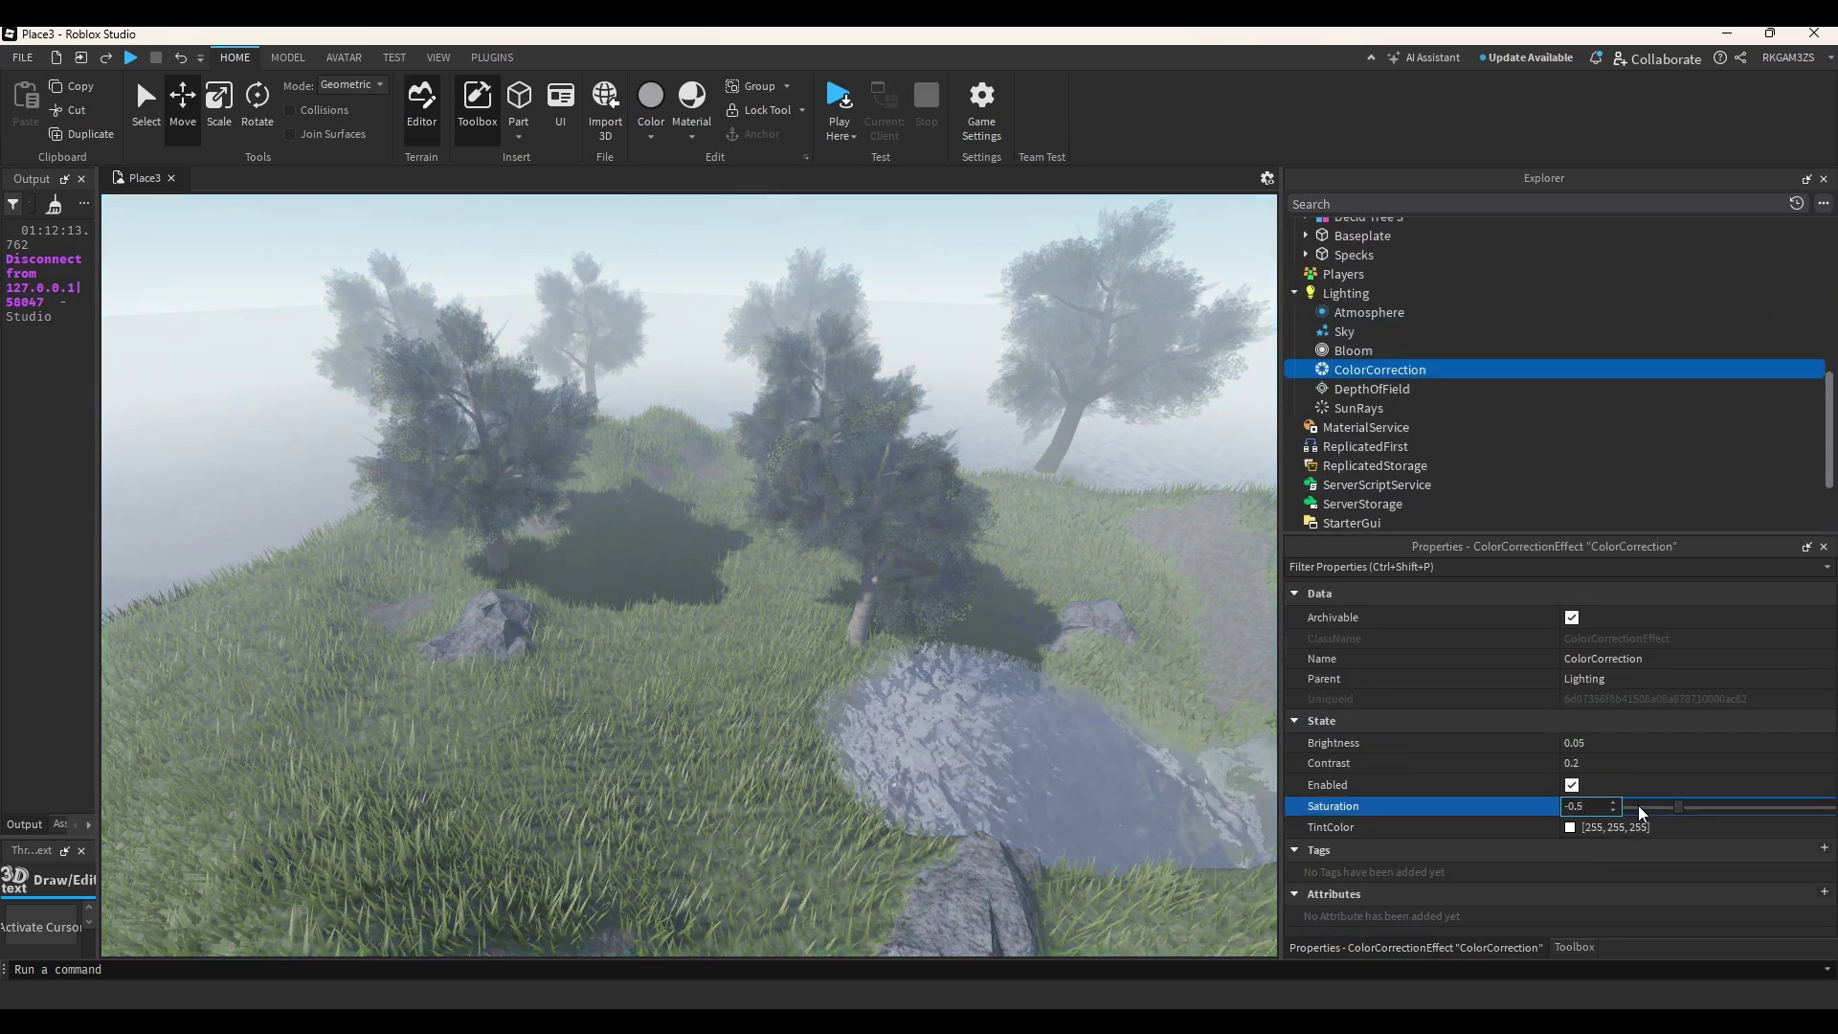
key("BackSpace")
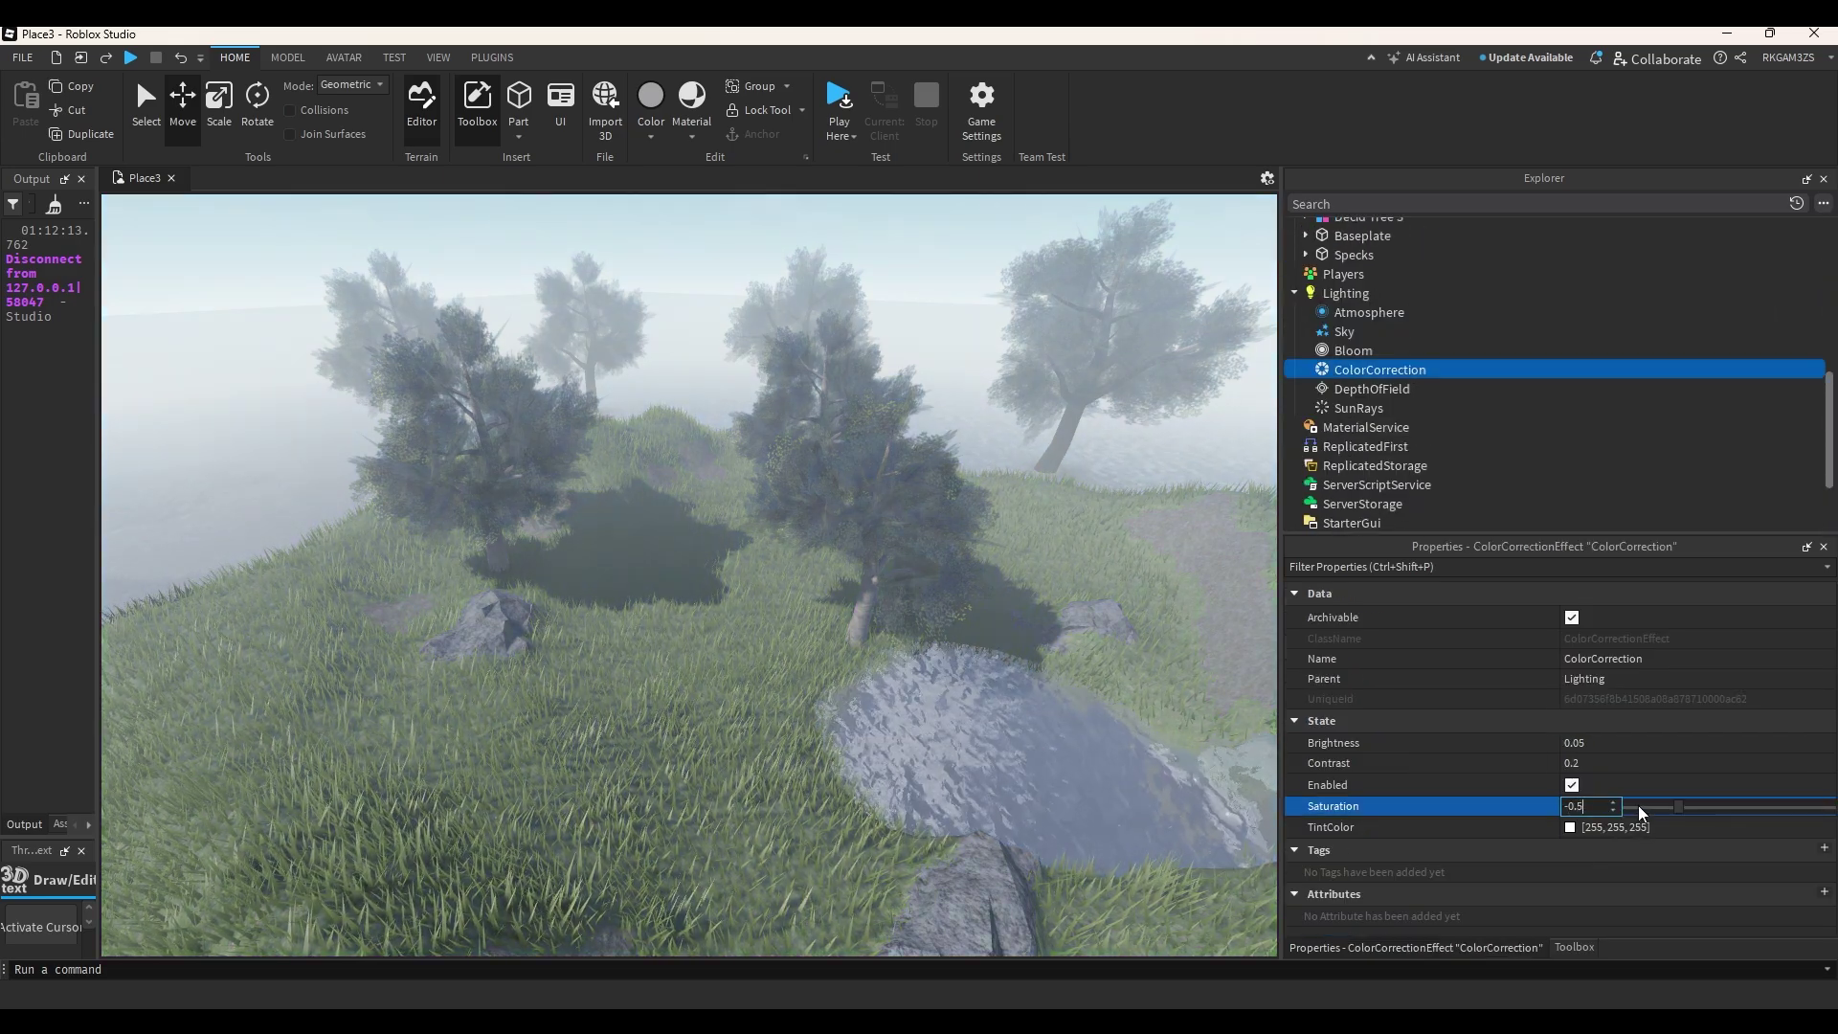
type("7")
key("Return")
Set the ColorCorrection effect's Brightness to -0.1 and Contrast to 0.4.
left_click(1636, 743)
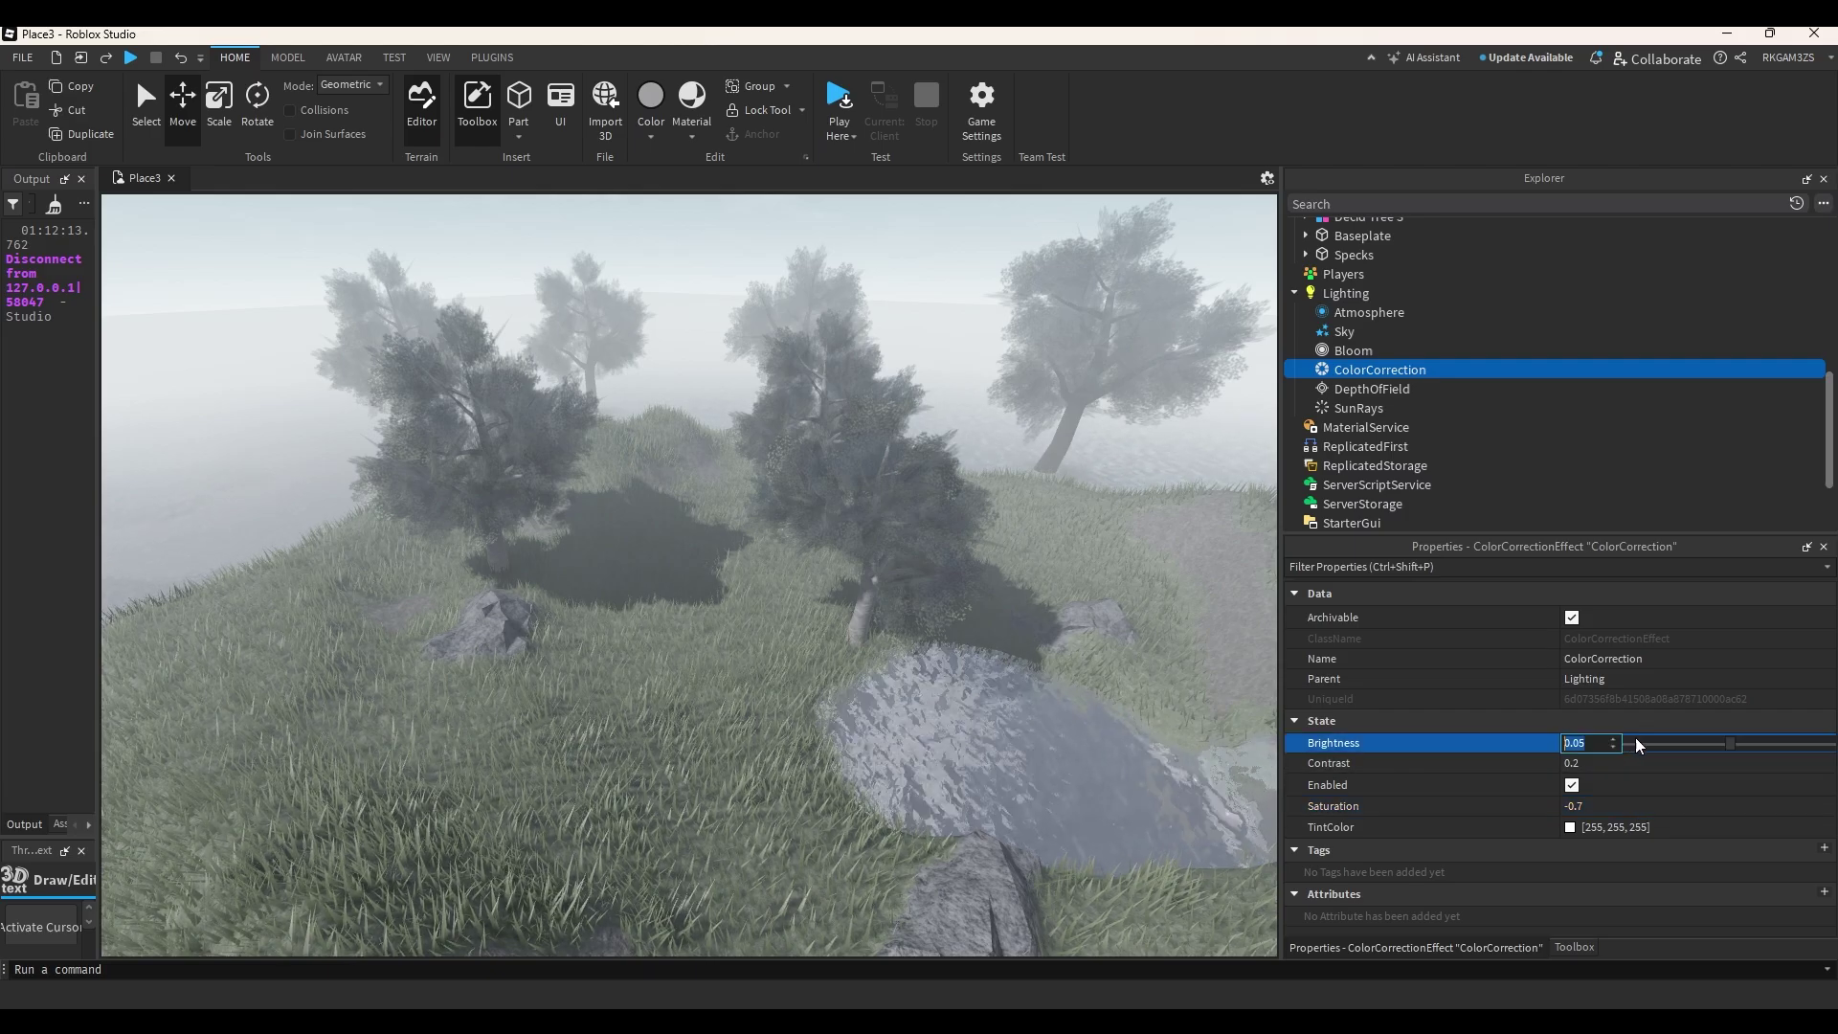
left_click(1666, 763)
left_click_drag(1750, 766, 1722, 737)
left_click(1739, 745)
right_click_drag(853, 714, 853, 714)
key("w")
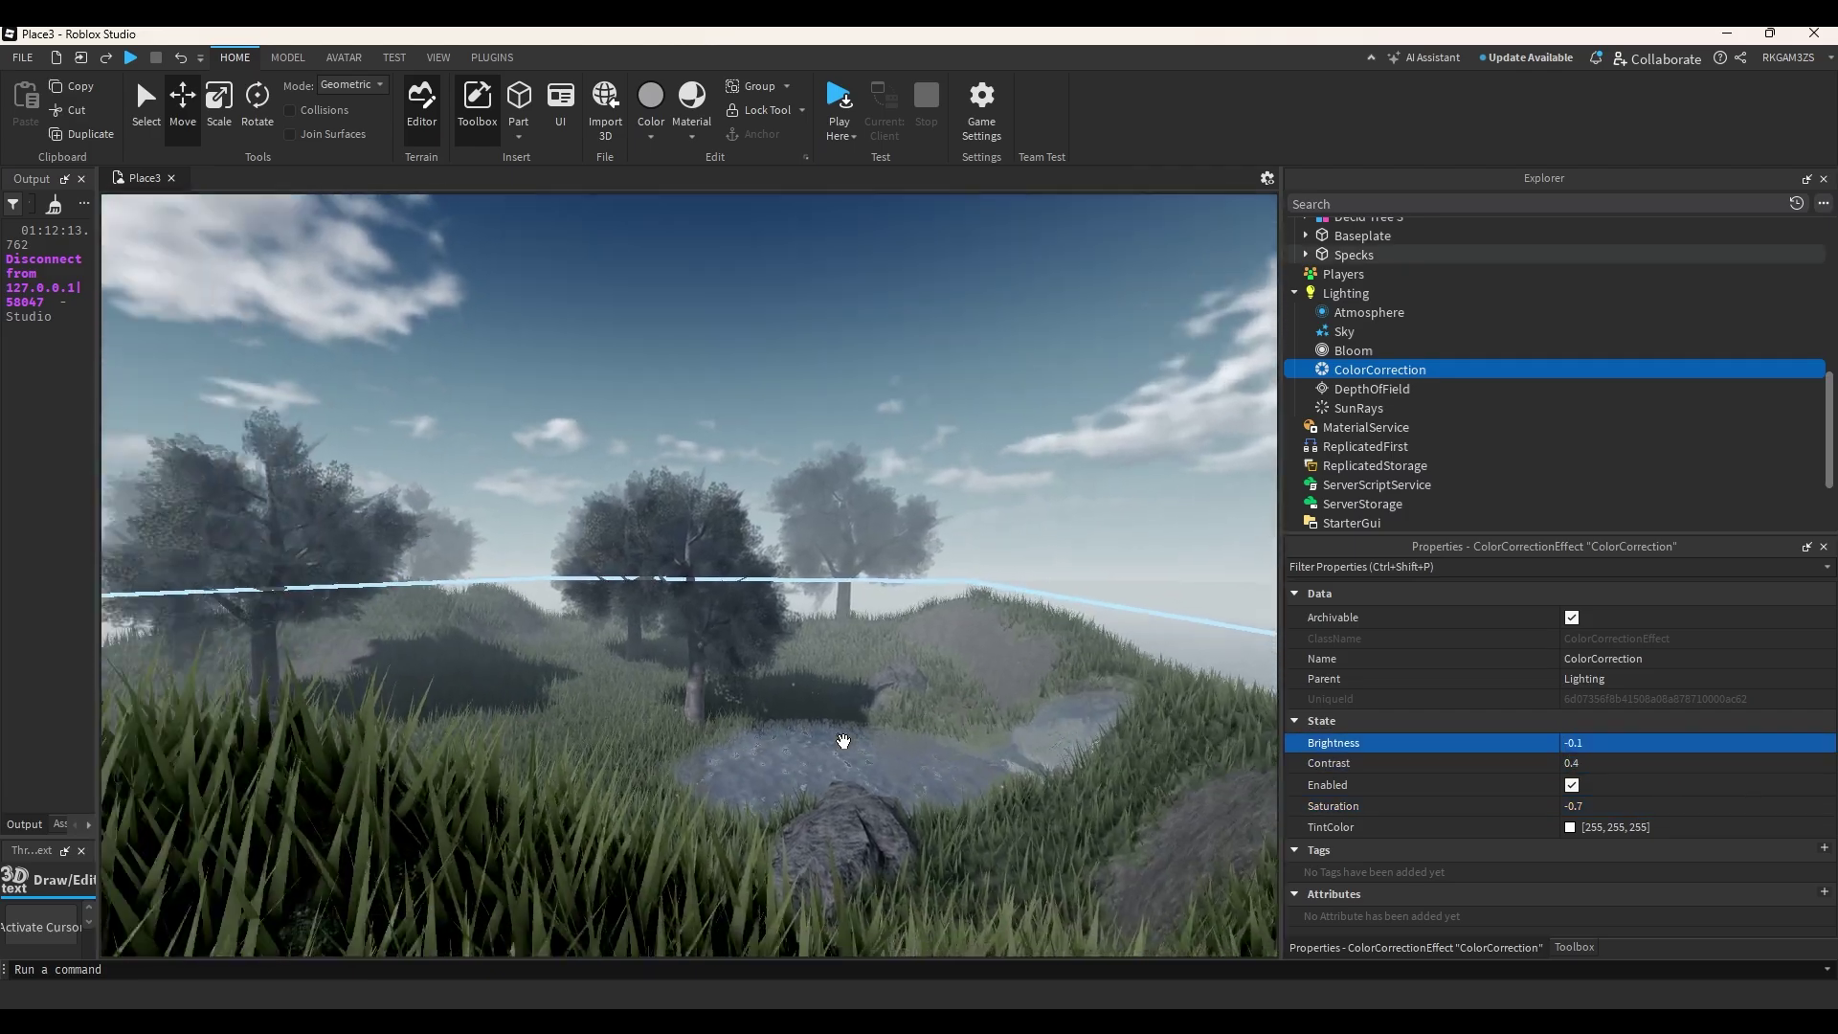
Set the Cover of the Clouds under Terrain to 1 and their color to dark grey [83, 83, 83].
scroll(1339, 271, "up", 10)
left_click(1306, 267)
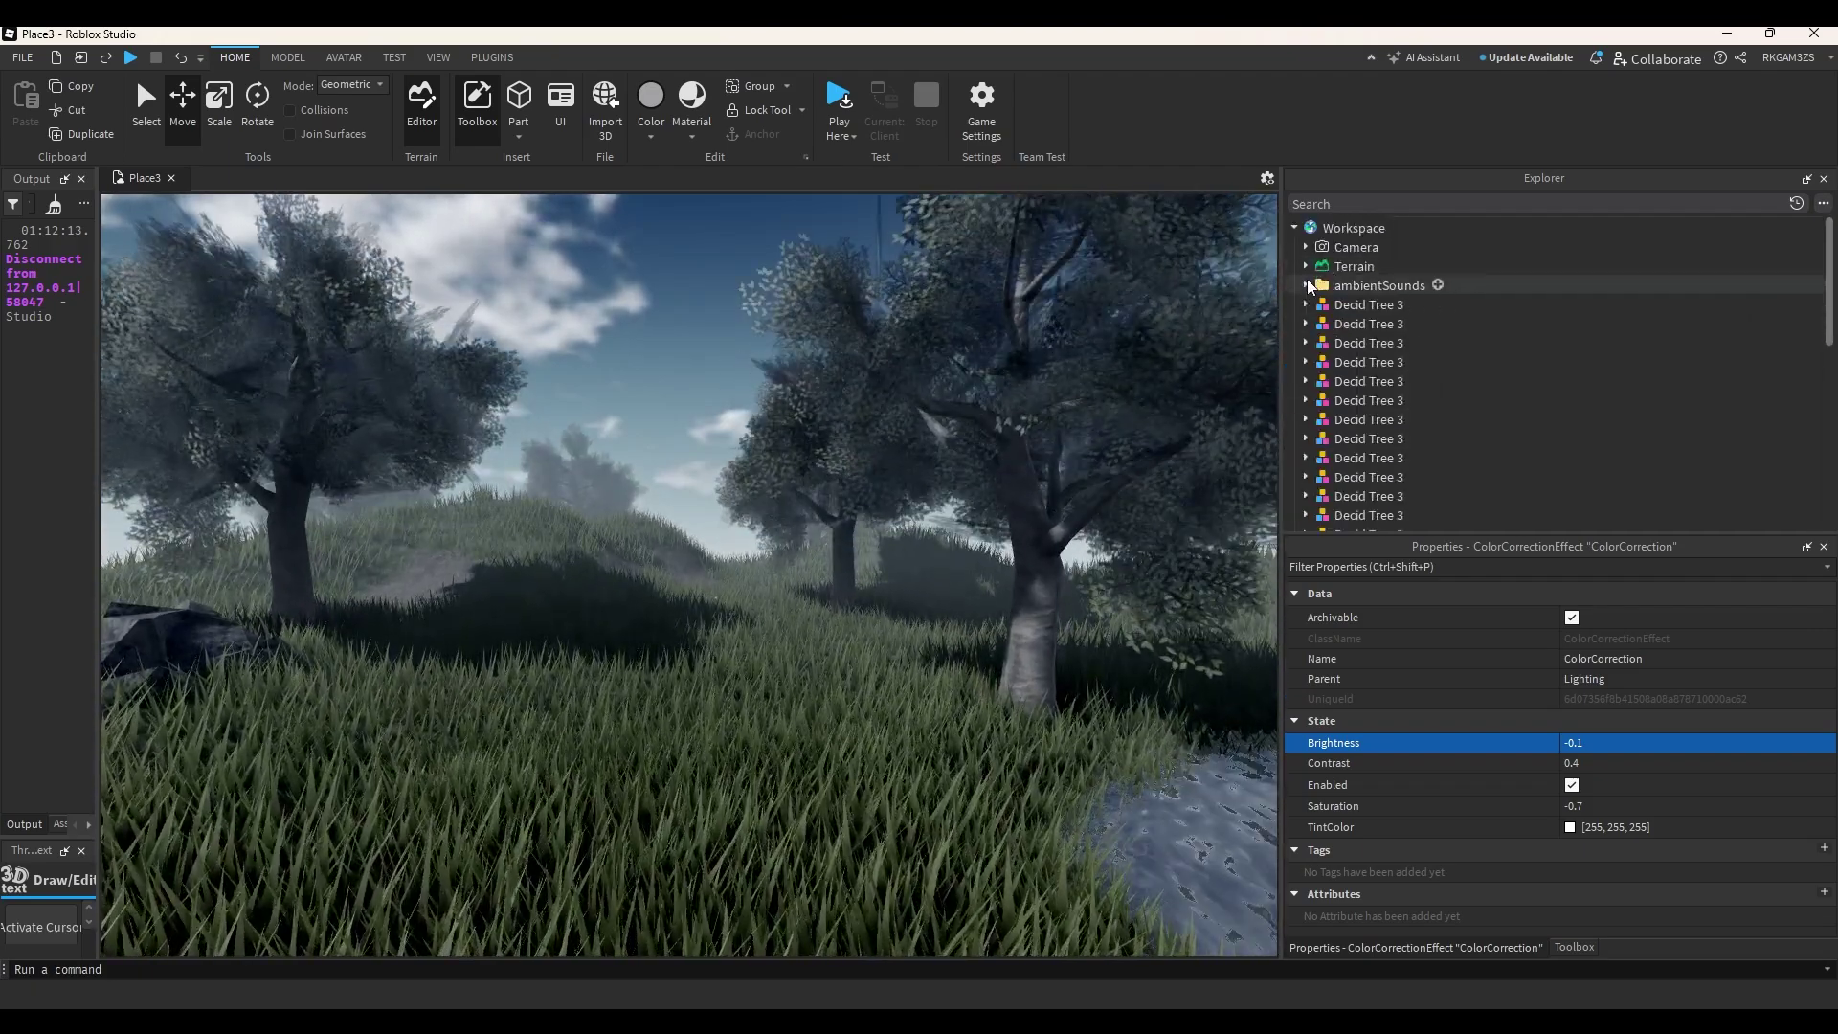
left_click(1363, 286)
left_click(1612, 617)
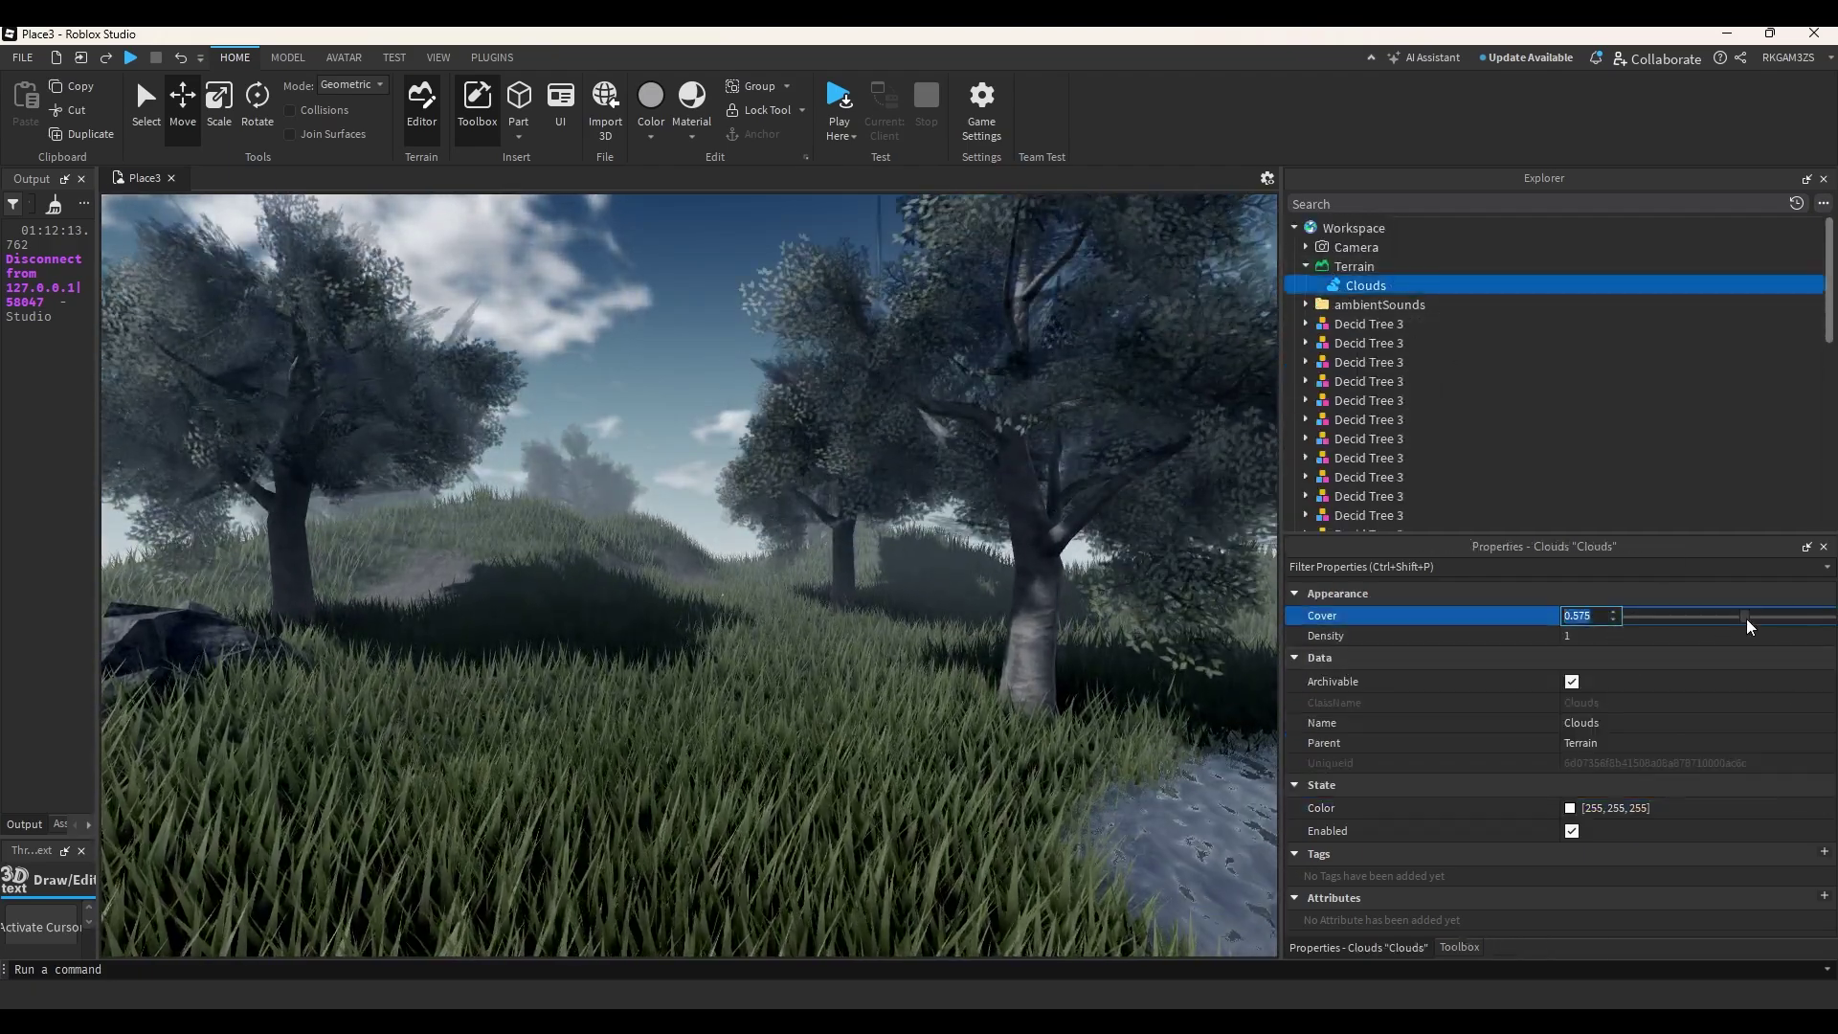
left_click_drag(1747, 618, 1831, 619)
left_click(1570, 808)
left_click(1138, 487)
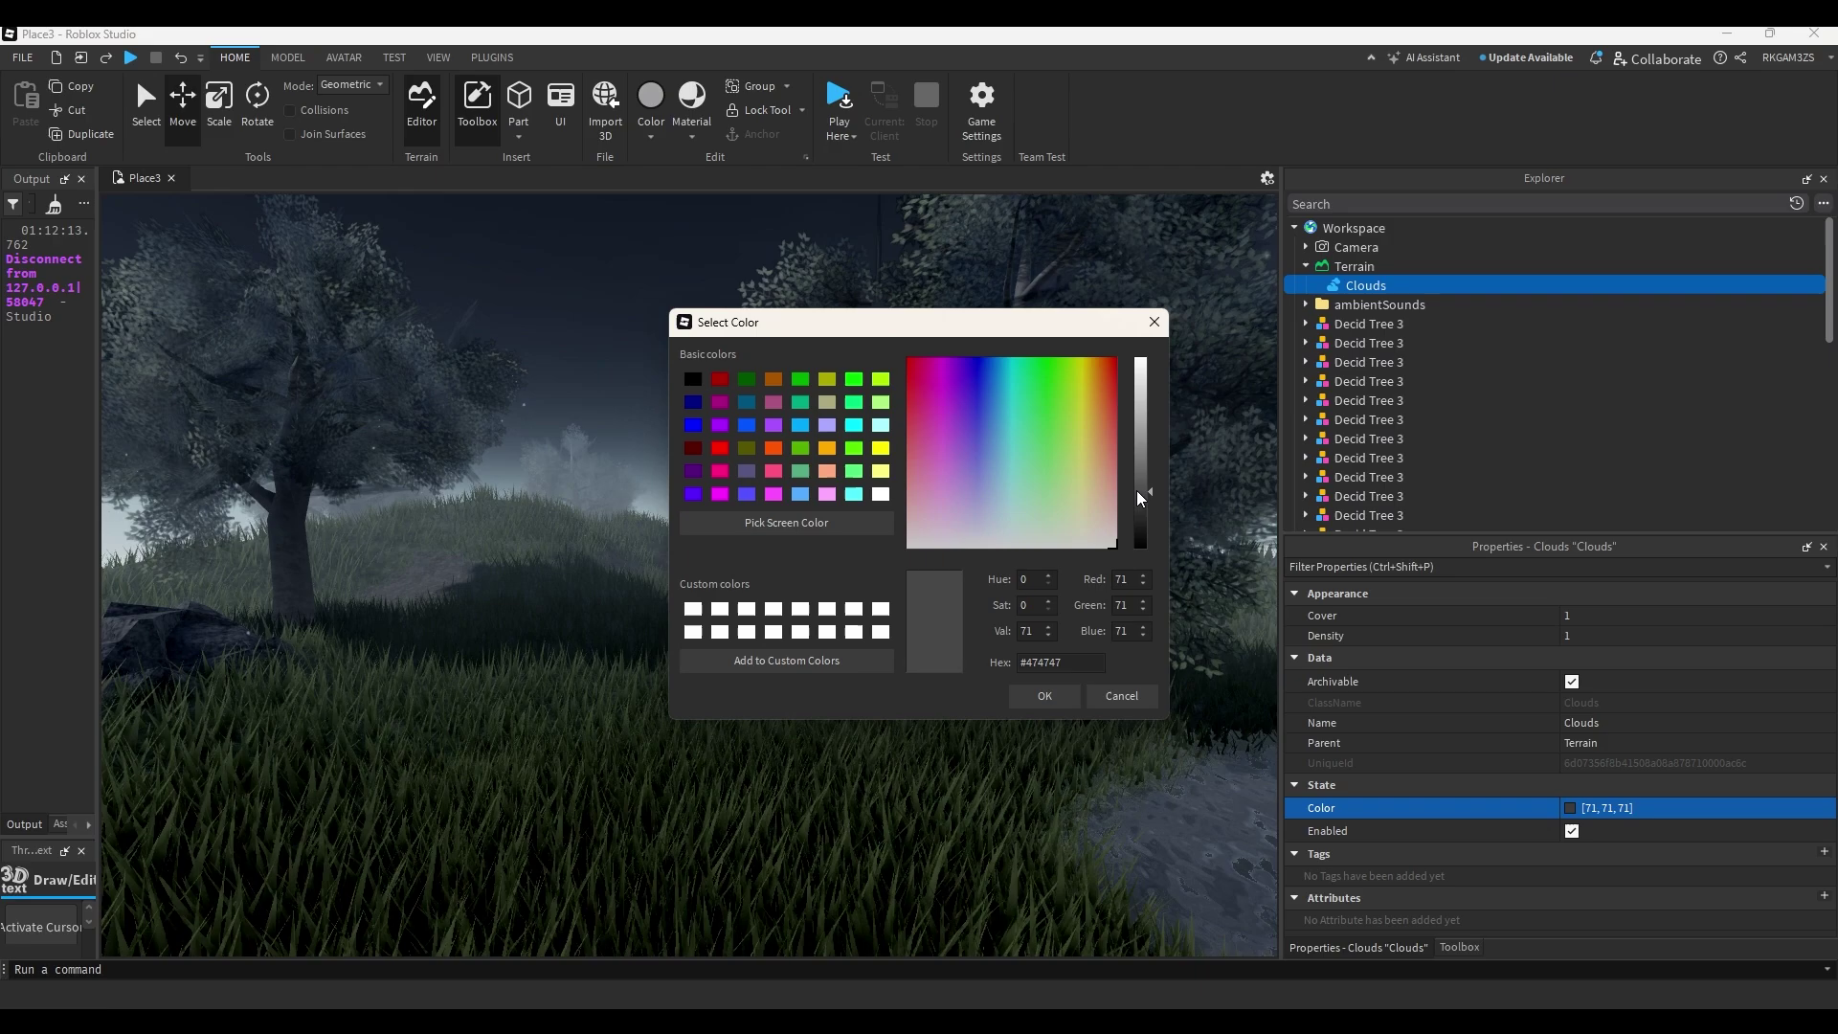
left_click(1045, 696)
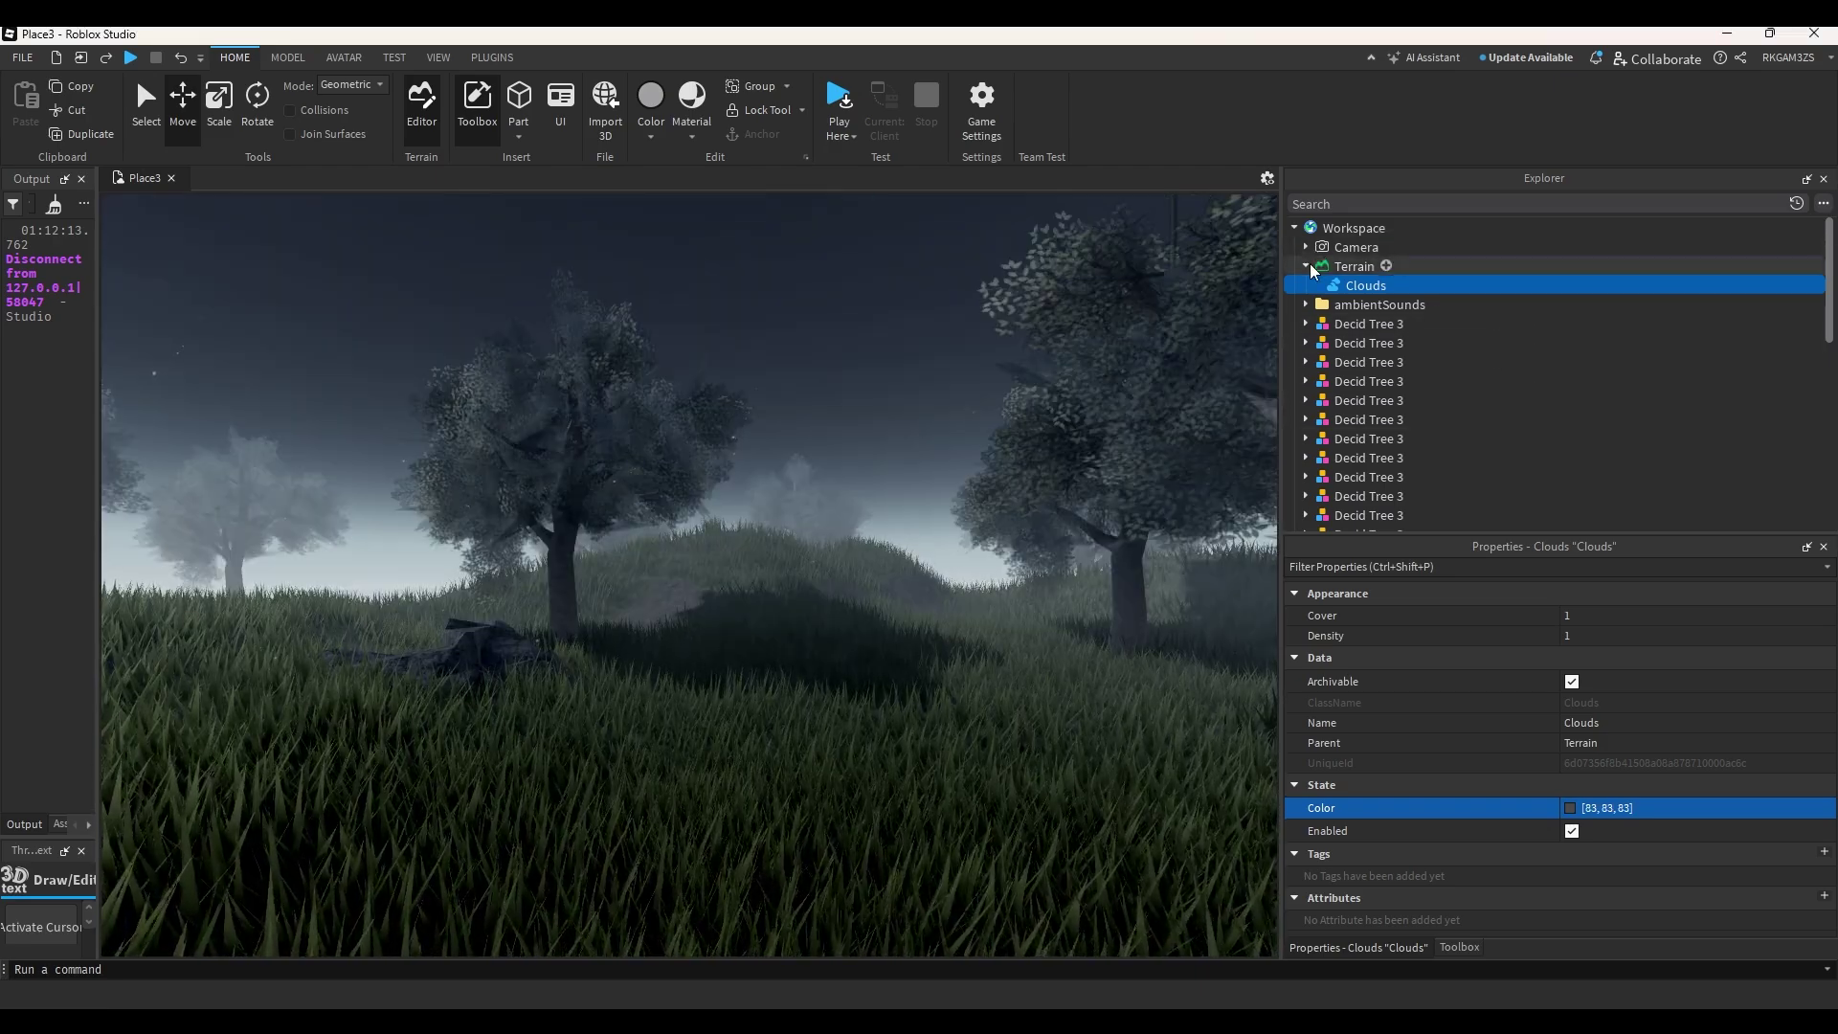
left_click(1306, 266)
Delete the Sky object from Lighting.
left_click(1354, 266)
scroll(1451, 389, "down", 10)
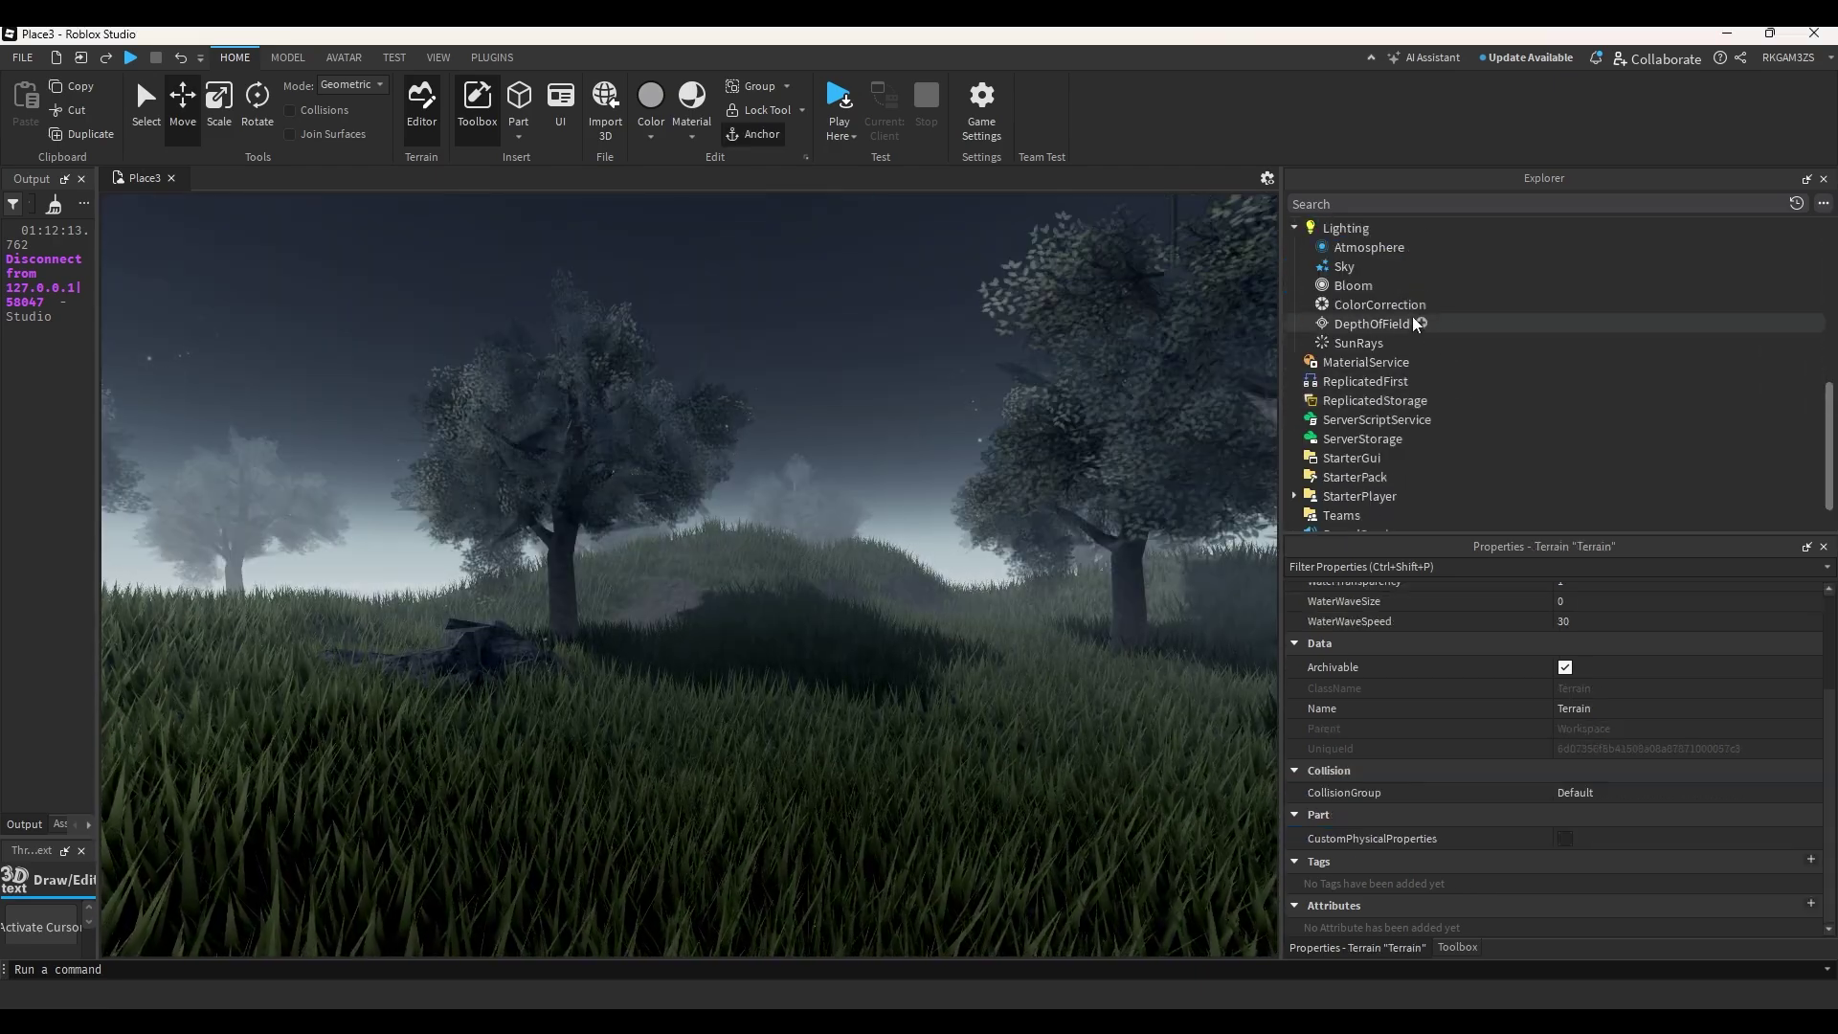
scroll(1411, 316, "up", 3)
left_click(1341, 381)
key("Delete")
Search the Creator Store models for "black skybox" and insert the Solid Black Skybox into Lighting.
left_click(1347, 347)
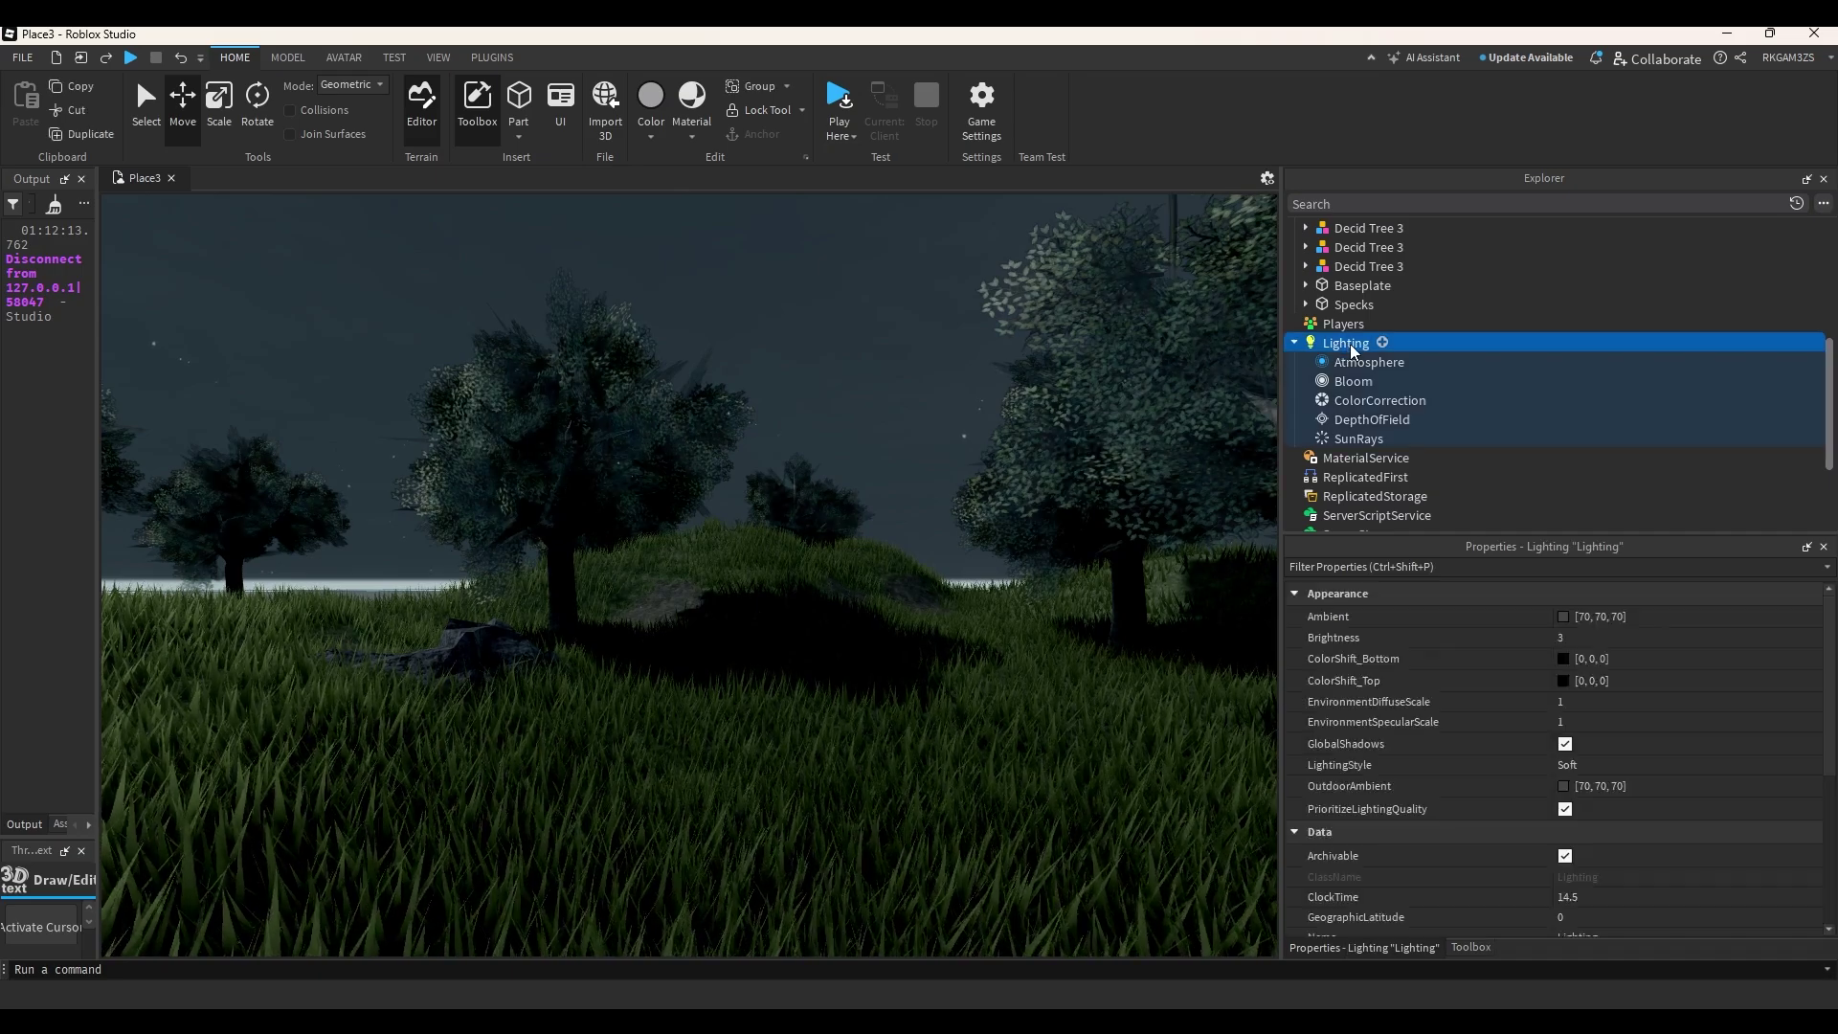
left_click(1471, 947)
left_click(1524, 613)
left_click(1350, 610)
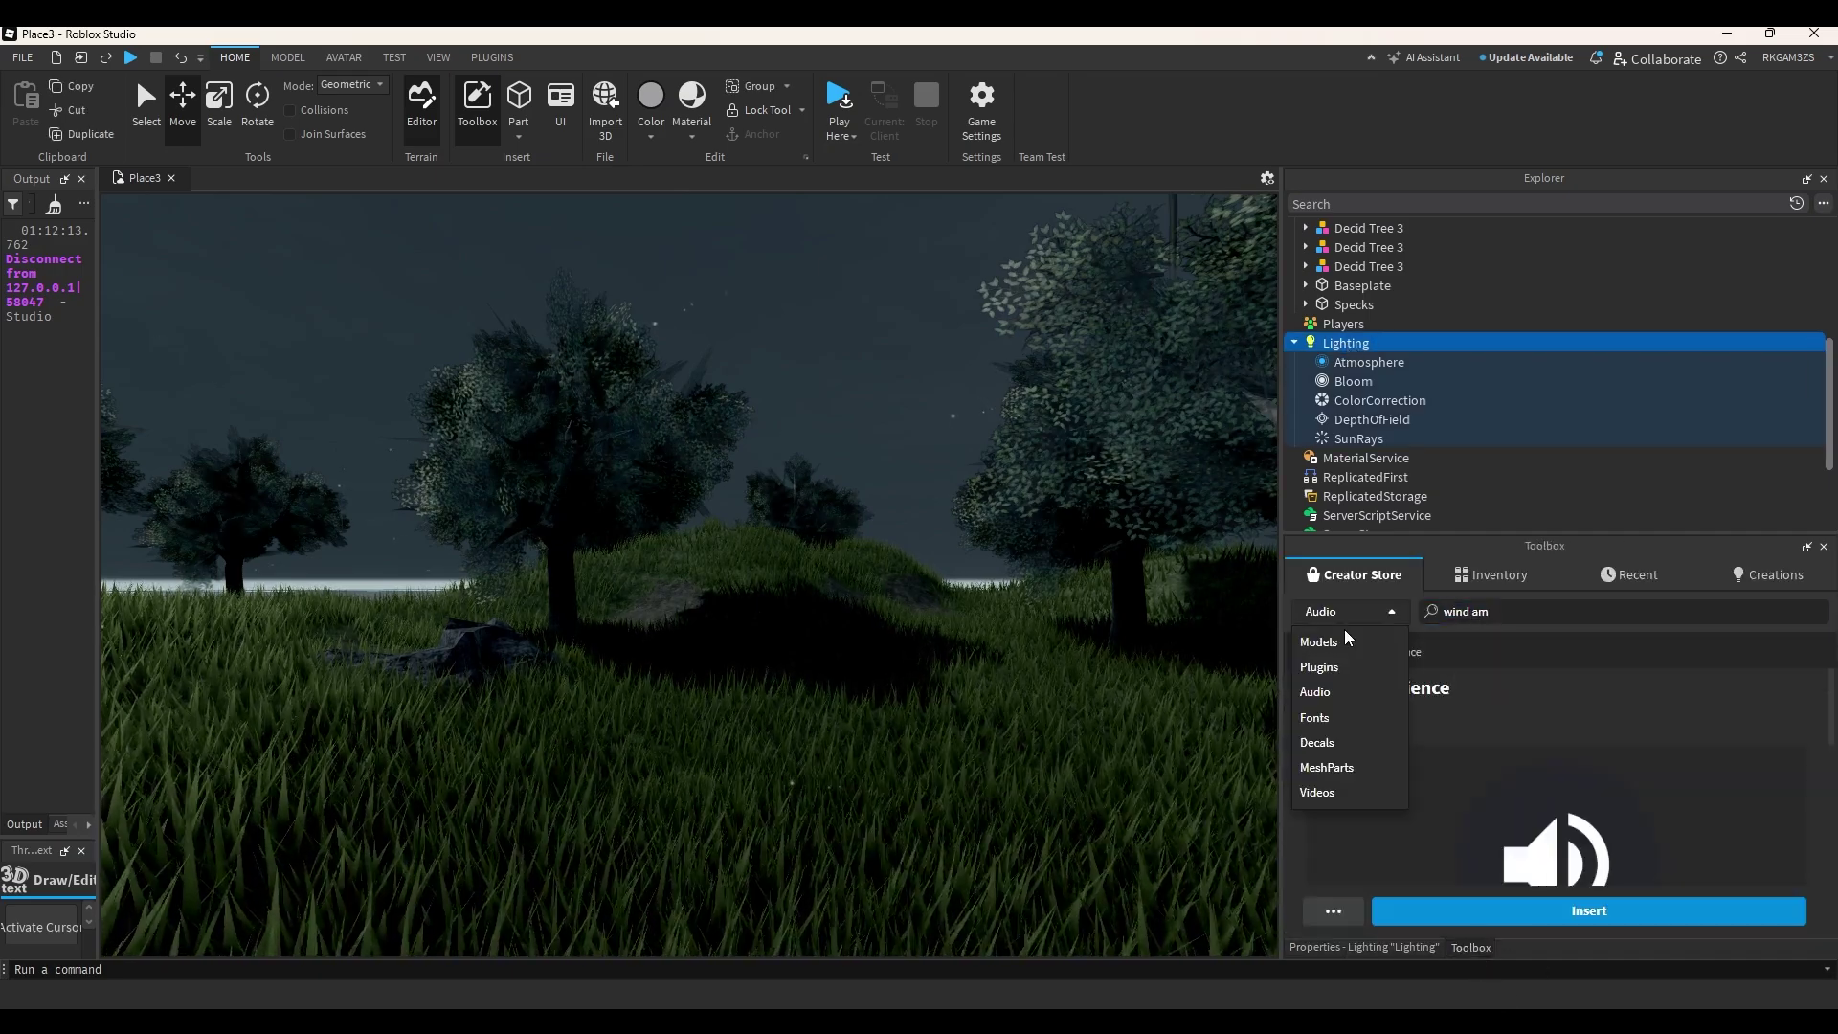
left_click(1342, 634)
left_click(1465, 611)
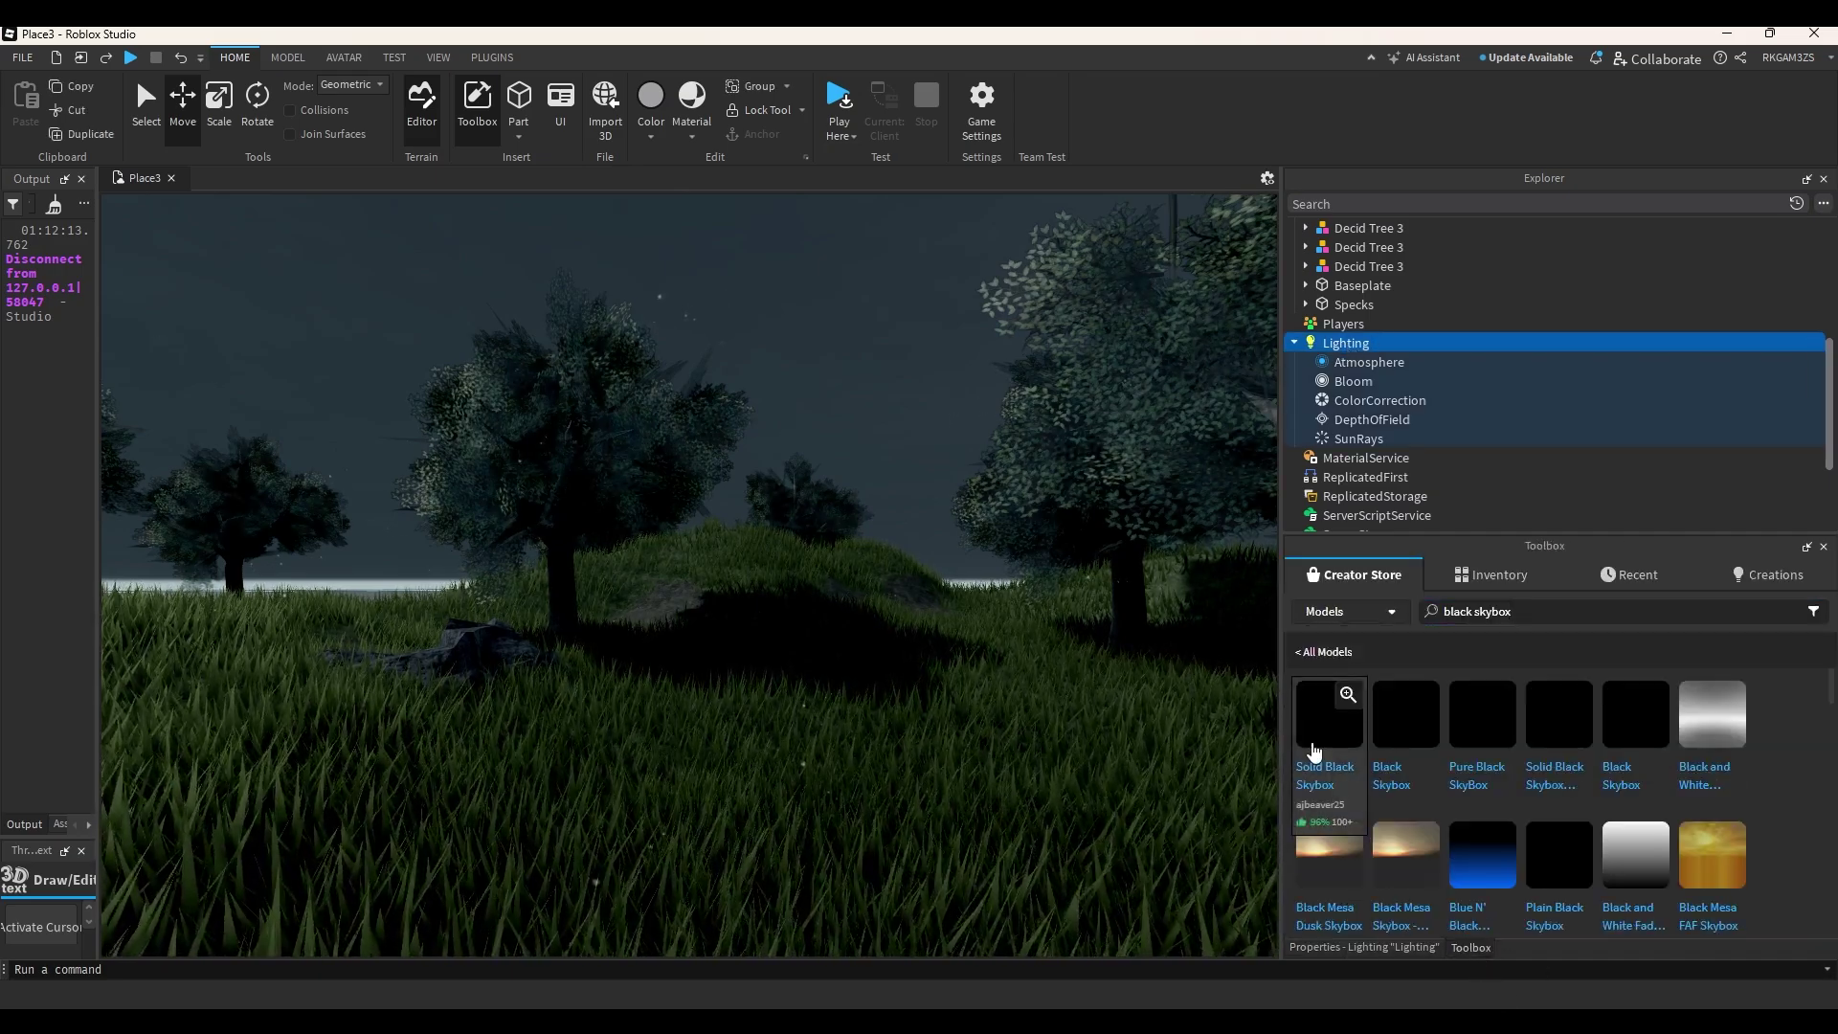
left_click(1329, 716)
Open the properties of the Clouds object under Terrain.
scroll(1435, 366, "up", 10)
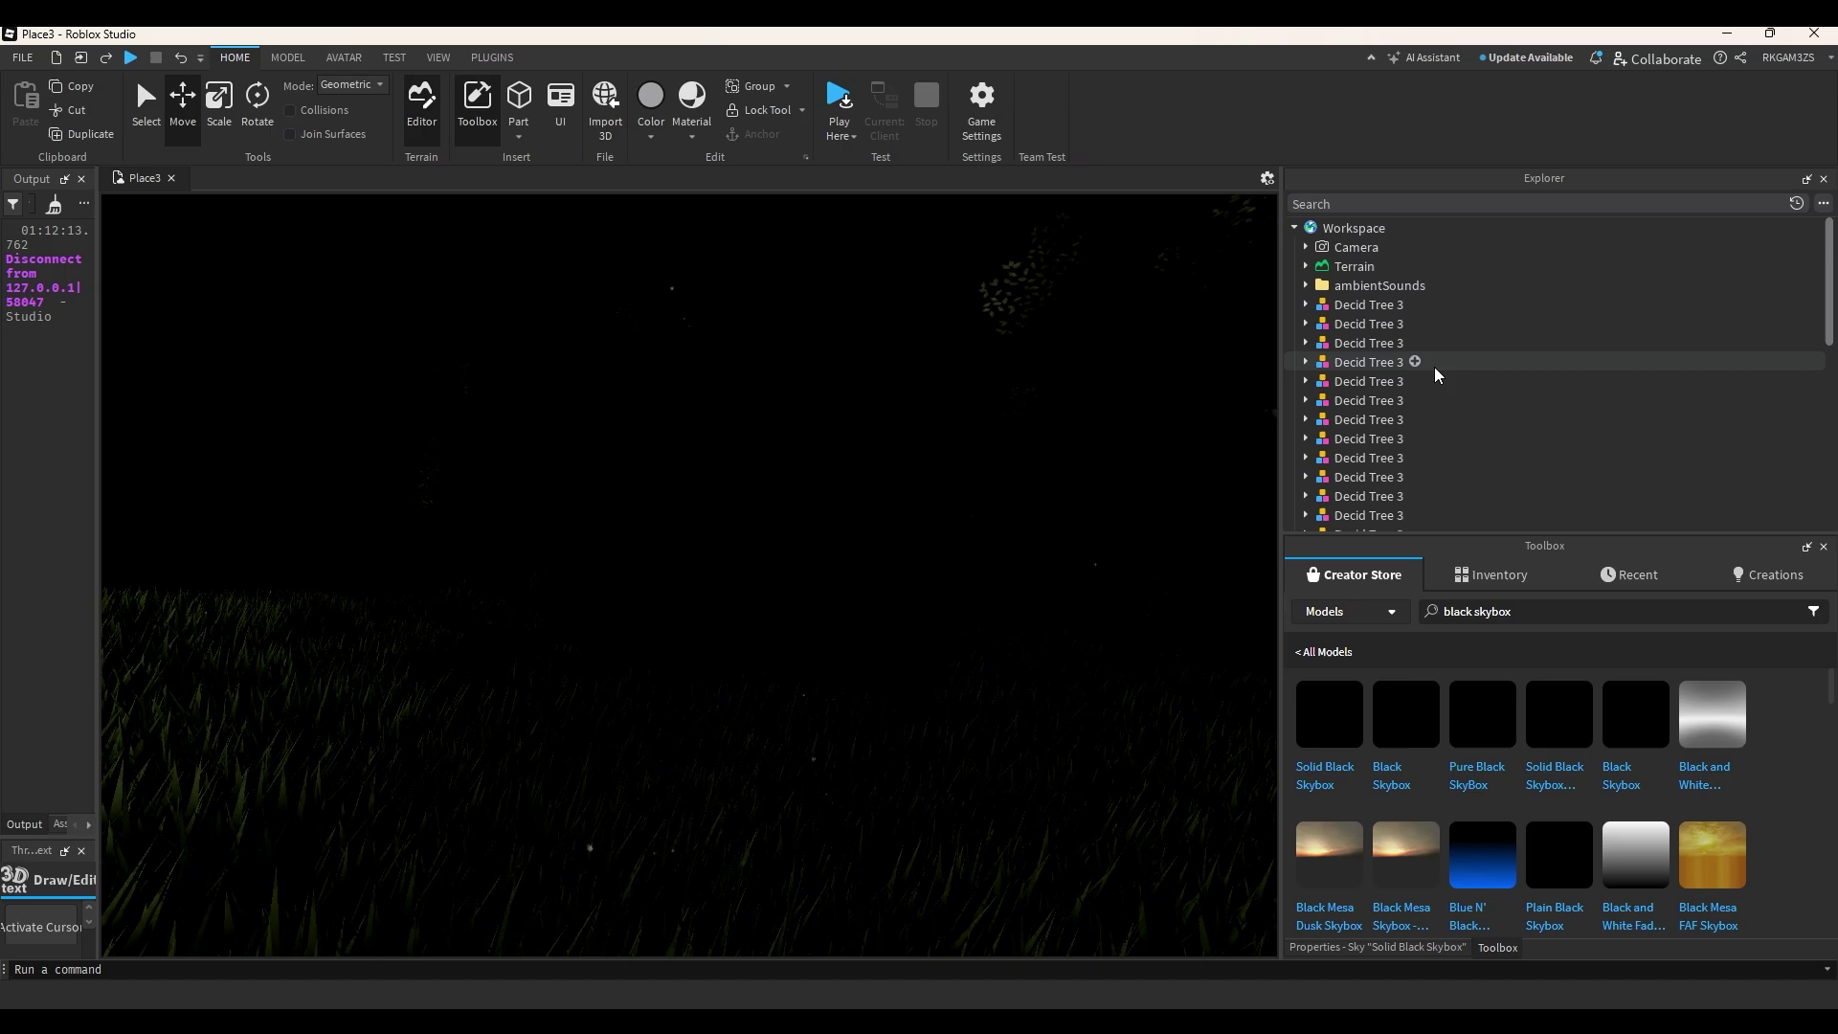
left_click(1306, 285)
left_click(1306, 266)
left_click(1365, 286)
left_click(1406, 951)
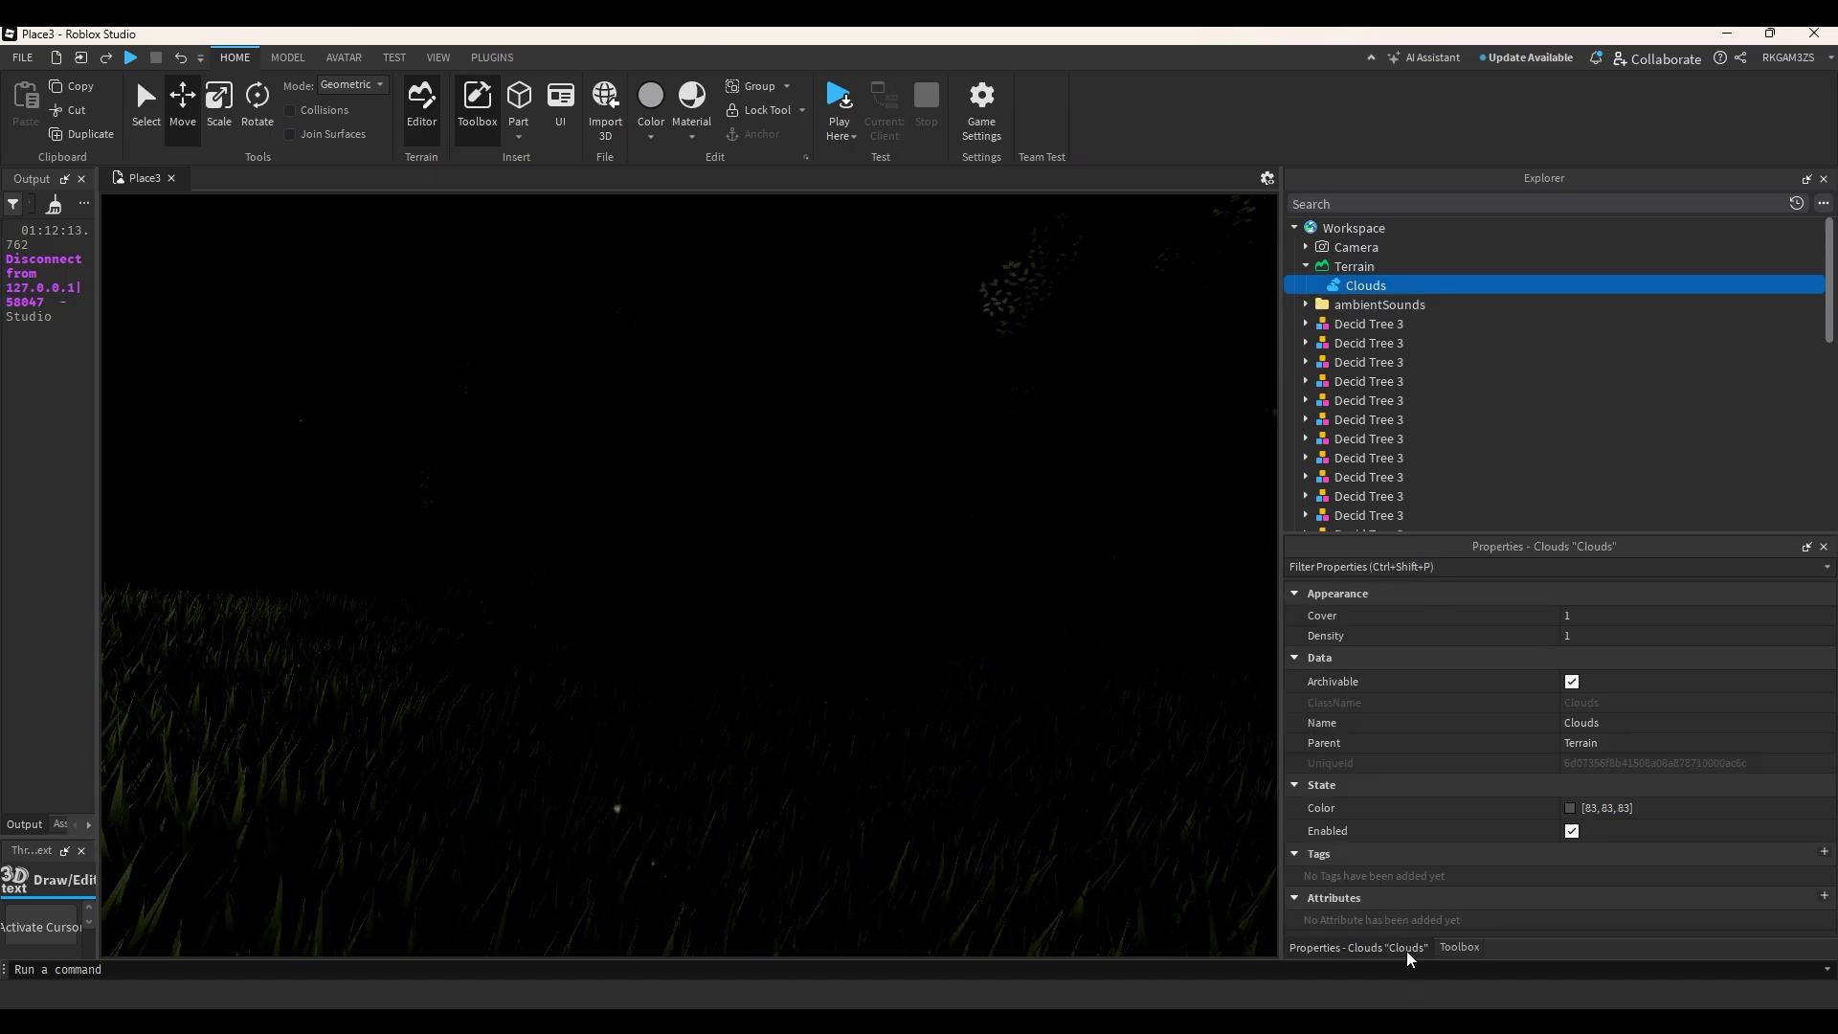
Set the ColorCorrection effect's Brightness to 0.2, Contrast to 0.3 and Saturation to -0.8.
scroll(1484, 383, "down", 10)
left_click(1381, 254)
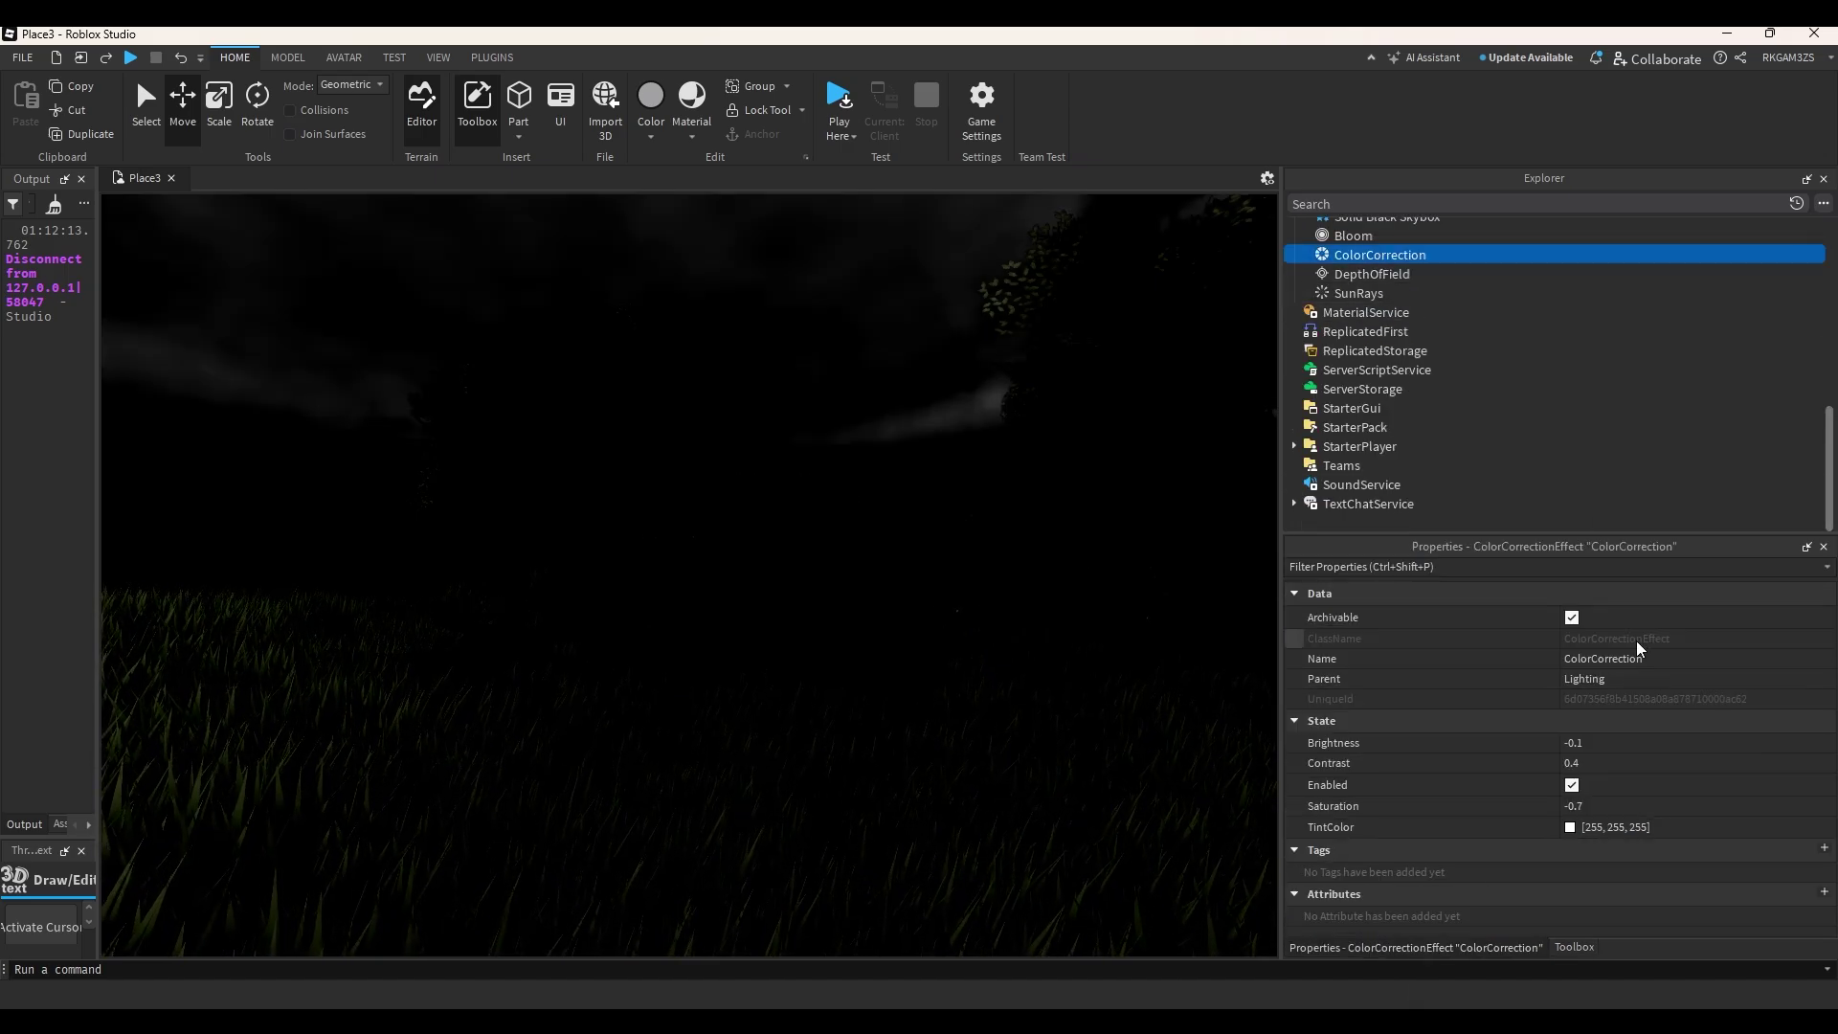
left_click_drag(1723, 741, 1762, 763)
key("Tab")
left_click(1648, 806)
left_click(1646, 807)
right_click_drag(751, 743, 813, 593)
Delete the SunRays effect from Lighting.
scroll(1415, 473, "up", 4)
scroll(1407, 469, "down", 1)
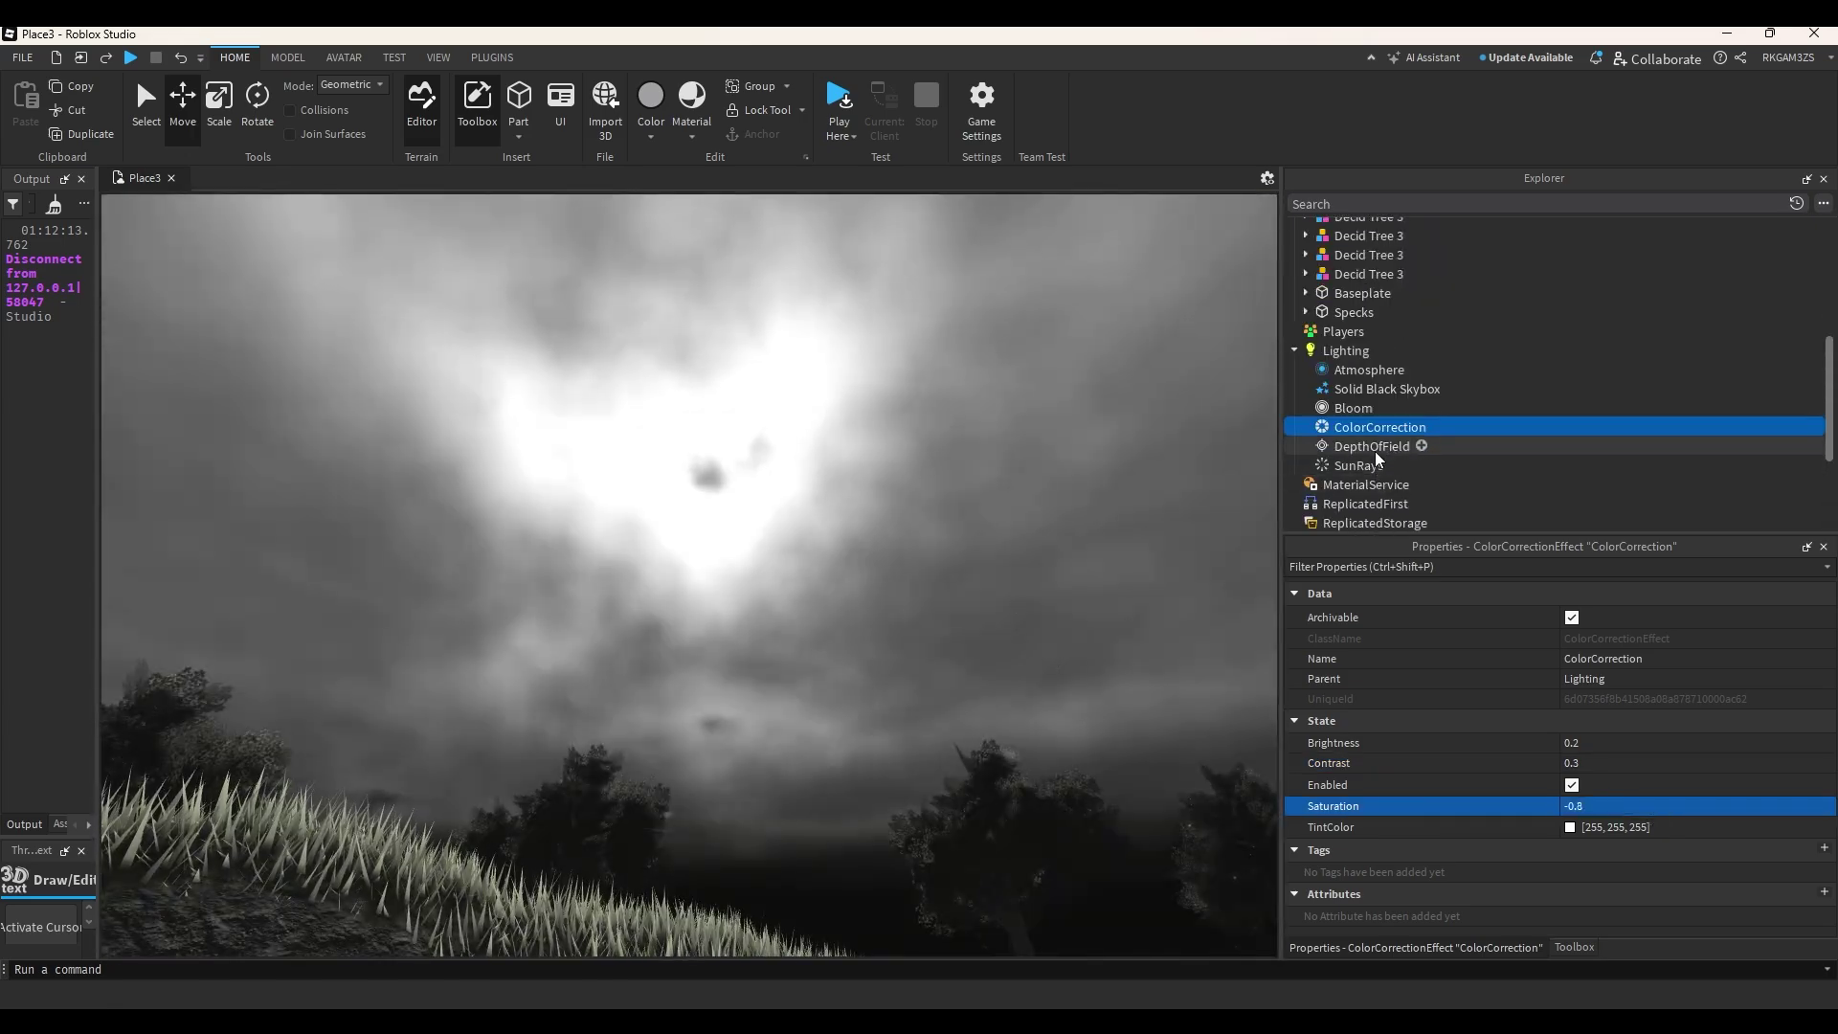
left_click(1368, 465)
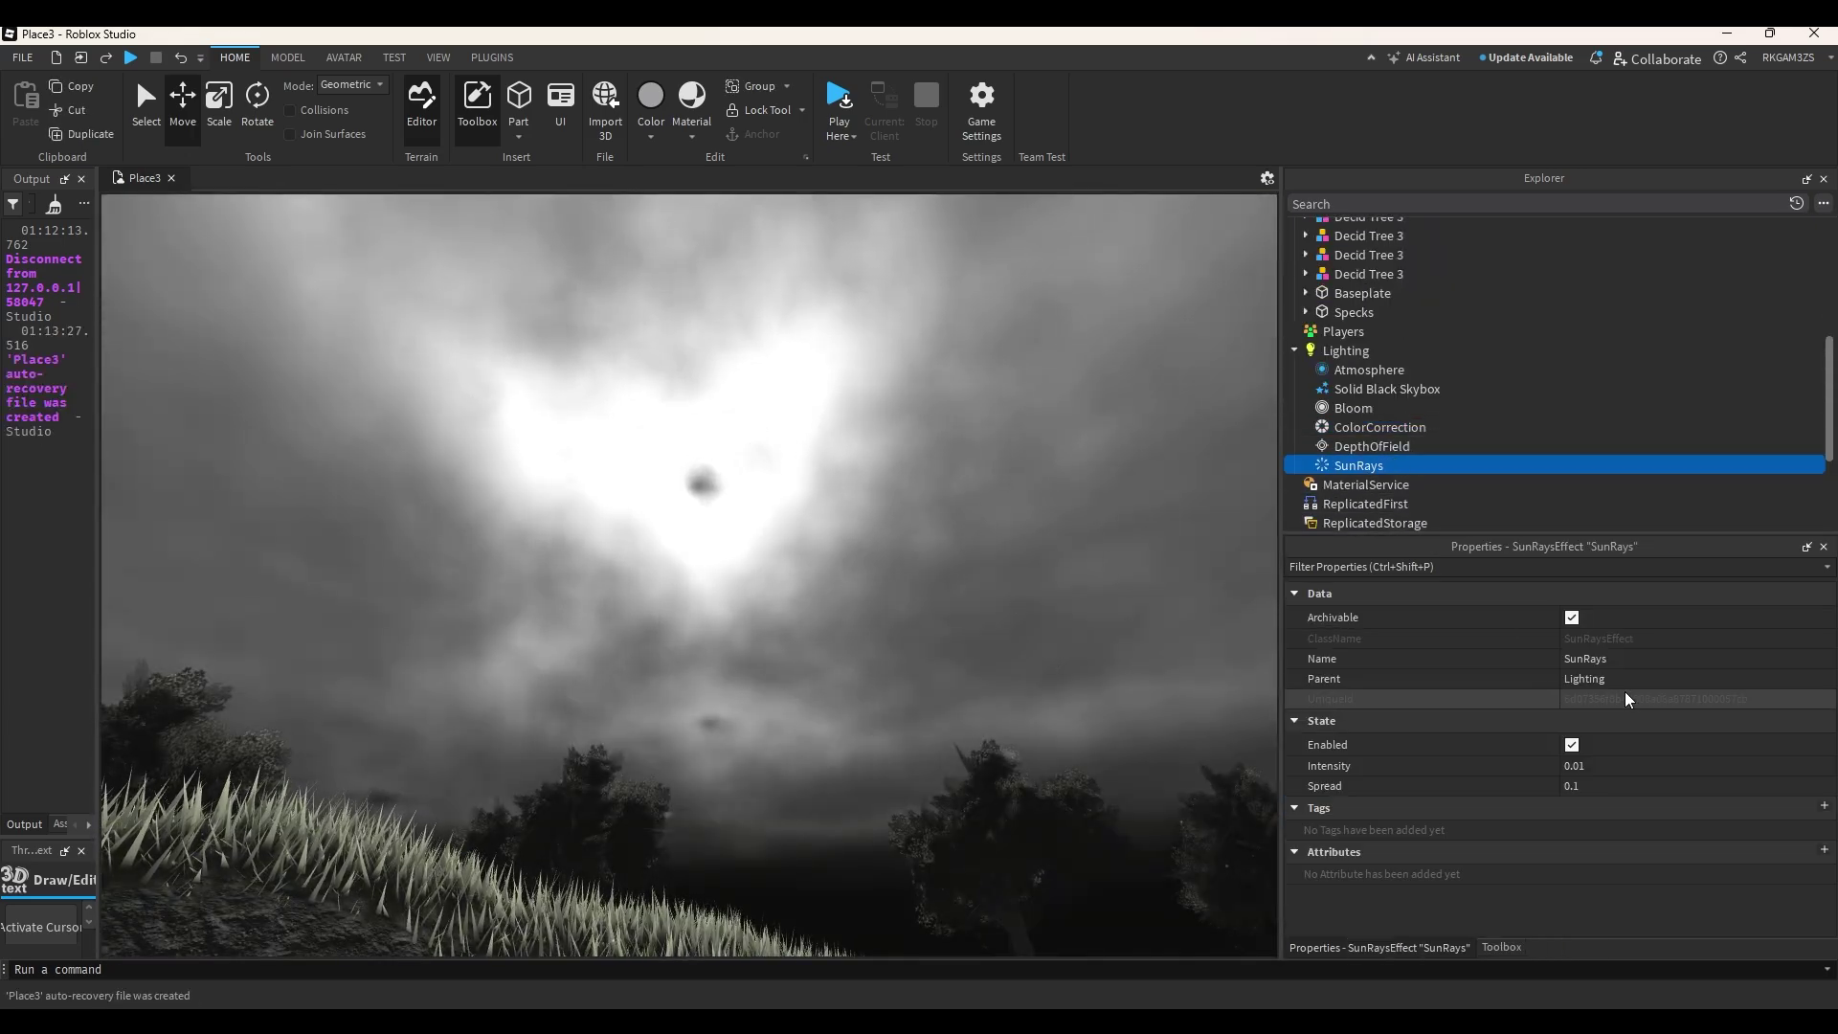
left_click(1640, 766)
left_click(1633, 786)
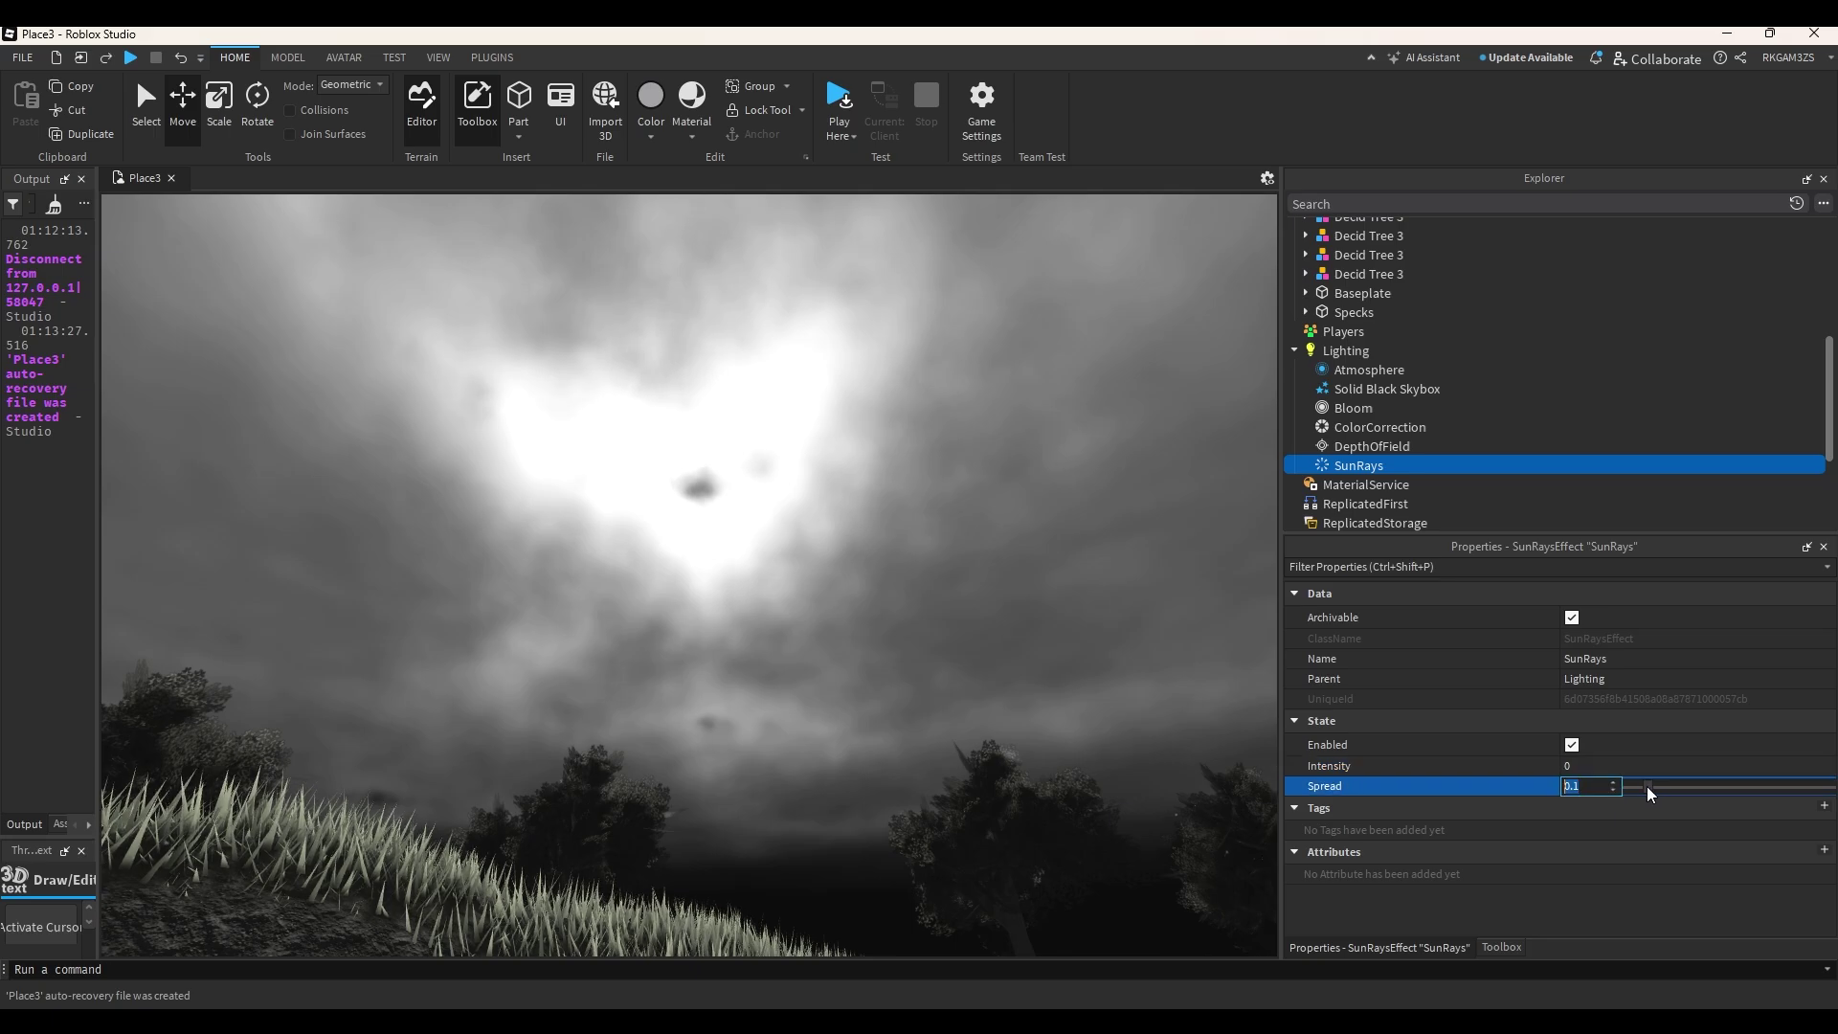
left_click(1371, 447)
left_click(1363, 467)
key("Delete")
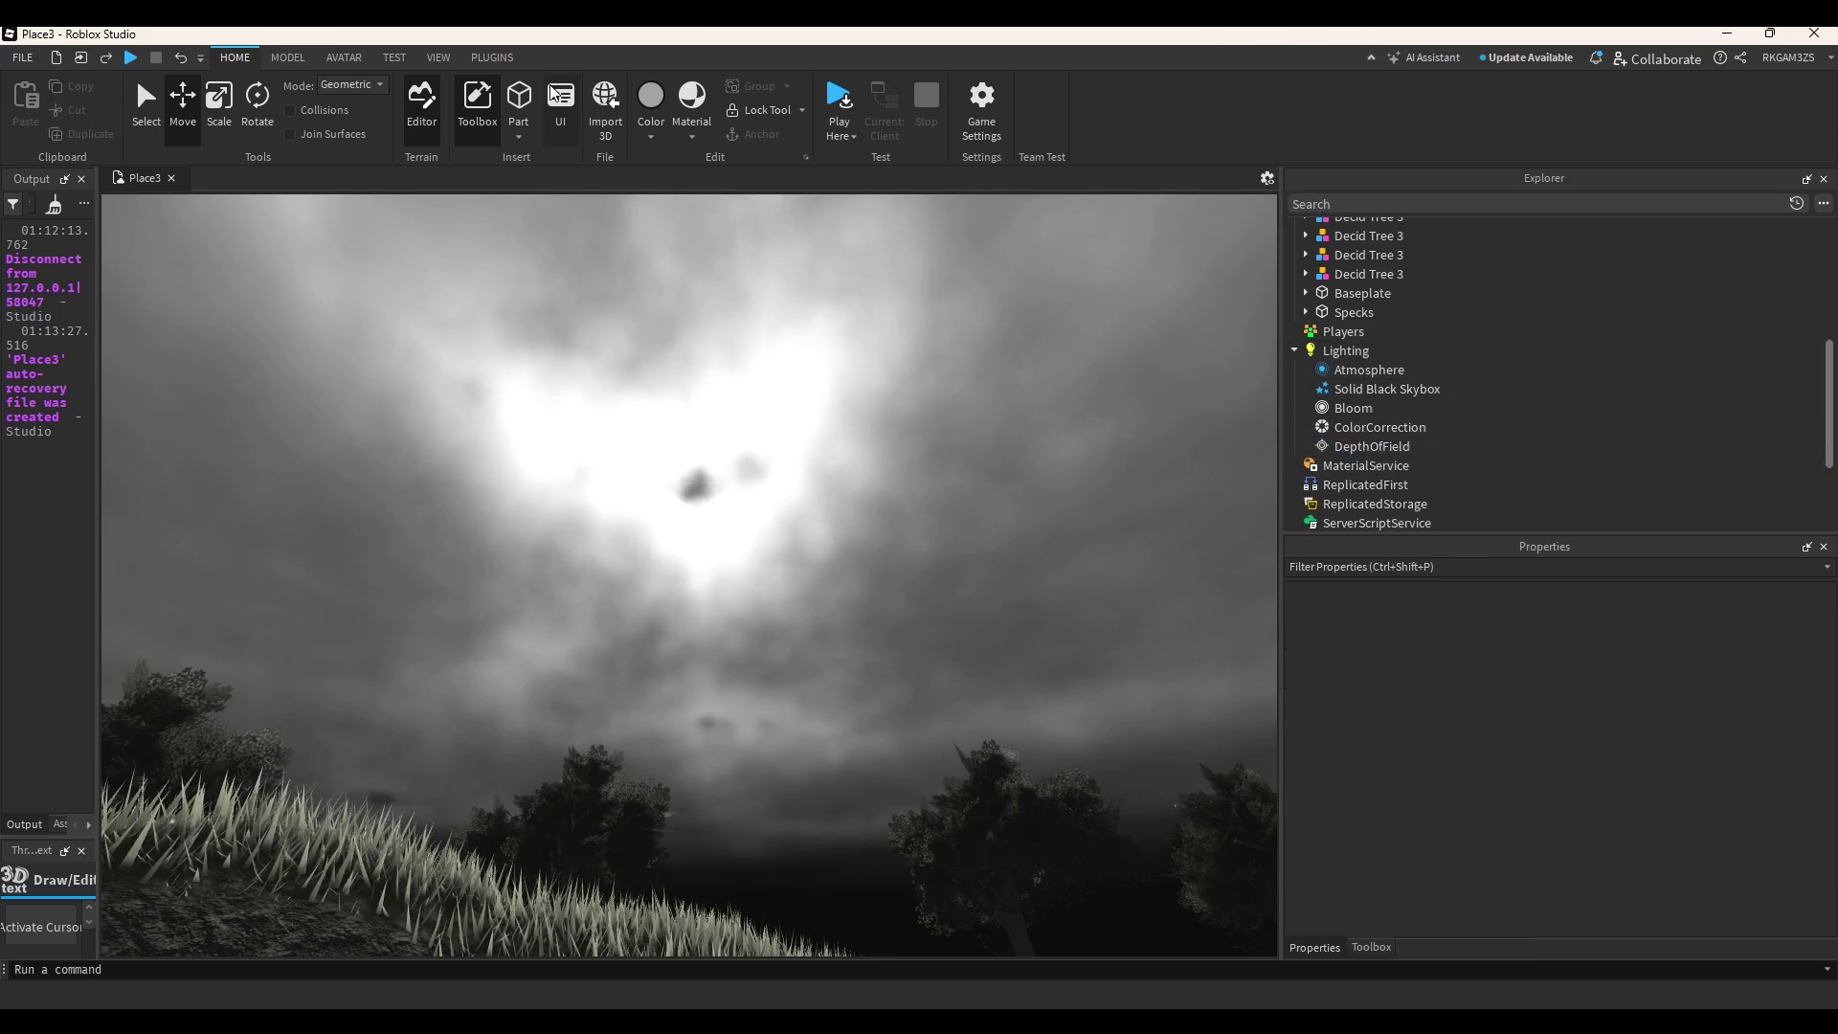
Try to reposition the sun in the sky with the Celestial Body Dragger plugin.
left_click(493, 57)
left_click(1107, 210)
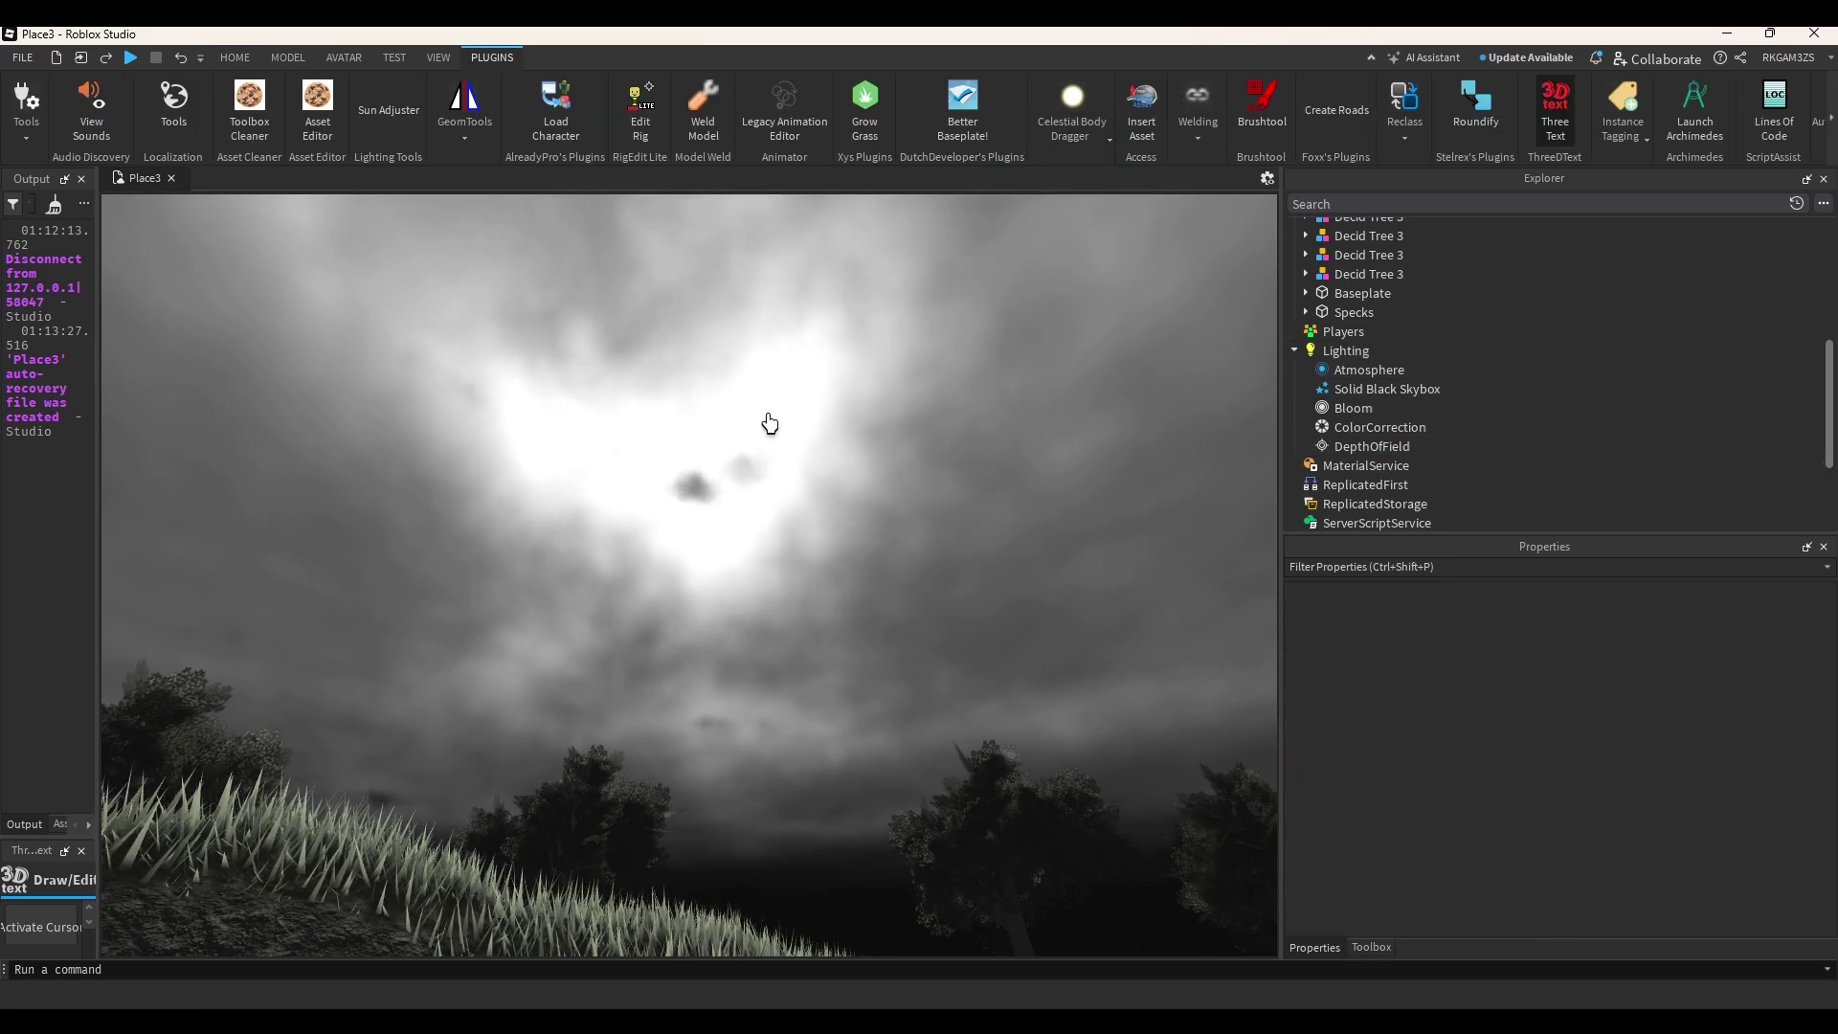
left_click(756, 445)
right_click_drag(1008, 276, 891, 439)
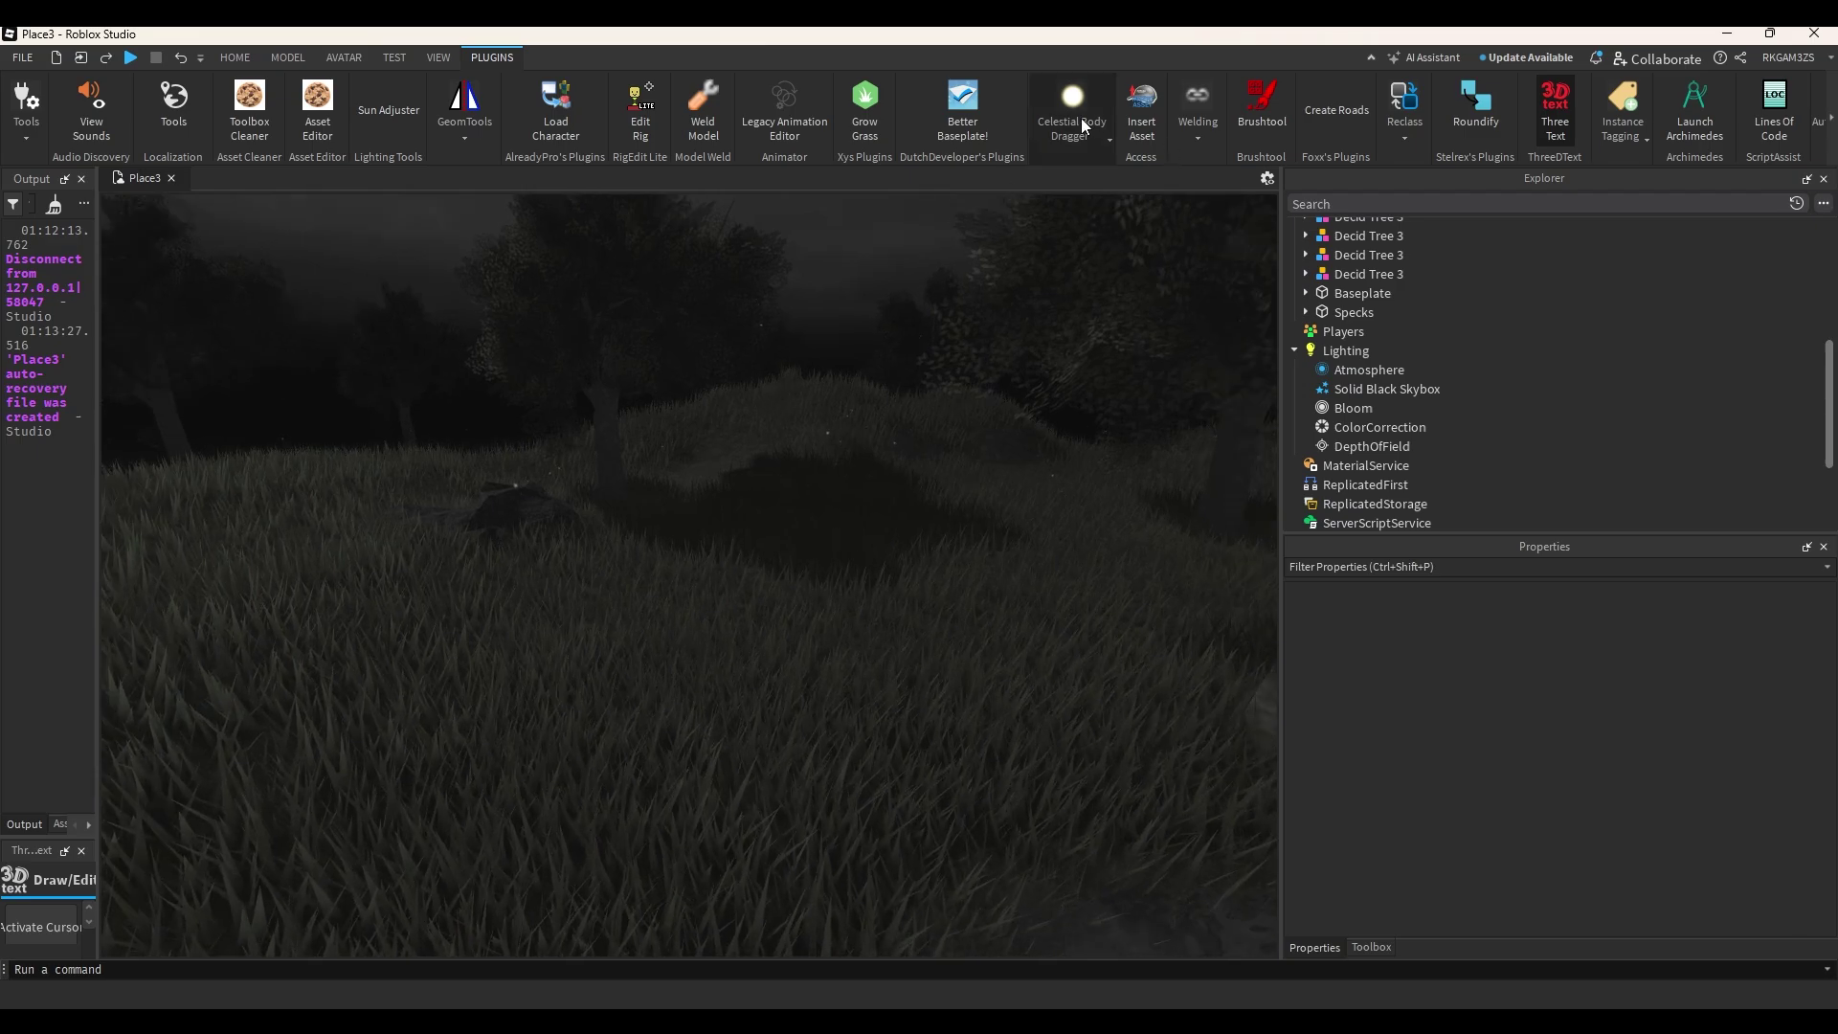
Check the Solid Black Skybox and Atmosphere, and delete the Clouds object from Terrain.
left_click(1383, 389)
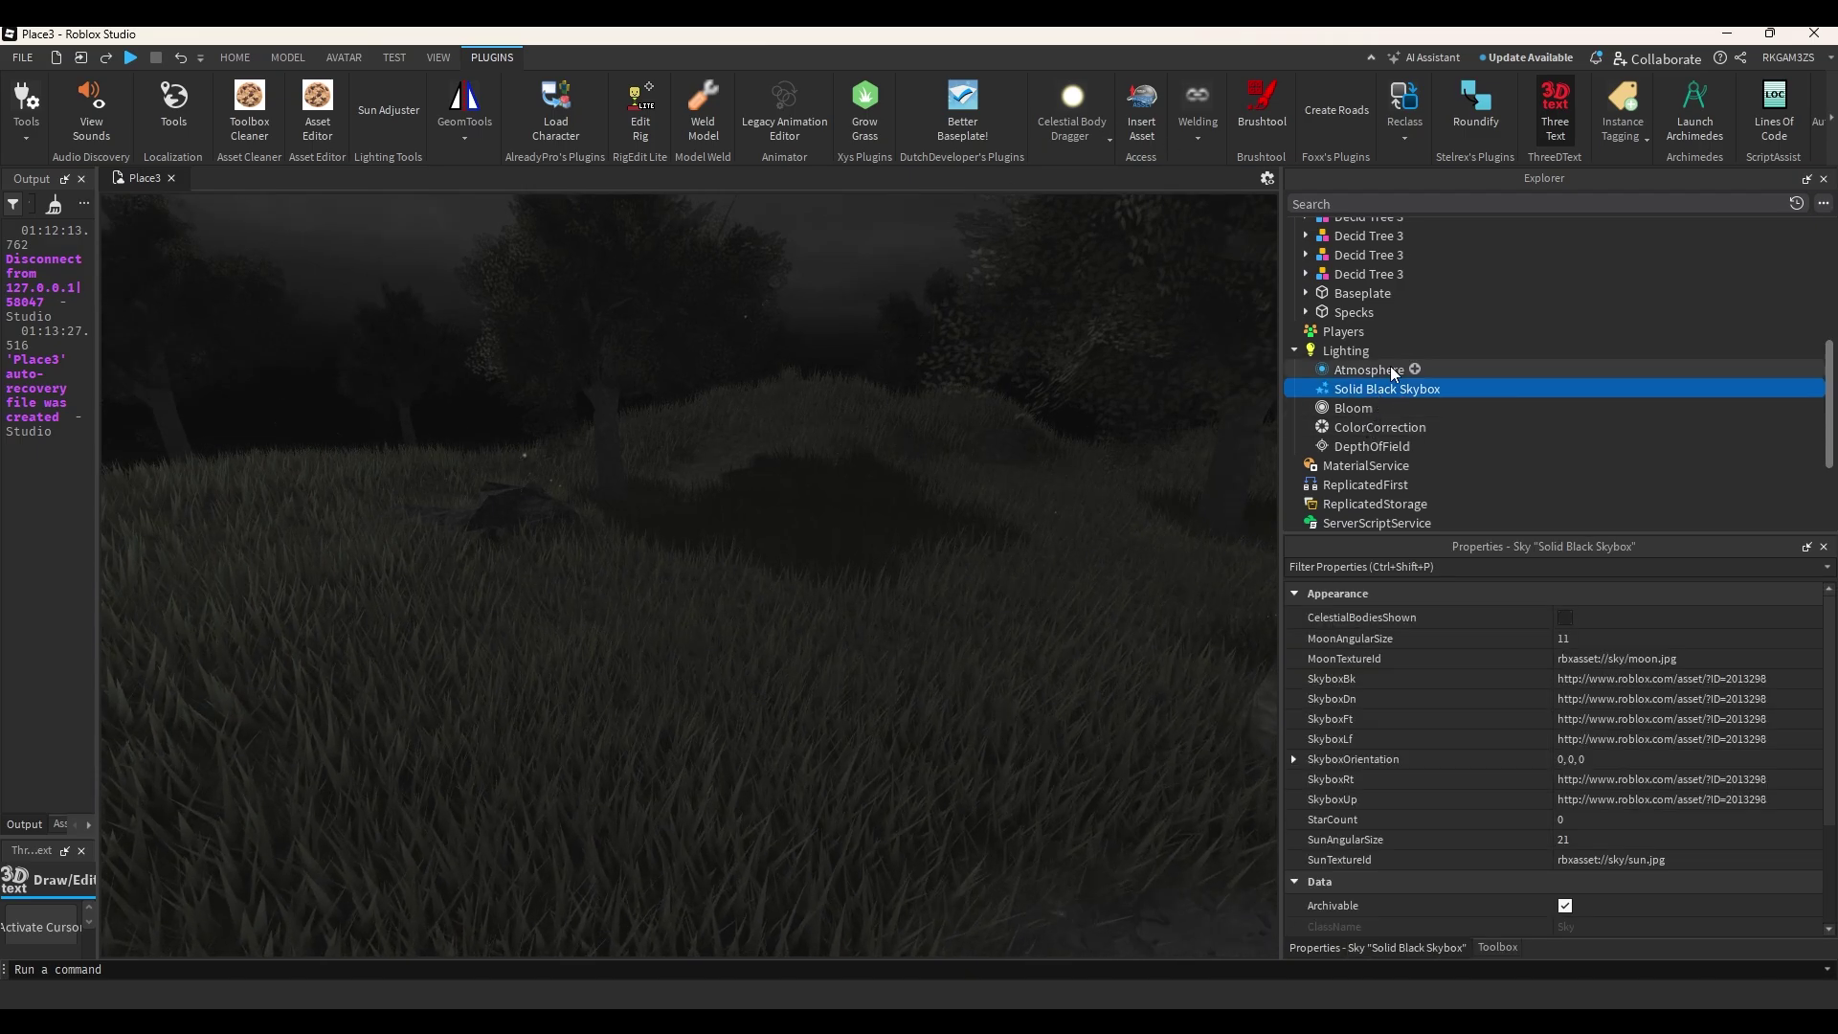
left_click(1391, 369)
scroll(1437, 331, "up", 6)
left_click(1359, 285)
key("Delete")
right_click_drag(1055, 437, 1054, 433)
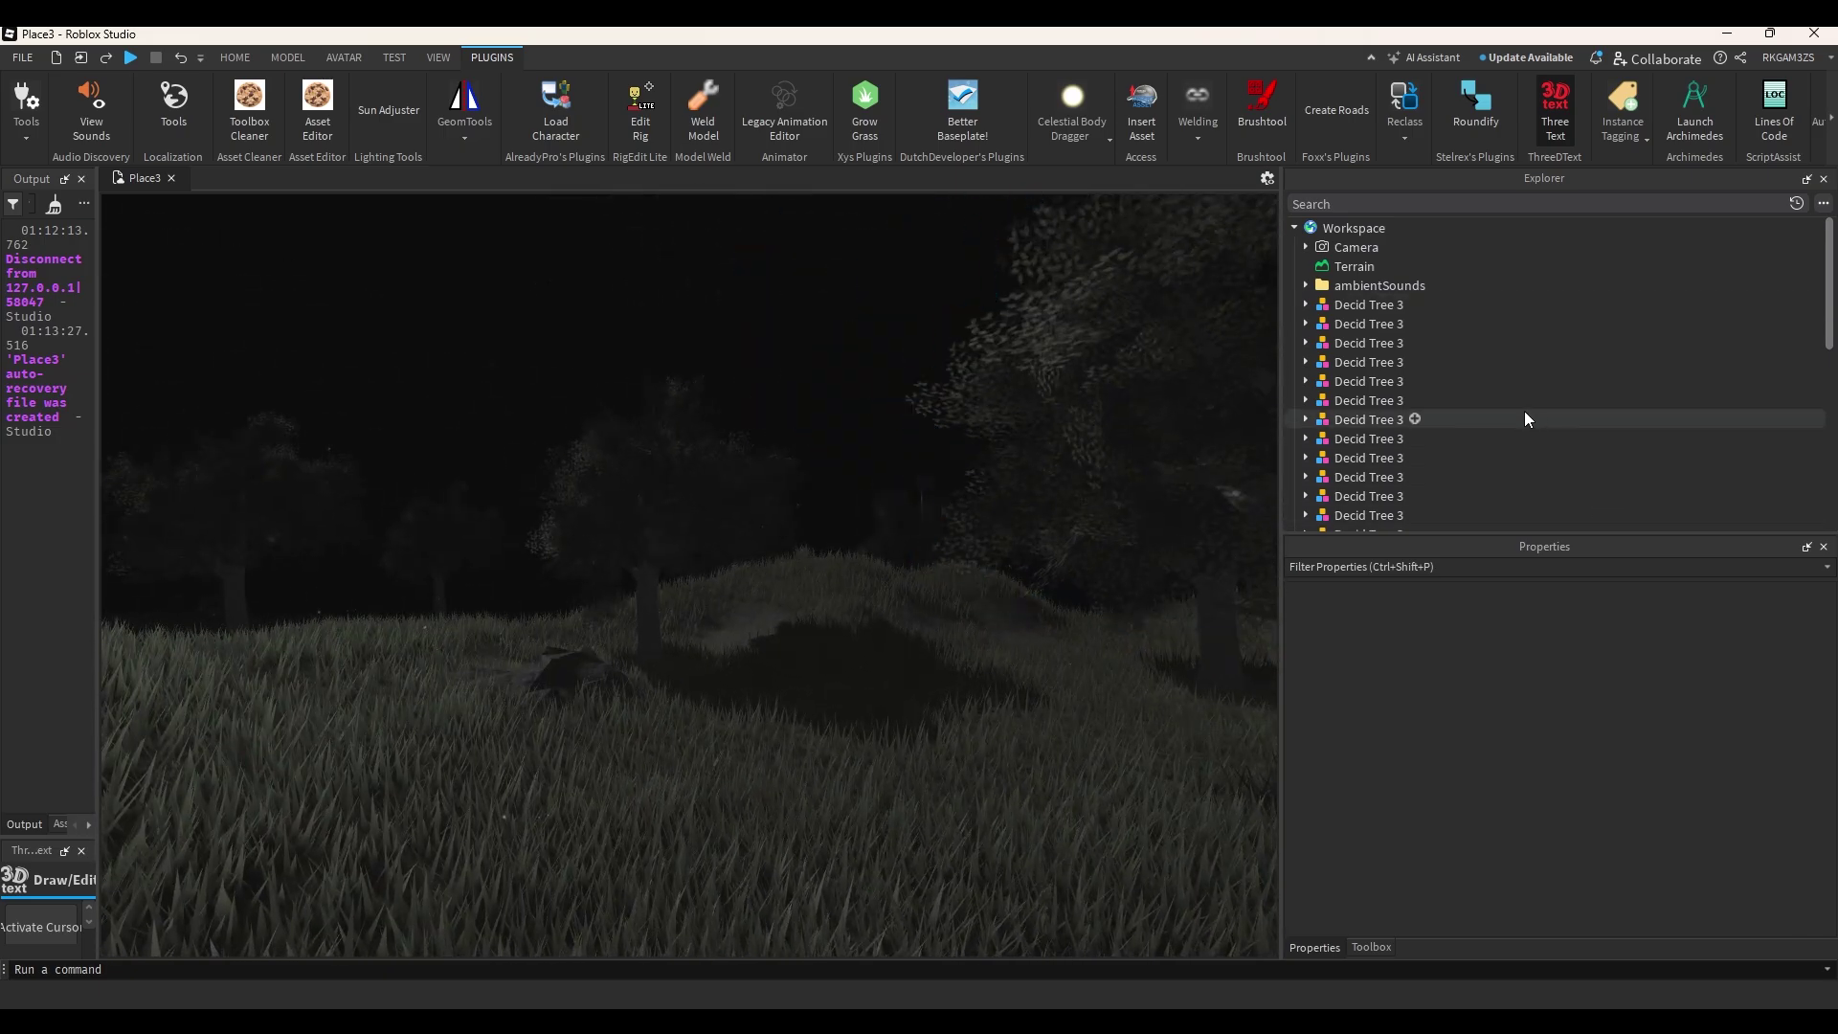
Set the Terrain's WaterWaveSpeed to 5 while viewing the pond.
left_click(1306, 285)
left_click(1306, 285)
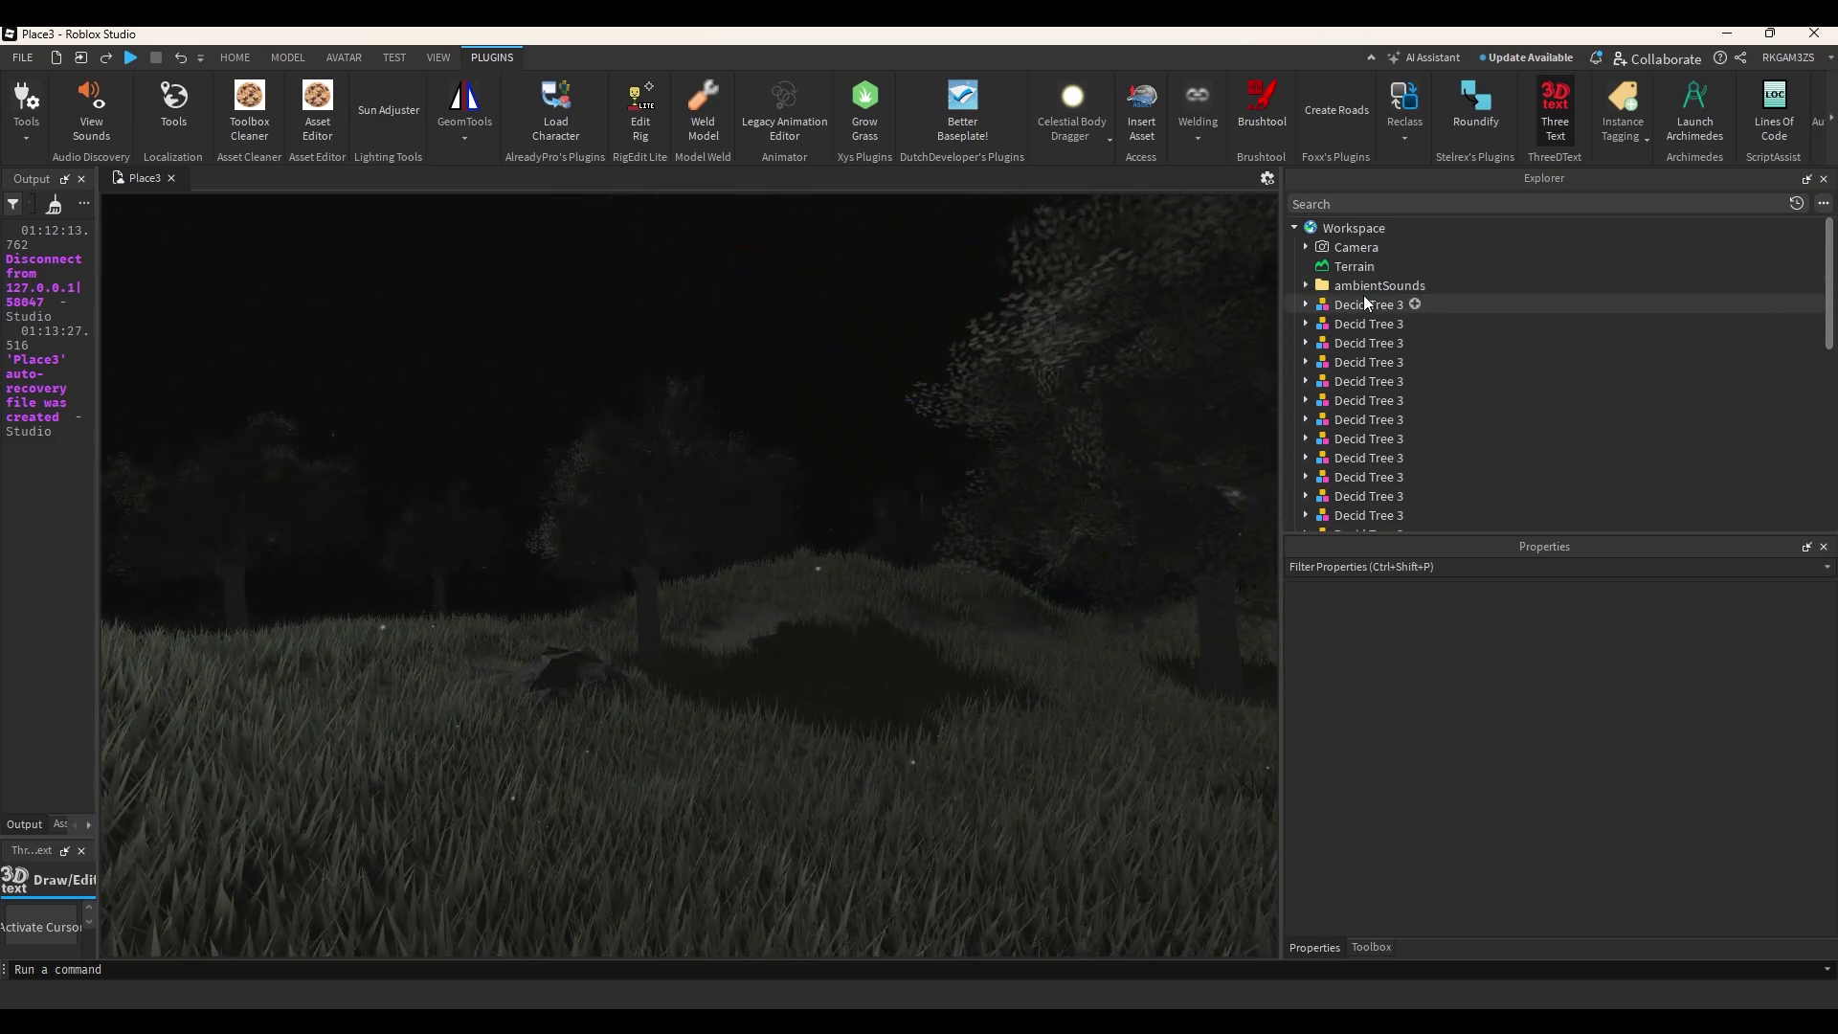
right_click_drag(942, 475, 942, 475)
scroll(1532, 438, "down", 6)
mouse_move(1094, 438)
right_mouse_down()
mouse_move(1061, 450)
mouse_move(1116, 444)
right_mouse_up()
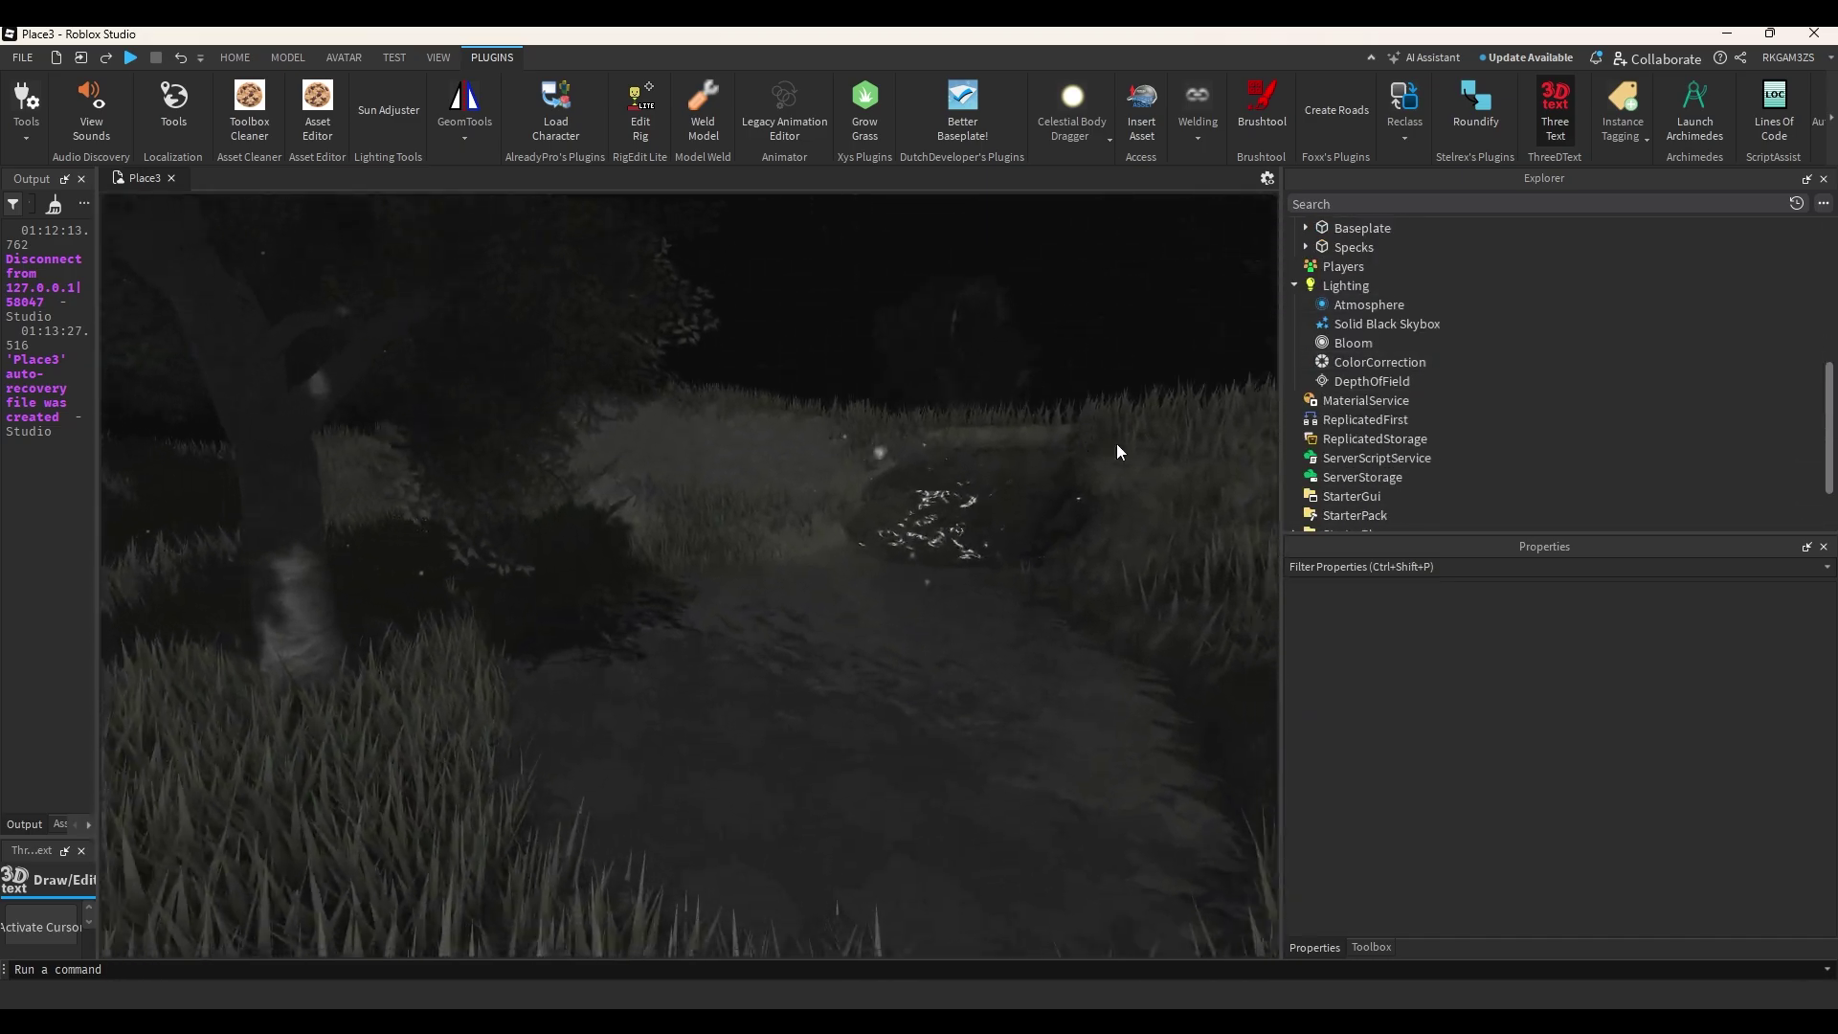
left_click(1299, 286)
scroll(1400, 326, "up", 8)
left_click(1342, 268)
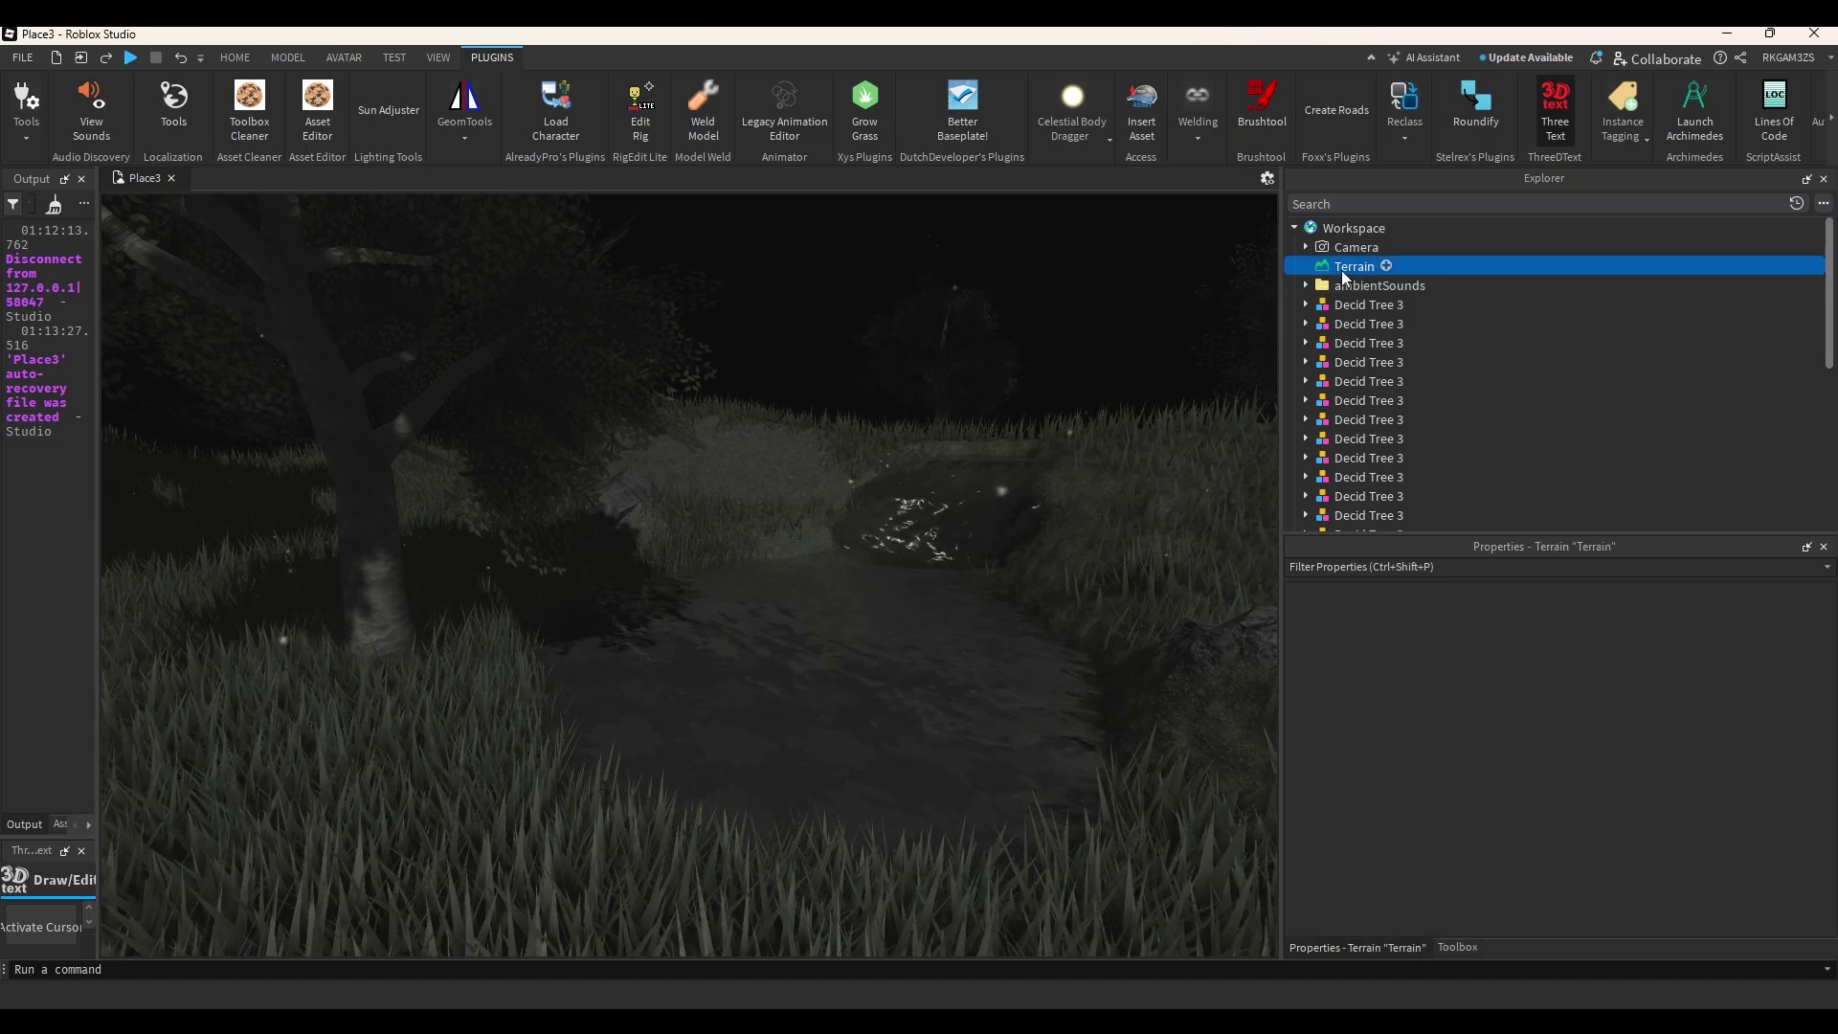
left_click(1610, 759)
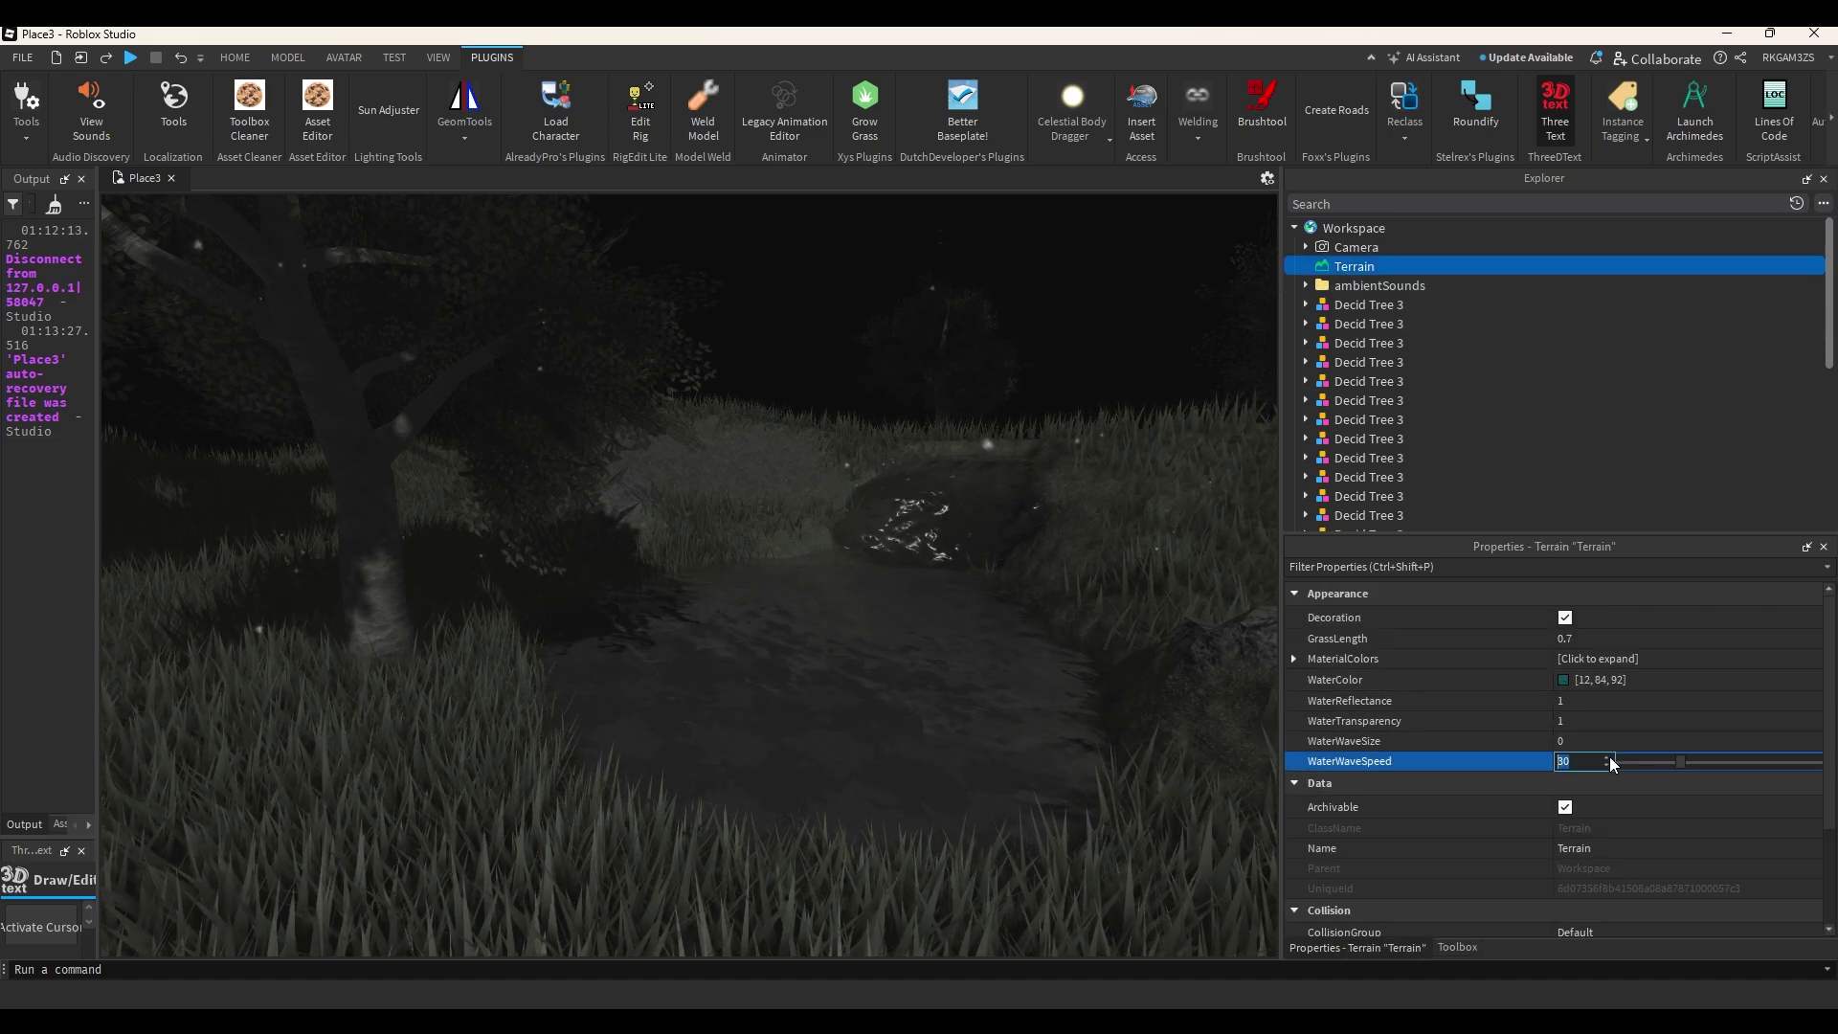
left_click_drag(1640, 764, 1612, 767)
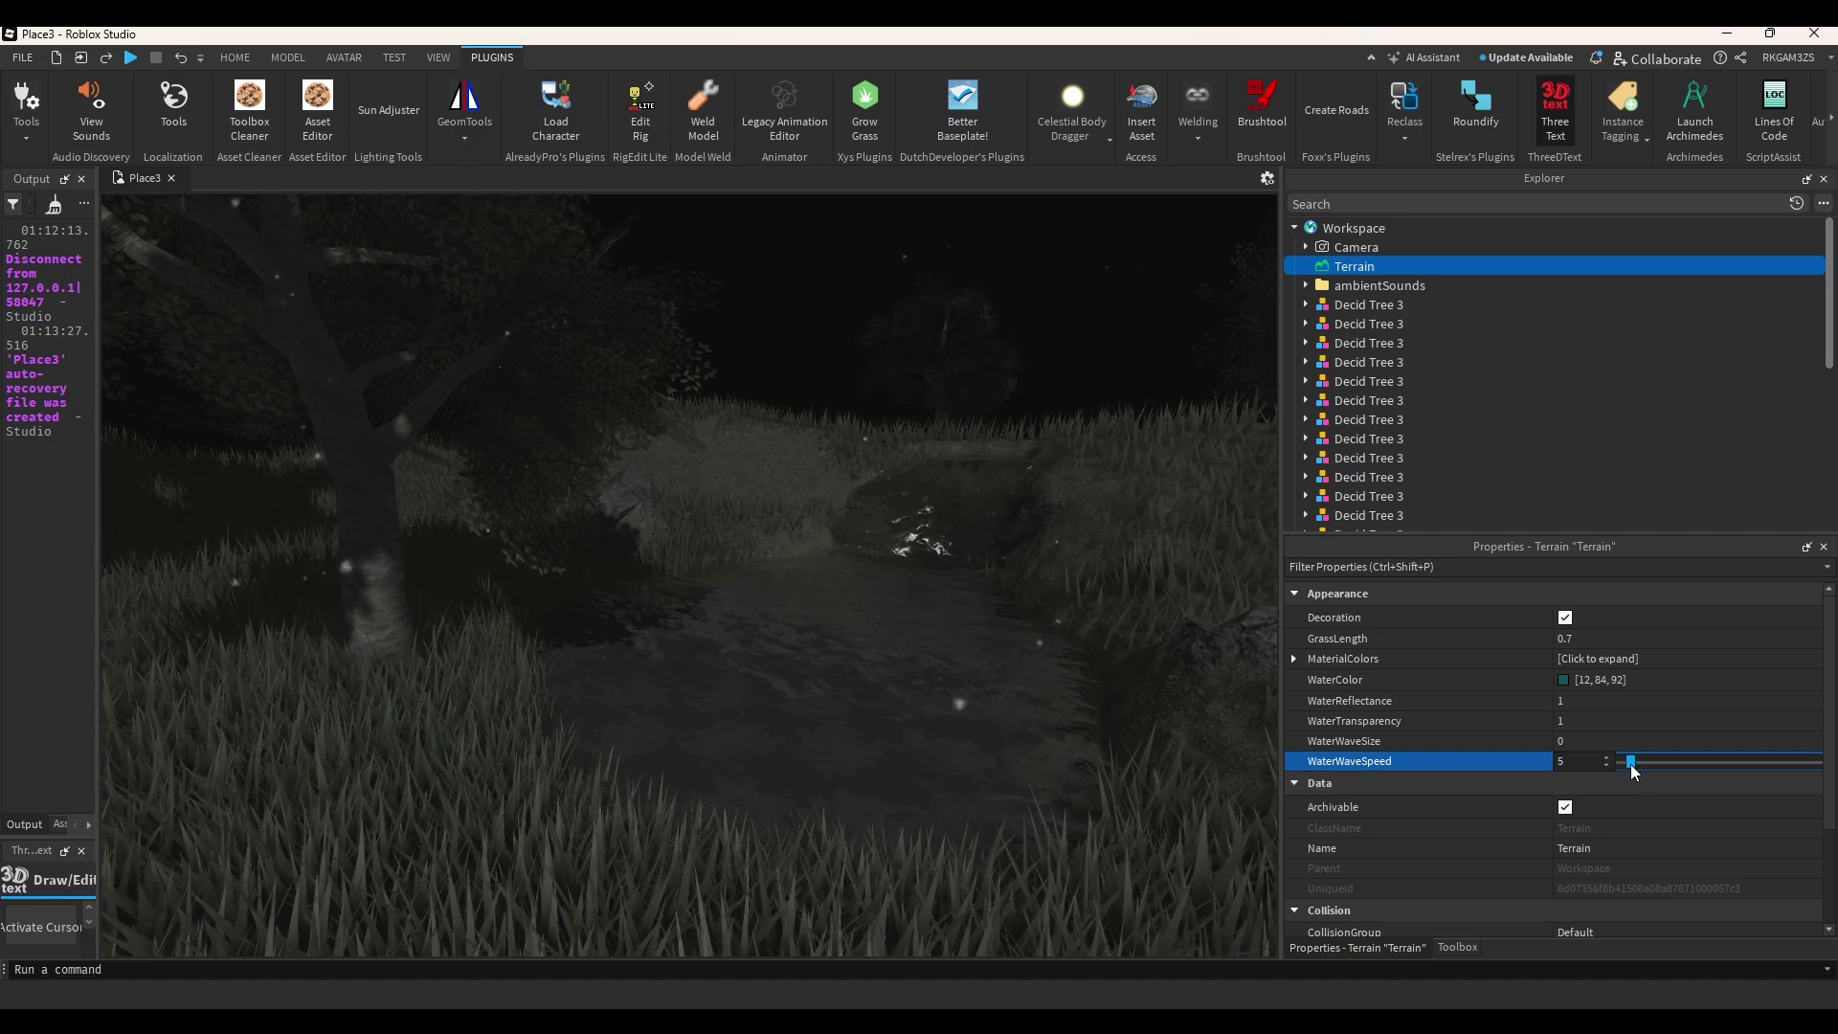
Set the Terrain's WaterTransparency to 0.5 and its WaterColor to grey [92, 92, 92].
left_click(1656, 724)
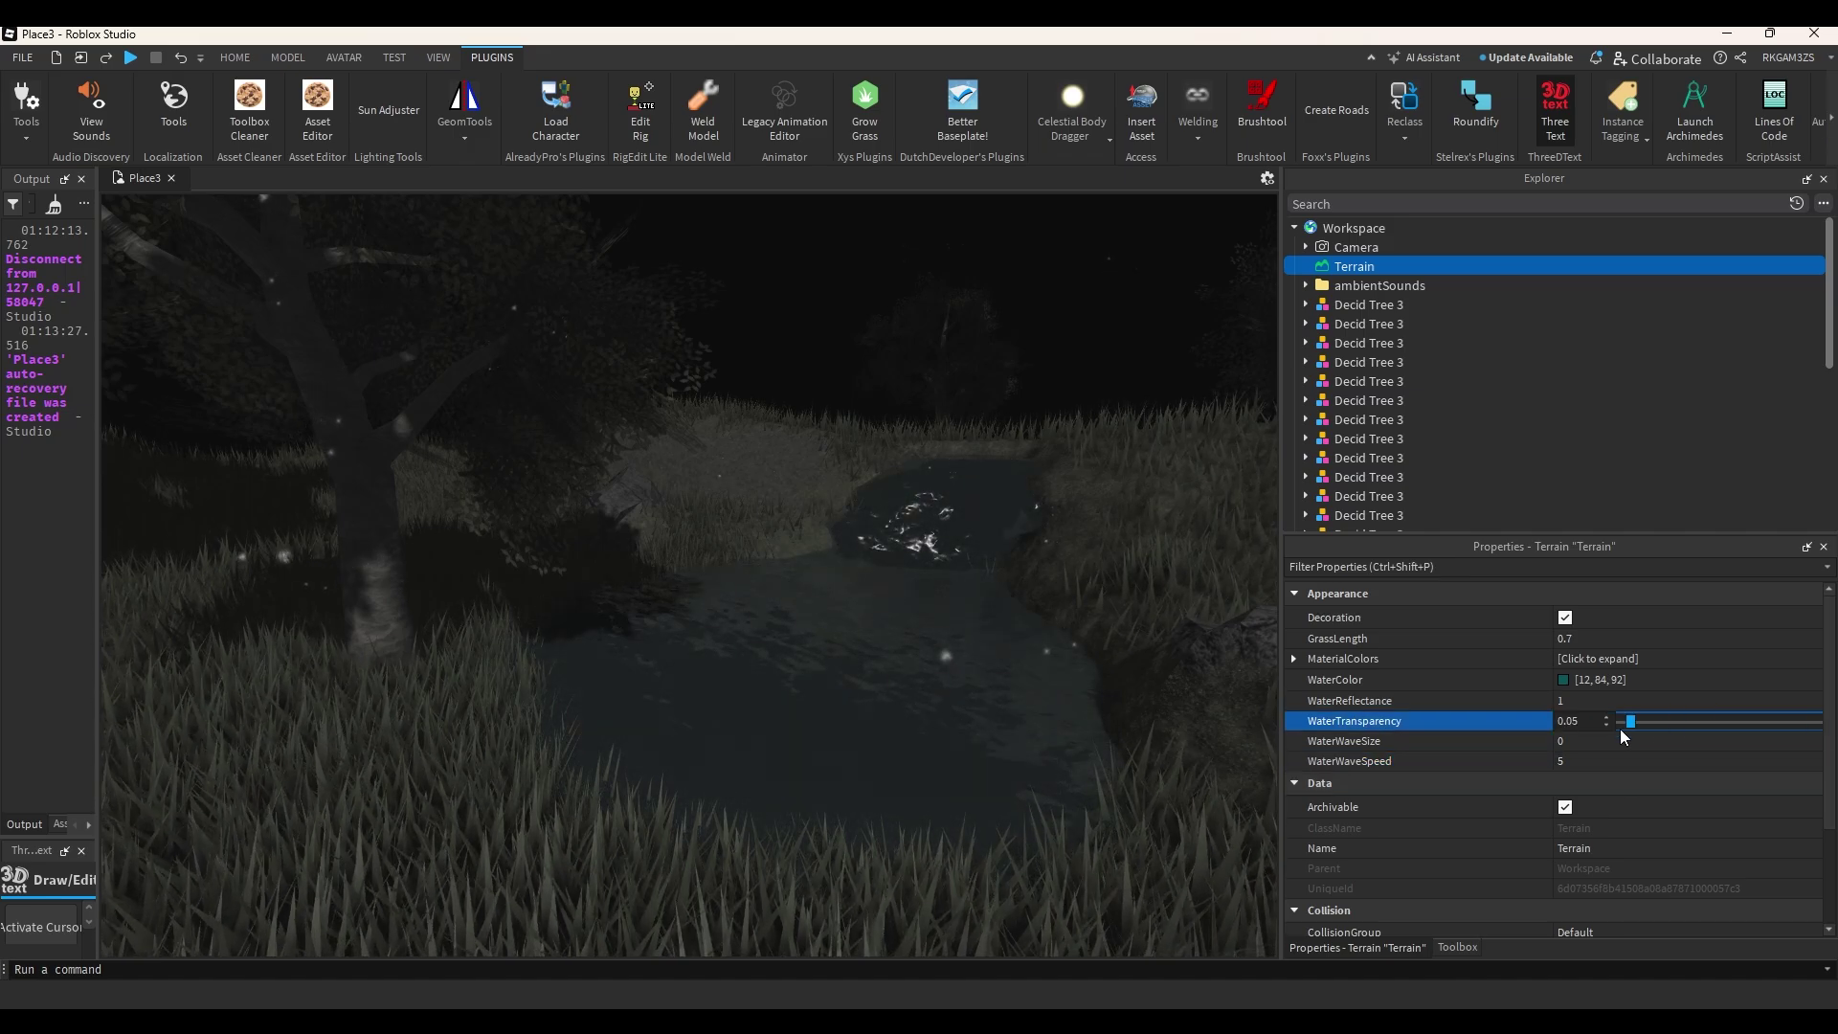
left_click_drag(1621, 730, 1722, 750)
left_click(1563, 680)
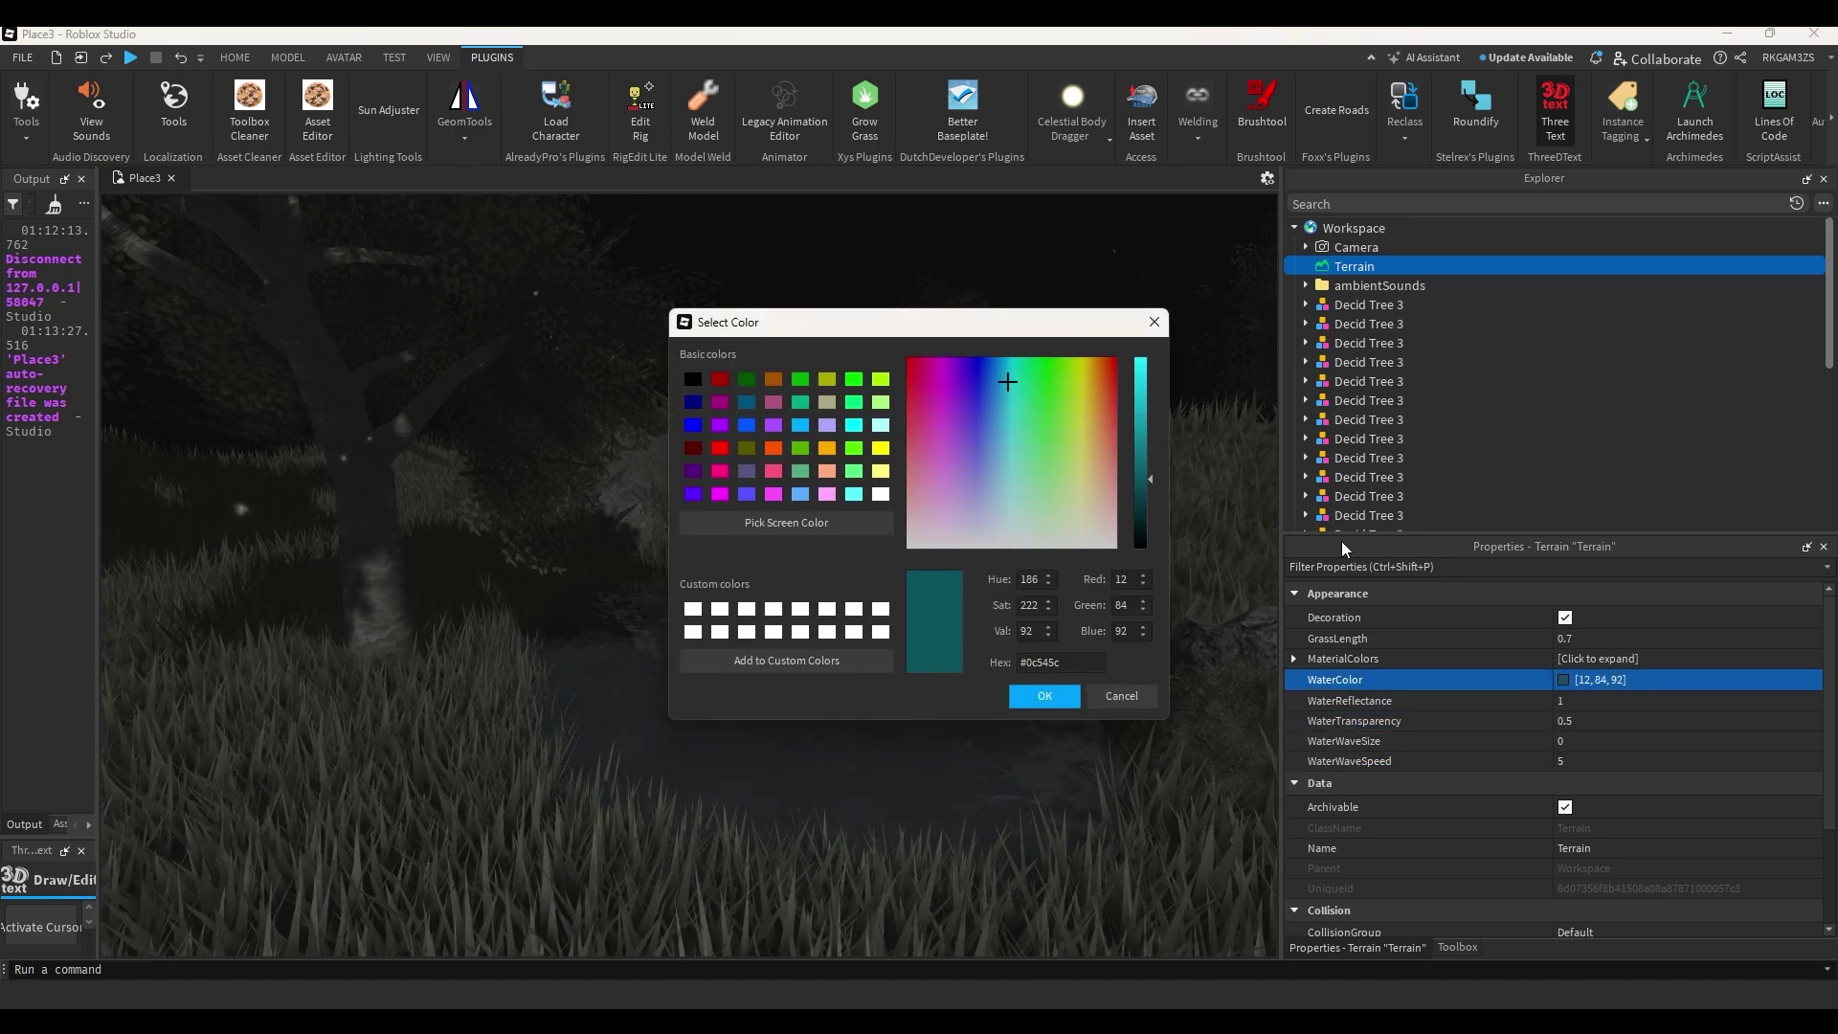
left_click_drag(1093, 503, 1130, 641)
left_click(1045, 696)
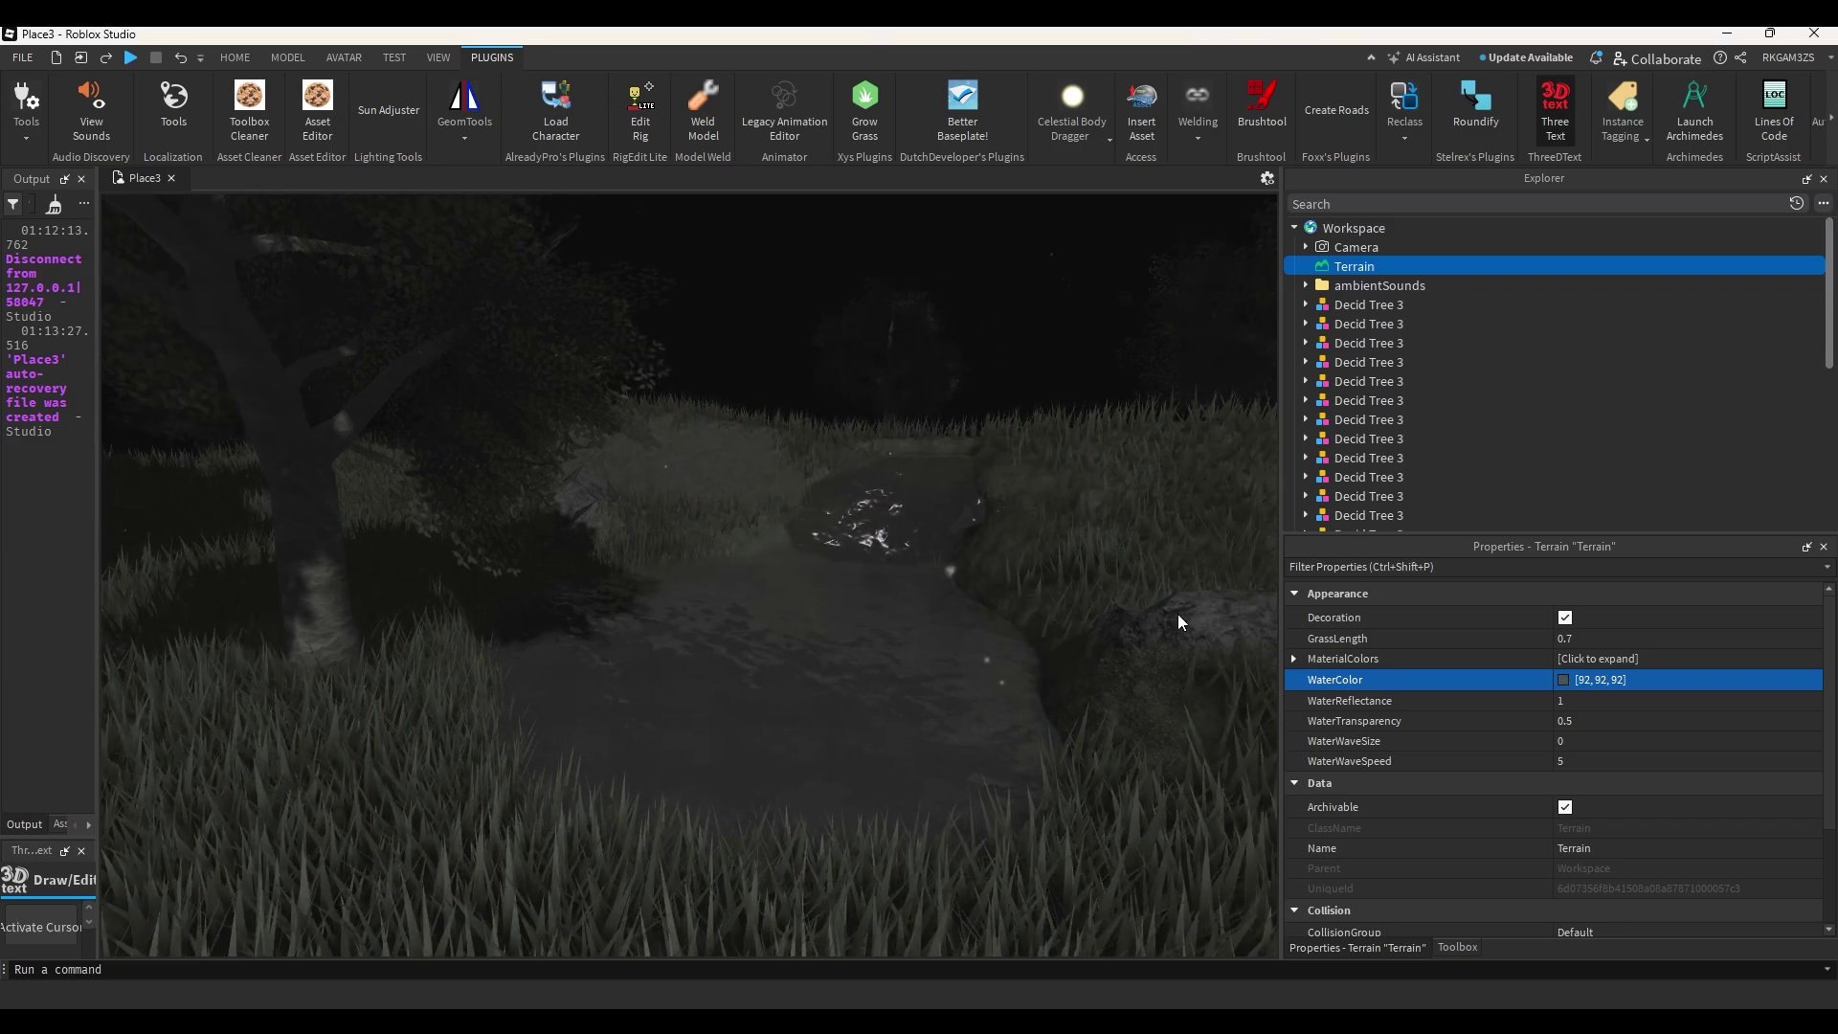
Deselect the Terrain, then run a short playtest of the dark scene and stop it.
left_click(1152, 586)
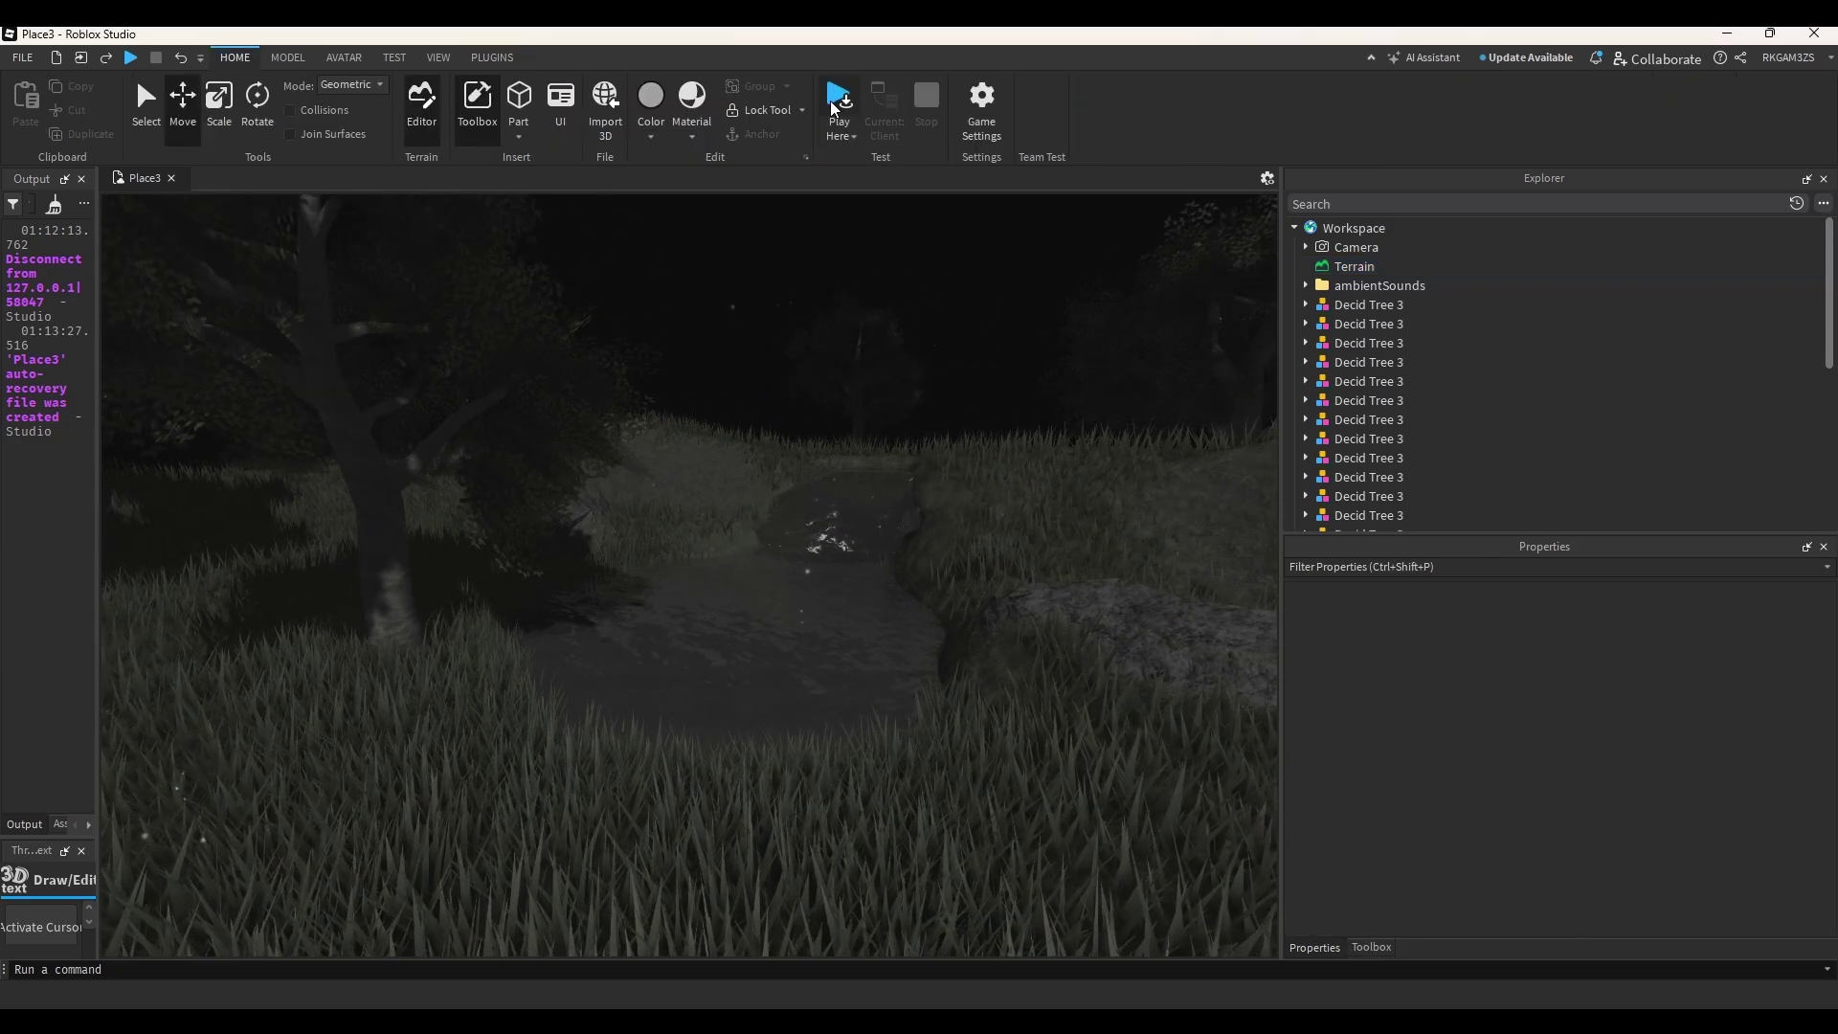
left_click(832, 103)
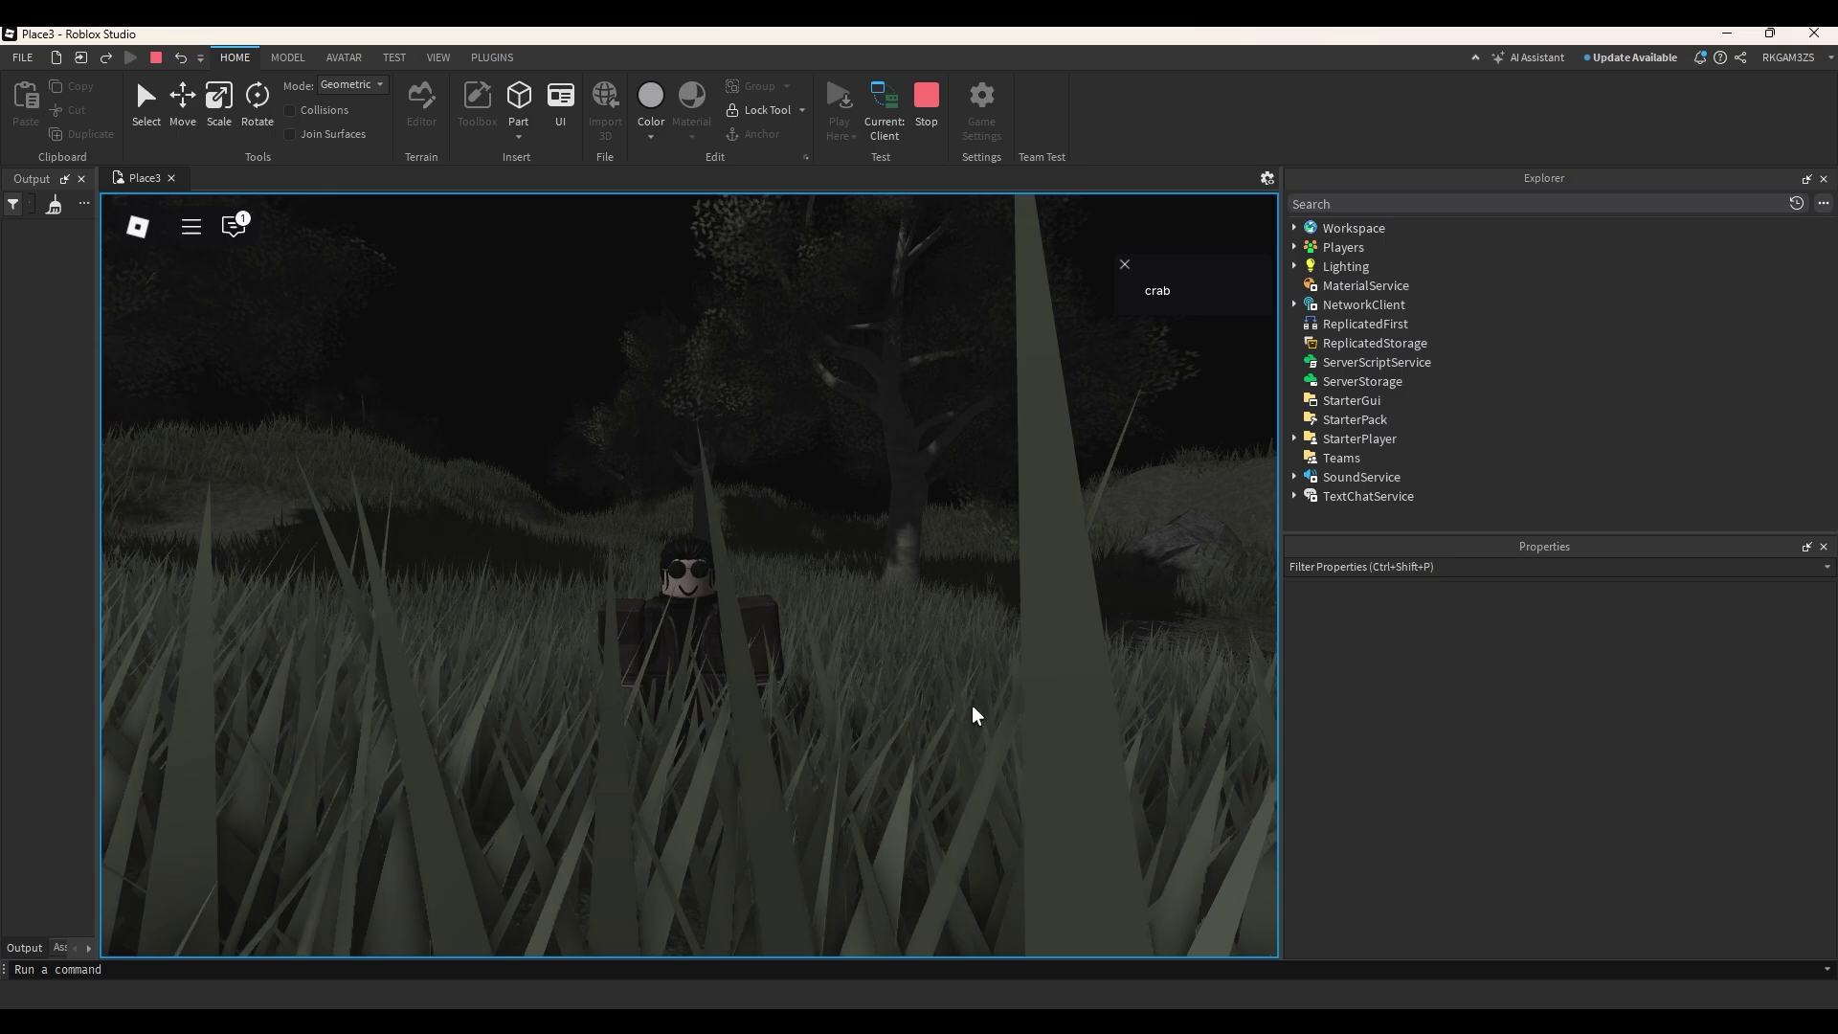
left_click(924, 102)
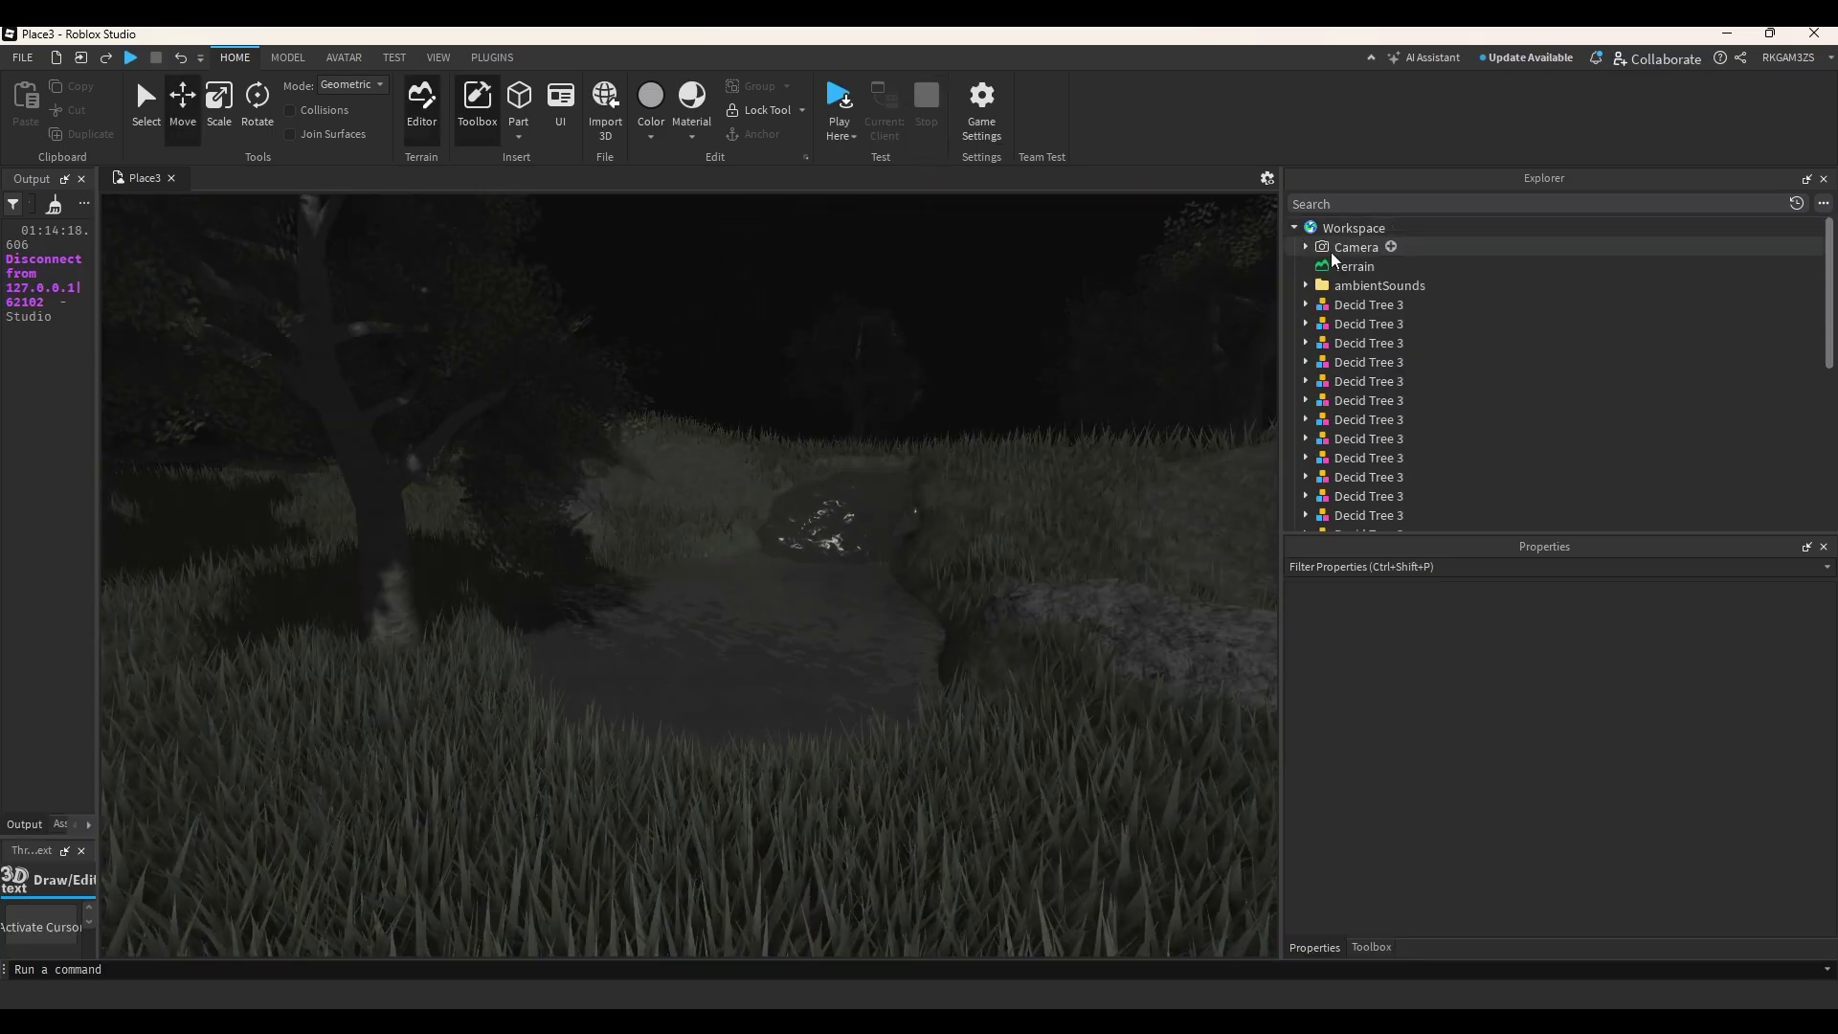
Set the PlaybackSpeed of both outsideAmbience and windAmbience in the ambientSounds folder to about 0.481.
left_click(1306, 286)
left_click(1379, 304)
left_click(1389, 324, "shift")
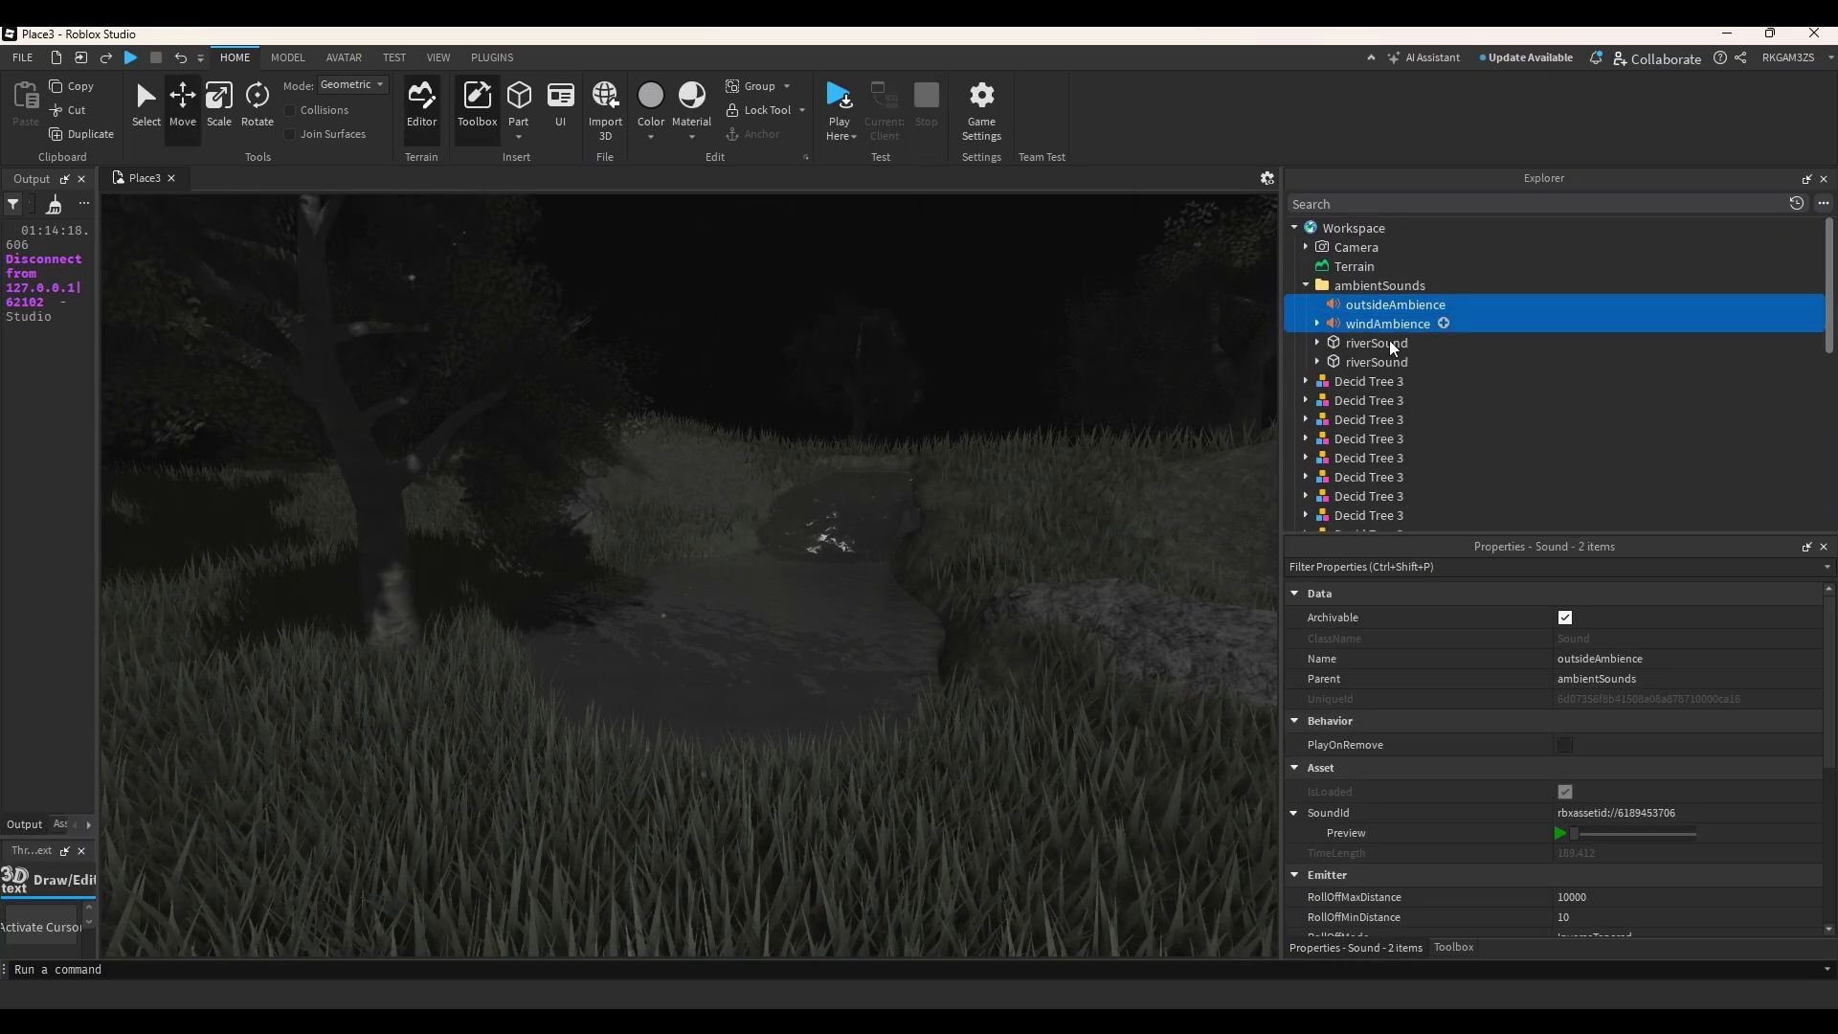
scroll(1662, 808, "down", 4)
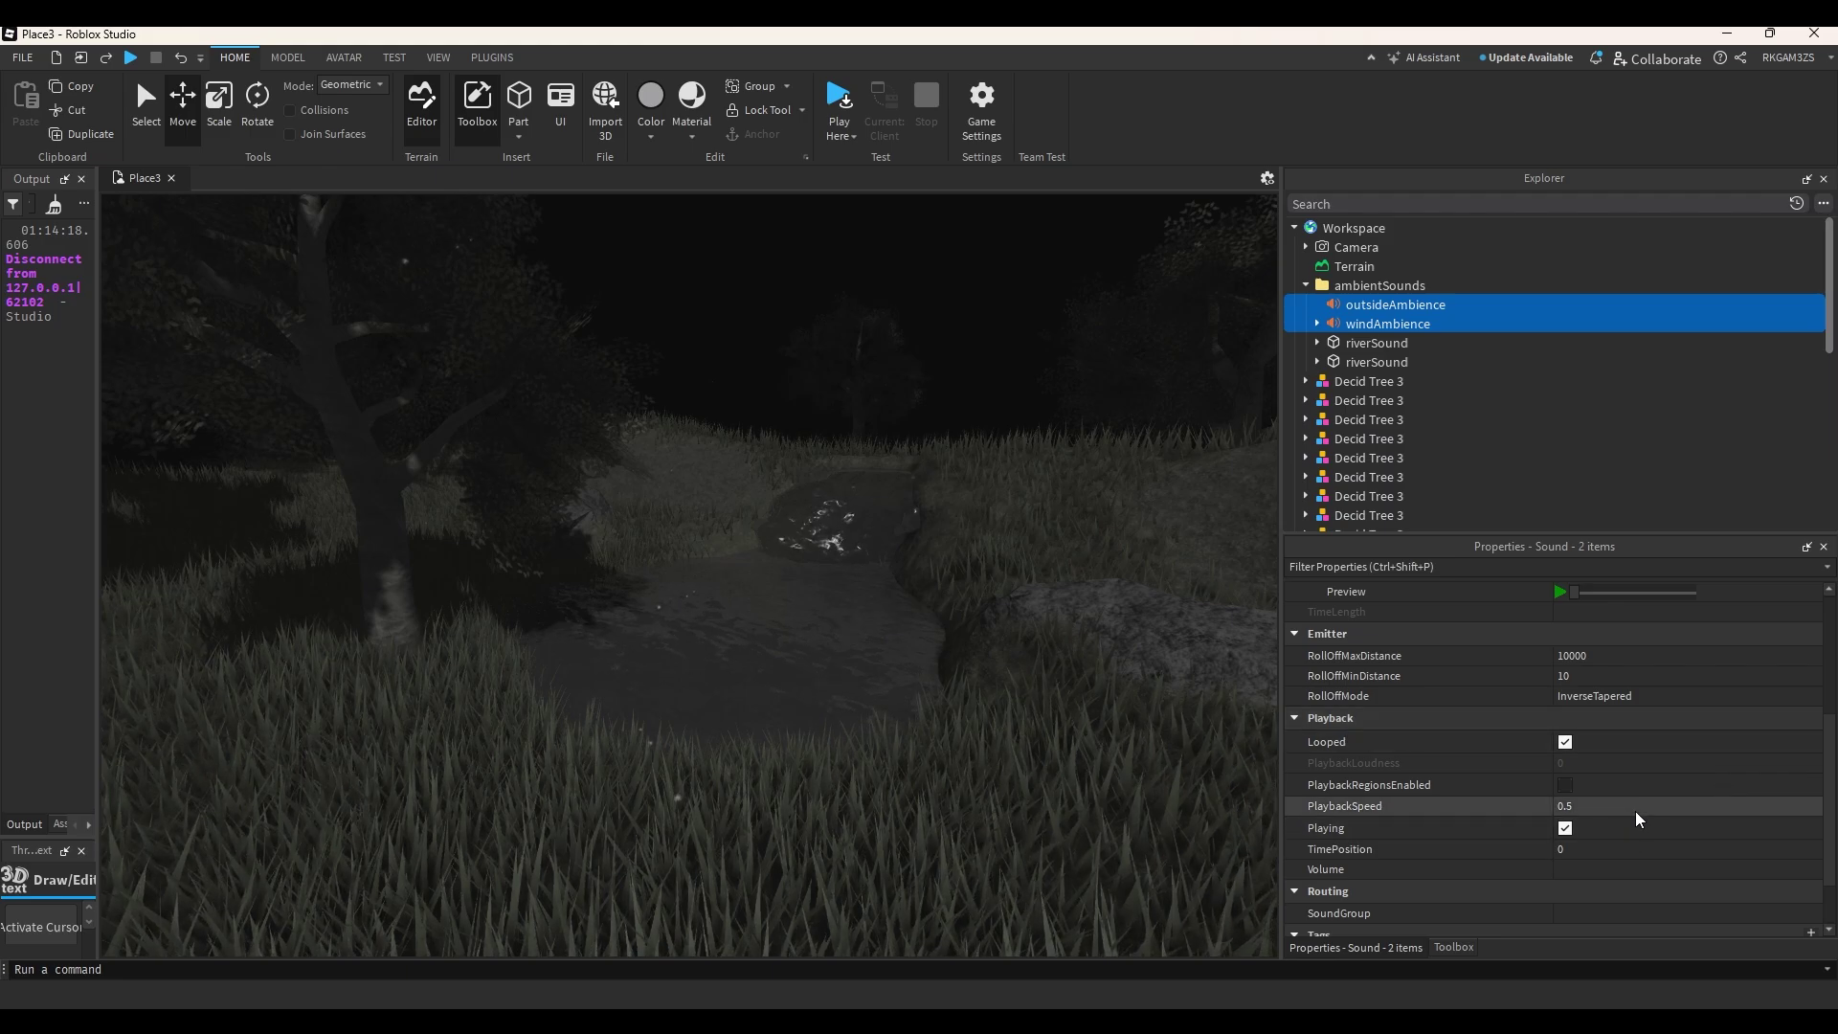
left_click(1648, 807)
left_click_drag(1646, 805, 1650, 809)
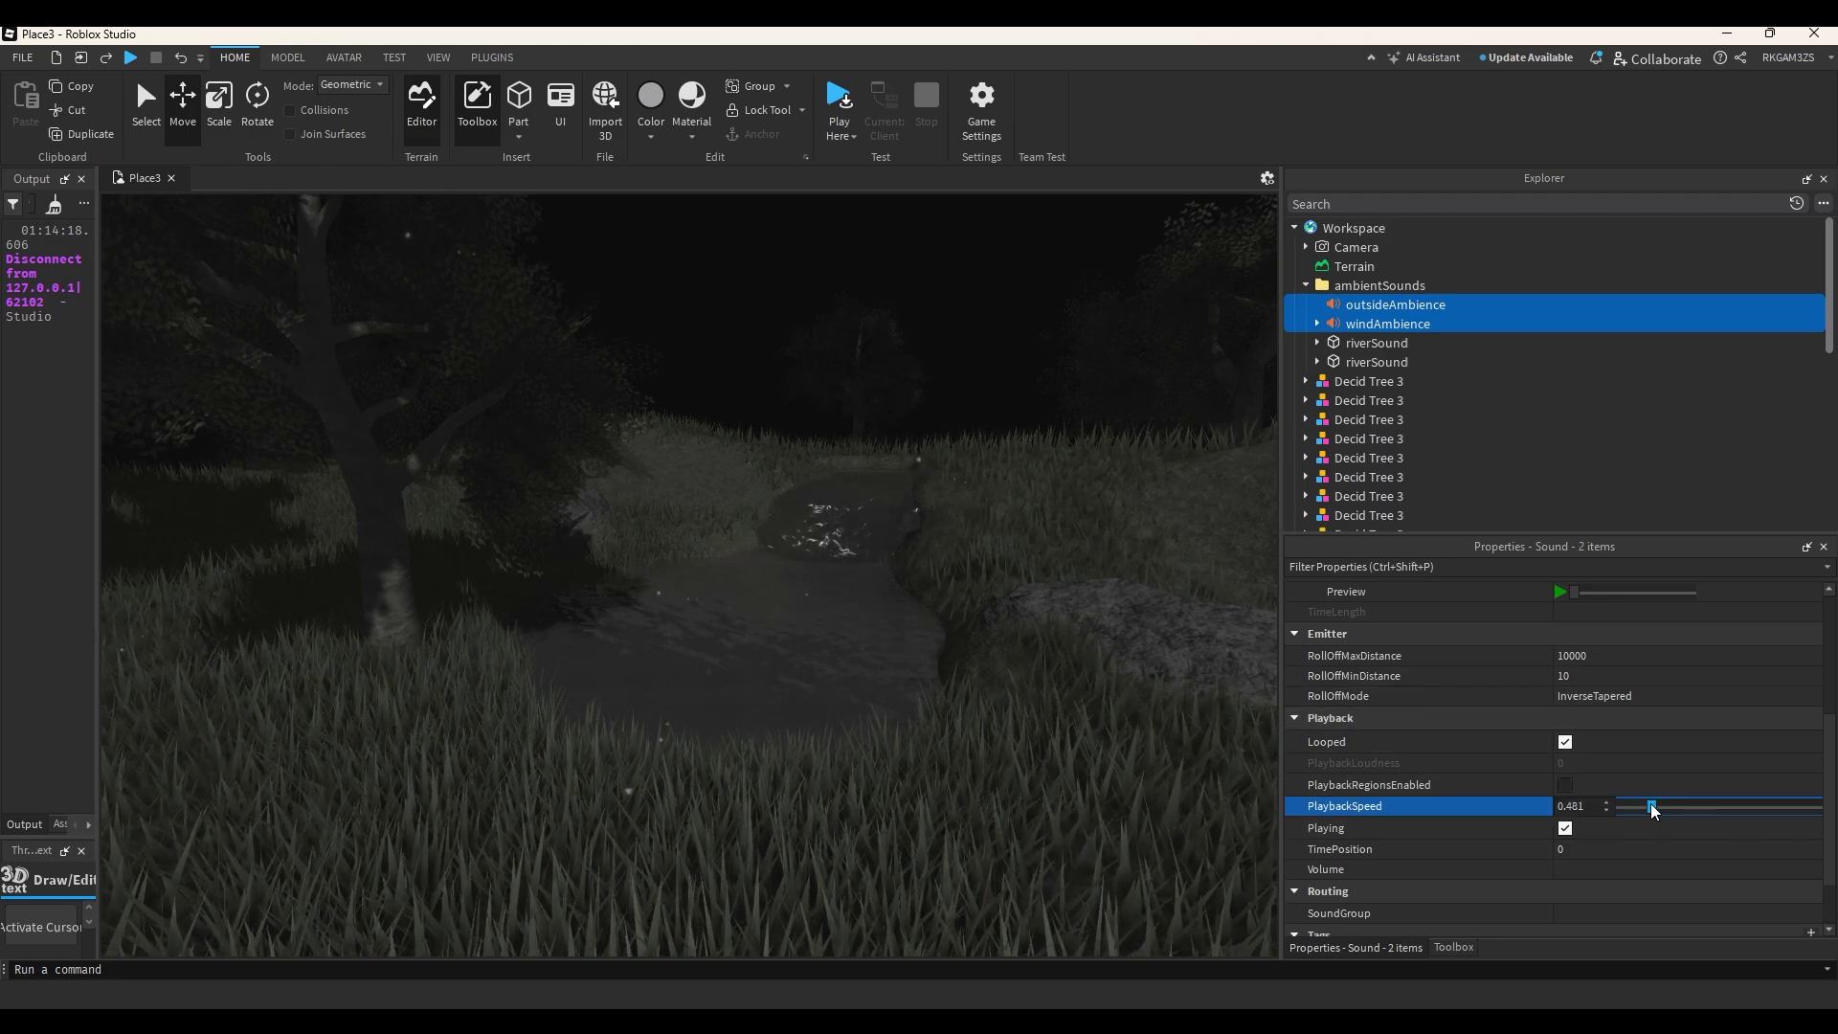
Search the Creator Store for "scary ambience".
left_click(1374, 285)
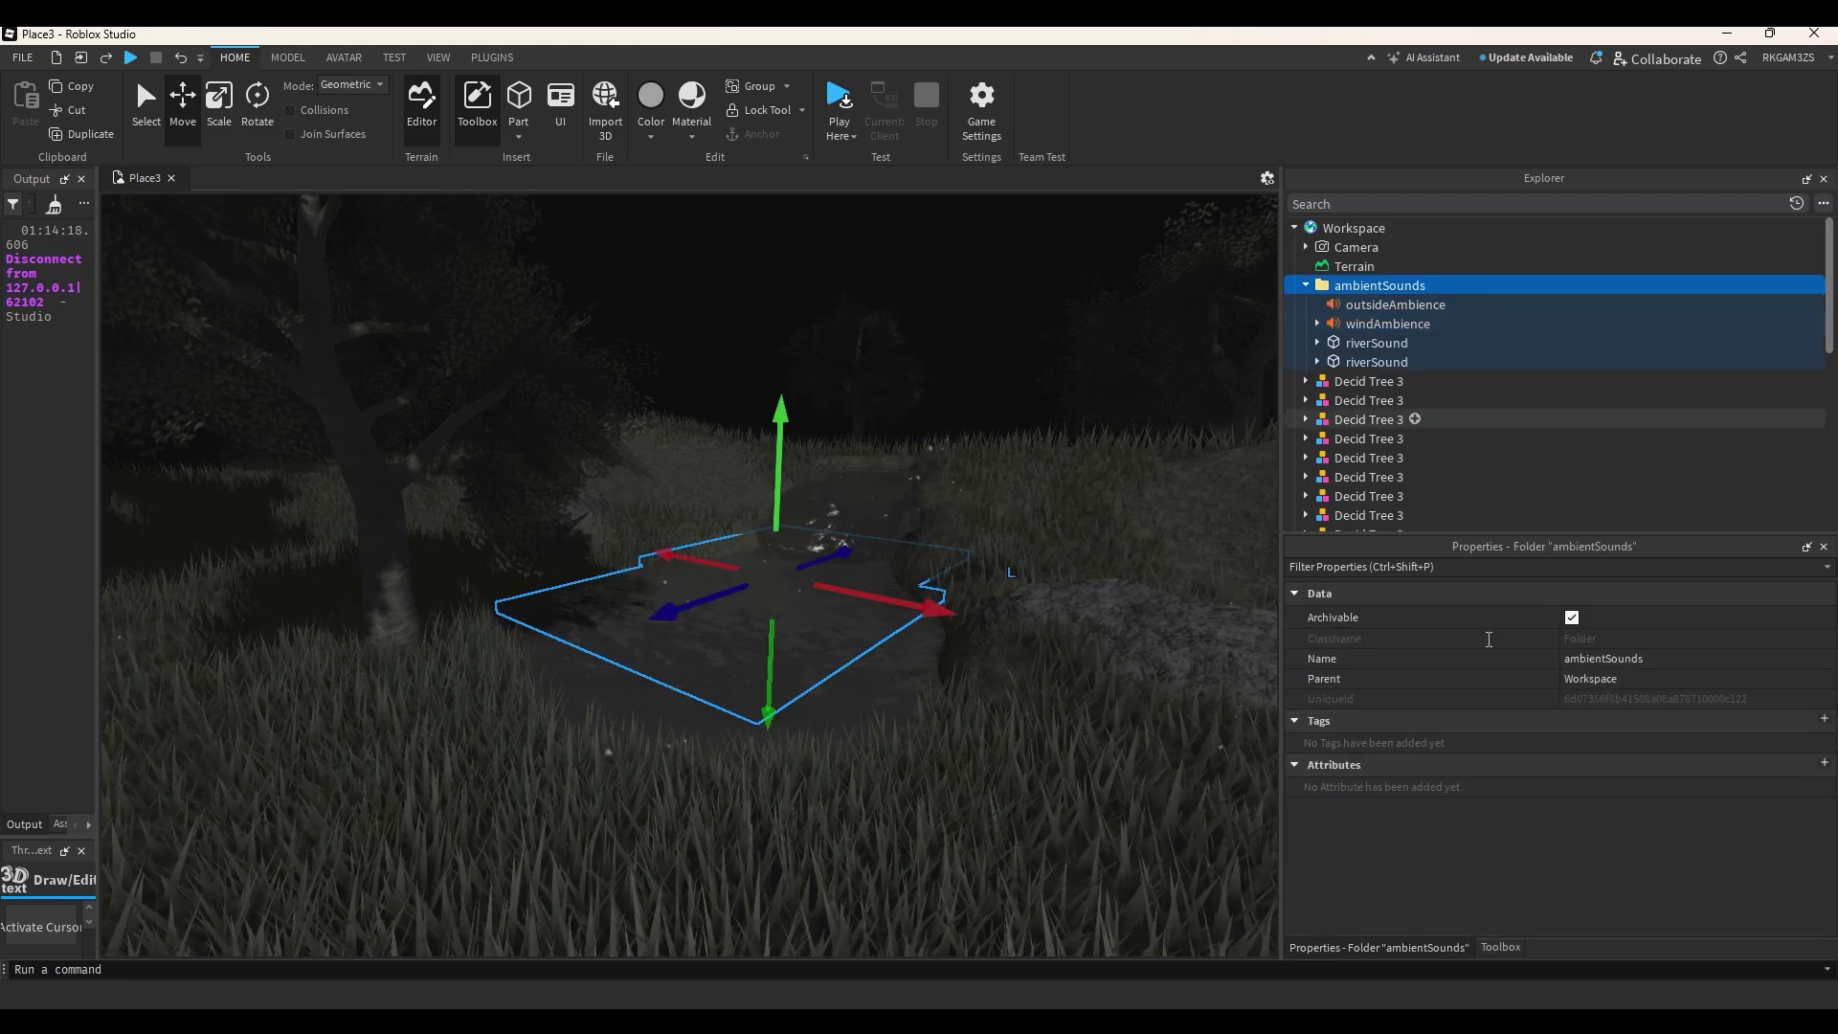
left_click(1499, 948)
left_click(1395, 324)
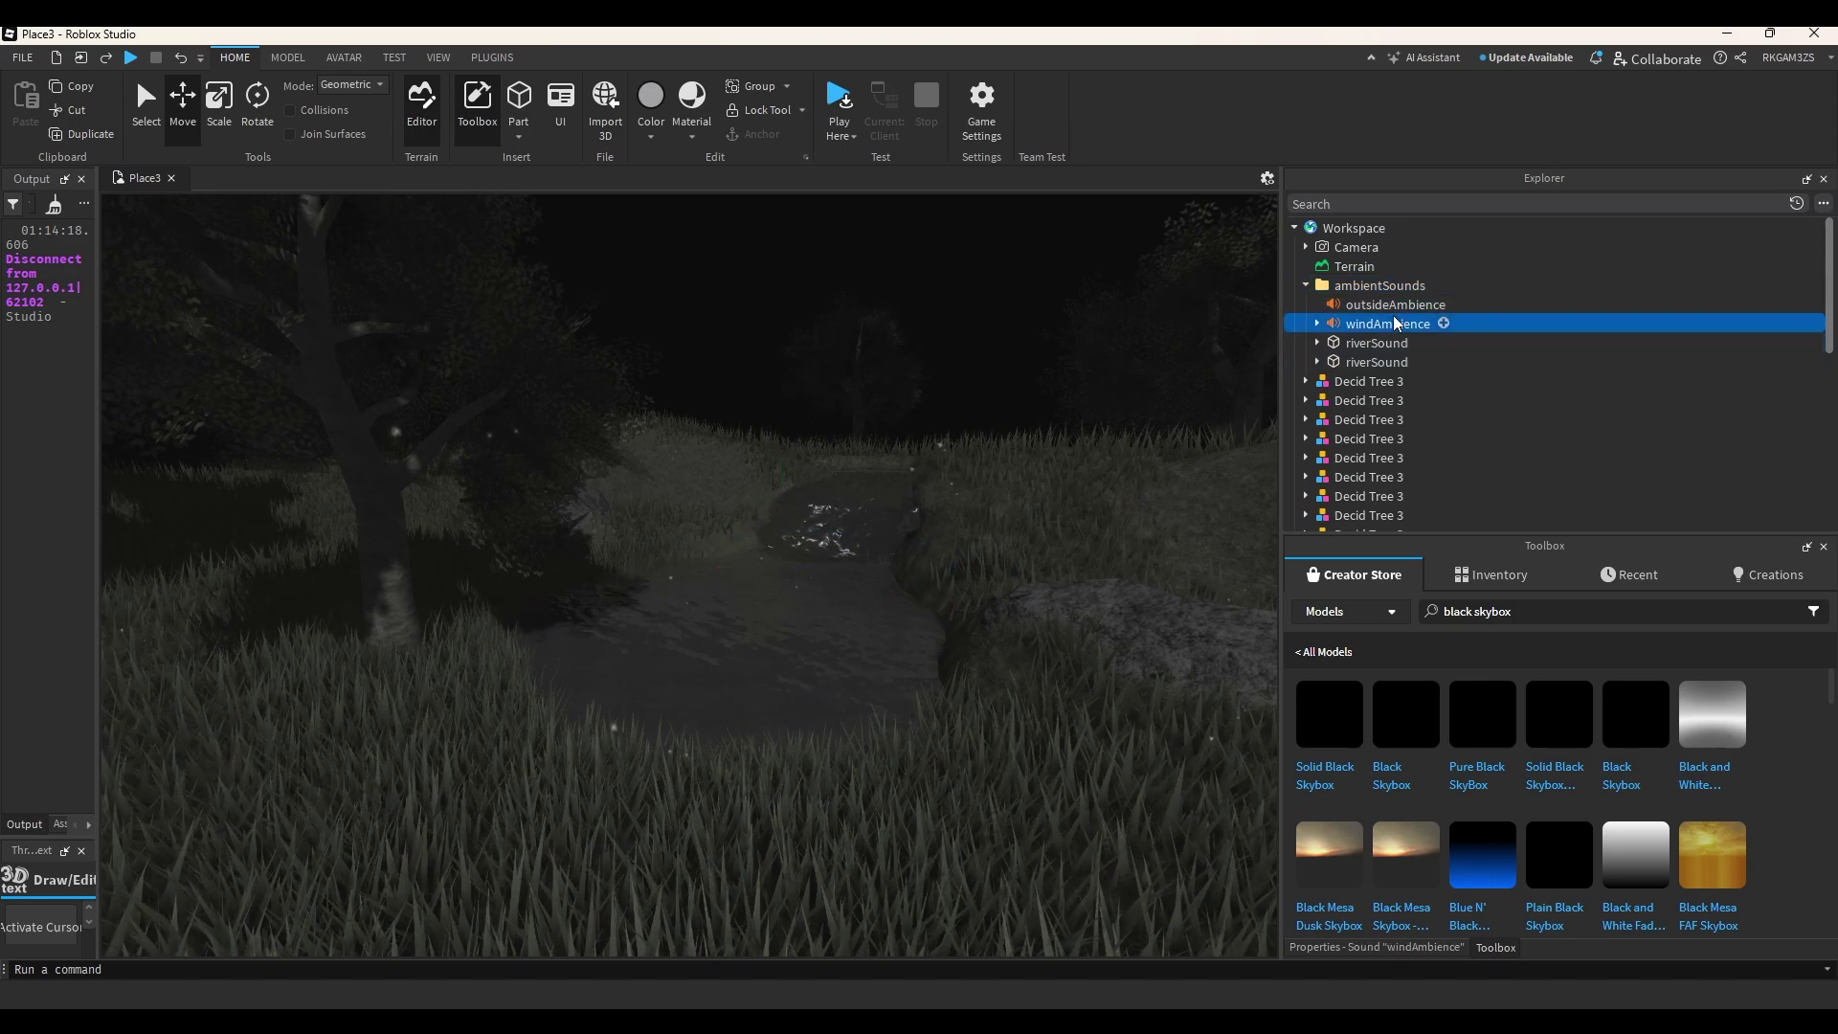
left_click(1579, 609)
type("sra")
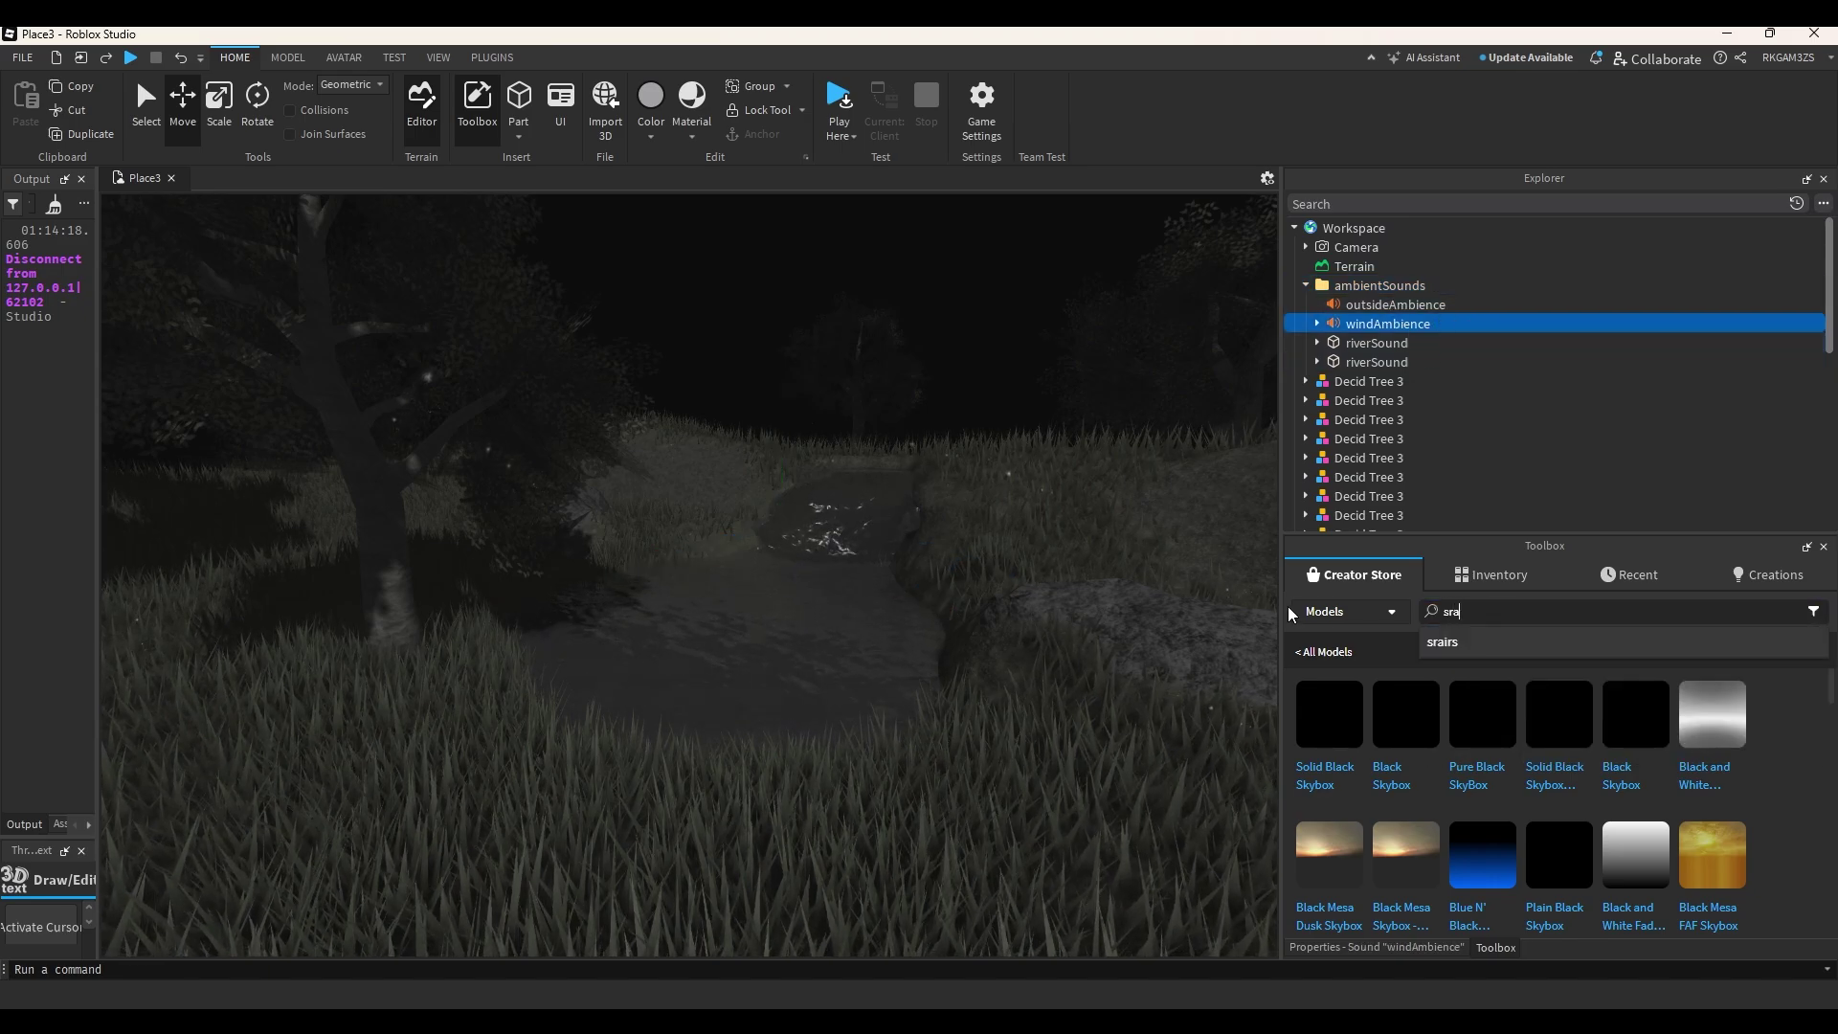
key("BackSpace")
key("BackSpace")
type("cary ambience")
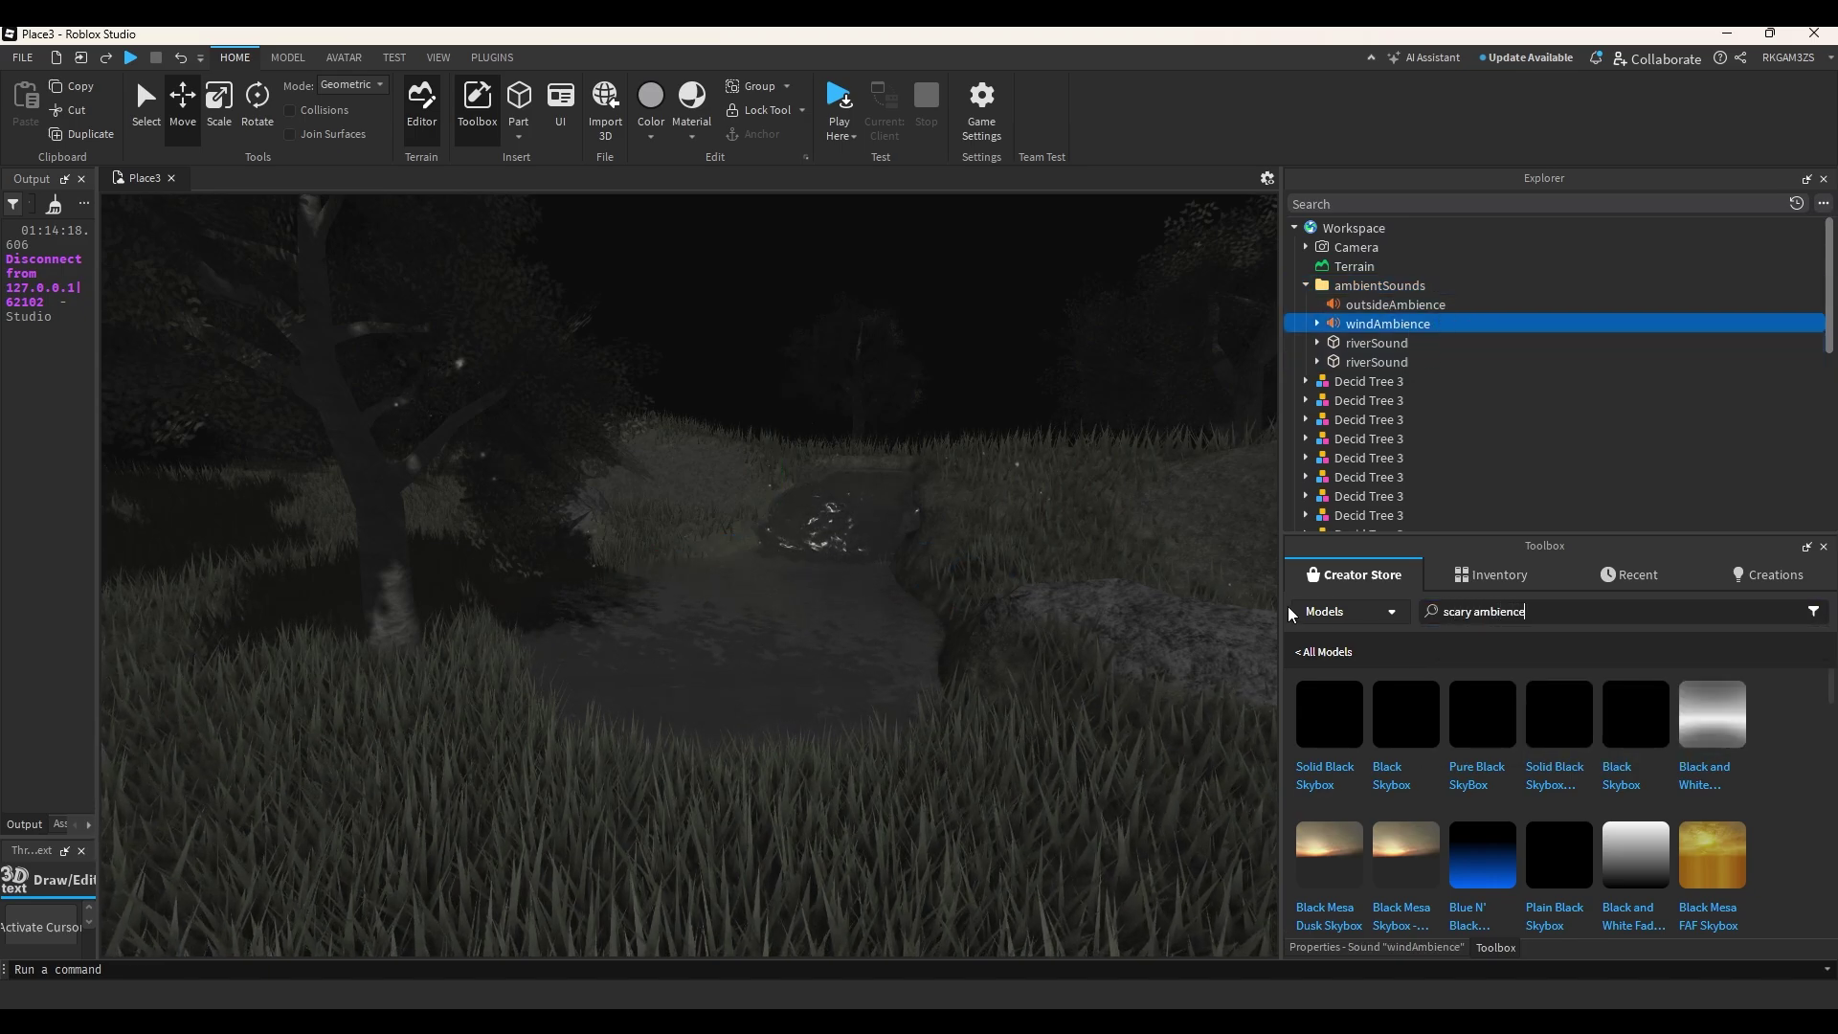
key("Return")
Preview several scary ambience audio results, including Scary Ambience Sound, Scary Ambience 2, Scary Ambience and Scary ambience Noli.
left_click(1307, 768)
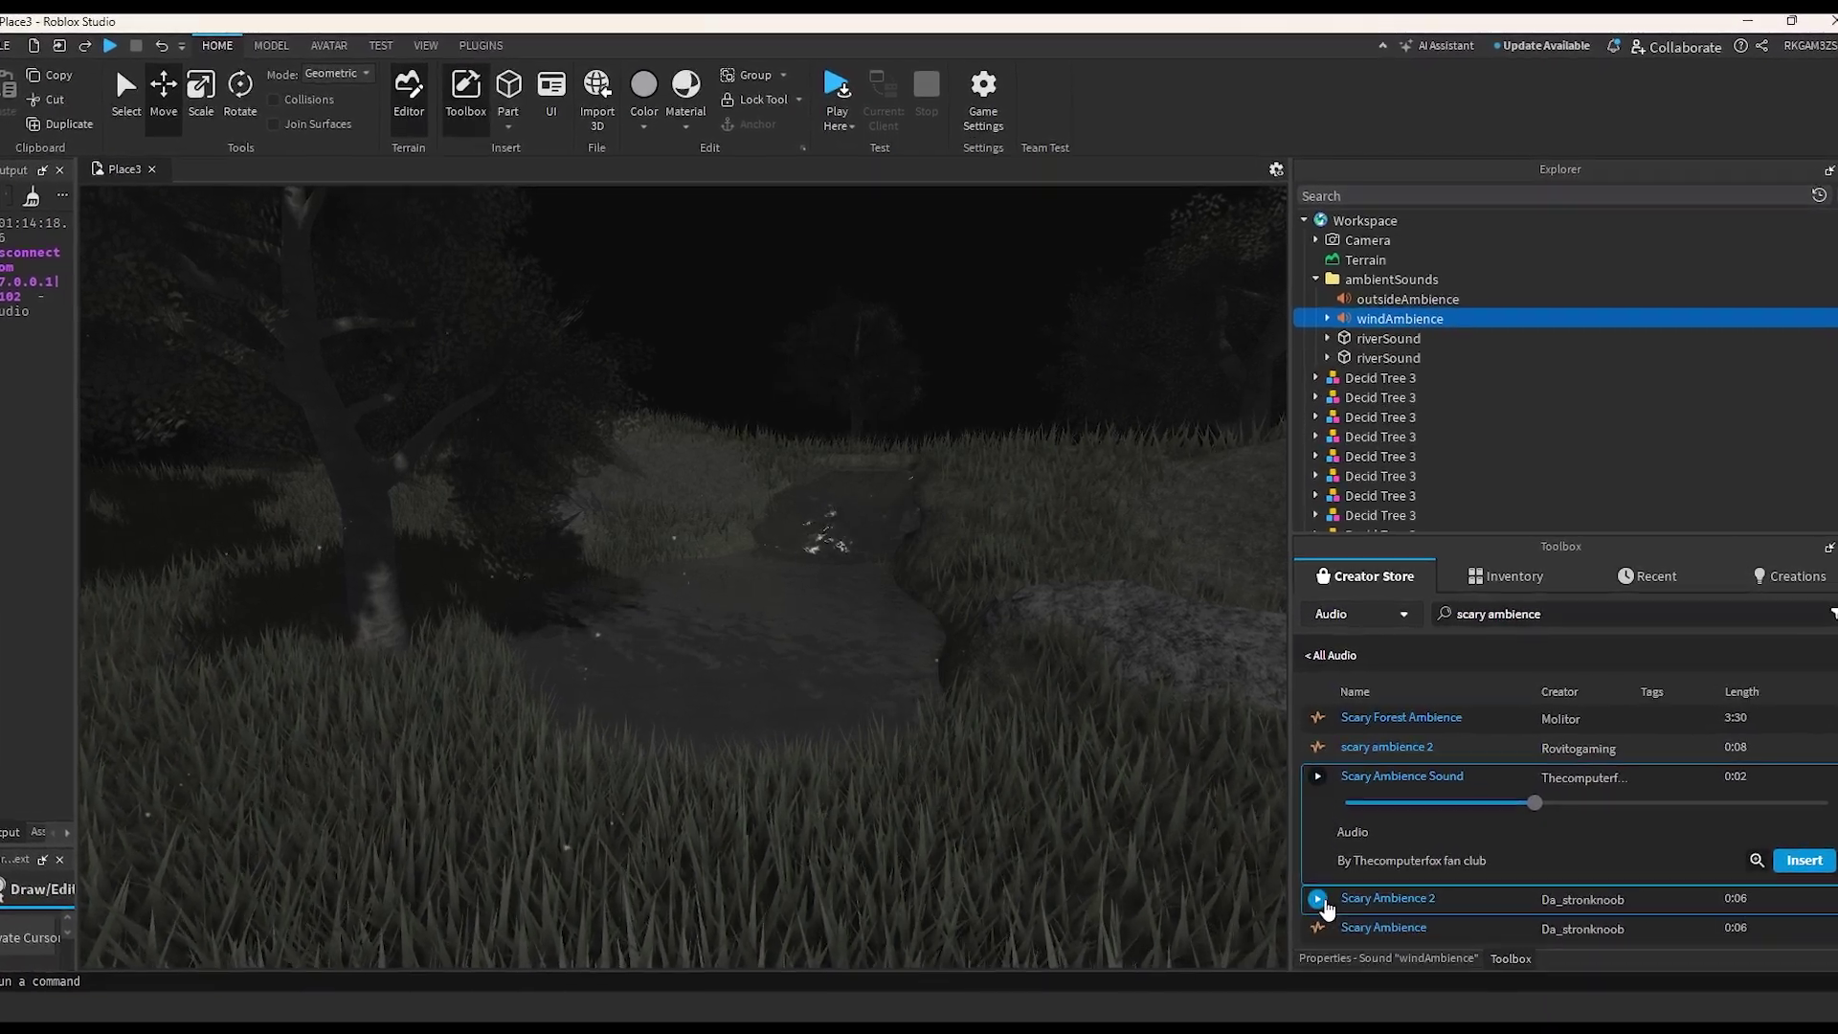
left_click(1319, 899)
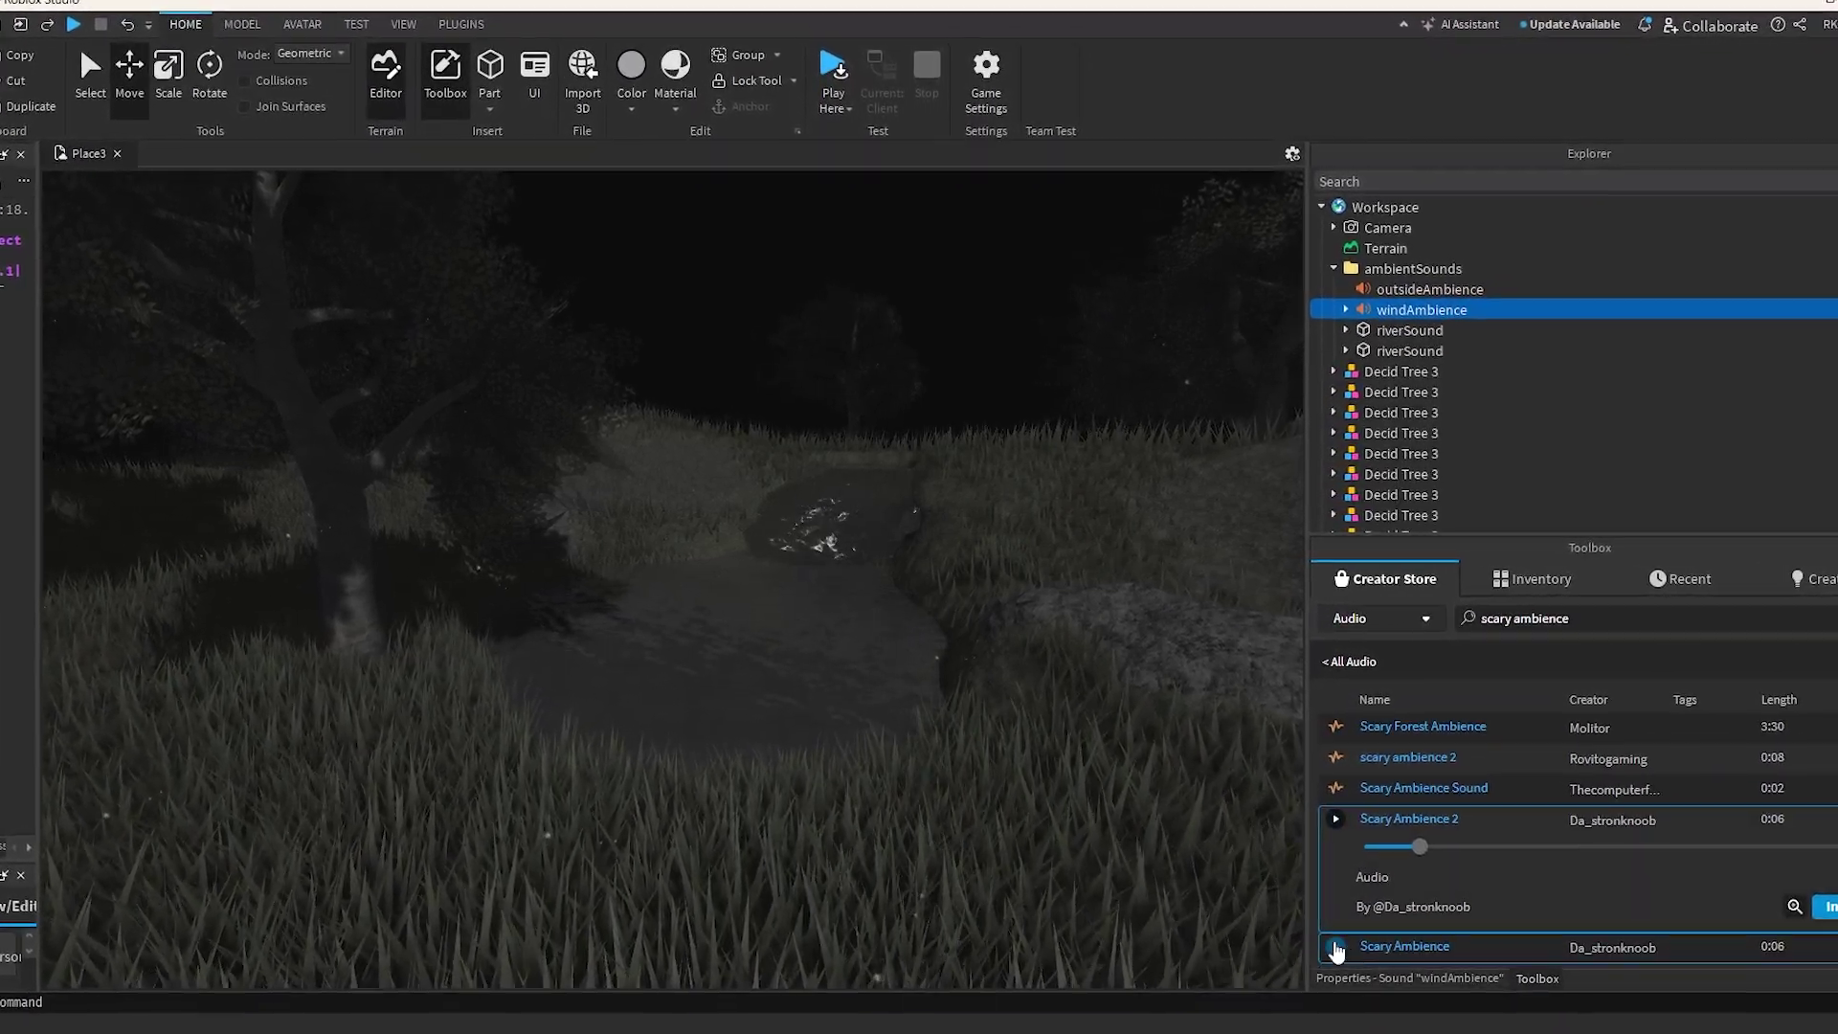
left_click(1337, 948)
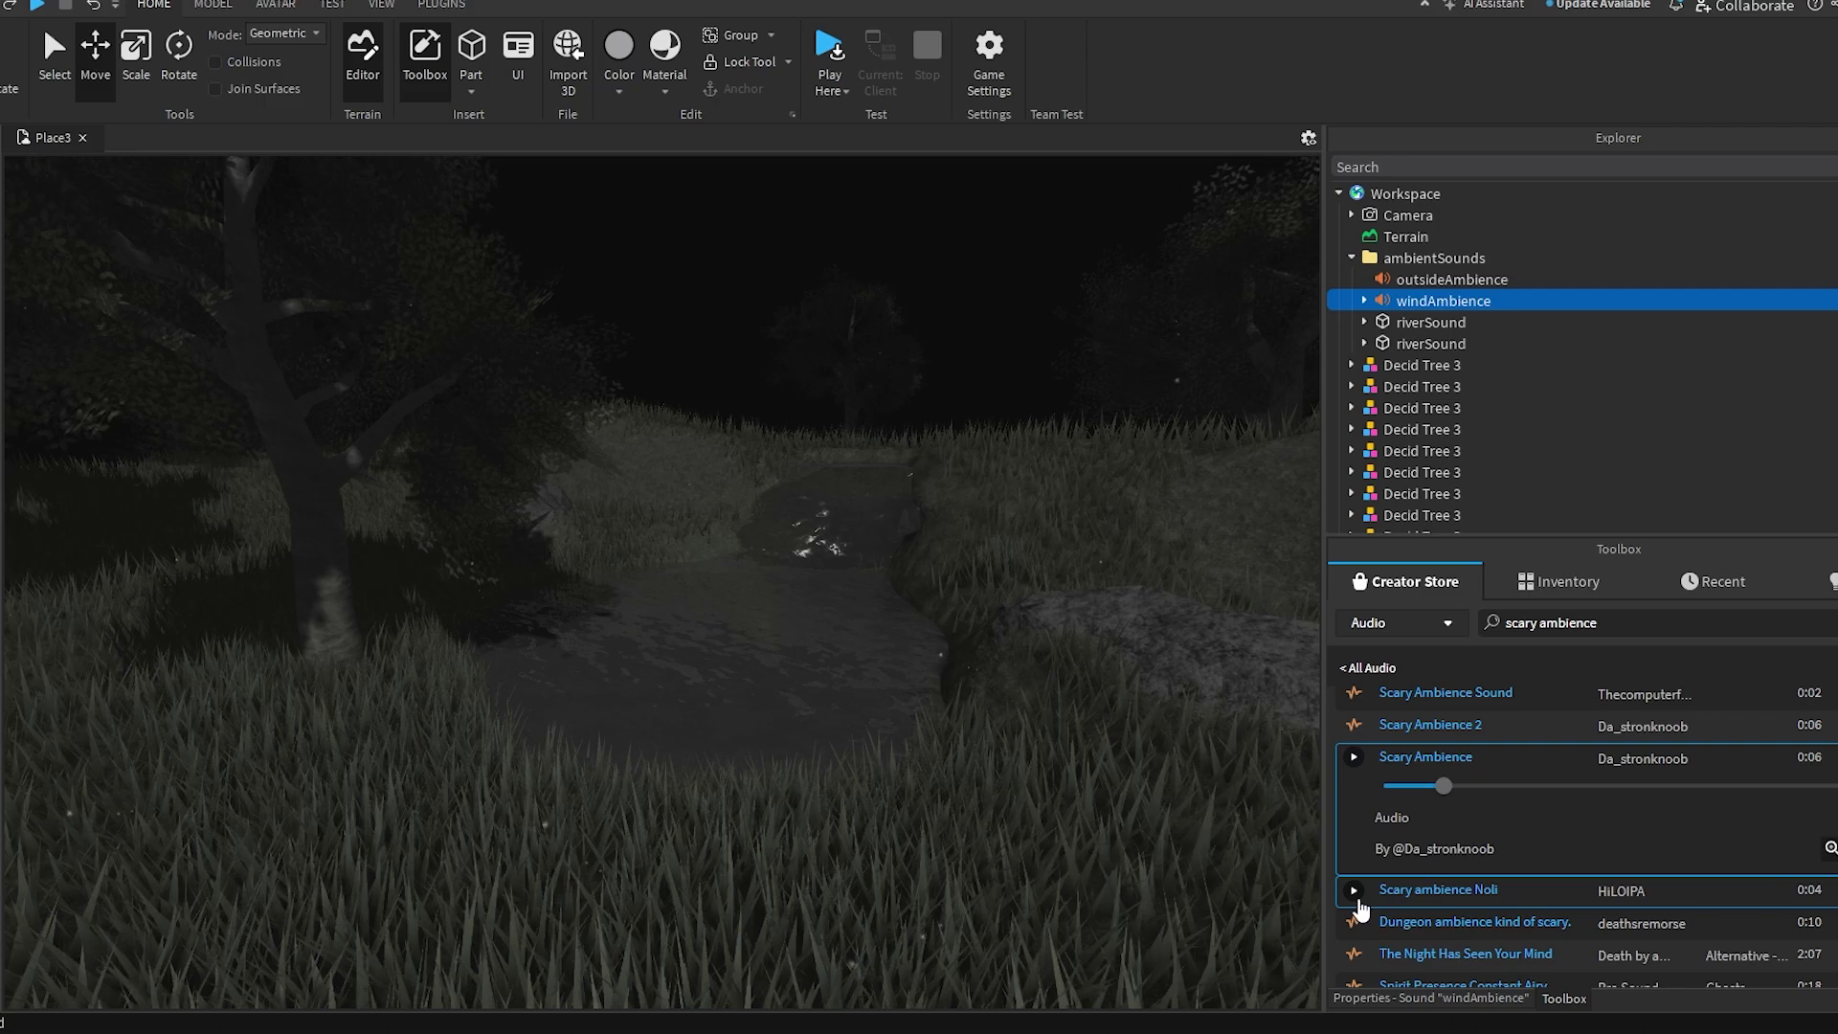
left_click(1356, 892)
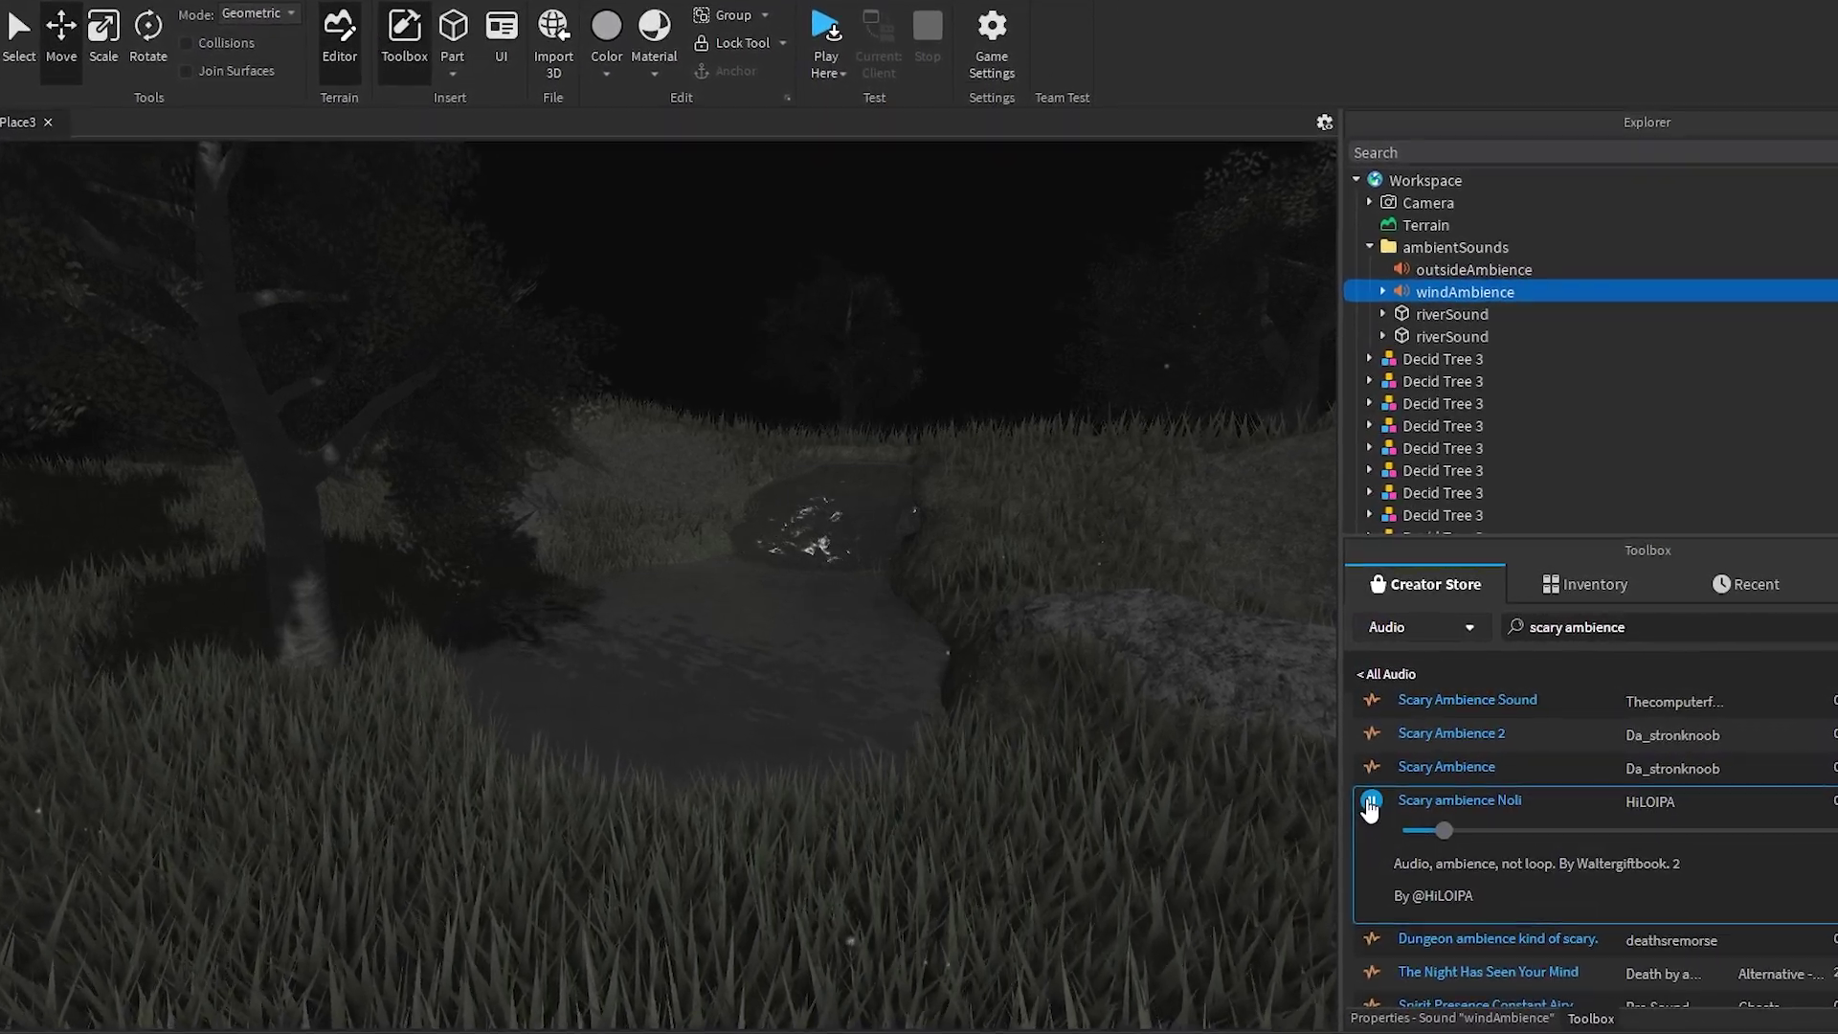
scroll(1493, 843, "down", 3)
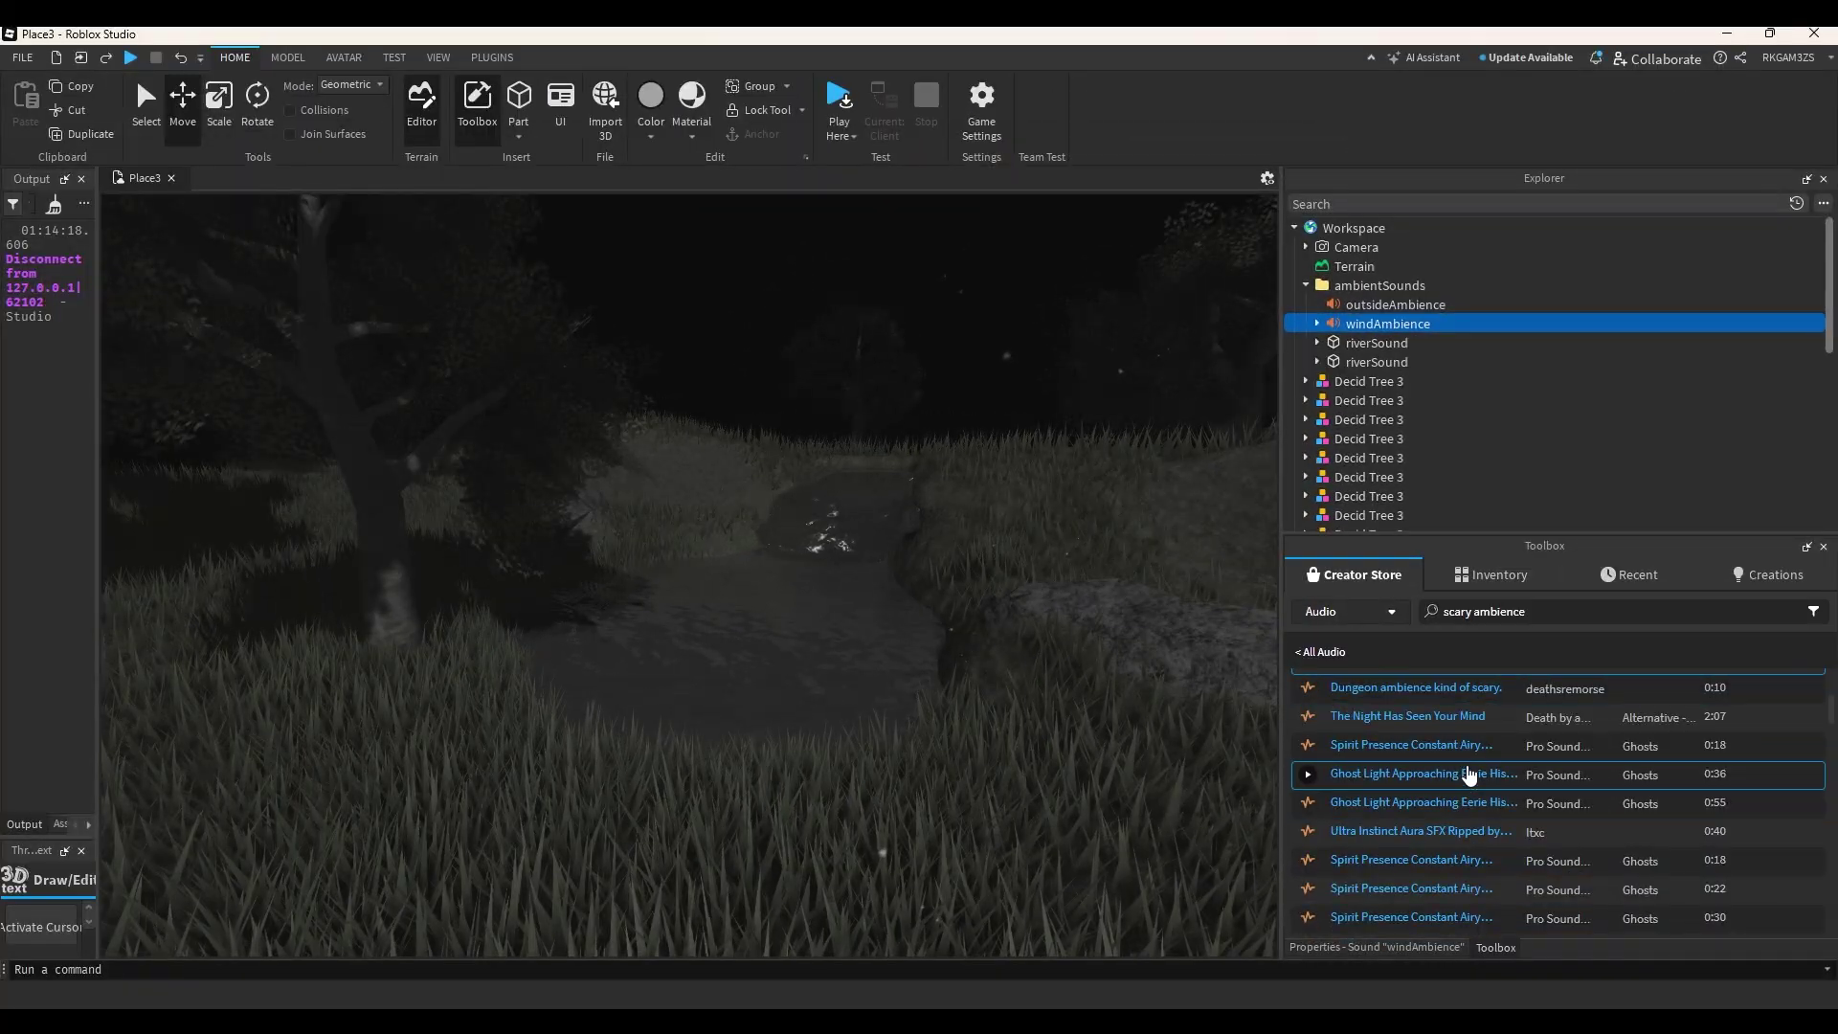
scroll(1469, 773, "down", 1)
Search the audio store for "ambience cave" and insert the 1:58 Cave Ambience by Texodus into the ambientSounds folder.
left_click_drag(1524, 612, 1368, 608)
type("ambience cave")
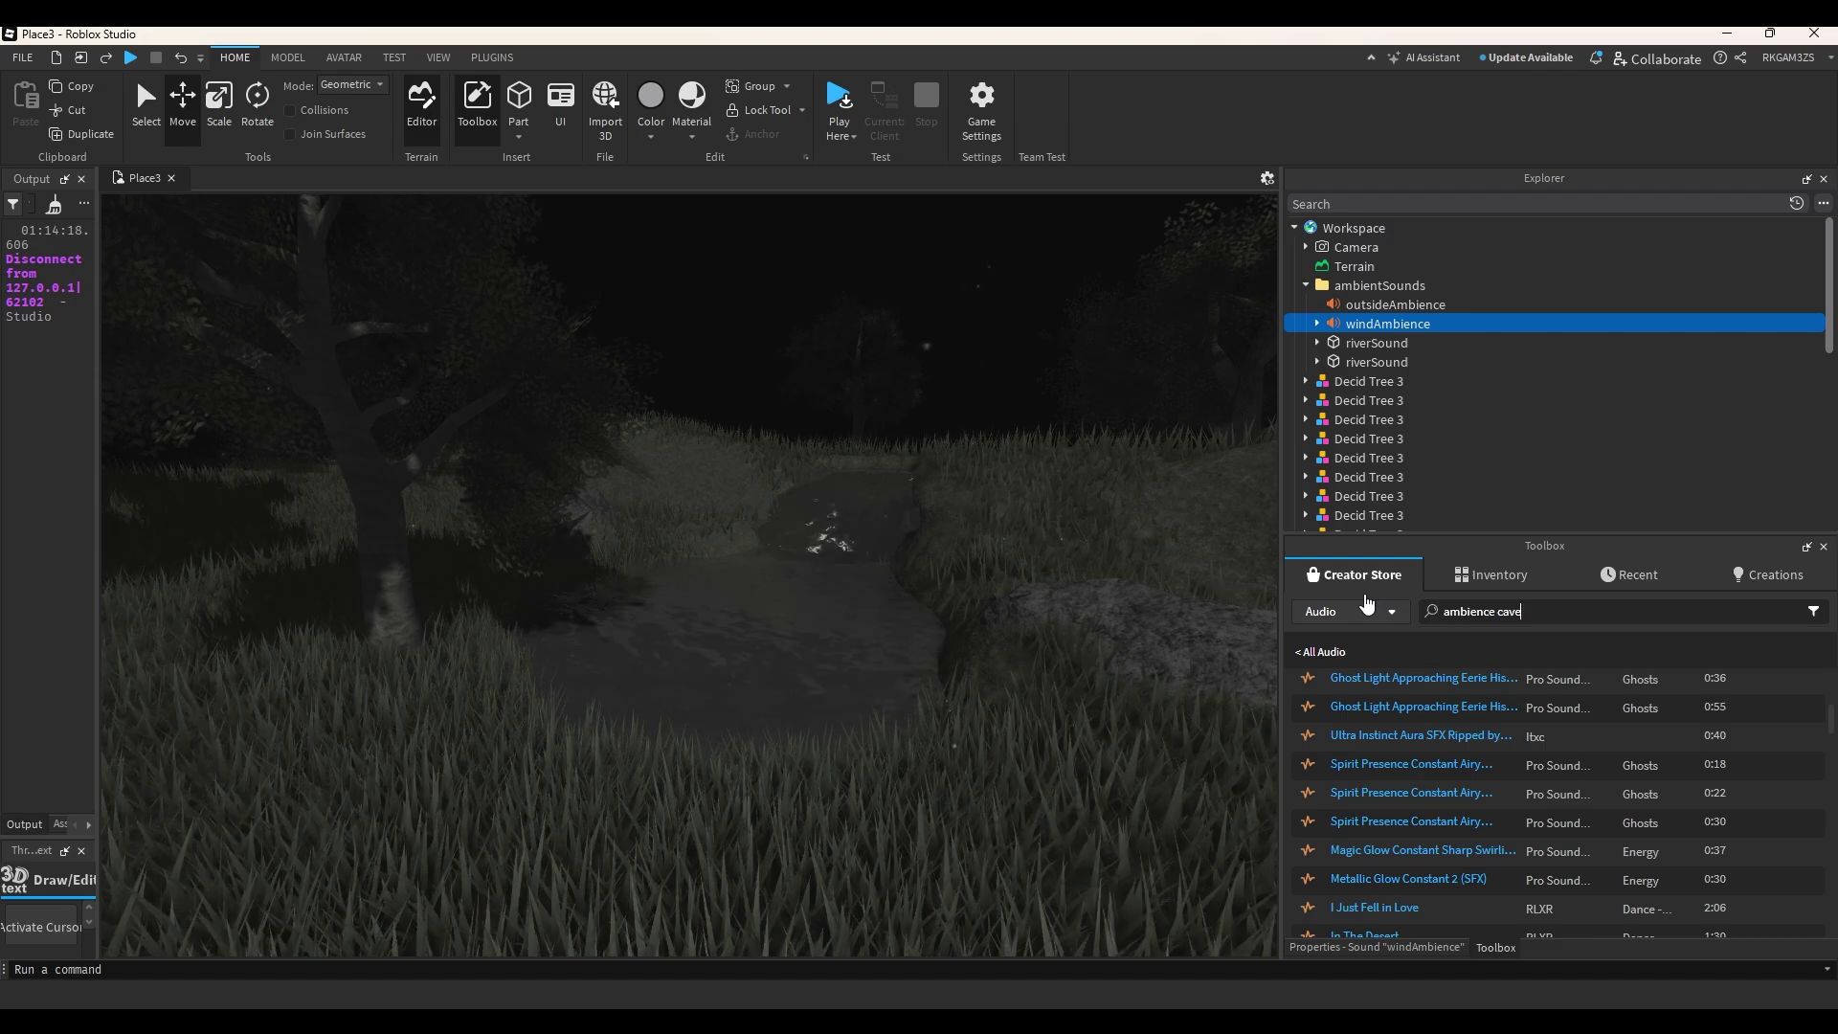
key("Return")
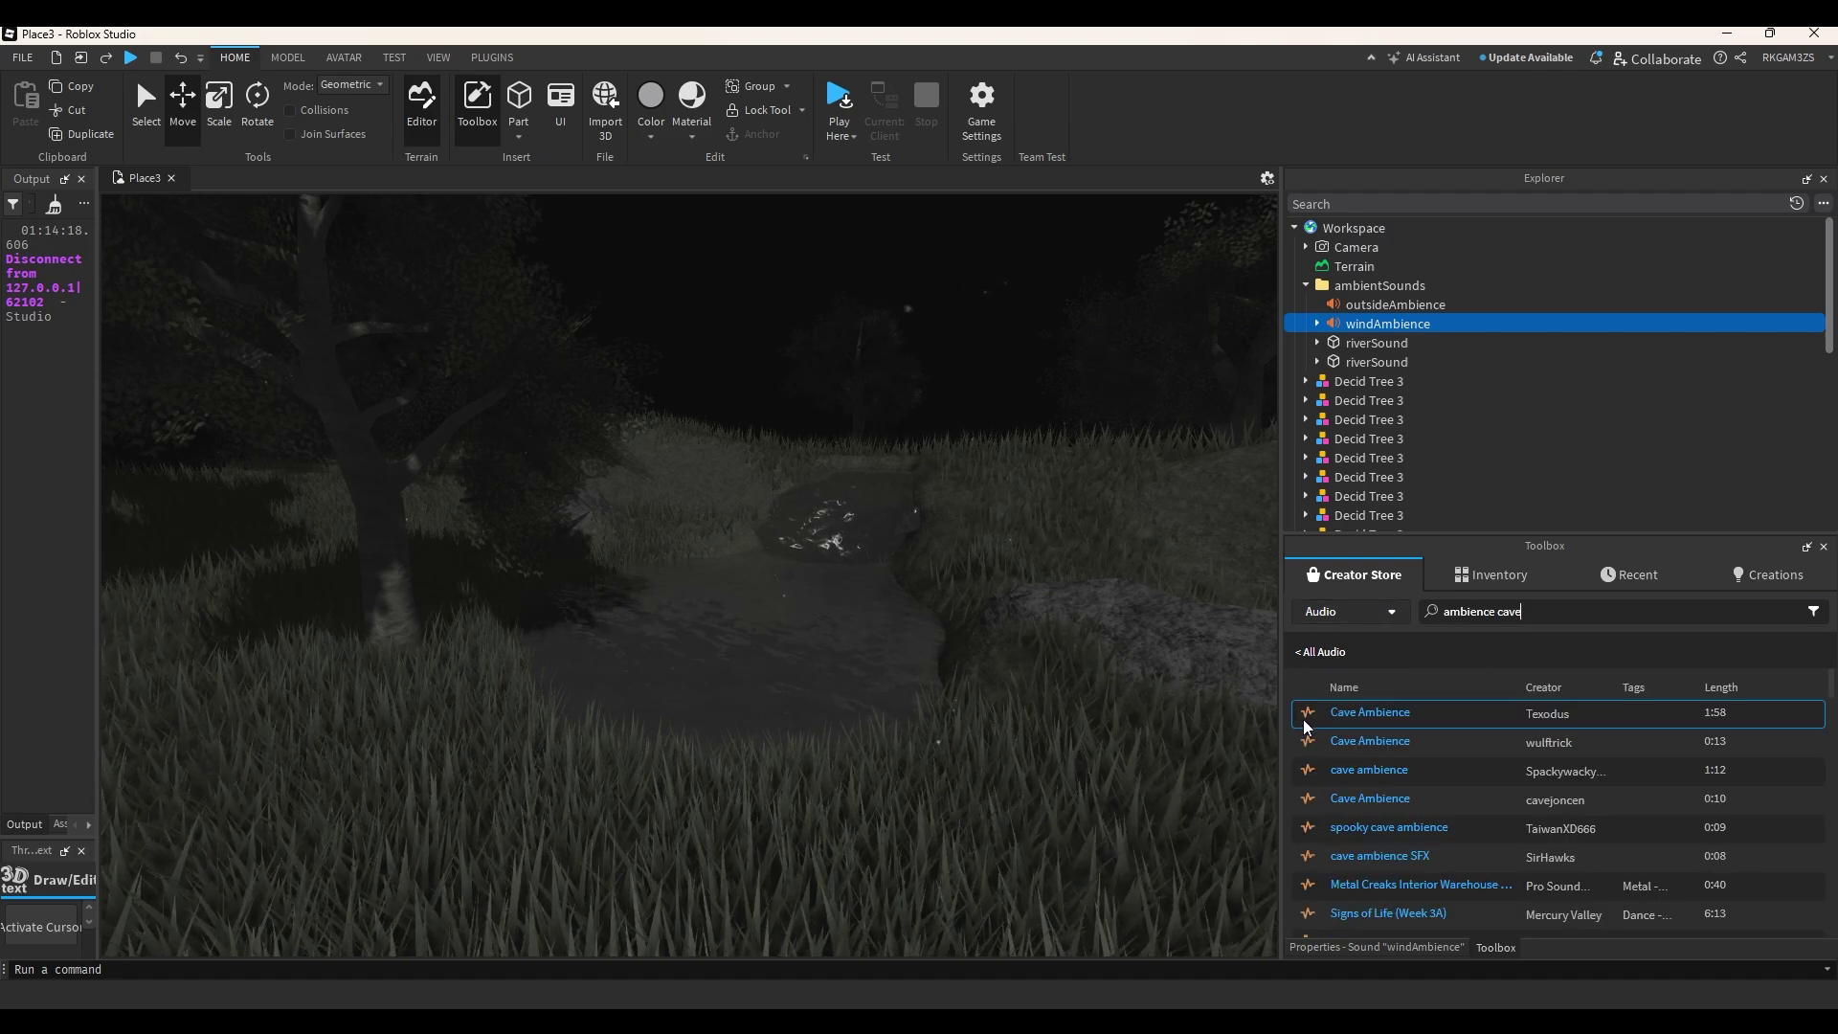
left_click(1307, 716)
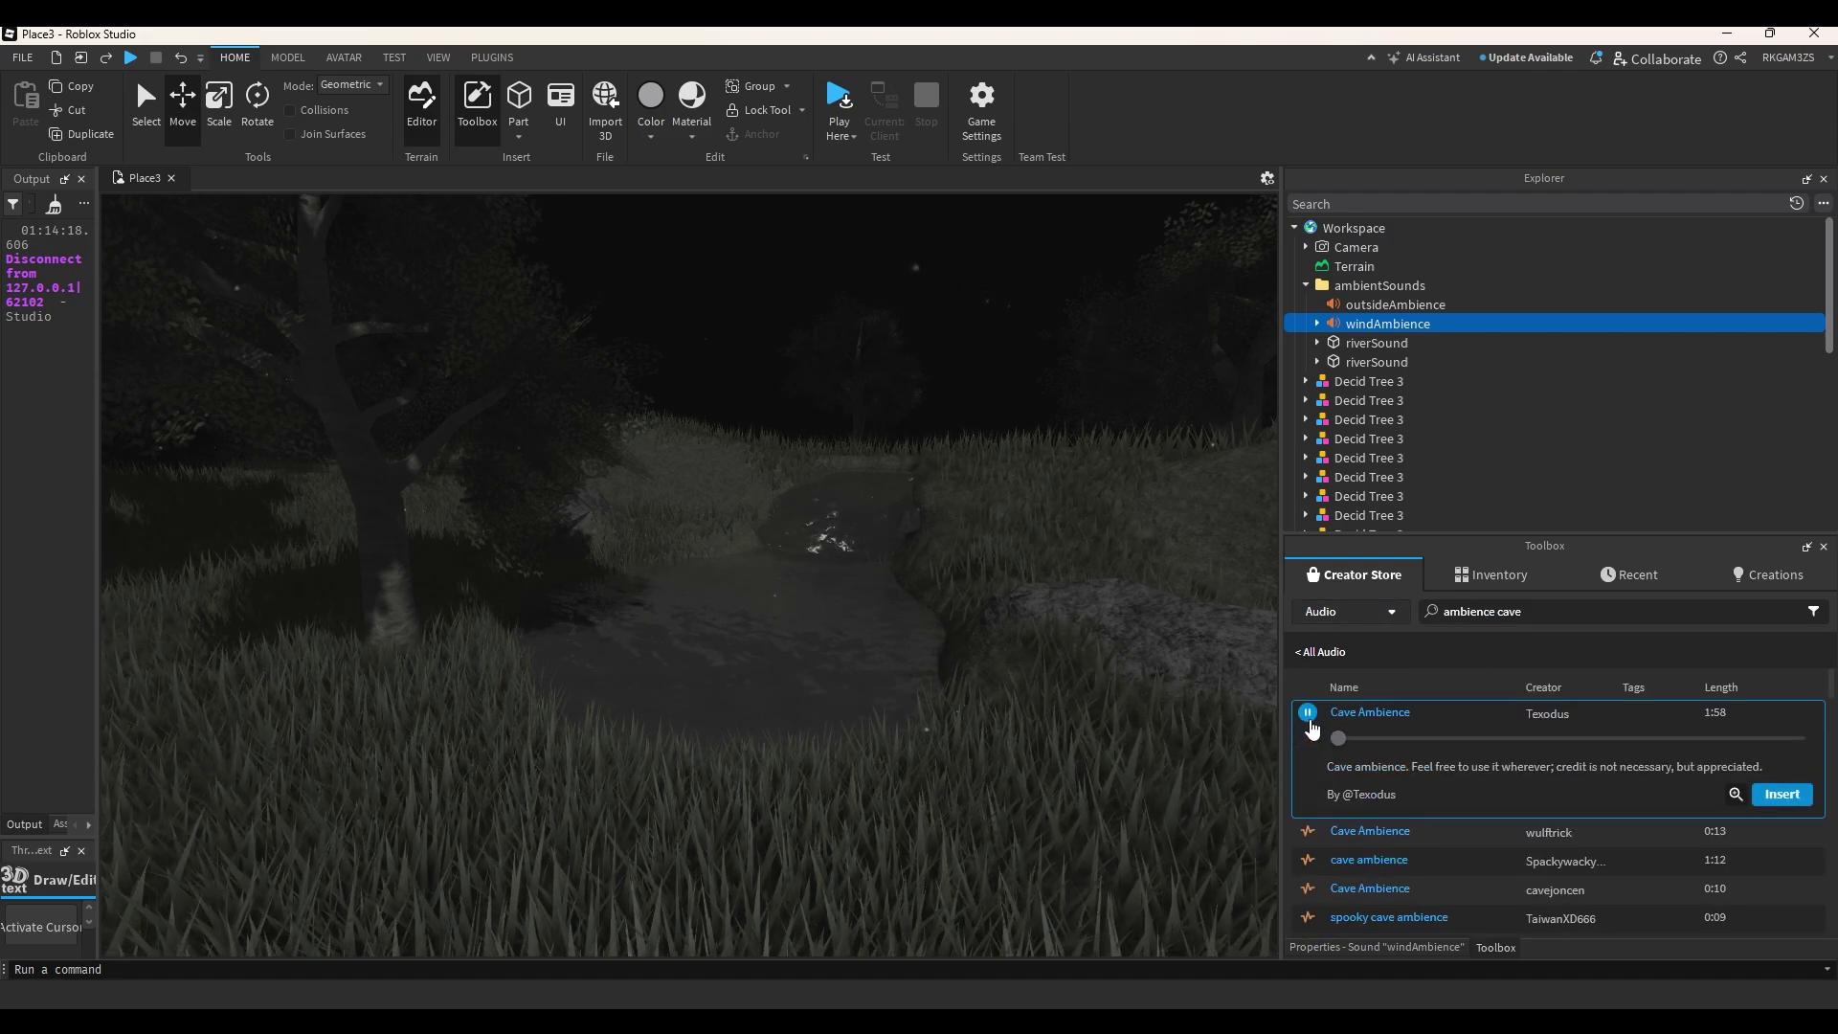
left_click(1379, 285)
left_click(1783, 794)
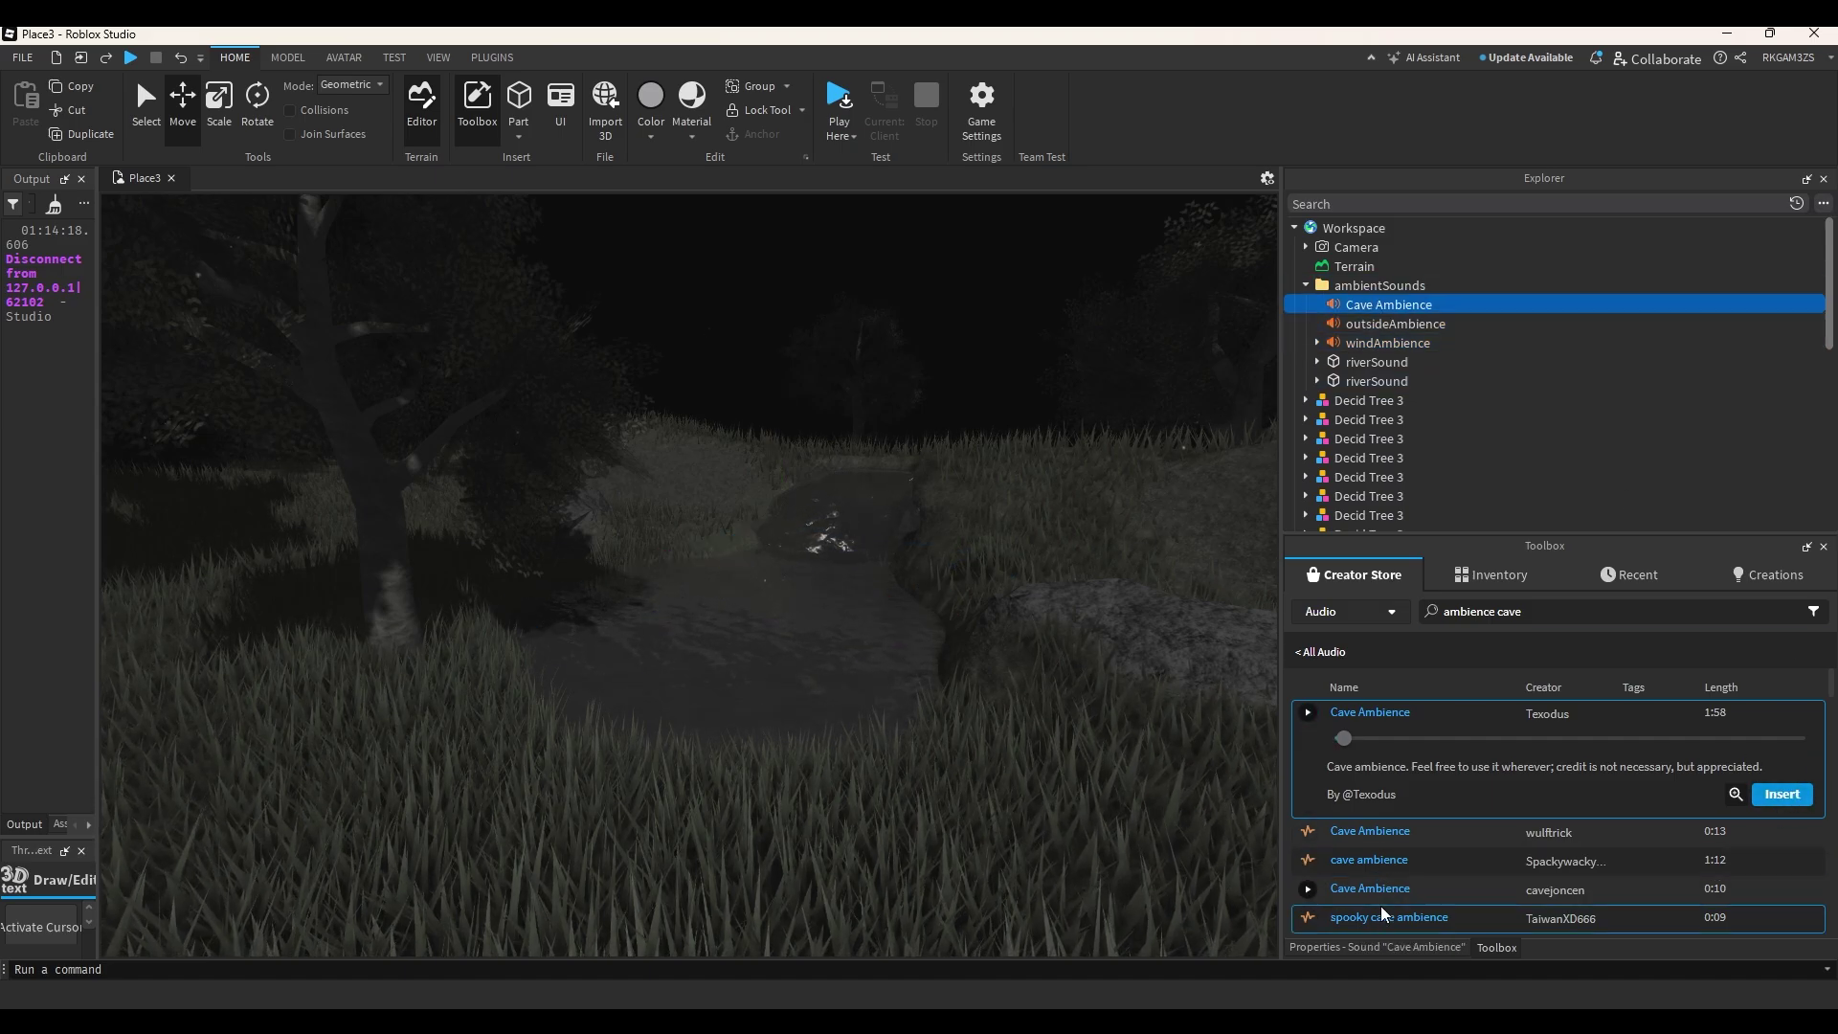
Set the Cave Ambience sound's Volume to 0.1 and enable Looped and Playing.
left_click(1377, 947)
scroll(1641, 783, "down", 10)
left_click(1585, 793)
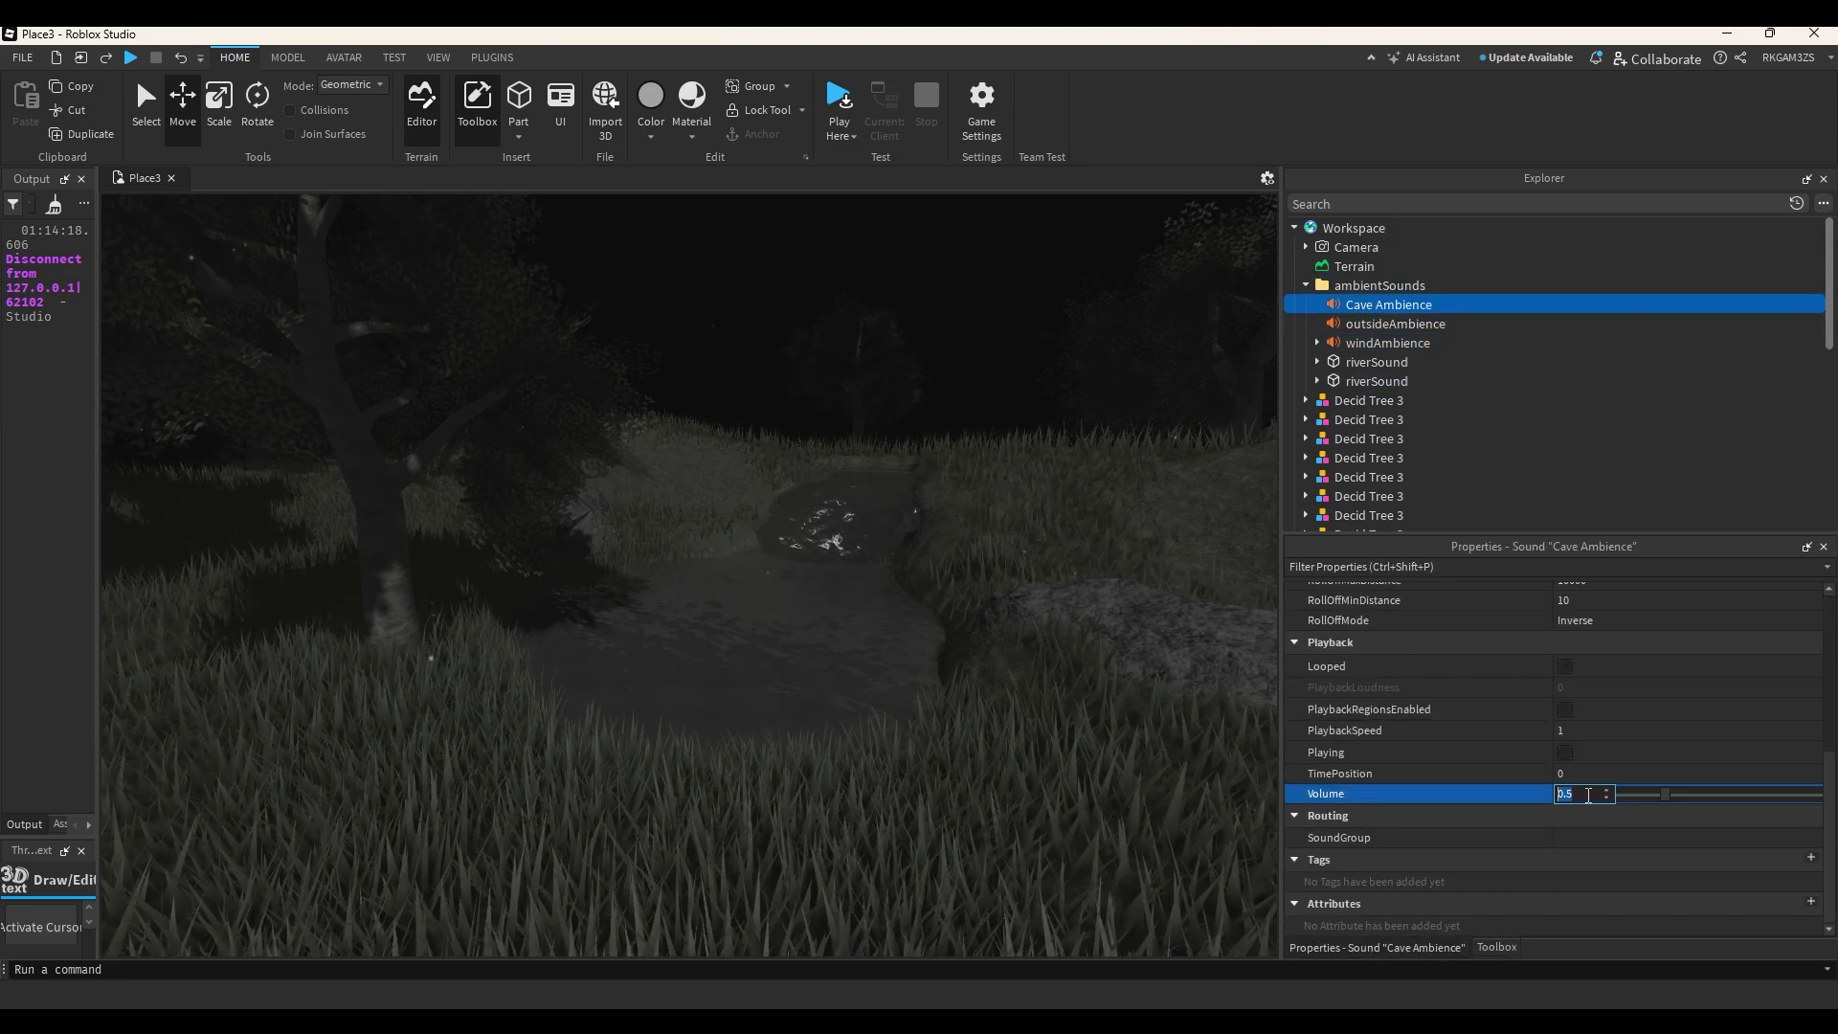
scroll(1600, 783, "up", 3)
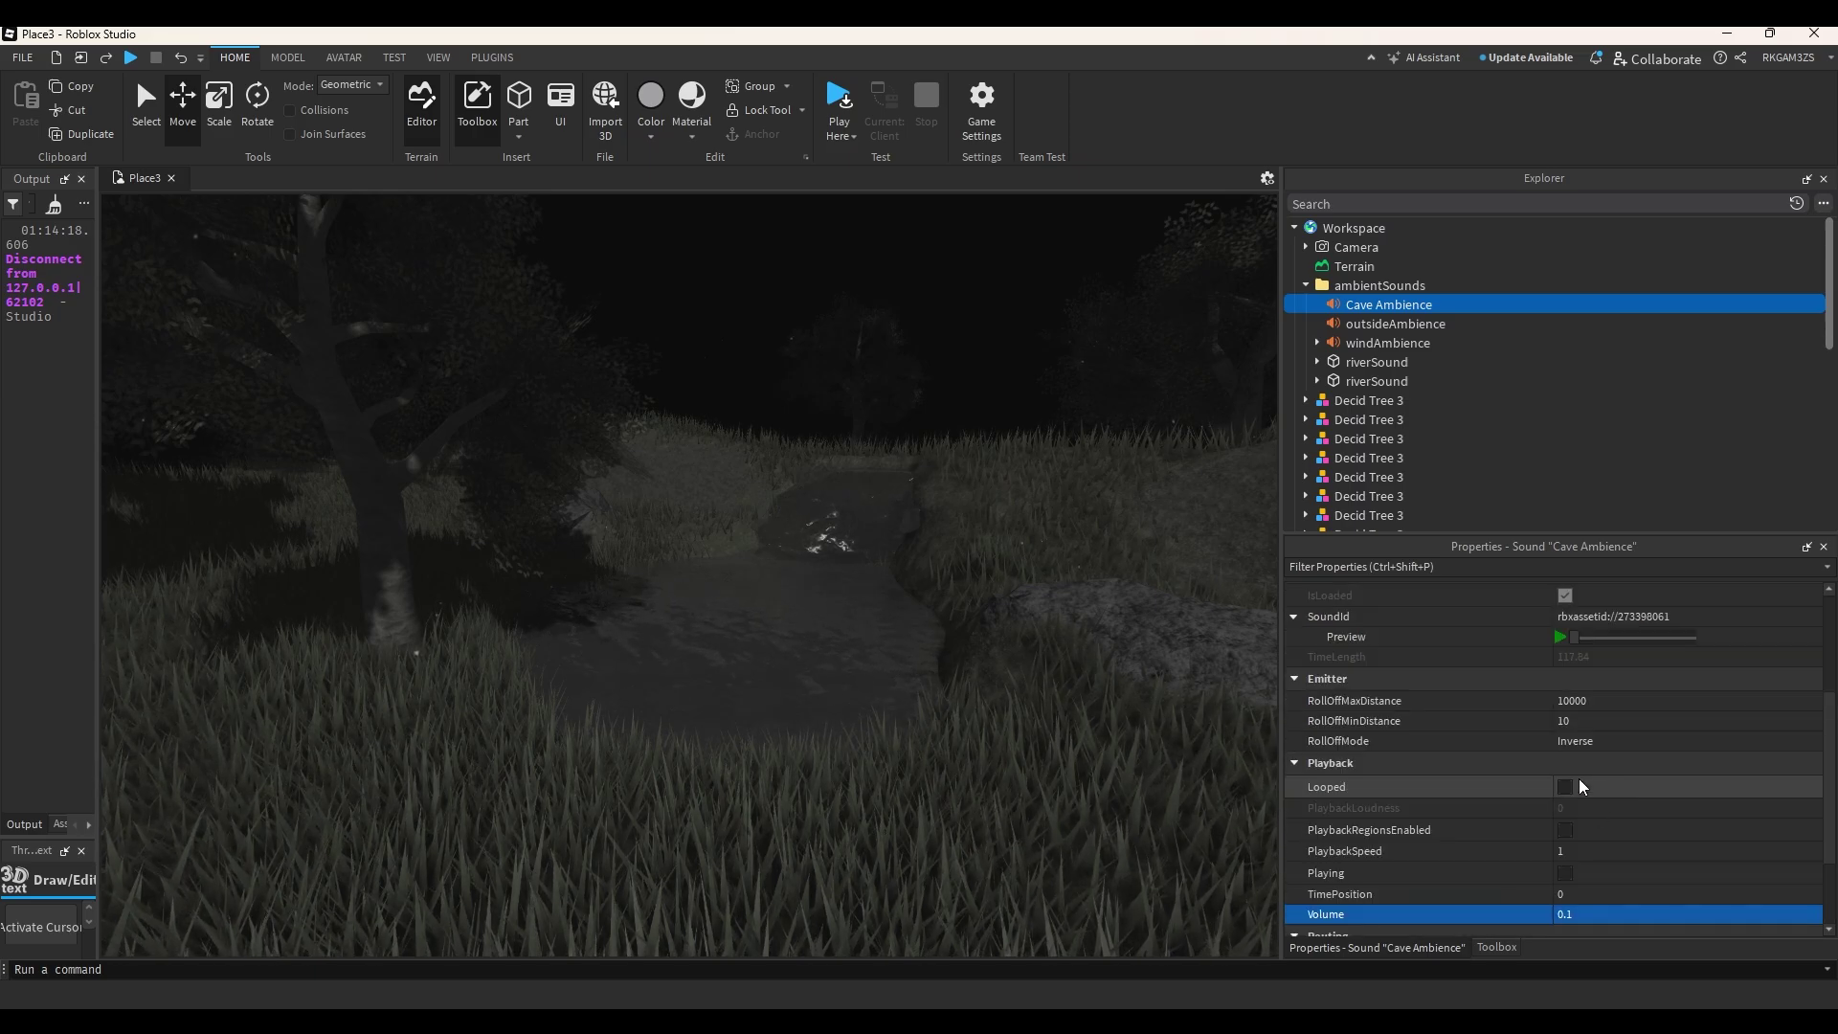
left_click(1566, 787)
left_click(1562, 870)
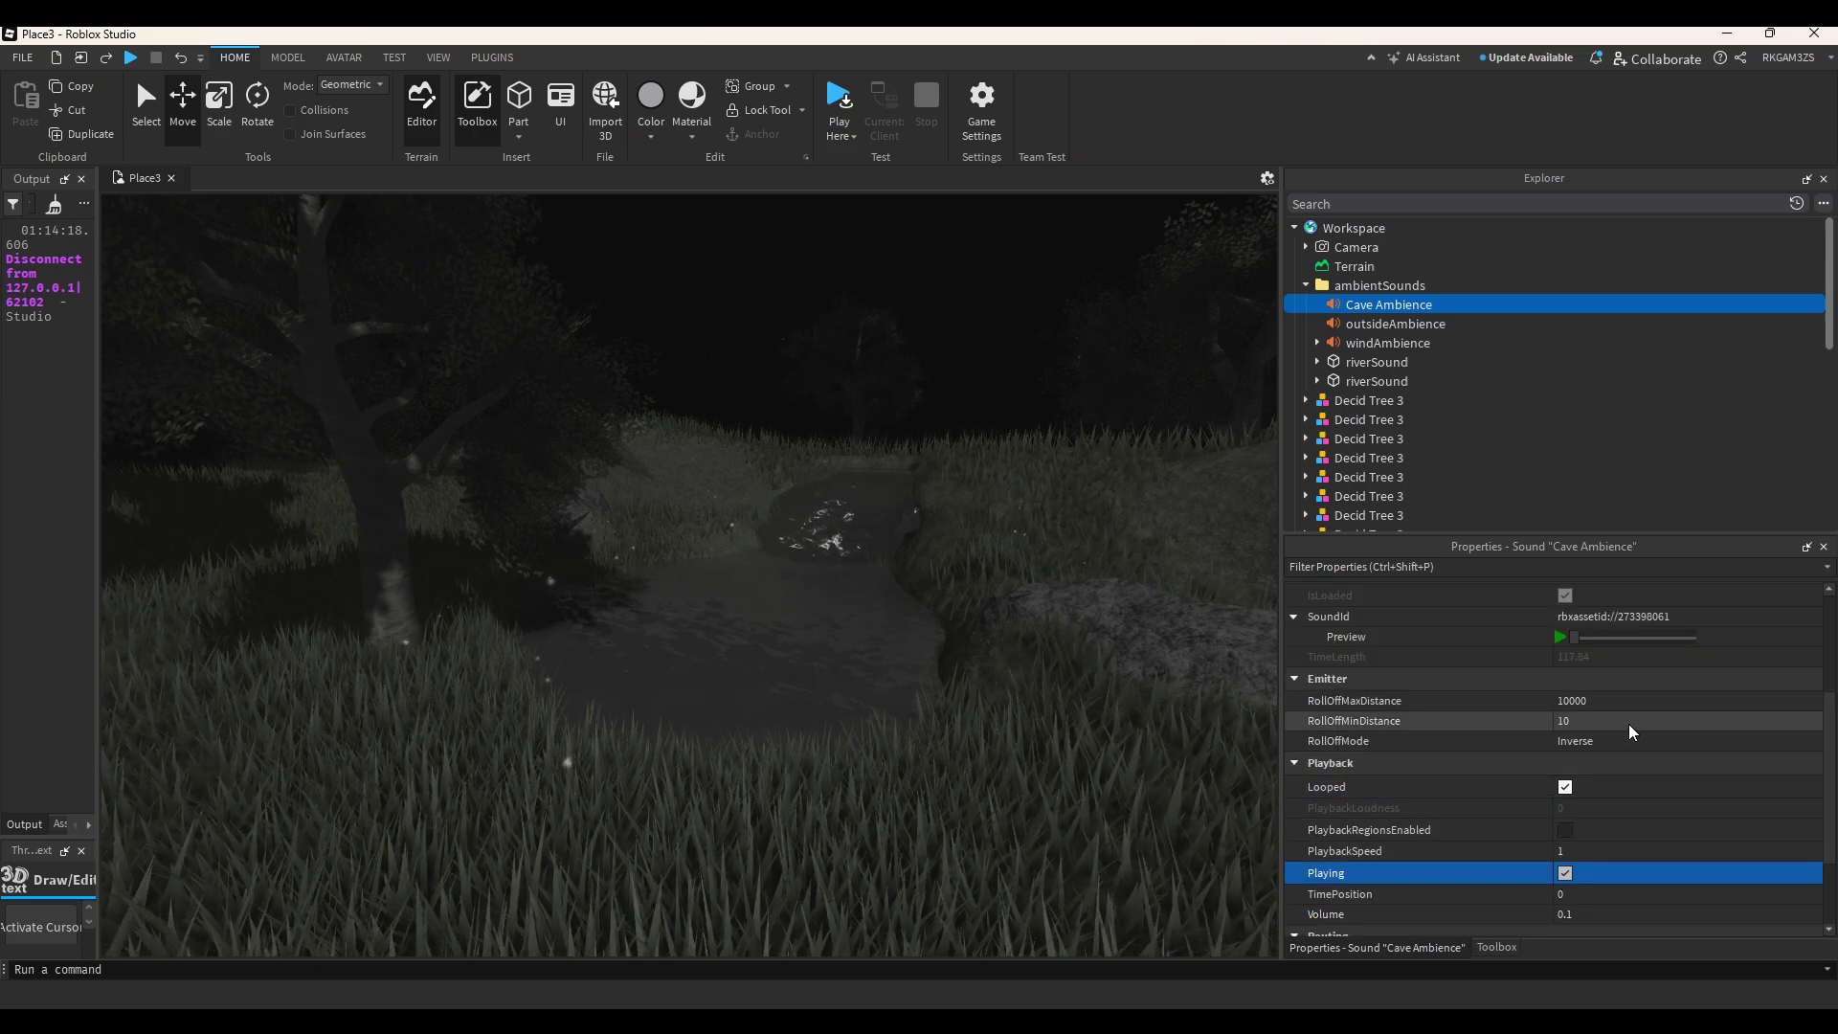
Slow the Cave Ambience sound's PlaybackSpeed to about 0.274.
scroll(1628, 739, "up", 2)
scroll(1605, 716, "down", 3)
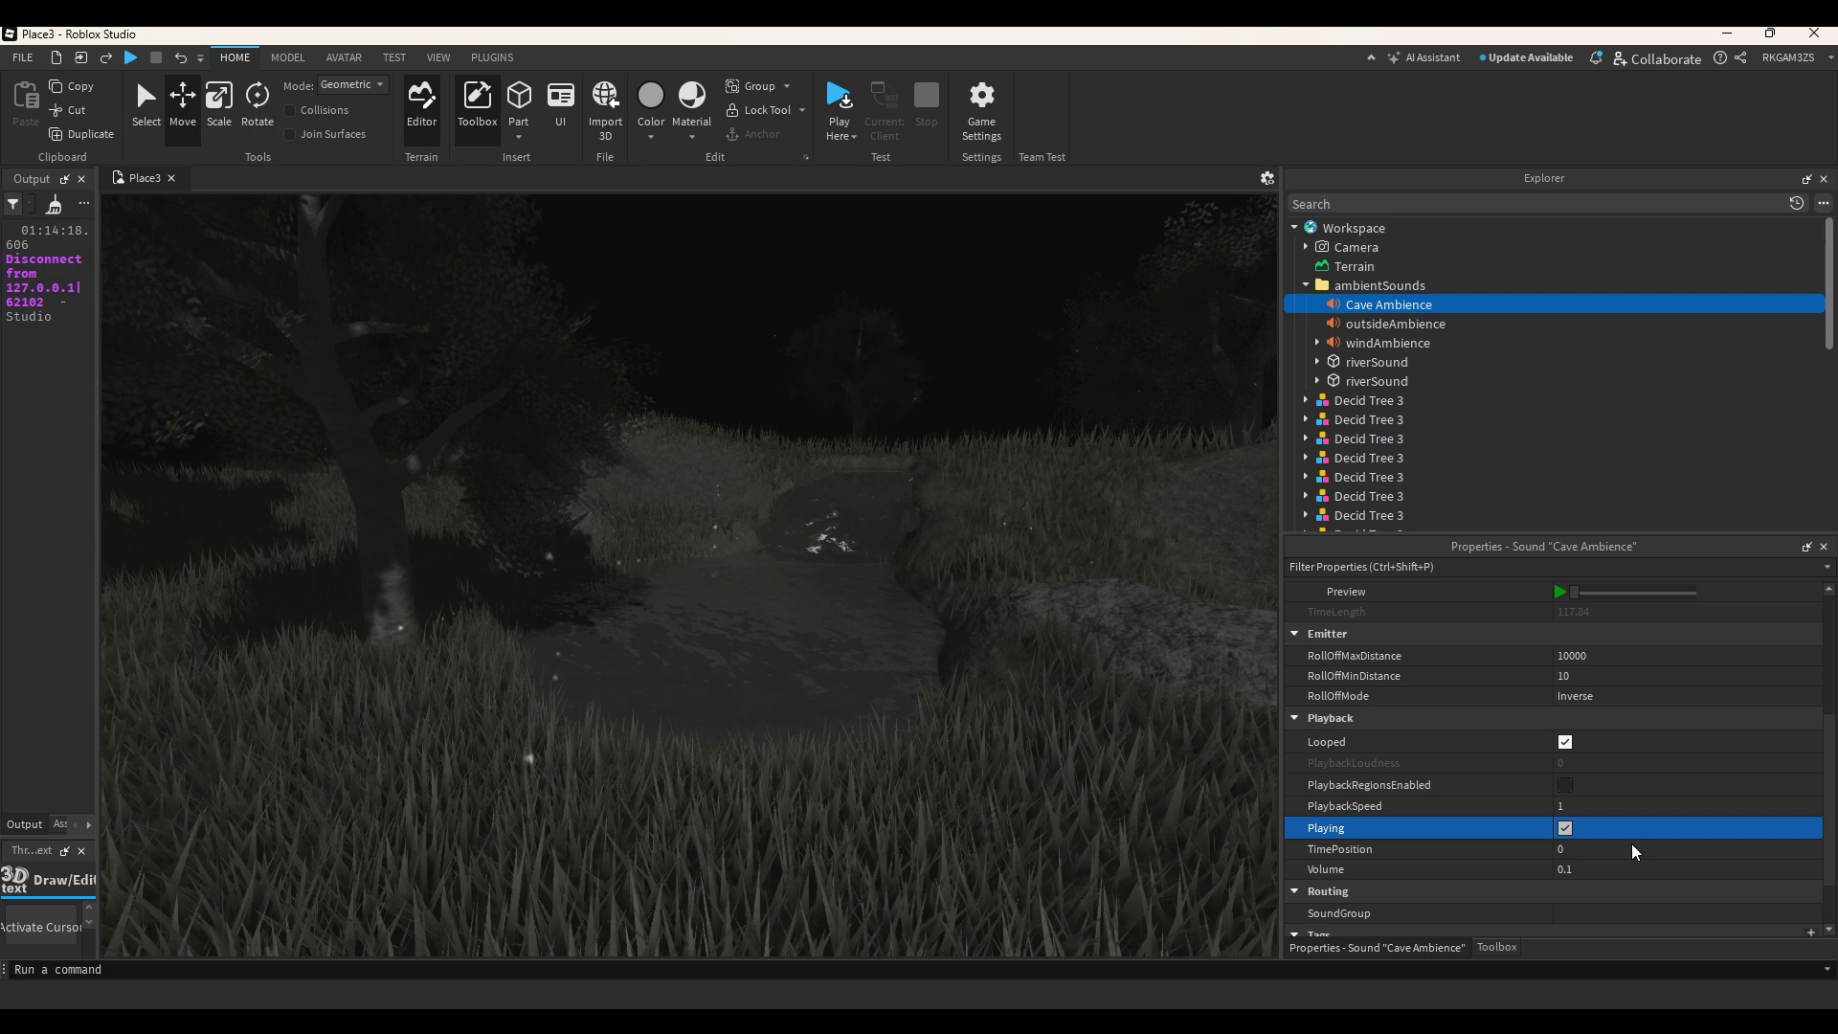
left_click(1601, 807)
left_click_drag(1664, 807, 1646, 807)
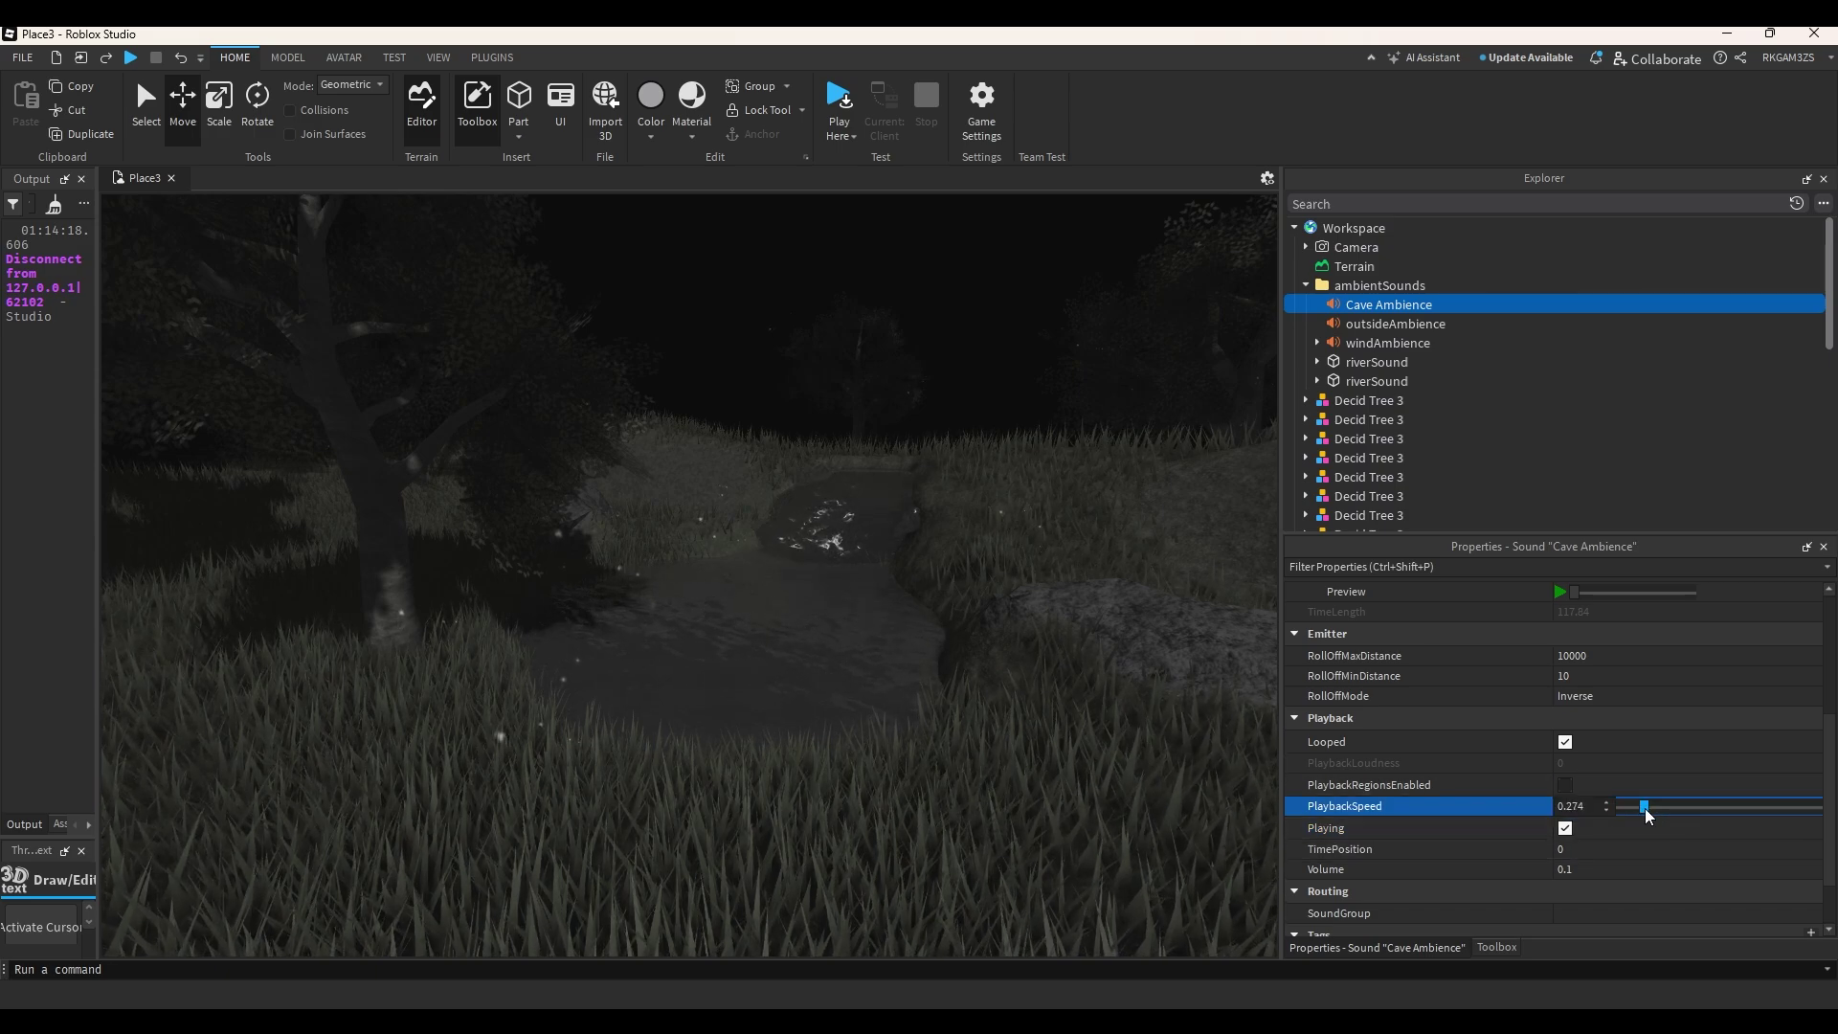
Playtest the scene, walking the character through the grass and looking around to check the eerie look and ambience.
left_click(836, 109)
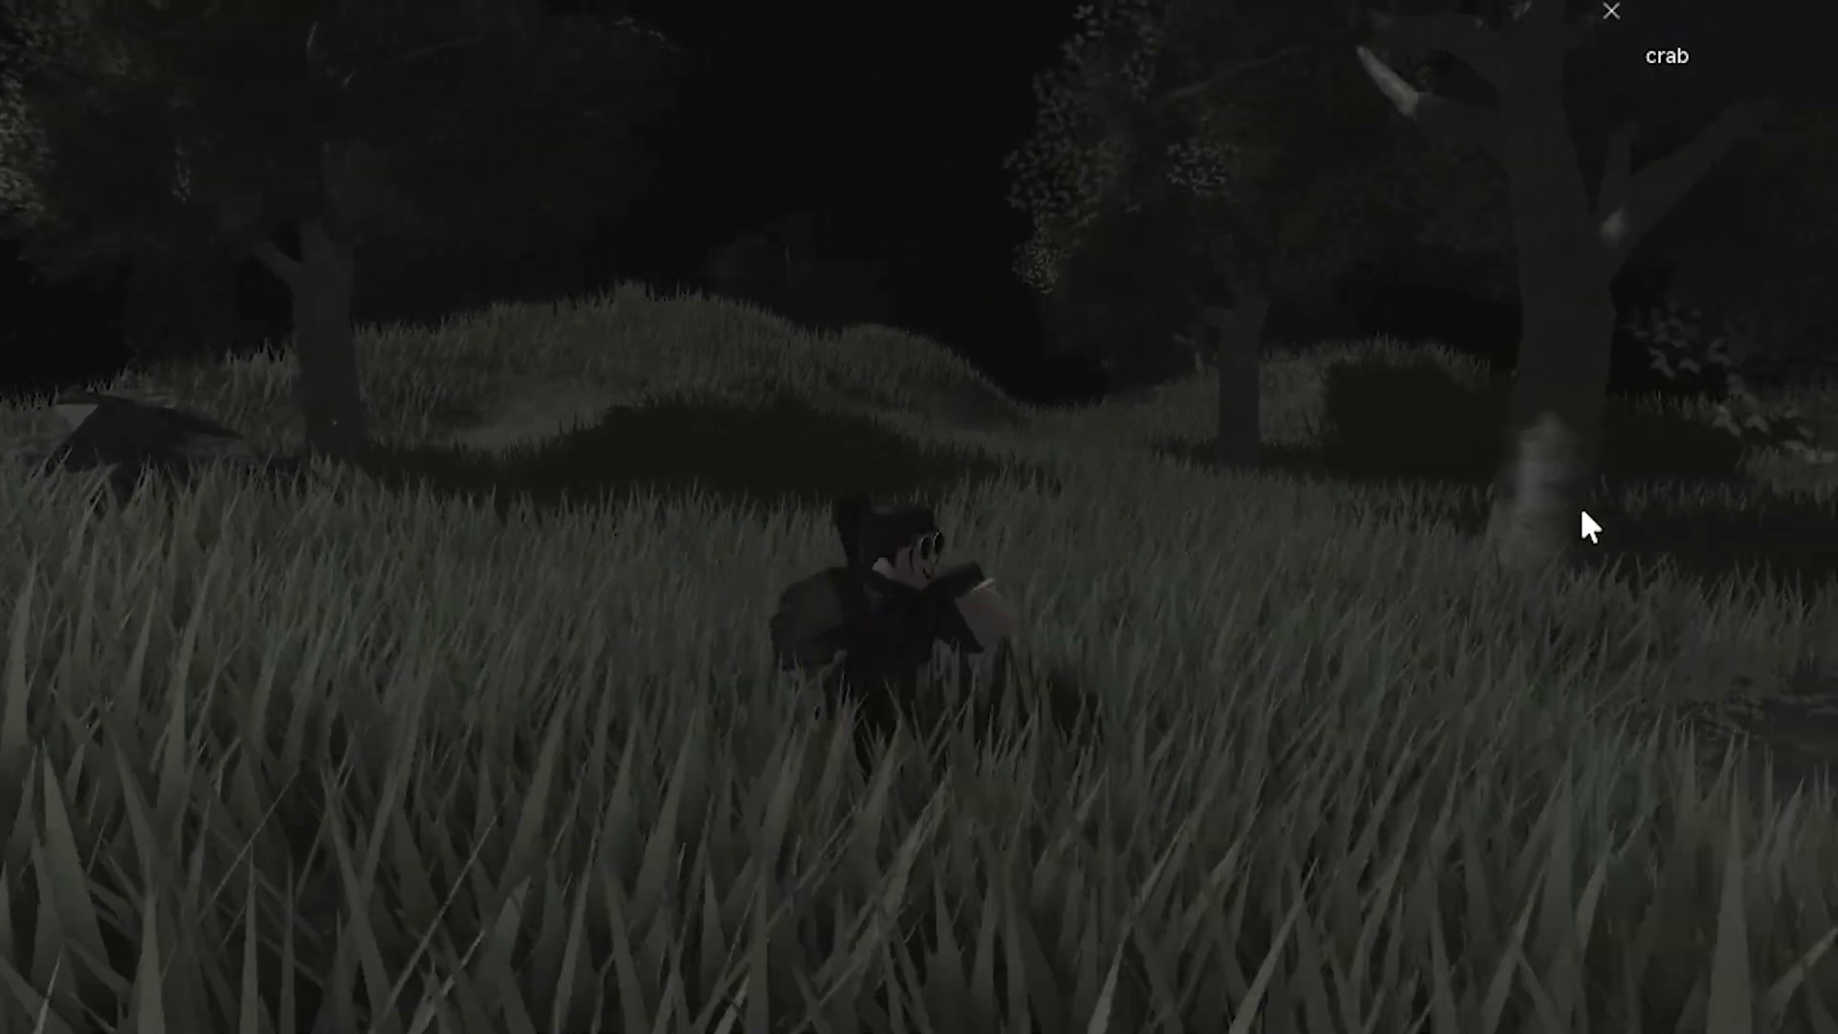
key("s")
right_click_drag(1582, 510, 1539, 496)
key("Tab")
scroll(1581, 510, "up", 3)
key("w")
key("s")
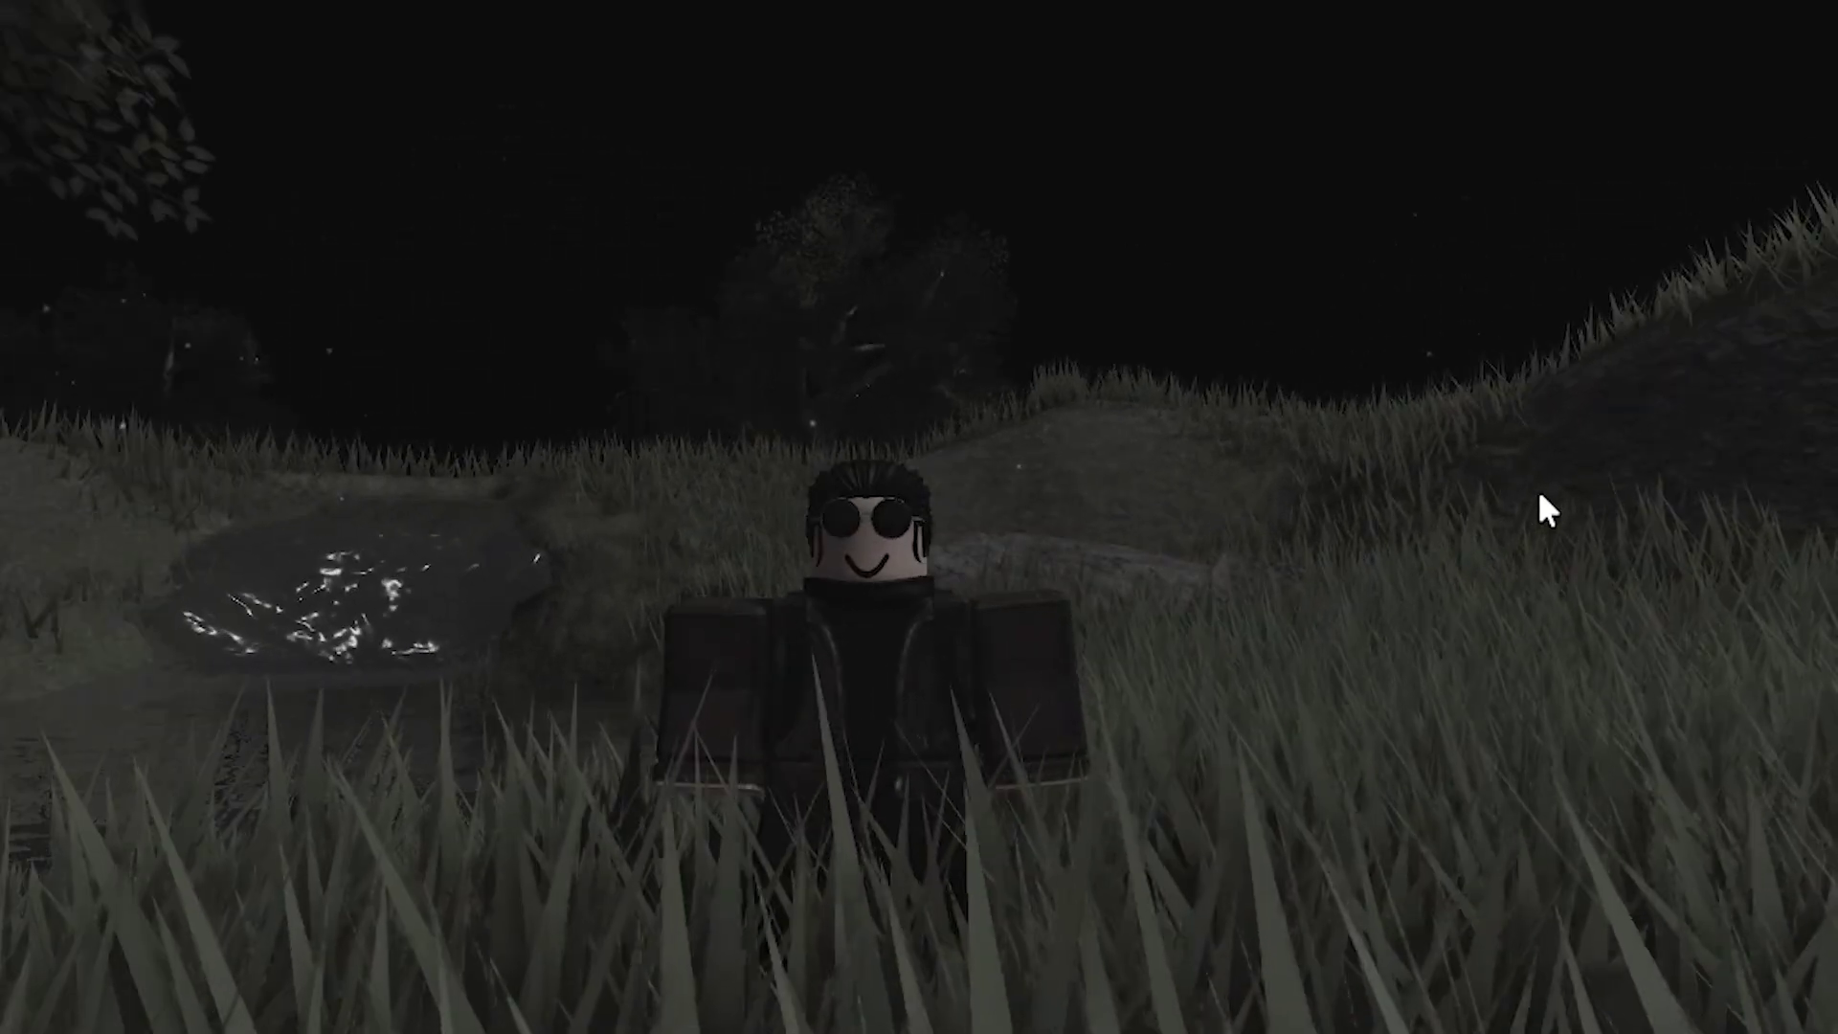
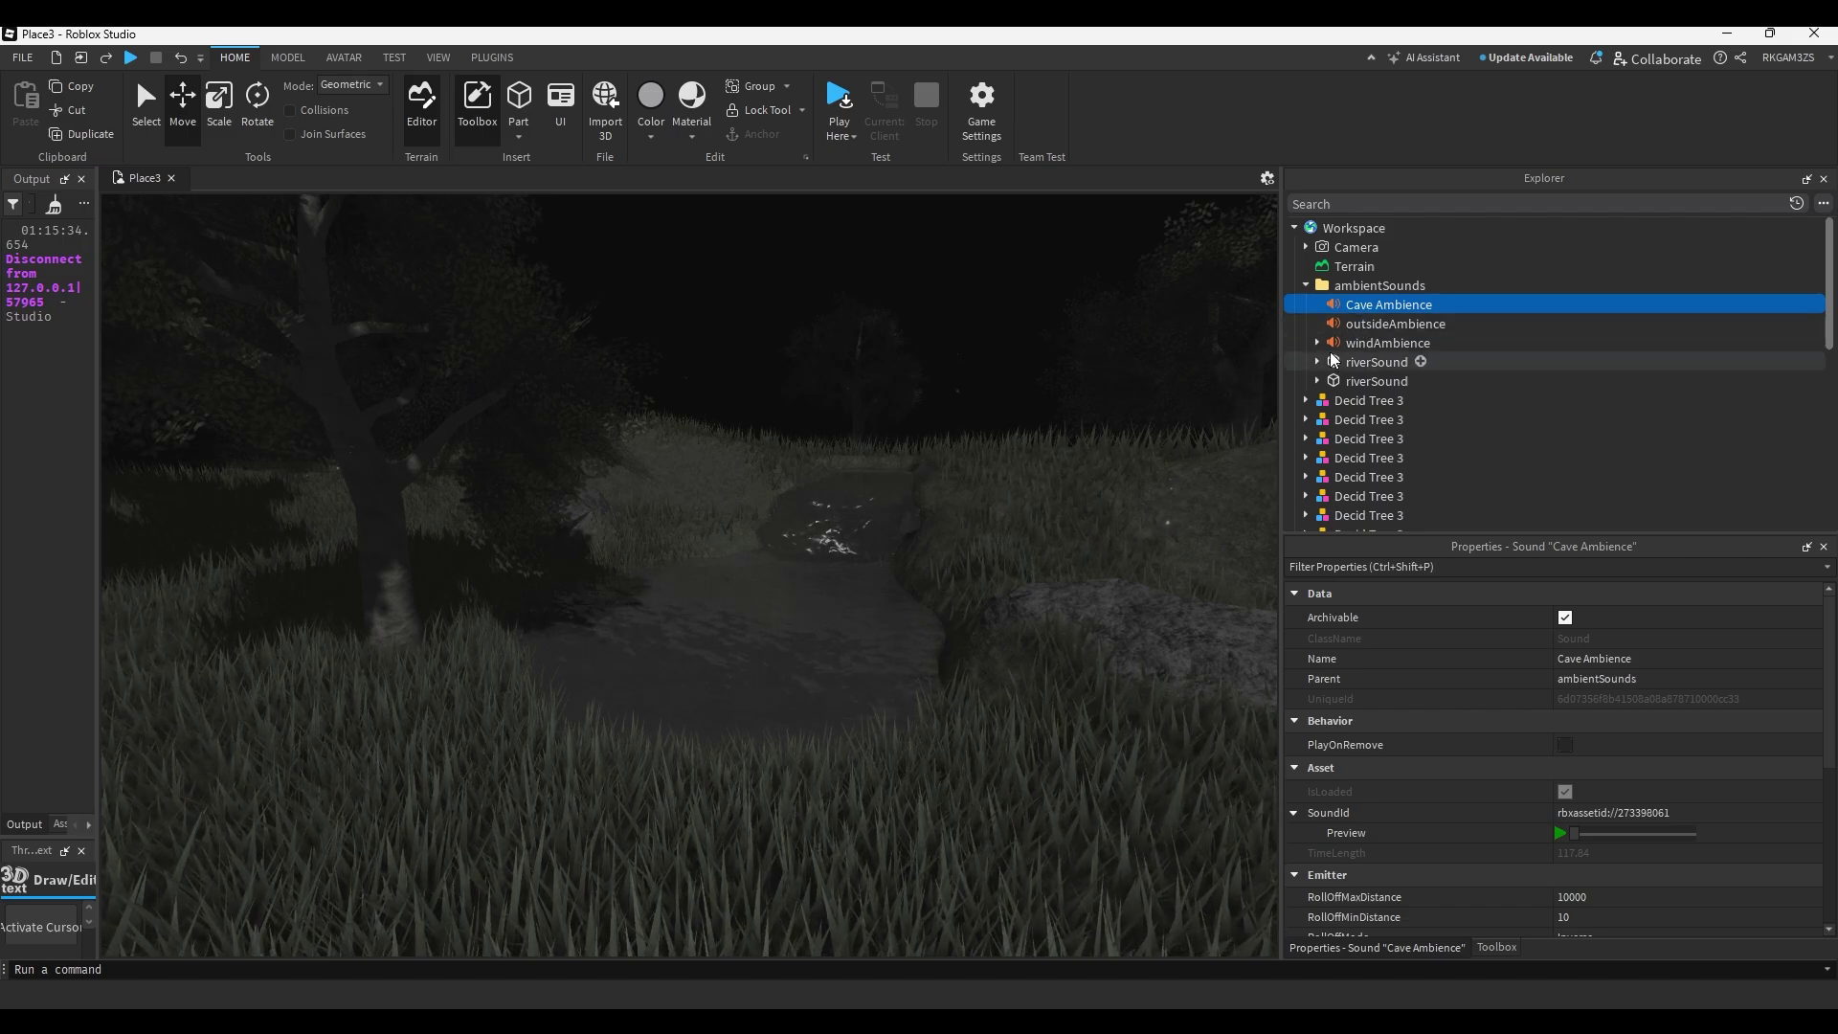
Add a PitchShiftSoundEffect to the sound inside the first riverSound part.
left_click(1318, 362)
left_click(1376, 381)
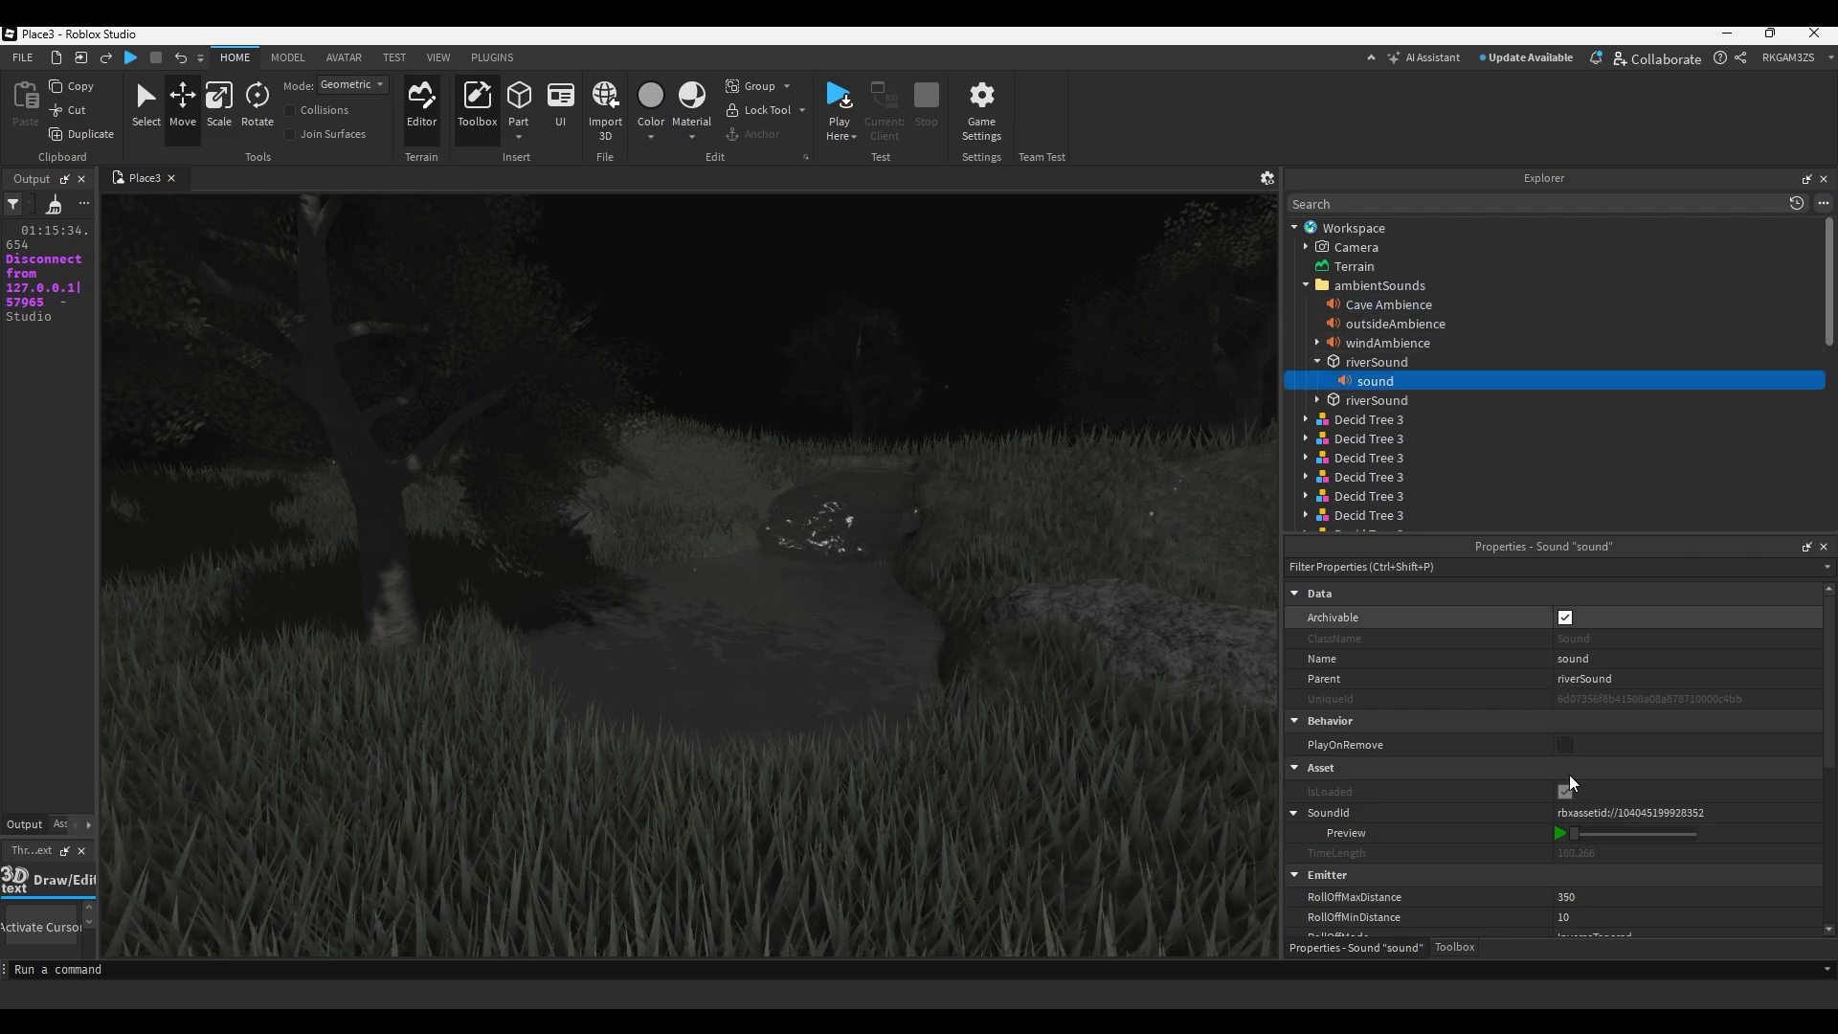
left_click(1498, 947)
left_click(1403, 381)
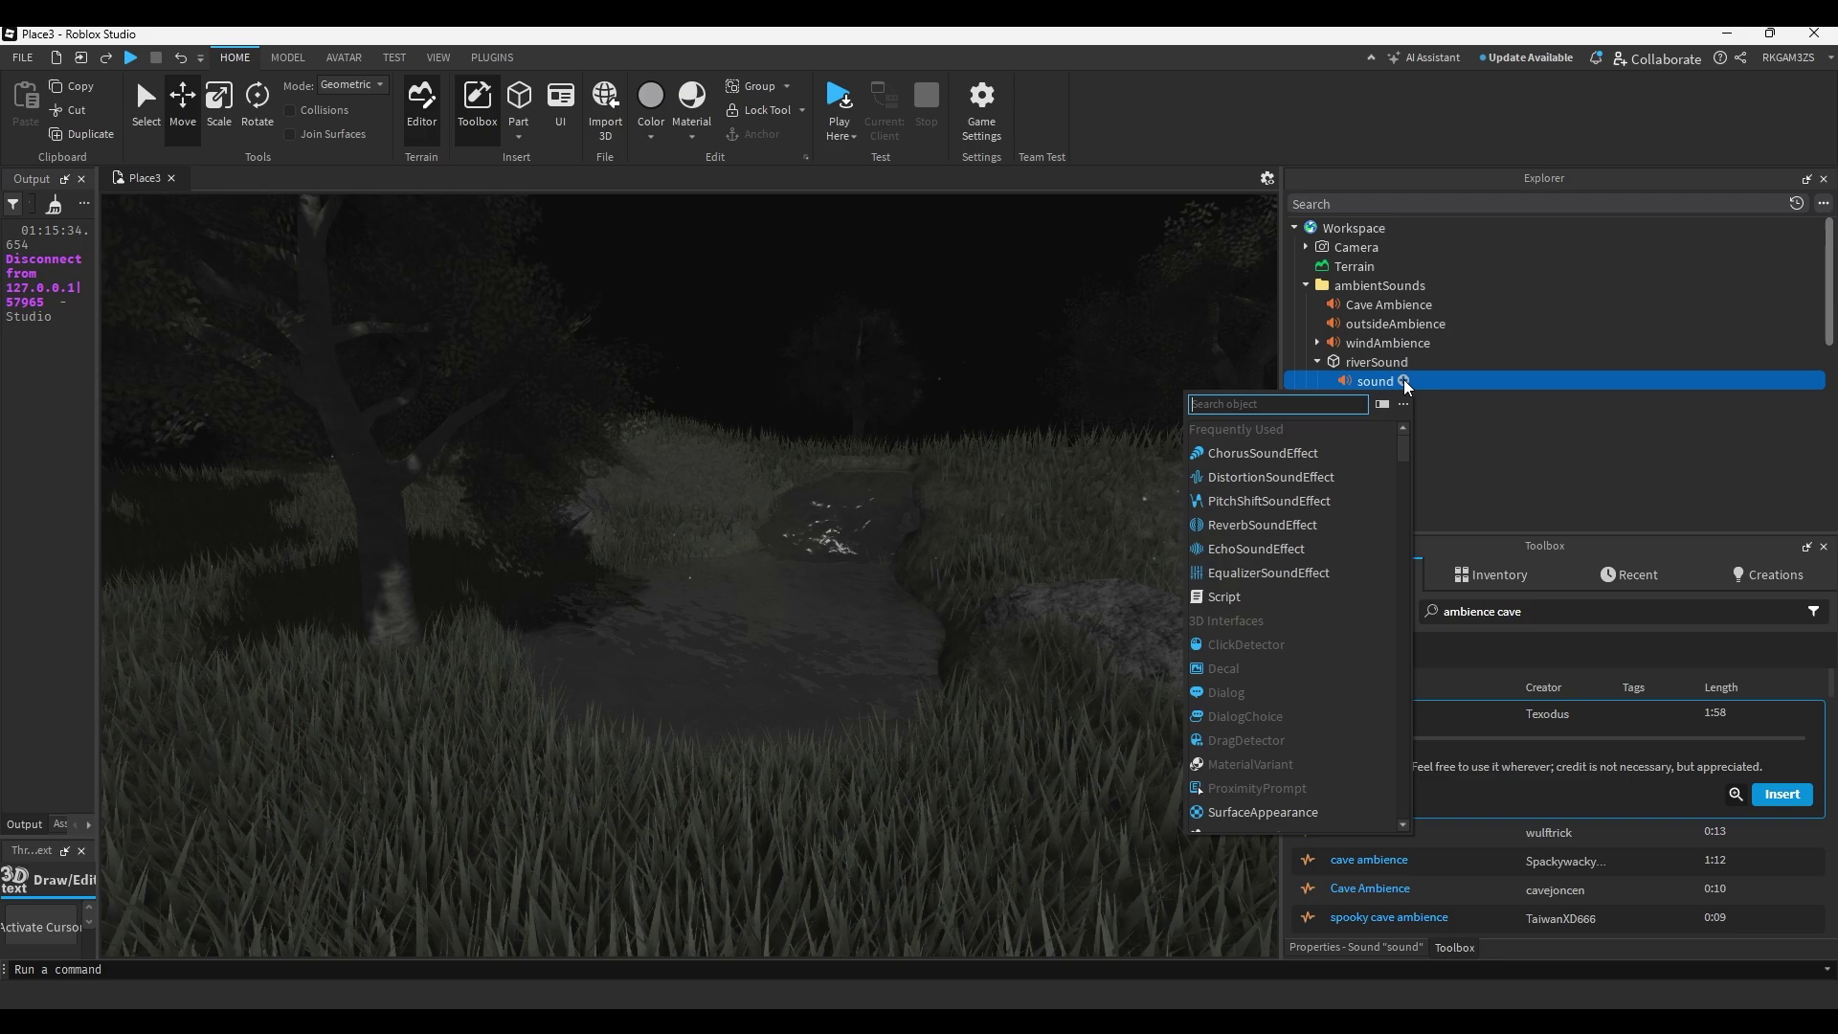
type("pitc")
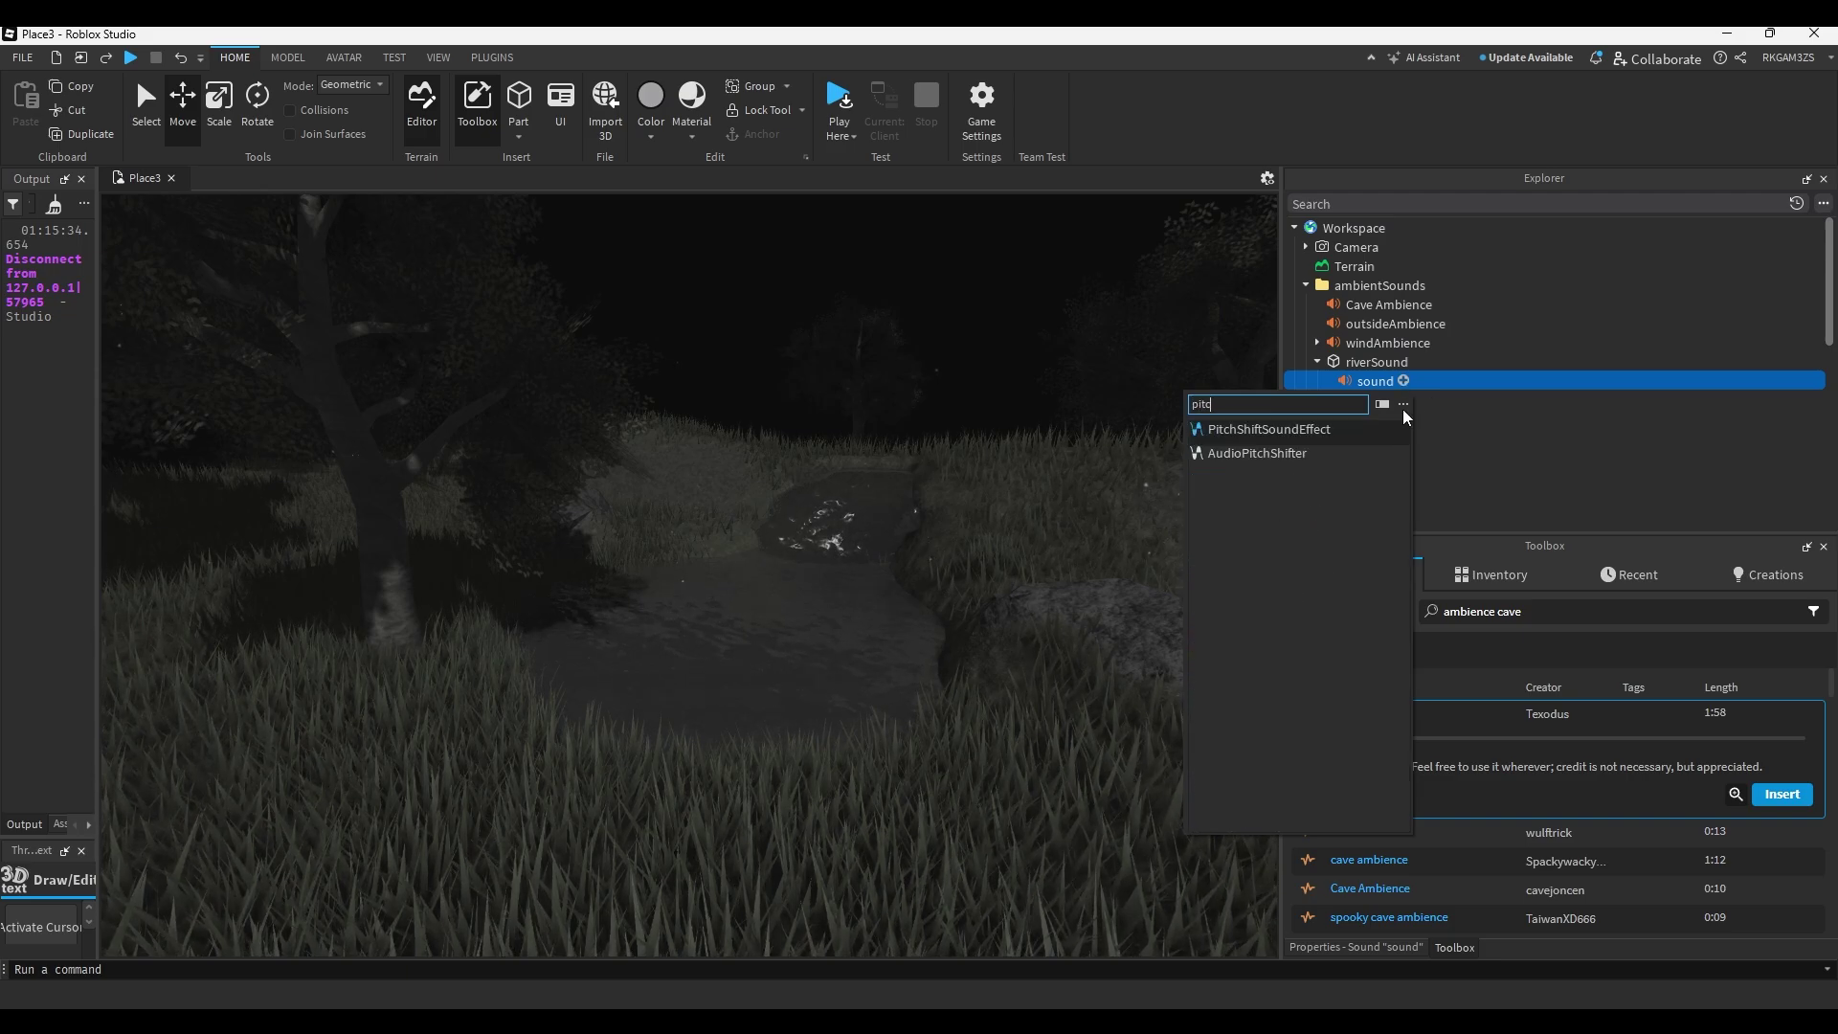
left_click(1343, 427)
Lower the PitchShiftSoundEffect's Octave to about 1.1 and paste a copy of the effect into the second riverSound part's sound.
left_click(1634, 767)
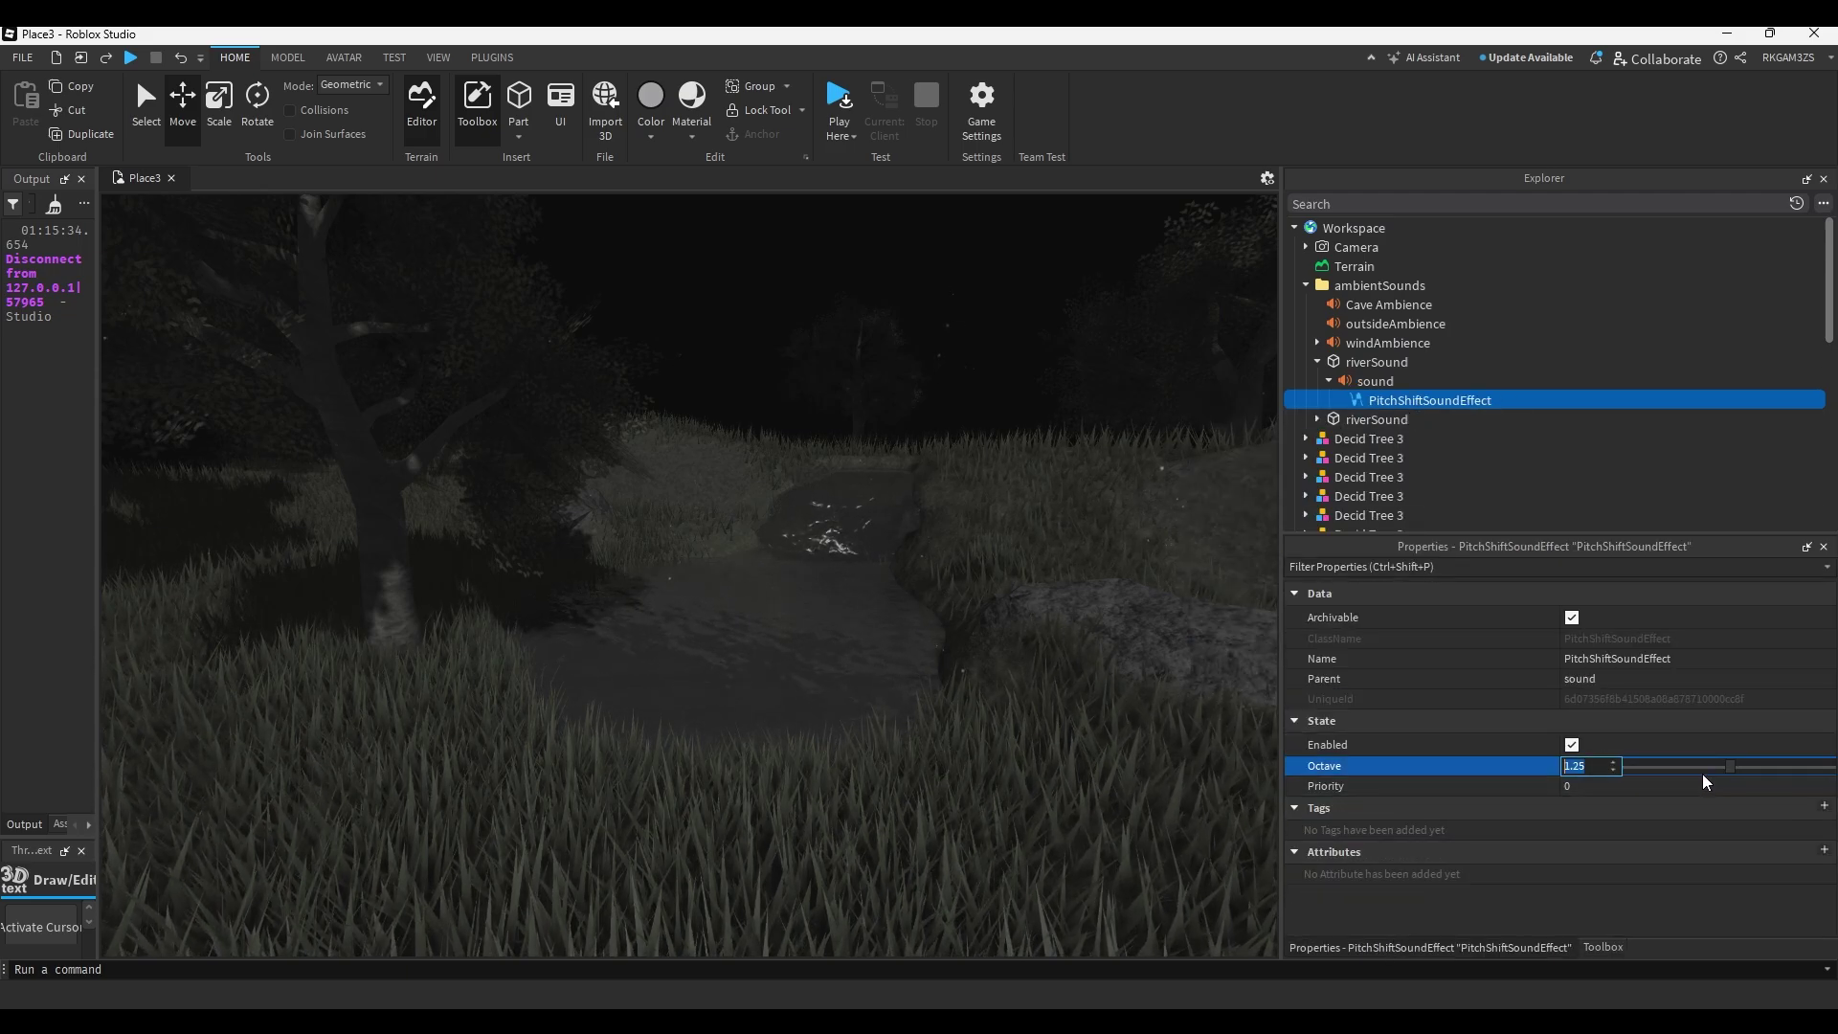
left_click(1702, 773)
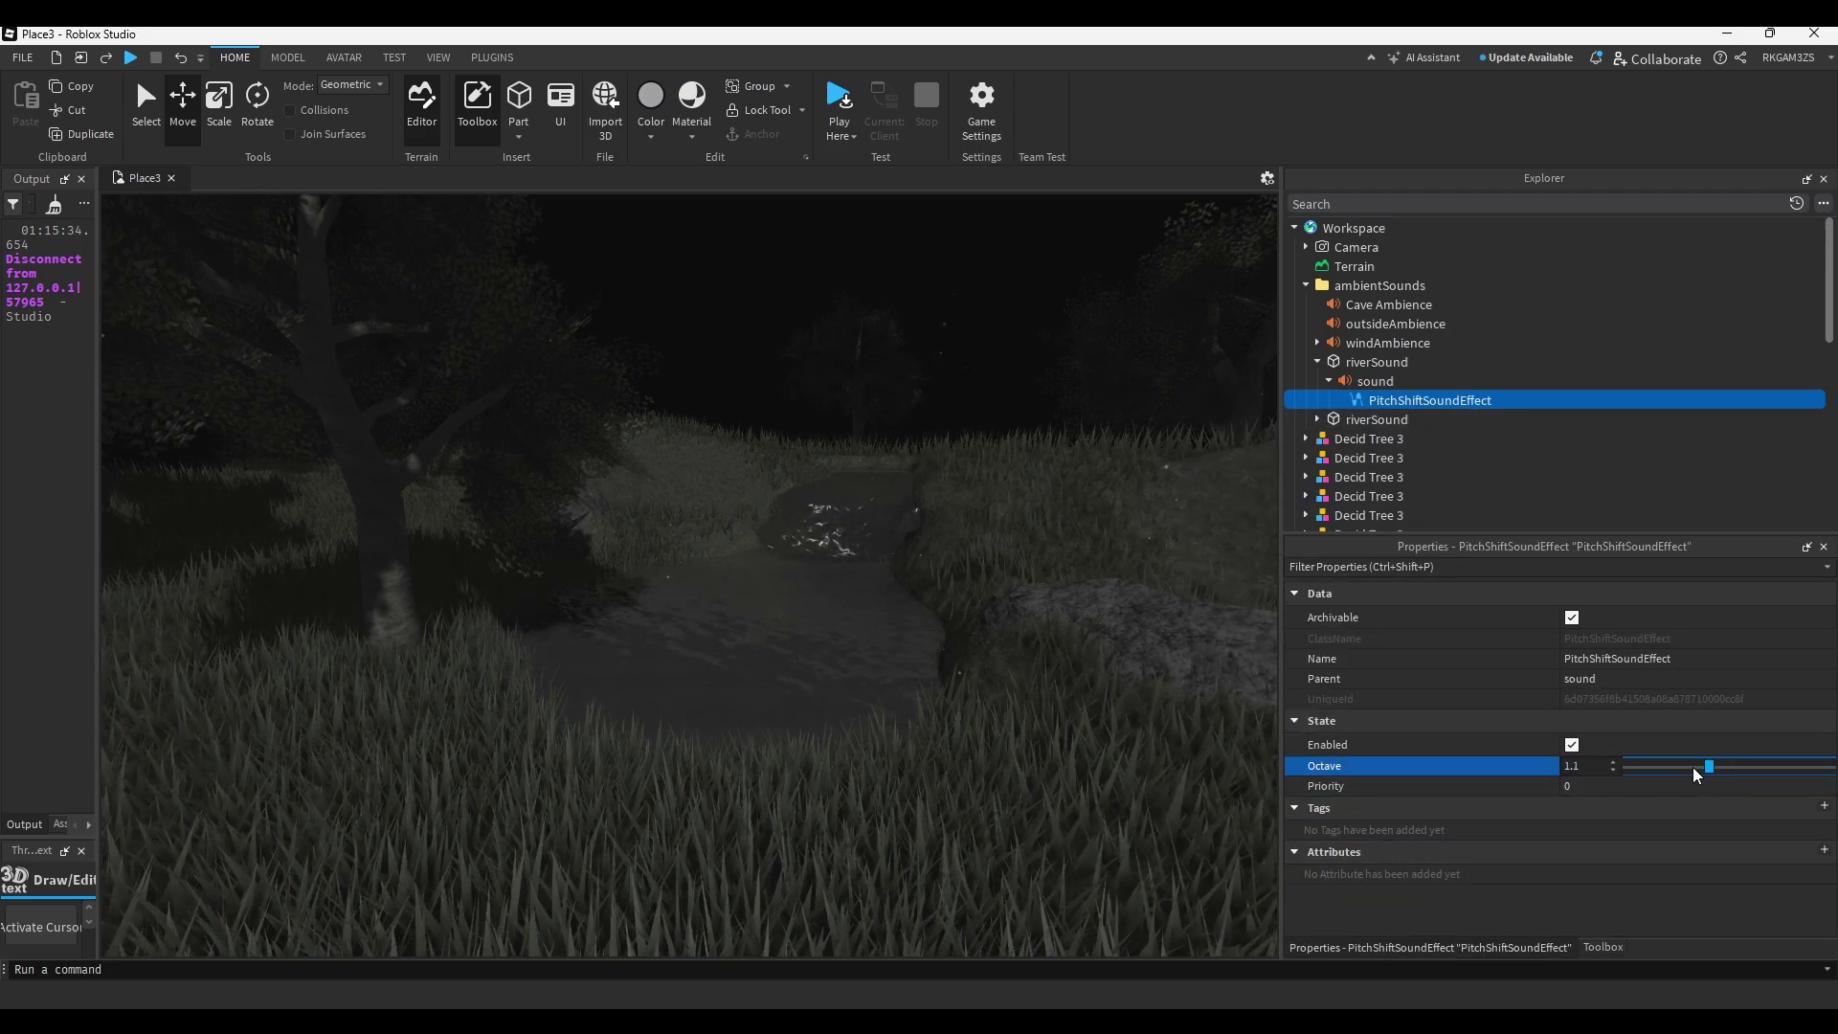
left_click(1375, 383)
left_click(1385, 403)
key("ctrl+c")
left_click(1363, 420)
left_click(1318, 419)
right_click(1363, 440)
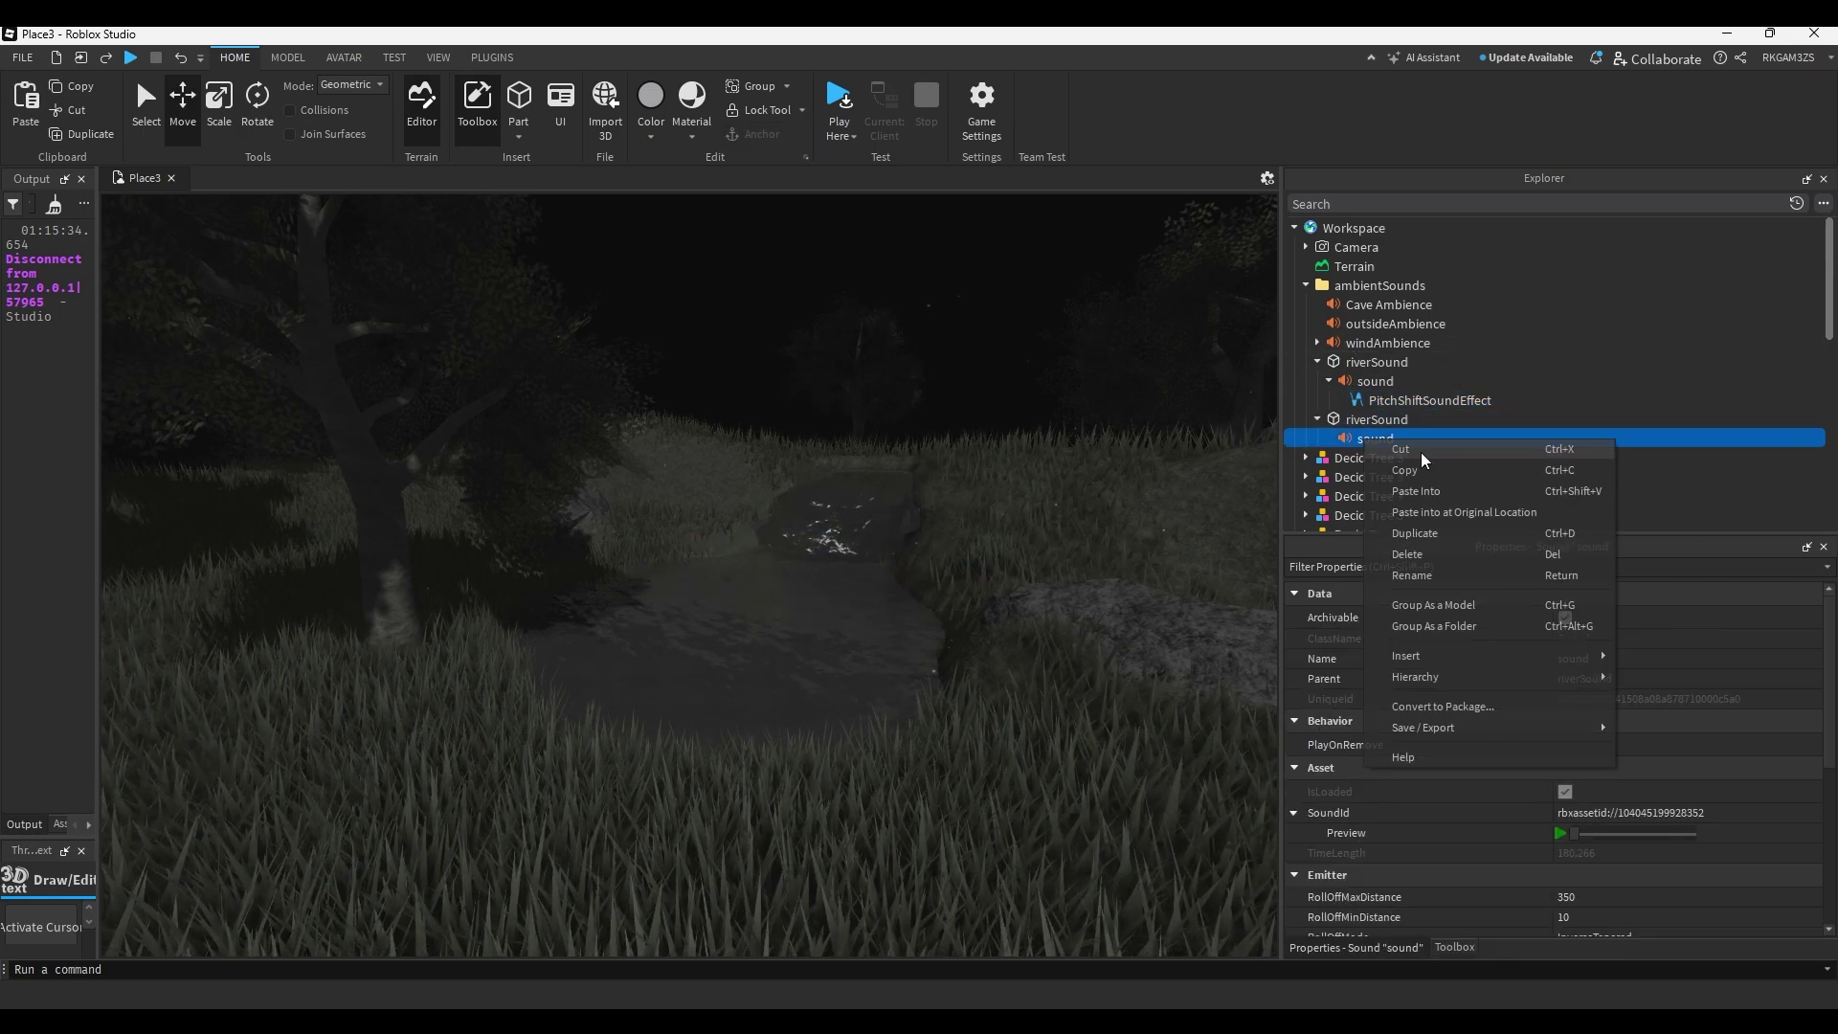
left_click(1446, 486)
Playtest the dark scene, walking the character through the grass to check the pitch-shifted river sounds, and stop the test.
left_click(833, 105)
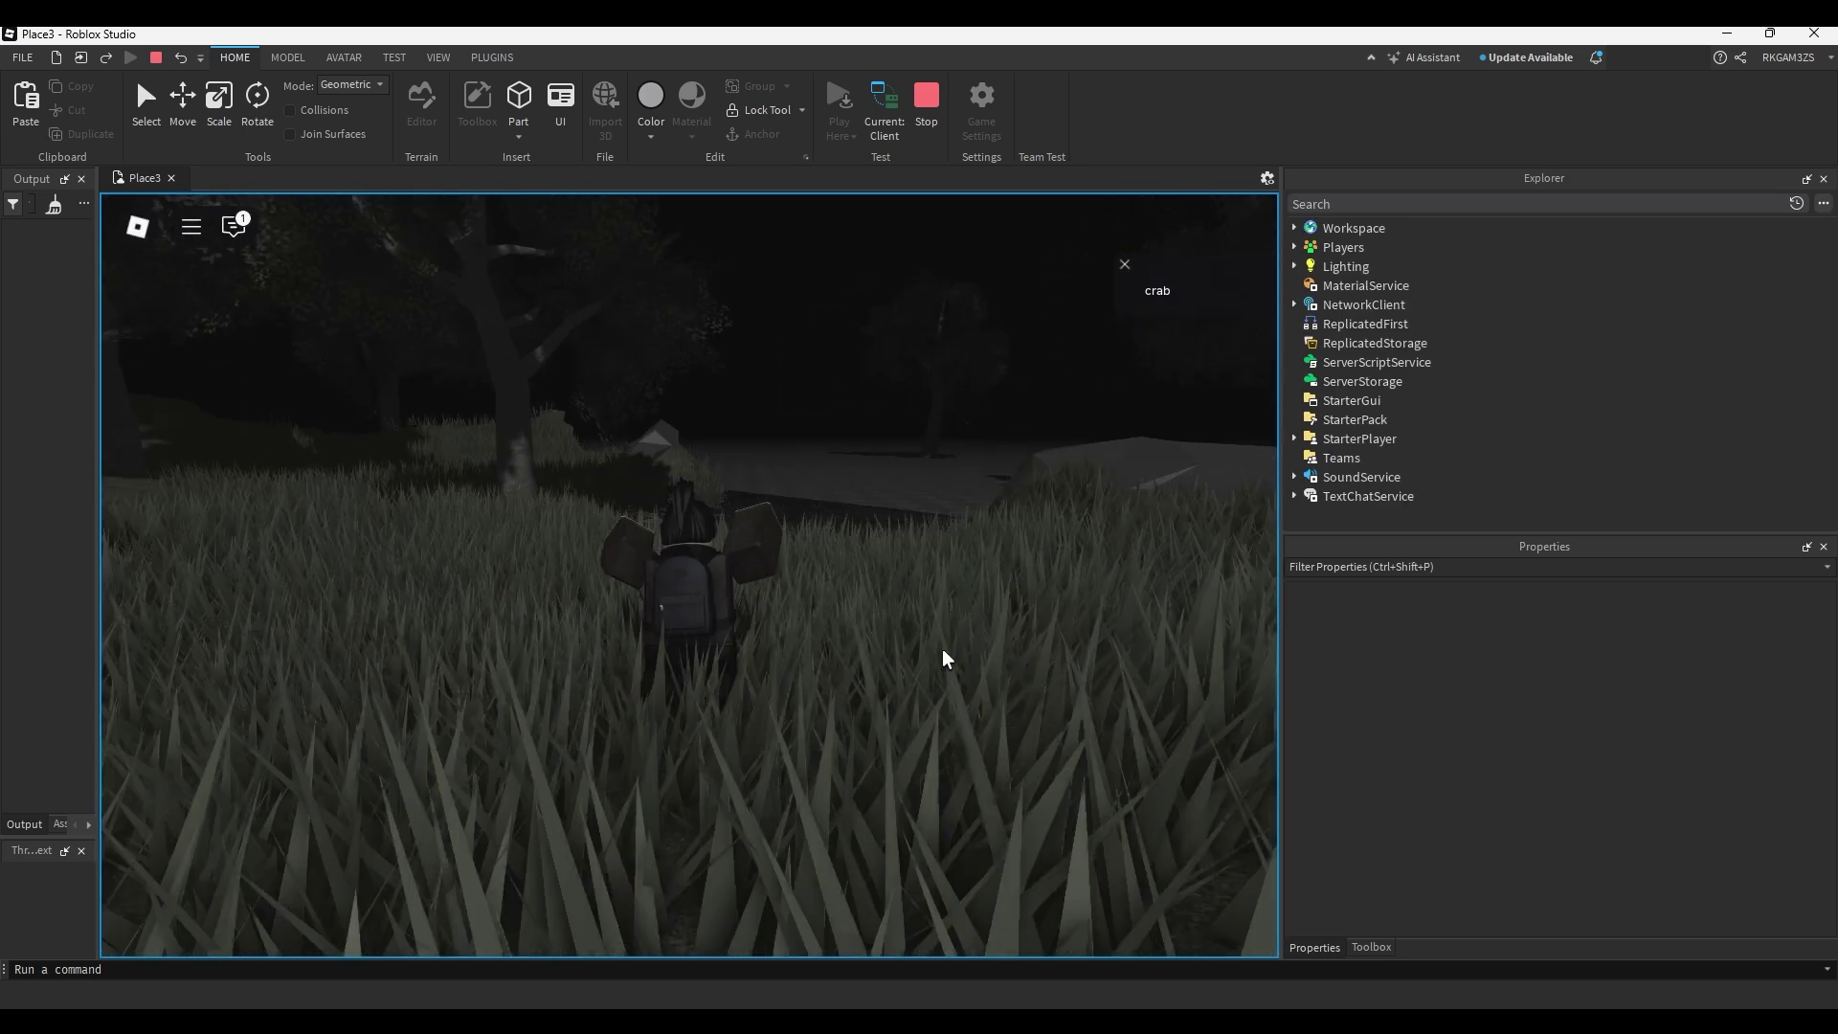
key("s")
right_click_drag(942, 651, 974, 674)
key("w")
key("w")
key("s")
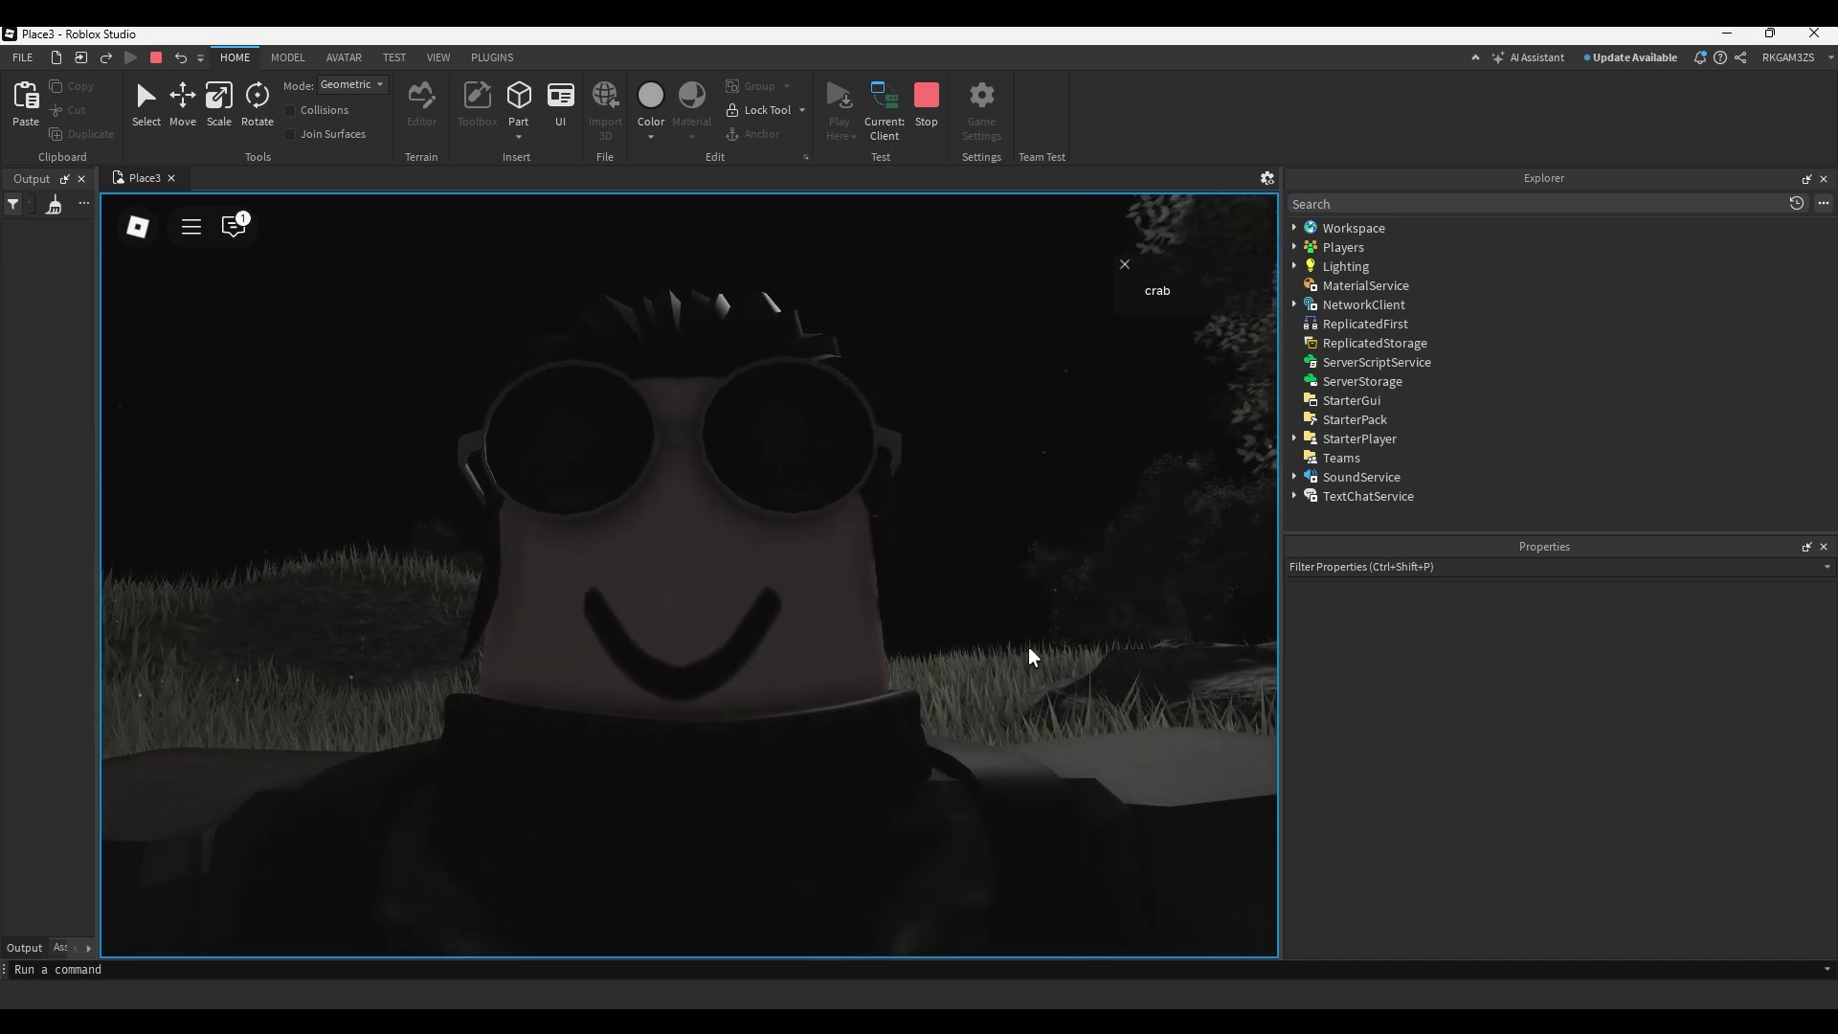
key("shift+F5")
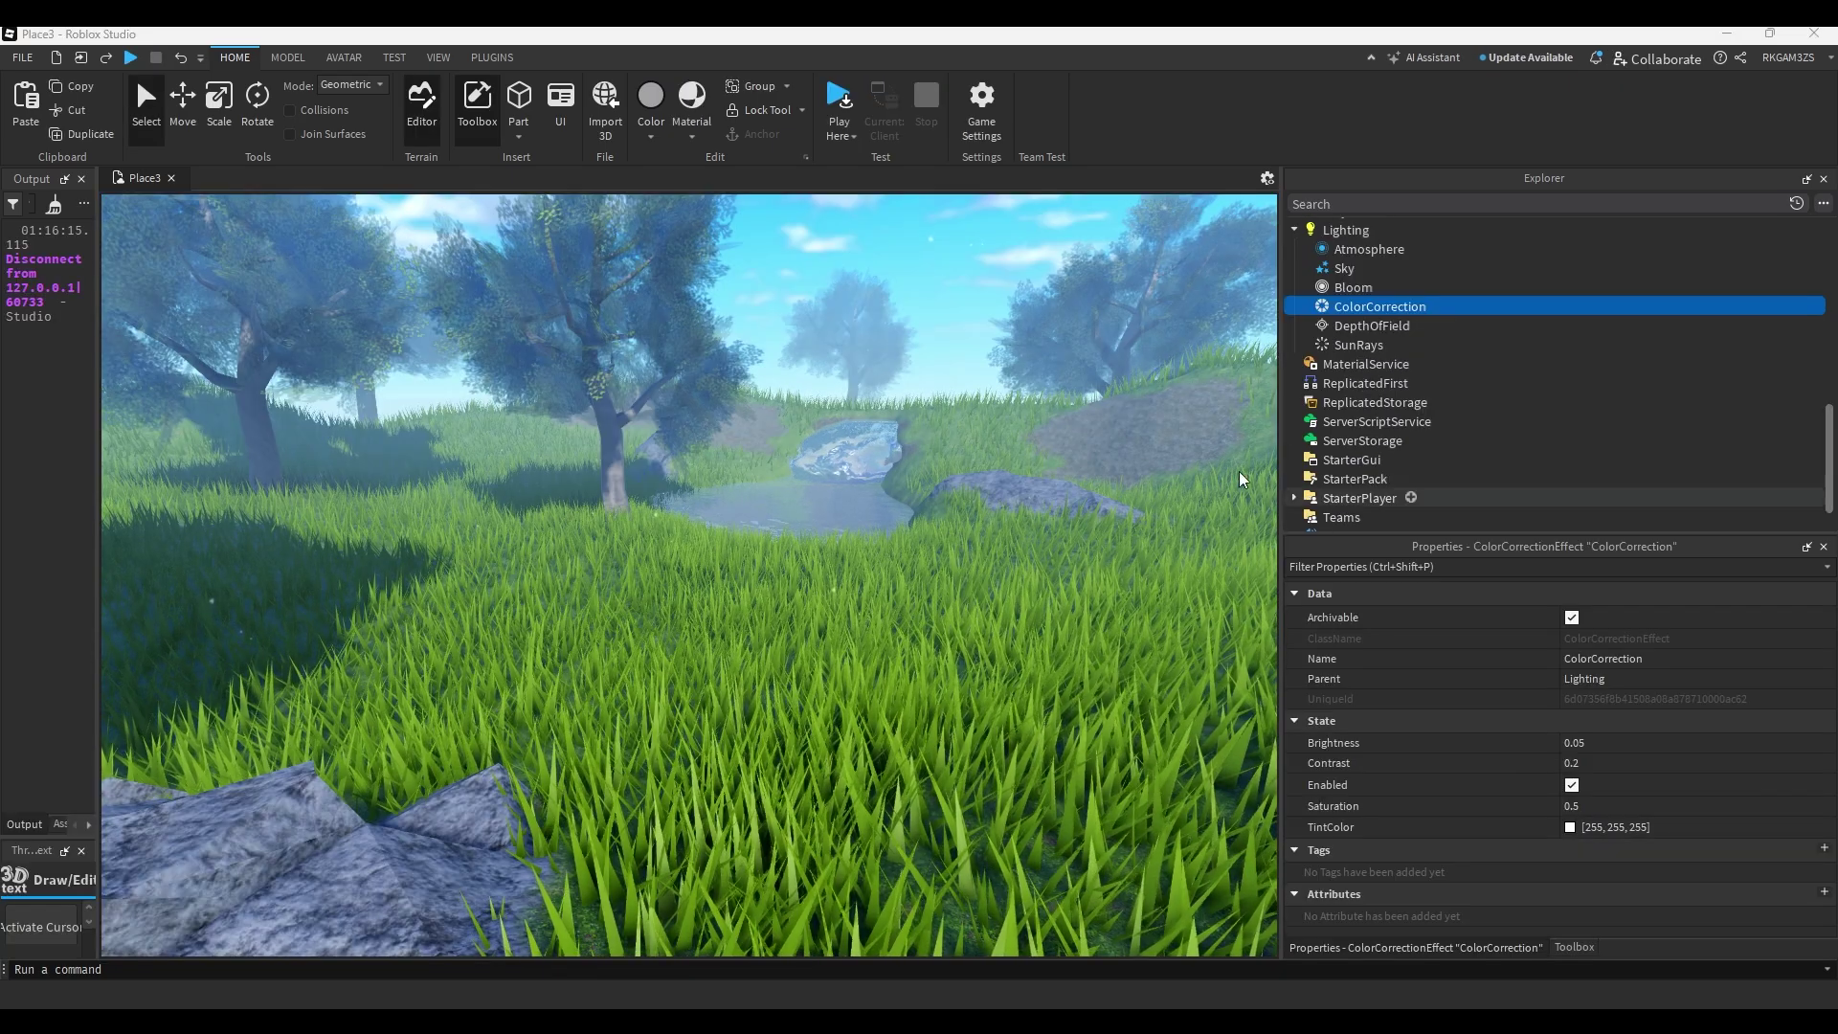
Switch to the Apple pie game page on the Roblox website and look through its preview images for atmosphere reference.
key("alt+Tab")
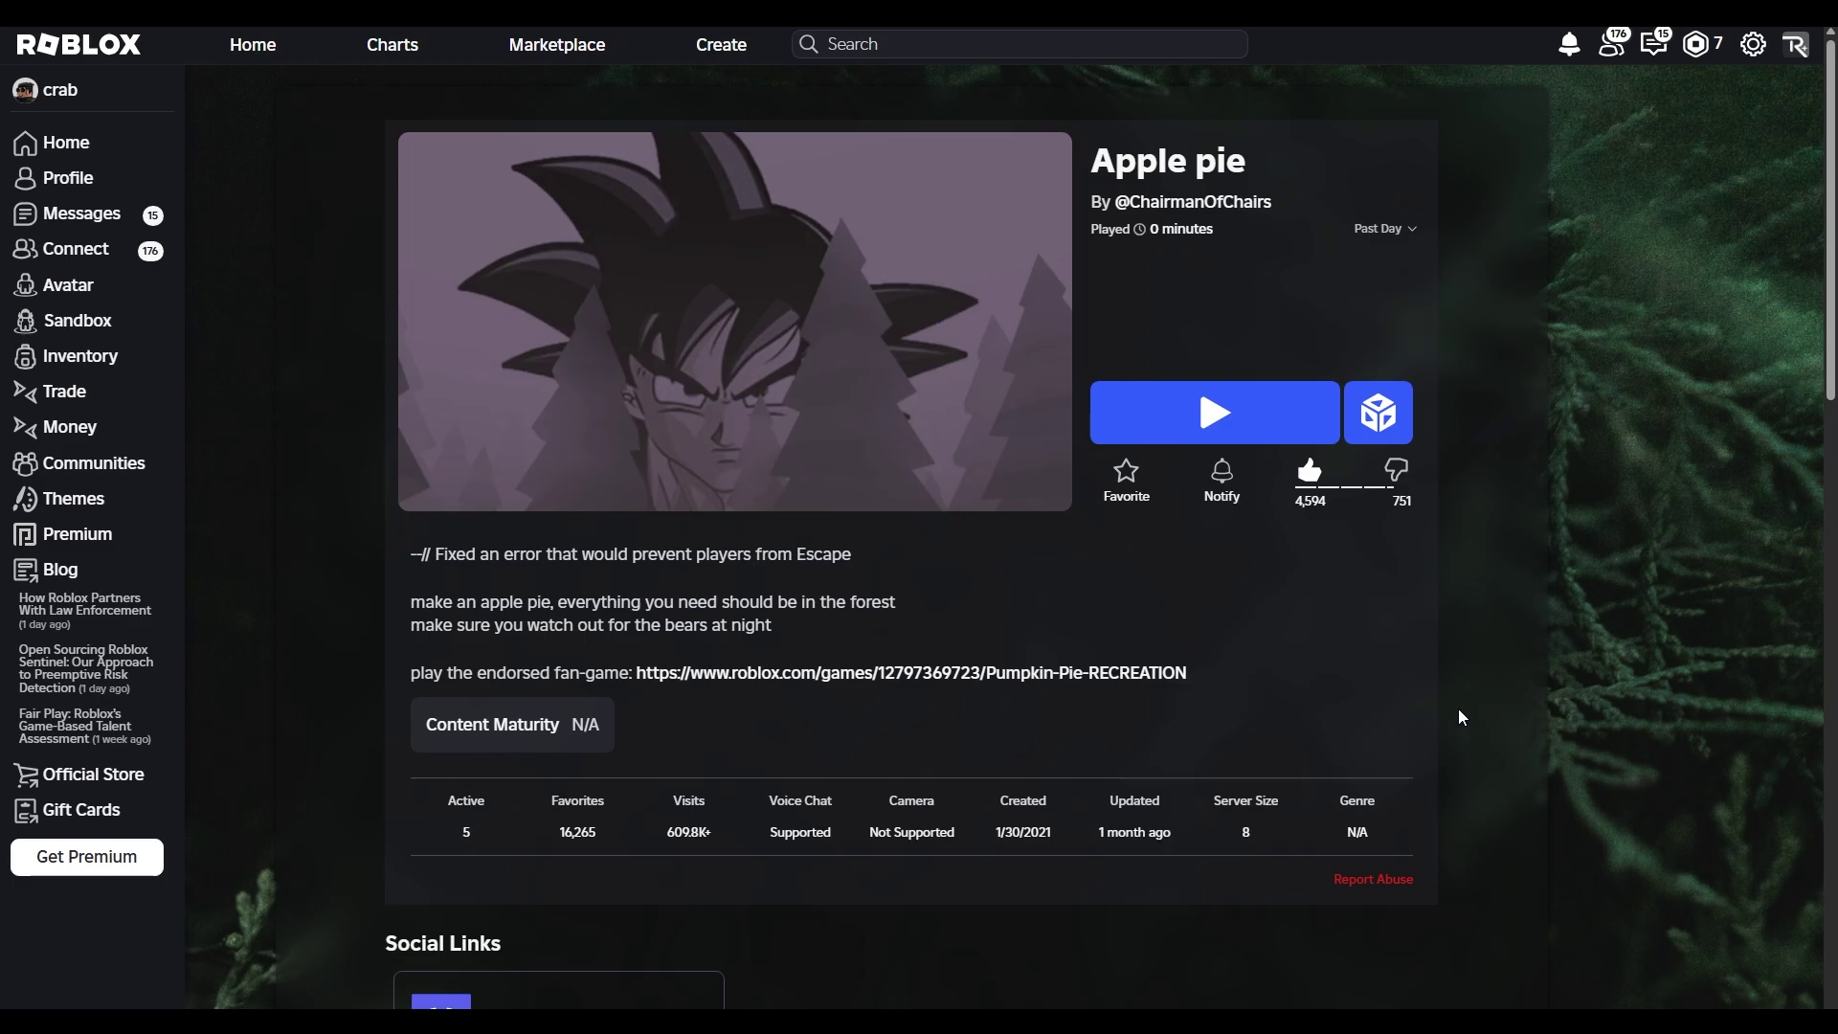
key("ctrl+minus")
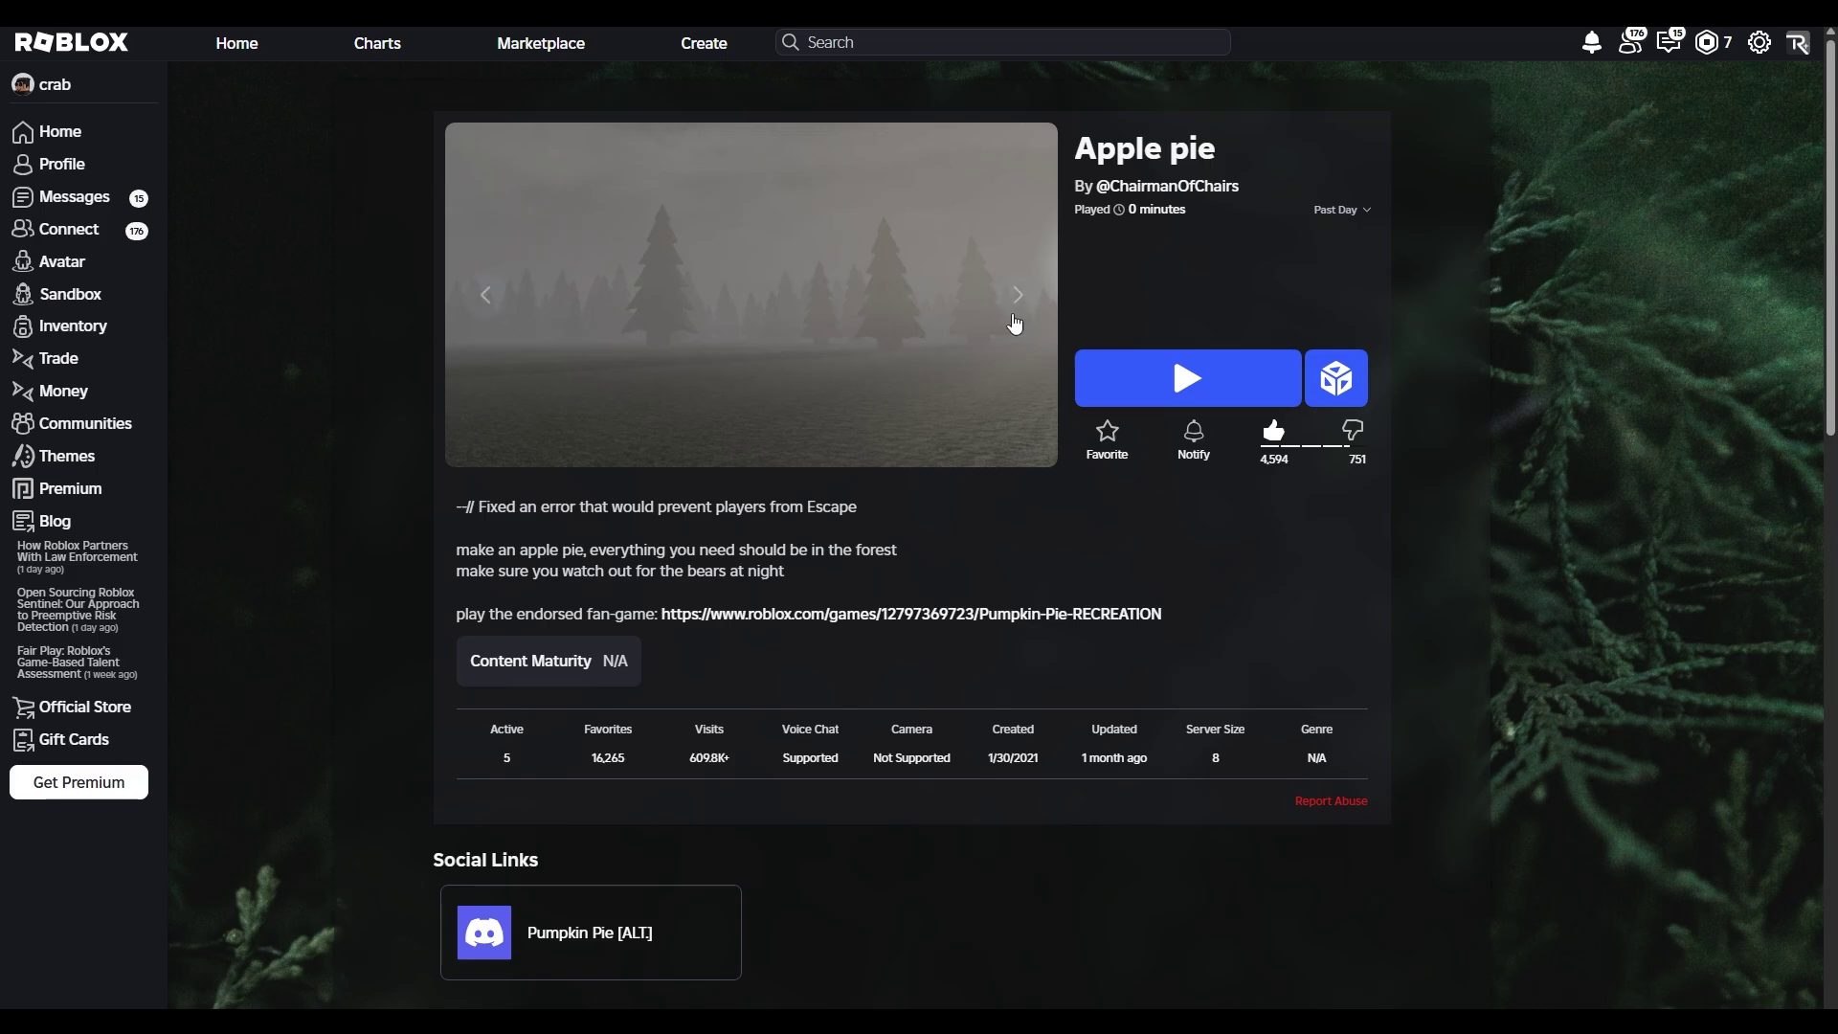
left_click(1005, 307)
left_click(1005, 302)
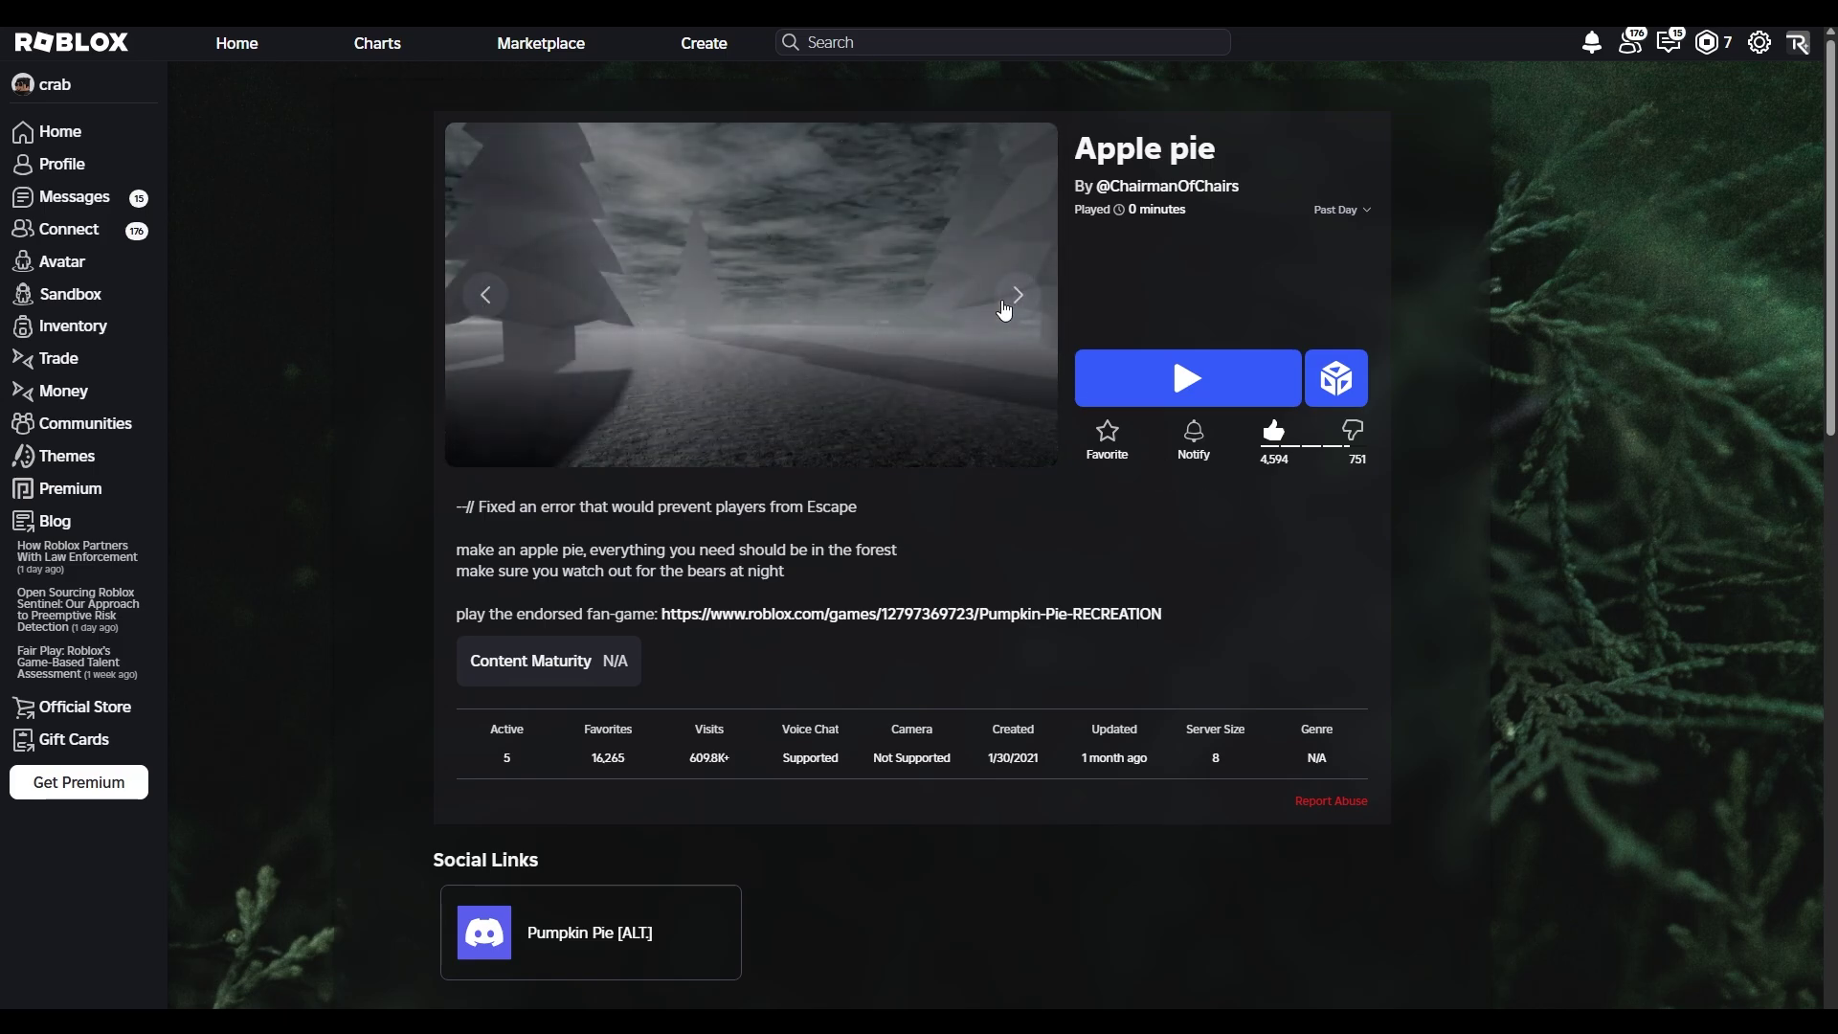